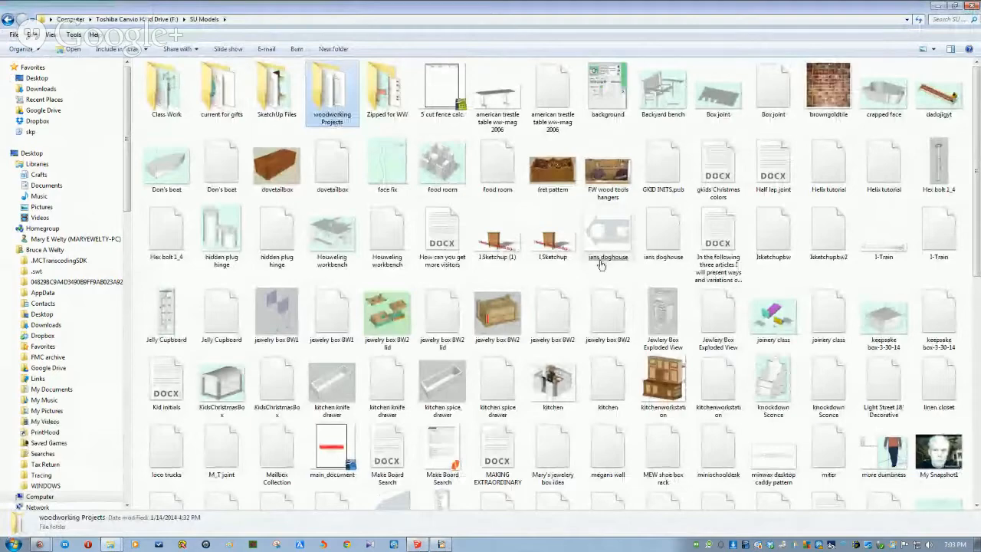
Look through the SU Models folder, view the Sideboard study folder inside Class Work and Class Projects, and return to the sideboard model in SketchUp.
{"action": "scroll", "coordinate": [598, 263], "scroll_direction": "down", "scroll_amount": 10}
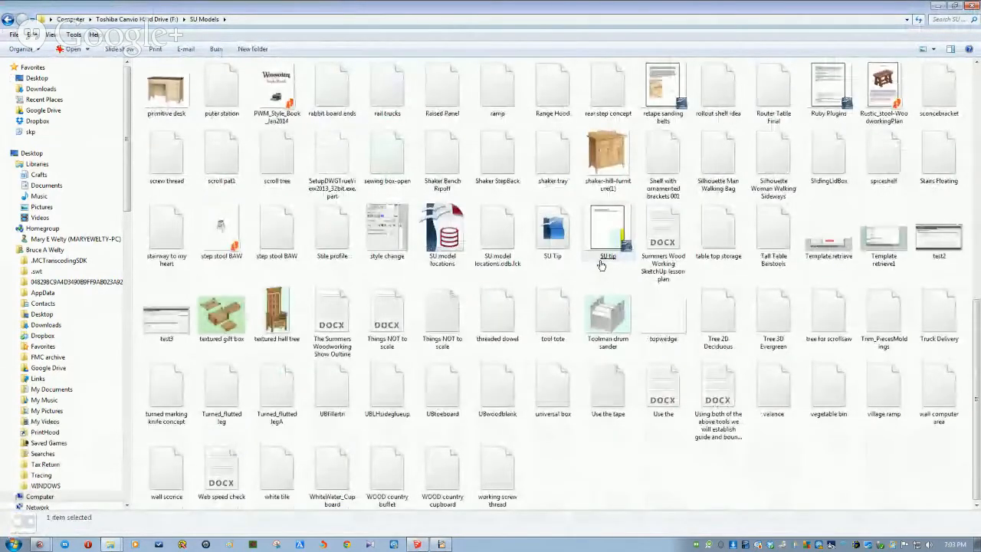
{"action": "scroll", "coordinate": [601, 264], "scroll_direction": "up", "scroll_amount": 10}
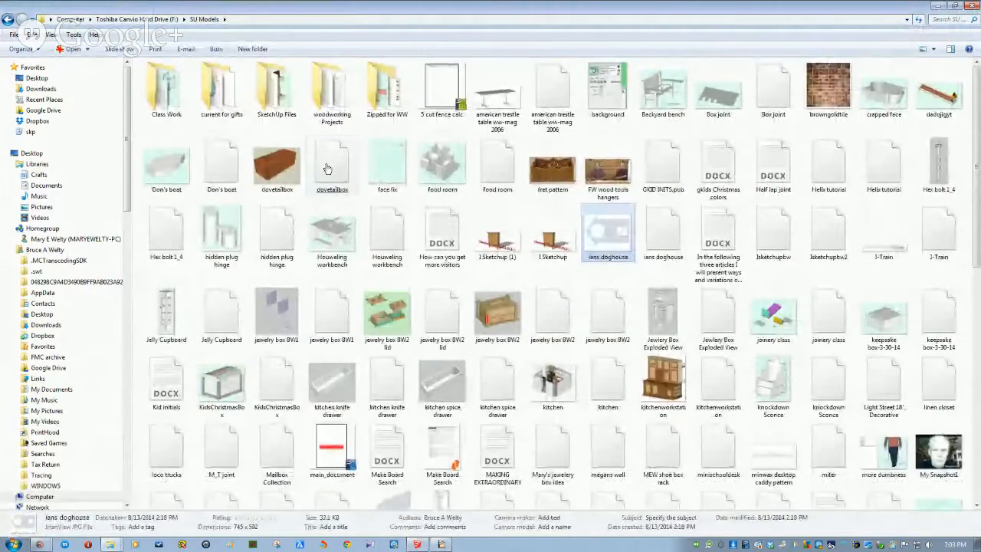
{"action": "double_click", "coordinate": [168, 96]}
{"action": "double_click", "coordinate": [174, 116]}
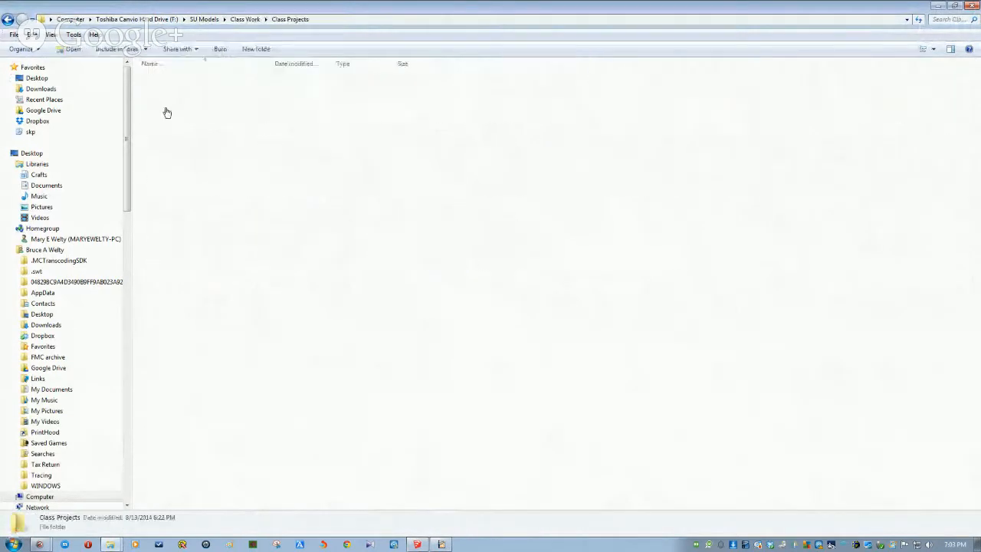
{"action": "double_click", "coordinate": [173, 89]}
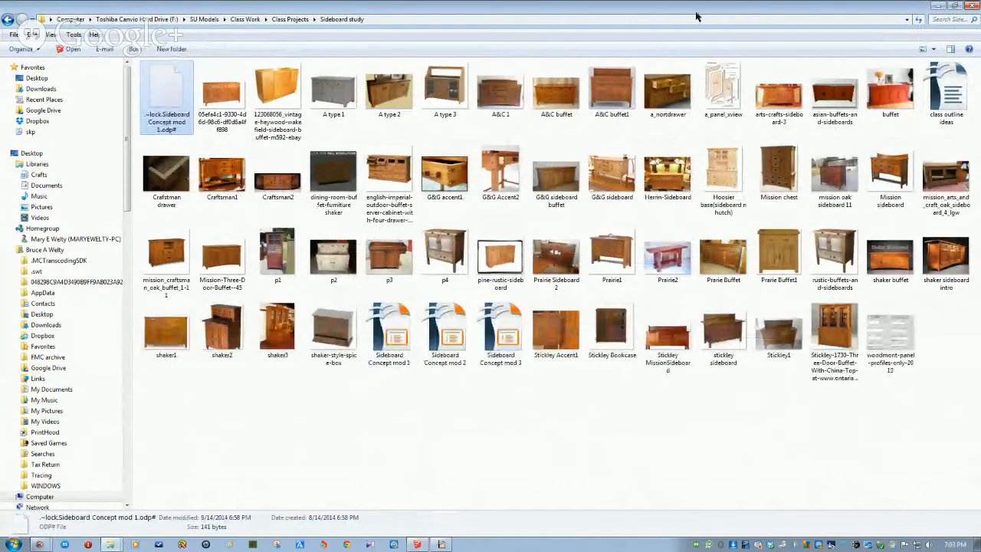
{"action": "left_click", "coordinate": [937, 7]}
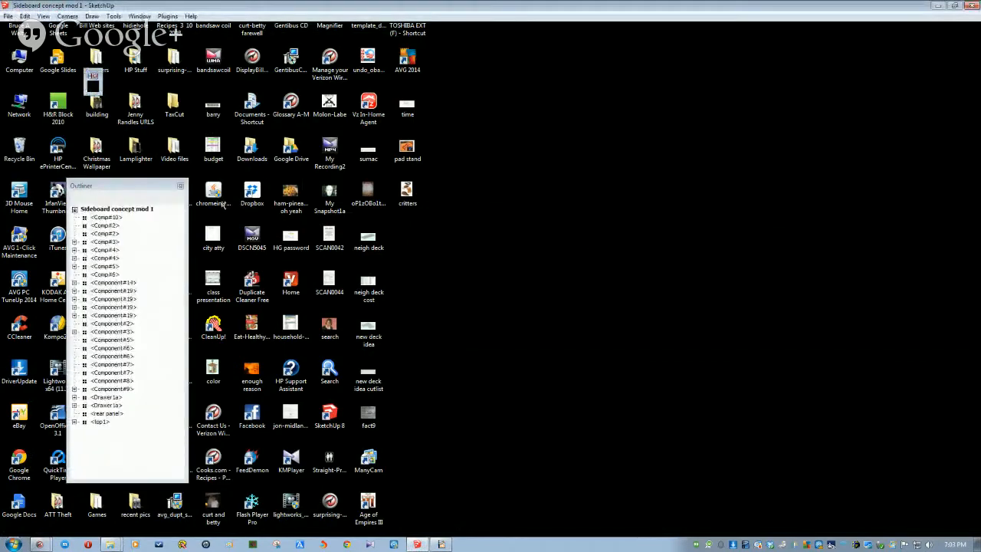
Open the sideboard's top assembly for editing, paint its boards with the 0010_Snow color, and leave the assembly.
{"action": "scroll", "coordinate": [243, 237], "scroll_direction": "up", "scroll_amount": 5}
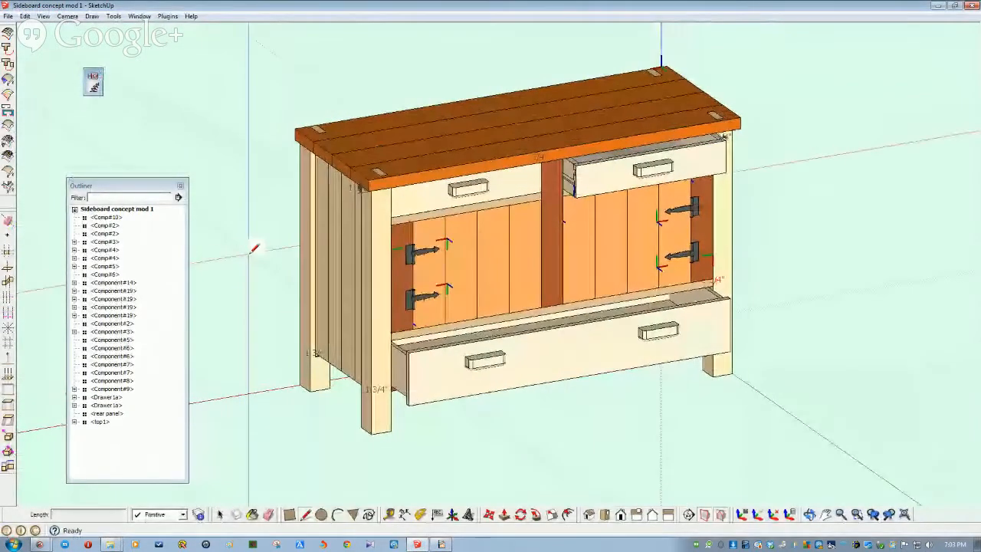
{"action": "key", "text": "space"}
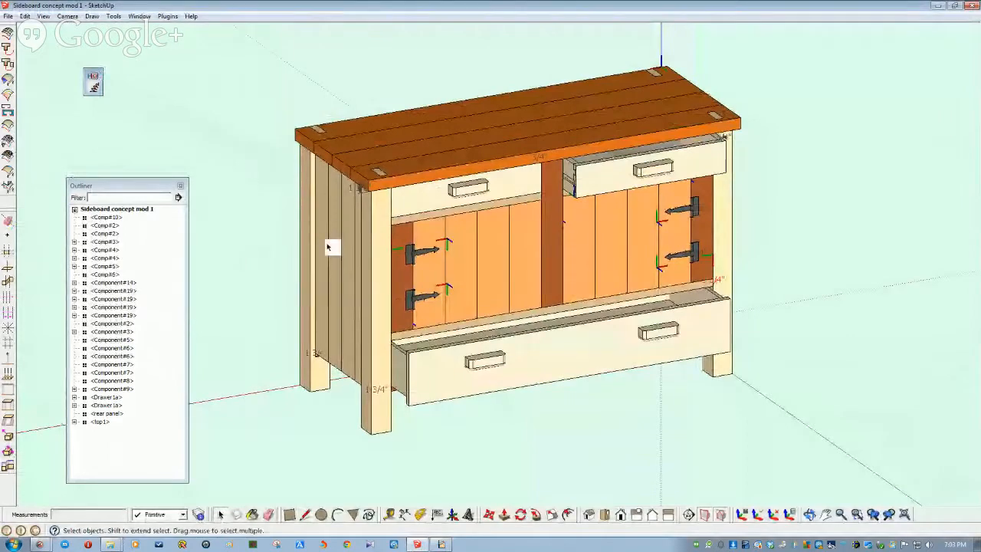
{"action": "left_click", "coordinate": [406, 146]}
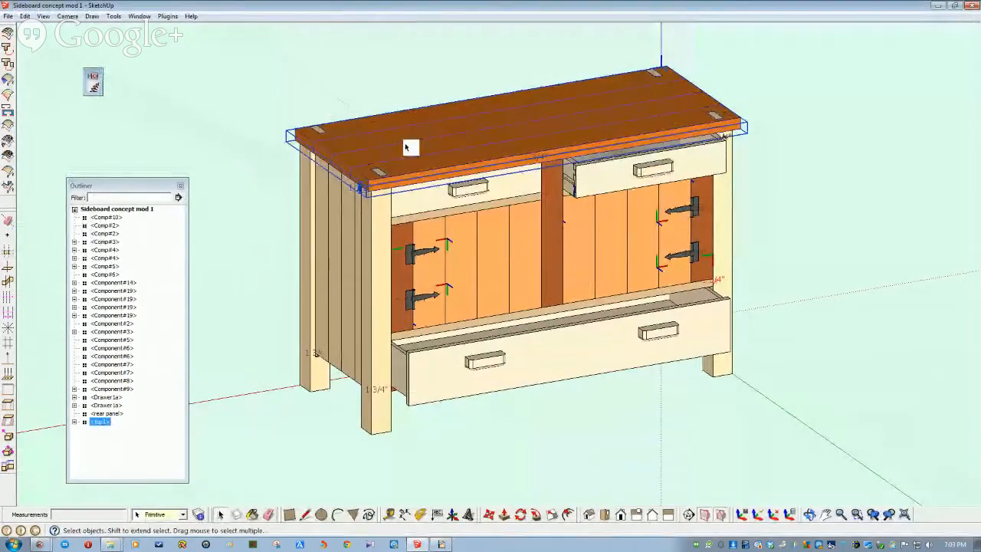
{"action": "double_click", "coordinate": [406, 146]}
{"action": "left_click", "coordinate": [406, 146]}
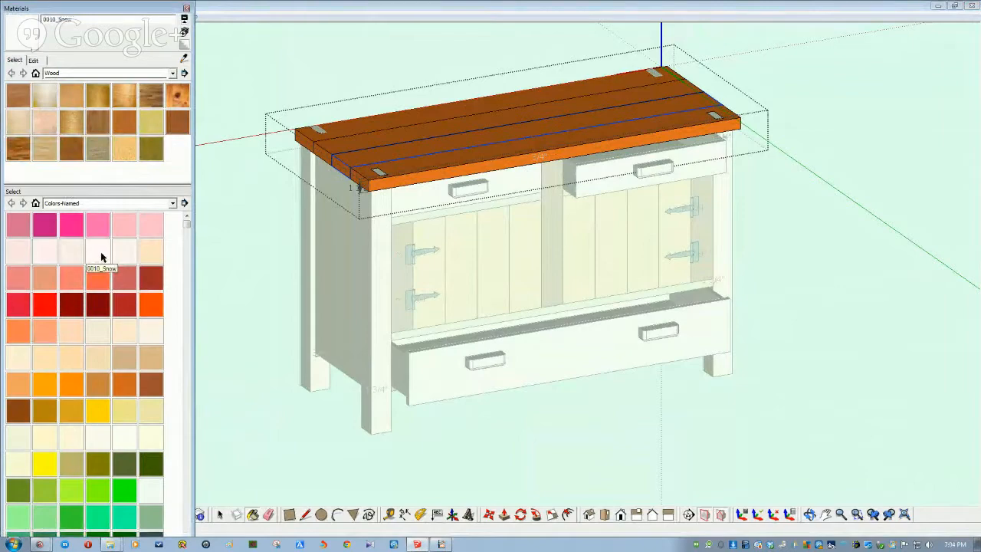
{"action": "left_click", "coordinate": [97, 259]}
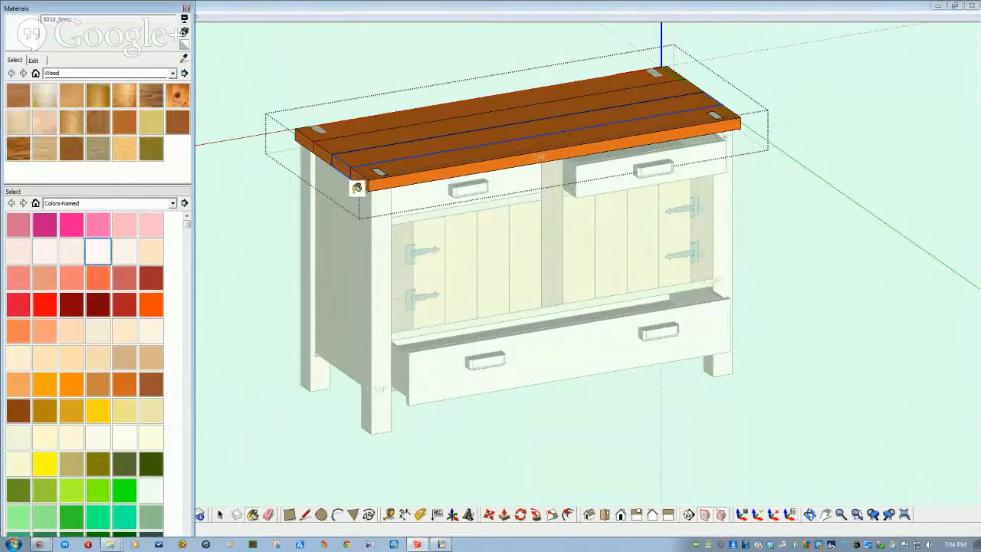
{"action": "left_click", "coordinate": [387, 145]}
{"action": "left_click", "coordinate": [388, 141]}
{"action": "left_click", "coordinate": [360, 127]}
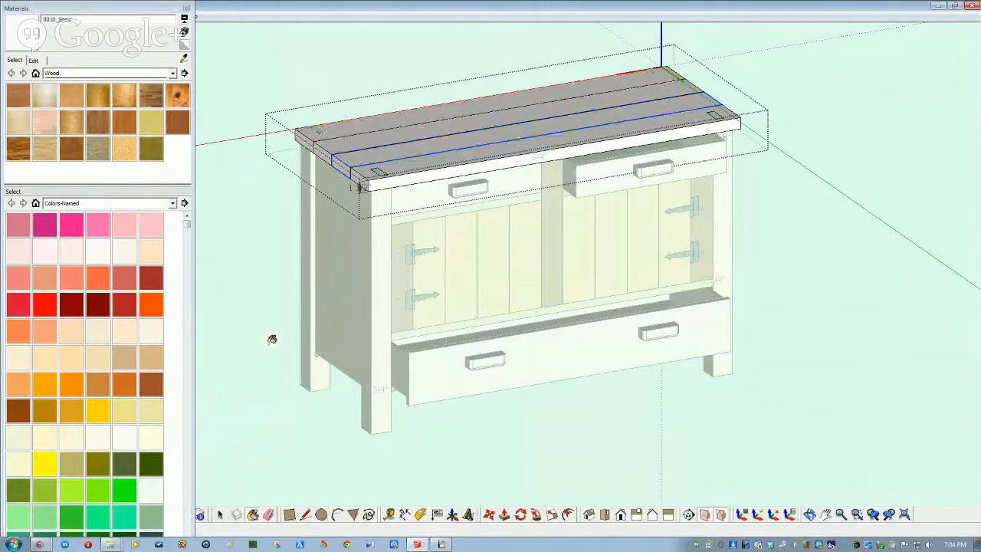
{"action": "left_click", "coordinate": [249, 365]}
Open the side assembly at the end opposite the open small drawer, and paint its panel boards and legs with 0010_Snow.
{"action": "double_click", "coordinate": [374, 322]}
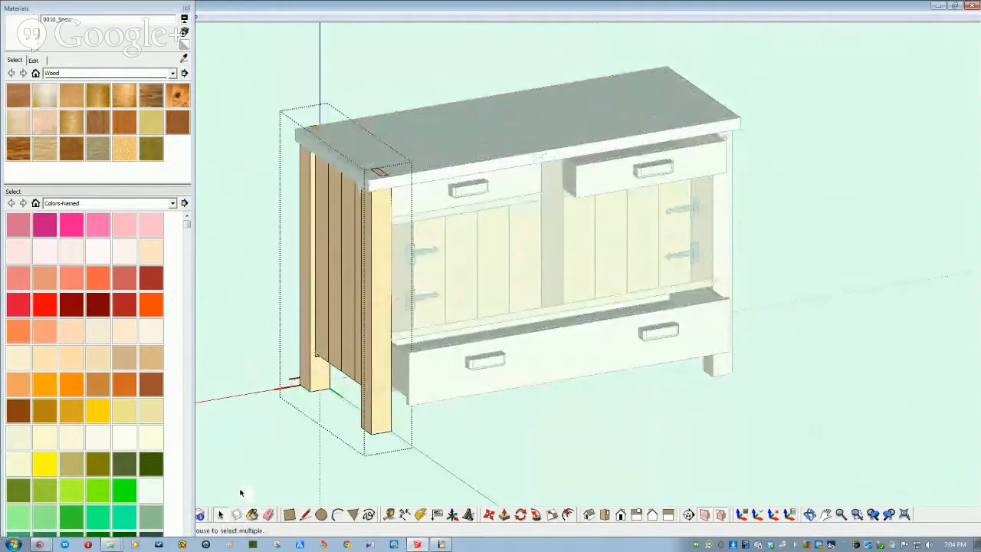
{"action": "left_click", "coordinate": [96, 256]}
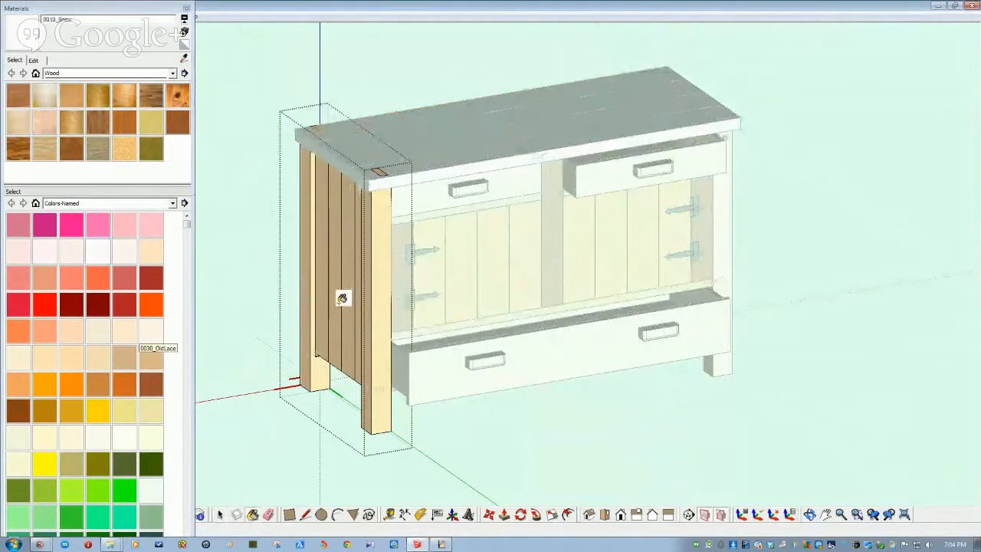
{"action": "left_click", "coordinate": [342, 298]}
{"action": "left_click", "coordinate": [372, 320]}
{"action": "left_click", "coordinate": [307, 305]}
{"action": "key", "text": "space"}
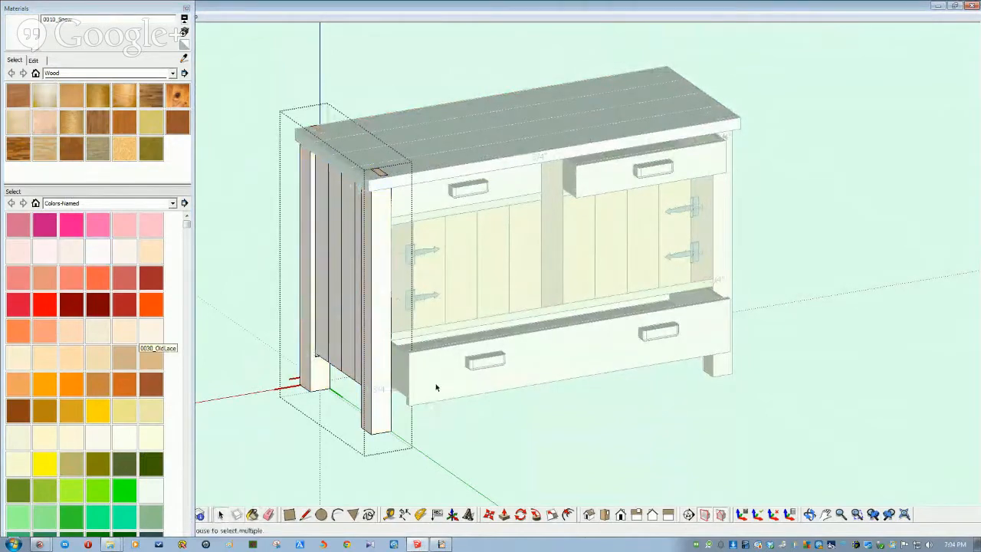
{"action": "left_click", "coordinate": [454, 283]}
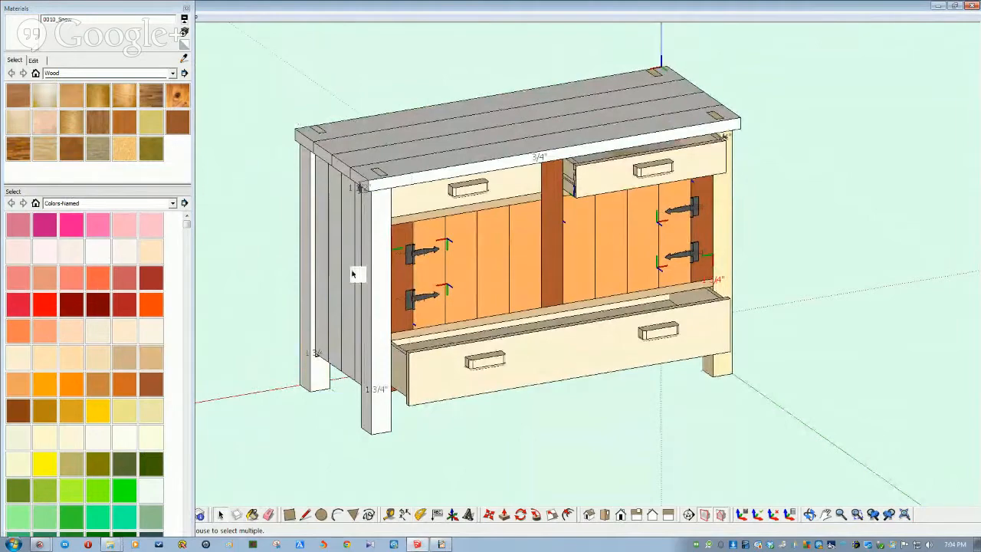
Paint the four vertical boards of the mirrored door panel component with 0010_Snow and leave the component.
{"action": "double_click", "coordinate": [460, 276]}
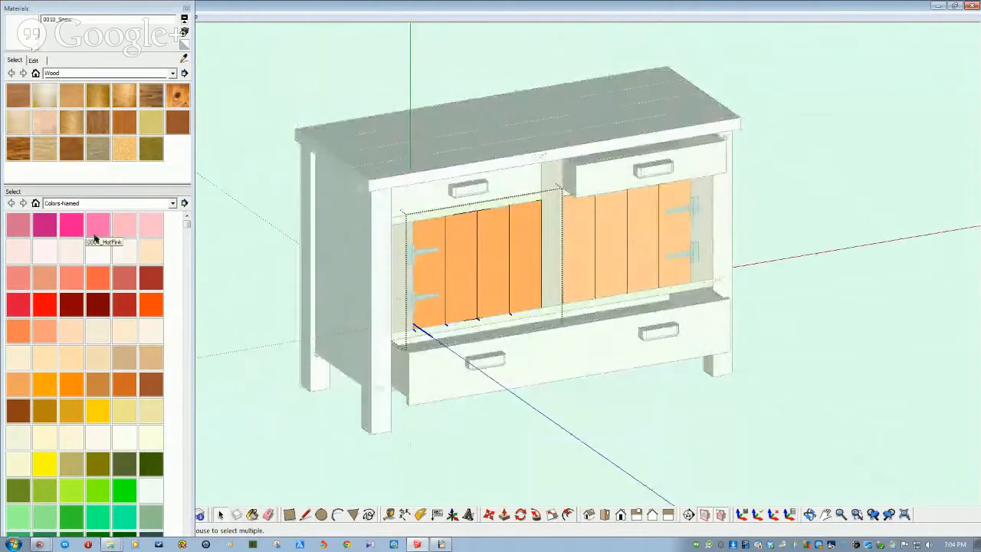
{"action": "left_click", "coordinate": [97, 278]}
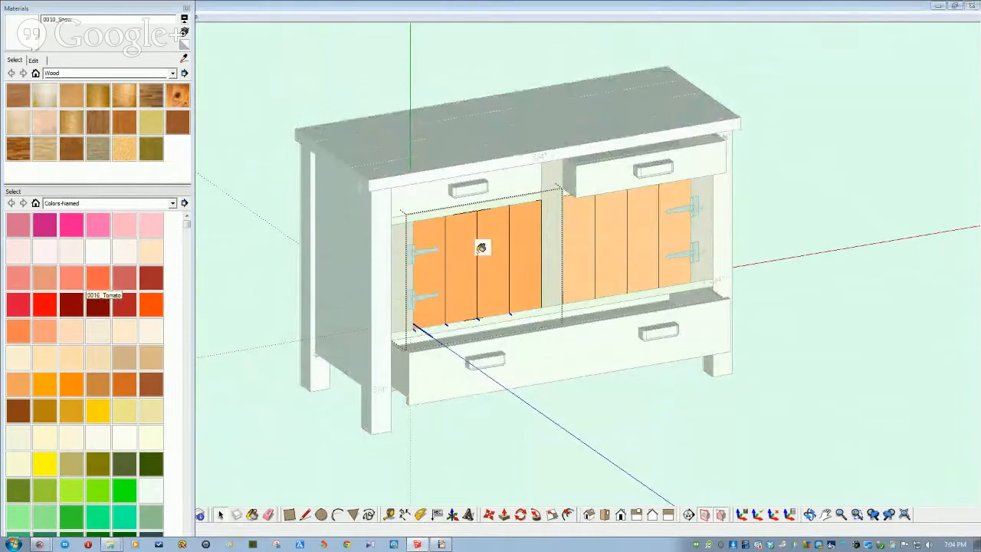
{"action": "left_click", "coordinate": [475, 275]}
{"action": "left_click", "coordinate": [461, 272]}
{"action": "left_click", "coordinate": [434, 272]}
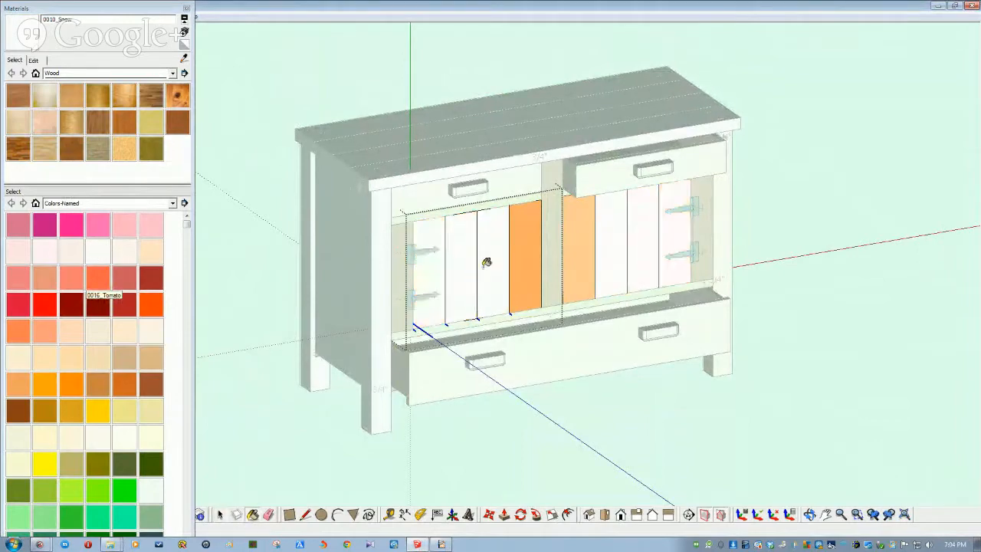
{"action": "left_click", "coordinate": [512, 260]}
{"action": "key", "text": "space"}
{"action": "key", "text": "Escape"}
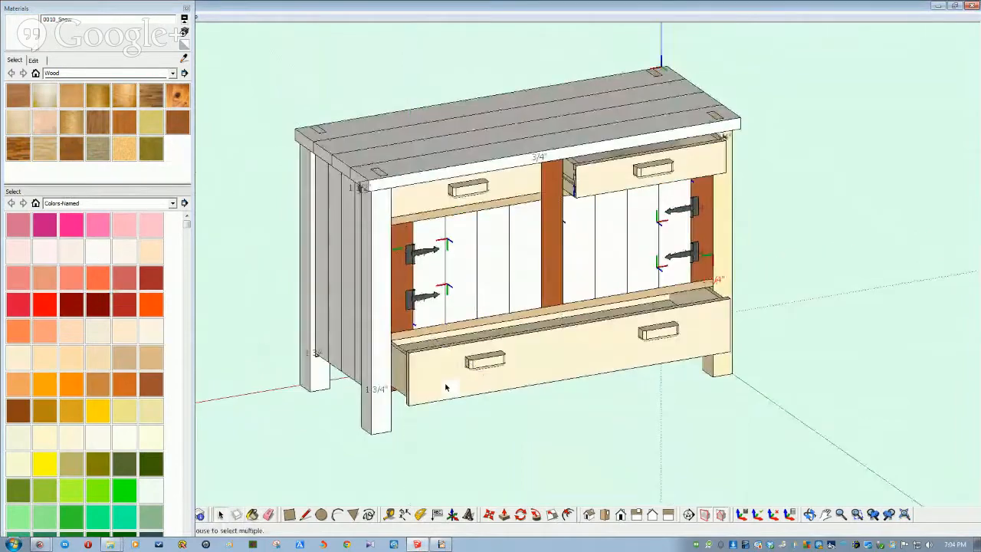
Open the wide bottom drawer for editing and paint its drawer front with 0010_Snow.
{"action": "left_click", "coordinate": [445, 387]}
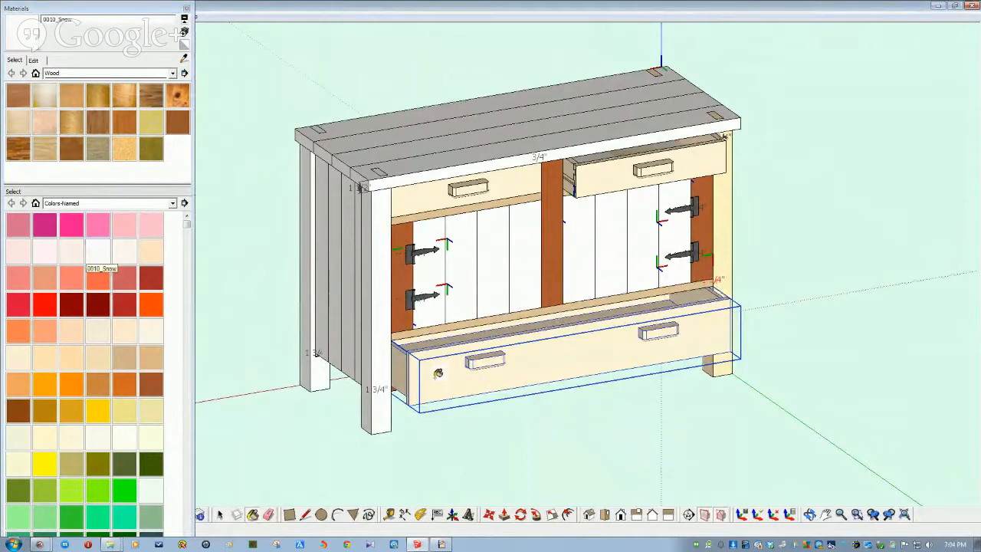
{"action": "key", "text": "space"}
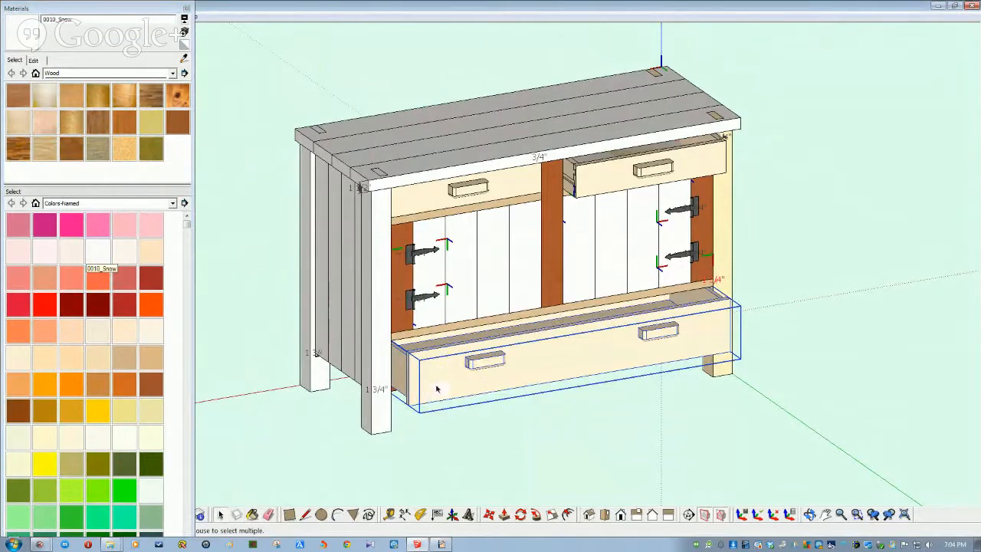
{"action": "double_click", "coordinate": [437, 388]}
{"action": "left_click", "coordinate": [105, 256]}
{"action": "left_click", "coordinate": [423, 367]}
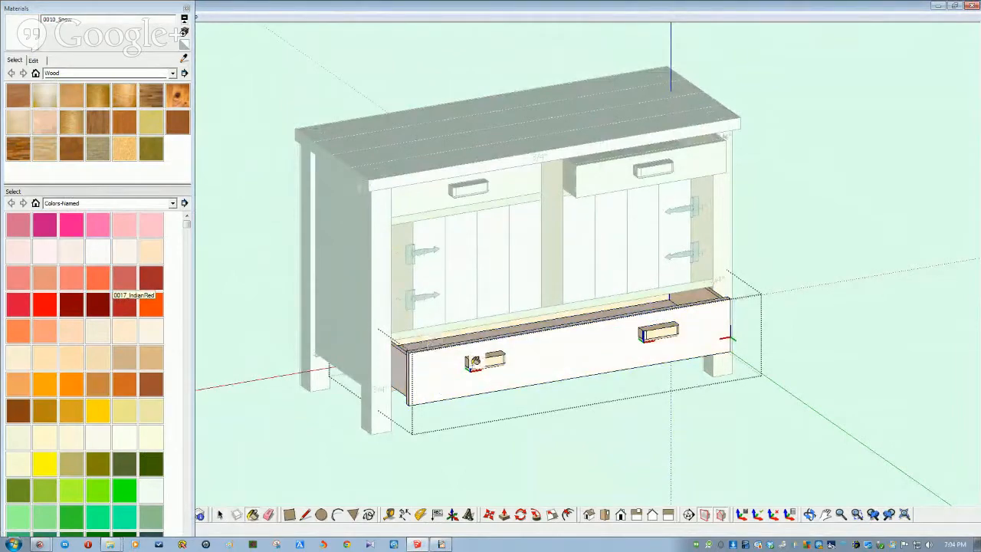
{"action": "key", "text": "space"}
{"action": "left_click", "coordinate": [508, 447]}
Paint the front and rear lower rails and the center stretcher beneath the sideboard with 0010_Snow.
{"action": "mouse_move", "coordinate": [503, 448]}
{"action": "middle_mouse_down"}
{"action": "mouse_move", "coordinate": [447, 378]}
{"action": "mouse_move", "coordinate": [465, 321]}
{"action": "mouse_move", "coordinate": [475, 323]}
{"action": "mouse_move", "coordinate": [455, 275]}
{"action": "mouse_move", "coordinate": [421, 295]}
{"action": "mouse_move", "coordinate": [210, 278]}
{"action": "mouse_move", "coordinate": [110, 253]}
{"action": "middle_mouse_up"}
{"action": "left_click", "coordinate": [87, 256]}
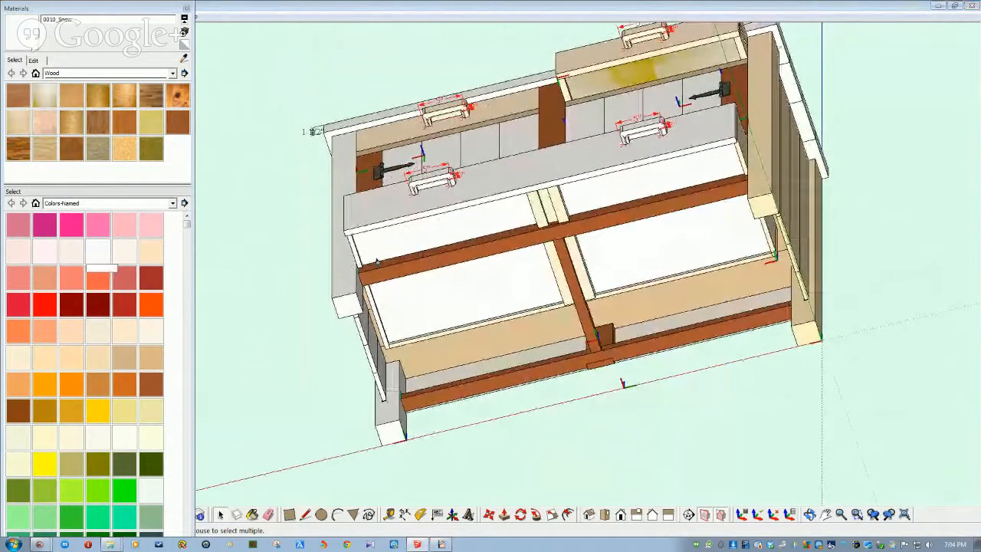
{"action": "left_click", "coordinate": [551, 266]}
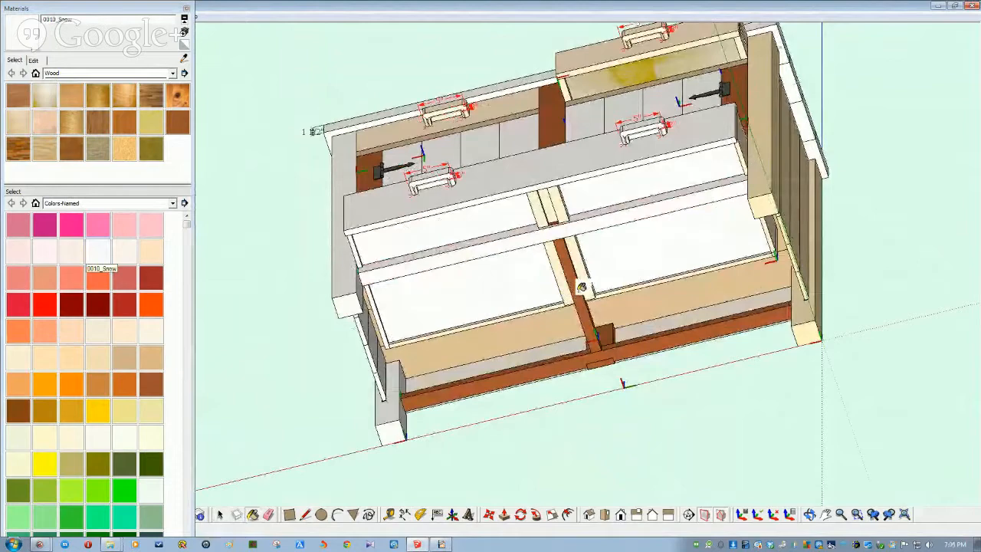
{"action": "left_click", "coordinate": [602, 363]}
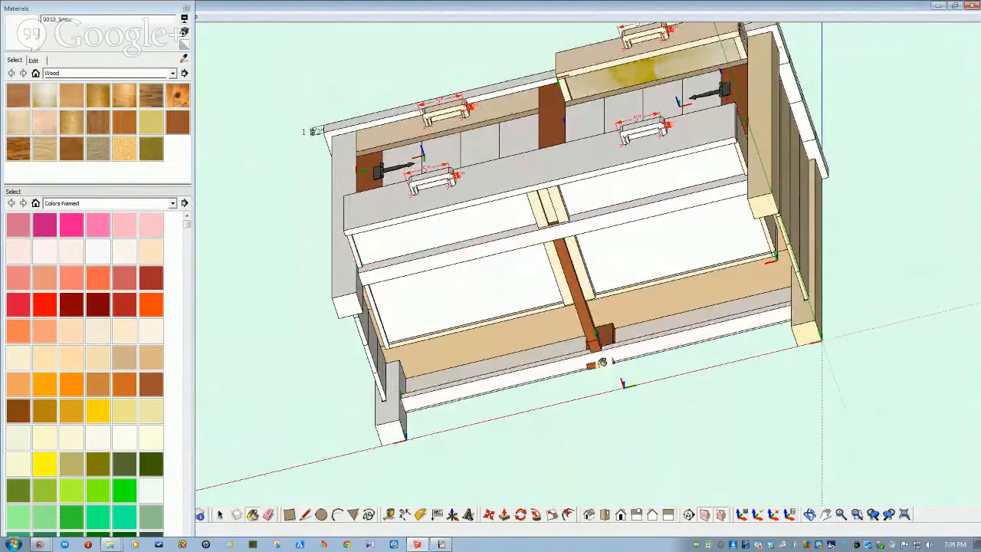
Try to paint the center runner under the bottom drawer with 0010_Snow, leave the drawer component, and close the Materials browser.
{"action": "middle_click_drag", "start_coordinate": [595, 346], "coordinate": [552, 309]}
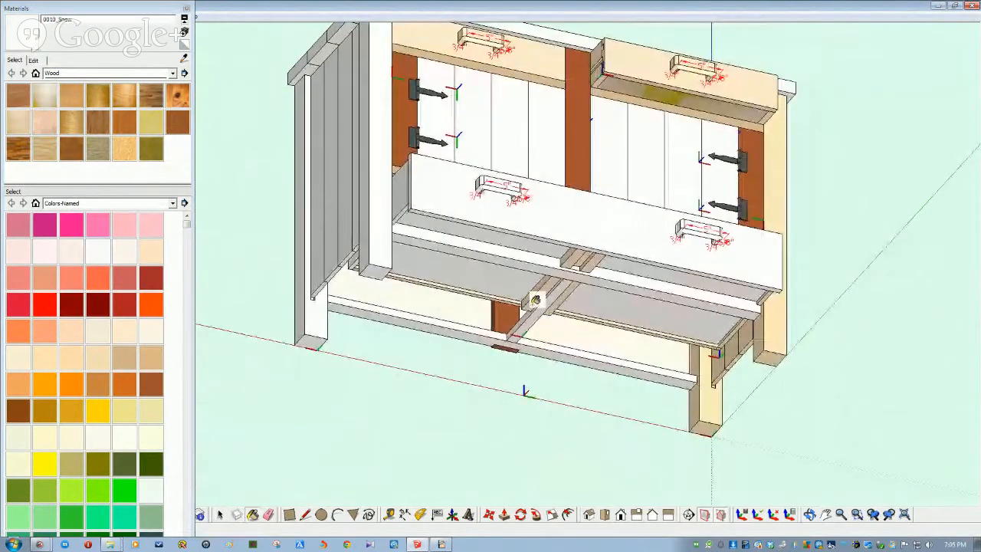
{"action": "key", "text": "space"}
{"action": "double_click", "coordinate": [528, 302]}
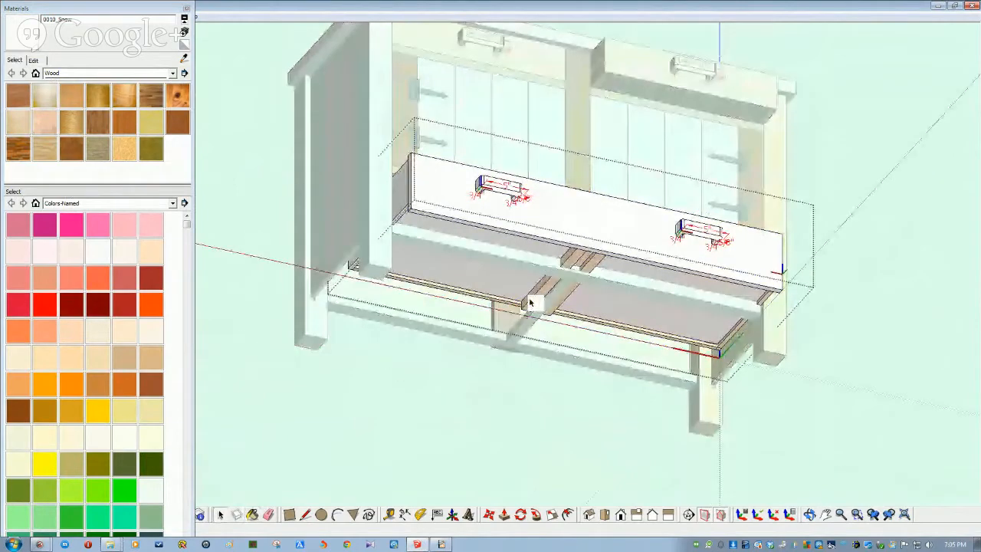
{"action": "left_click", "coordinate": [103, 253]}
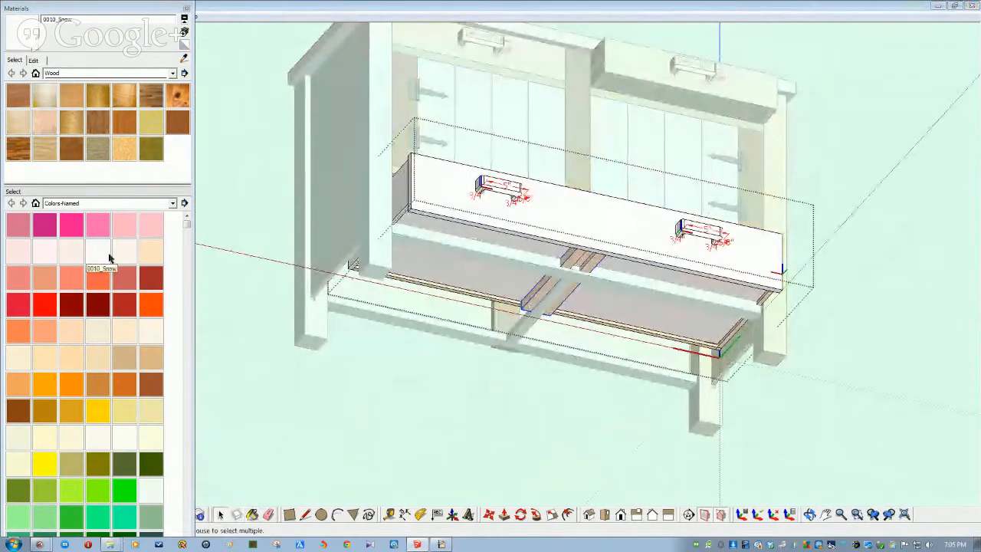
{"action": "key", "text": "space"}
{"action": "left_click", "coordinate": [470, 387]}
{"action": "middle_click_drag", "start_coordinate": [470, 387], "coordinate": [253, 284]}
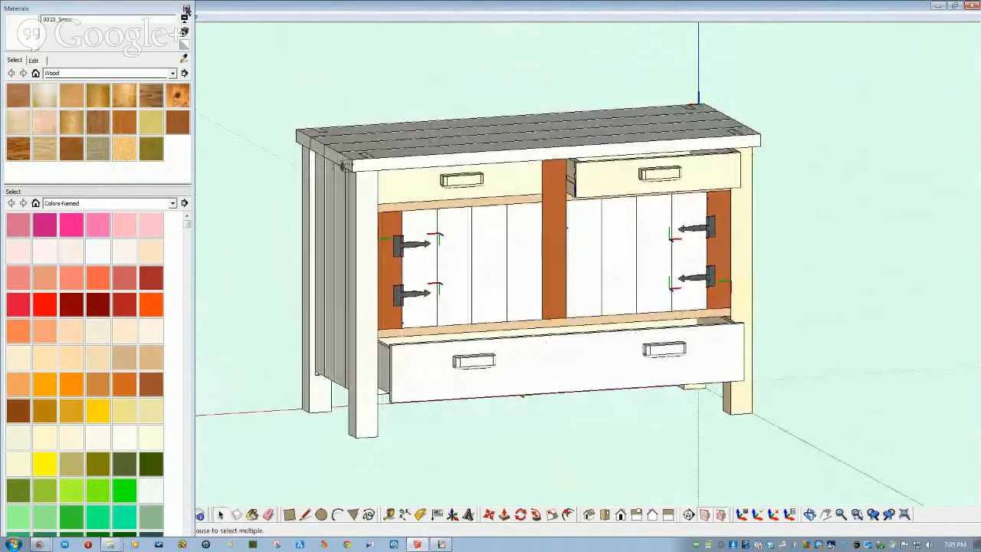
{"action": "left_click", "coordinate": [186, 9]}
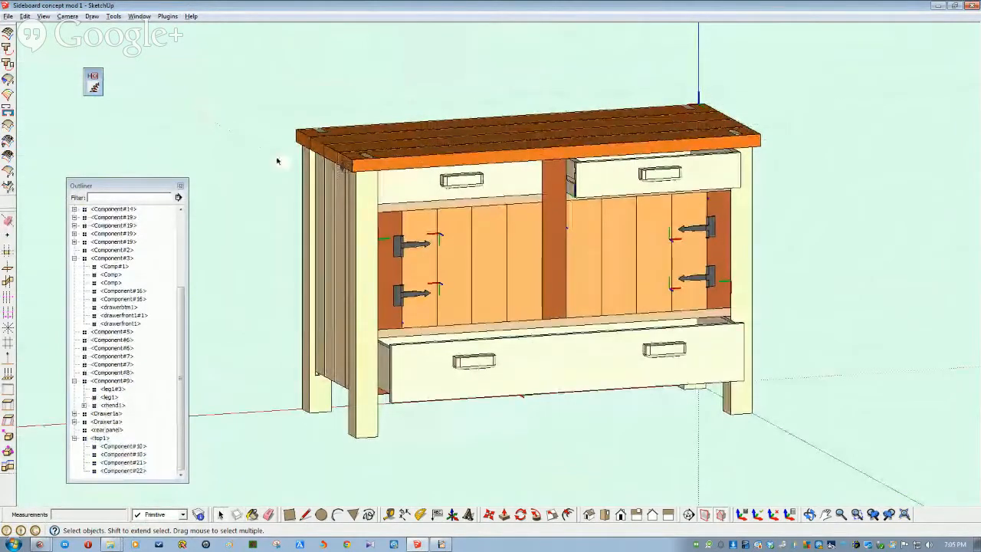
Examine the sideboard's top, drawers, doors, underside rails and legs from above, below and the front.
{"action": "middle_click_drag", "start_coordinate": [279, 177], "coordinate": [449, 197]}
{"action": "scroll", "coordinate": [410, 228], "scroll_direction": "up", "scroll_amount": 5}
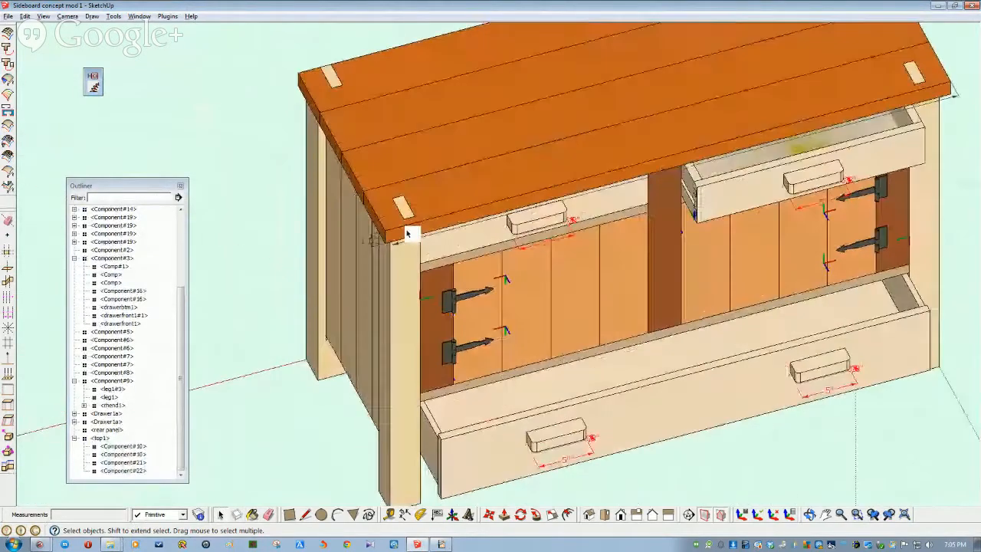
{"action": "middle_click_drag", "start_coordinate": [410, 231], "coordinate": [460, 407]}
{"action": "left_click", "coordinate": [552, 227]}
{"action": "left_click", "coordinate": [514, 363]}
{"action": "left_click", "coordinate": [396, 442]}
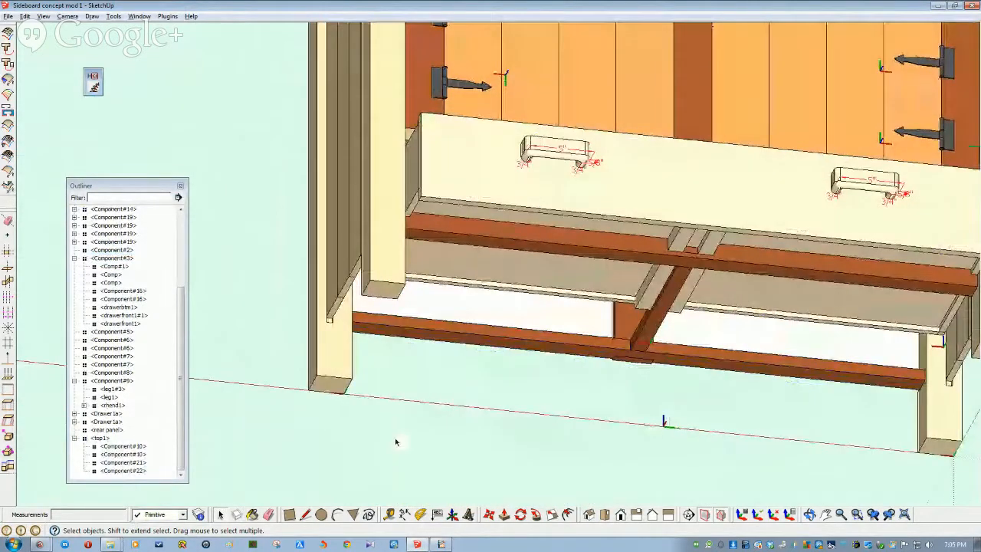
{"action": "middle_click_drag", "start_coordinate": [396, 442], "coordinate": [329, 411]}
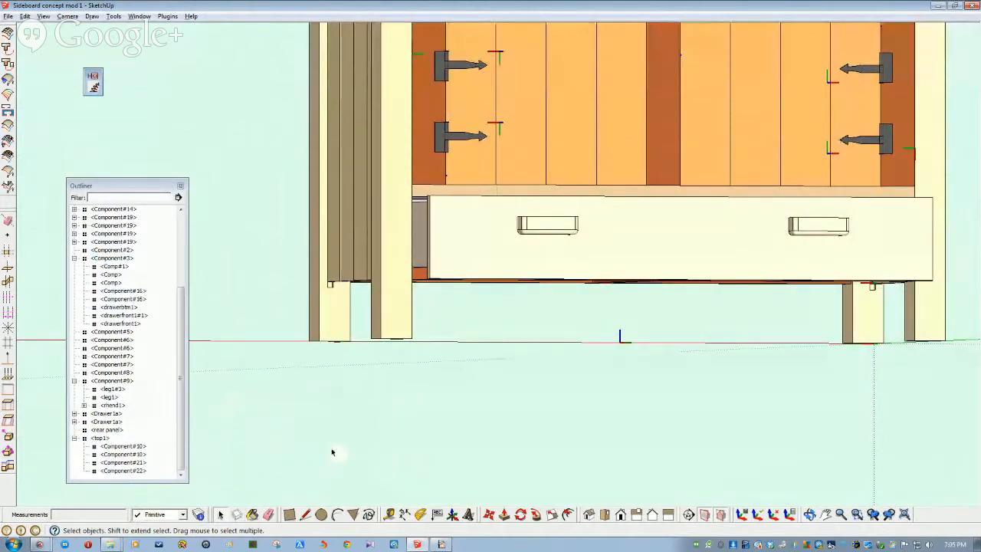
{"action": "scroll", "coordinate": [405, 467], "scroll_direction": "down", "scroll_amount": 5}
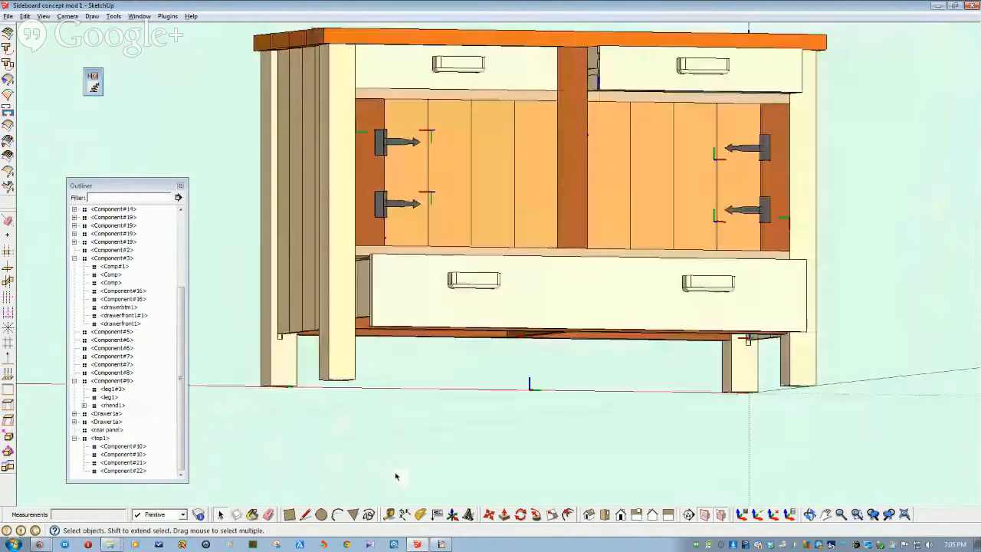
Check the list of available layers and select the closed upper drawer of the sideboard.
{"action": "left_click", "coordinate": [167, 514]}
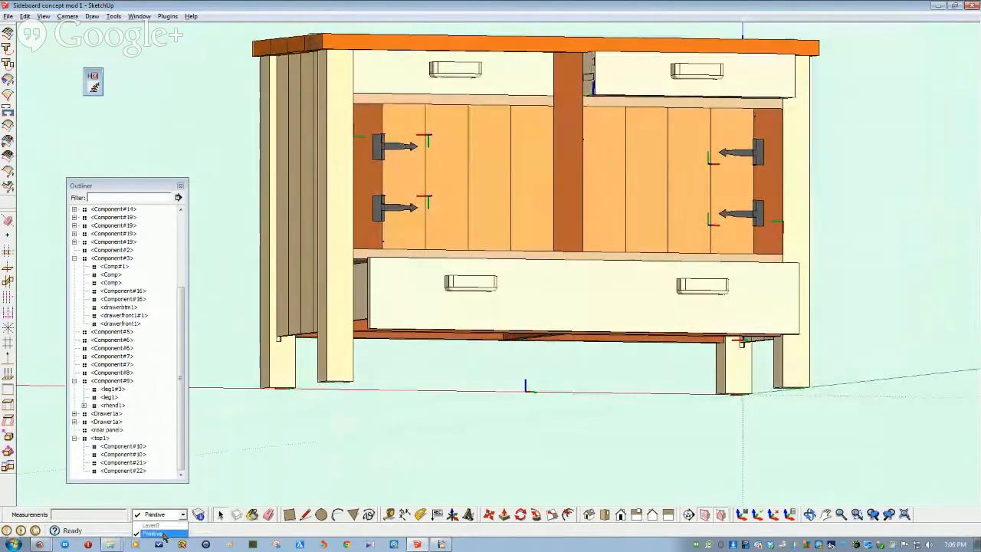
{"action": "left_click", "coordinate": [306, 439]}
{"action": "middle_click_drag", "start_coordinate": [464, 83], "coordinate": [512, 157]}
{"action": "left_click", "coordinate": [359, 97]}
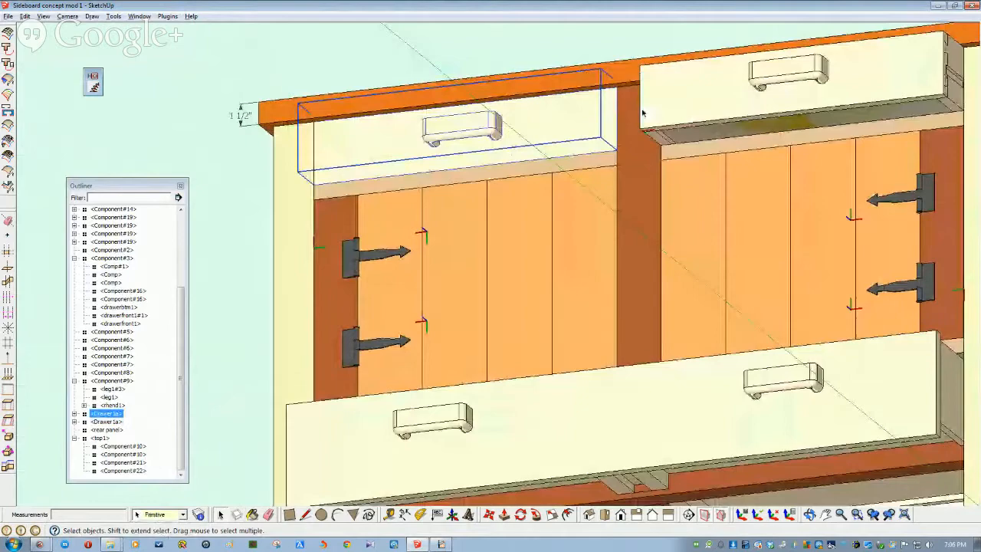
Examine the sideboard's drawer fronts, top, end panels and underside framing from the front, above, below and both ends.
{"action": "scroll", "coordinate": [673, 108], "scroll_direction": "down", "scroll_amount": 1}
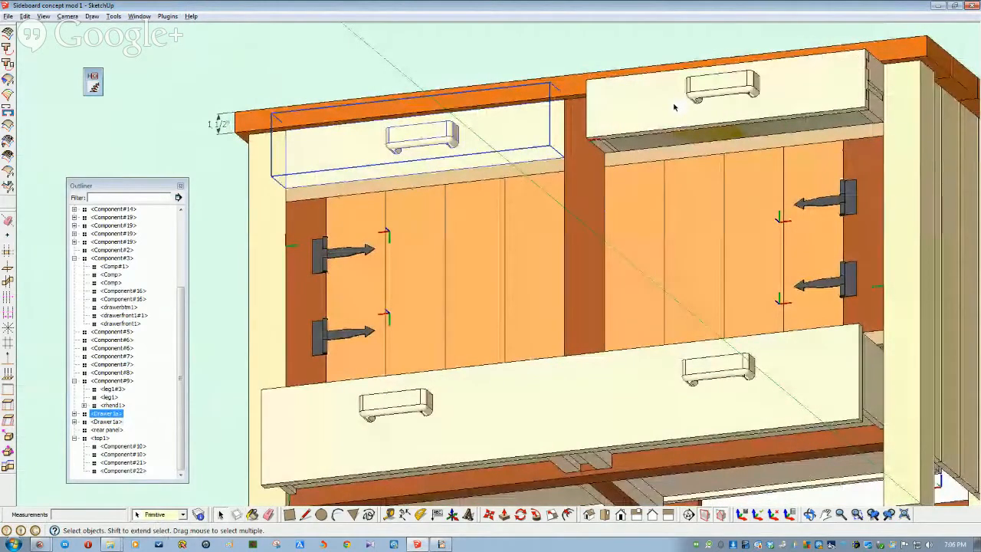
{"action": "middle_click_drag", "start_coordinate": [505, 150], "coordinate": [502, 135]}
{"action": "scroll", "coordinate": [655, 154], "scroll_direction": "down", "scroll_amount": 4}
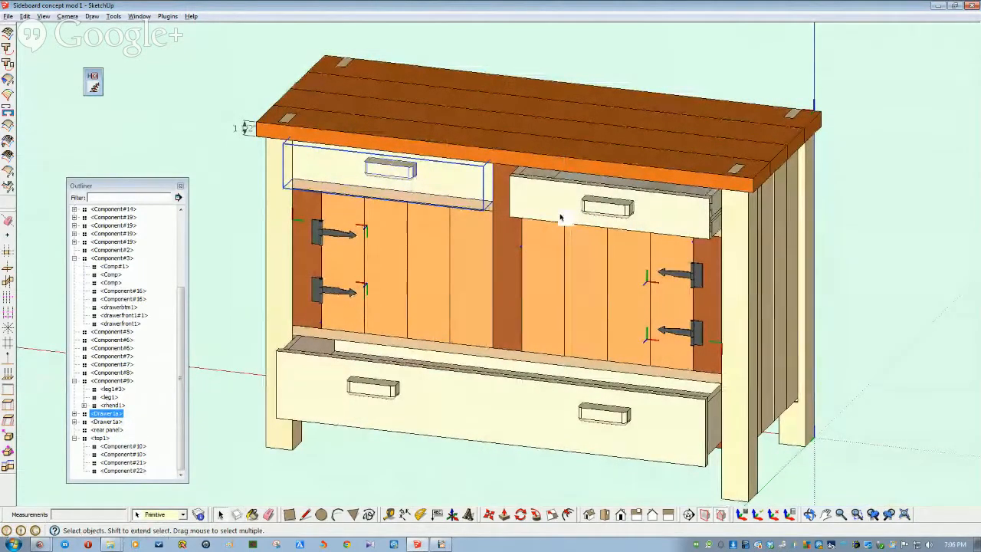
{"action": "middle_click_drag", "start_coordinate": [549, 211], "coordinate": [515, 198]}
{"action": "scroll", "coordinate": [545, 162], "scroll_direction": "up", "scroll_amount": 2}
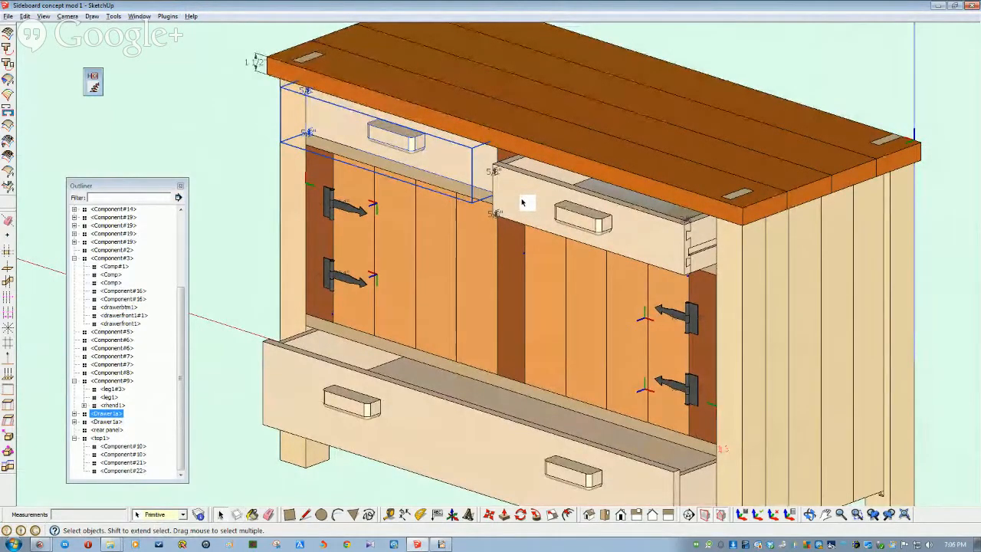
{"action": "scroll", "coordinate": [521, 202], "scroll_direction": "down", "scroll_amount": 5}
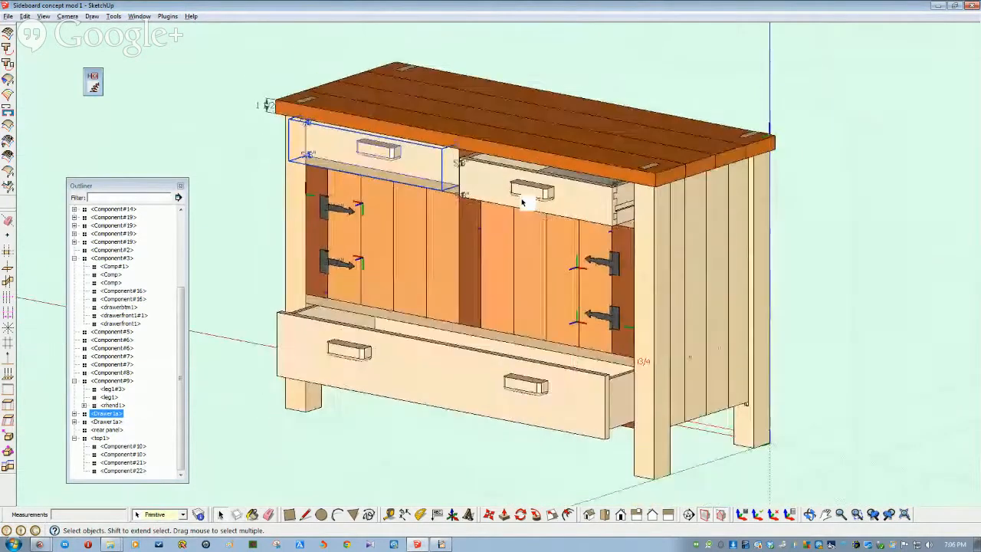
{"action": "scroll", "coordinate": [509, 253], "scroll_direction": "up", "scroll_amount": 4}
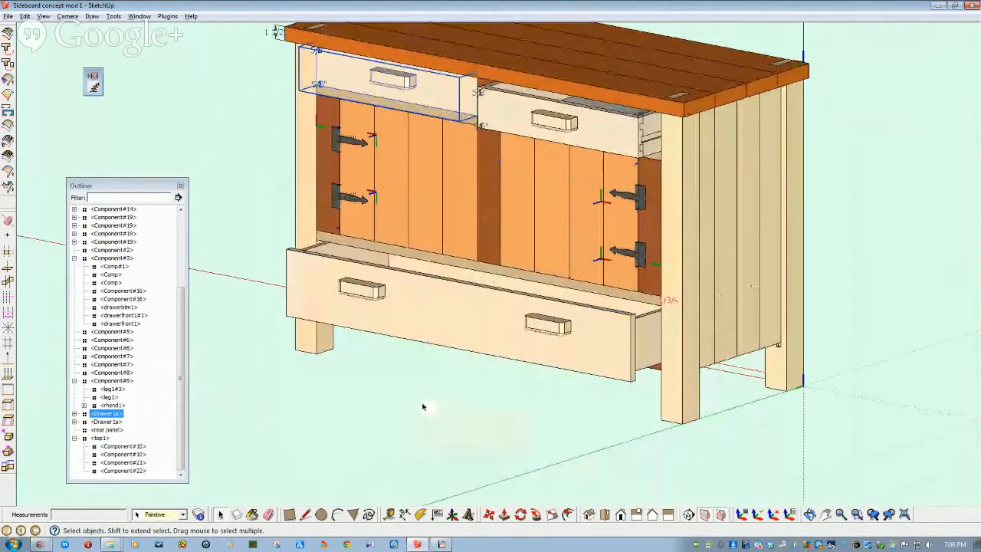
{"action": "middle_click_drag", "start_coordinate": [407, 401], "coordinate": [325, 338]}
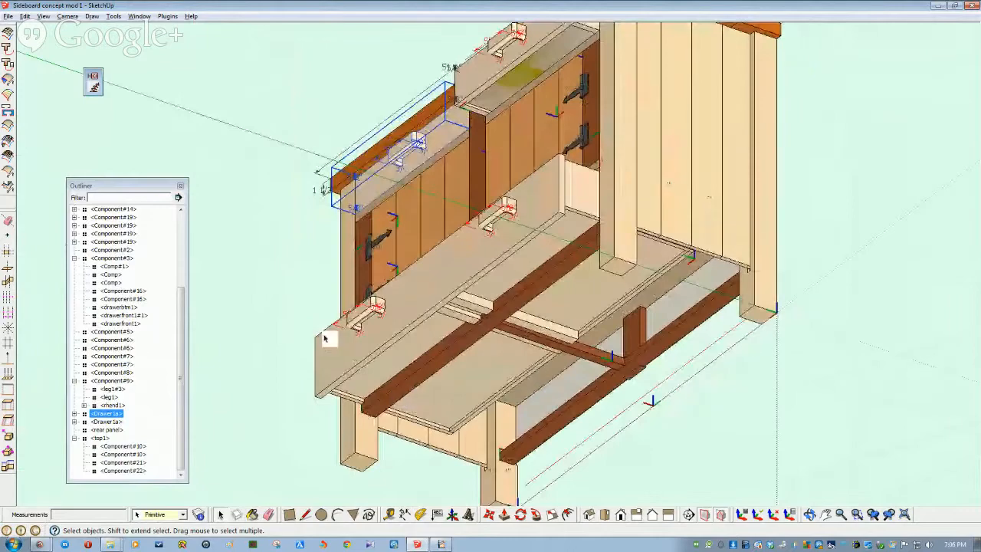
{"action": "left_click", "coordinate": [267, 291]}
{"action": "mouse_move", "coordinate": [267, 291]}
{"action": "middle_mouse_down"}
{"action": "mouse_move", "coordinate": [315, 248]}
{"action": "mouse_move", "coordinate": [296, 234]}
{"action": "mouse_move", "coordinate": [359, 237]}
{"action": "mouse_move", "coordinate": [249, 253]}
{"action": "middle_mouse_up"}
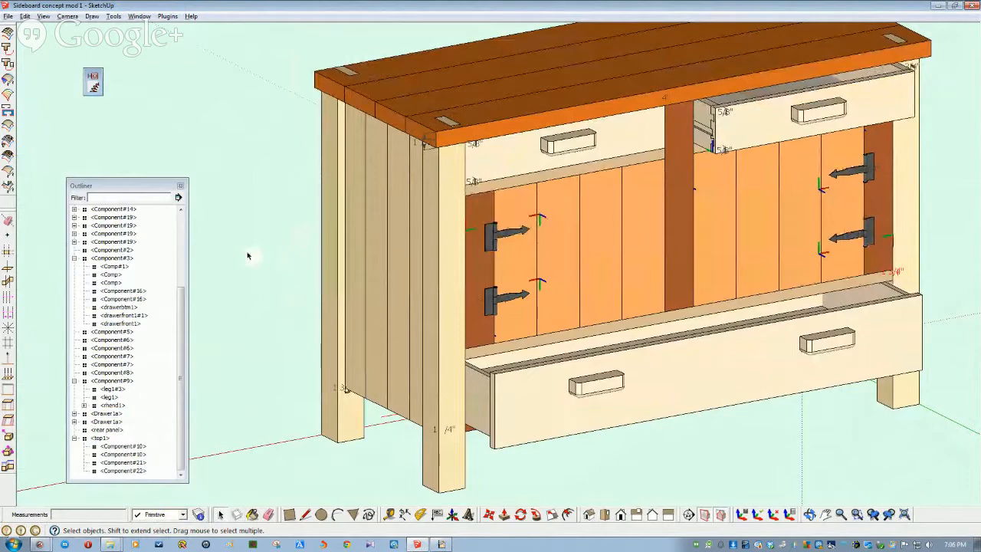
{"action": "middle_click_drag", "start_coordinate": [306, 256], "coordinate": [321, 285]}
{"action": "scroll", "coordinate": [411, 279], "scroll_direction": "up", "scroll_amount": 5}
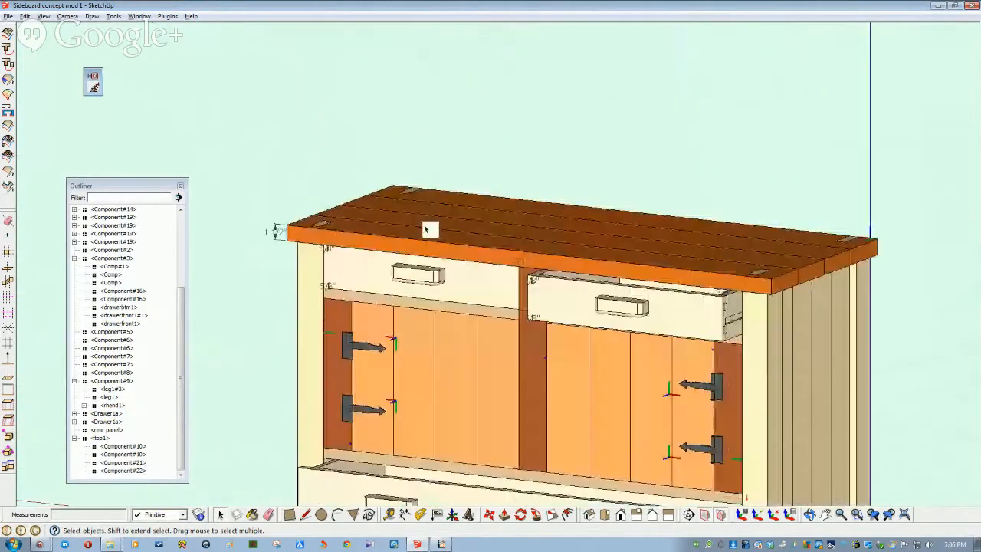
Open the closed upper drawer component, select its handle to inspect the drawer's parts, and leave the component.
{"action": "left_click", "coordinate": [430, 262]}
{"action": "double_click", "coordinate": [421, 261]}
{"action": "left_click", "coordinate": [420, 259]}
{"action": "scroll", "coordinate": [414, 259], "scroll_direction": "down", "scroll_amount": 2}
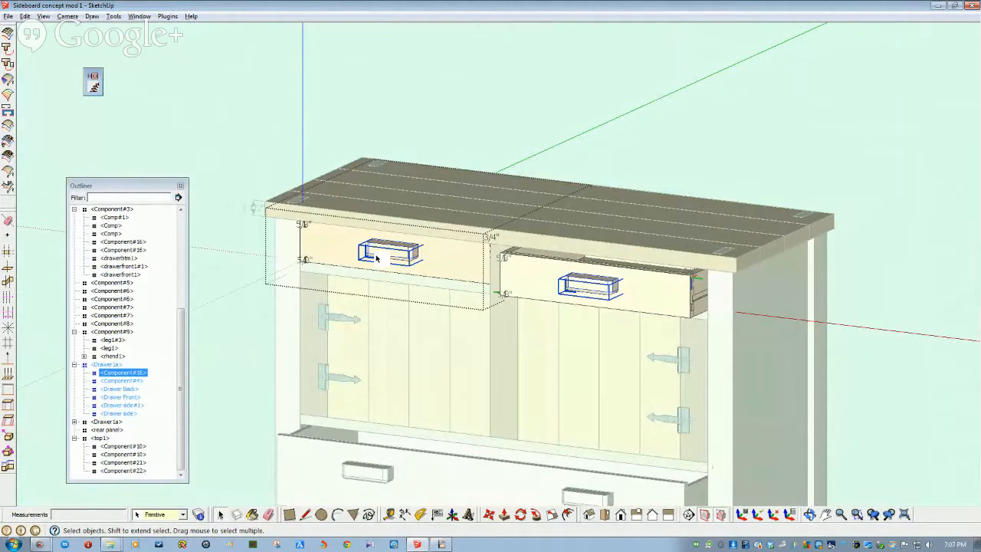
{"action": "left_click", "coordinate": [231, 211]}
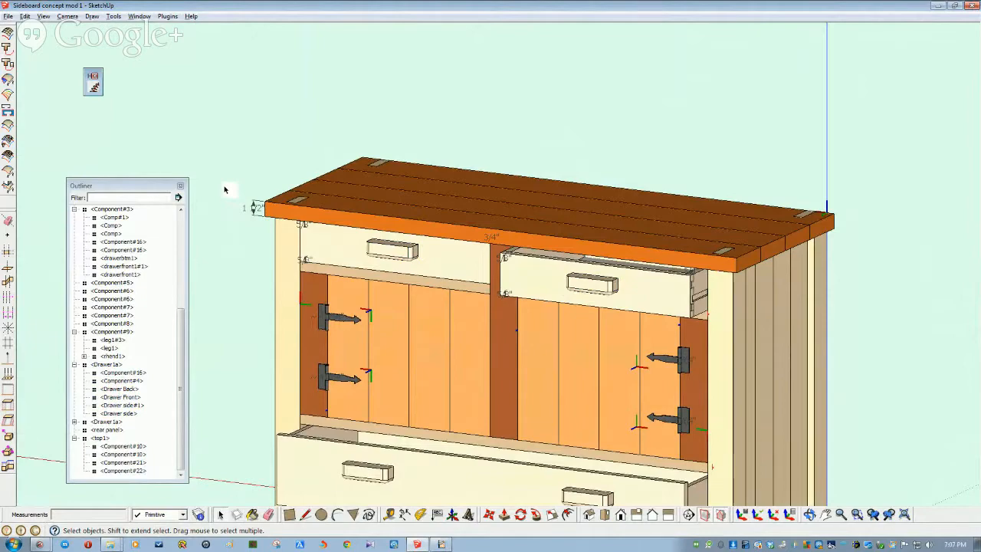
Review the Sideboard Concept Mod 1 slide in OpenOffice Impress, return to SketchUp and inspect the model's component list from its beginning.
{"action": "scroll", "coordinate": [225, 189], "scroll_direction": "down", "scroll_amount": 3}
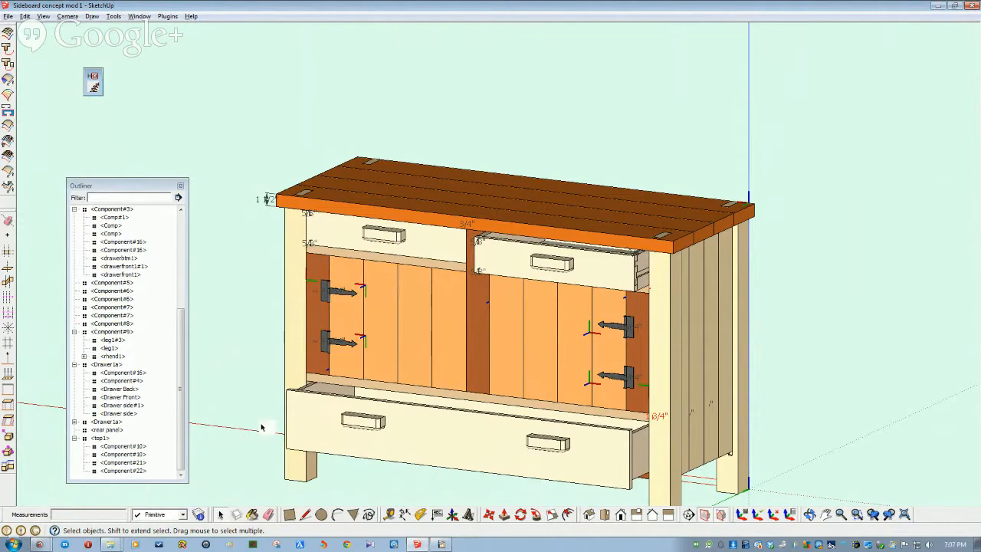
{"action": "mouse_move", "coordinate": [273, 422]}
{"action": "middle_mouse_down"}
{"action": "mouse_move", "coordinate": [286, 443]}
{"action": "mouse_move", "coordinate": [254, 440]}
{"action": "mouse_move", "coordinate": [274, 420]}
{"action": "middle_mouse_up"}
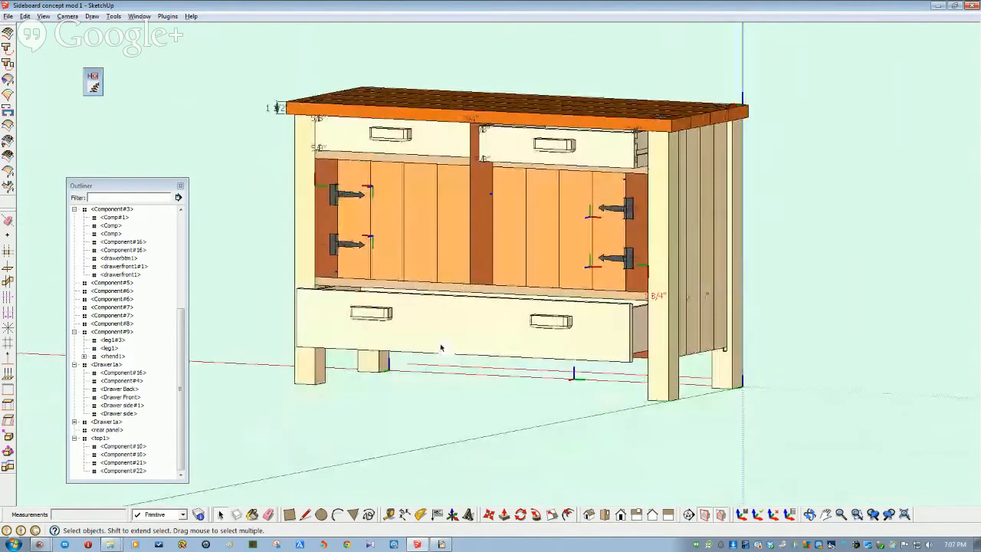
{"action": "left_click", "coordinate": [442, 545]}
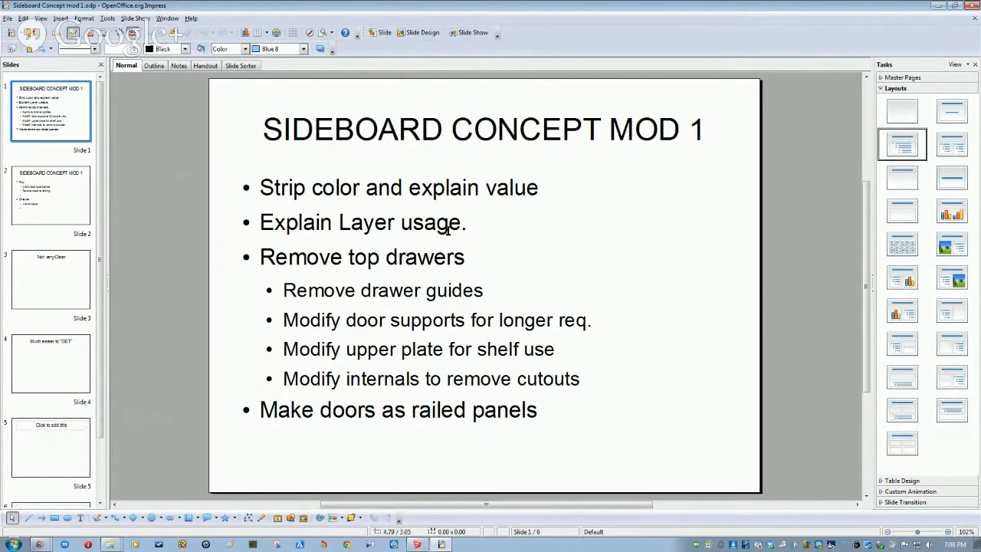
{"action": "left_click", "coordinate": [939, 7]}
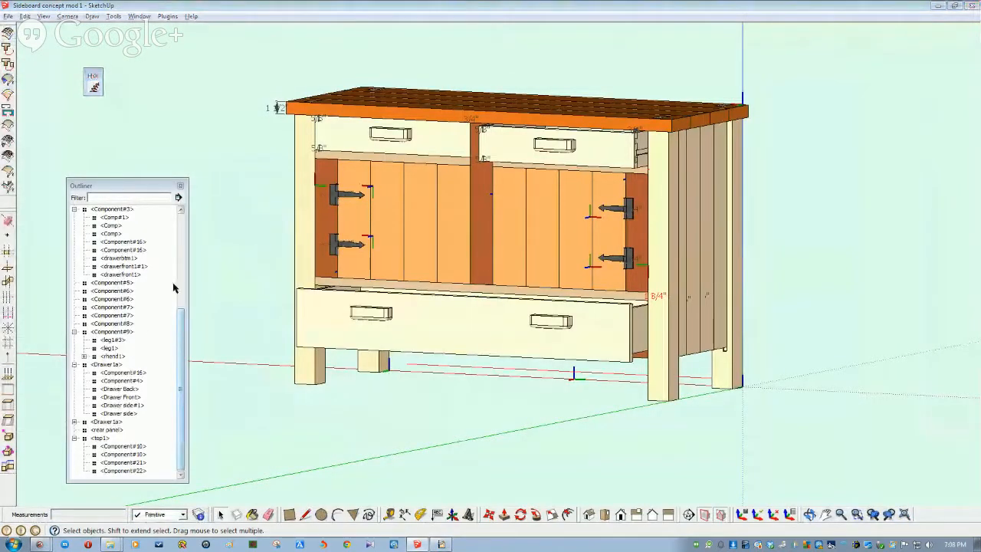
{"action": "left_click", "coordinate": [178, 220]}
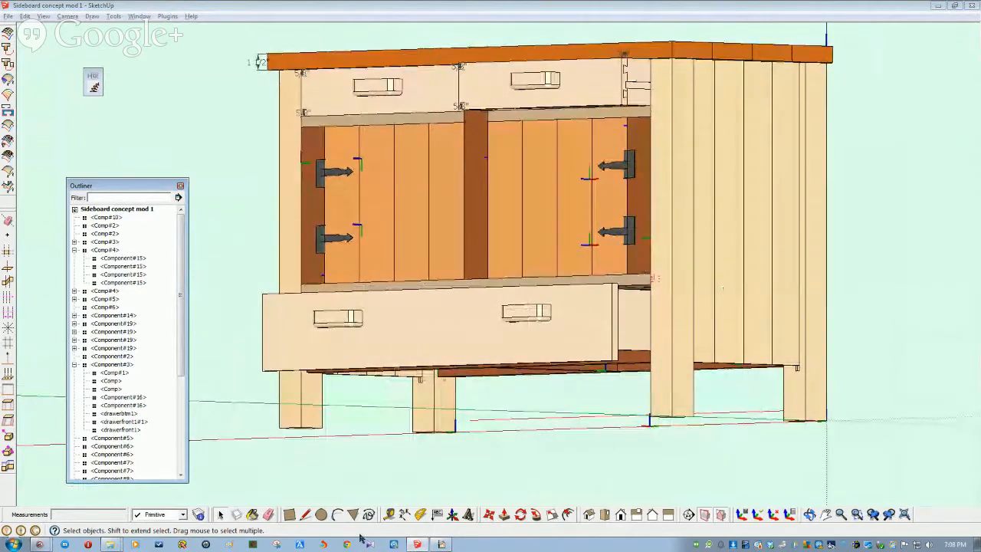
Minimize SketchUp and open SU Models > Class Work > Class Projects > Sideboard study on the Toshiba external drive in Windows Explorer.
{"action": "left_click", "coordinate": [933, 7]}
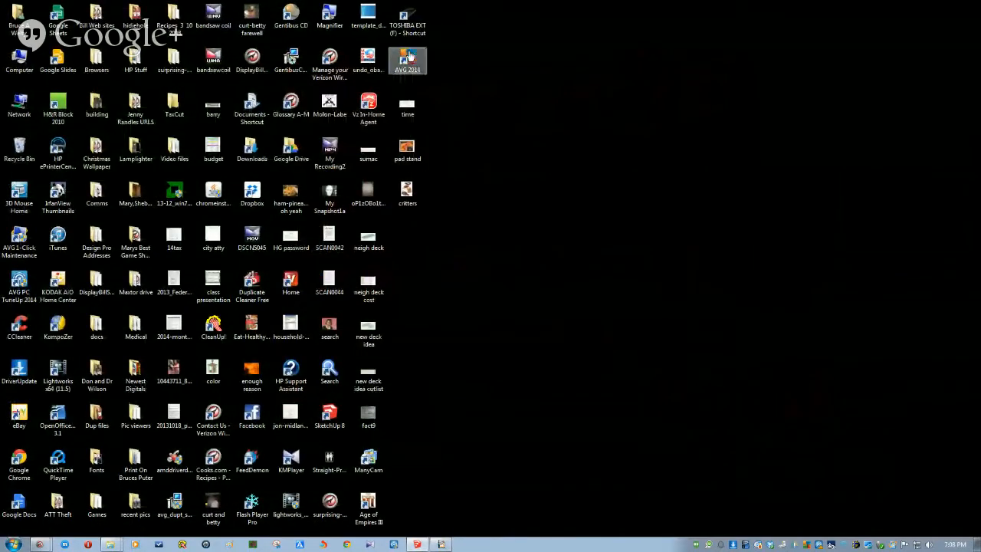
{"action": "double_click", "coordinate": [406, 19]}
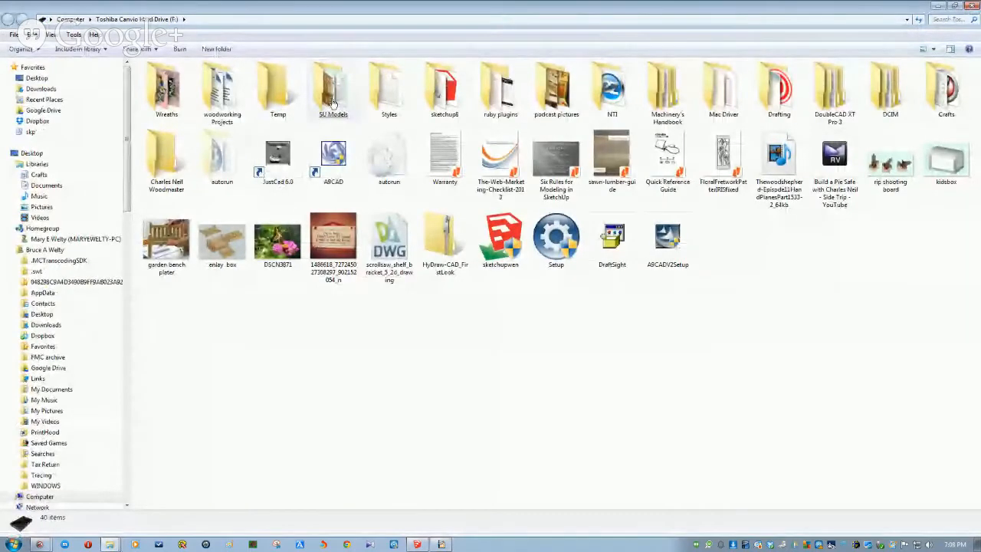
{"action": "double_click", "coordinate": [333, 102]}
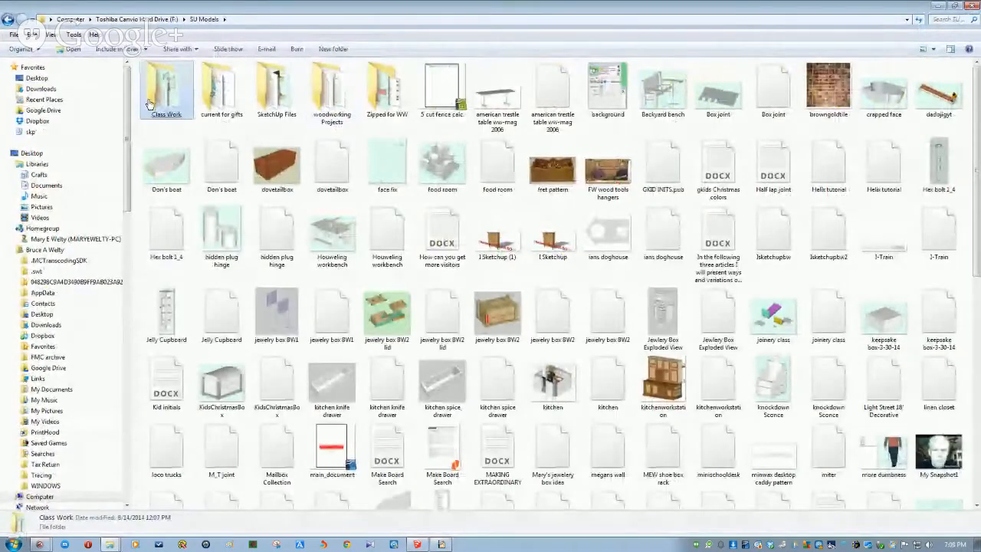
{"action": "double_click", "coordinate": [150, 105]}
{"action": "double_click", "coordinate": [158, 102]}
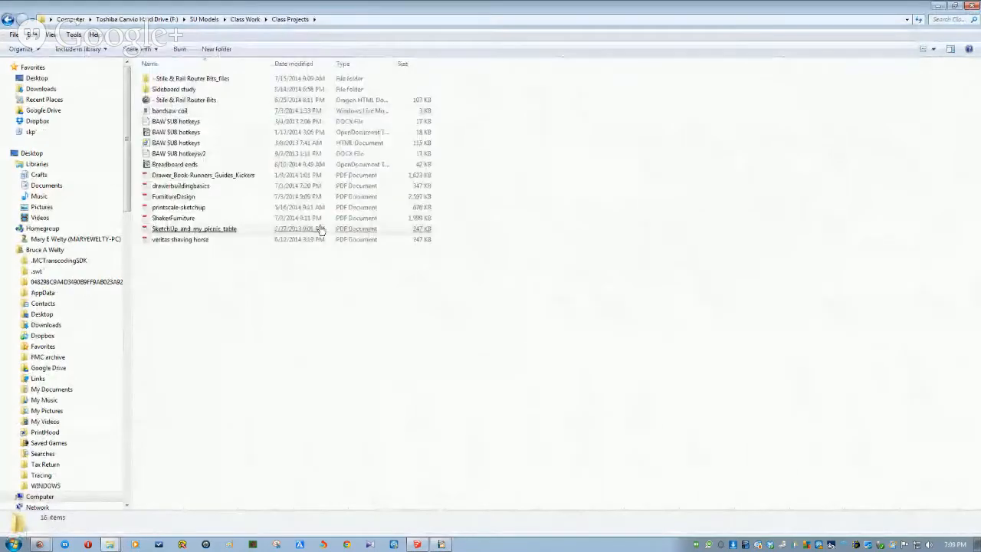
{"action": "left_click", "coordinate": [176, 78]}
{"action": "double_click", "coordinate": [175, 92]}
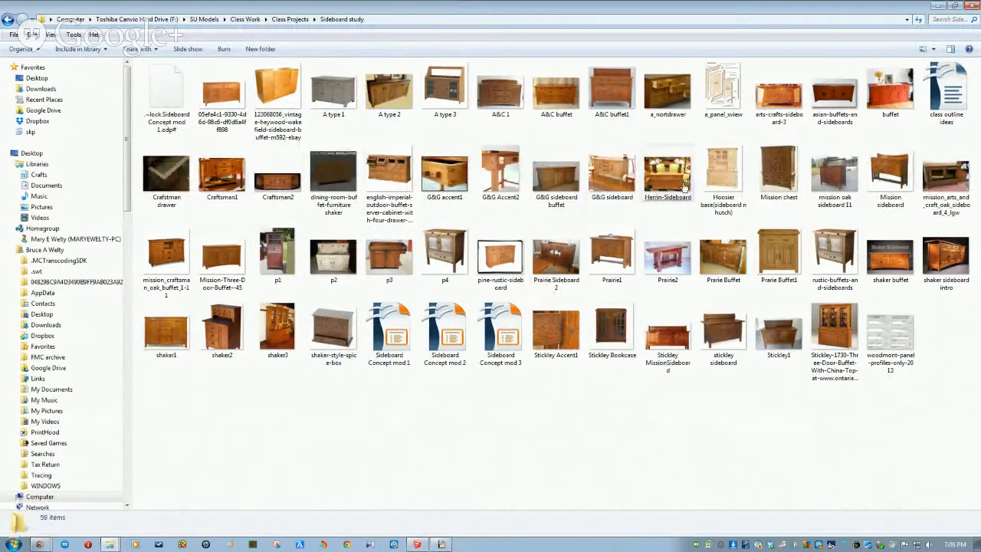
View the p2 cupboard picture in IrfanView, with its window moved beside the thumbnails and enlarged.
{"action": "left_click", "coordinate": [835, 176]}
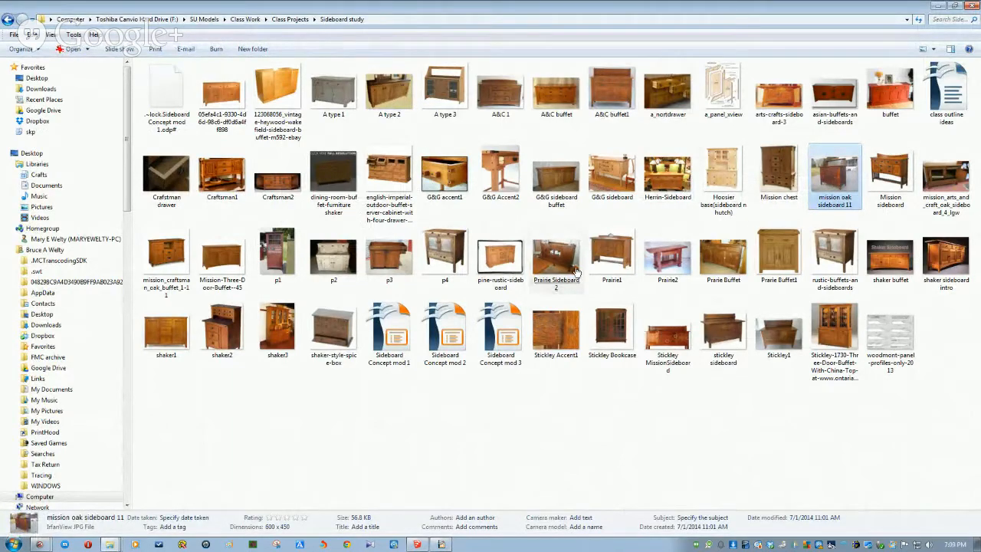
{"action": "left_click", "coordinate": [338, 262]}
{"action": "double_click", "coordinate": [338, 261]}
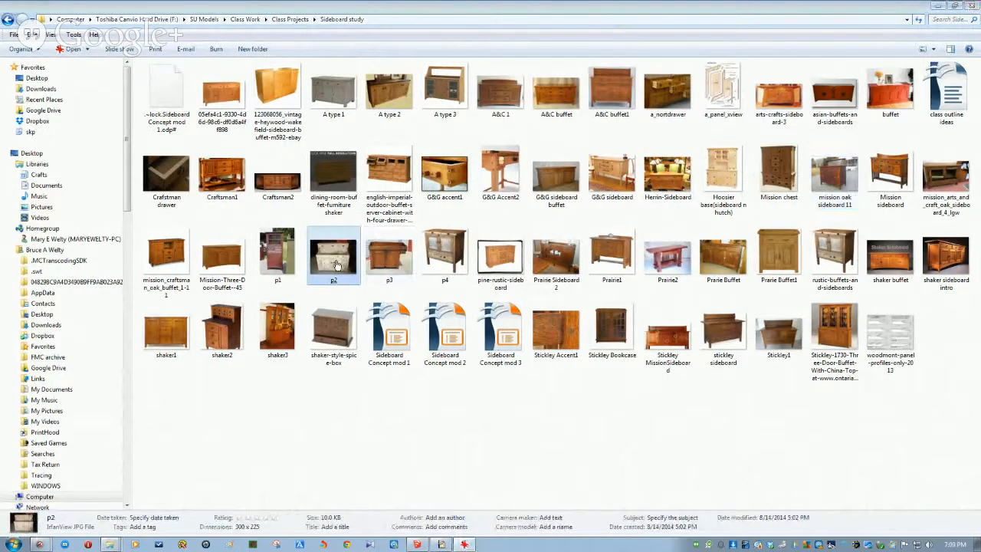
{"action": "left_click_drag", "start_coordinate": [411, 86], "coordinate": [724, 156]}
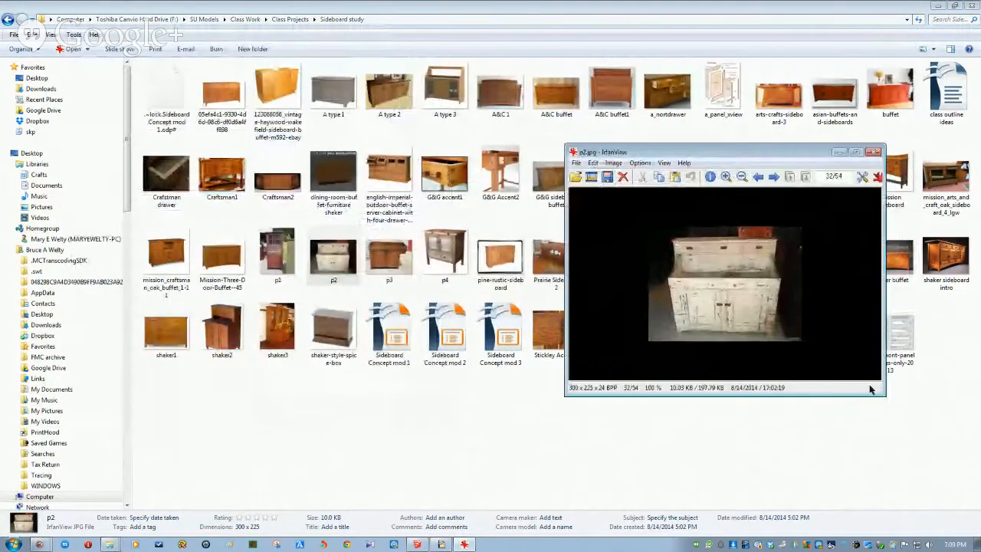
{"action": "left_click_drag", "start_coordinate": [881, 404], "coordinate": [926, 451]}
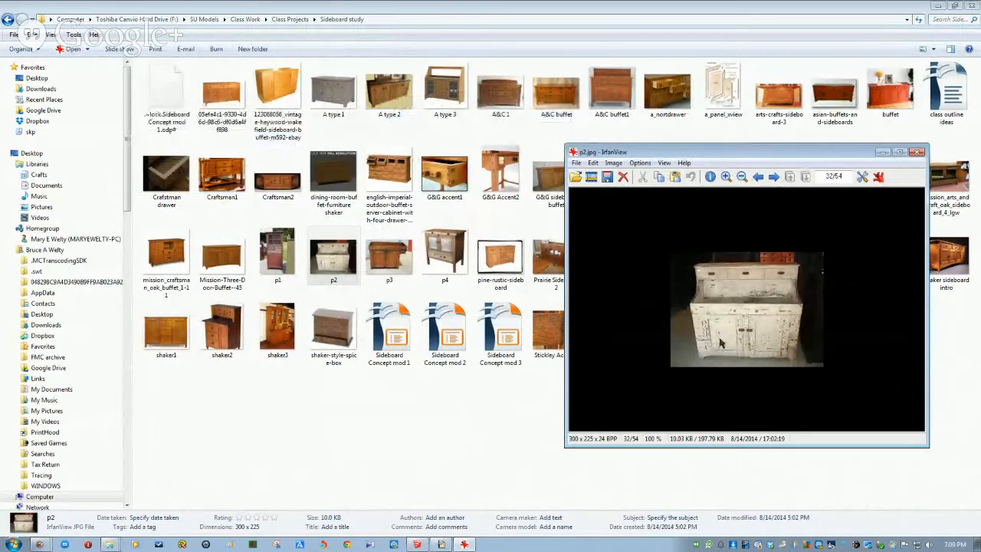
View the p4 cupboard picture in a repositioned and enlarged viewer window, and open the p3 picture.
{"action": "left_click", "coordinate": [437, 255]}
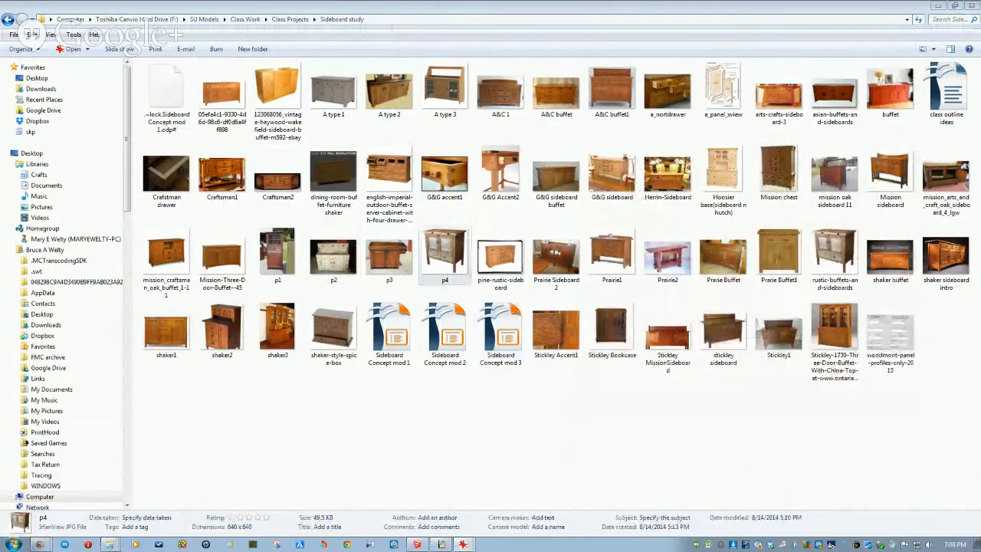
{"action": "left_click_drag", "start_coordinate": [732, 34], "coordinate": [645, 104]}
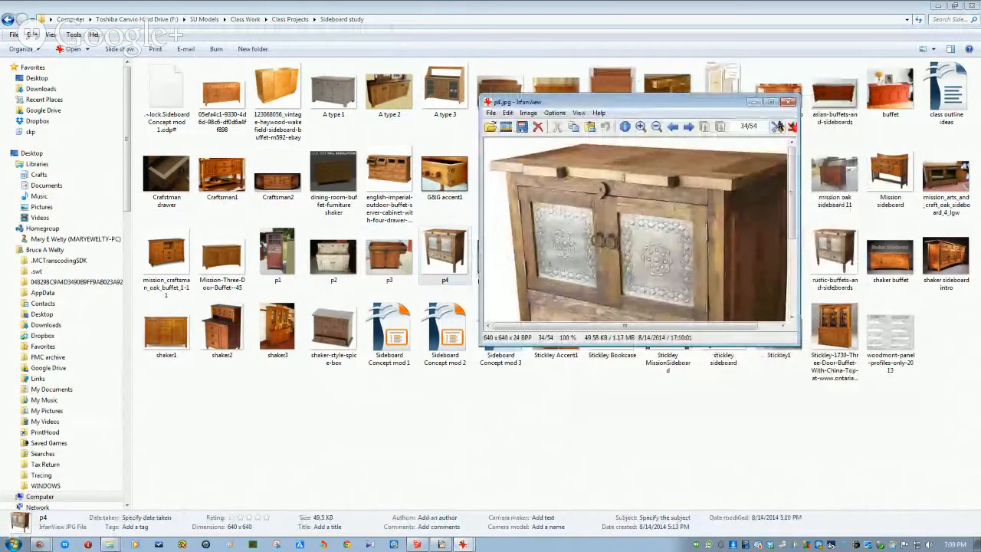
{"action": "left_click_drag", "start_coordinate": [790, 341], "coordinate": [857, 418]}
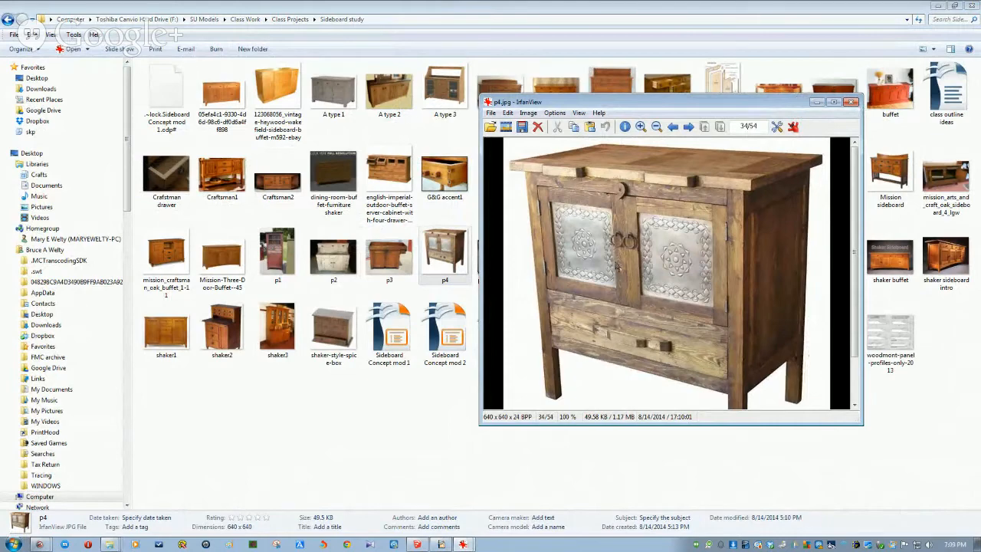
{"action": "left_click", "coordinate": [387, 260]}
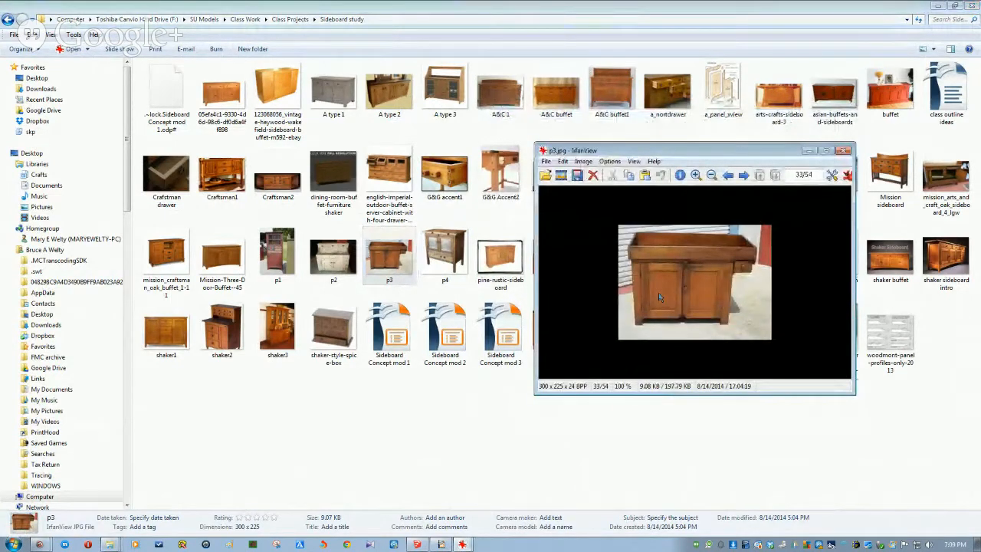
Open the p1 cupboard picture, magnify it to examine its doors and drawers, and close the viewer.
{"action": "left_click", "coordinate": [270, 258]}
{"action": "double_click", "coordinate": [270, 258]}
{"action": "left_click_drag", "start_coordinate": [947, 242], "coordinate": [662, 322]}
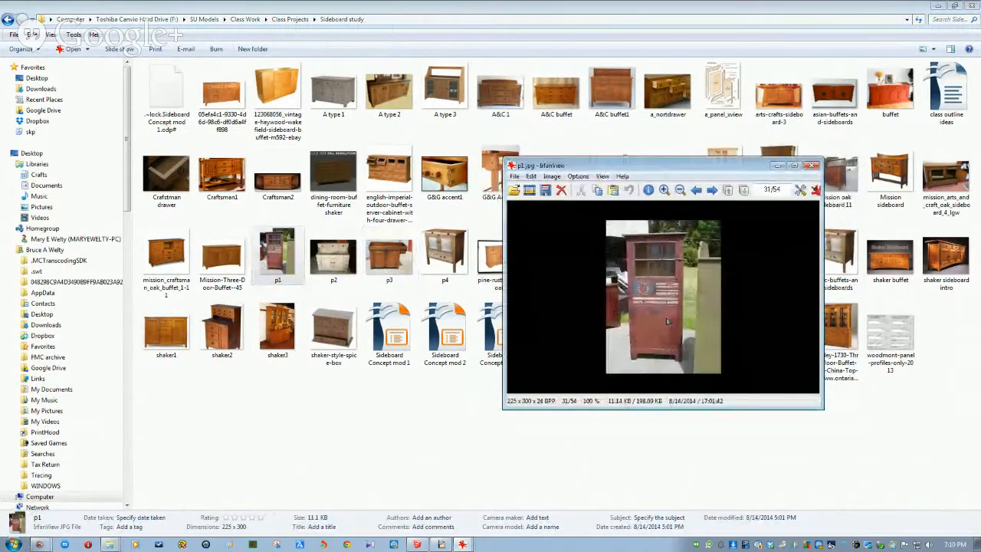
{"action": "scroll", "coordinate": [664, 320], "scroll_direction": "up", "scroll_amount": 1, "text": "ctrl"}
{"action": "scroll", "coordinate": [667, 334], "scroll_direction": "up", "scroll_amount": 3, "text": "ctrl"}
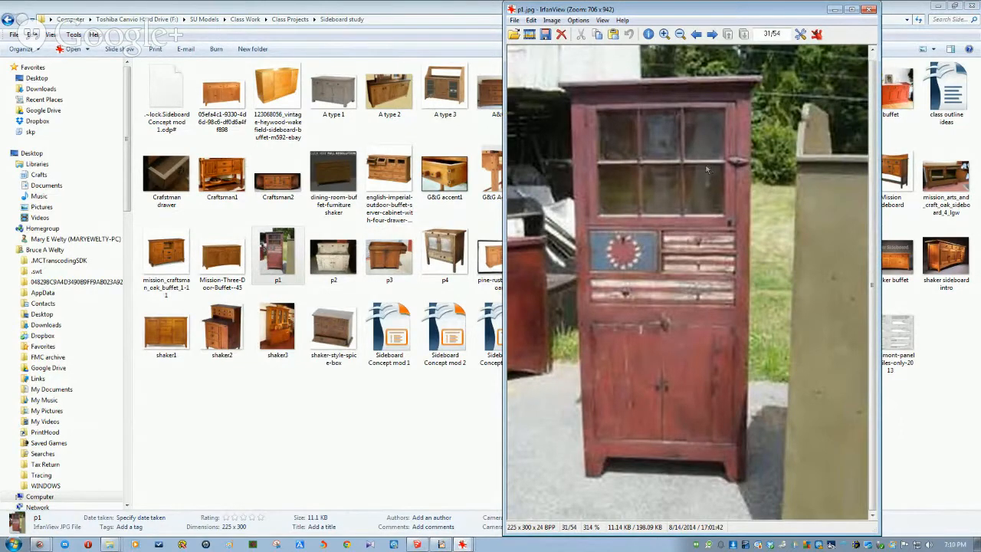
{"action": "left_click", "coordinate": [869, 10]}
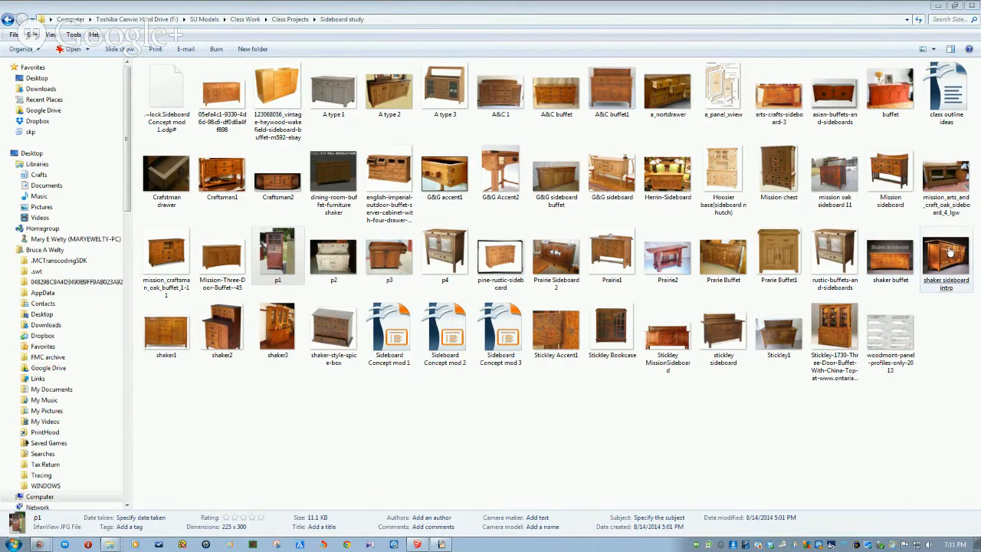
View the shaker-style-spice-box and shaker2 reference pictures.
{"action": "double_click", "coordinate": [328, 357]}
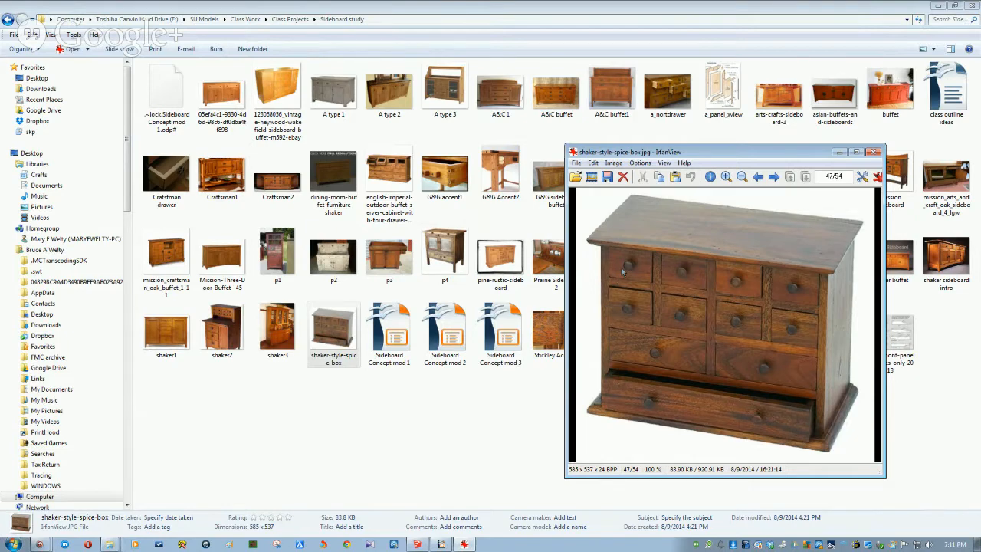
{"action": "double_click", "coordinate": [222, 330]}
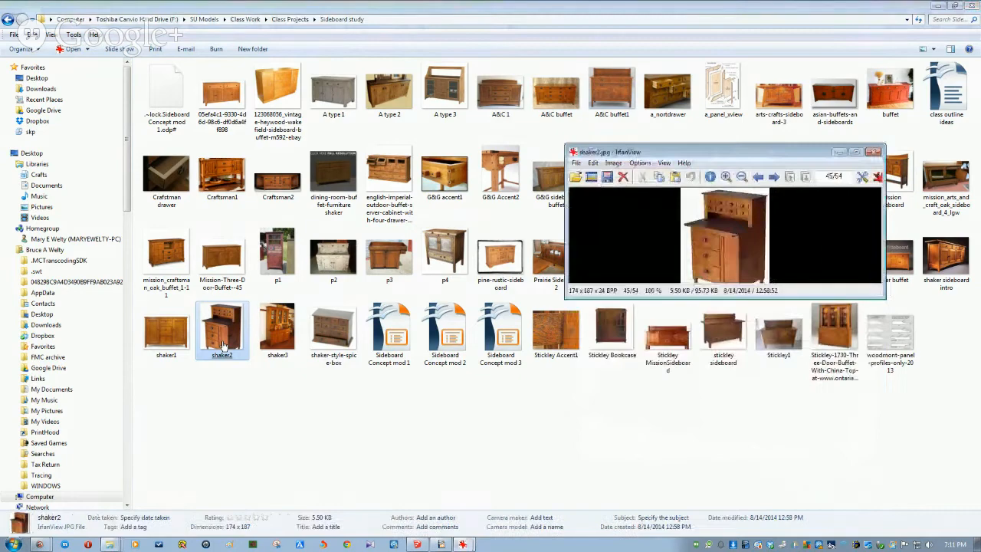
Enlarge the picture viewer and browse the shaker1, shaker sideboard intro and rustic-buffets-and-sideboards reference pictures.
{"action": "left_click_drag", "start_coordinate": [744, 298], "coordinate": [747, 436]}
{"action": "scroll", "coordinate": [742, 339], "scroll_direction": "up", "scroll_amount": 2}
{"action": "scroll", "coordinate": [742, 339], "scroll_direction": "up", "scroll_amount": 1}
{"action": "scroll", "coordinate": [736, 333], "scroll_direction": "down", "scroll_amount": 1}
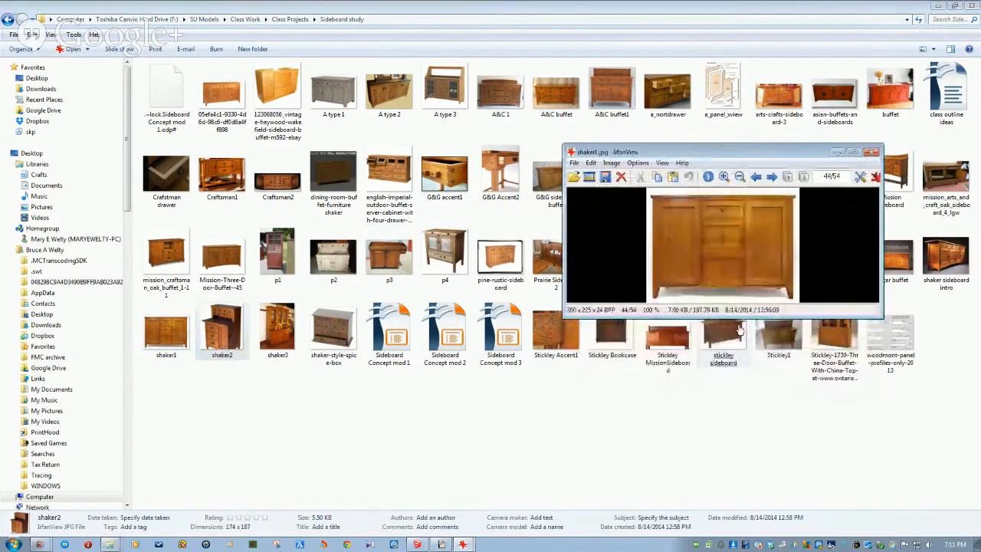
{"action": "left_click_drag", "start_coordinate": [727, 317], "coordinate": [741, 456]}
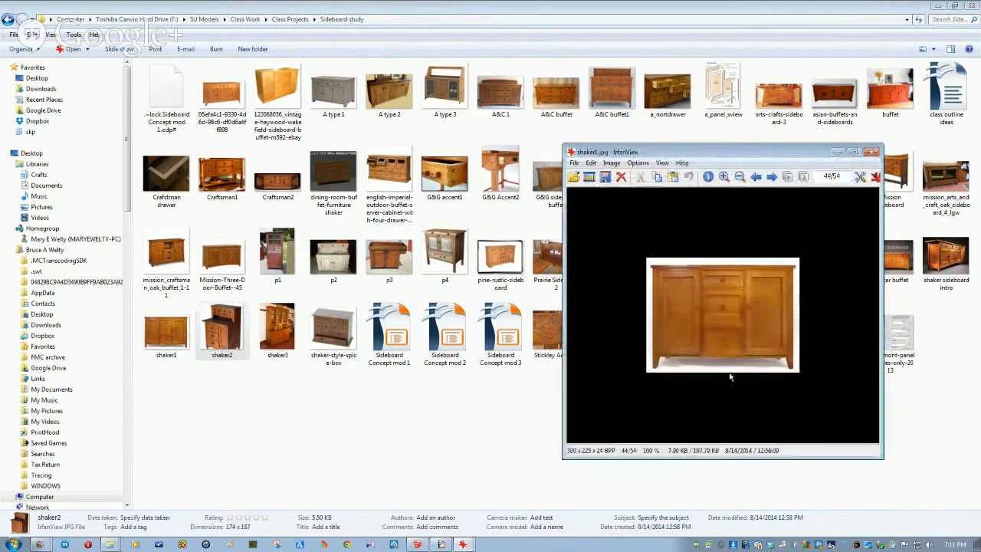
{"action": "scroll", "coordinate": [726, 361], "scroll_direction": "up", "scroll_amount": 2}
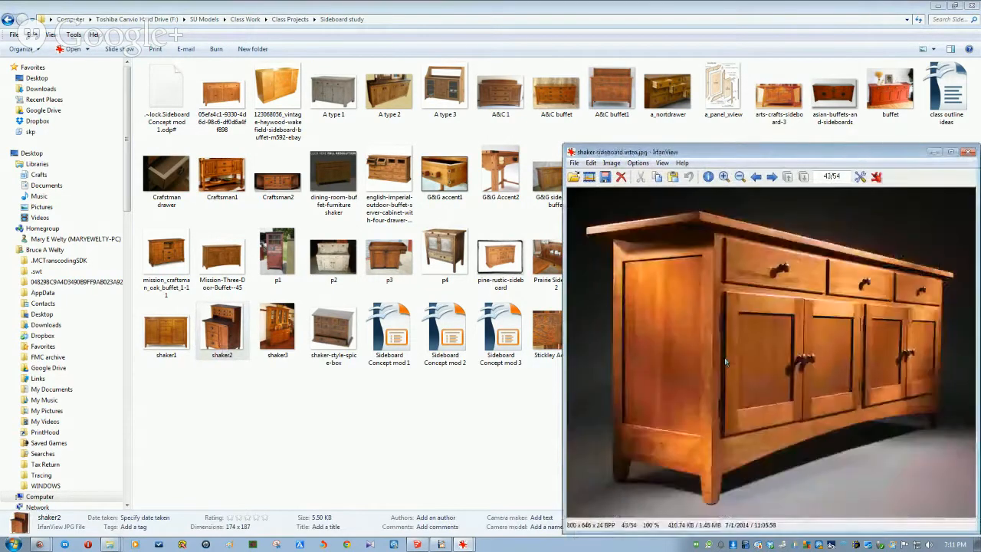
{"action": "scroll", "coordinate": [726, 362], "scroll_direction": "up", "scroll_amount": 1}
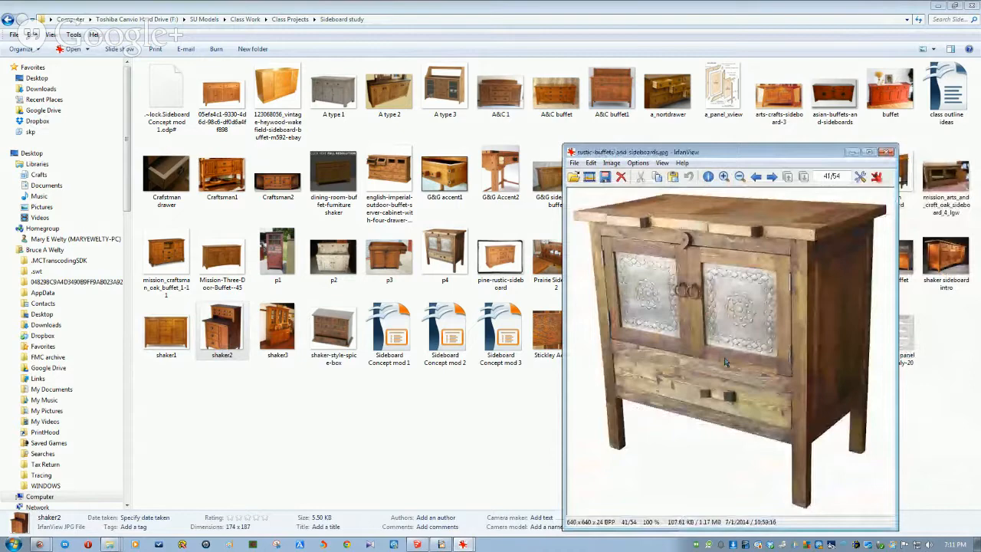
Return to the shaker2 picture, magnify it to 285 %, and heighten the viewer window to show the whole piece.
{"action": "scroll", "coordinate": [726, 362], "scroll_direction": "down", "scroll_amount": 4}
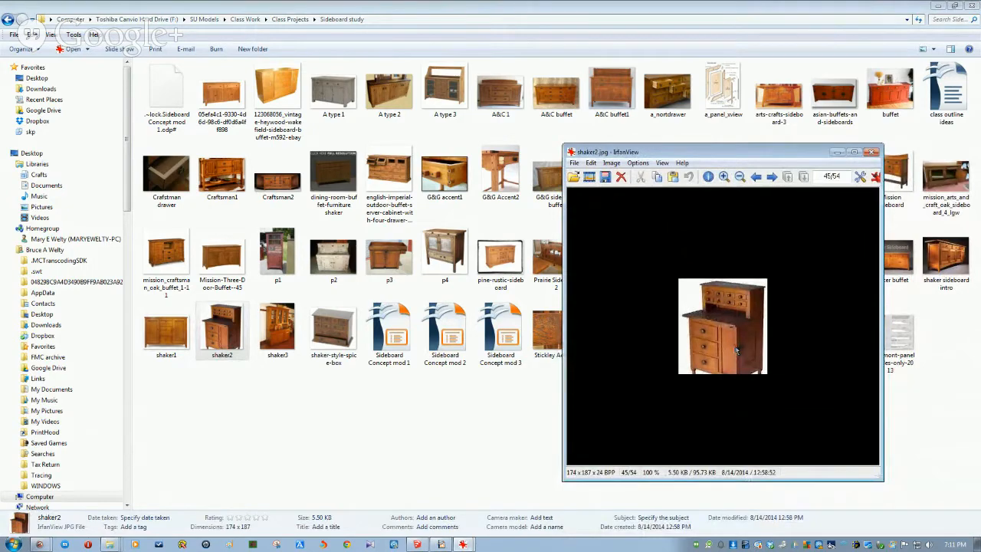
{"action": "scroll", "coordinate": [734, 351], "scroll_direction": "up", "scroll_amount": 3, "text": "ctrl"}
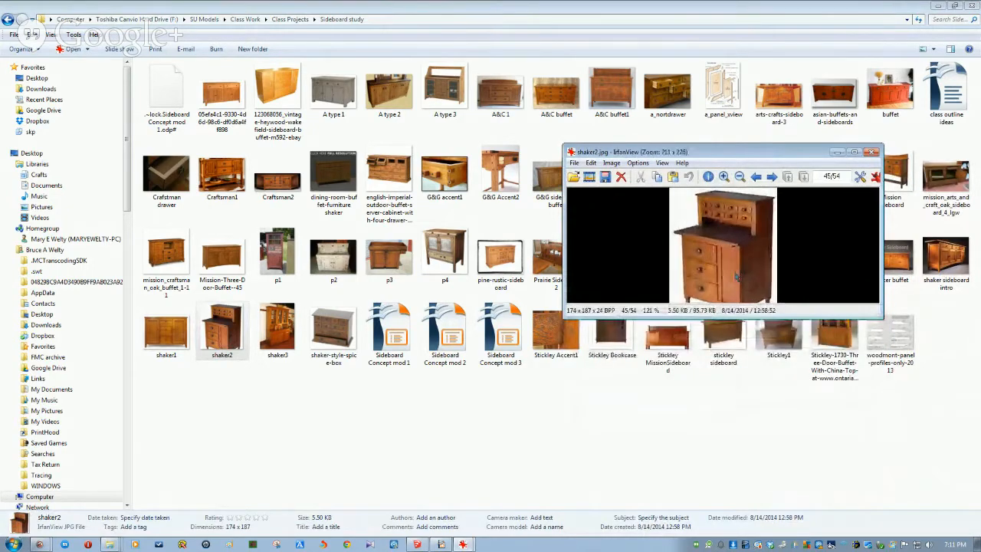
{"action": "scroll", "coordinate": [736, 304], "scroll_direction": "up", "scroll_amount": 3, "text": "ctrl"}
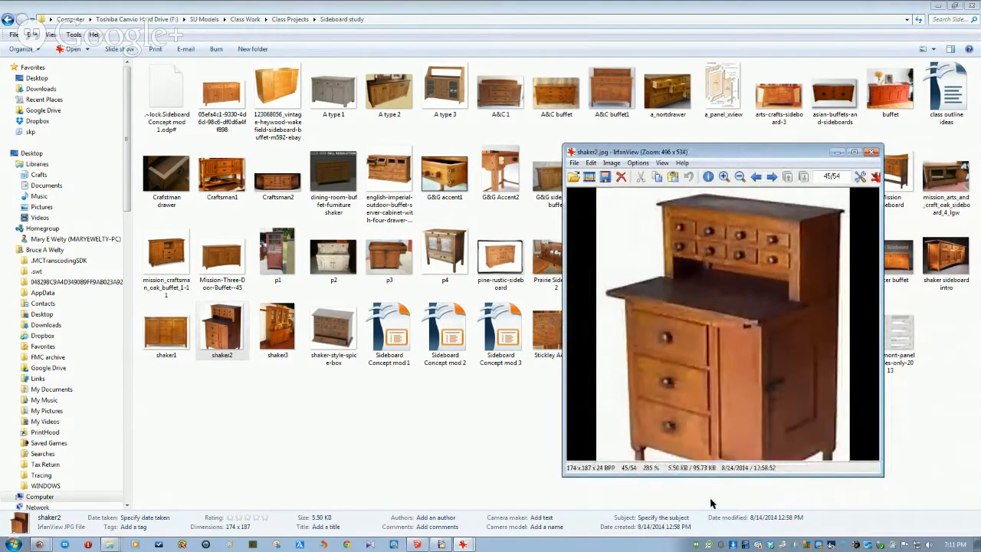
{"action": "left_click_drag", "start_coordinate": [709, 475], "coordinate": [710, 550]}
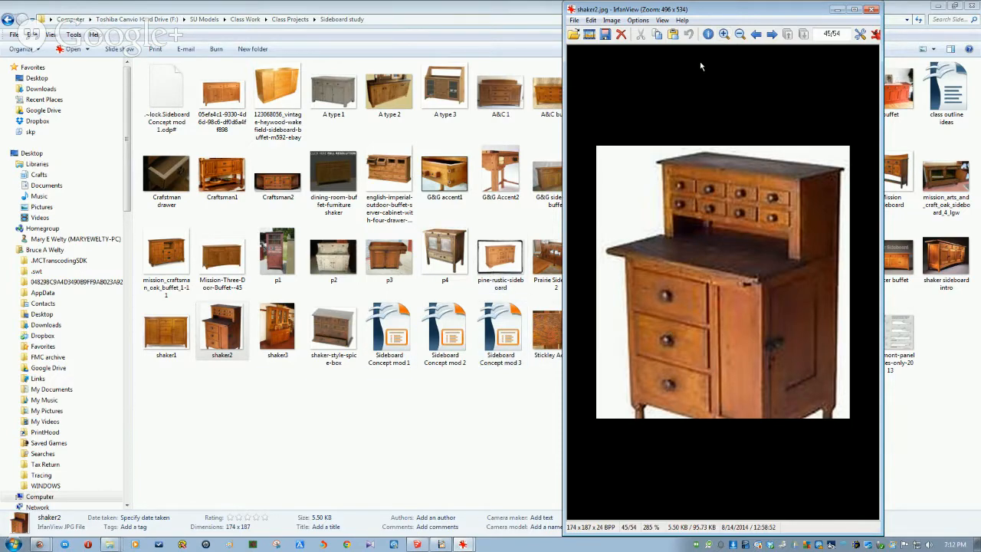
View the shaker3 hutch picture in a repositioned viewer window and magnify it to 161 %.
{"action": "scroll", "coordinate": [623, 282], "scroll_direction": "down", "scroll_amount": 1}
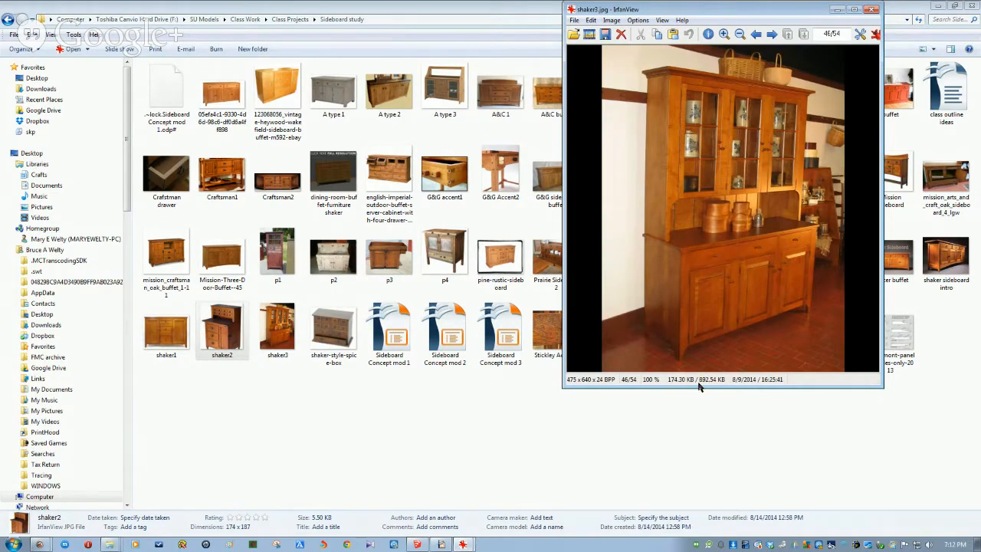
{"action": "left_click_drag", "start_coordinate": [697, 387], "coordinate": [701, 531]}
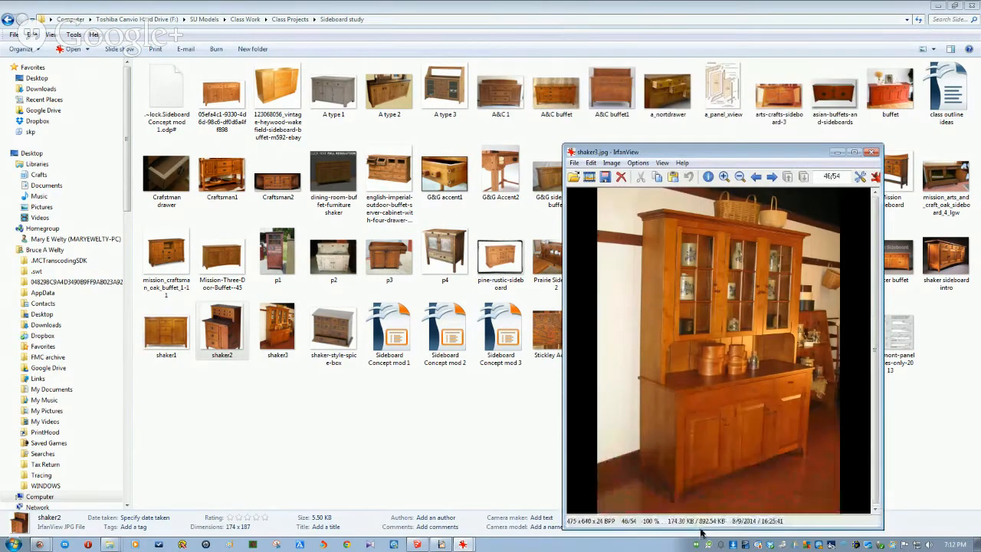
{"action": "left_click_drag", "start_coordinate": [716, 153], "coordinate": [697, 95]}
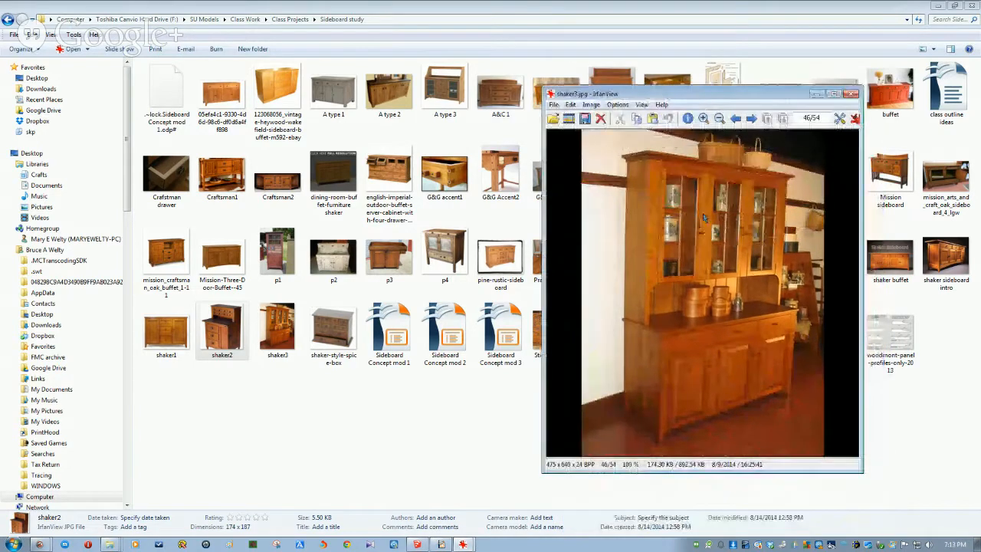
{"action": "scroll", "coordinate": [679, 423], "scroll_direction": "up", "scroll_amount": 1}
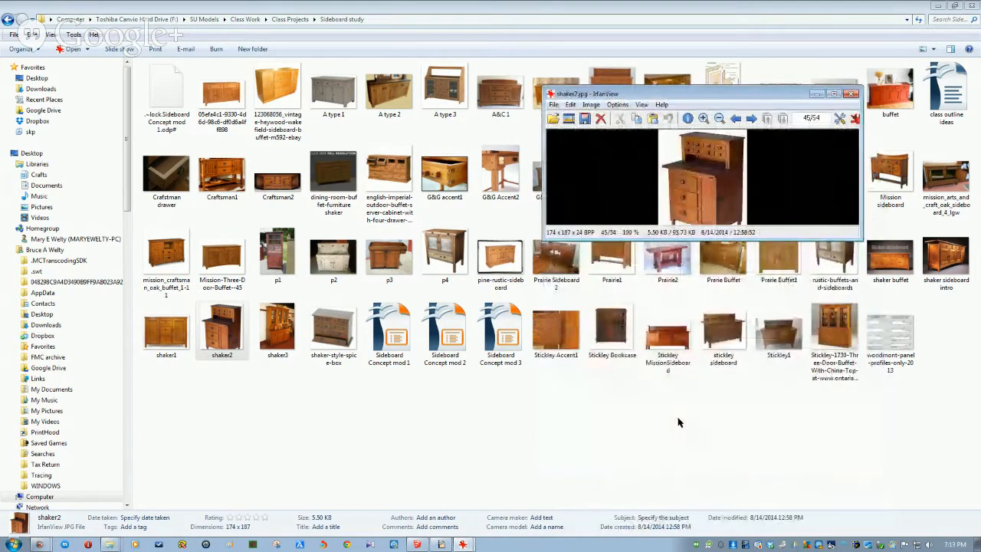
{"action": "scroll", "coordinate": [679, 422], "scroll_direction": "down", "scroll_amount": 1}
{"action": "scroll", "coordinate": [673, 449], "scroll_direction": "up", "scroll_amount": 1, "text": "ctrl"}
{"action": "scroll", "coordinate": [674, 452], "scroll_direction": "up", "scroll_amount": 2, "text": "ctrl"}
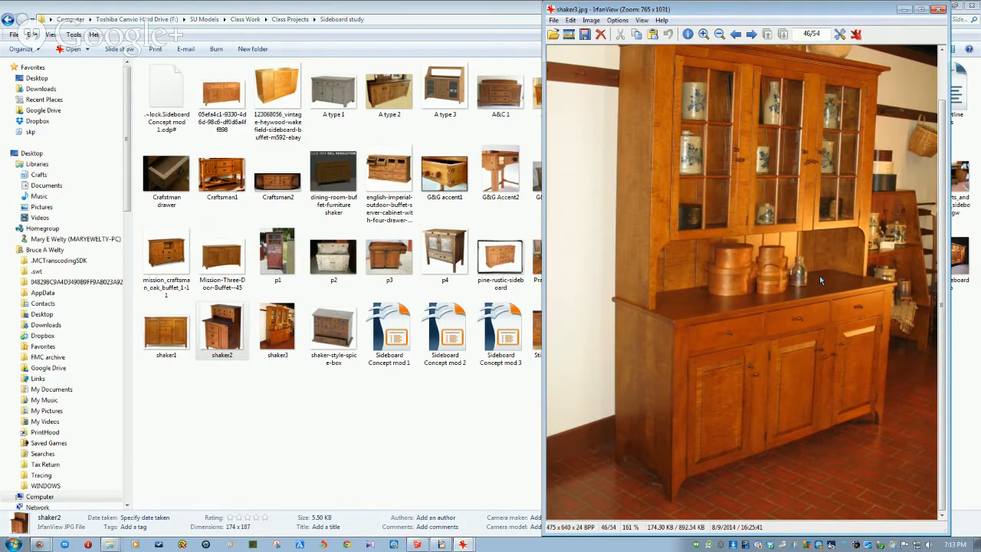
Open the shaker1 picture from the thumbnails and magnify it to 214 % to examine its doors and drawers.
{"action": "double_click", "coordinate": [157, 338]}
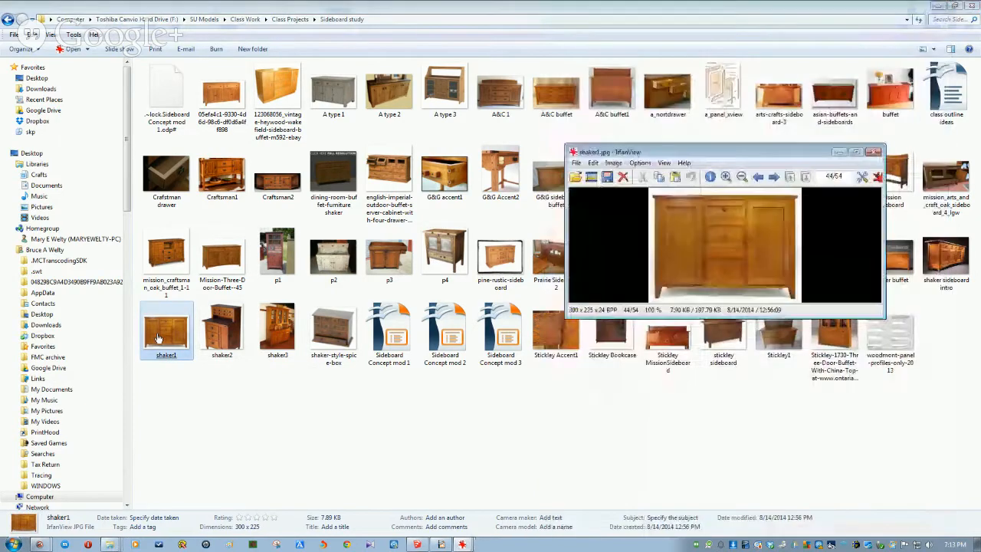
{"action": "left_click_drag", "start_coordinate": [705, 316], "coordinate": [711, 503]}
{"action": "scroll", "coordinate": [737, 357], "scroll_direction": "up", "scroll_amount": 3}
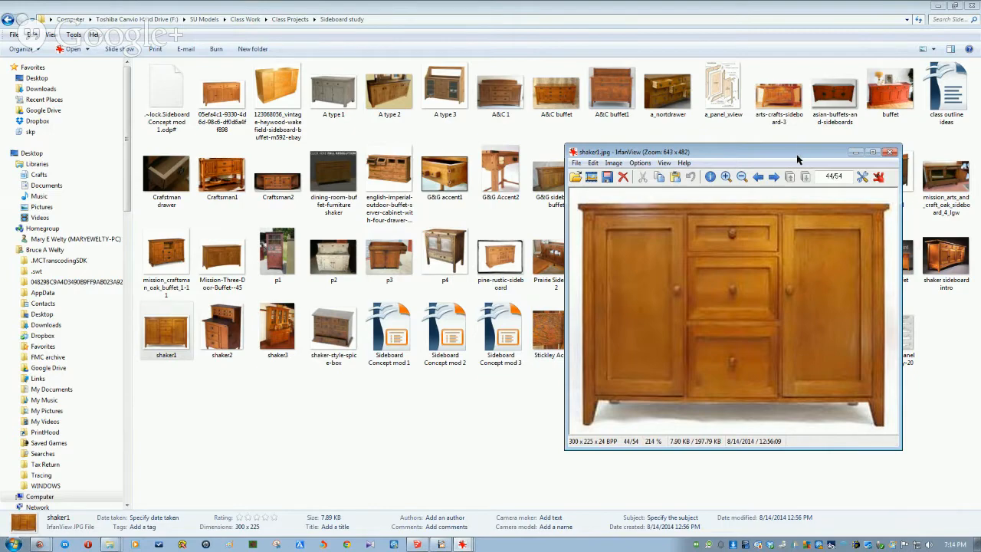
View the shaker sideboard intro picture with its window moved over the thumbnails, and close the viewer.
{"action": "scroll", "coordinate": [885, 263], "scroll_direction": "down", "scroll_amount": 1}
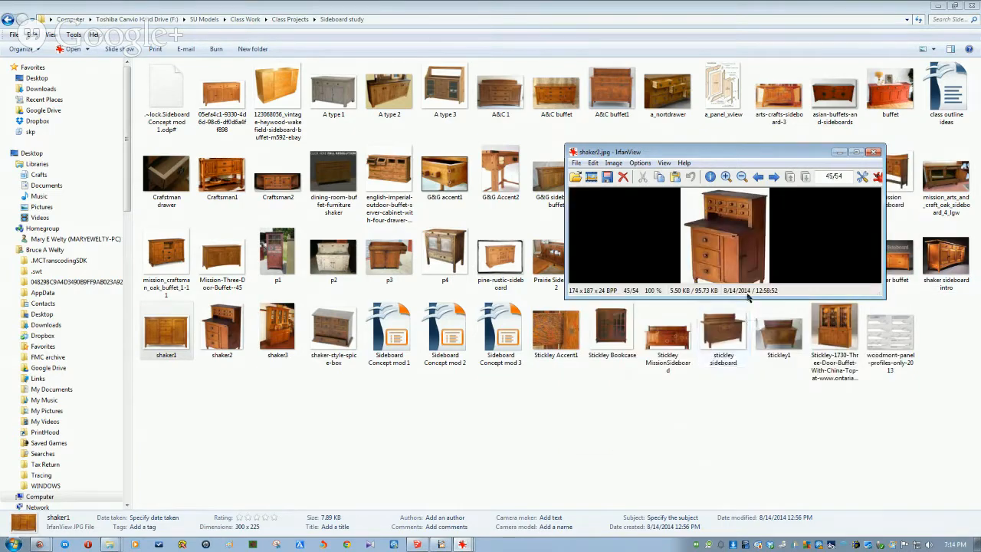
{"action": "scroll", "coordinate": [748, 298], "scroll_direction": "down", "scroll_amount": 2}
{"action": "scroll", "coordinate": [747, 273], "scroll_direction": "up", "scroll_amount": 4}
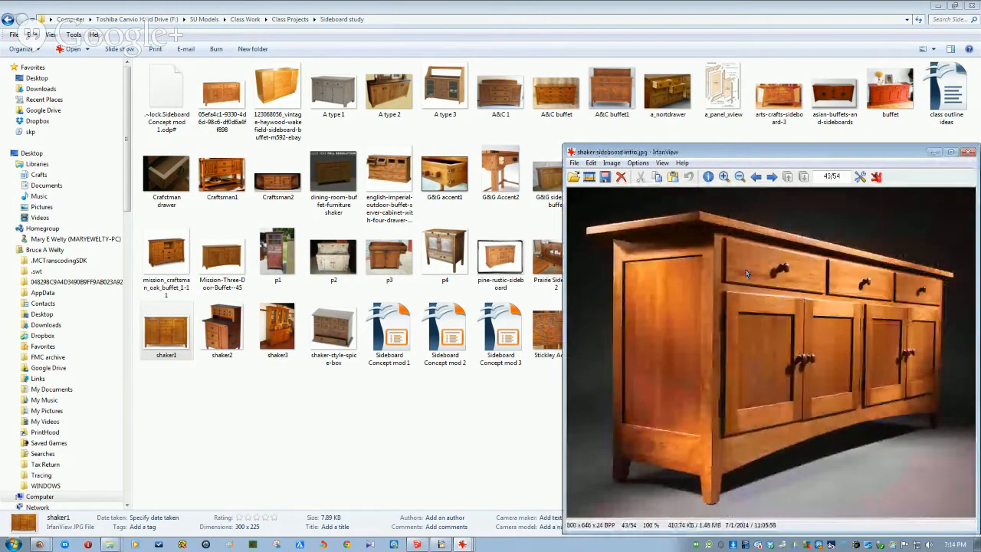
{"action": "left_click_drag", "start_coordinate": [668, 153], "coordinate": [468, 136]}
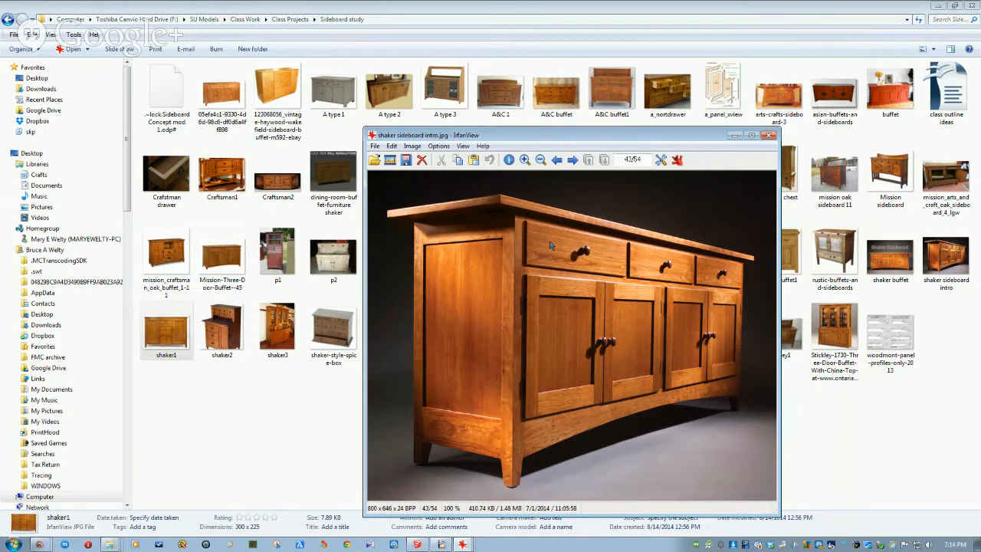
{"action": "left_click", "coordinate": [770, 136]}
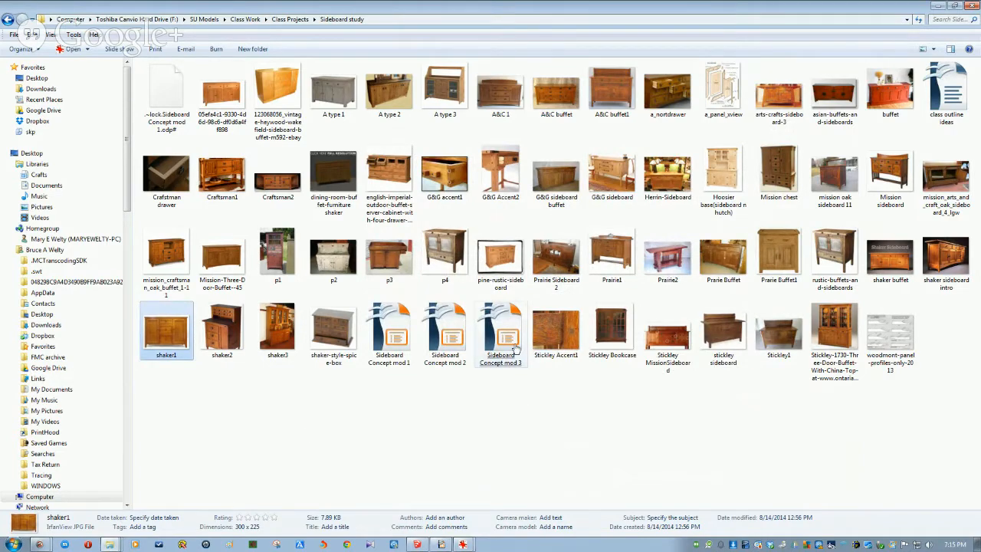
Check the Sideboard Concept Mod 1 modification list in OpenOffice Impress and return to the SketchUp model.
{"action": "left_click", "coordinate": [418, 544]}
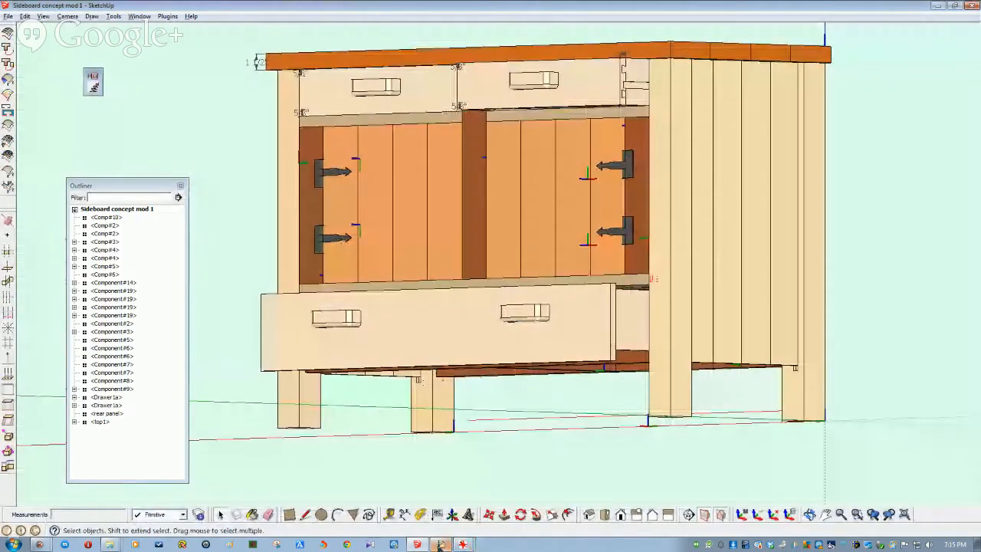
{"action": "left_click", "coordinate": [441, 544]}
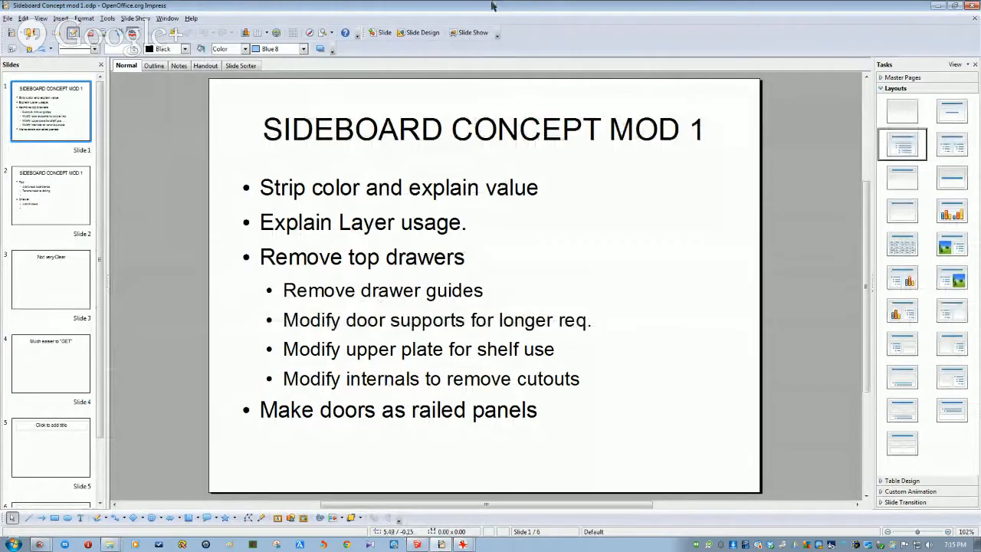
{"action": "key", "text": "alt+Tab"}
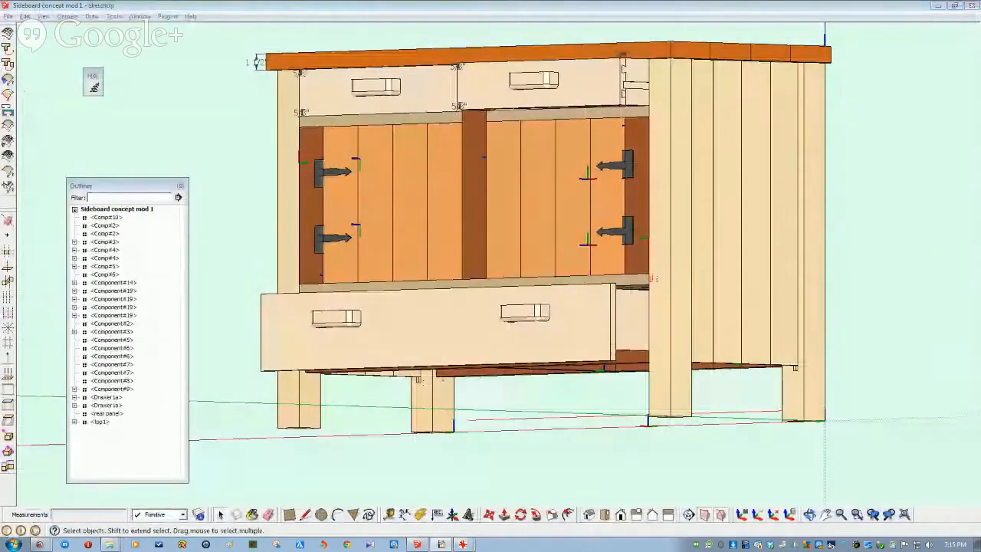
Examine the sideboard's top from above, selecting it and clearing the selection.
{"action": "mouse_move", "coordinate": [438, 128]}
{"action": "middle_mouse_down"}
{"action": "mouse_move", "coordinate": [449, 155]}
{"action": "mouse_move", "coordinate": [552, 193]}
{"action": "mouse_move", "coordinate": [474, 169]}
{"action": "mouse_move", "coordinate": [427, 204]}
{"action": "middle_mouse_up"}
{"action": "scroll", "coordinate": [427, 204], "scroll_direction": "down", "scroll_amount": 2}
{"action": "left_click", "coordinate": [423, 205]}
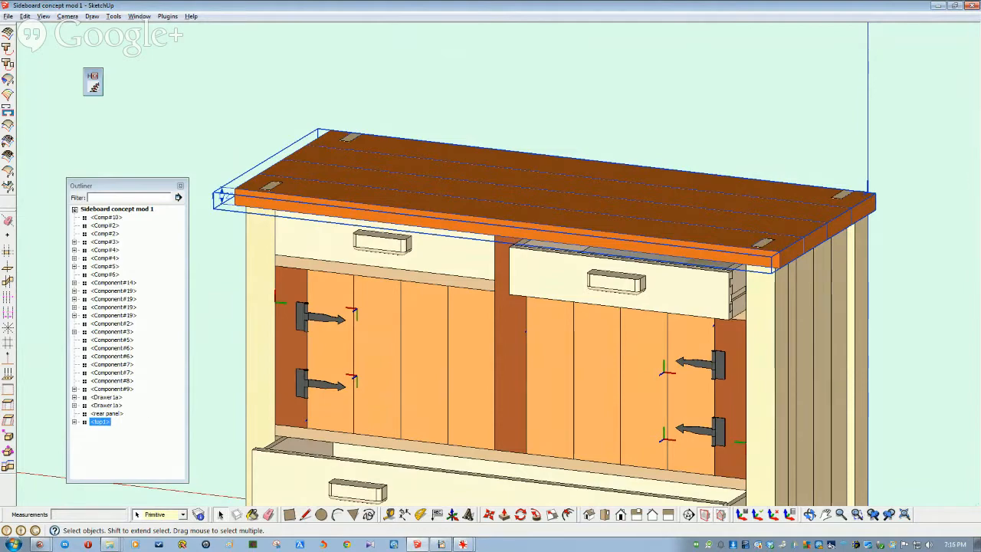
{"action": "left_click", "coordinate": [594, 67]}
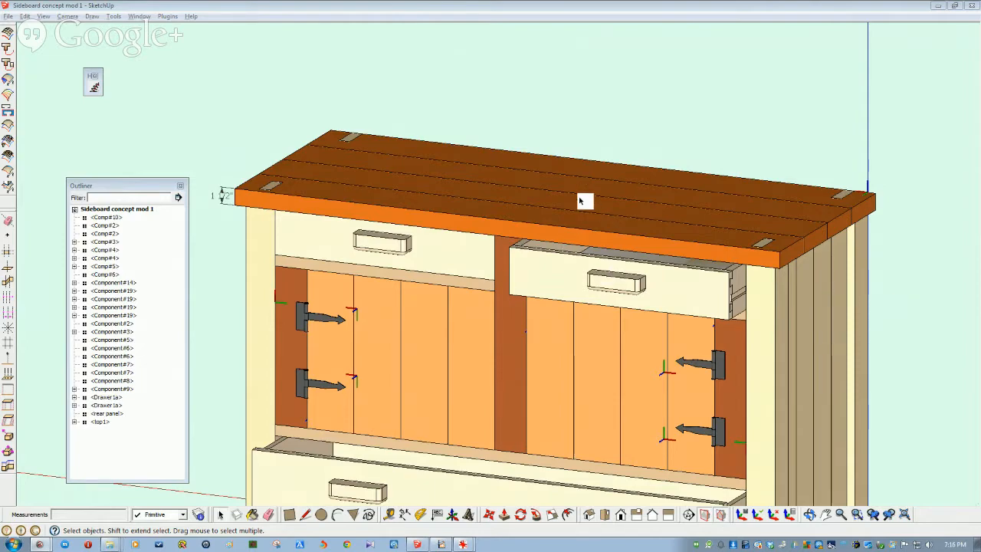
Hide the sideboard's top1 component to expose the upper drawers.
{"action": "left_click", "coordinate": [410, 179]}
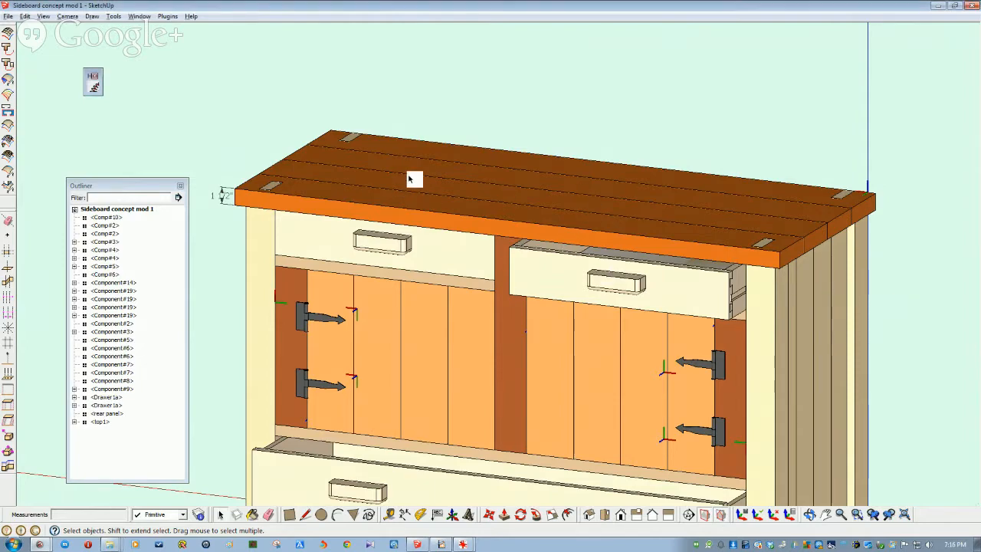
{"action": "left_click", "coordinate": [410, 180]}
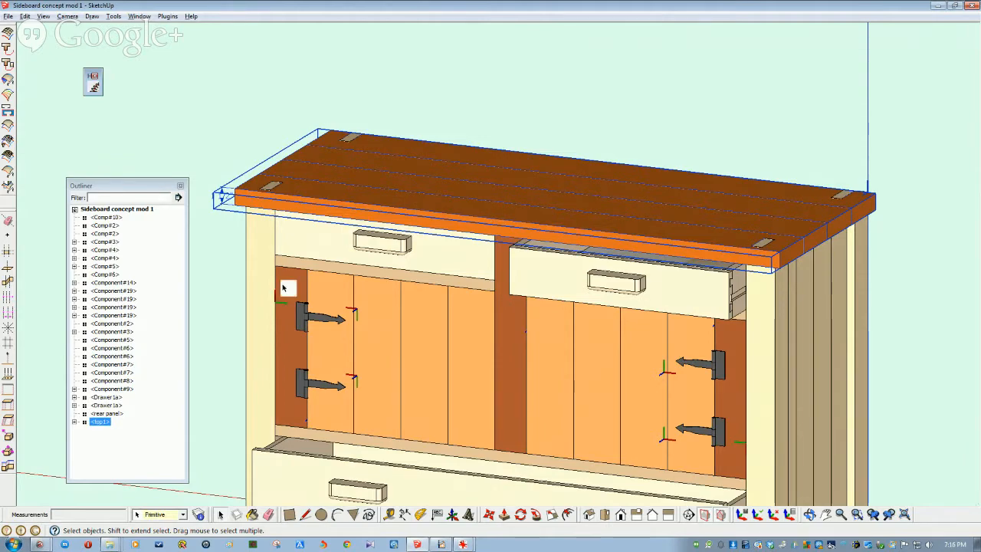
{"action": "right_click", "coordinate": [97, 427]}
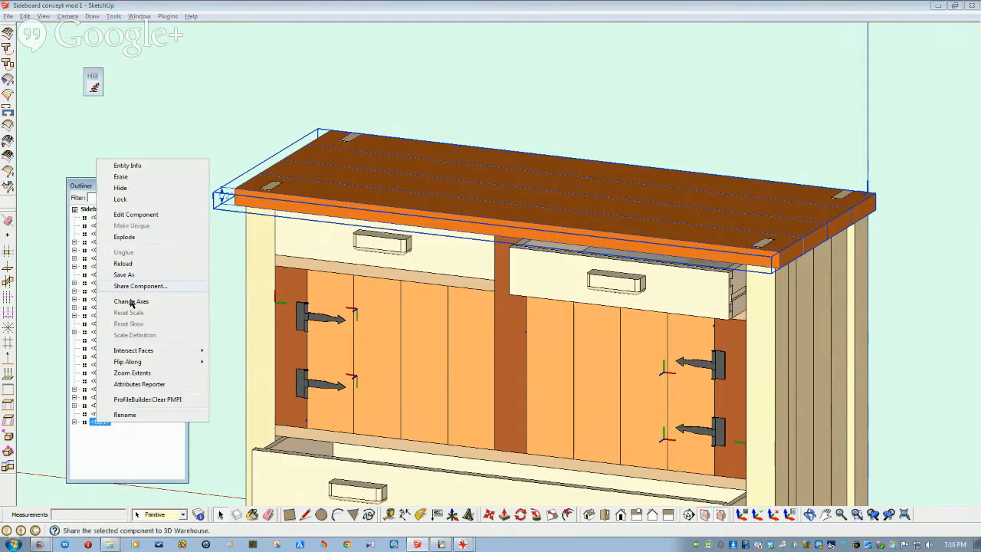
{"action": "right_click", "coordinate": [127, 189]}
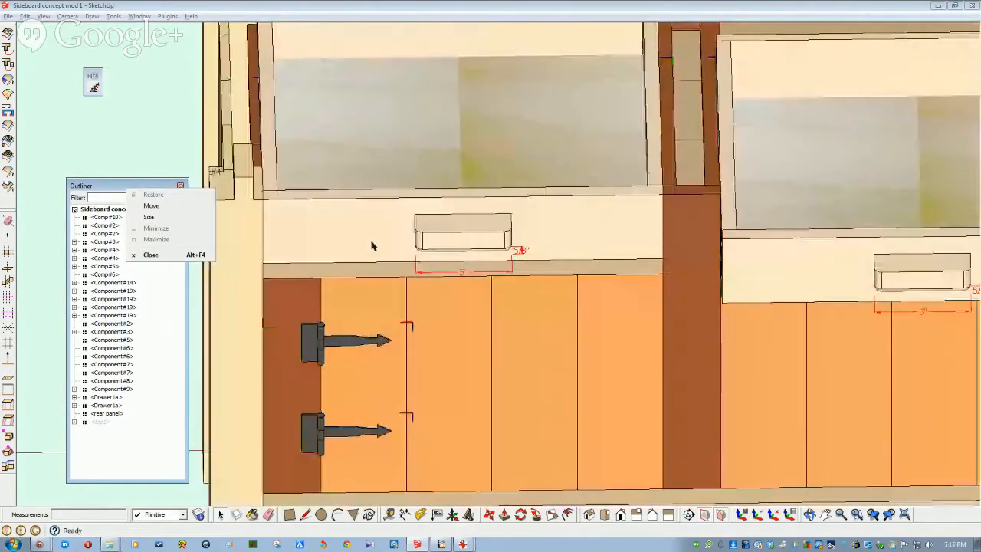
Delete both upper drawers from the sideboard.
{"action": "left_click", "coordinate": [371, 245]}
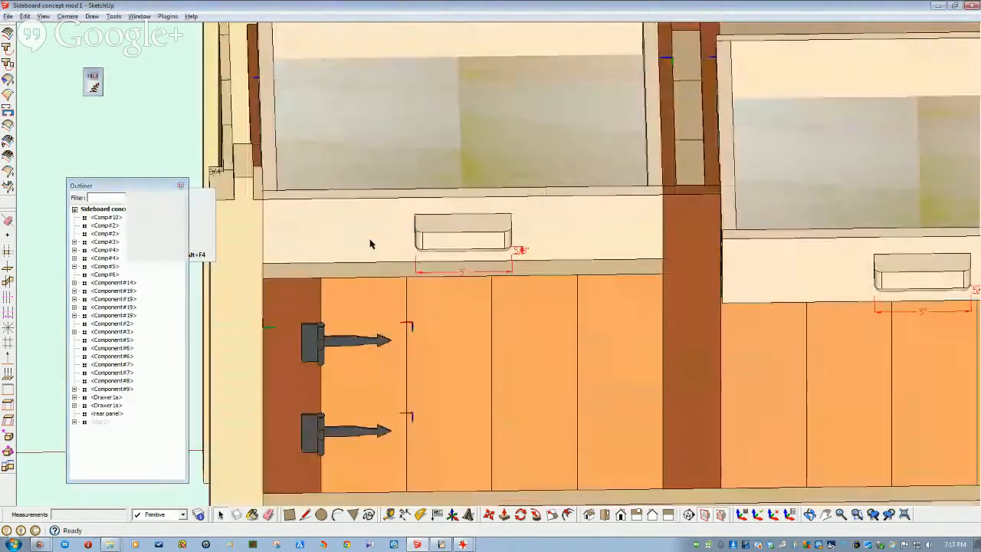
{"action": "left_click", "coordinate": [371, 243]}
{"action": "left_click", "coordinate": [600, 281], "text": "shift"}
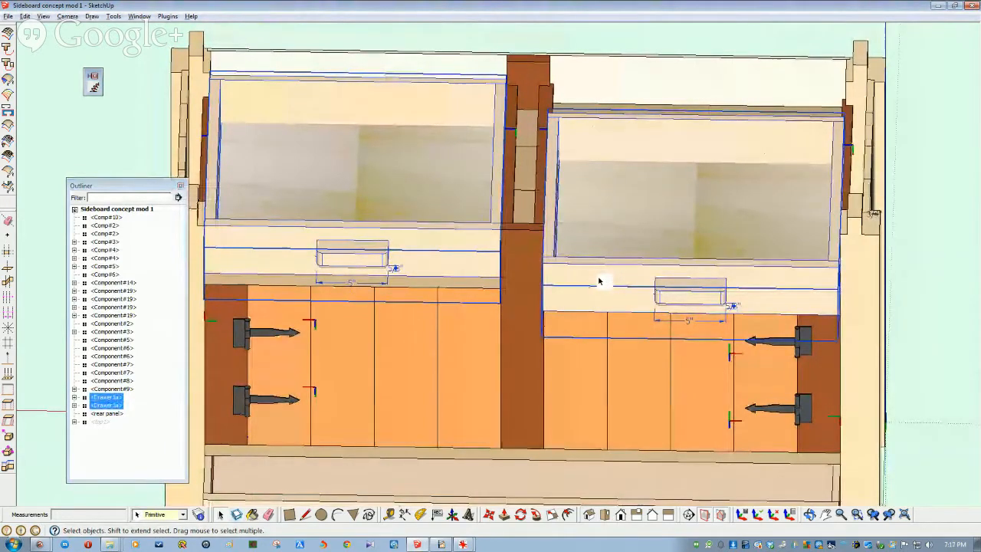
{"action": "key", "text": "Delete"}
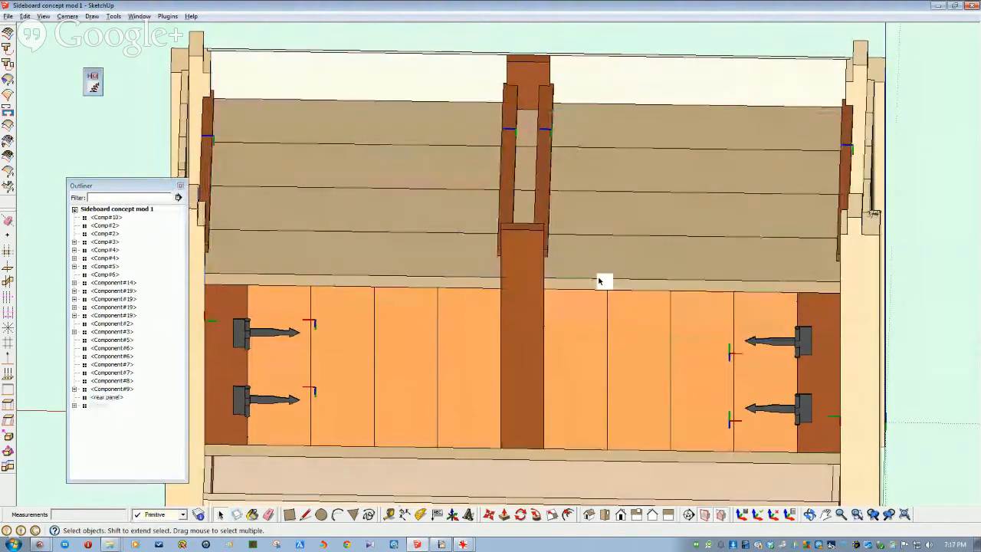
Select the drawer guide on the far left side of the cabinet, and undo the deletion of the two upper drawers.
{"action": "mouse_move", "coordinate": [410, 226]}
{"action": "middle_mouse_down"}
{"action": "mouse_move", "coordinate": [387, 226]}
{"action": "mouse_move", "coordinate": [413, 232]}
{"action": "middle_mouse_up"}
{"action": "scroll", "coordinate": [452, 199], "scroll_direction": "up", "scroll_amount": 3}
{"action": "left_click", "coordinate": [475, 168]}
{"action": "middle_click_drag", "start_coordinate": [473, 175], "coordinate": [472, 285]}
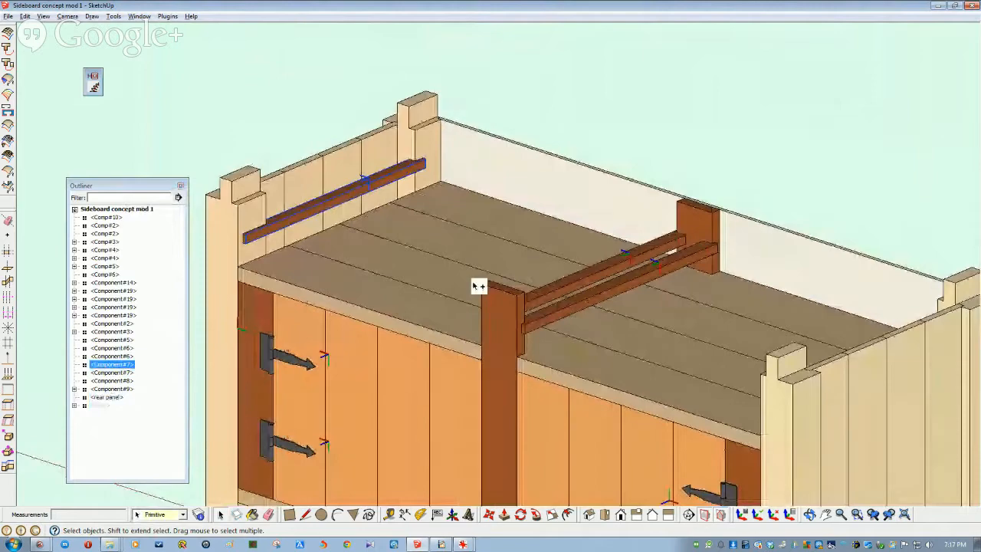
{"action": "key", "text": "ctrl+z"}
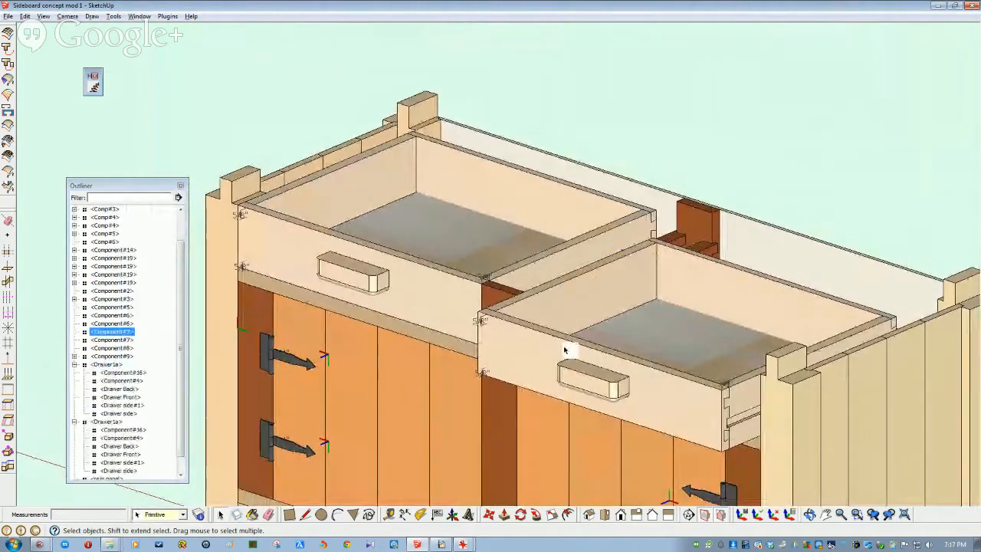
Hide the end assembly on the sideboard's right to expose the side of the adjacent upper drawer.
{"action": "scroll", "coordinate": [685, 396], "scroll_direction": "up", "scroll_amount": 5}
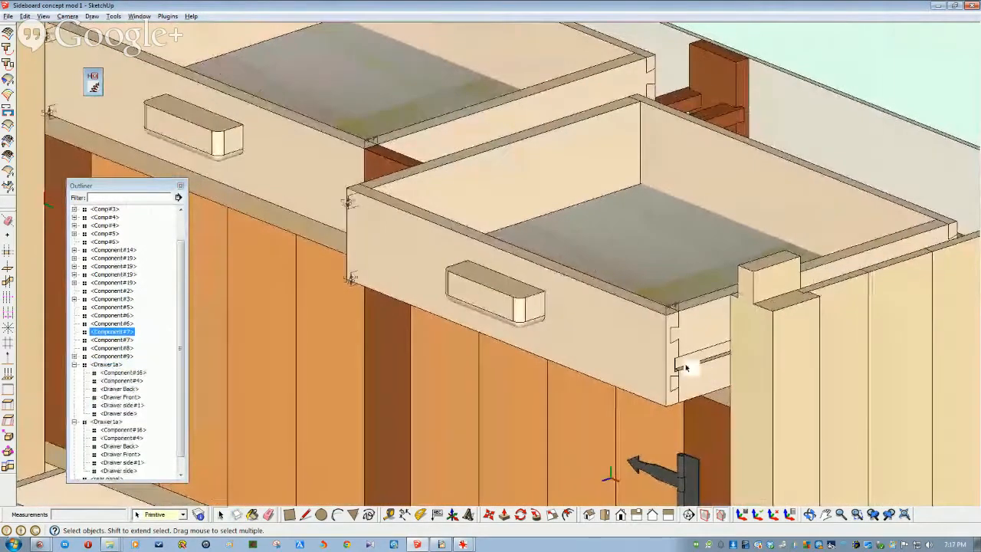
{"action": "scroll", "coordinate": [744, 359], "scroll_direction": "up", "scroll_amount": 2}
{"action": "left_click", "coordinate": [767, 350]}
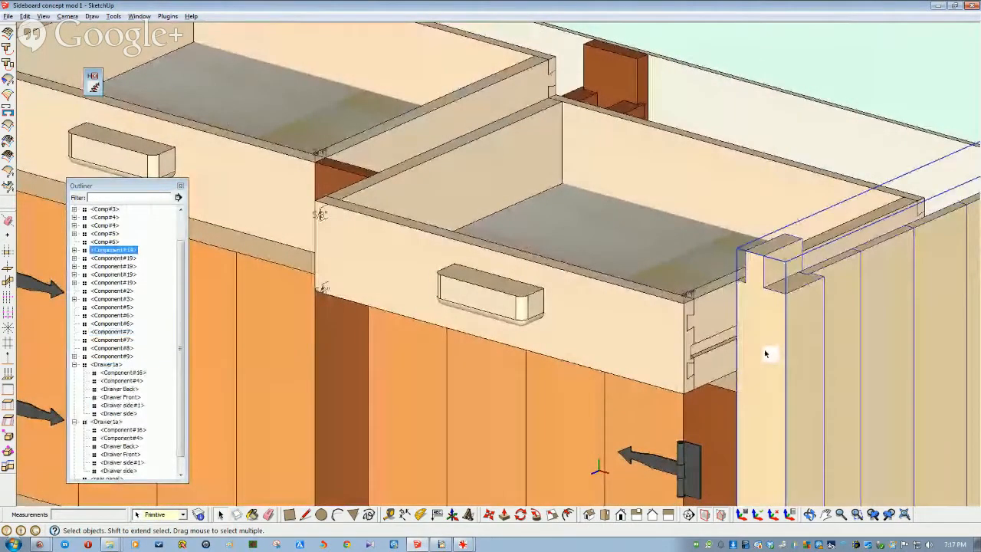
{"action": "right_click", "coordinate": [765, 354]}
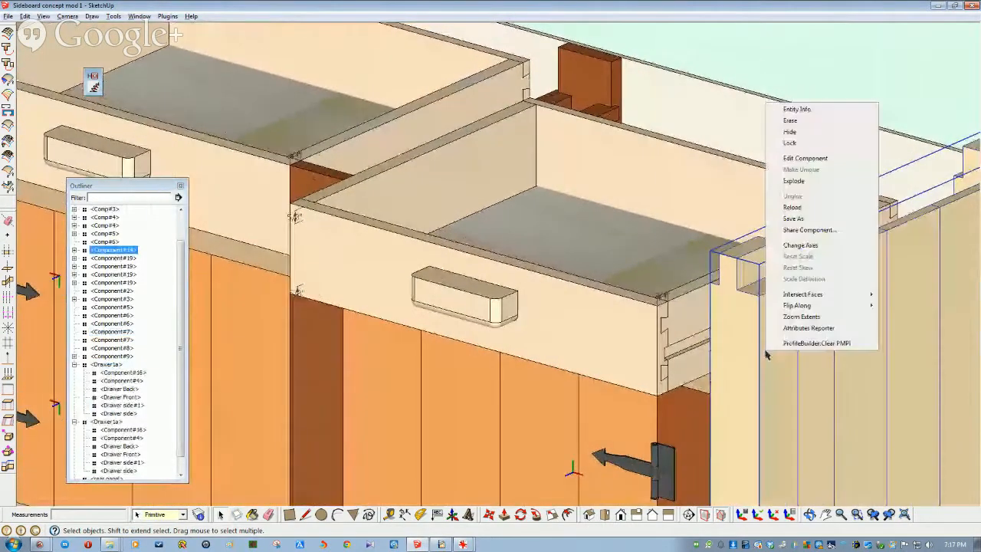
{"action": "left_click", "coordinate": [791, 132]}
Examine how the two middle drawer guides fit into the rear centre post.
{"action": "middle_click_drag", "start_coordinate": [777, 339], "coordinate": [669, 193]}
{"action": "scroll", "coordinate": [738, 329], "scroll_direction": "up", "scroll_amount": 2}
{"action": "scroll", "coordinate": [764, 275], "scroll_direction": "up", "scroll_amount": 3}
{"action": "scroll", "coordinate": [764, 274], "scroll_direction": "up", "scroll_amount": 2}
{"action": "middle_click_drag", "start_coordinate": [929, 213], "coordinate": [835, 264], "text": "shift"}
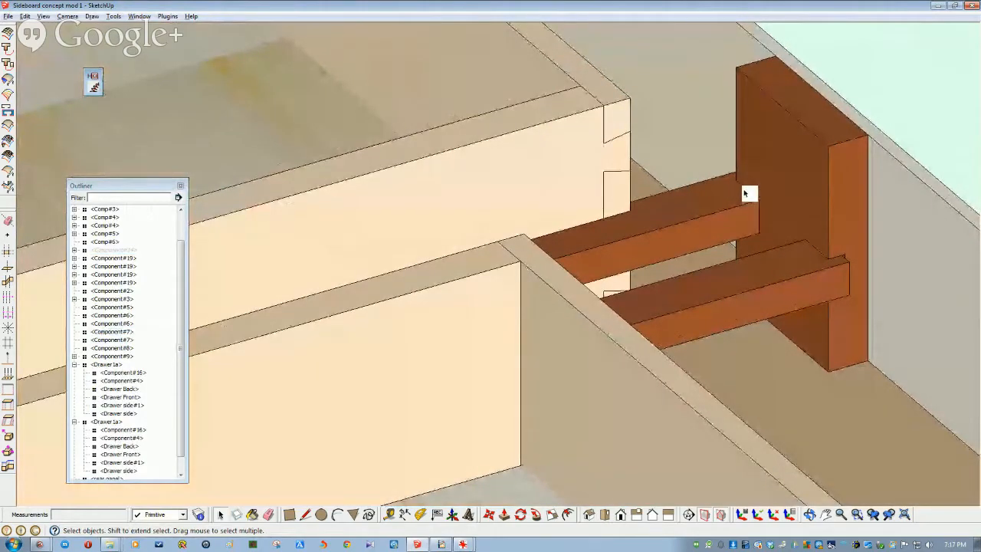
{"action": "scroll", "coordinate": [795, 225], "scroll_direction": "down", "scroll_amount": 8}
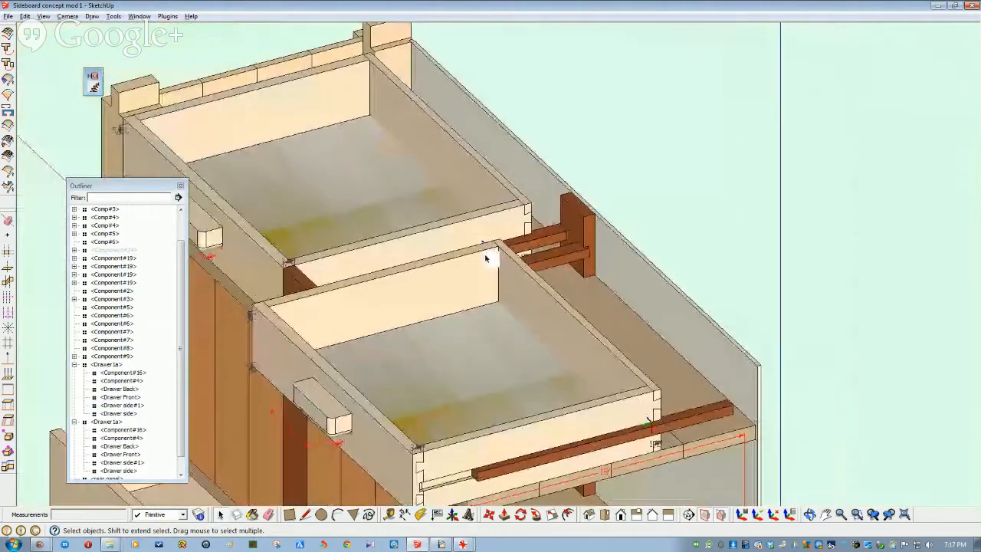
{"action": "scroll", "coordinate": [487, 269], "scroll_direction": "down", "scroll_amount": 3}
Examine the exposed drawer's side groove, dovetails and guide from the front, the side and below.
{"action": "scroll", "coordinate": [503, 302], "scroll_direction": "up", "scroll_amount": 6}
{"action": "middle_click_drag", "start_coordinate": [573, 324], "coordinate": [563, 376]}
{"action": "scroll", "coordinate": [563, 383], "scroll_direction": "up", "scroll_amount": 3}
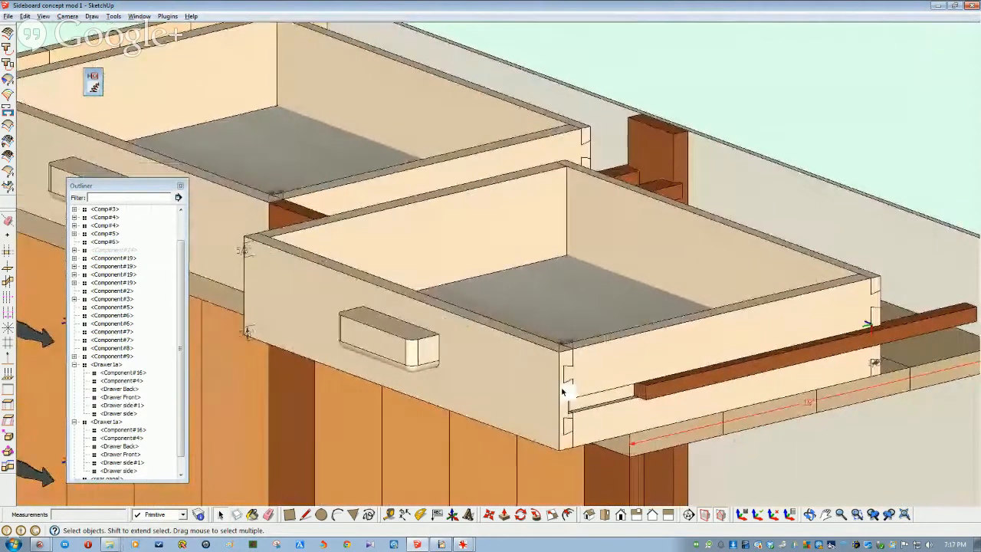
{"action": "scroll", "coordinate": [562, 391], "scroll_direction": "up", "scroll_amount": 1}
{"action": "middle_click_drag", "start_coordinate": [821, 271], "coordinate": [808, 269], "text": "shift"}
{"action": "mouse_move", "coordinate": [555, 375]}
{"action": "middle_mouse_down", "text": "shift"}
{"action": "mouse_move", "coordinate": [539, 370]}
{"action": "mouse_move", "coordinate": [549, 367]}
{"action": "middle_mouse_up", "text": "shift"}
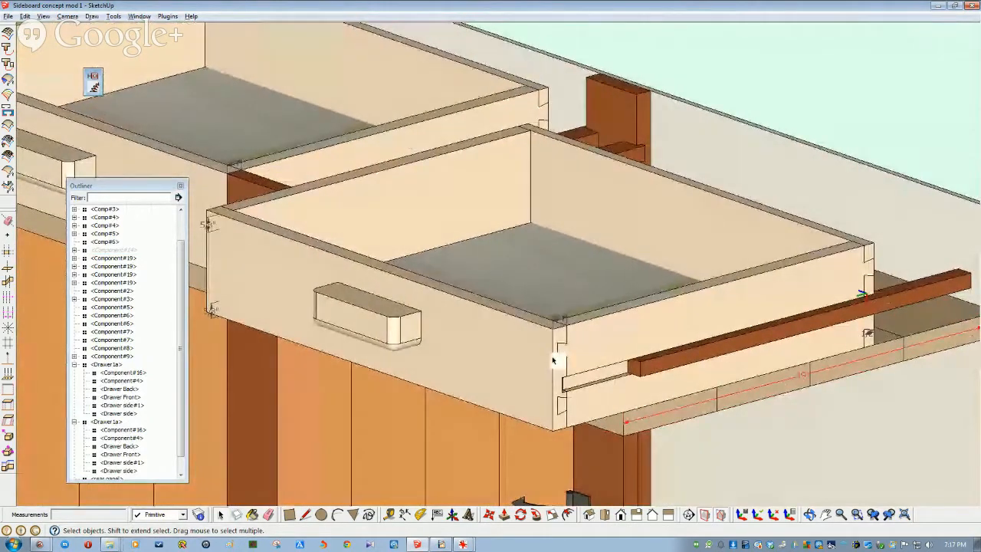
{"action": "middle_click_drag", "start_coordinate": [575, 382], "coordinate": [535, 331], "text": "shift"}
{"action": "scroll", "coordinate": [552, 360], "scroll_direction": "up", "scroll_amount": 2}
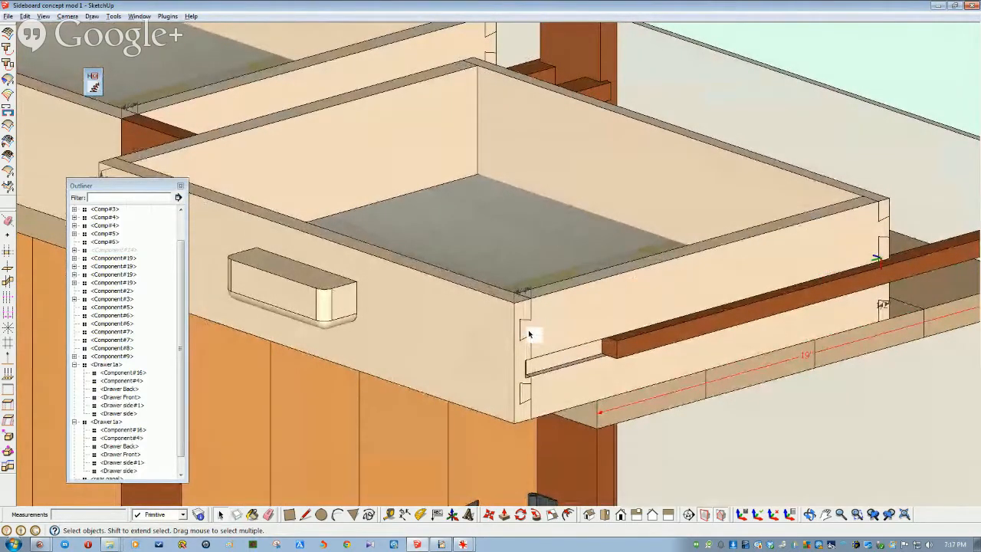
{"action": "middle_click_drag", "start_coordinate": [552, 367], "coordinate": [659, 388]}
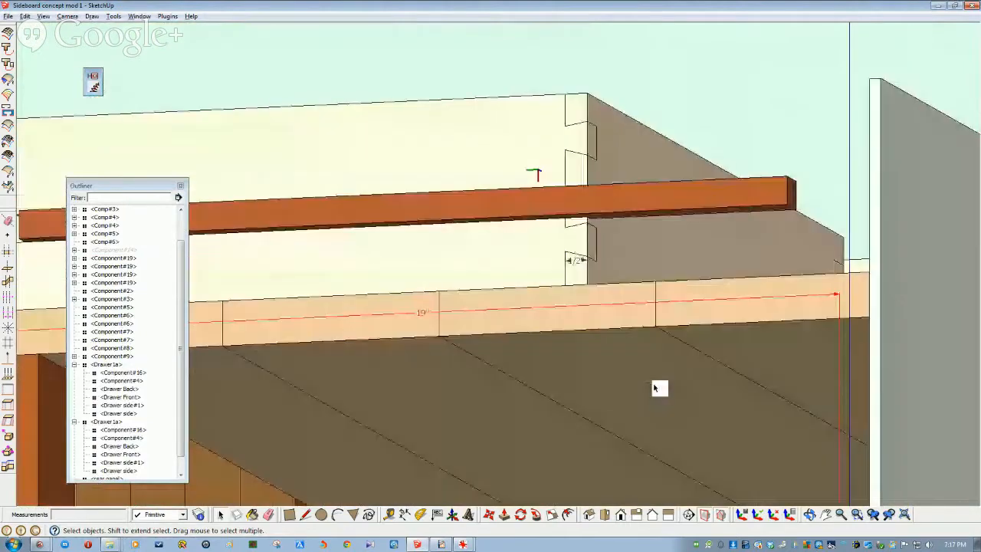
{"action": "middle_click_drag", "start_coordinate": [624, 350], "coordinate": [678, 220]}
{"action": "scroll", "coordinate": [601, 213], "scroll_direction": "down", "scroll_amount": 3}
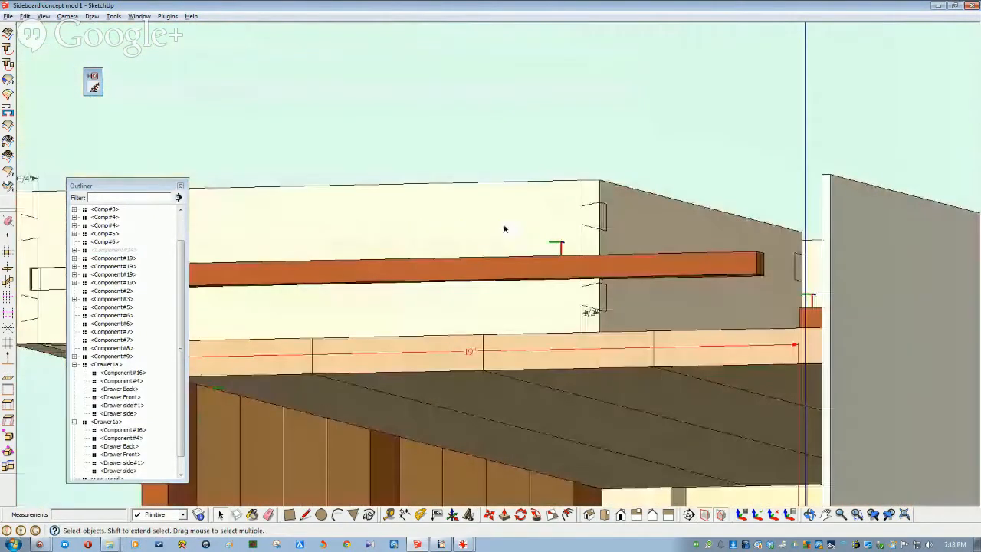
{"action": "middle_click_drag", "start_coordinate": [510, 274], "coordinate": [642, 281]}
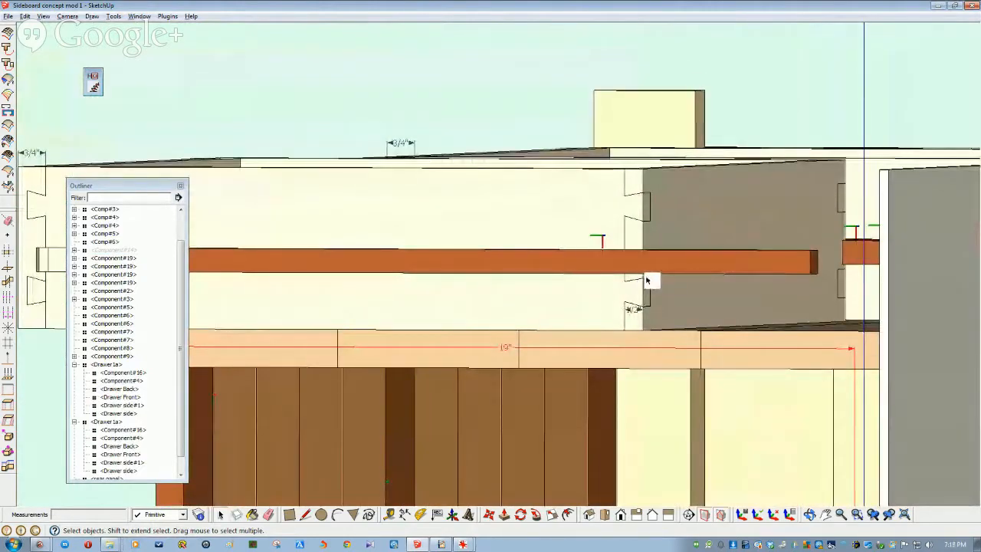
{"action": "middle_click_drag", "start_coordinate": [563, 280], "coordinate": [535, 268]}
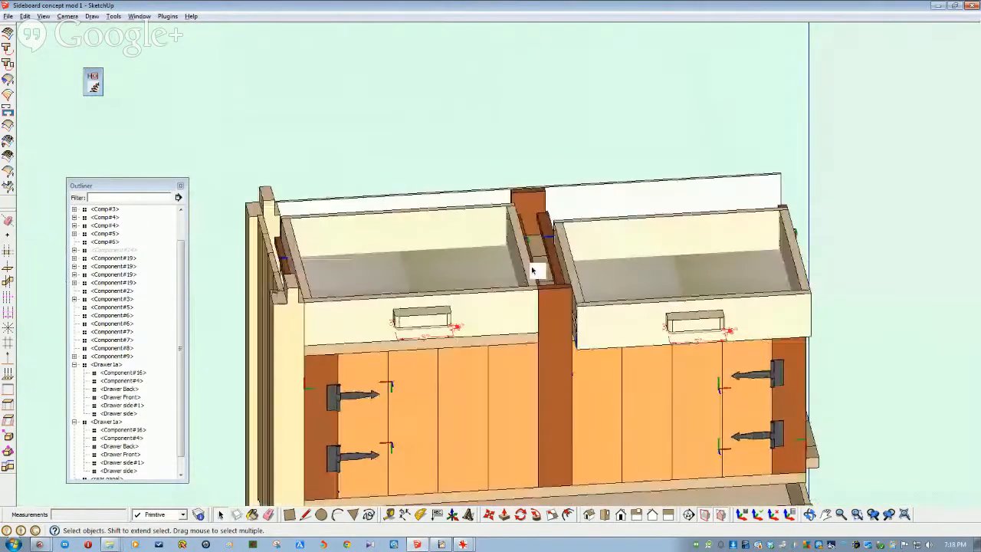
Undo the hiding of the end assembly and the top, and hide only the top1 component again.
{"action": "key", "text": "ctrl+z"}
{"action": "key", "text": "ctrl+z"}
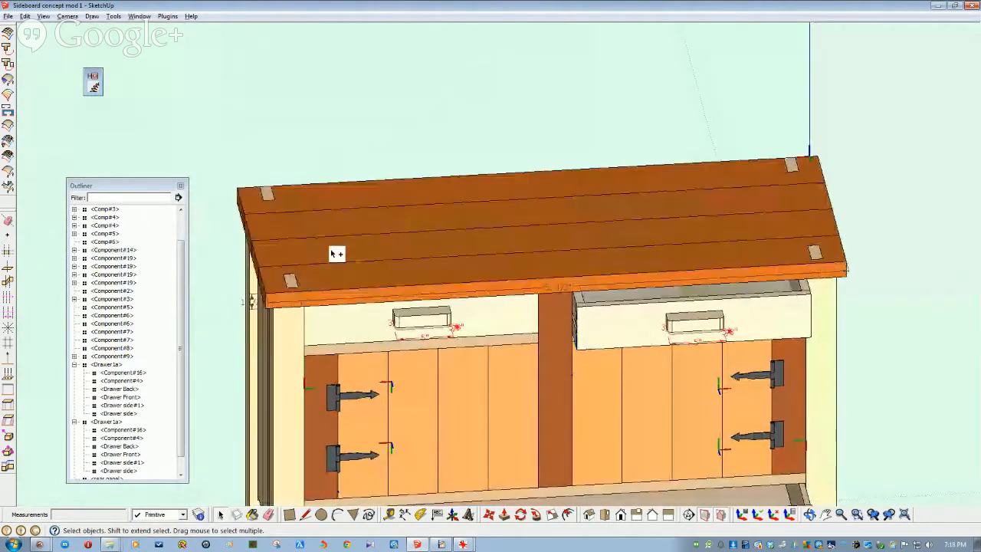
{"action": "left_click", "coordinate": [387, 144]}
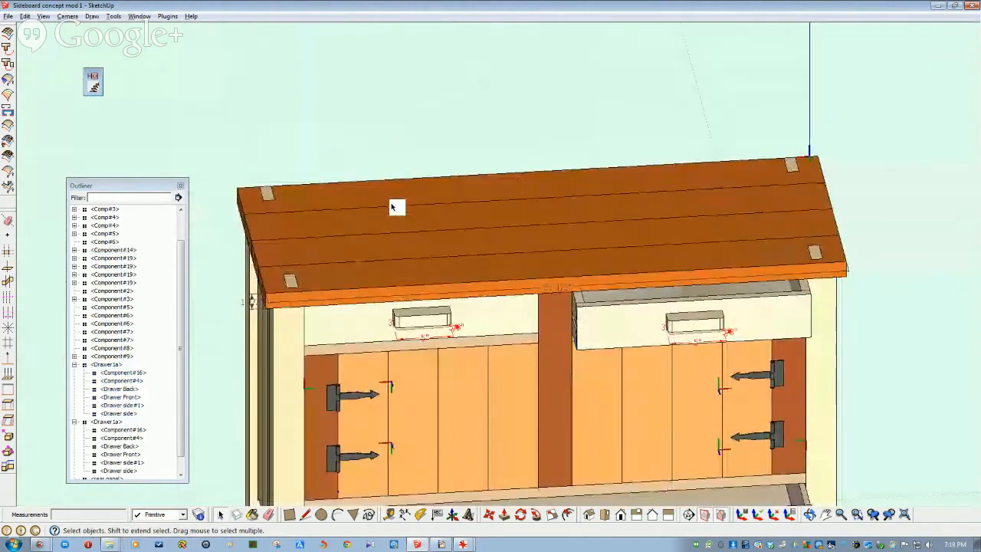
{"action": "left_click", "coordinate": [392, 204]}
{"action": "middle_click_drag", "start_coordinate": [488, 326], "coordinate": [440, 236]}
{"action": "right_click", "coordinate": [444, 237]}
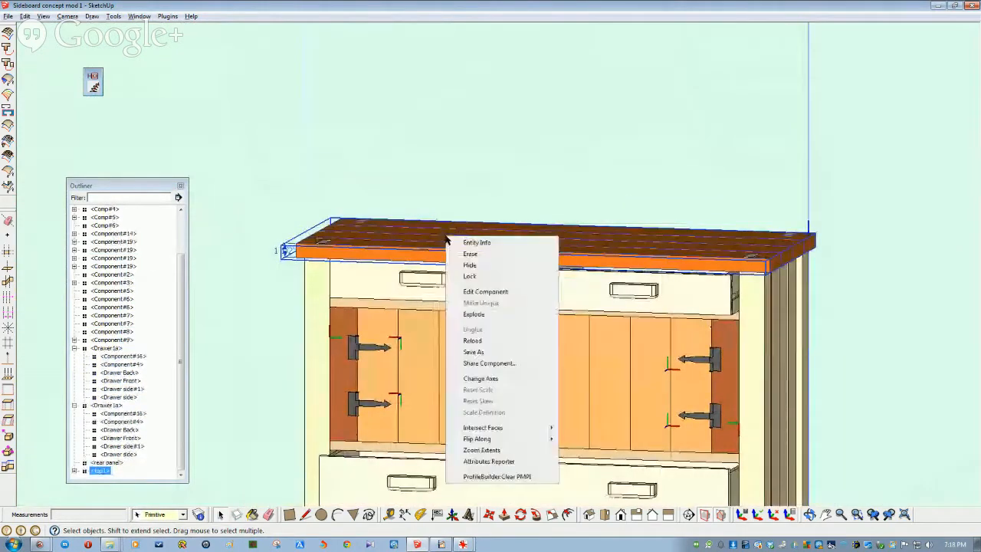
{"action": "left_click", "coordinate": [479, 270]}
Delete both upper drawers from the cabinet.
{"action": "middle_click_drag", "start_coordinate": [493, 274], "coordinate": [467, 210]}
{"action": "scroll", "coordinate": [460, 196], "scroll_direction": "up", "scroll_amount": 2}
{"action": "left_click", "coordinate": [459, 197]}
{"action": "left_click", "coordinate": [686, 266], "text": "shift"}
{"action": "key", "text": "Delete"}
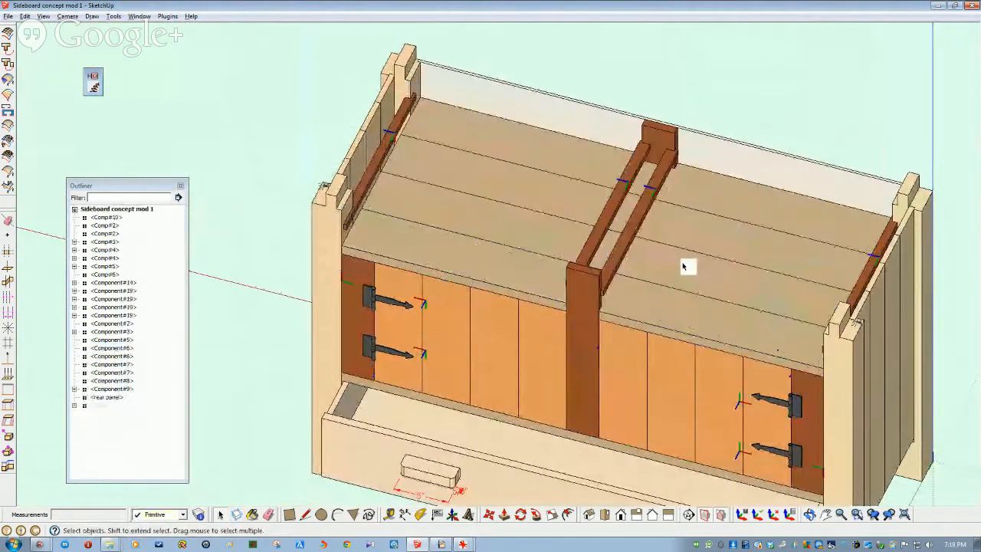
Delete all four upper drawer guides: the two at the cabinet ends and the two between the centre posts.
{"action": "middle_click_drag", "start_coordinate": [494, 279], "coordinate": [462, 241]}
{"action": "scroll", "coordinate": [403, 170], "scroll_direction": "up", "scroll_amount": 3}
{"action": "left_click", "coordinate": [405, 145]}
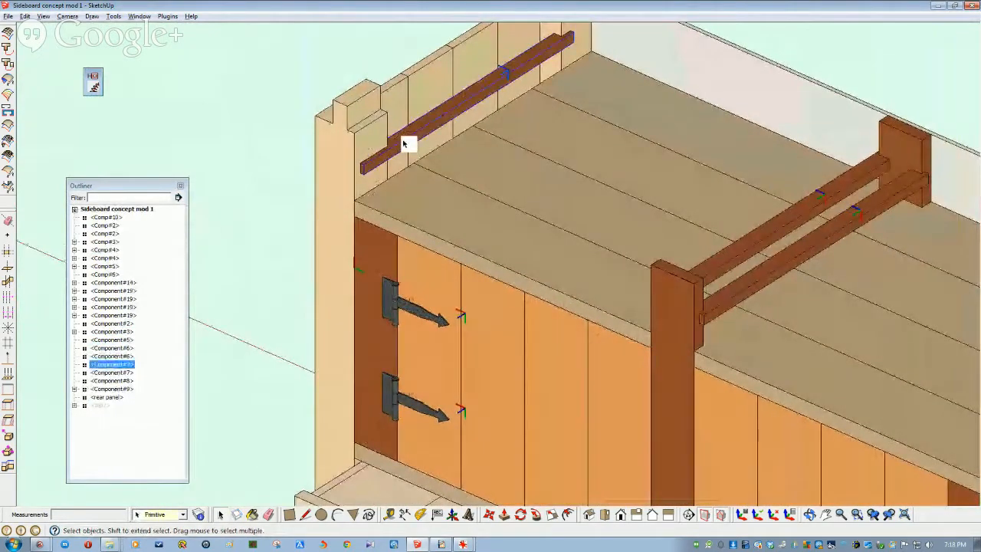
{"action": "left_click", "coordinate": [735, 261], "text": "shift"}
{"action": "left_click", "coordinate": [745, 288], "text": "shift"}
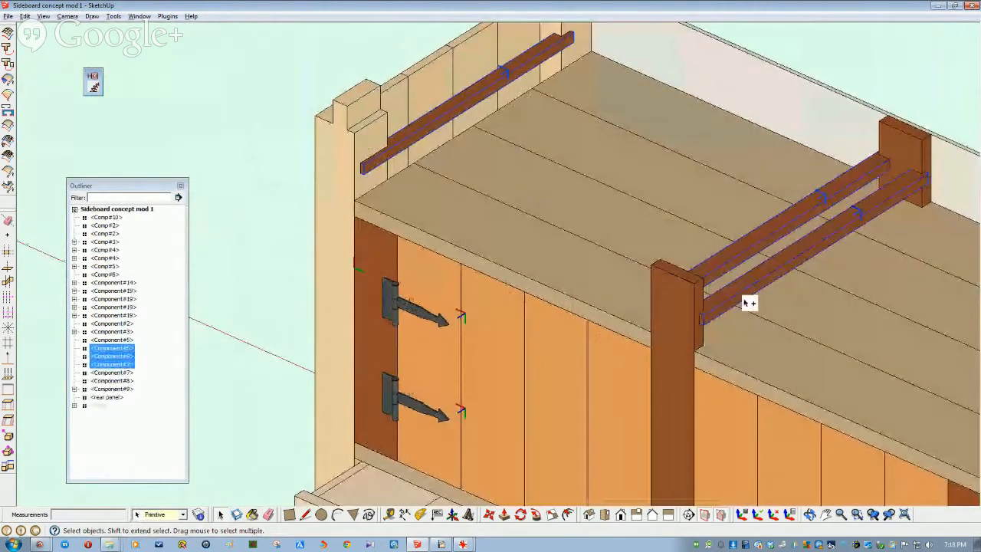
{"action": "scroll", "coordinate": [755, 326], "scroll_direction": "down", "scroll_amount": 2}
{"action": "middle_click_drag", "start_coordinate": [755, 326], "coordinate": [817, 221]}
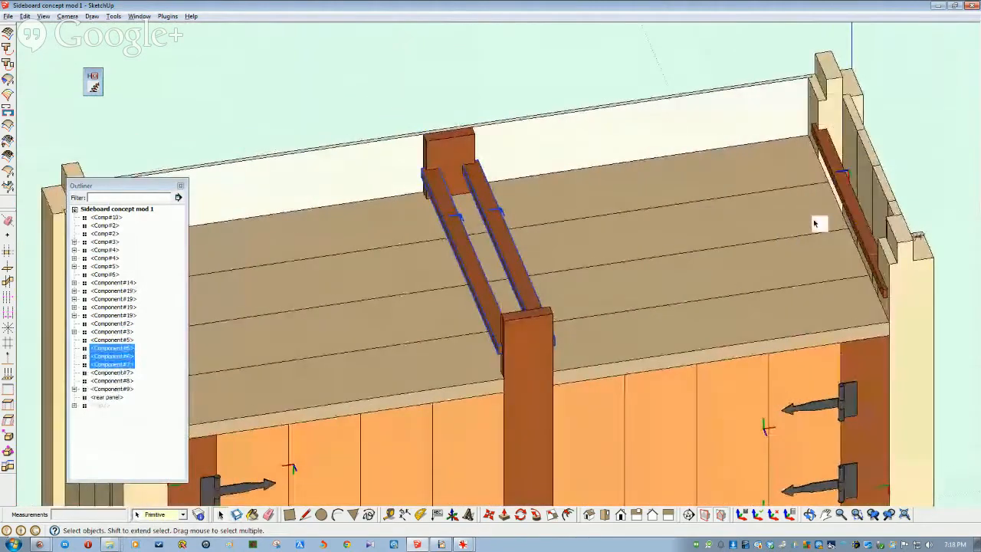
{"action": "left_click", "coordinate": [854, 222], "text": "shift"}
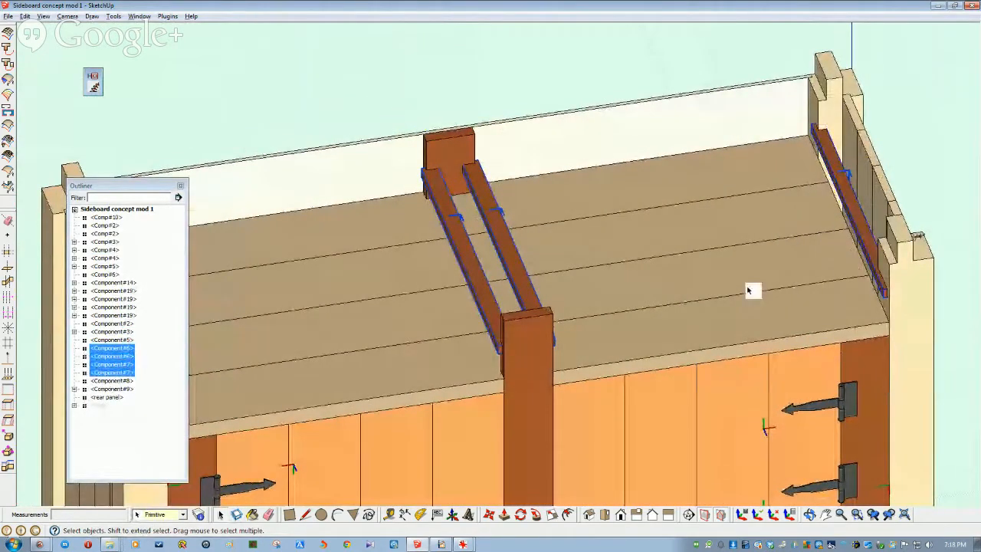
{"action": "key", "text": "Delete"}
Open the cabinet's left end assembly, Component#9, for editing from its outer plank side.
{"action": "middle_click_drag", "start_coordinate": [640, 248], "coordinate": [368, 191]}
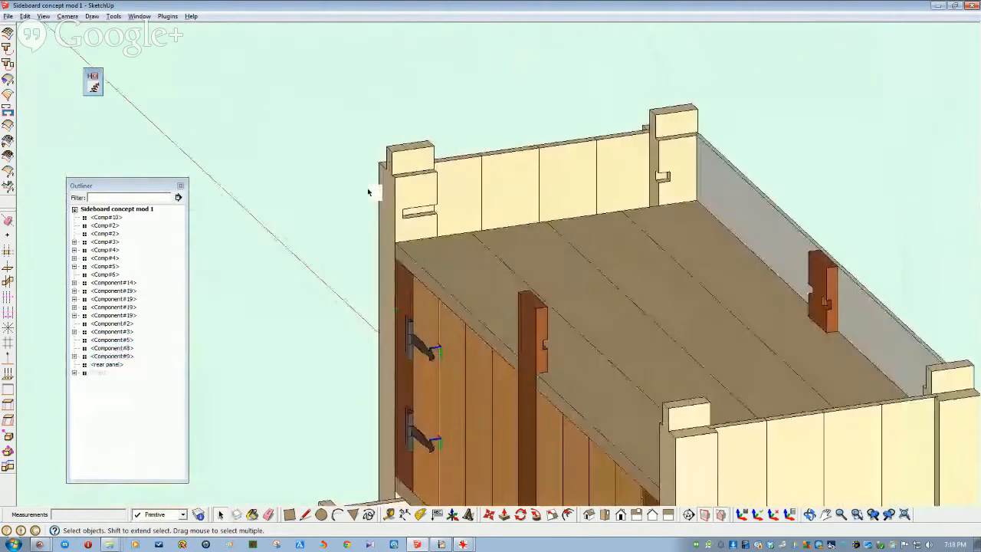
{"action": "scroll", "coordinate": [360, 191], "scroll_direction": "up", "scroll_amount": 3}
{"action": "middle_click_drag", "start_coordinate": [643, 230], "coordinate": [491, 263]}
{"action": "scroll", "coordinate": [491, 264], "scroll_direction": "up", "scroll_amount": 3}
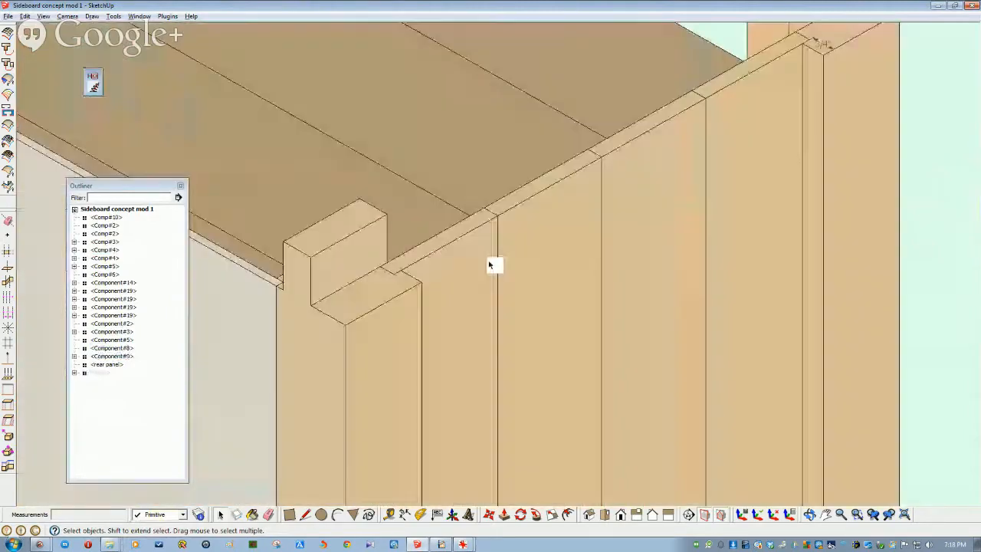
{"action": "scroll", "coordinate": [491, 264], "scroll_direction": "down", "scroll_amount": 3}
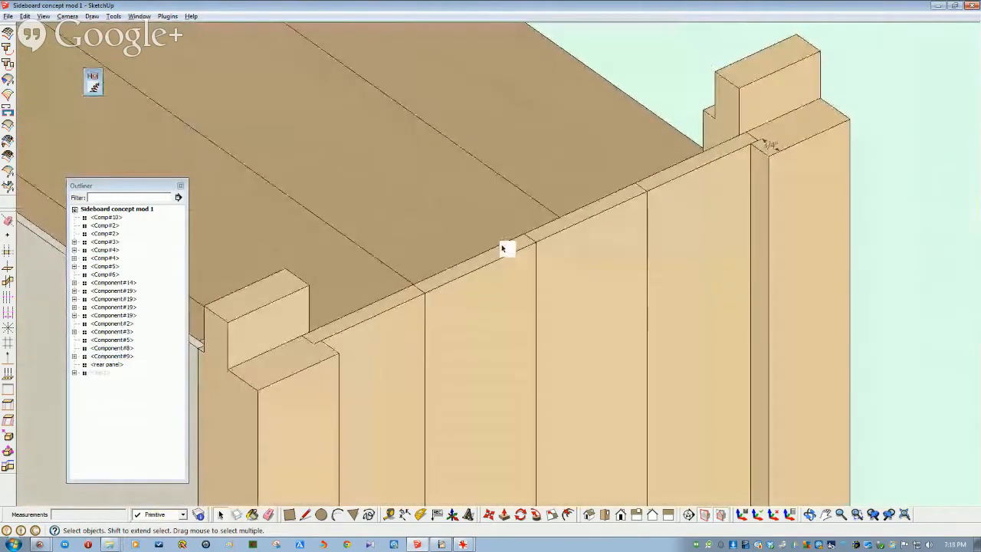
{"action": "scroll", "coordinate": [527, 243], "scroll_direction": "up", "scroll_amount": 3}
{"action": "mouse_move", "coordinate": [525, 247]}
{"action": "middle_mouse_down"}
{"action": "mouse_move", "coordinate": [497, 273]}
{"action": "mouse_move", "coordinate": [526, 281]}
{"action": "mouse_move", "coordinate": [564, 262]}
{"action": "middle_mouse_up"}
{"action": "double_click", "coordinate": [579, 247]}
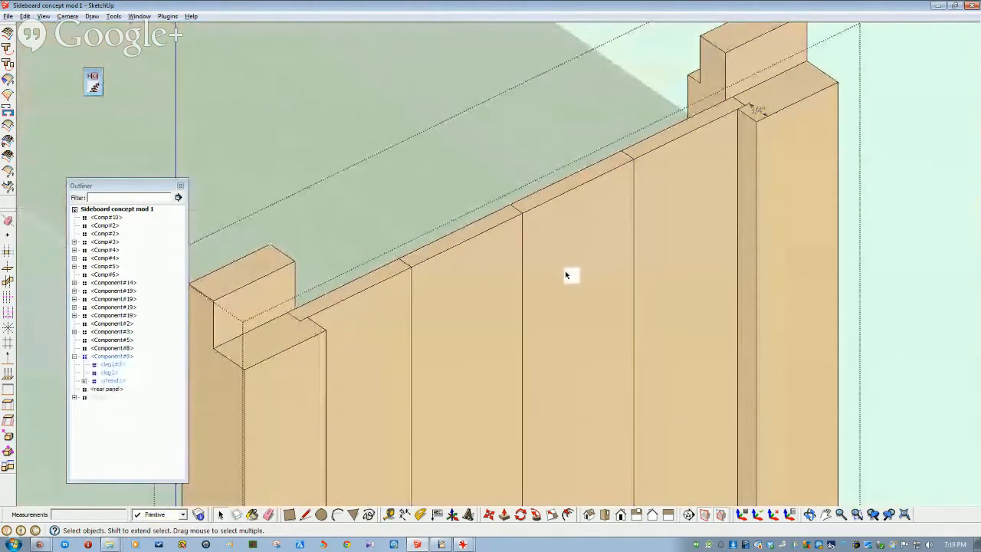
Examine how the end planks meet the legs, and open the front leg, leg1, for editing at its guide slot.
{"action": "mouse_move", "coordinate": [567, 275]}
{"action": "middle_mouse_down"}
{"action": "mouse_move", "coordinate": [467, 271]}
{"action": "mouse_move", "coordinate": [409, 252]}
{"action": "mouse_move", "coordinate": [365, 285]}
{"action": "mouse_move", "coordinate": [624, 164]}
{"action": "mouse_move", "coordinate": [529, 291]}
{"action": "middle_mouse_up"}
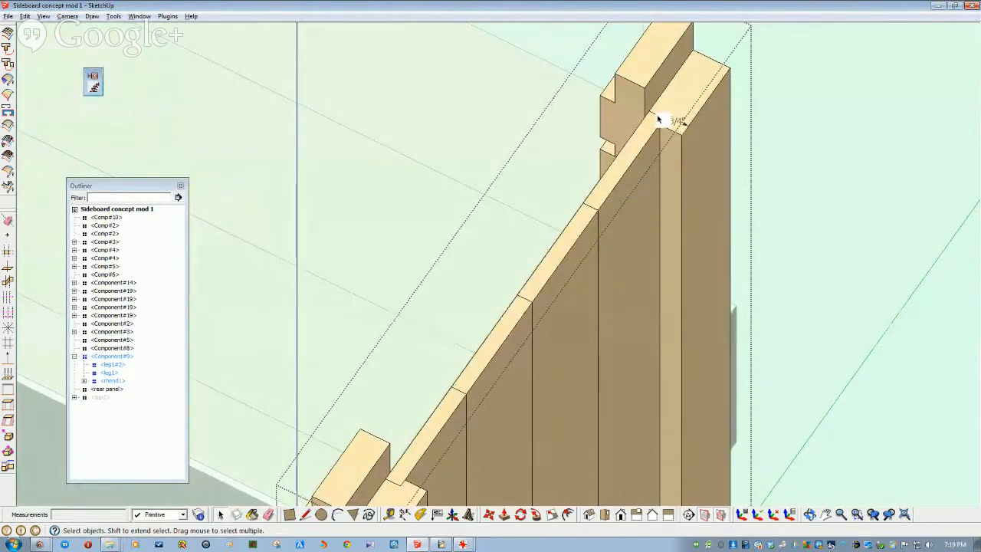
{"action": "mouse_move", "coordinate": [672, 107]}
{"action": "middle_mouse_down"}
{"action": "mouse_move", "coordinate": [422, 422]}
{"action": "mouse_move", "coordinate": [365, 426]}
{"action": "middle_mouse_up"}
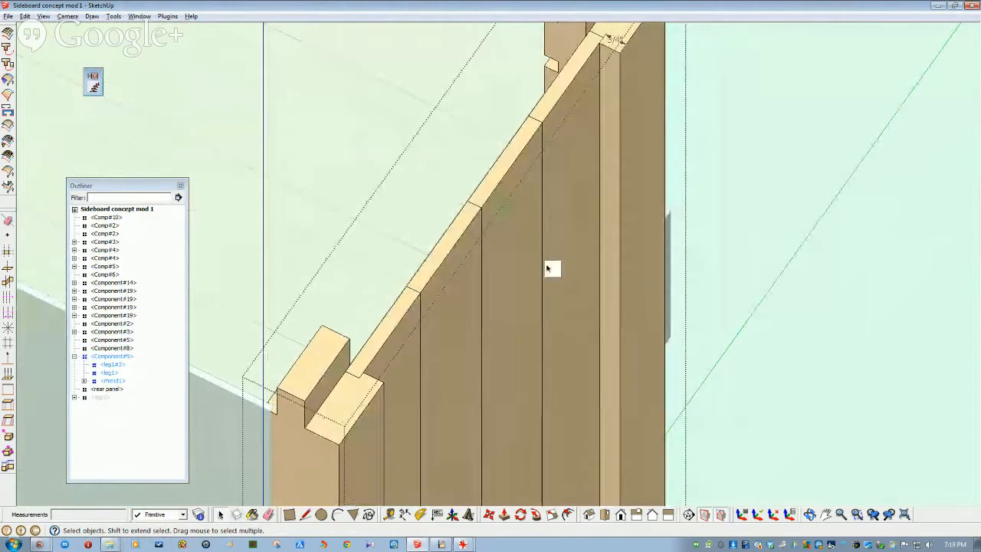
{"action": "scroll", "coordinate": [494, 248], "scroll_direction": "down", "scroll_amount": 1}
{"action": "middle_click_drag", "start_coordinate": [494, 248], "coordinate": [571, 84]}
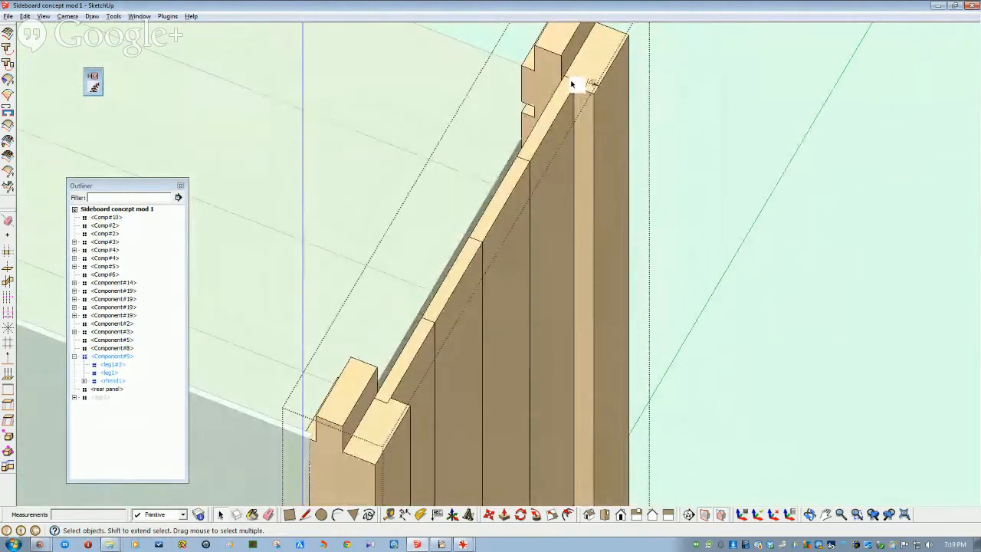
{"action": "mouse_move", "coordinate": [570, 85]}
{"action": "middle_mouse_down"}
{"action": "mouse_move", "coordinate": [436, 284]}
{"action": "mouse_move", "coordinate": [473, 287]}
{"action": "mouse_move", "coordinate": [489, 273]}
{"action": "mouse_move", "coordinate": [432, 278]}
{"action": "mouse_move", "coordinate": [413, 246]}
{"action": "middle_mouse_up"}
{"action": "scroll", "coordinate": [414, 246], "scroll_direction": "up", "scroll_amount": 6}
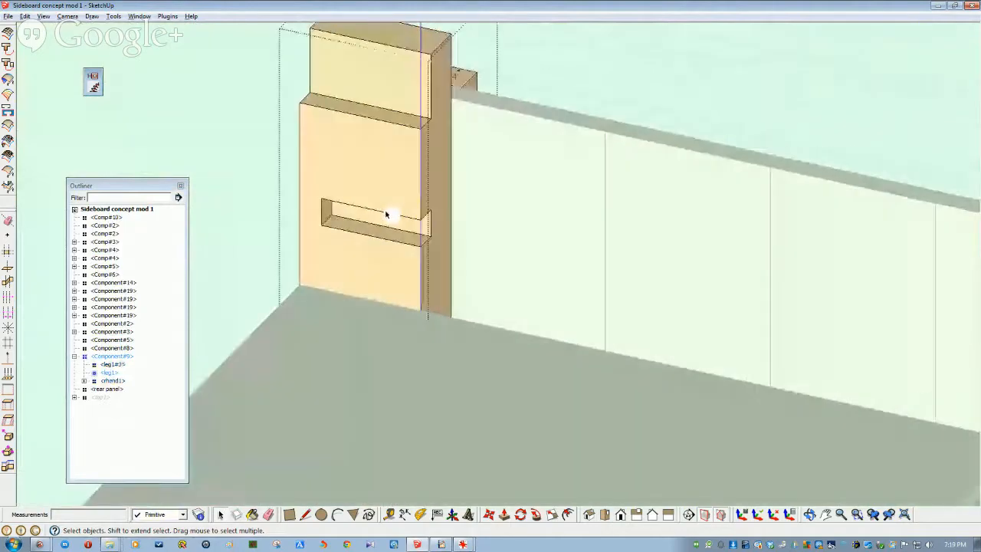
{"action": "mouse_move", "coordinate": [386, 216]}
{"action": "middle_mouse_down"}
{"action": "mouse_move", "coordinate": [394, 177]}
{"action": "mouse_move", "coordinate": [363, 243]}
{"action": "mouse_move", "coordinate": [409, 297]}
{"action": "mouse_move", "coordinate": [499, 166]}
{"action": "mouse_move", "coordinate": [581, 287]}
{"action": "mouse_move", "coordinate": [682, 298]}
{"action": "middle_mouse_up"}
Examine leg1's guide slot and plank rabbet from several sides, and return to editing the end assembly.
{"action": "scroll", "coordinate": [393, 177], "scroll_direction": "down", "scroll_amount": 5}
{"action": "scroll", "coordinate": [411, 292], "scroll_direction": "down", "scroll_amount": 5}
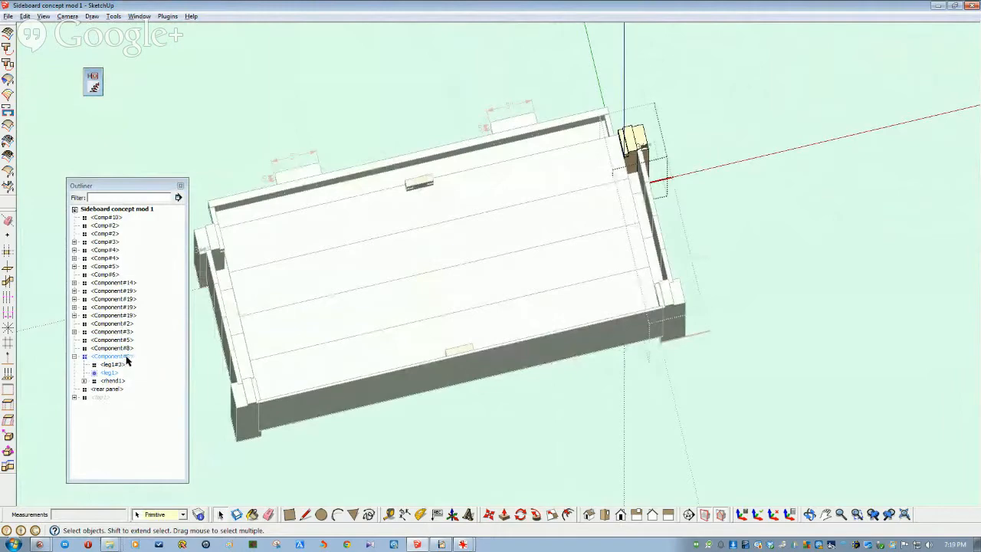
{"action": "mouse_move", "coordinate": [304, 324]}
{"action": "middle_mouse_down"}
{"action": "mouse_move", "coordinate": [368, 305]}
{"action": "mouse_move", "coordinate": [384, 212]}
{"action": "middle_mouse_up"}
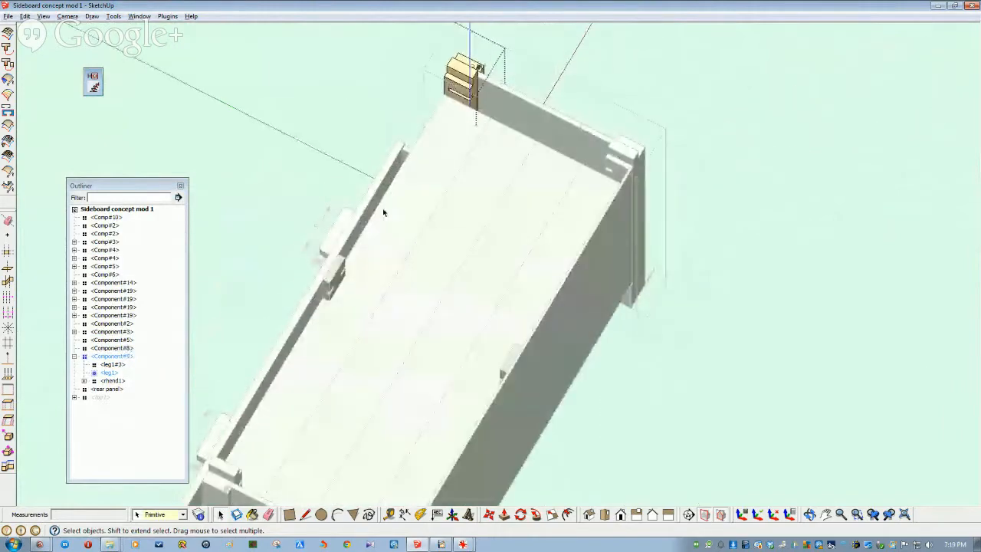
{"action": "scroll", "coordinate": [431, 177], "scroll_direction": "up", "scroll_amount": 3}
{"action": "middle_click_drag", "start_coordinate": [431, 177], "coordinate": [485, 157]}
{"action": "scroll", "coordinate": [490, 176], "scroll_direction": "up", "scroll_amount": 3}
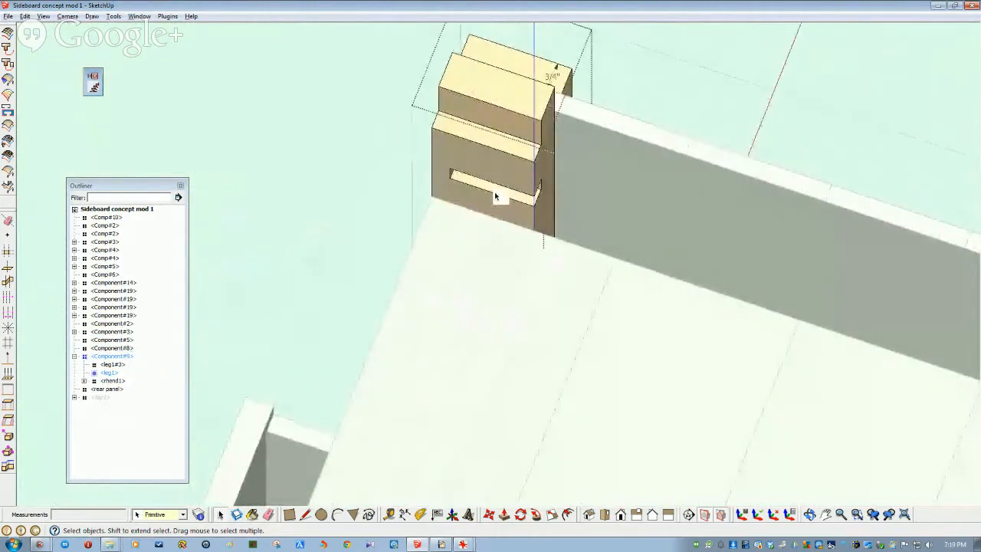
{"action": "scroll", "coordinate": [506, 203], "scroll_direction": "up", "scroll_amount": 4}
{"action": "mouse_move", "coordinate": [482, 250]}
{"action": "middle_mouse_down"}
{"action": "mouse_move", "coordinate": [452, 203]}
{"action": "mouse_move", "coordinate": [508, 182]}
{"action": "mouse_move", "coordinate": [556, 137]}
{"action": "middle_mouse_up"}
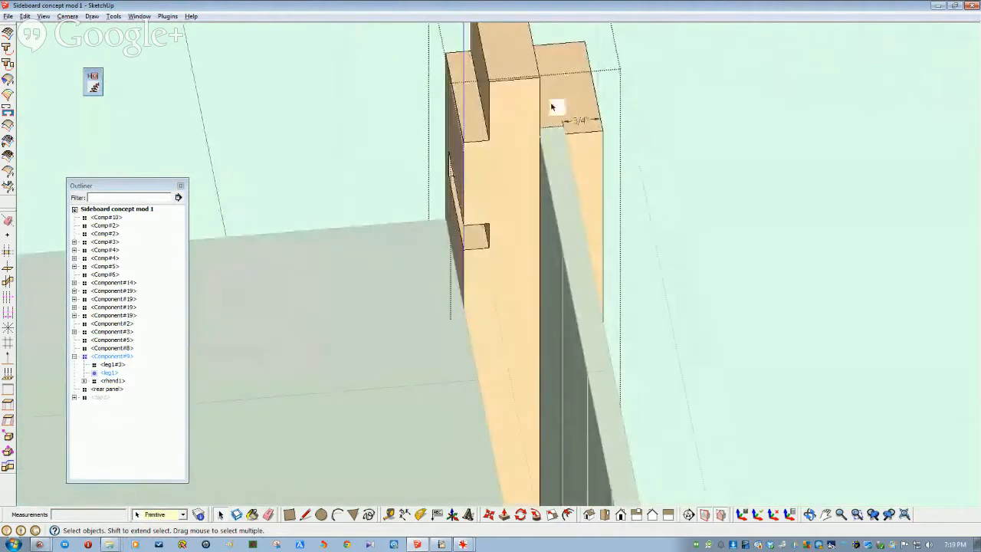
{"action": "mouse_move", "coordinate": [508, 219]}
{"action": "middle_mouse_down"}
{"action": "mouse_move", "coordinate": [416, 245]}
{"action": "mouse_move", "coordinate": [441, 247]}
{"action": "middle_mouse_up"}
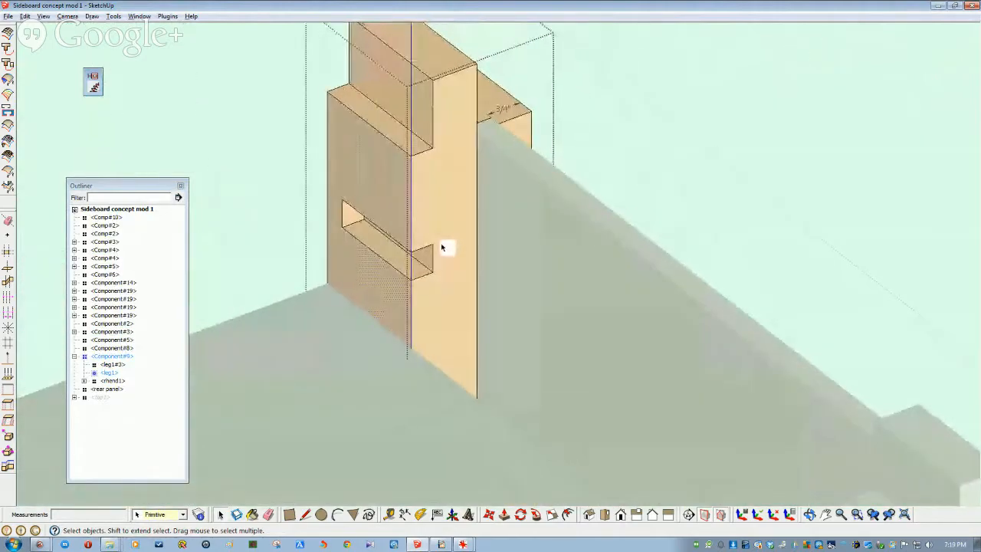
{"action": "scroll", "coordinate": [442, 247], "scroll_direction": "down", "scroll_amount": 2}
{"action": "scroll", "coordinate": [383, 252], "scroll_direction": "down", "scroll_amount": 4}
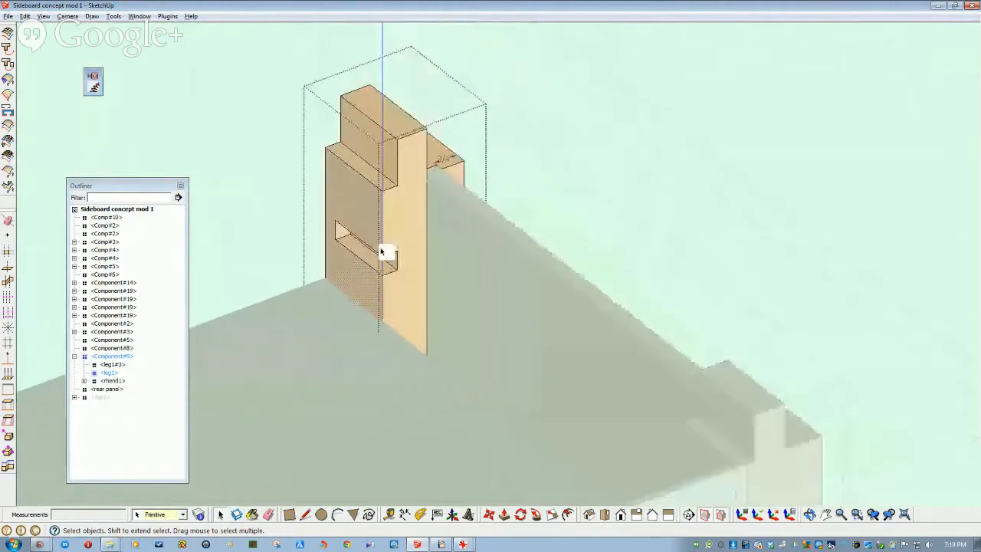
{"action": "left_click", "coordinate": [257, 211]}
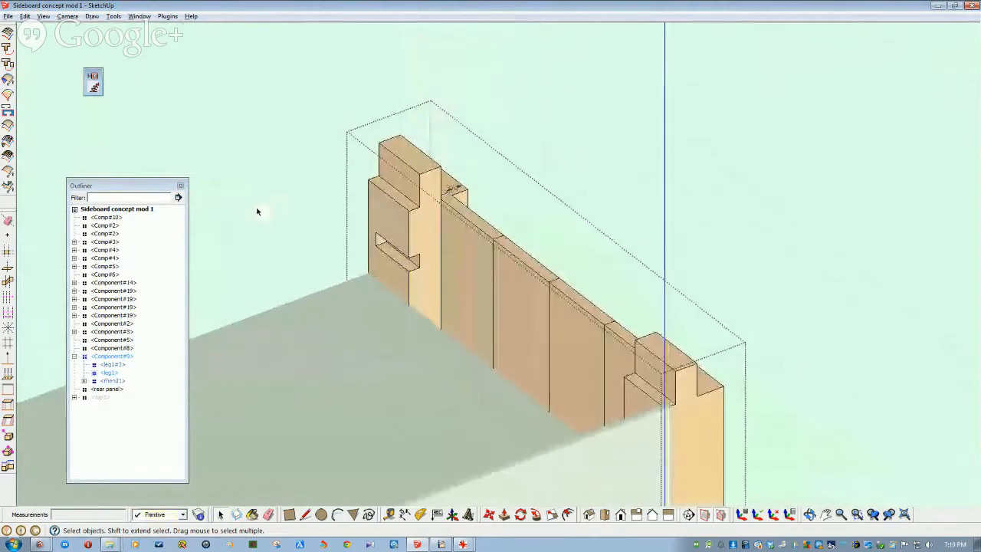
Check the component commands available for the left end assembly, Component#9, and its front leg, leg1.
{"action": "right_click", "coordinate": [117, 358]}
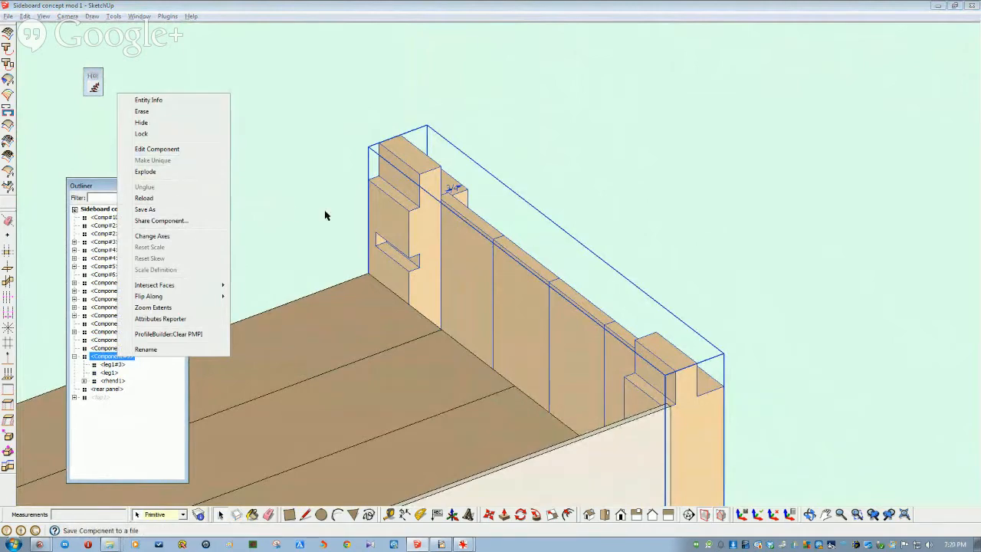
{"action": "left_click", "coordinate": [262, 215]}
{"action": "left_click", "coordinate": [240, 221]}
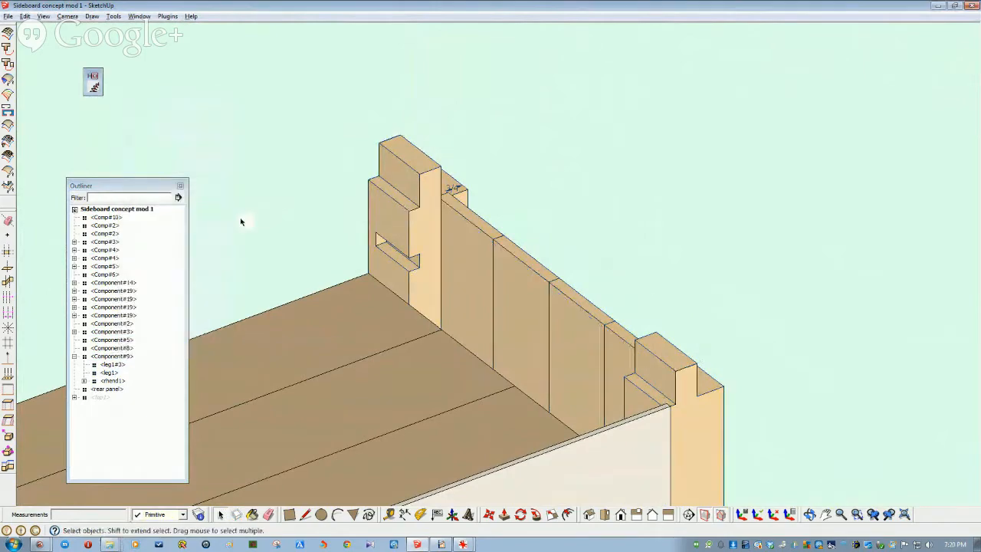
{"action": "double_click", "coordinate": [394, 213]}
{"action": "left_click", "coordinate": [393, 215]}
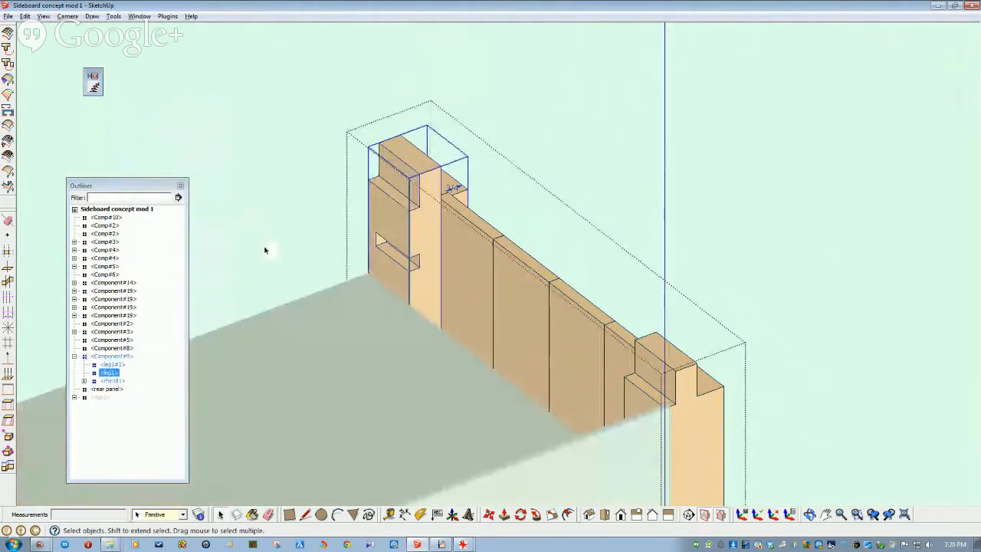
{"action": "right_click", "coordinate": [111, 372]}
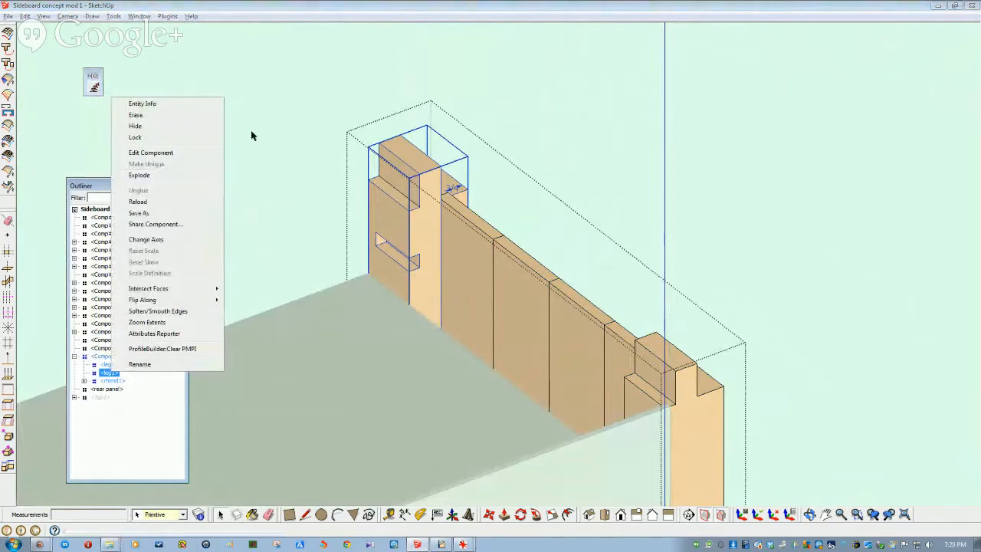
{"action": "left_click", "coordinate": [311, 163]}
{"action": "left_click", "coordinate": [311, 164]}
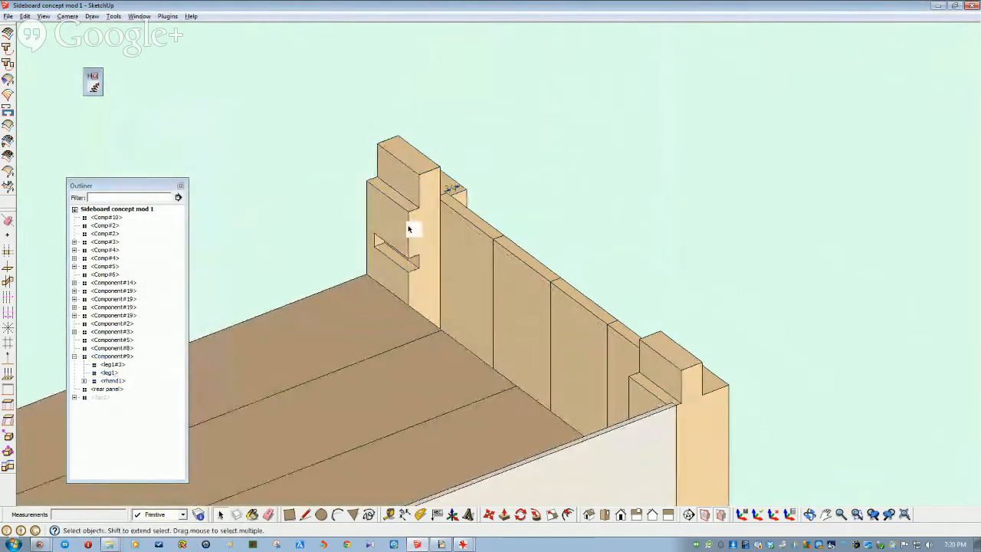
Open the left end assembly's front leg, leg1, and close its guide slot with a 5/8" vertical edge across the open corner.
{"action": "left_click", "coordinate": [408, 228]}
{"action": "scroll", "coordinate": [410, 226], "scroll_direction": "up", "scroll_amount": 5}
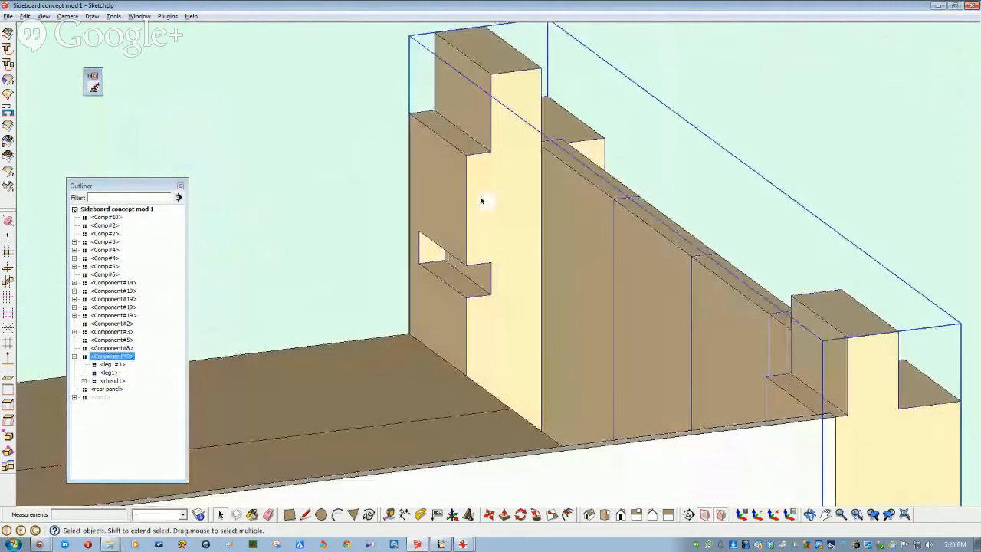
{"action": "double_click", "coordinate": [481, 201]}
{"action": "scroll", "coordinate": [467, 230], "scroll_direction": "up", "scroll_amount": 4}
{"action": "middle_click_drag", "start_coordinate": [465, 244], "coordinate": [464, 297]}
{"action": "key", "text": "l"}
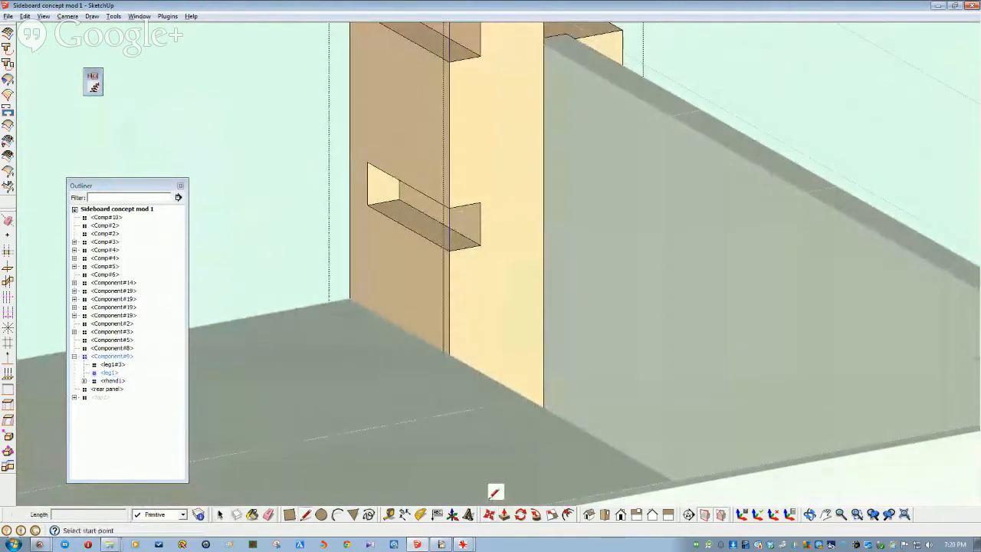
{"action": "left_click", "coordinate": [451, 206]}
{"action": "left_click", "coordinate": [451, 245]}
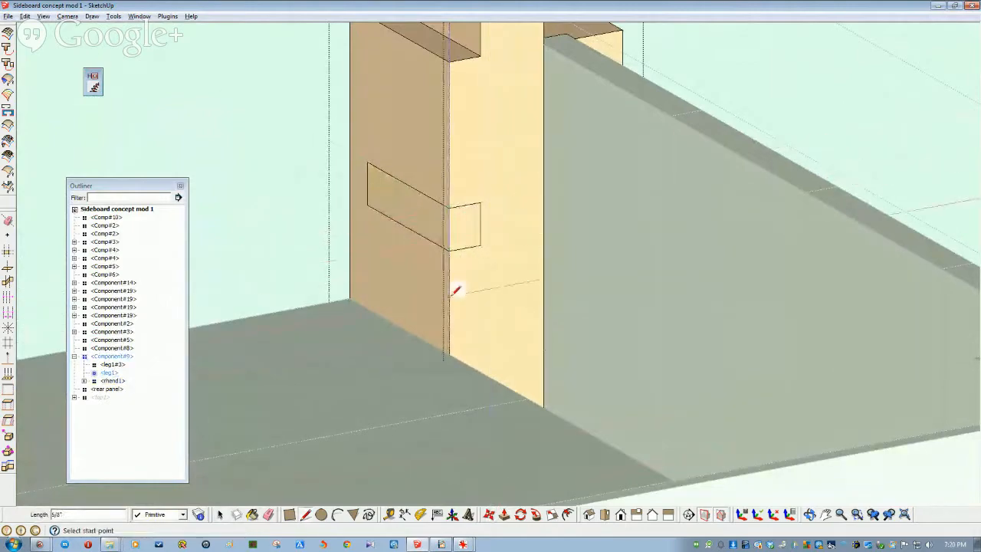
Open the left end assembly's rear leg, leg1#3, and close its guide slot along the open corner.
{"action": "mouse_move", "coordinate": [403, 294]}
{"action": "middle_mouse_down"}
{"action": "mouse_move", "coordinate": [401, 266]}
{"action": "mouse_move", "coordinate": [387, 265]}
{"action": "mouse_move", "coordinate": [400, 265]}
{"action": "mouse_move", "coordinate": [395, 292]}
{"action": "middle_mouse_up"}
{"action": "scroll", "coordinate": [395, 292], "scroll_direction": "down", "scroll_amount": 1}
{"action": "key", "text": "space"}
{"action": "left_click", "coordinate": [721, 170]}
{"action": "double_click", "coordinate": [721, 171]}
{"action": "middle_click_drag", "start_coordinate": [721, 174], "coordinate": [518, 473]}
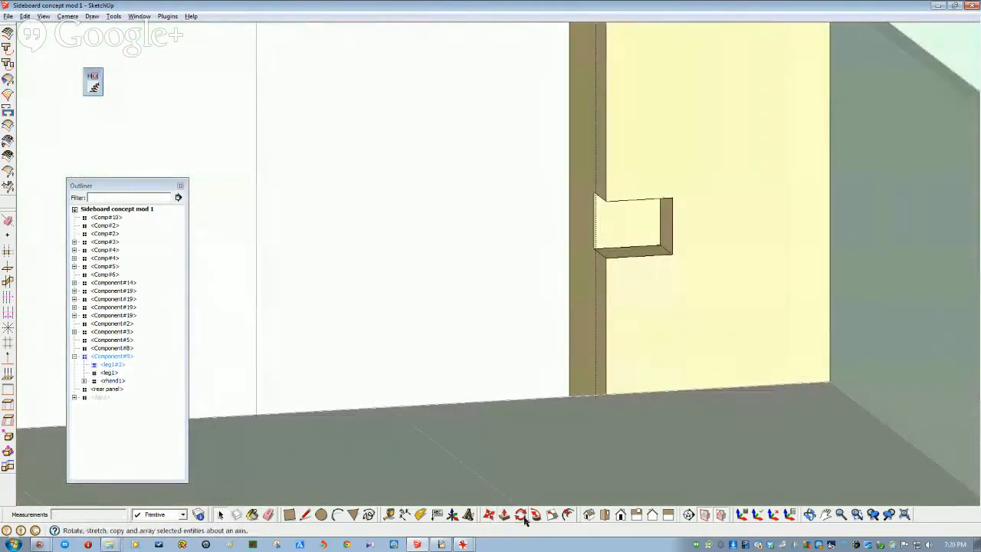
{"action": "middle_click_drag", "start_coordinate": [635, 192], "coordinate": [653, 254]}
{"action": "scroll", "coordinate": [650, 276], "scroll_direction": "down", "scroll_amount": 4}
{"action": "middle_click_drag", "start_coordinate": [649, 293], "coordinate": [770, 358]}
{"action": "scroll", "coordinate": [656, 315], "scroll_direction": "up", "scroll_amount": 8}
Open the right end assembly's front leg, leg1#1, and close its guide slot with a 5/8" vertical corner edge.
{"action": "key", "text": "space"}
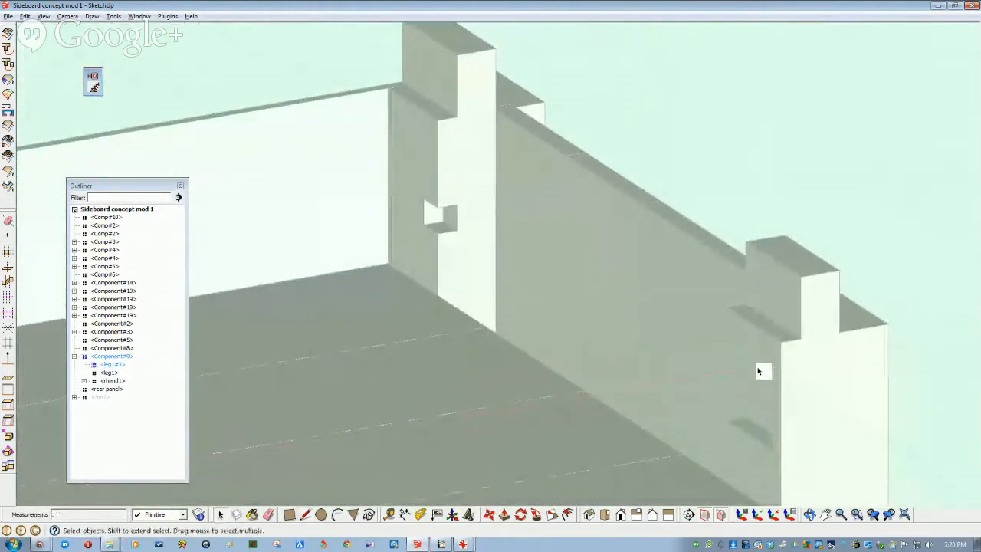
{"action": "double_click", "coordinate": [759, 370]}
{"action": "left_click", "coordinate": [758, 371]}
{"action": "double_click", "coordinate": [759, 371]}
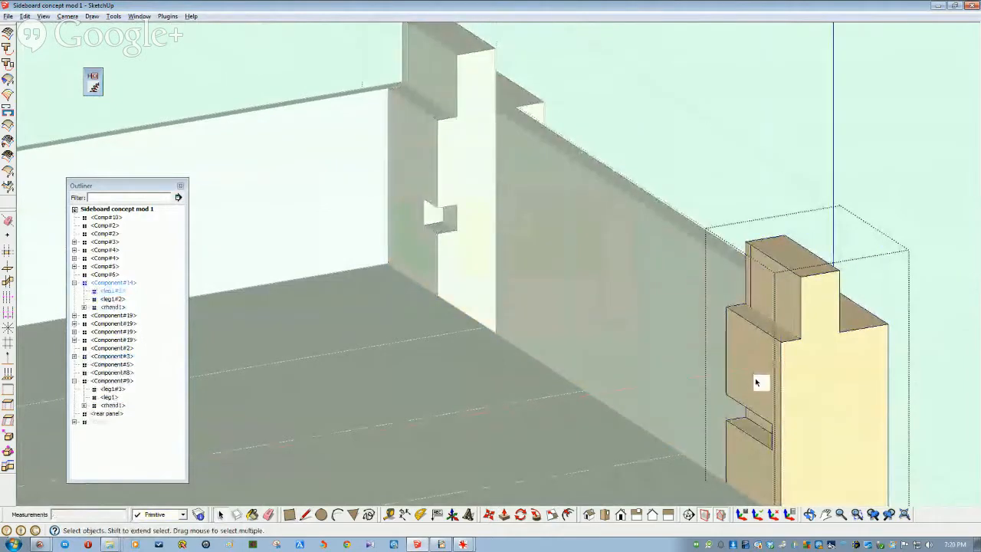
{"action": "scroll", "coordinate": [756, 382], "scroll_direction": "up", "scroll_amount": 5}
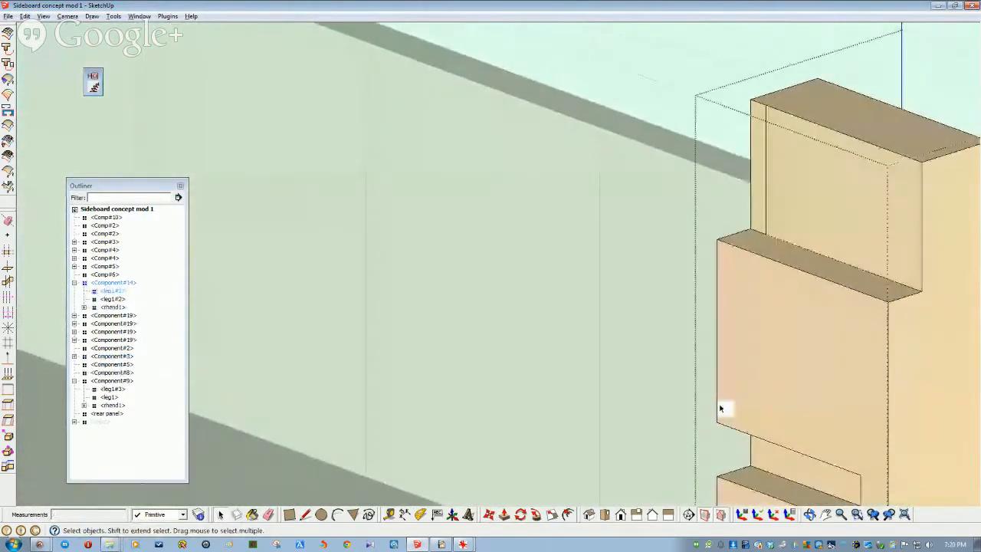
{"action": "middle_click_drag", "start_coordinate": [720, 408], "coordinate": [710, 393]}
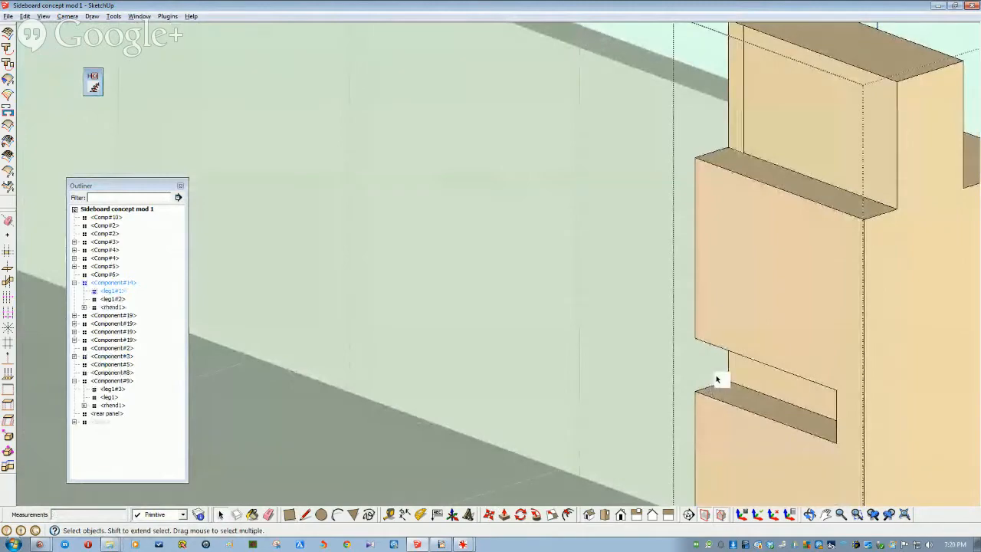
{"action": "key", "text": "l"}
{"action": "left_click", "coordinate": [695, 338]}
{"action": "left_click", "coordinate": [696, 388]}
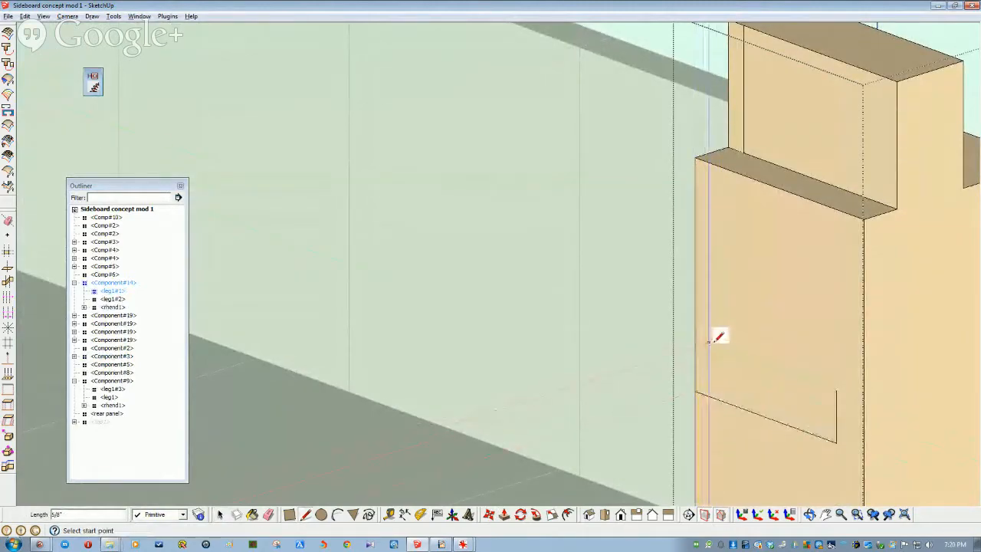
{"action": "mouse_move", "coordinate": [832, 420]}
{"action": "middle_mouse_down"}
{"action": "mouse_move", "coordinate": [743, 392]}
{"action": "mouse_move", "coordinate": [778, 388]}
{"action": "mouse_move", "coordinate": [785, 216]}
{"action": "middle_mouse_up"}
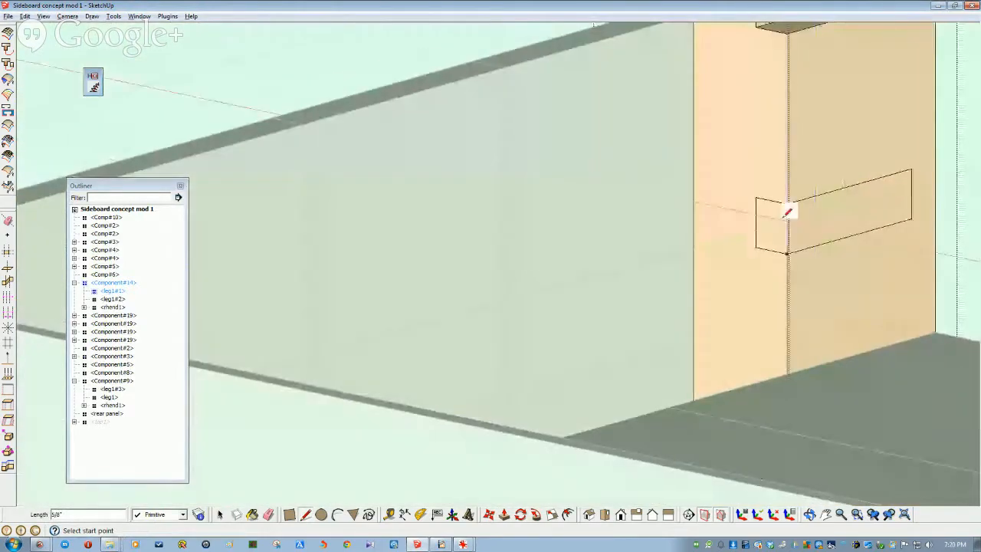
{"action": "key", "text": "space"}
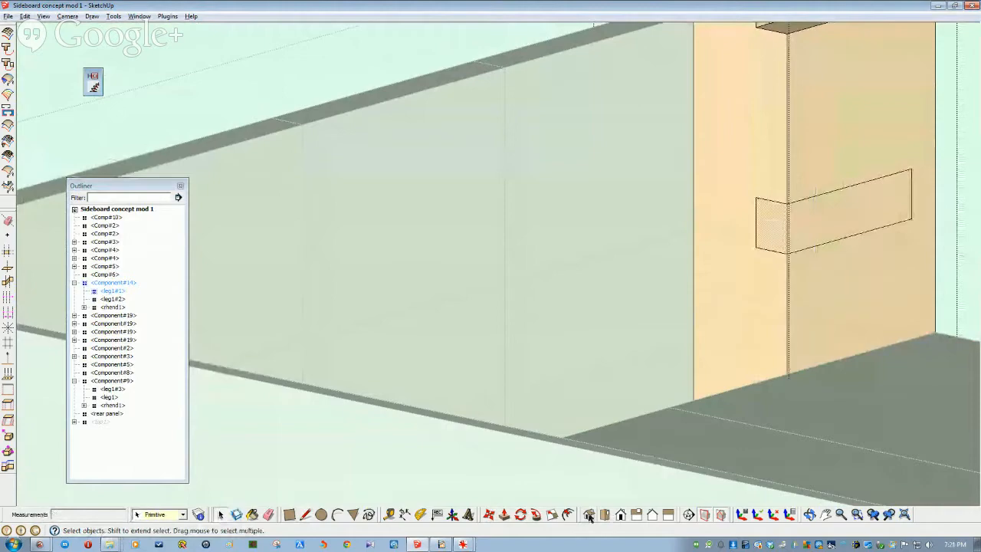
Try to push/pull the closed guide-slot face on the right end's front leg, leg1#1.
{"action": "key", "text": "p"}
{"action": "left_click", "coordinate": [766, 219]}
{"action": "left_click", "coordinate": [767, 258]}
Open the right end assembly's rear leg, leg1#2, and close its guide slot with a 5/8" vertical corner edge.
{"action": "left_click", "coordinate": [652, 514]}
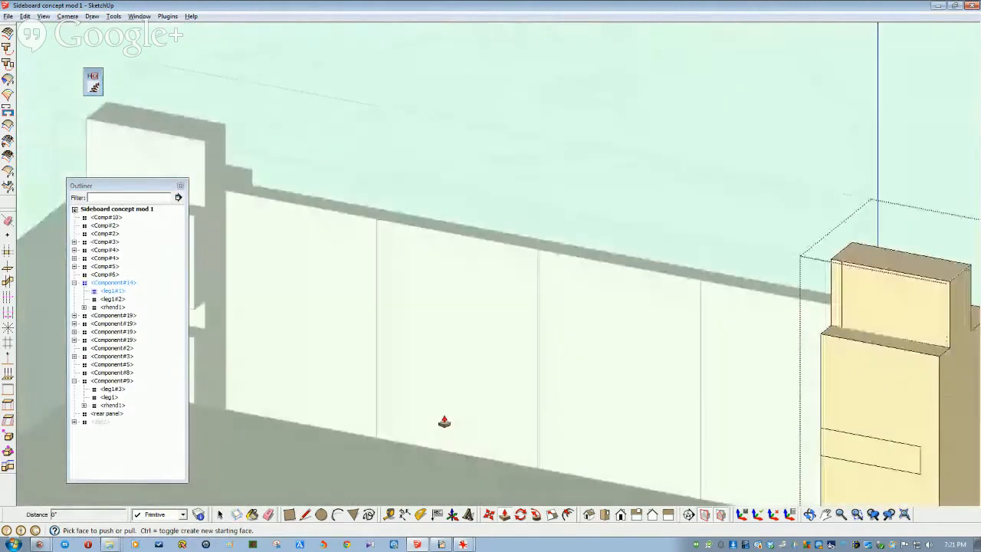
{"action": "key", "text": "space"}
{"action": "left_click", "coordinate": [269, 271]}
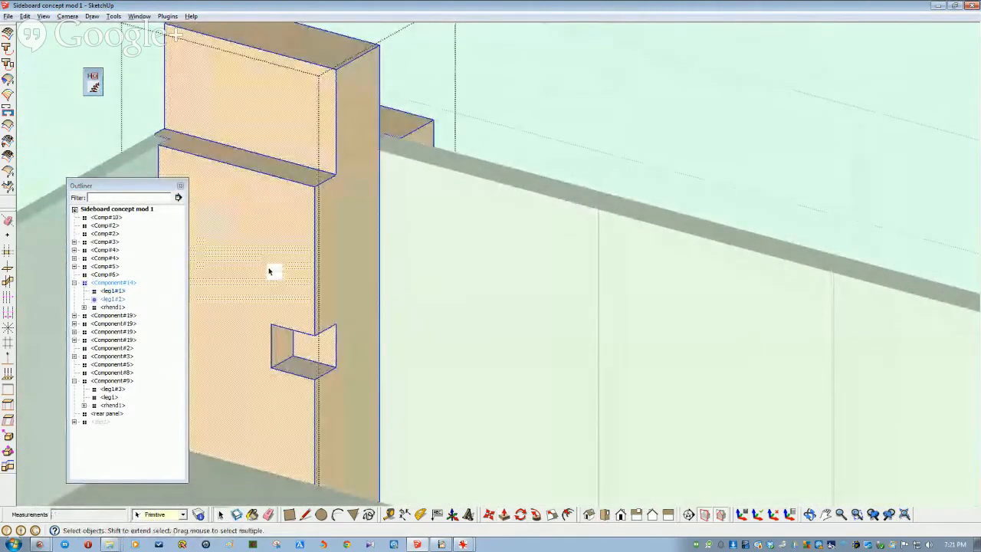
{"action": "key", "text": "l"}
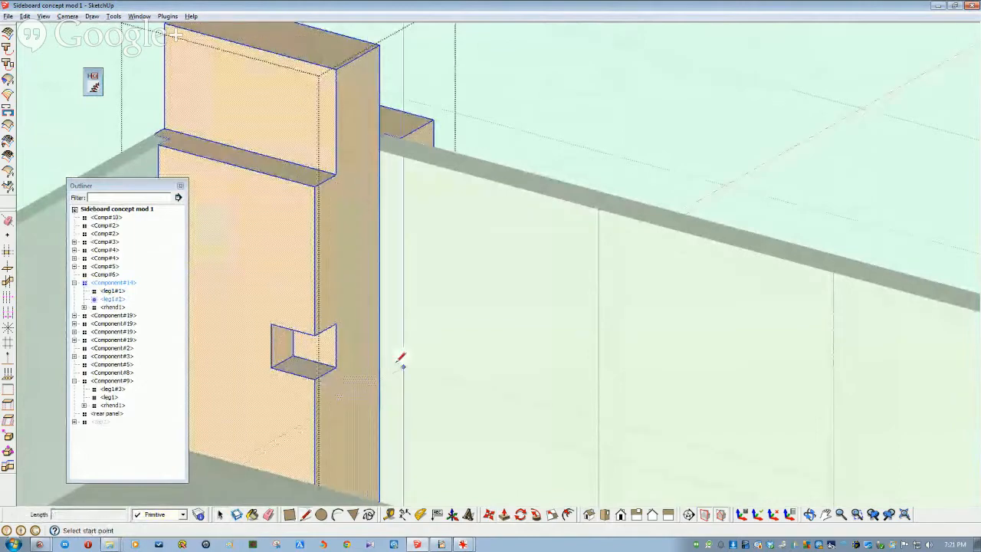
{"action": "left_click", "coordinate": [315, 335]}
{"action": "left_click", "coordinate": [316, 379]}
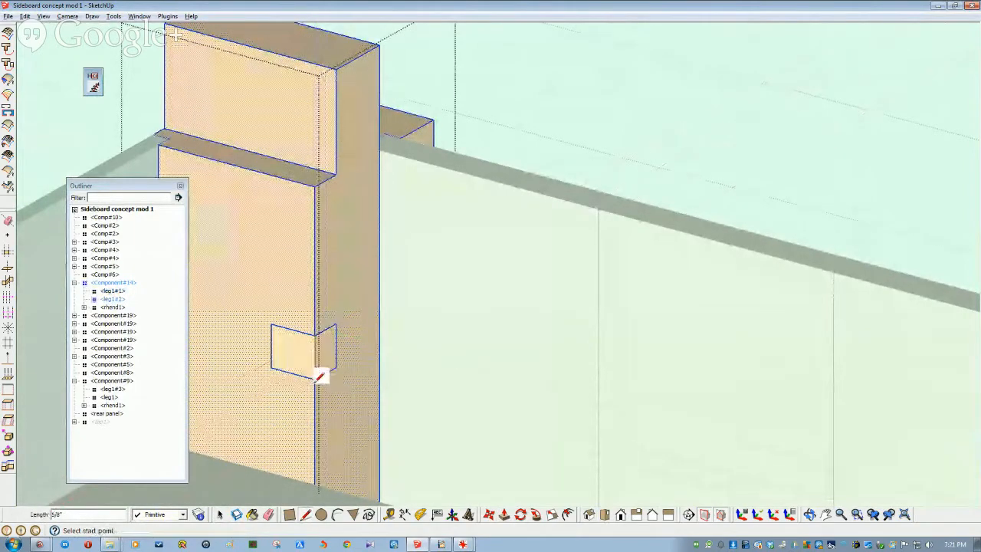
{"action": "key", "text": "space"}
{"action": "key", "text": "ctrl+t"}
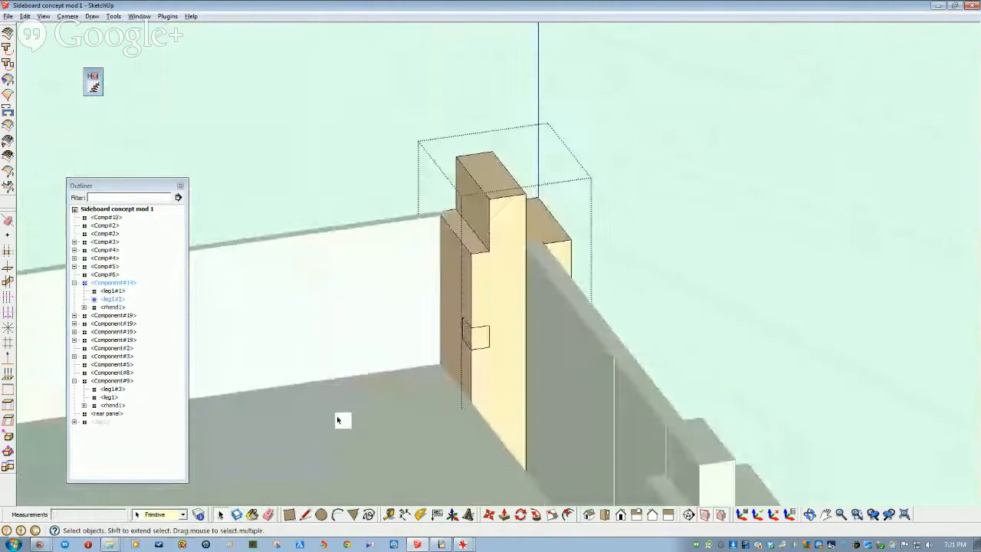
Open centre post Comp#10 and close both of its guide slots with vertical edges across their open corners.
{"action": "middle_click_drag", "start_coordinate": [301, 418], "coordinate": [456, 266]}
{"action": "left_click", "coordinate": [456, 266]}
{"action": "scroll", "coordinate": [425, 330], "scroll_direction": "up", "scroll_amount": 5}
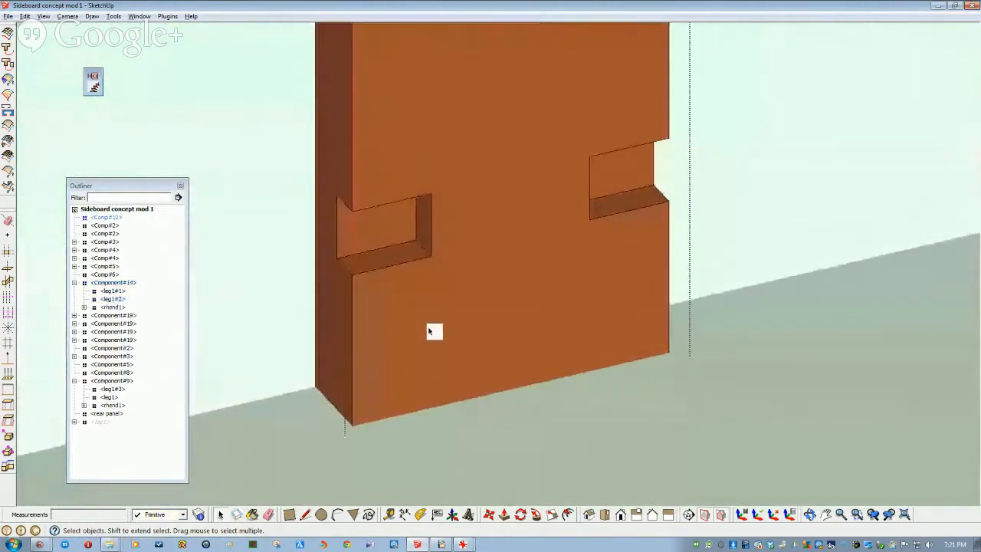
{"action": "double_click", "coordinate": [423, 328]}
{"action": "key", "text": "l"}
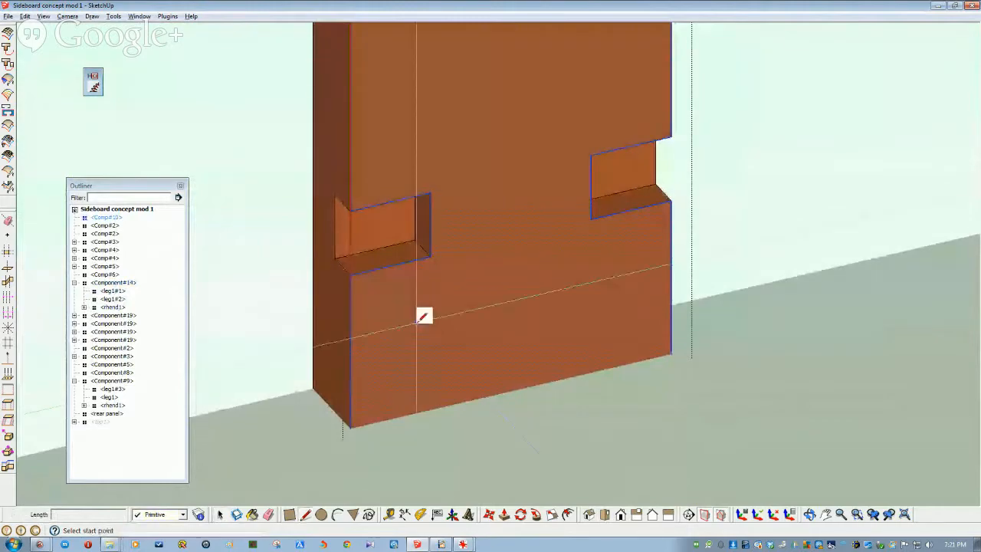
{"action": "left_click", "coordinate": [351, 210]}
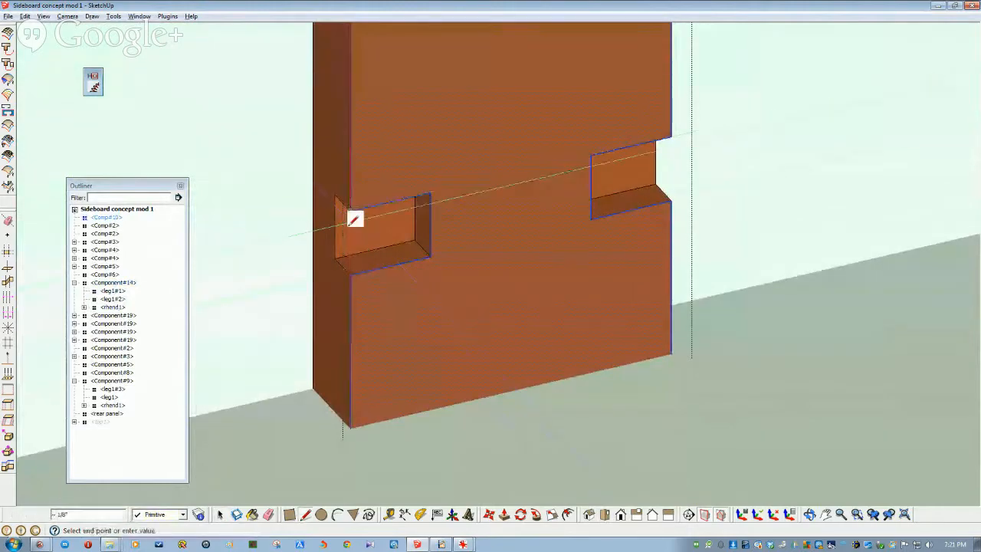
{"action": "left_click", "coordinate": [351, 269]}
{"action": "left_click", "coordinate": [669, 138]}
{"action": "left_click", "coordinate": [671, 202]}
Open the other centre post, Comp#6, close both of its guide slots with 5/8" corner edges, and leave the component.
{"action": "scroll", "coordinate": [580, 314], "scroll_direction": "down", "scroll_amount": 6}
{"action": "scroll", "coordinate": [579, 317], "scroll_direction": "up", "scroll_amount": 5}
{"action": "scroll", "coordinate": [580, 317], "scroll_direction": "down", "scroll_amount": 5}
{"action": "scroll", "coordinate": [449, 221], "scroll_direction": "up", "scroll_amount": 3}
{"action": "key", "text": "space"}
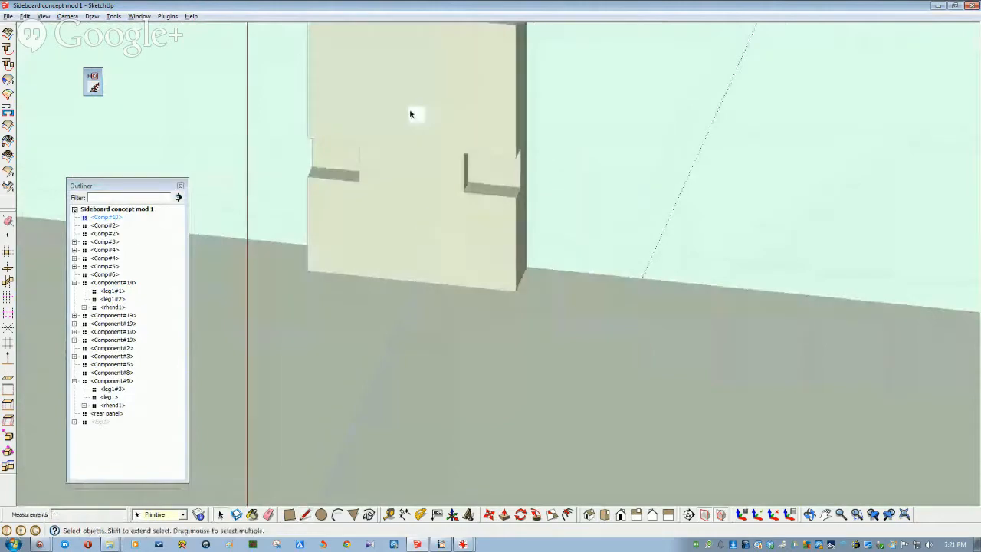
{"action": "left_click", "coordinate": [412, 127]}
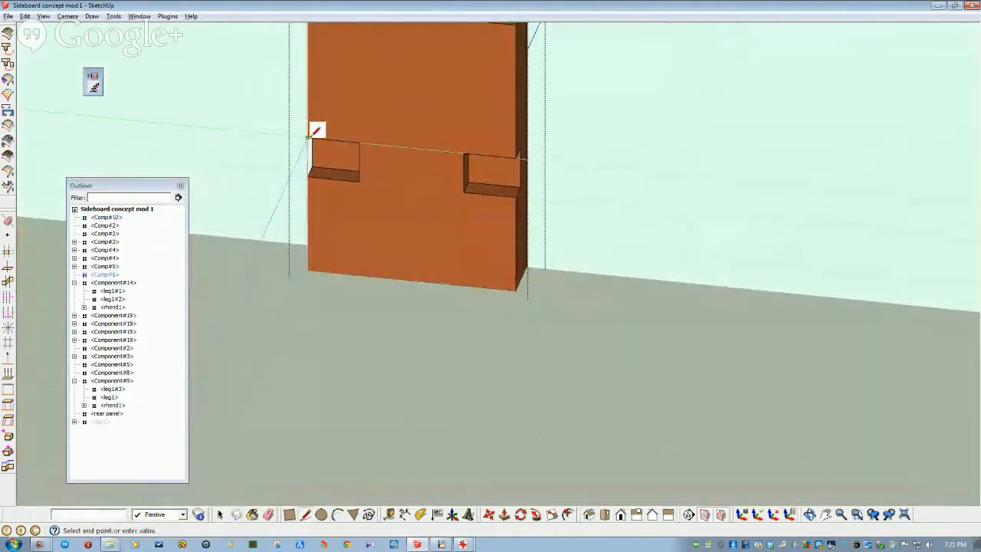
{"action": "left_click", "coordinate": [309, 177]}
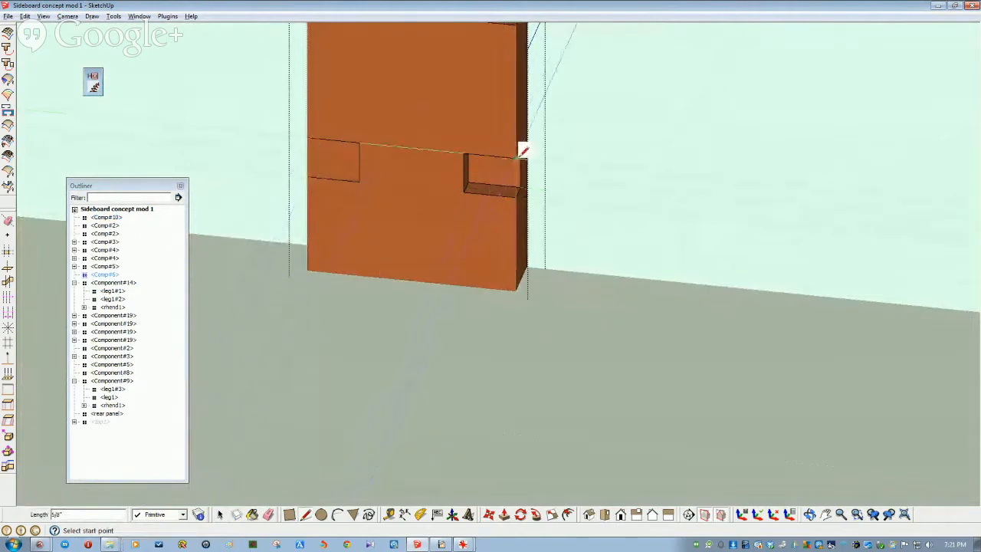
{"action": "left_click", "coordinate": [516, 197]}
{"action": "key", "text": "space"}
{"action": "middle_click_drag", "start_coordinate": [490, 376], "coordinate": [531, 189]}
{"action": "scroll", "coordinate": [493, 384], "scroll_direction": "down", "scroll_amount": 6}
{"action": "left_click", "coordinate": [606, 105]}
{"action": "middle_click_drag", "start_coordinate": [606, 107], "coordinate": [851, 137]}
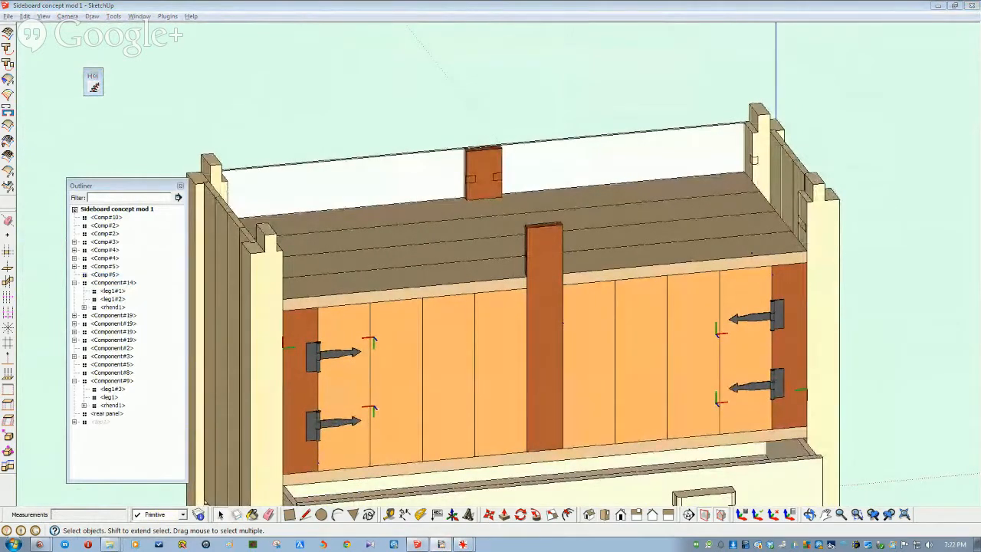
Review the SIDEBOARD CONCEPT MOD 1 task list in OpenOffice Impress and compare it with the upper plate in SketchUp.
{"action": "left_click_drag", "start_coordinate": [980, 45], "coordinate": [524, 104]}
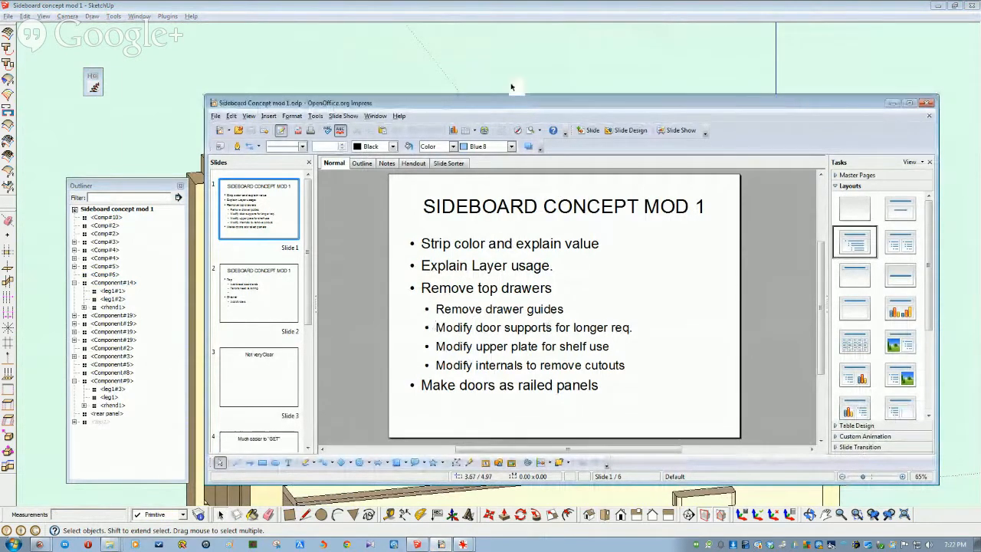
{"action": "left_click_drag", "start_coordinate": [504, 111], "coordinate": [980, 117]}
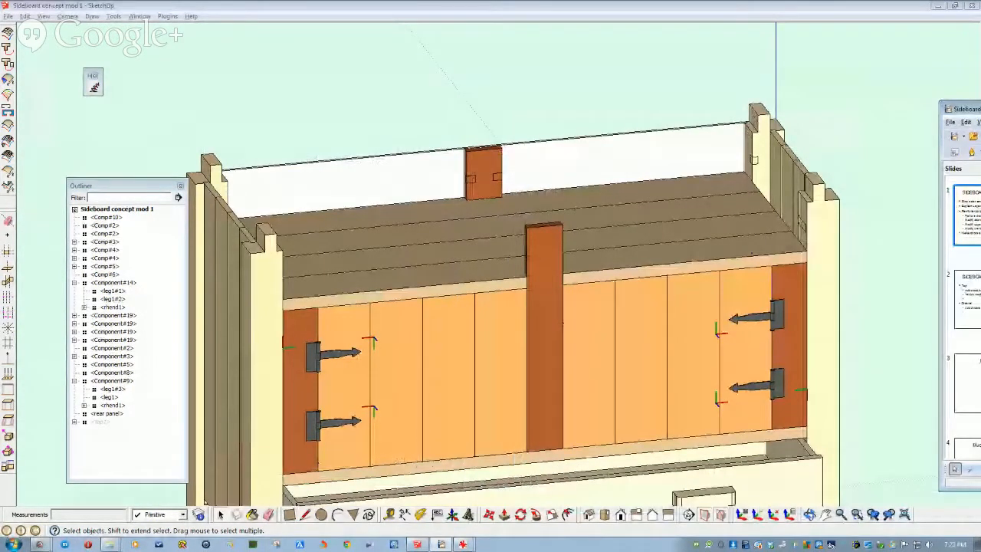
{"action": "mouse_move", "coordinate": [674, 239]}
{"action": "middle_mouse_down"}
{"action": "mouse_move", "coordinate": [498, 228]}
{"action": "mouse_move", "coordinate": [375, 233]}
{"action": "mouse_move", "coordinate": [408, 215]}
{"action": "middle_mouse_up"}
{"action": "left_click", "coordinate": [410, 216]}
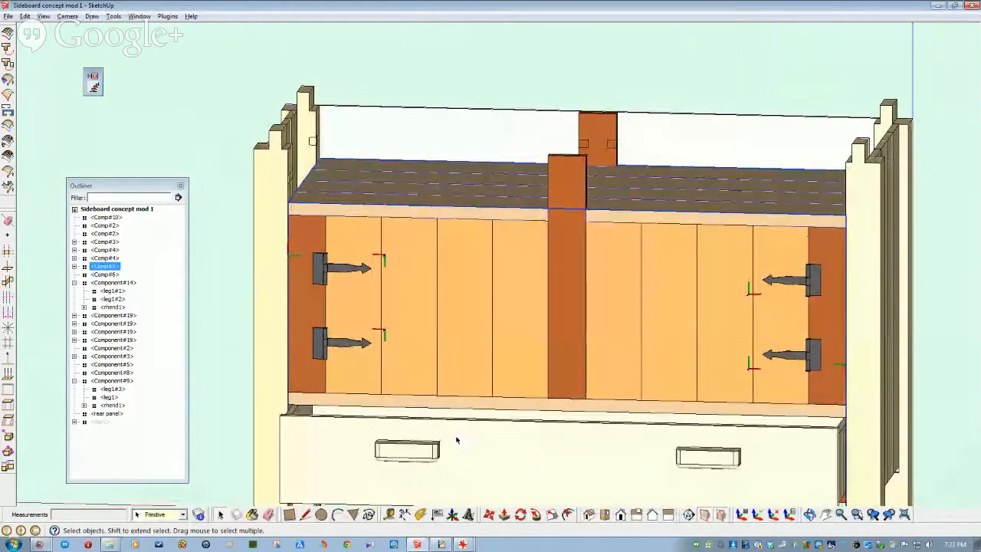
{"action": "left_click", "coordinate": [440, 545]}
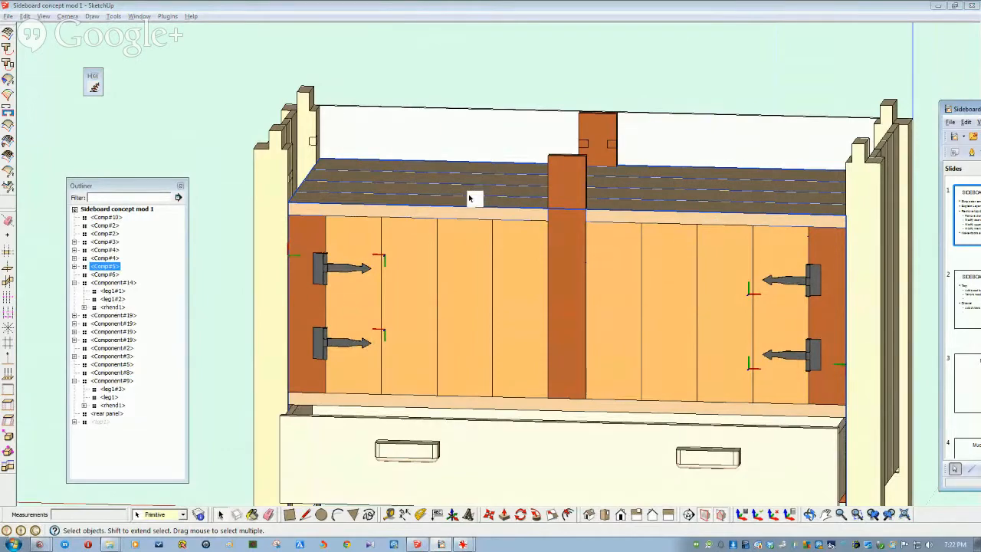
Examine the left hinged door support, Comp#2, by opening it for editing and leaving it again.
{"action": "middle_click_drag", "start_coordinate": [469, 200], "coordinate": [580, 287]}
{"action": "mouse_move", "coordinate": [434, 268]}
{"action": "middle_mouse_down"}
{"action": "mouse_move", "coordinate": [374, 279]}
{"action": "mouse_move", "coordinate": [407, 276]}
{"action": "mouse_move", "coordinate": [347, 270]}
{"action": "middle_mouse_up"}
{"action": "double_click", "coordinate": [374, 279]}
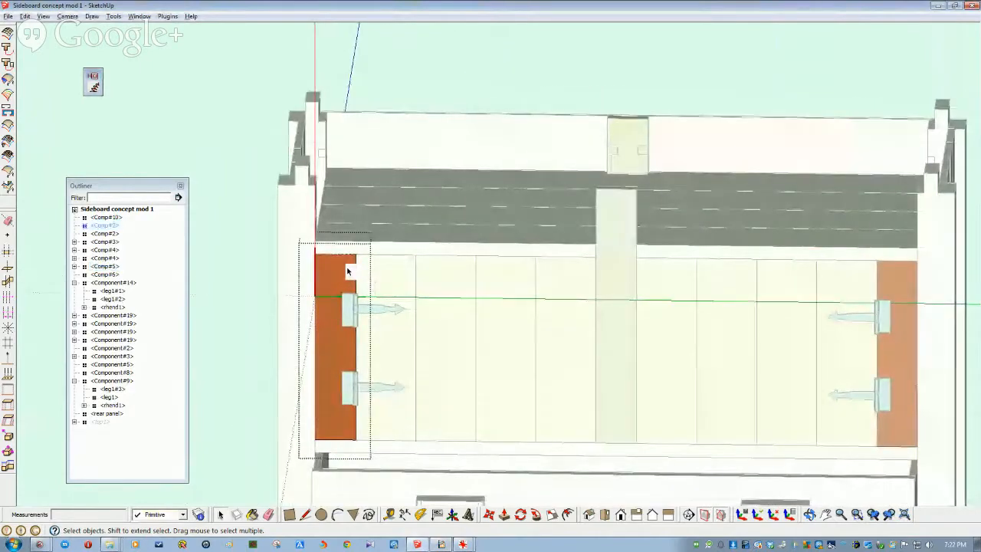
{"action": "middle_click_drag", "start_coordinate": [341, 272], "coordinate": [247, 212]}
{"action": "left_click", "coordinate": [244, 212]}
Hide the planked upper plate, Comp#5, above the doors.
{"action": "left_click", "coordinate": [481, 248]}
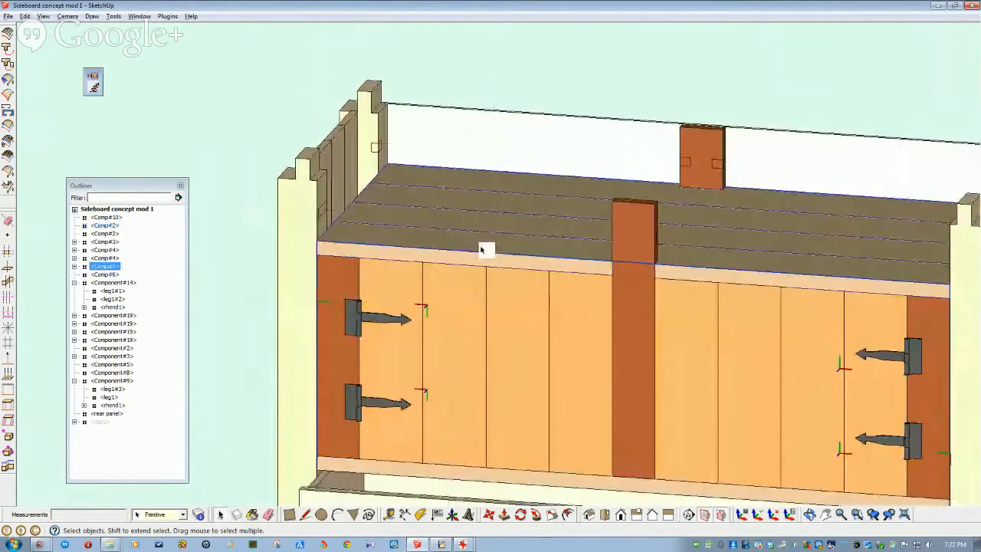
{"action": "right_click", "coordinate": [481, 248]}
{"action": "left_click", "coordinate": [506, 276]}
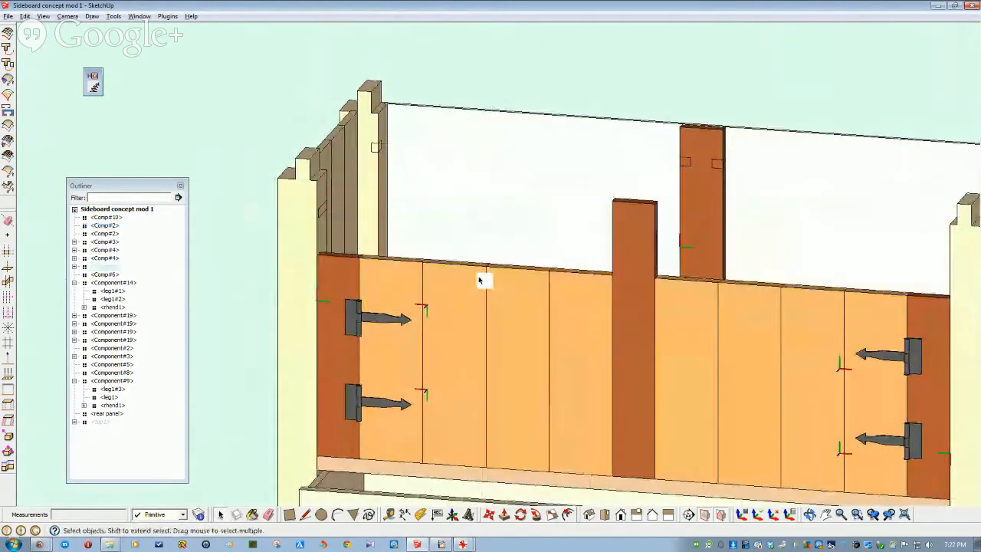
Open the left hinged door support, Comp#2, and Push/Pull its top face up 5 1/4" to the height of the front centre post.
{"action": "scroll", "coordinate": [383, 284], "scroll_direction": "up", "scroll_amount": 5}
{"action": "double_click", "coordinate": [357, 271]}
{"action": "middle_click_drag", "start_coordinate": [361, 273], "coordinate": [335, 243]}
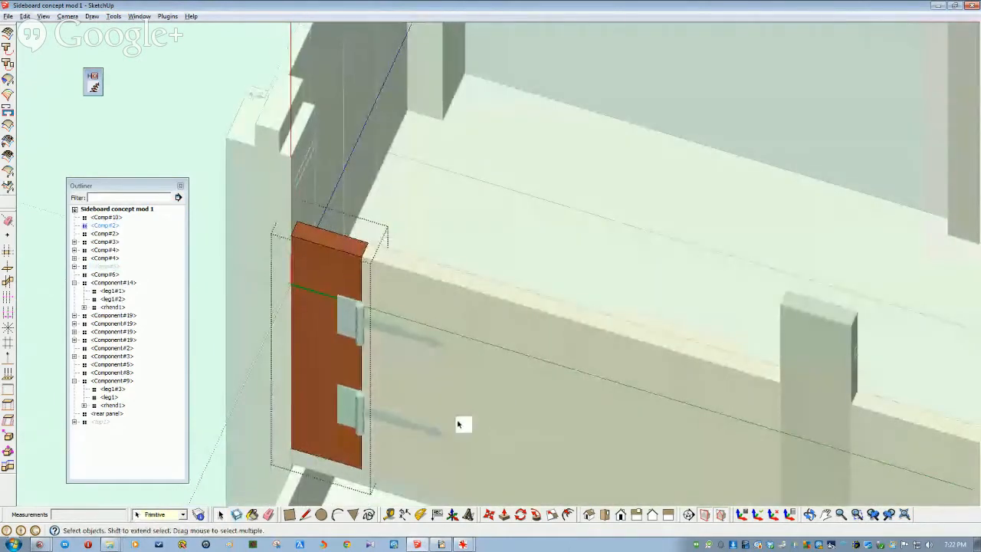
{"action": "scroll", "coordinate": [385, 381], "scroll_direction": "up", "scroll_amount": 4}
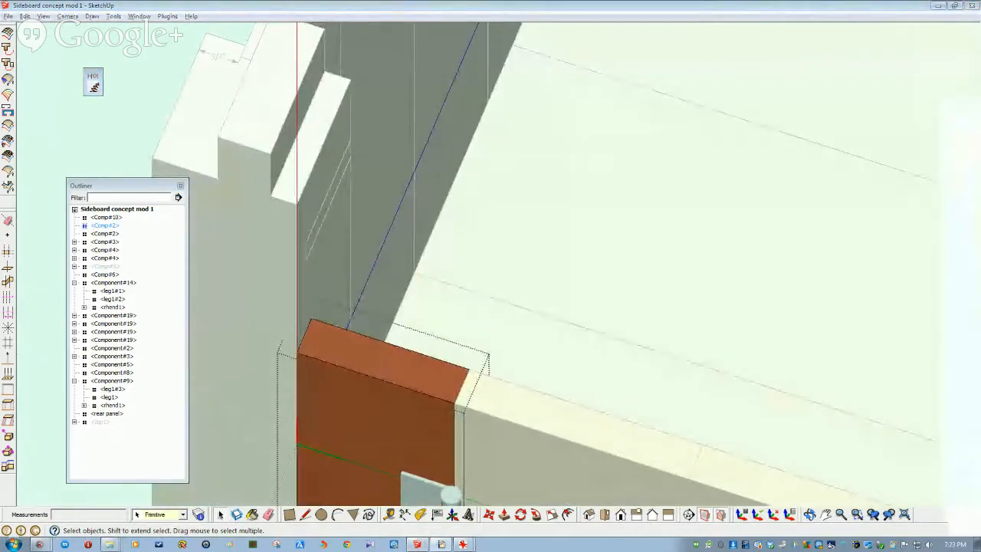
{"action": "scroll", "coordinate": [394, 367], "scroll_direction": "down", "scroll_amount": 1}
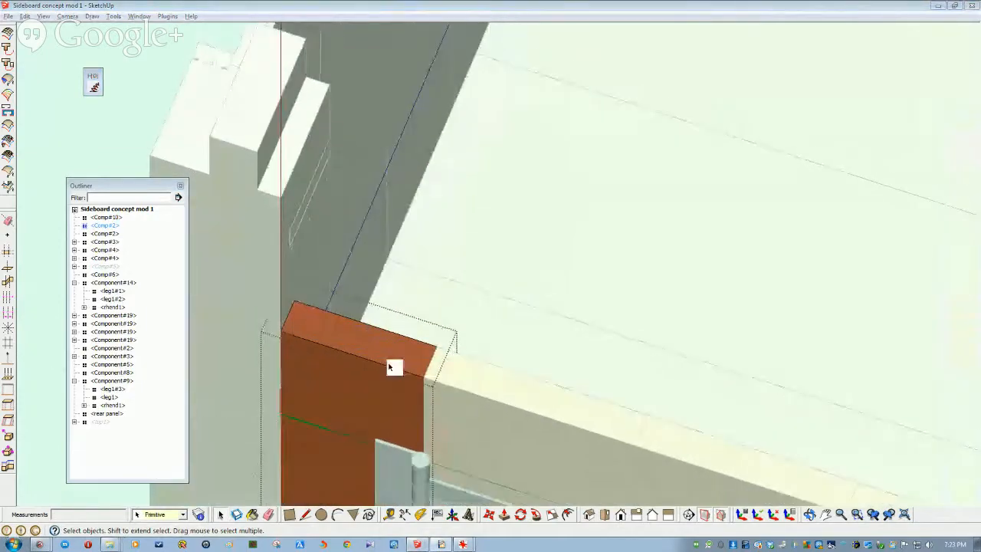
{"action": "left_click", "coordinate": [505, 514]}
{"action": "middle_click_drag", "start_coordinate": [407, 357], "coordinate": [771, 311]}
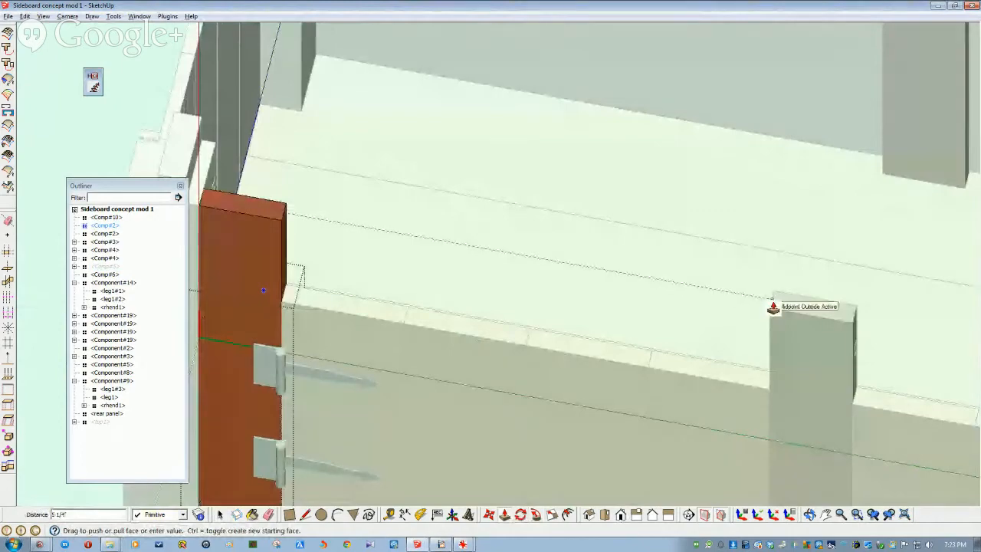
{"action": "left_click", "coordinate": [773, 306]}
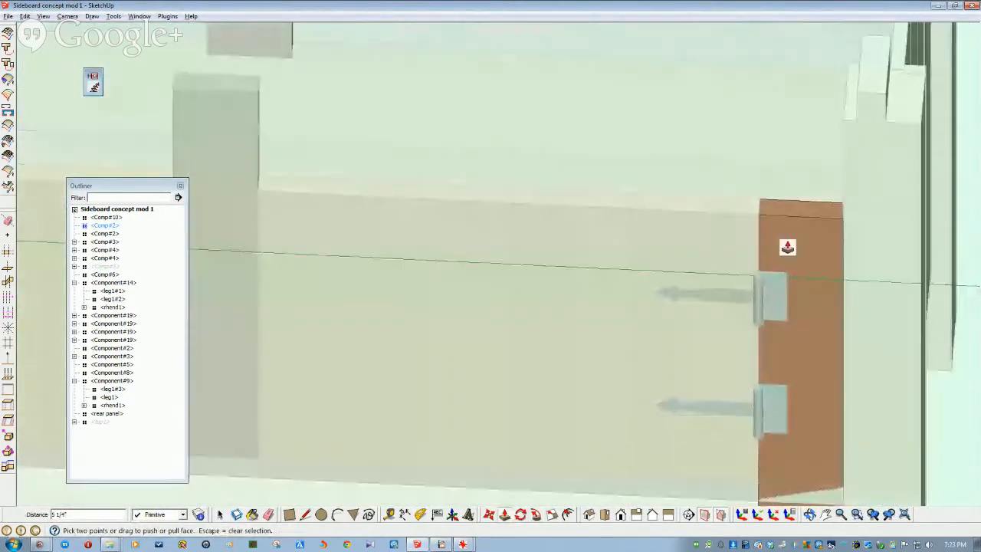
{"action": "key", "text": "space"}
{"action": "key", "text": "Escape"}
Move the right hinged door support, Comp#2, straight up 5 1/4" so its bottom clears the lower drawer.
{"action": "middle_click_drag", "start_coordinate": [780, 308], "coordinate": [751, 322]}
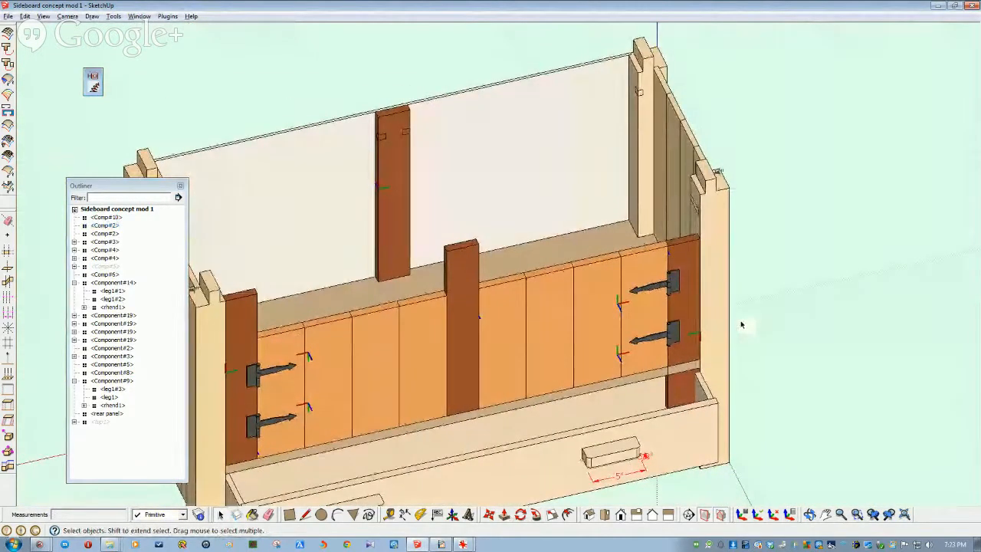
{"action": "scroll", "coordinate": [742, 331], "scroll_direction": "down", "scroll_amount": 8}
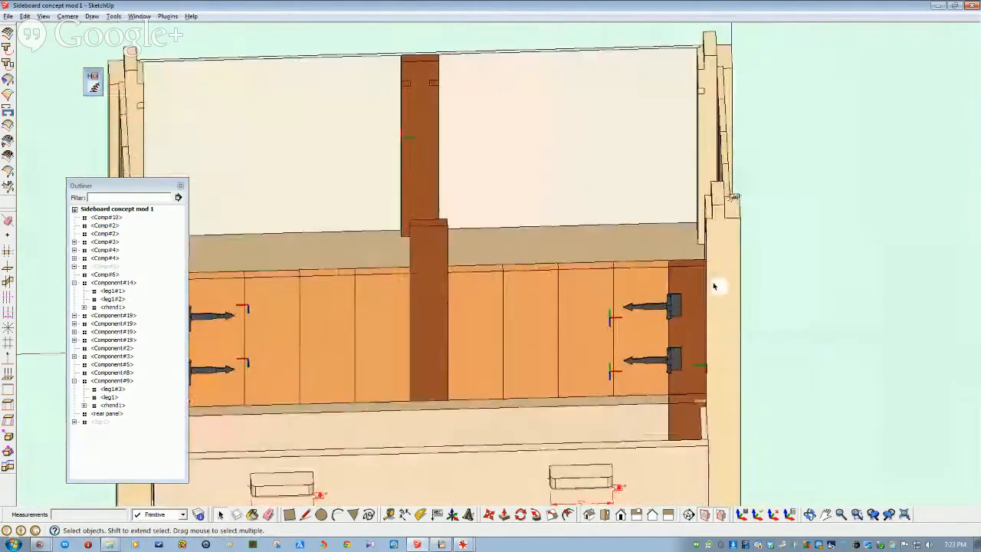
{"action": "left_click", "coordinate": [716, 285]}
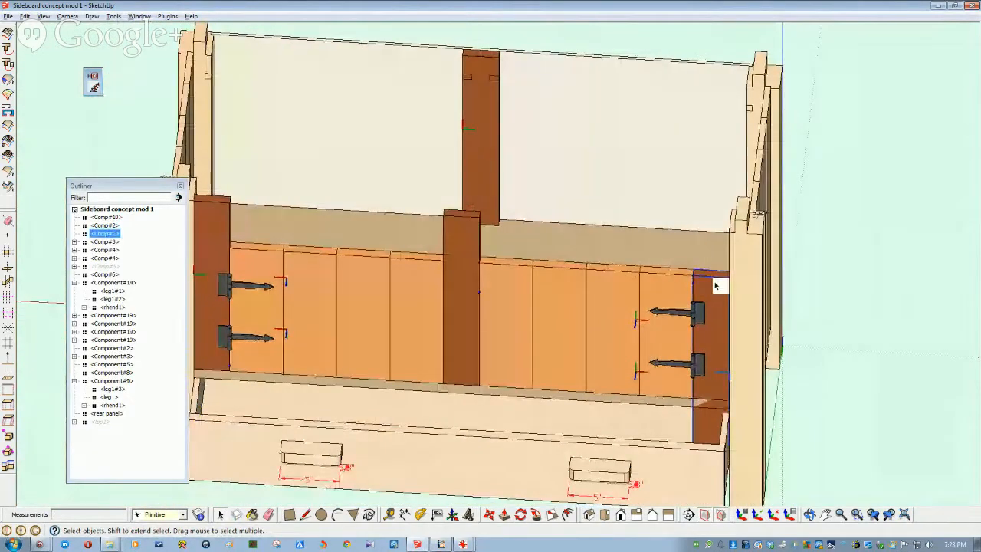
{"action": "scroll", "coordinate": [645, 310], "scroll_direction": "down", "scroll_amount": 1}
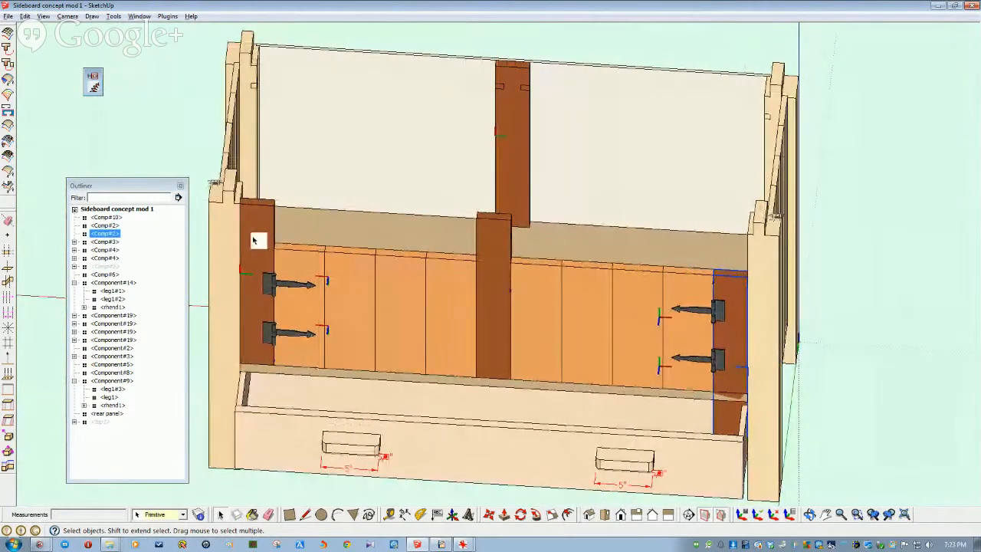
{"action": "scroll", "coordinate": [784, 320], "scroll_direction": "up", "scroll_amount": 5}
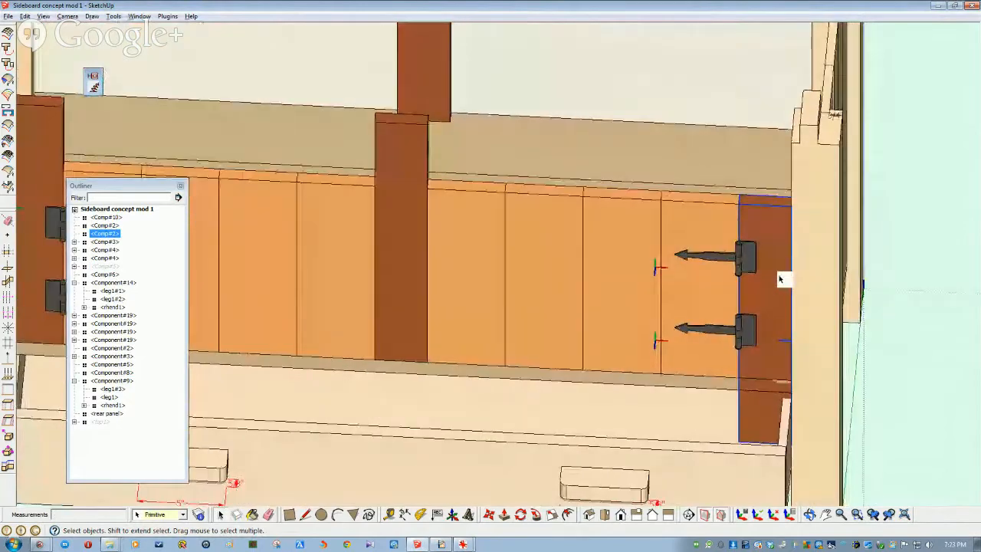
{"action": "mouse_move", "coordinate": [778, 363]}
{"action": "middle_mouse_down"}
{"action": "mouse_move", "coordinate": [762, 378]}
{"action": "mouse_move", "coordinate": [763, 303]}
{"action": "mouse_move", "coordinate": [736, 310]}
{"action": "middle_mouse_up"}
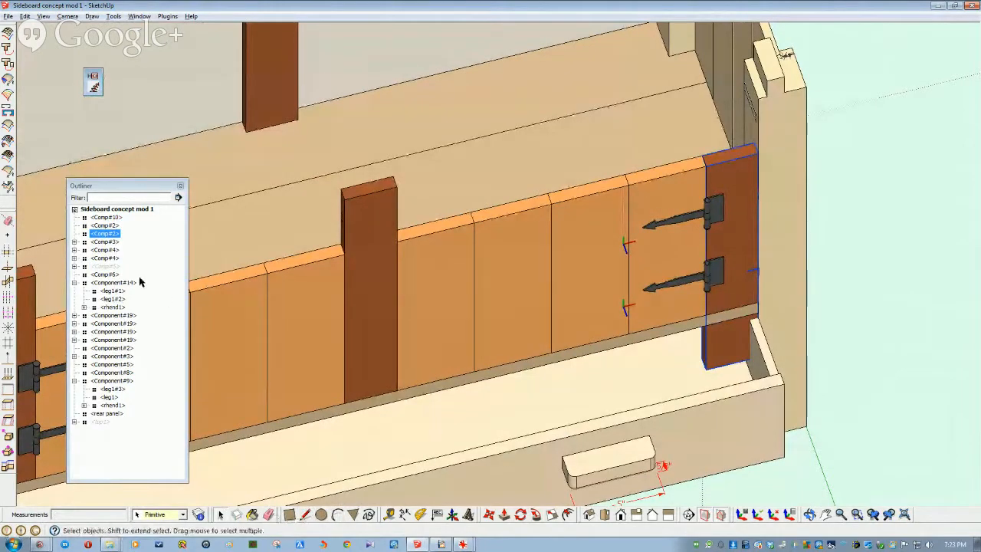
{"action": "left_click", "coordinate": [491, 517]}
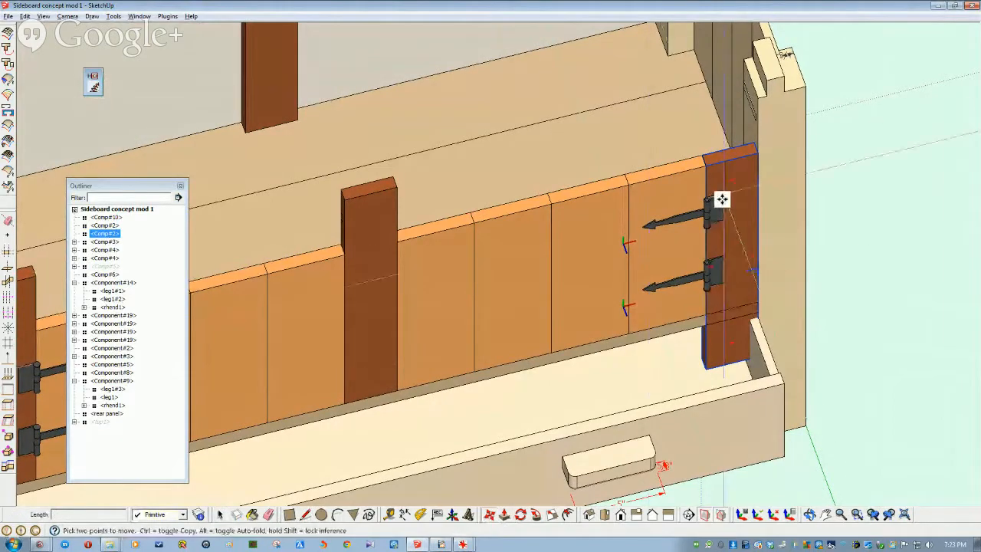
{"action": "left_click", "coordinate": [754, 154]}
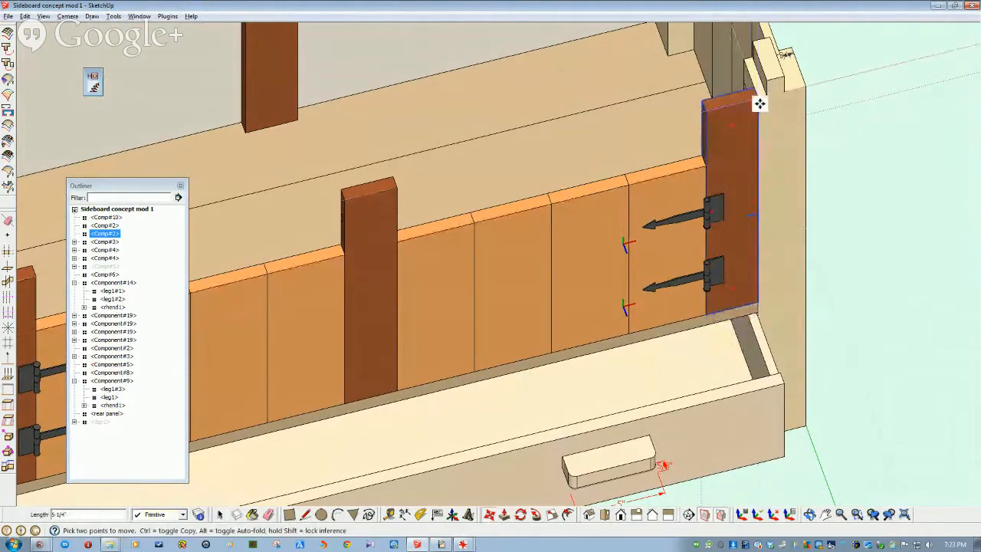
Select both doors together with their two upper hinges, move them up 2.5", and clear the selection.
{"action": "middle_click_drag", "start_coordinate": [759, 103], "coordinate": [361, 199]}
{"action": "middle_click_drag", "start_coordinate": [422, 235], "coordinate": [499, 291]}
{"action": "key", "text": "space"}
{"action": "left_click", "coordinate": [501, 279]}
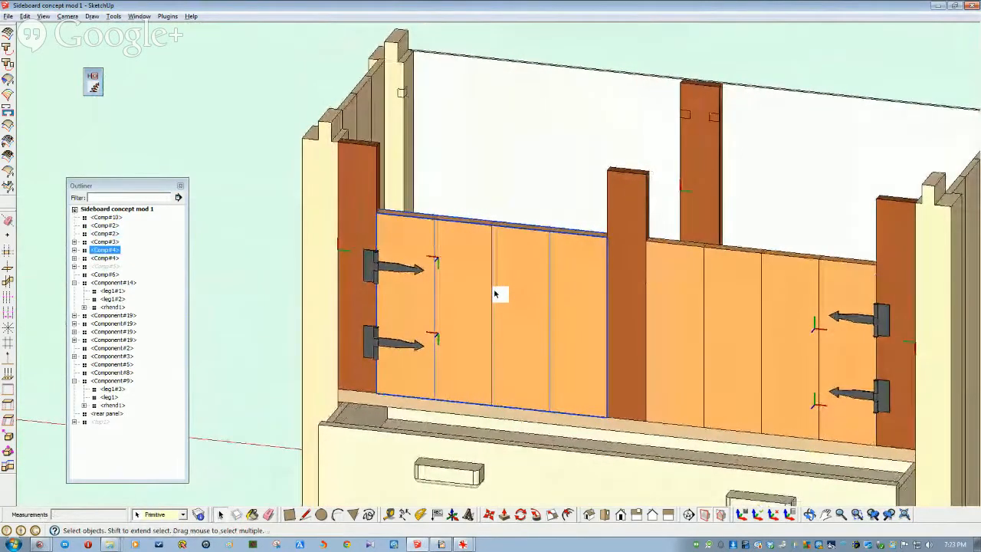
{"action": "left_click", "coordinate": [697, 294], "text": "ctrl"}
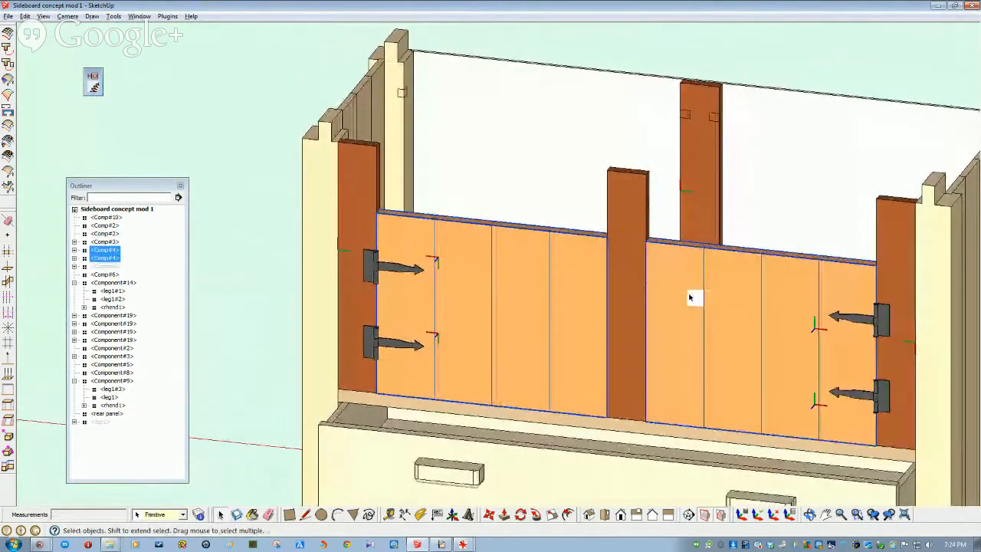
{"action": "left_click", "coordinate": [393, 270], "text": "ctrl"}
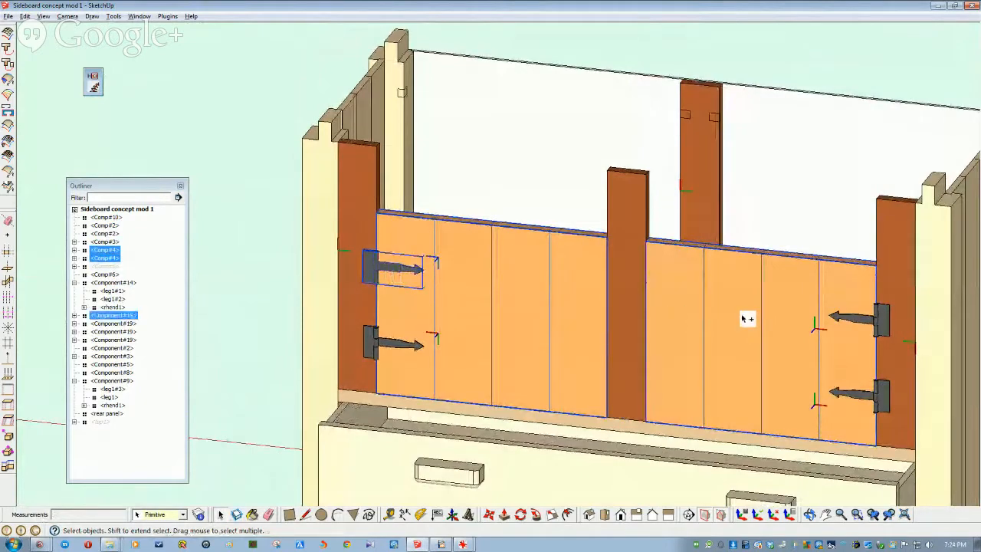
{"action": "left_click", "coordinate": [849, 321], "text": "ctrl"}
{"action": "middle_click_drag", "start_coordinate": [397, 316], "coordinate": [307, 394]}
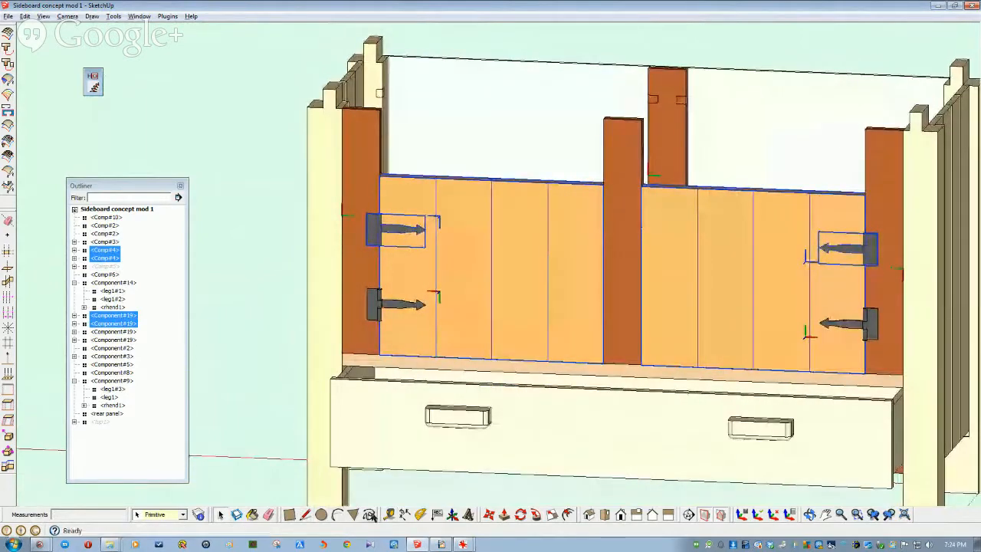
{"action": "left_click", "coordinate": [490, 514]}
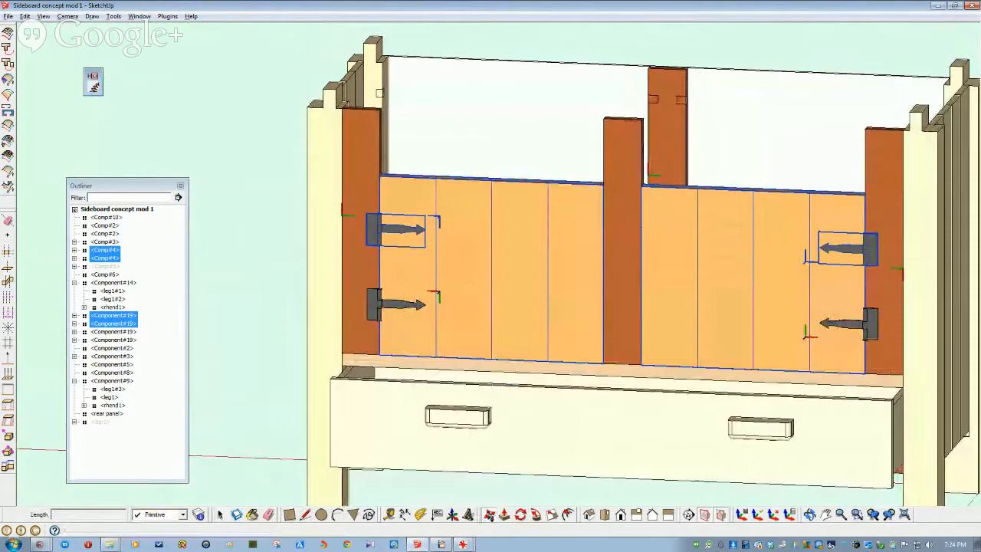
{"action": "left_click", "coordinate": [306, 328]}
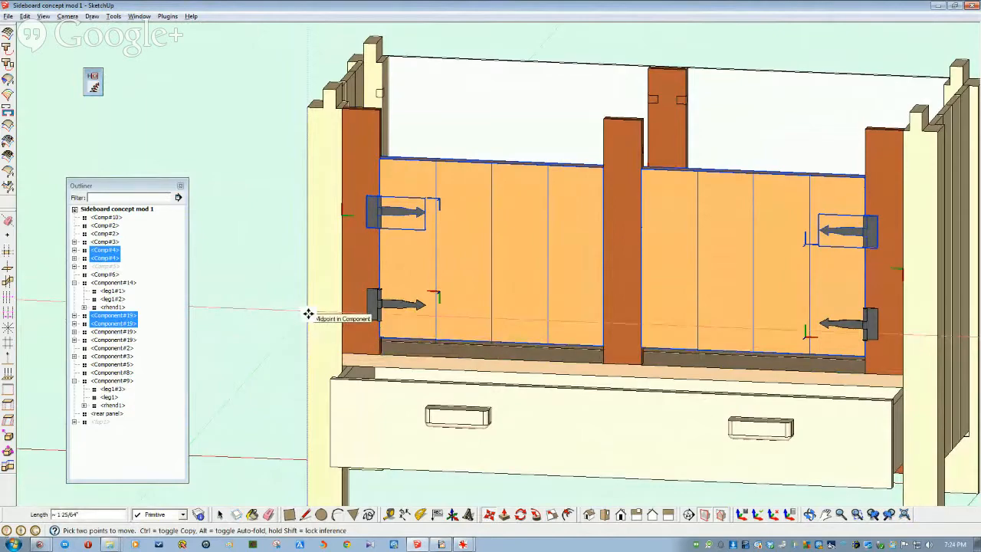
{"action": "key", "text": "Return"}
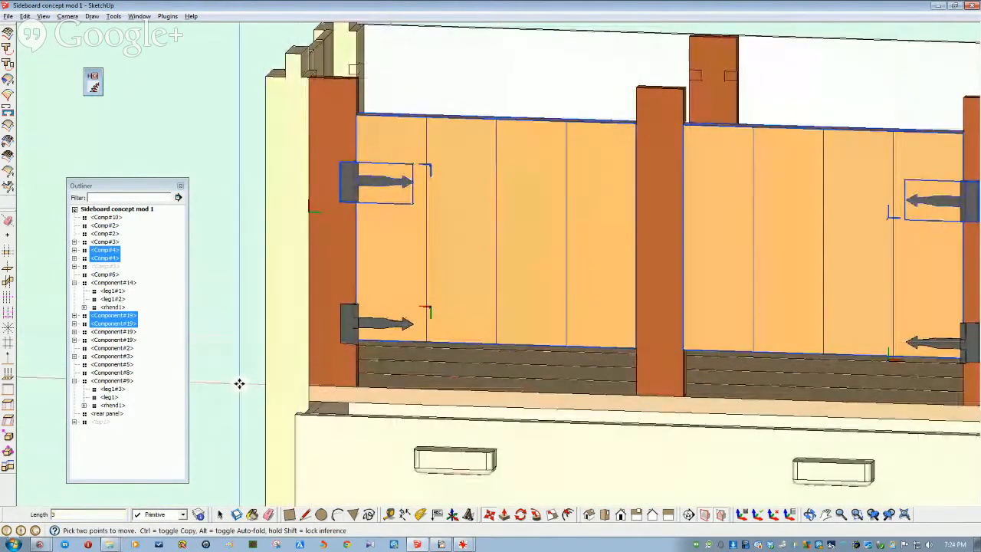
{"action": "type", "text": "2.5"}
{"action": "key", "text": "Return"}
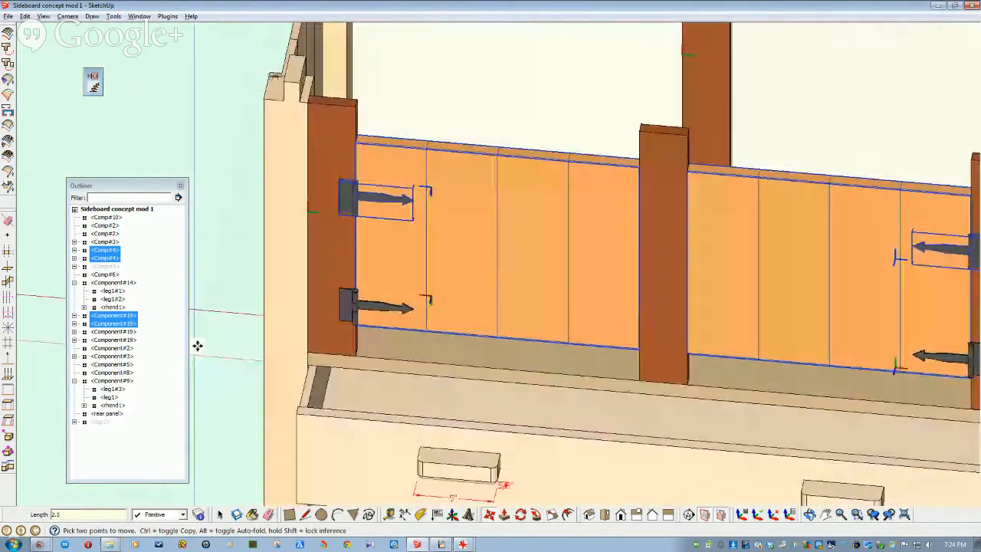
{"action": "key", "text": "space"}
{"action": "left_click", "coordinate": [232, 234]}
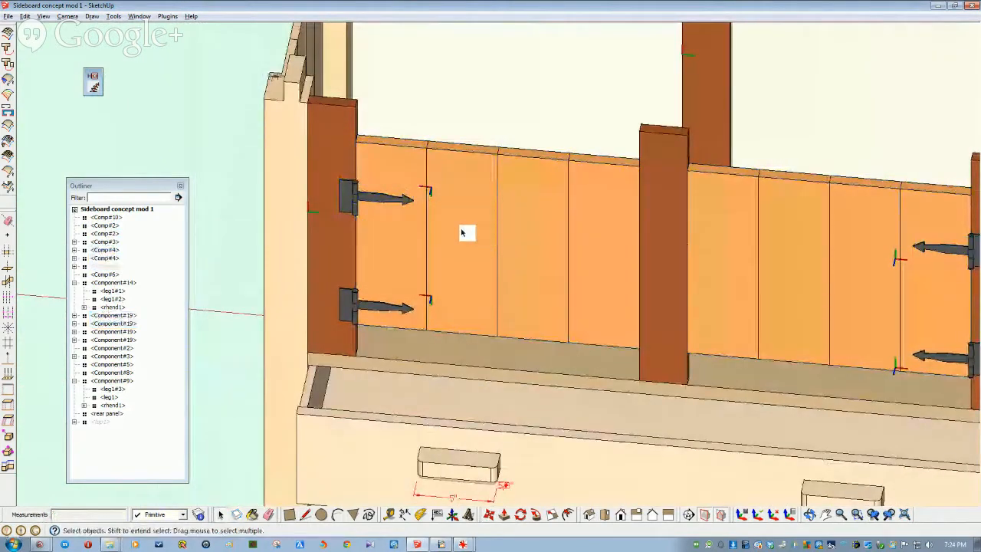
Open the left door, Comp#4, and draw a rectangle over the top edges of its four planks.
{"action": "left_click", "coordinate": [377, 199]}
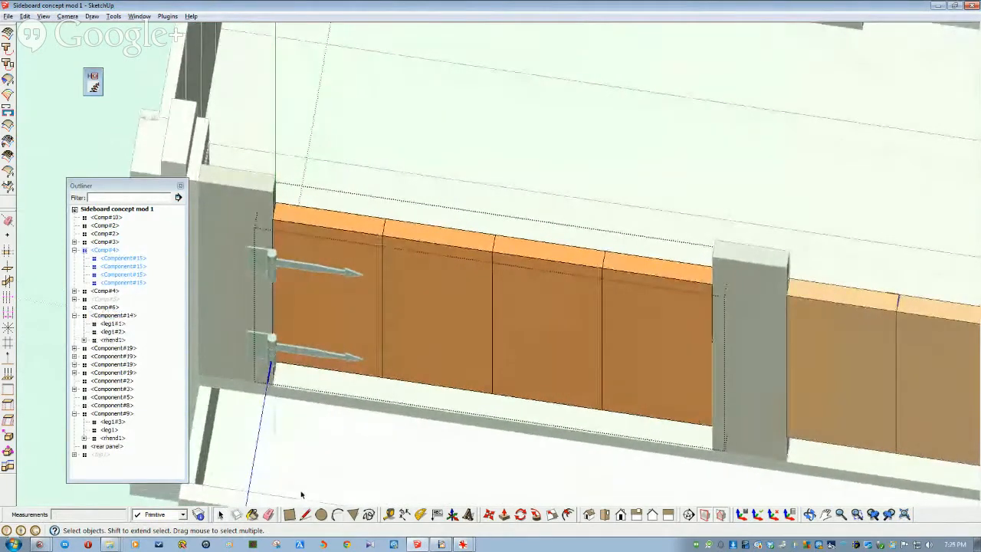
{"action": "left_click", "coordinate": [290, 515]}
{"action": "scroll", "coordinate": [307, 355], "scroll_direction": "up", "scroll_amount": 3}
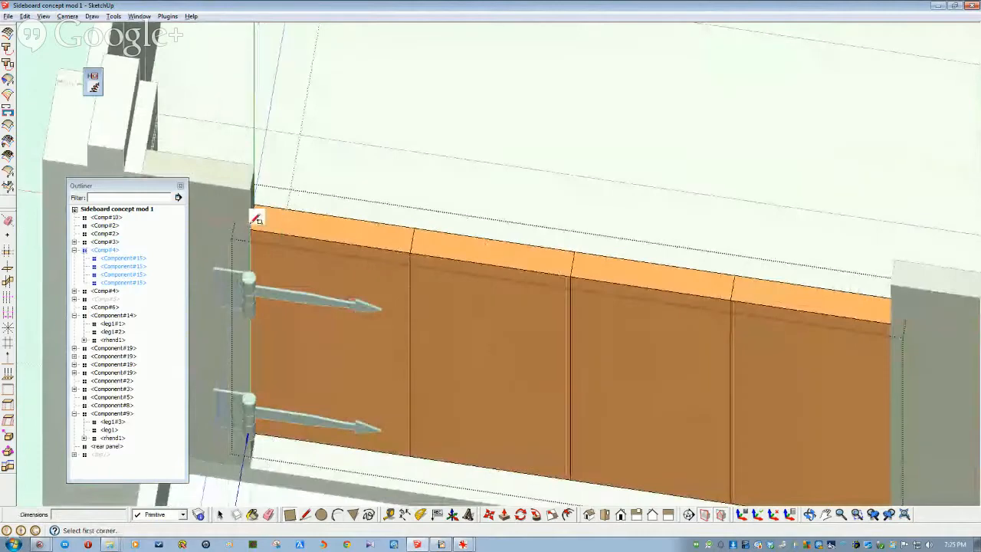
{"action": "left_click", "coordinate": [258, 225]}
{"action": "middle_click_drag", "start_coordinate": [340, 219], "coordinate": [539, 225]}
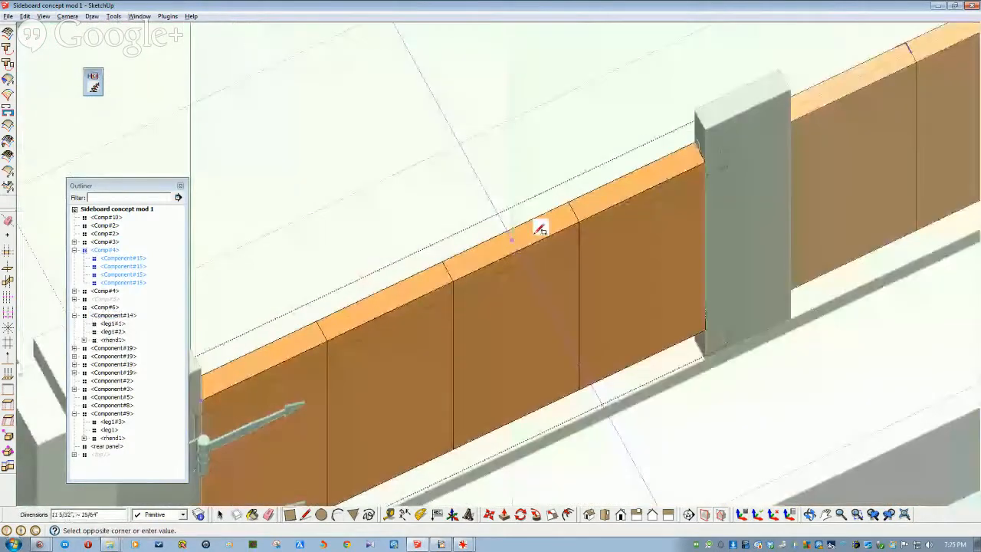
{"action": "left_click", "coordinate": [688, 151]}
{"action": "key", "text": "space"}
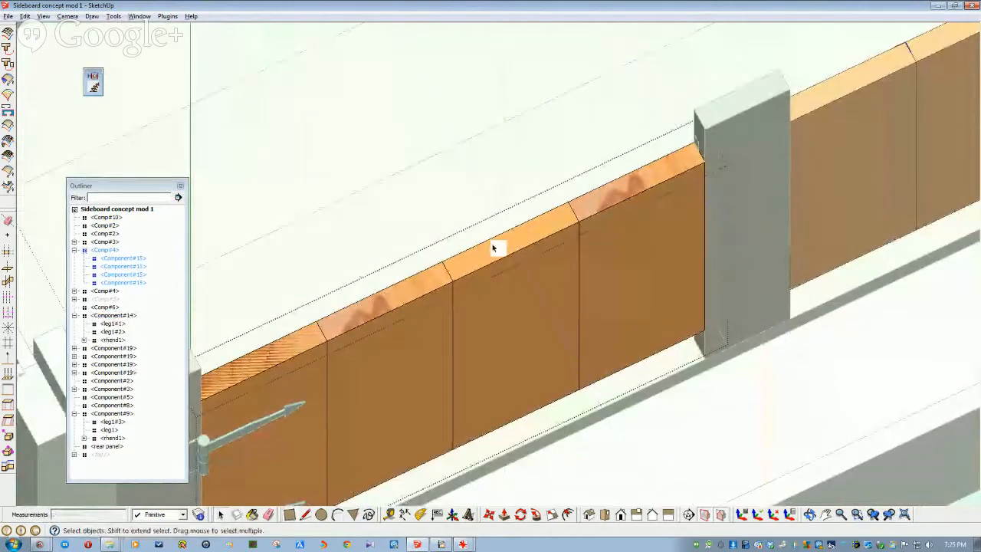
{"action": "double_click", "coordinate": [493, 248]}
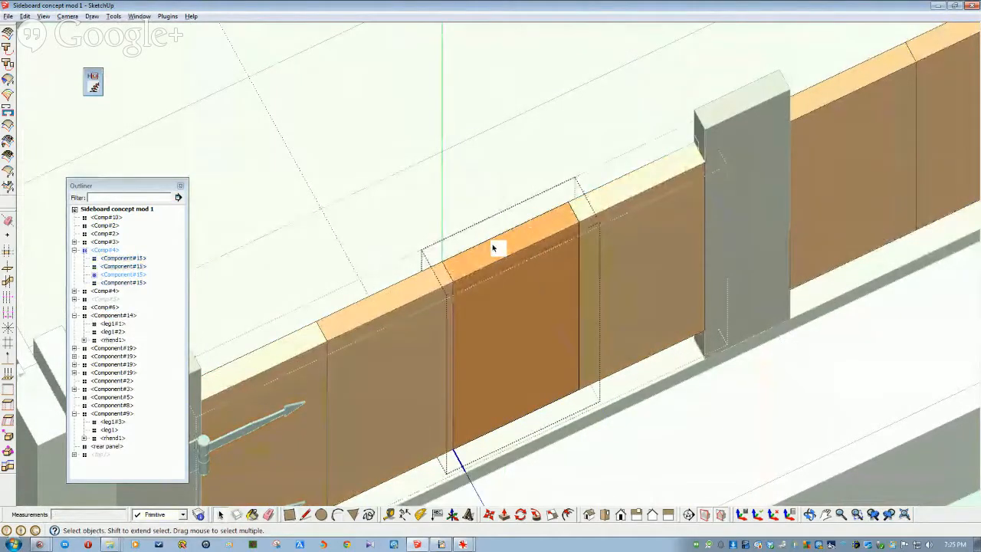
{"action": "left_click", "coordinate": [389, 301]}
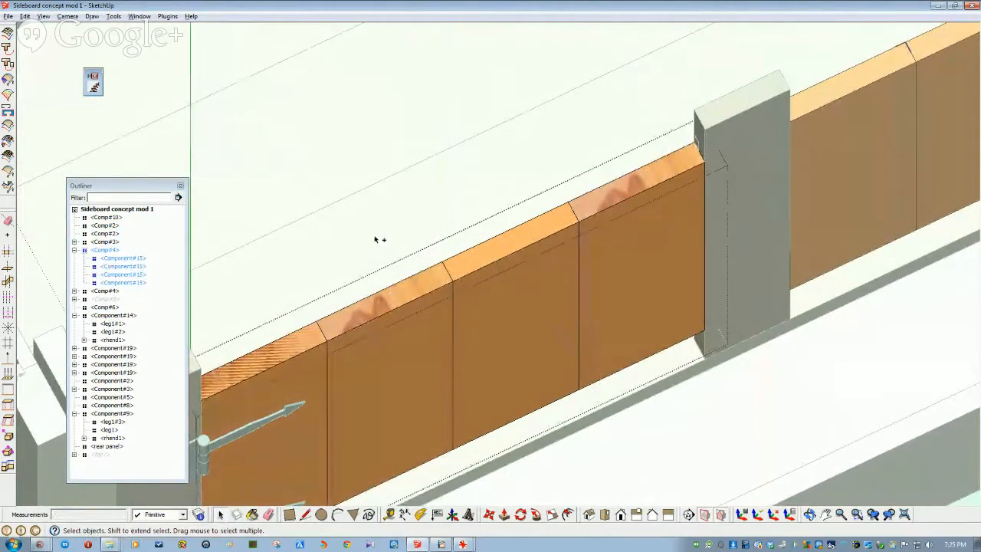
{"action": "key", "text": "ctrl+z"}
{"action": "left_click", "coordinate": [371, 308]}
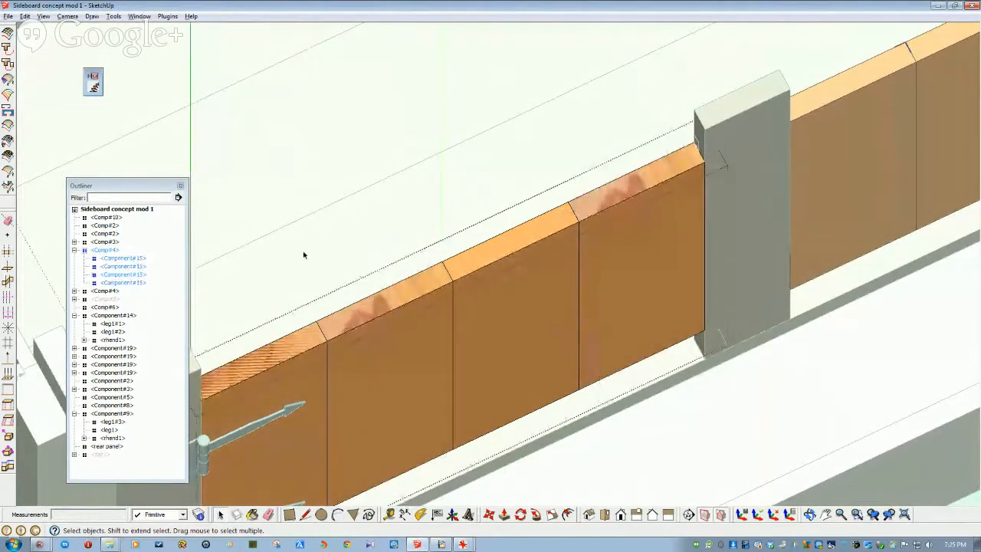
Draw a 17 3/4" by 3/4" rectangle corner to corner across the top of the left door's planks.
{"action": "middle_click_drag", "start_coordinate": [302, 253], "coordinate": [307, 217]}
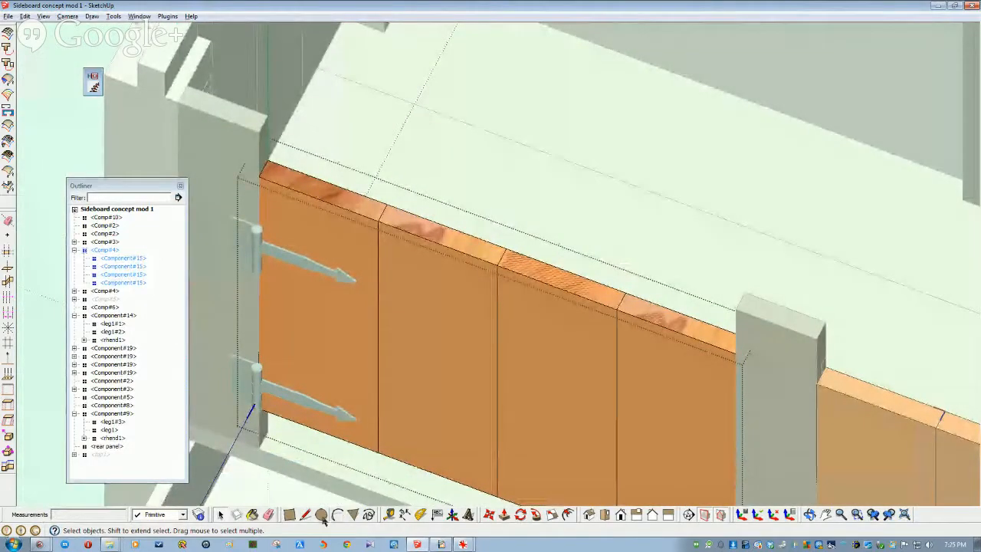
{"action": "left_click", "coordinate": [290, 514]}
{"action": "left_click", "coordinate": [259, 175]}
{"action": "middle_click_drag", "start_coordinate": [666, 328], "coordinate": [699, 327]}
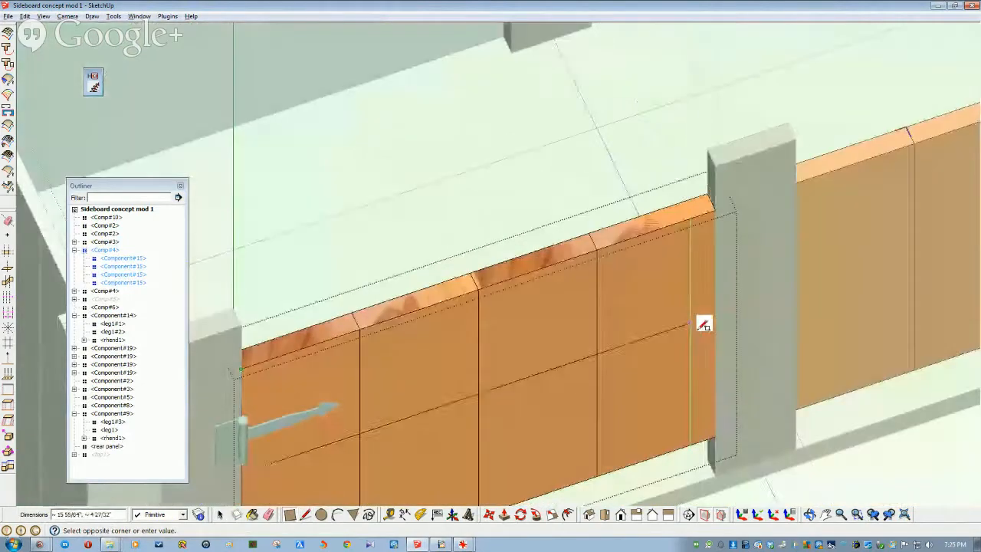
{"action": "left_click", "coordinate": [712, 187]}
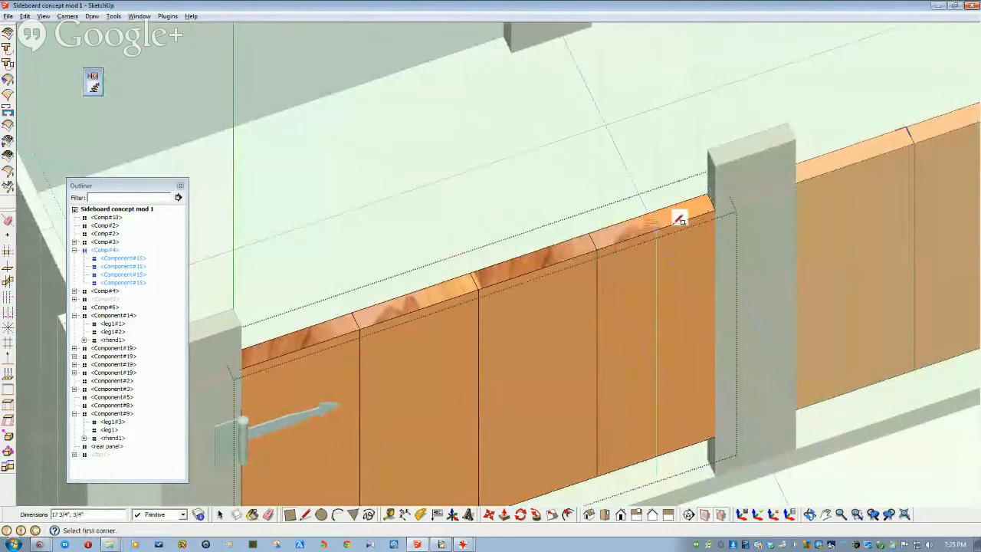
{"action": "key", "text": "space"}
{"action": "left_click", "coordinate": [647, 230]}
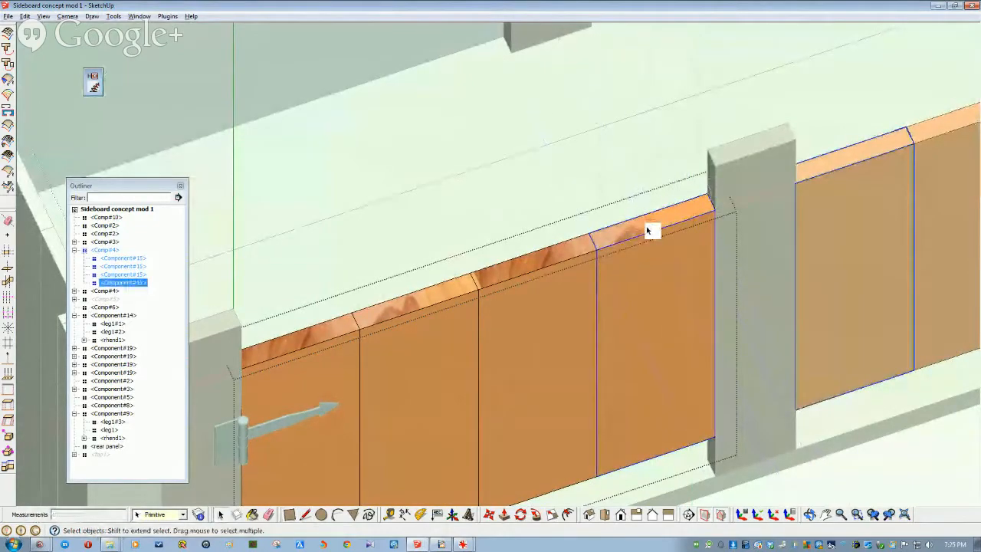
{"action": "left_click", "coordinate": [559, 254]}
{"action": "left_click", "coordinate": [414, 230]}
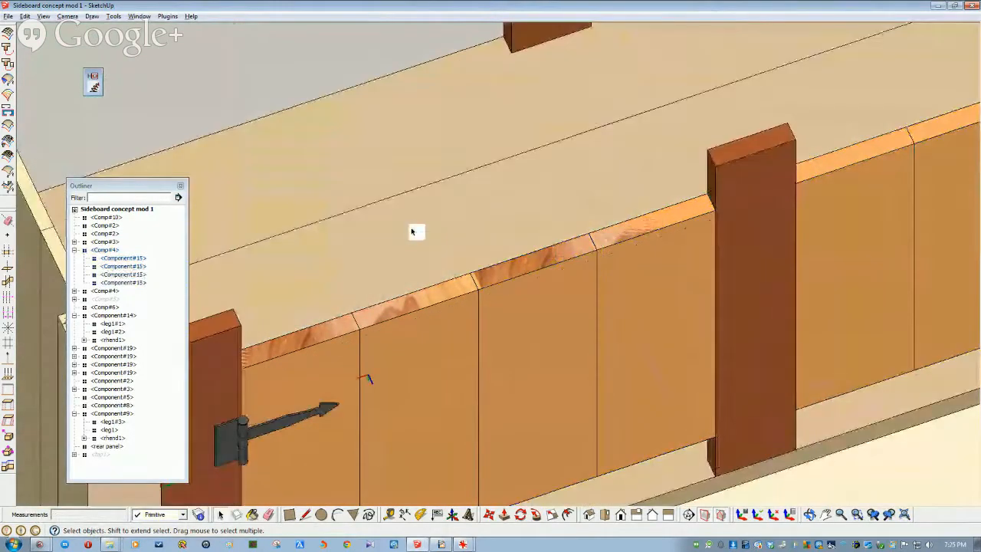
Reopen the left door and draw a rectangle above its planks, spanning the top inner corners of the two adjacent supports.
{"action": "double_click", "coordinate": [366, 323]}
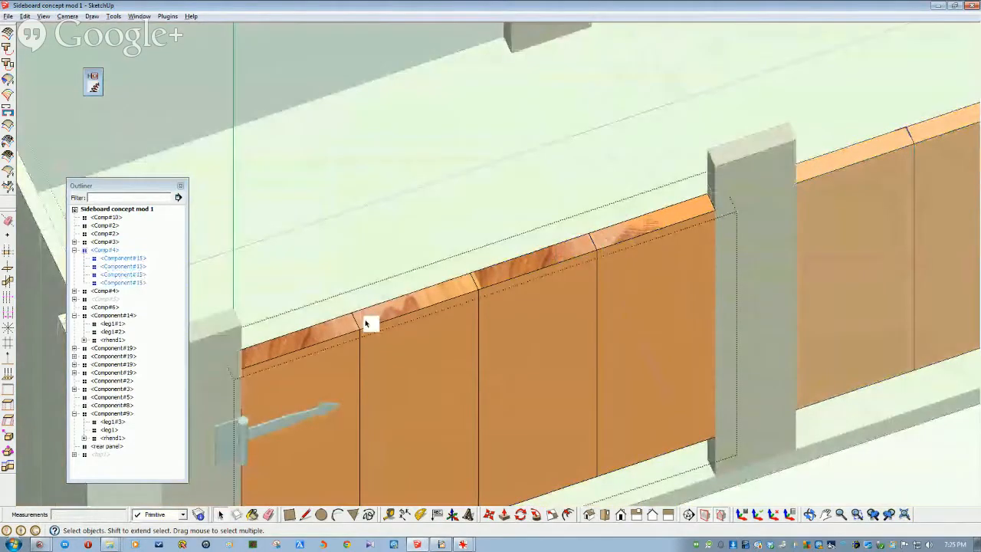
{"action": "left_click", "coordinate": [335, 328]}
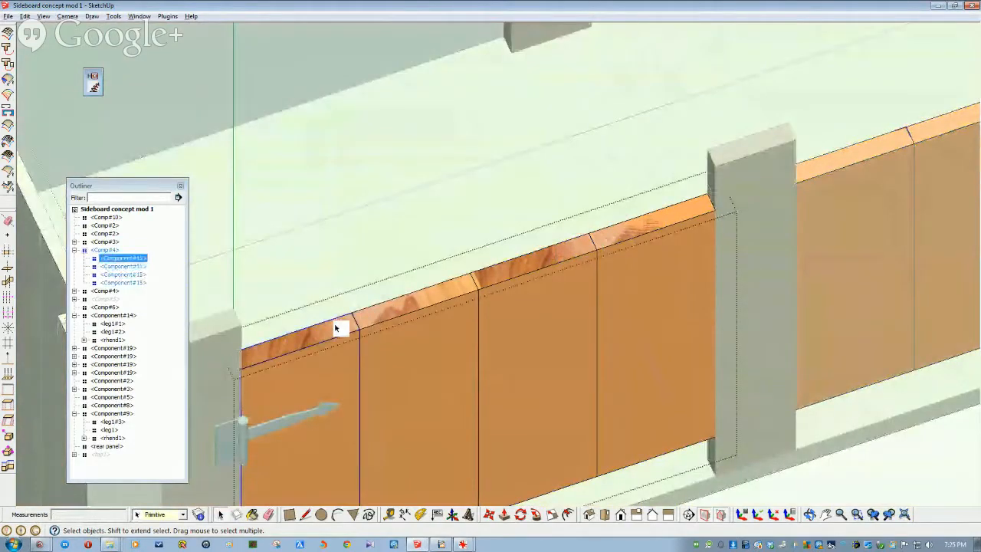
{"action": "middle_click_drag", "start_coordinate": [335, 328], "coordinate": [237, 285]}
{"action": "left_click", "coordinate": [112, 250]}
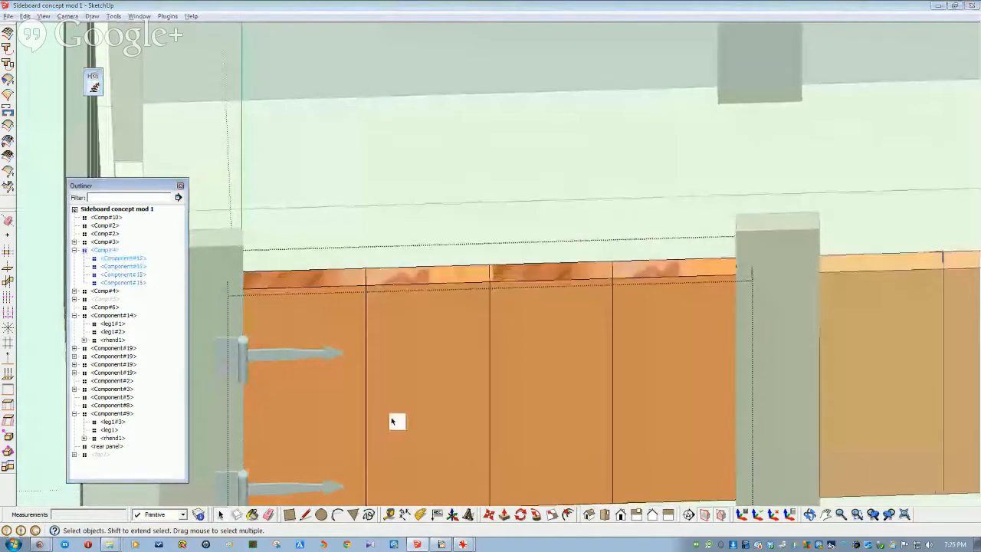
{"action": "middle_click_drag", "start_coordinate": [393, 418], "coordinate": [391, 429]}
{"action": "left_click", "coordinate": [289, 515]}
{"action": "middle_click_drag", "start_coordinate": [271, 387], "coordinate": [269, 274]}
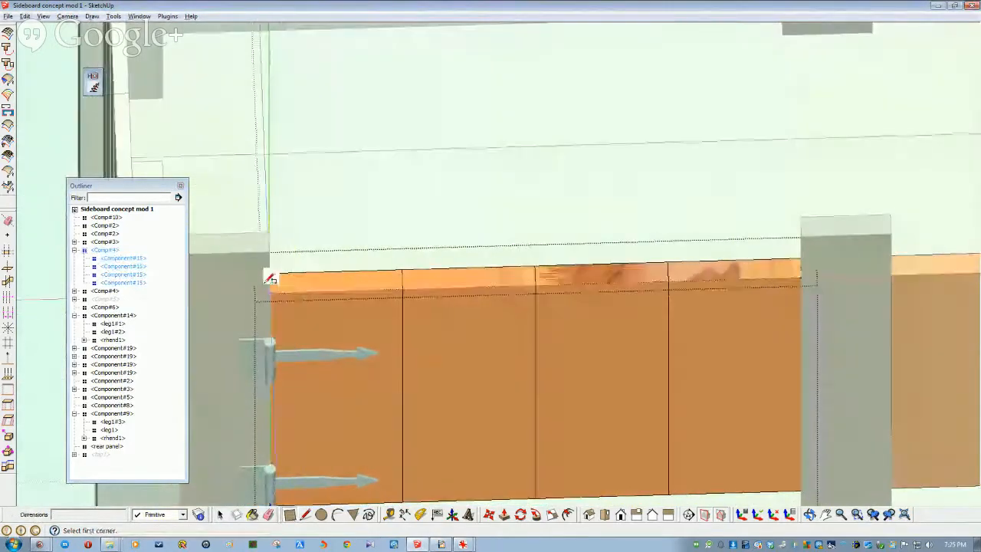
{"action": "left_click", "coordinate": [270, 251]}
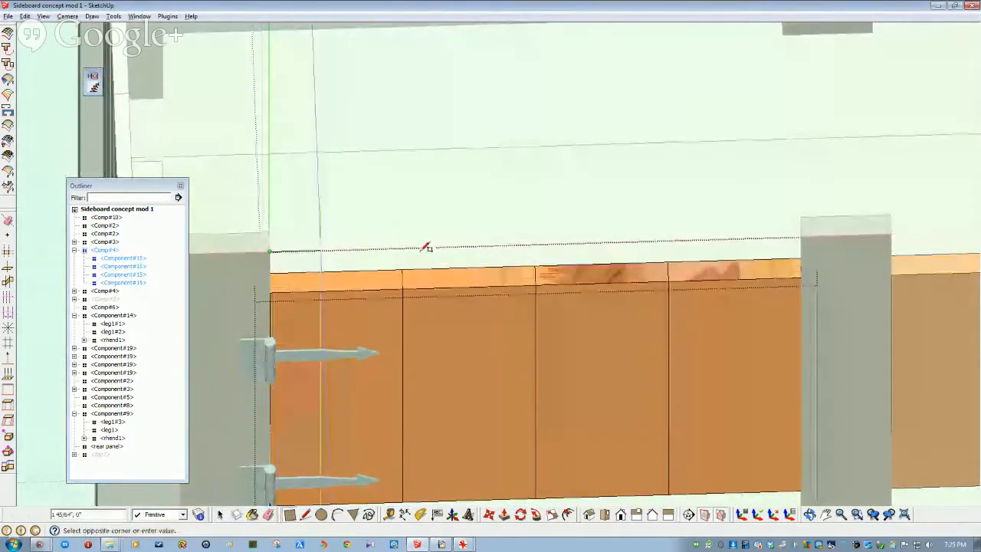
{"action": "left_click", "coordinate": [807, 214]}
Make the new rectangular face above the planks a component inside the left door, replacing the selection with it.
{"action": "key", "text": "space"}
{"action": "left_click", "coordinate": [474, 243]}
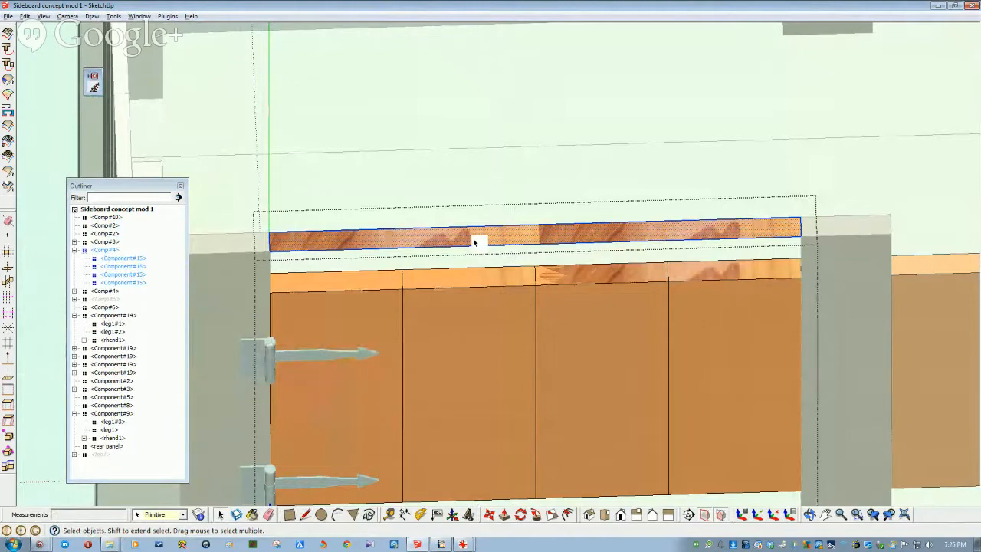
{"action": "right_click", "coordinate": [473, 243]}
{"action": "left_click", "coordinate": [505, 322]}
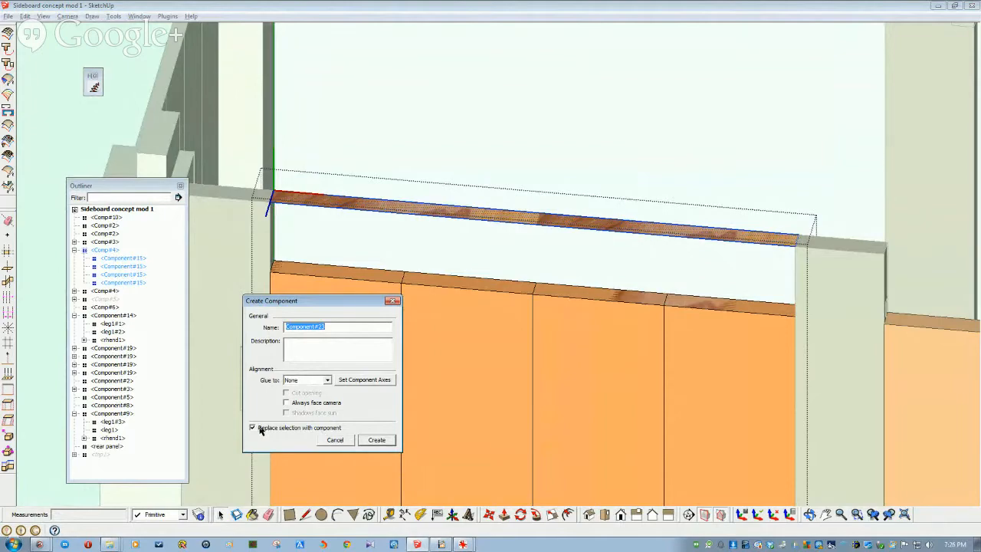
{"action": "left_click", "coordinate": [376, 441]}
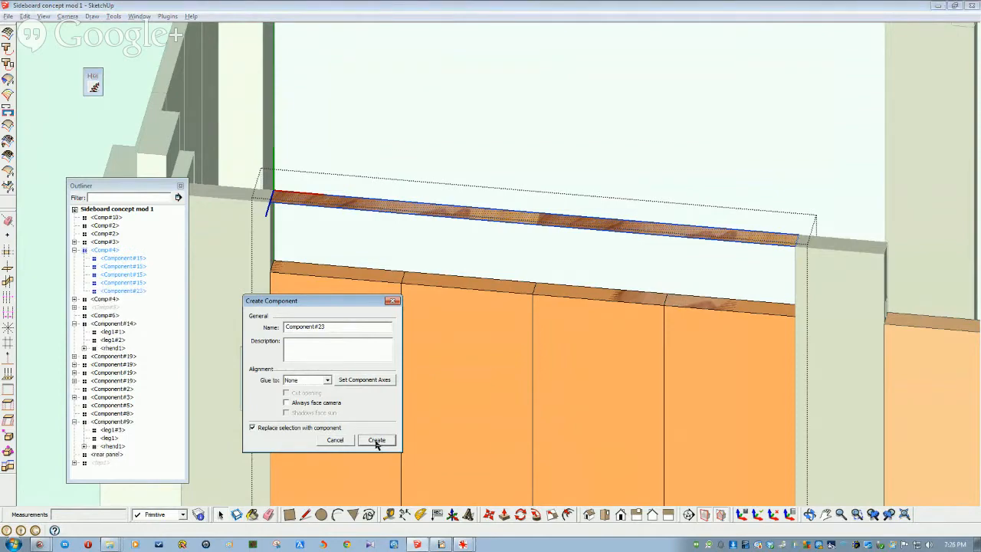
{"action": "left_click", "coordinate": [143, 290]}
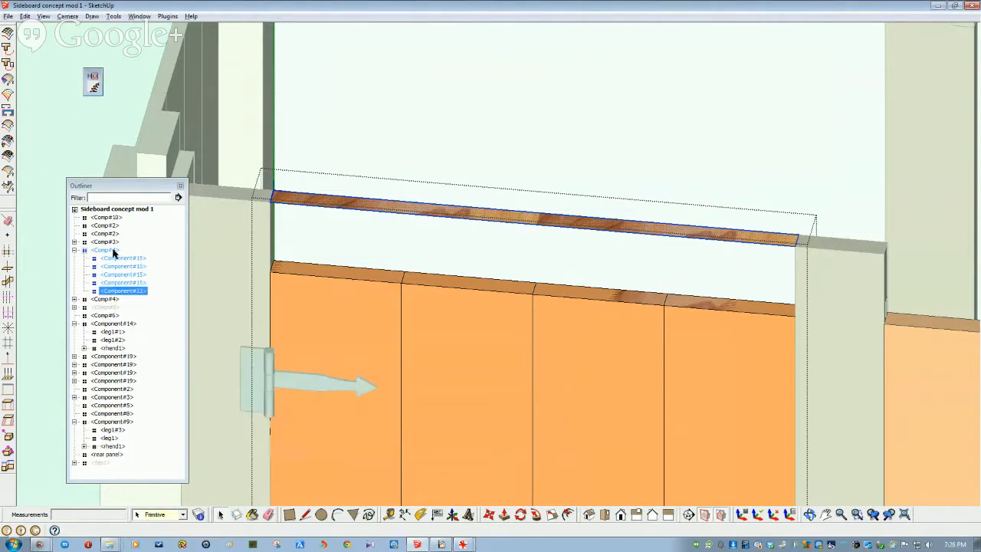
Open the new rectangle component and push/pull its face down to the tops of the left door's planks, forming a top rail.
{"action": "scroll", "coordinate": [151, 268], "scroll_direction": "down", "scroll_amount": 6}
{"action": "scroll", "coordinate": [538, 386], "scroll_direction": "up", "scroll_amount": 4}
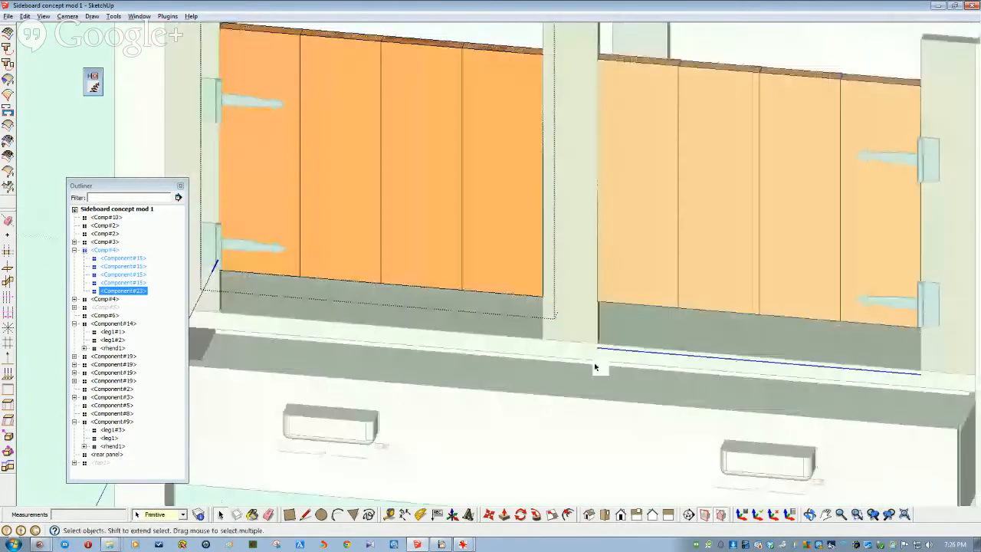
{"action": "scroll", "coordinate": [595, 368], "scroll_direction": "up", "scroll_amount": 2}
{"action": "scroll", "coordinate": [687, 421], "scroll_direction": "down", "scroll_amount": 3}
{"action": "mouse_move", "coordinate": [407, 260]}
{"action": "middle_mouse_down"}
{"action": "mouse_move", "coordinate": [394, 315]}
{"action": "mouse_move", "coordinate": [421, 258]}
{"action": "mouse_move", "coordinate": [399, 266]}
{"action": "mouse_move", "coordinate": [391, 294]}
{"action": "mouse_move", "coordinate": [403, 373]}
{"action": "middle_mouse_up"}
{"action": "double_click", "coordinate": [399, 266]}
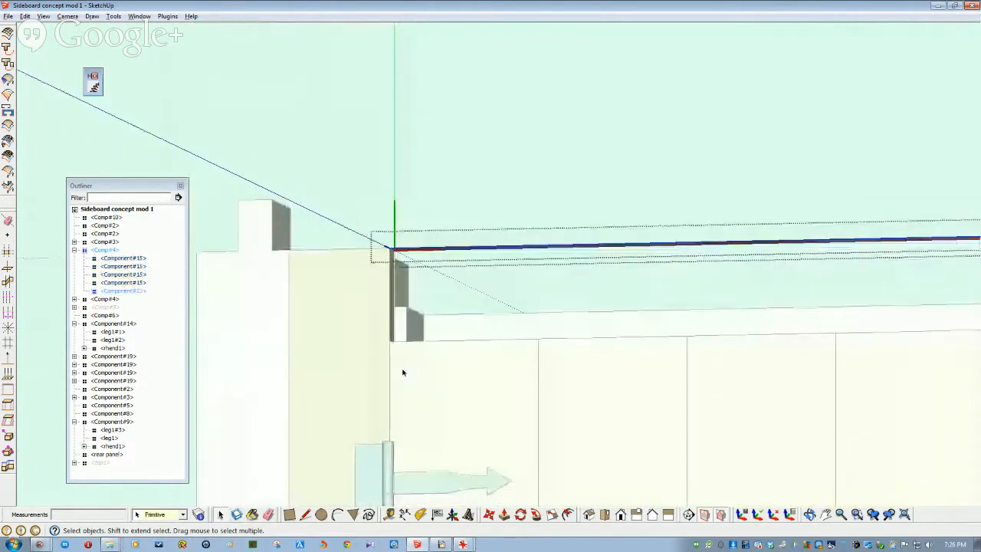
{"action": "left_click", "coordinate": [504, 514]}
{"action": "middle_click_drag", "start_coordinate": [389, 256], "coordinate": [409, 284]}
{"action": "left_click_drag", "start_coordinate": [409, 284], "coordinate": [335, 428]}
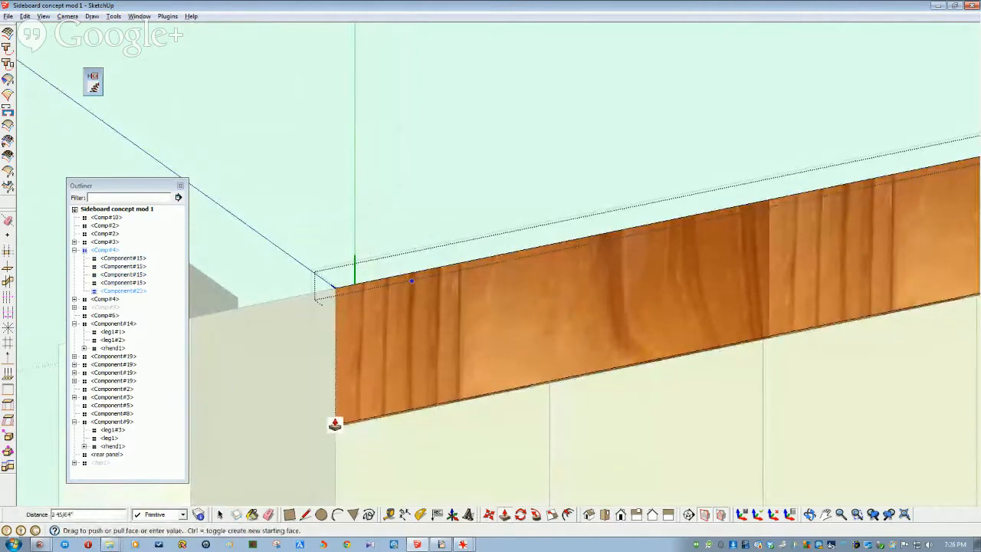
{"action": "middle_click_drag", "start_coordinate": [334, 428], "coordinate": [356, 403]}
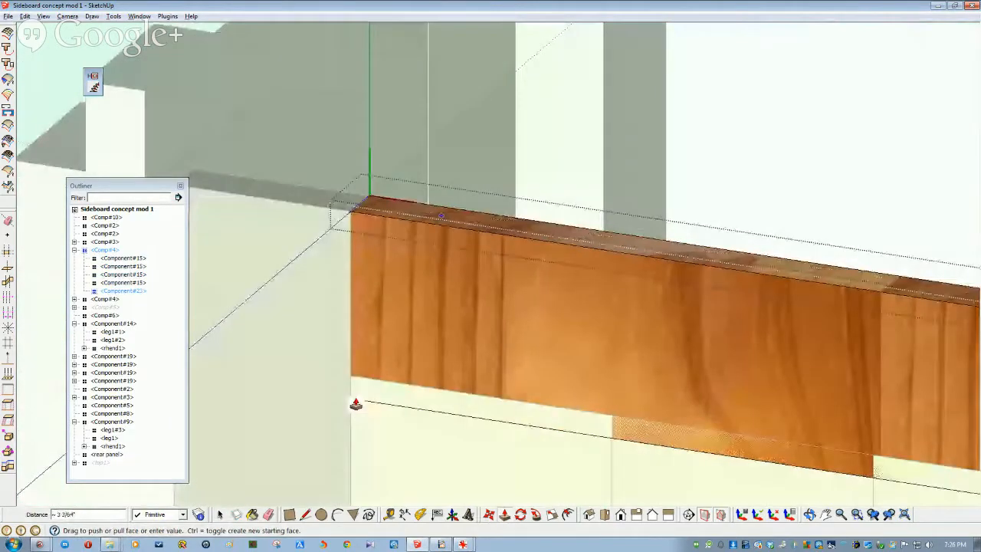
{"action": "left_click", "coordinate": [354, 378]}
{"action": "middle_click_drag", "start_coordinate": [361, 367], "coordinate": [348, 391]}
{"action": "left_click", "coordinate": [358, 387]}
{"action": "left_click", "coordinate": [348, 391]}
{"action": "scroll", "coordinate": [341, 403], "scroll_direction": "down", "scroll_amount": 6}
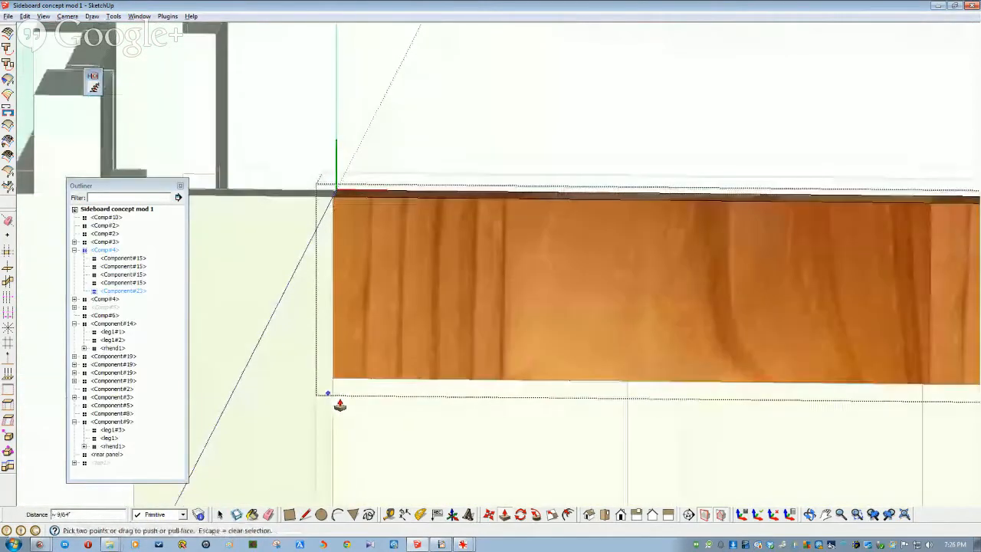
{"action": "middle_click_drag", "start_coordinate": [349, 400], "coordinate": [470, 437]}
{"action": "key", "text": "space"}
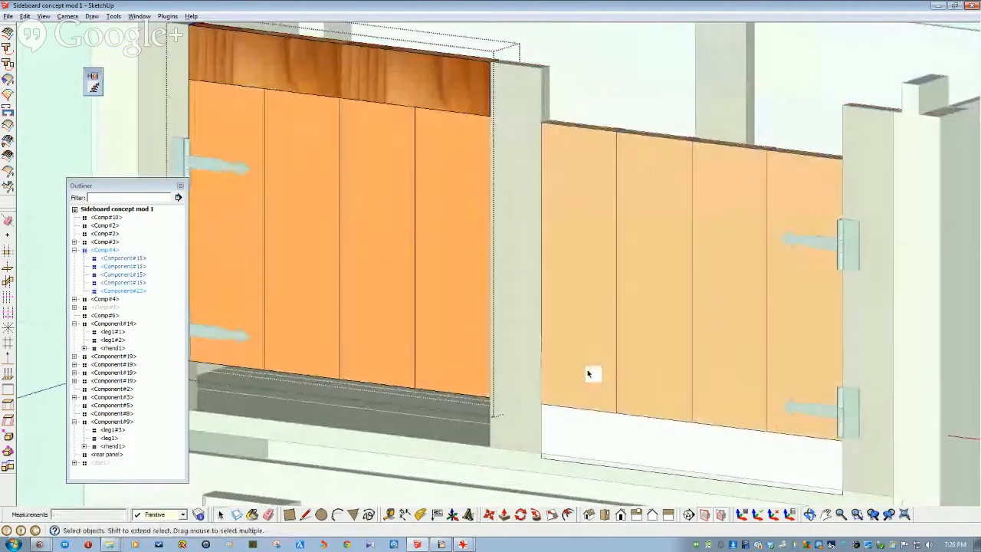
{"action": "left_click", "coordinate": [588, 427]}
Dimension the small vertical offset between the middle support's lower edge and the line just below it at the right door opening.
{"action": "middle_click_drag", "start_coordinate": [587, 427], "coordinate": [580, 401]}
{"action": "scroll", "coordinate": [585, 397], "scroll_direction": "down", "scroll_amount": 3}
{"action": "scroll", "coordinate": [580, 403], "scroll_direction": "up", "scroll_amount": 3}
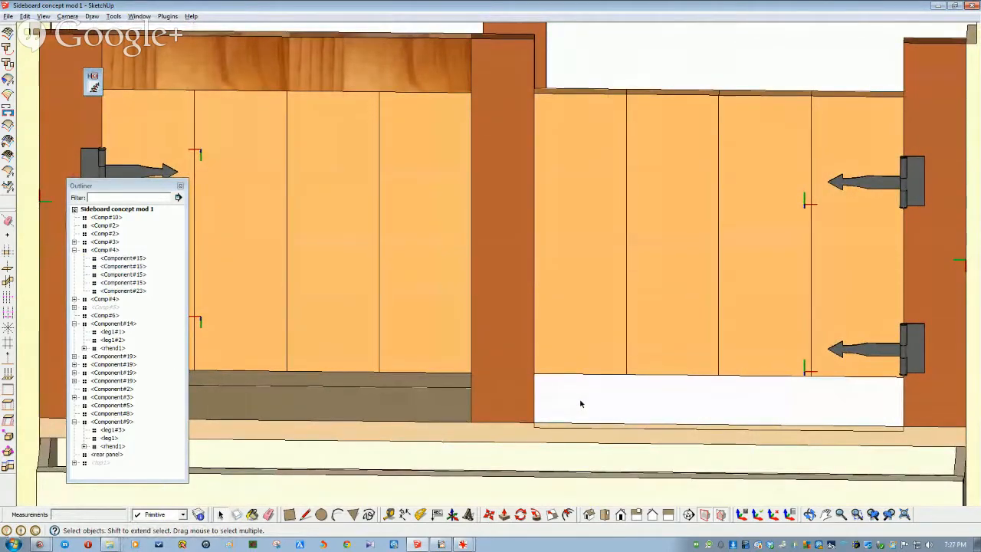
{"action": "scroll", "coordinate": [530, 375], "scroll_direction": "up", "scroll_amount": 4}
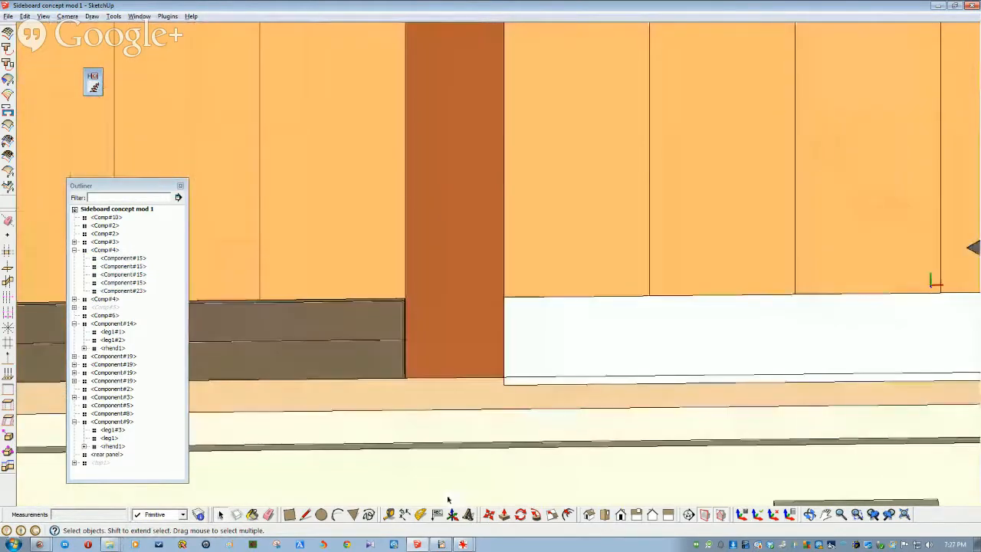
{"action": "left_click", "coordinate": [405, 514]}
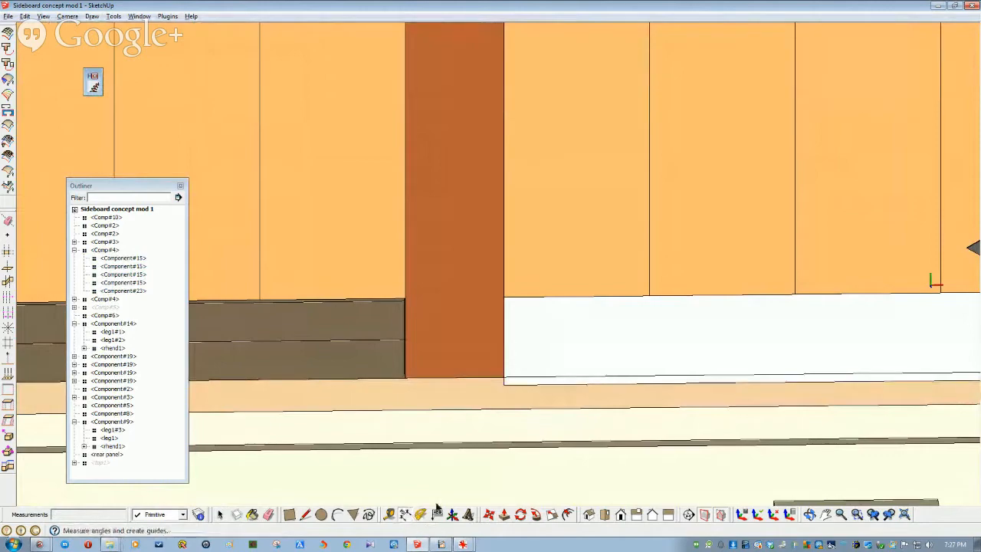
{"action": "left_click", "coordinate": [504, 390]}
{"action": "left_click", "coordinate": [474, 394]}
{"action": "key", "text": "space"}
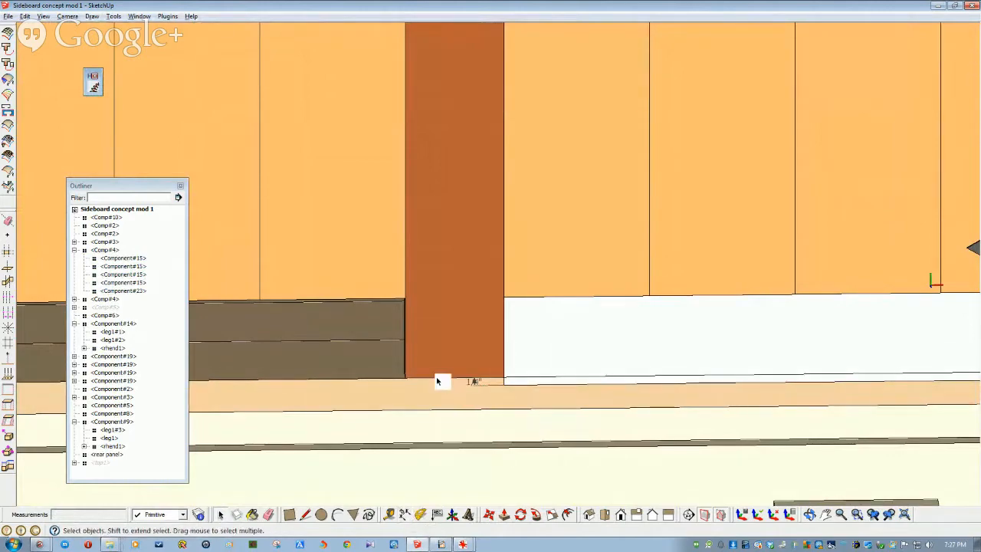
Open the left door's second plank for editing and try the Resize Board command on it.
{"action": "scroll", "coordinate": [333, 296], "scroll_direction": "down", "scroll_amount": 3}
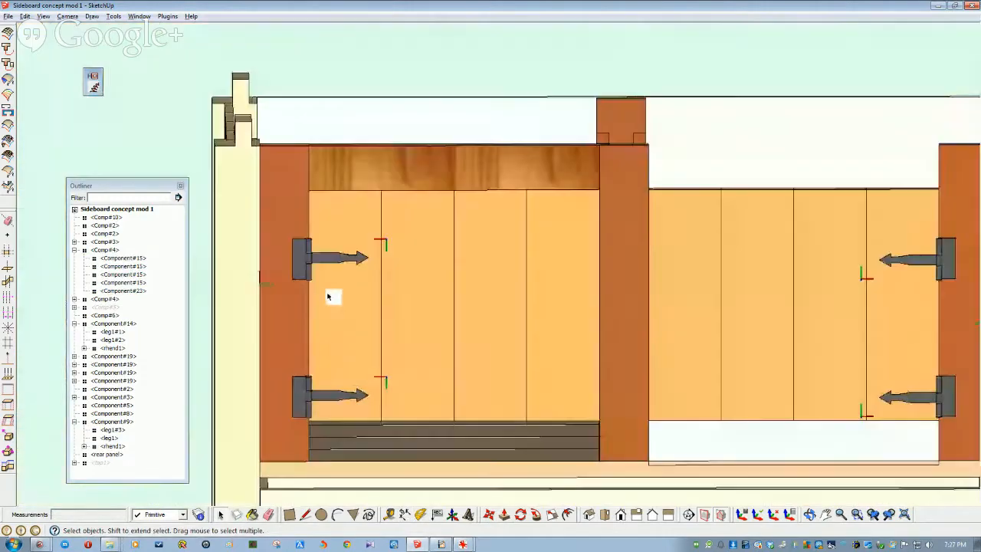
{"action": "double_click", "coordinate": [424, 306]}
{"action": "left_click", "coordinate": [422, 306]}
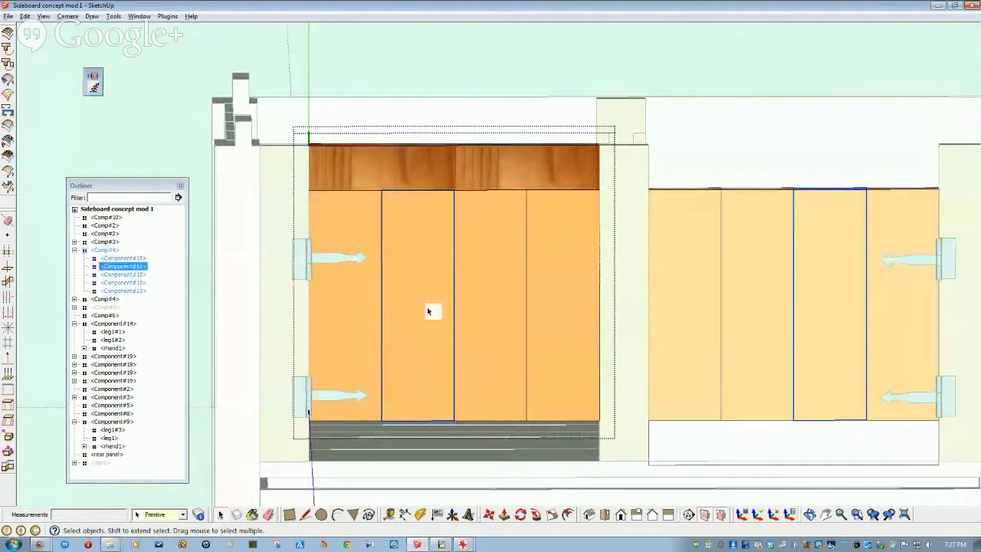
{"action": "double_click", "coordinate": [433, 311]}
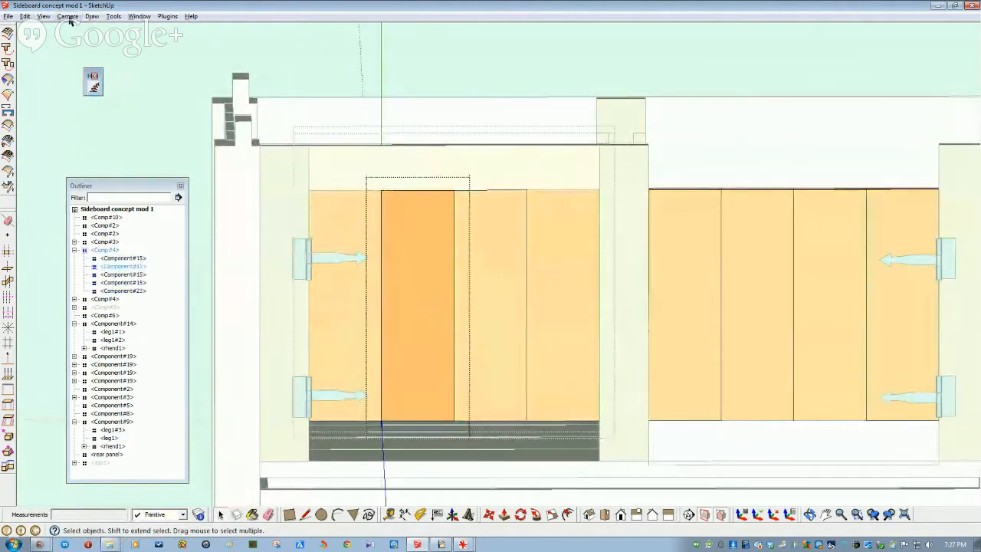
{"action": "left_click", "coordinate": [91, 17]}
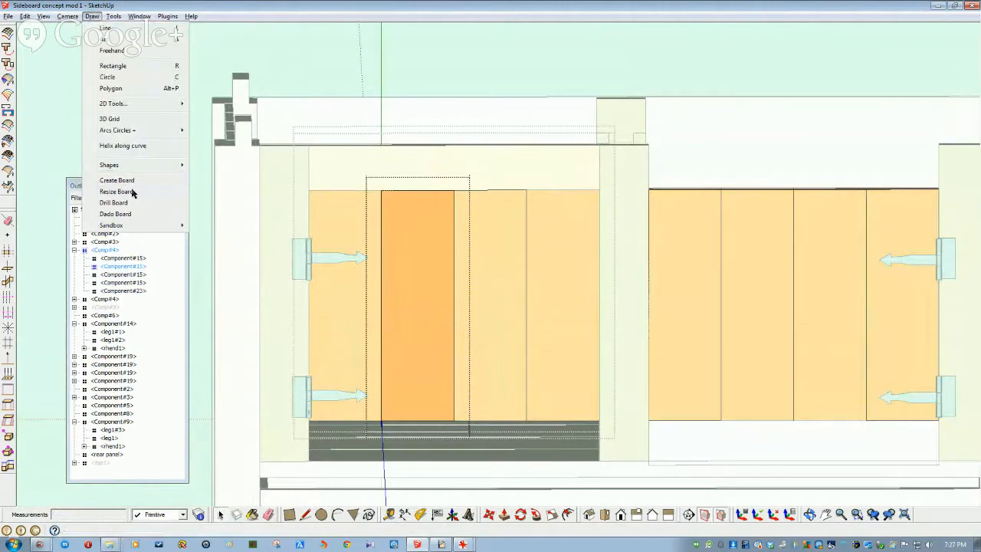
{"action": "left_click", "coordinate": [131, 191]}
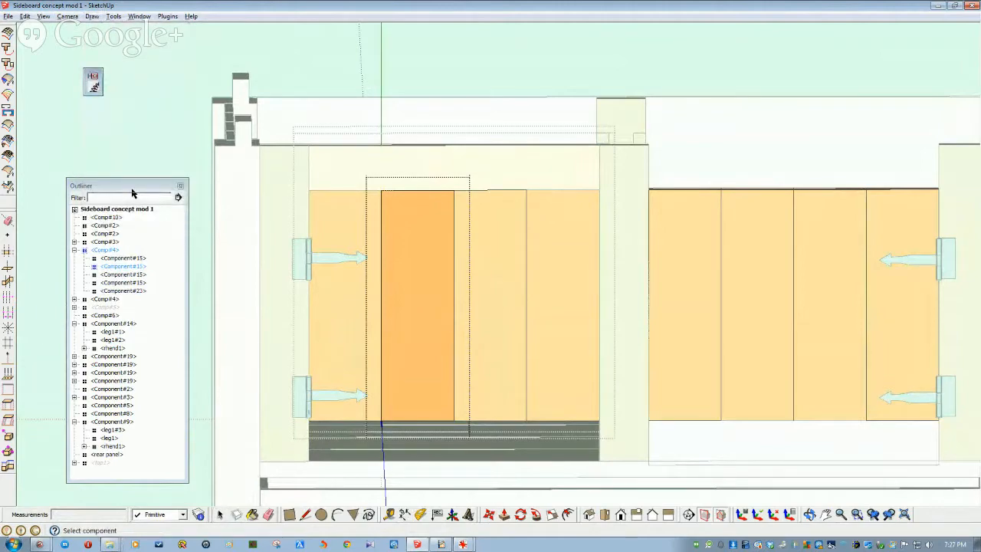
{"action": "left_click", "coordinate": [440, 265]}
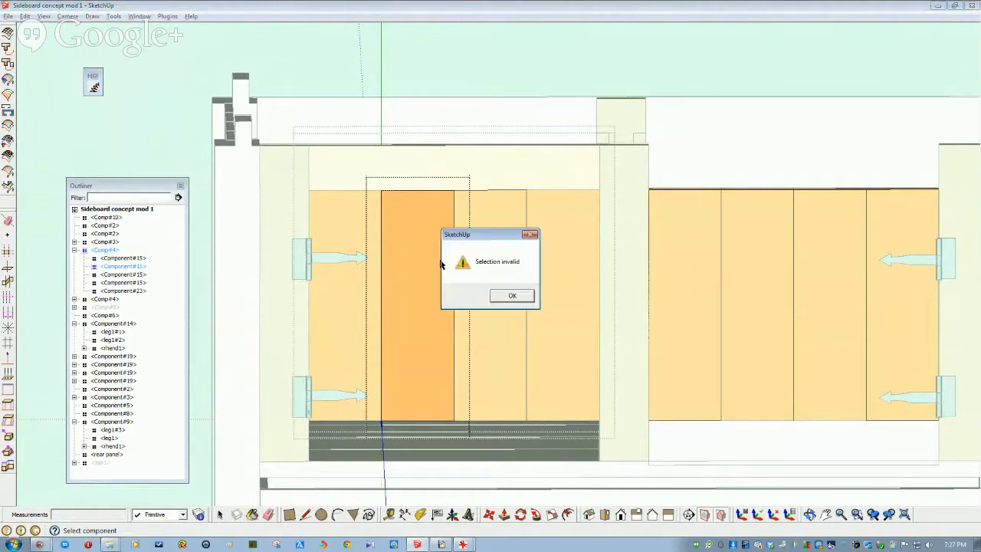
{"action": "left_click", "coordinate": [512, 296]}
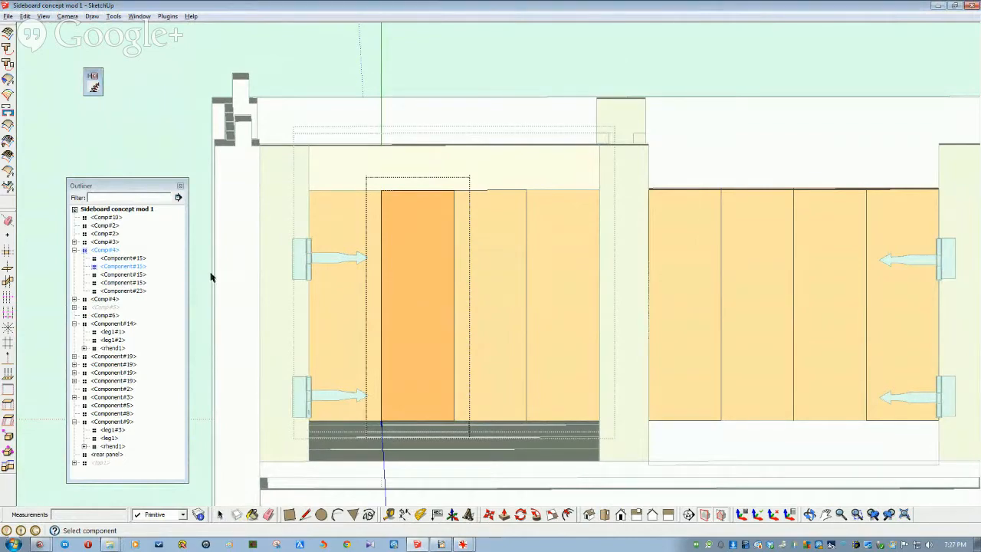
Select the second plank inside the left door, resize the board's 3rd dimension to 14", and close the door.
{"action": "left_click", "coordinate": [132, 266]}
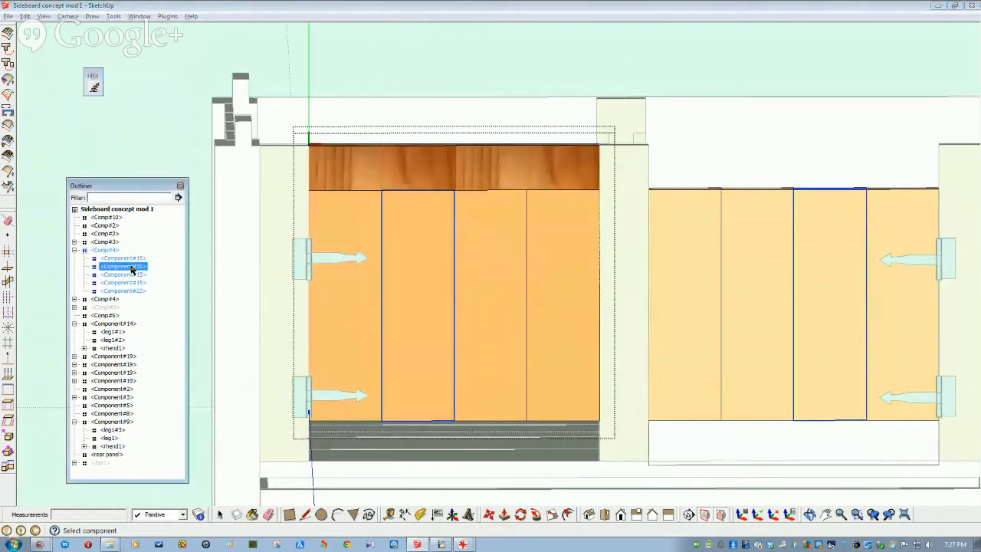
{"action": "left_click", "coordinate": [91, 16]}
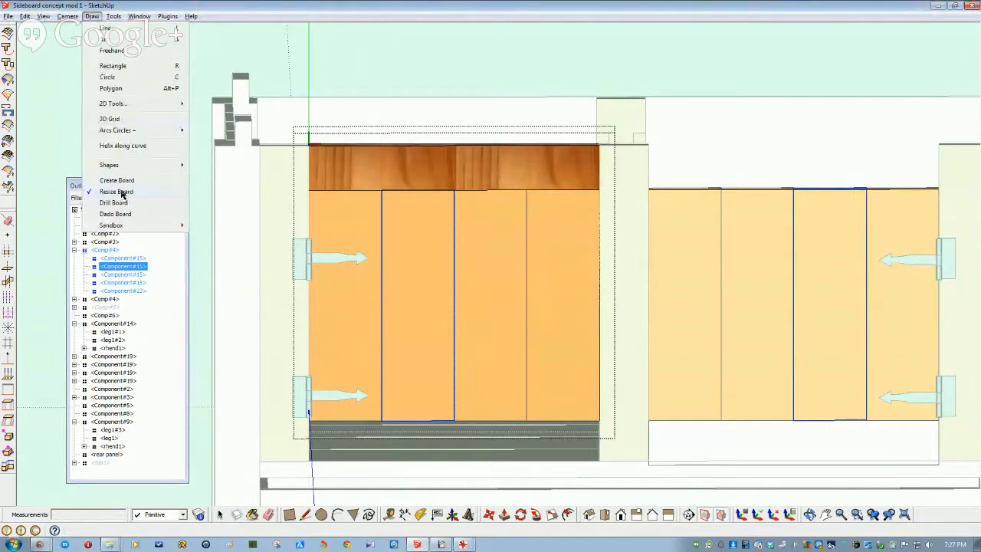
{"action": "left_click", "coordinate": [117, 192]}
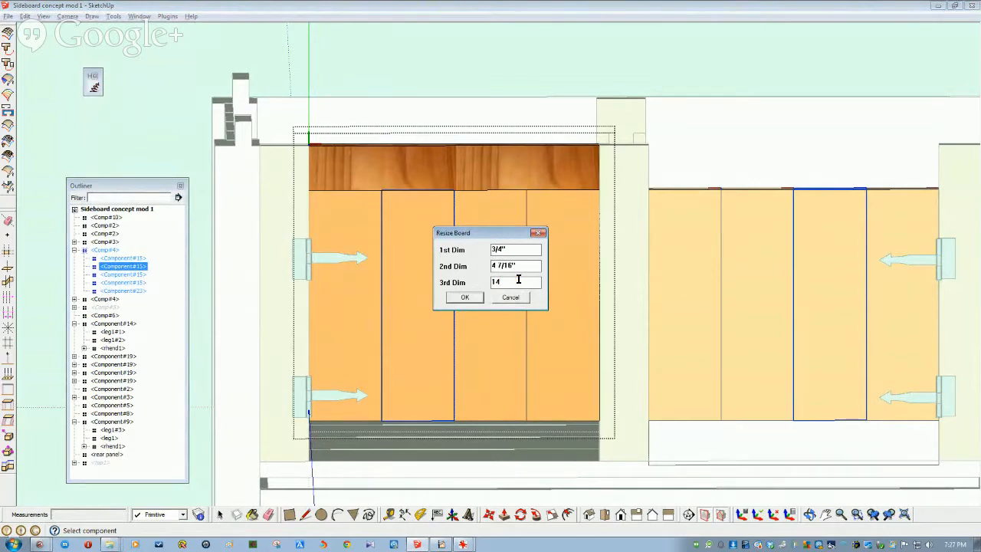
{"action": "left_click", "coordinate": [465, 298]}
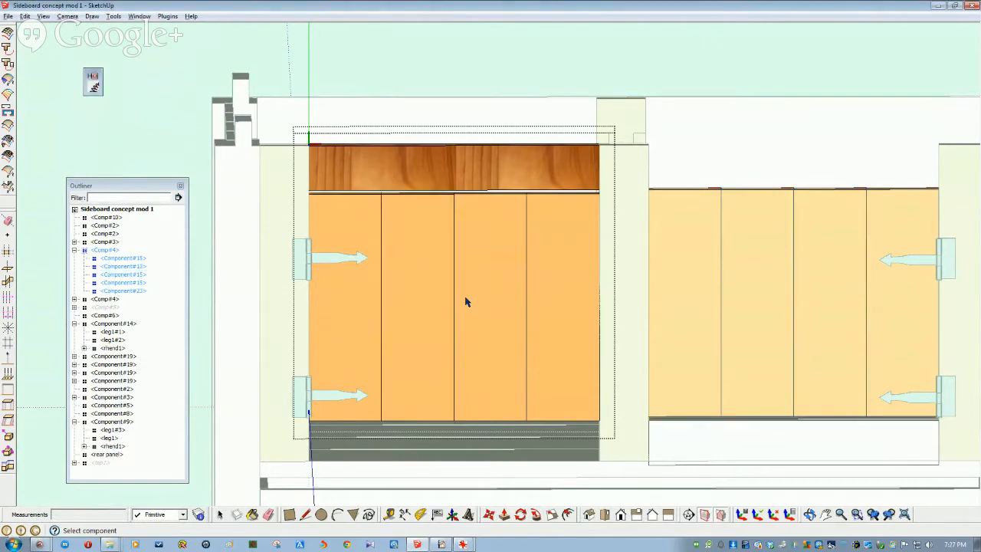
{"action": "middle_click_drag", "start_coordinate": [465, 297], "coordinate": [566, 274]}
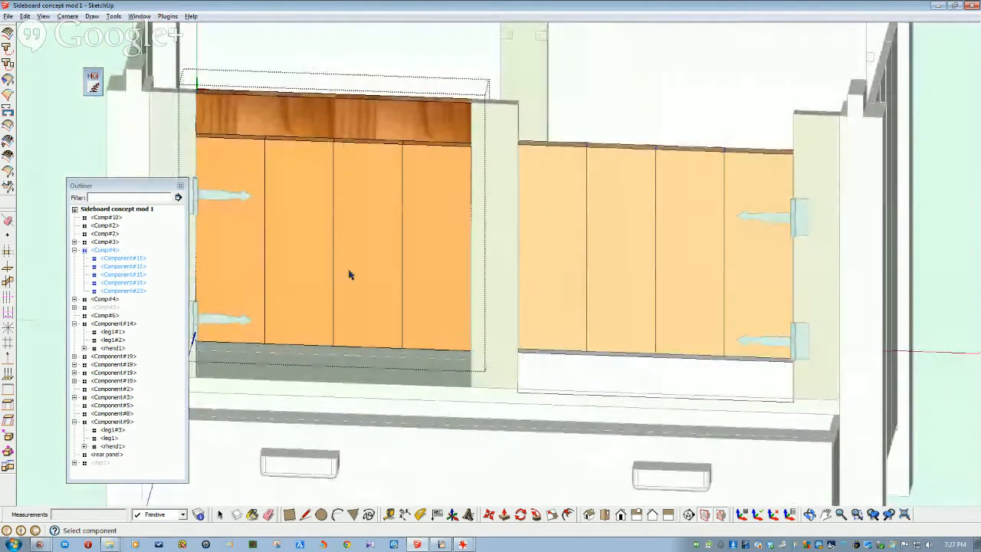
{"action": "left_click", "coordinate": [107, 250]}
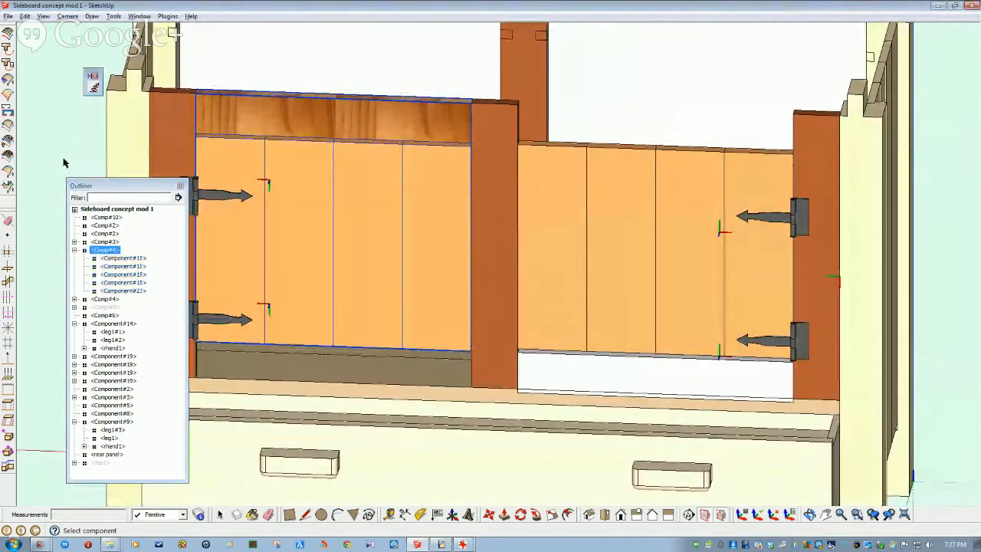
{"action": "scroll", "coordinate": [570, 302], "scroll_direction": "up", "scroll_amount": 4}
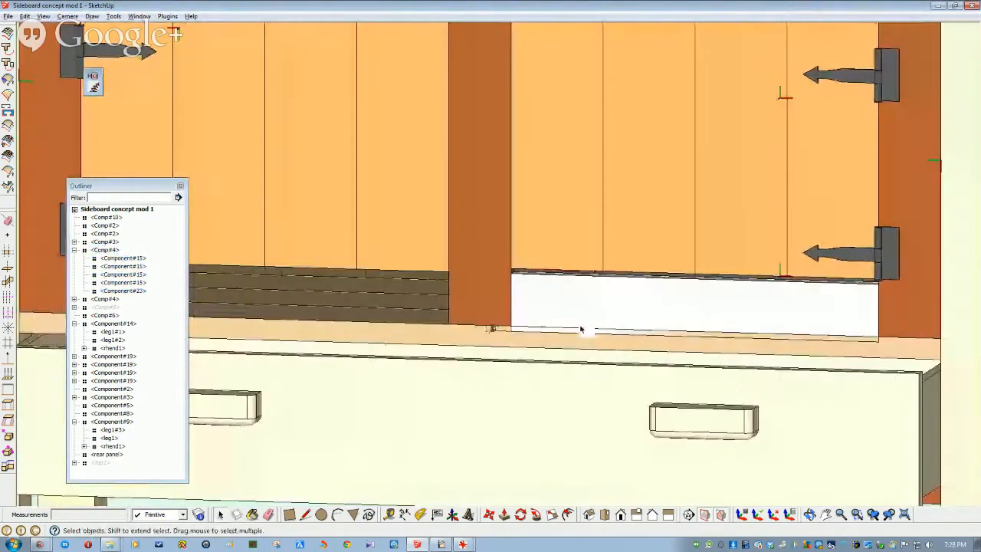
Open the right door for editing and move its bottom rail up 1/4" to meet the lower ends of the planks.
{"action": "double_click", "coordinate": [593, 287]}
{"action": "left_click", "coordinate": [587, 293]}
{"action": "scroll", "coordinate": [590, 310], "scroll_direction": "up", "scroll_amount": 3}
{"action": "scroll", "coordinate": [591, 310], "scroll_direction": "up", "scroll_amount": 2}
{"action": "middle_click_drag", "start_coordinate": [591, 310], "coordinate": [424, 314]}
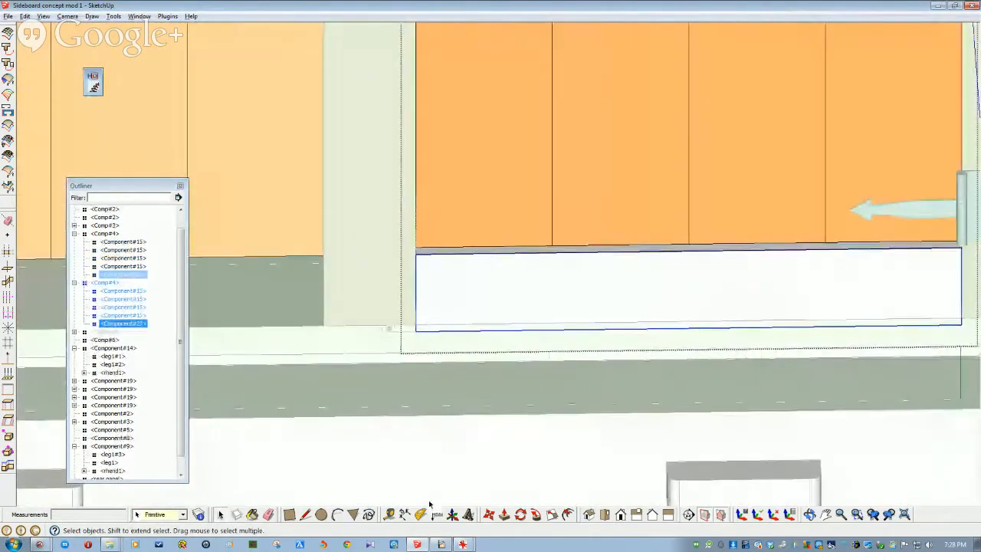
{"action": "left_click", "coordinate": [489, 515]}
{"action": "scroll", "coordinate": [490, 350], "scroll_direction": "up", "scroll_amount": 3}
{"action": "left_click", "coordinate": [489, 319]}
{"action": "left_click", "coordinate": [488, 310]}
{"action": "scroll", "coordinate": [479, 330], "scroll_direction": "down", "scroll_amount": 2}
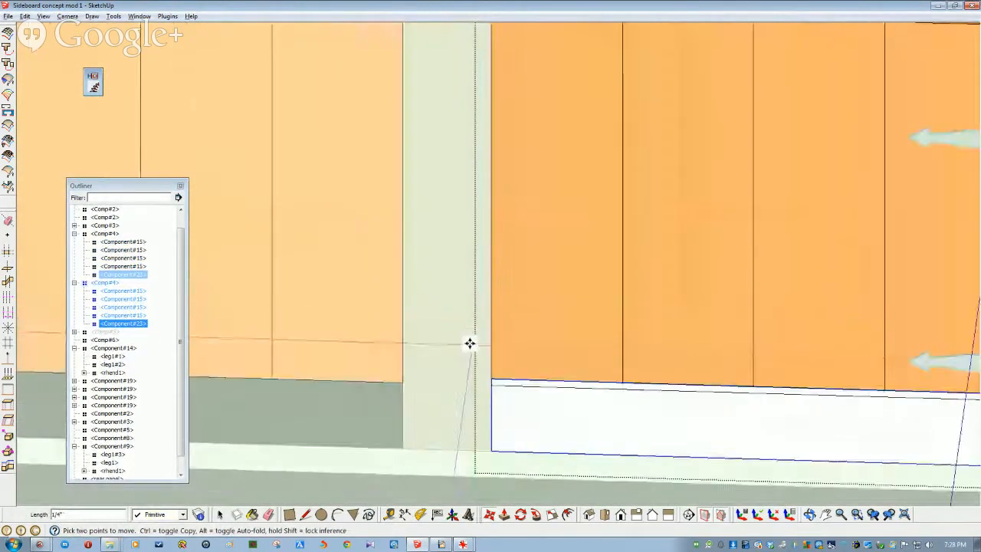
{"action": "scroll", "coordinate": [421, 345], "scroll_direction": "down", "scroll_amount": 5}
{"action": "key", "text": "space"}
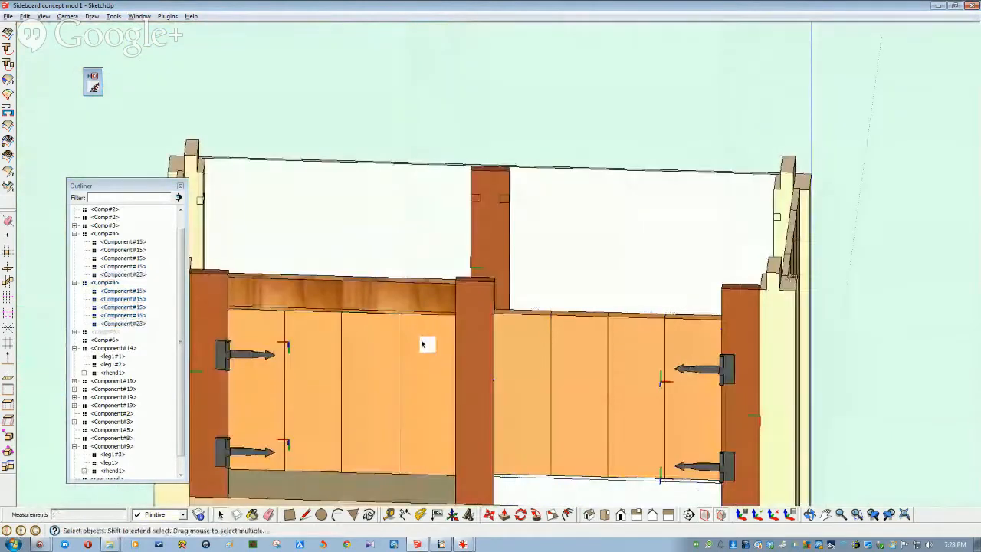
Open the left door for editing and try to move its four planks together.
{"action": "scroll", "coordinate": [390, 281], "scroll_direction": "up", "scroll_amount": 5}
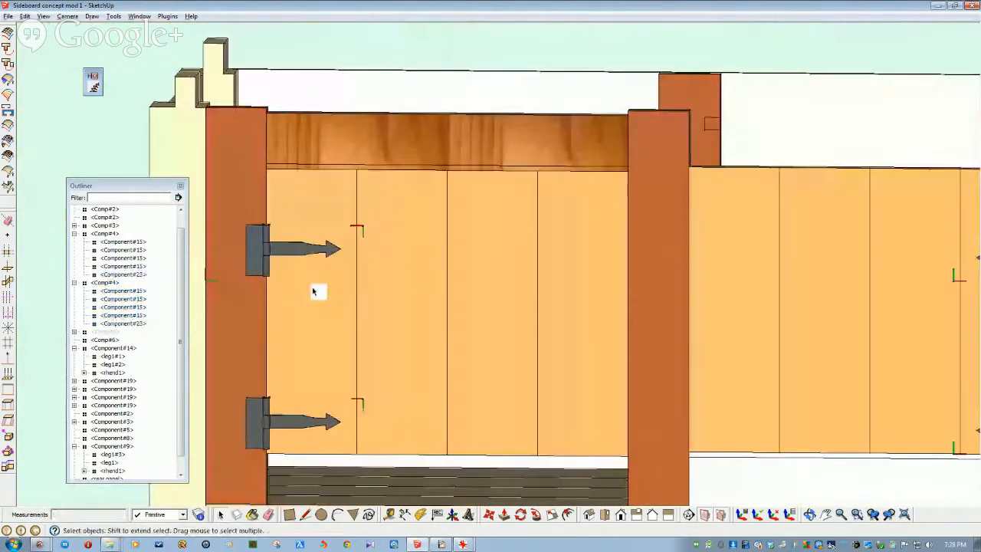
{"action": "double_click", "coordinate": [313, 292]}
{"action": "left_click", "coordinate": [375, 295], "text": "ctrl"}
{"action": "left_click", "coordinate": [498, 299], "text": "ctrl"}
{"action": "left_click", "coordinate": [564, 301], "text": "ctrl"}
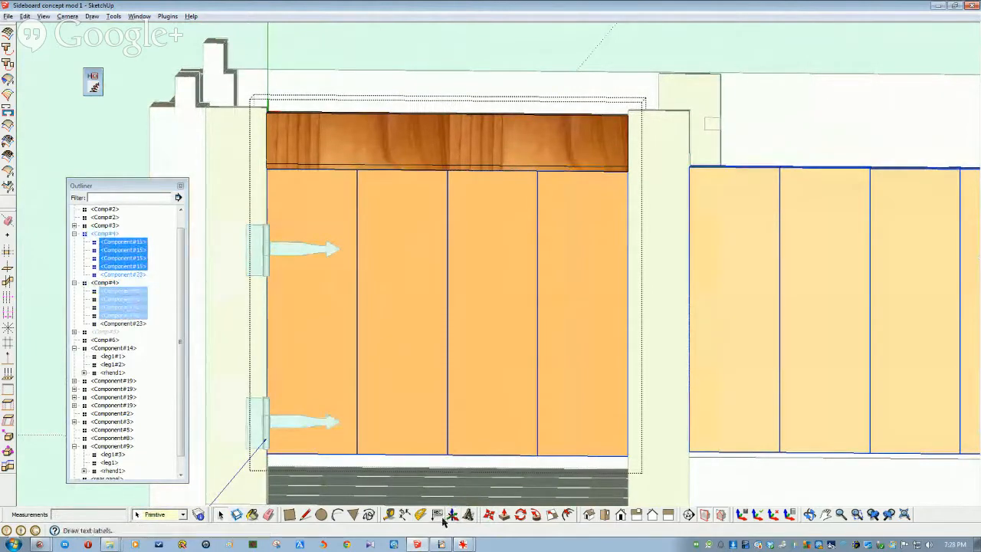
{"action": "left_click", "coordinate": [489, 514]}
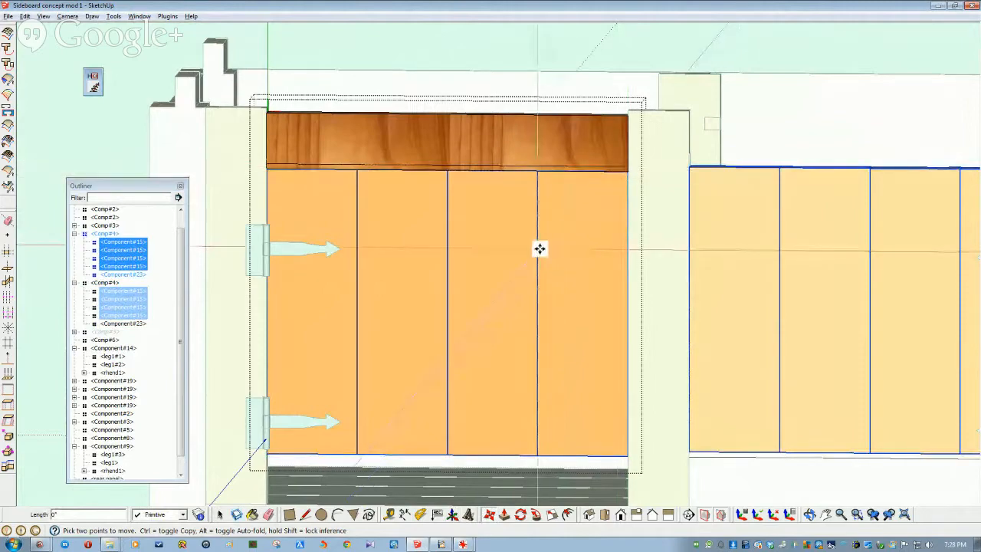
{"action": "key", "text": "space"}
{"action": "left_click", "coordinate": [541, 250]}
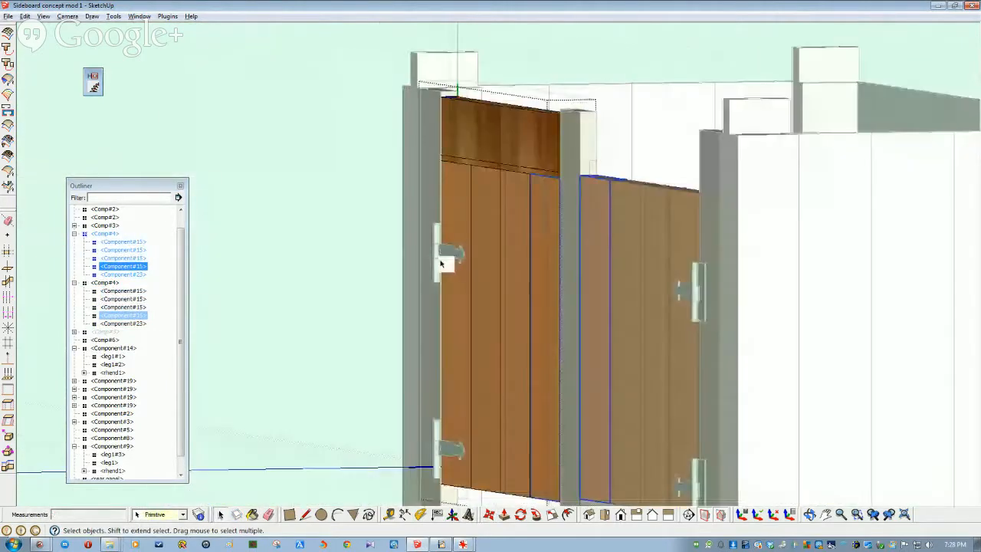
Hide the left door's top rail to inspect the stray line above the planks, and unhide the rail.
{"action": "right_click", "coordinate": [441, 138]}
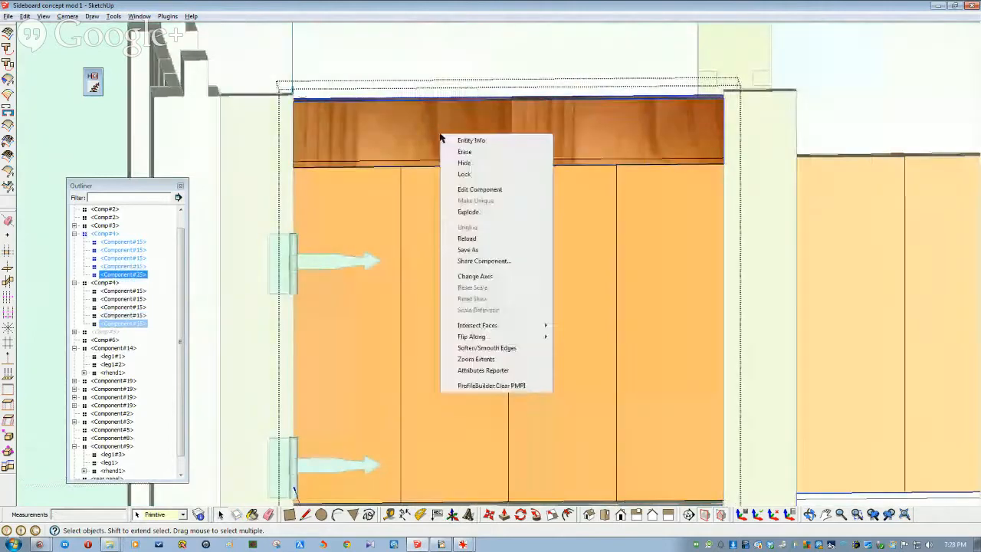
{"action": "left_click", "coordinate": [463, 162]}
{"action": "scroll", "coordinate": [466, 164], "scroll_direction": "down", "scroll_amount": 2}
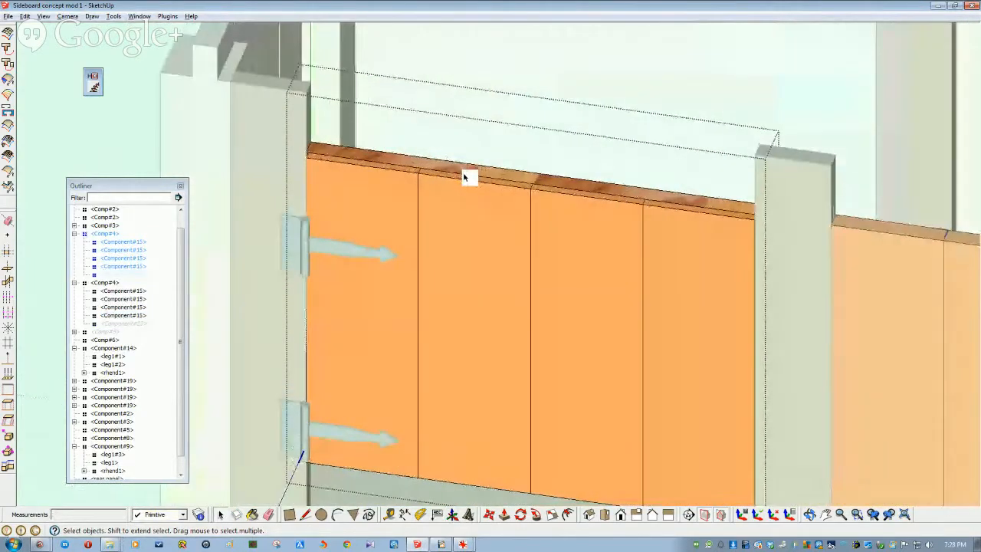
{"action": "left_click", "coordinate": [464, 175]}
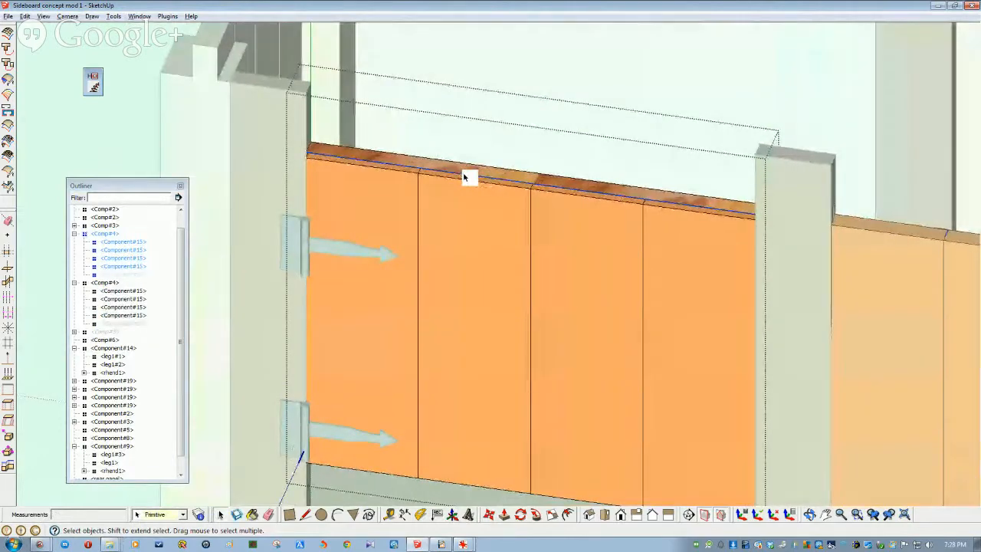
{"action": "scroll", "coordinate": [464, 176], "scroll_direction": "down", "scroll_amount": 4}
{"action": "scroll", "coordinate": [465, 175], "scroll_direction": "up", "scroll_amount": 4}
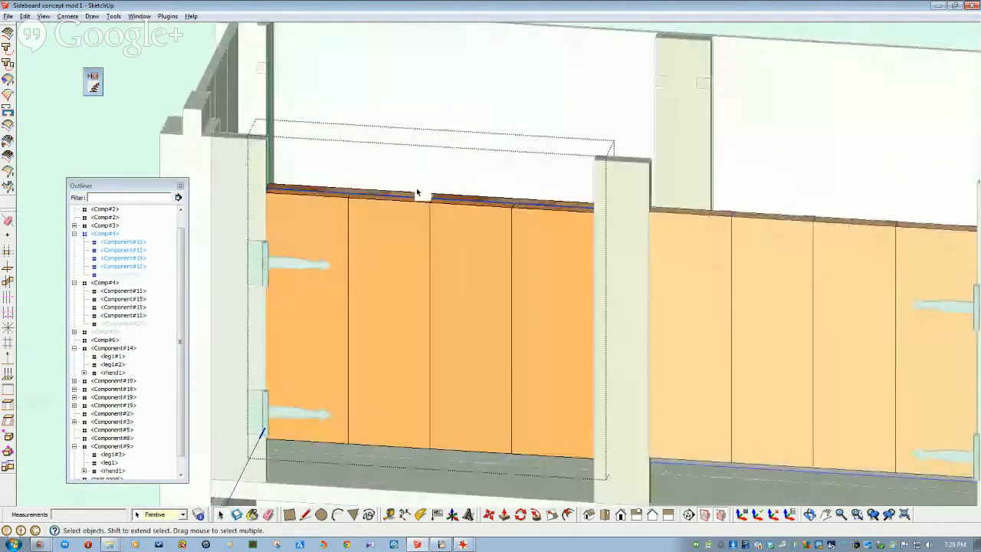
{"action": "right_click", "coordinate": [112, 275]}
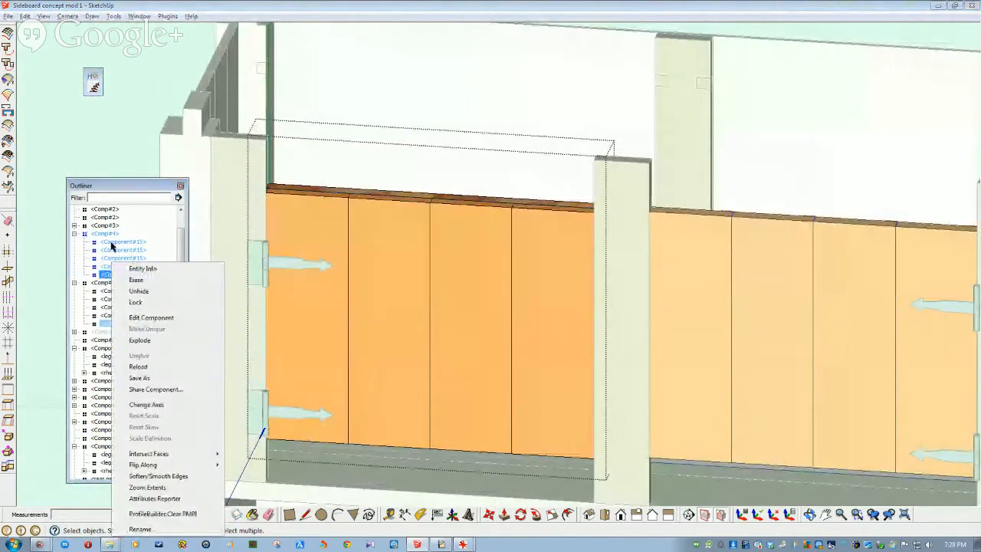
{"action": "left_click", "coordinate": [138, 290]}
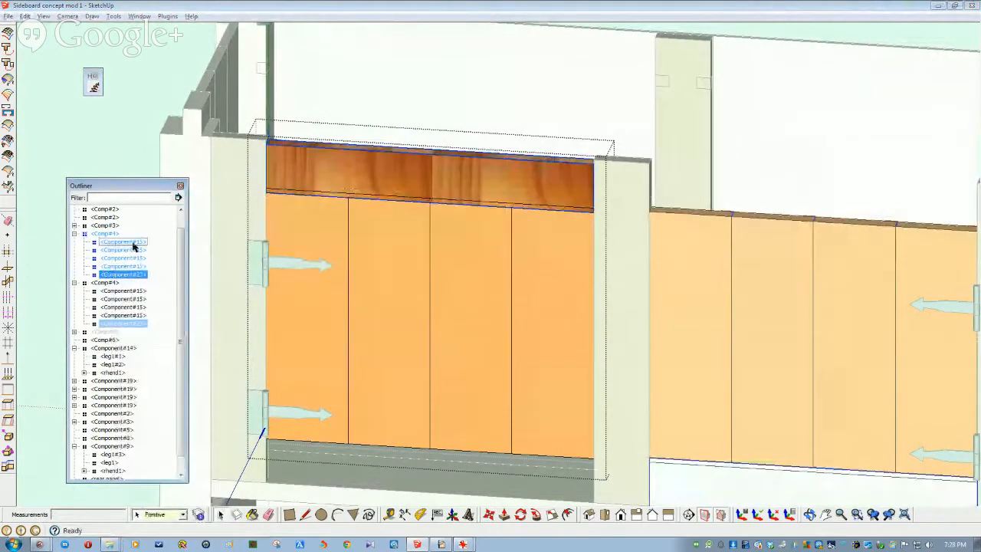
Hide the left door's four planks and its top rail, isolating the loose geometry inside the door.
{"action": "left_click", "coordinate": [133, 243]}
{"action": "left_click", "coordinate": [127, 267], "text": "shift"}
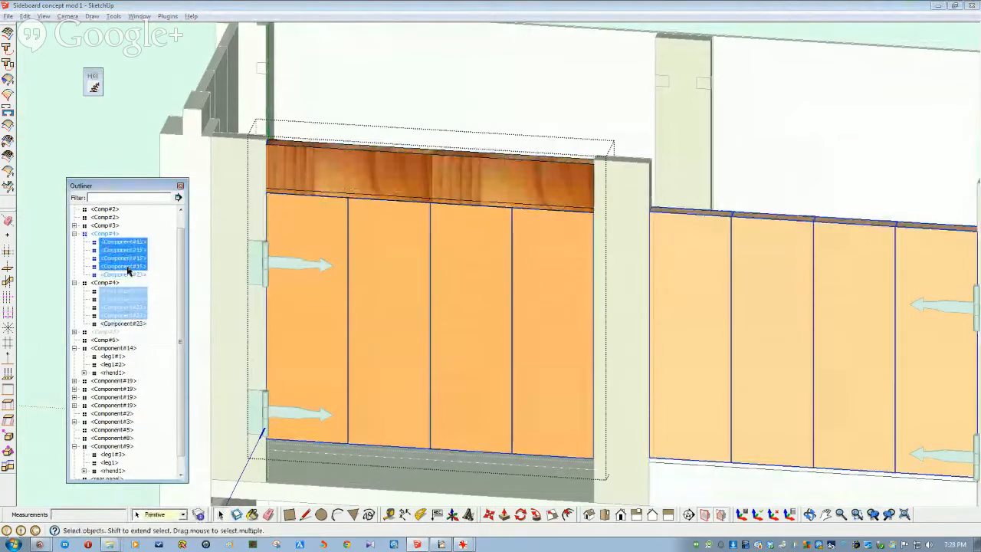
{"action": "right_click", "coordinate": [127, 270]}
{"action": "left_click", "coordinate": [194, 298]}
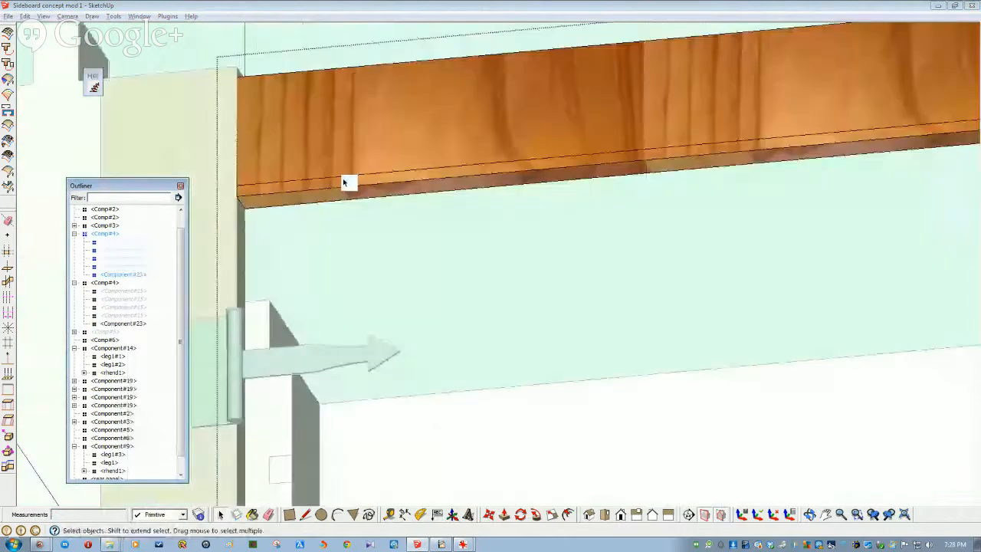
{"action": "left_click", "coordinate": [339, 184]}
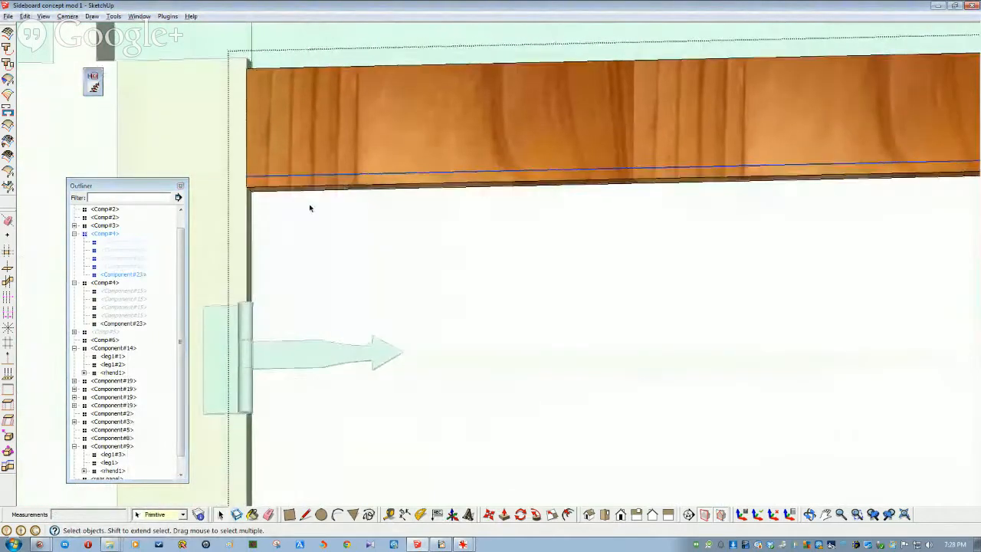
{"action": "left_click", "coordinate": [342, 156]}
{"action": "right_click", "coordinate": [342, 155]}
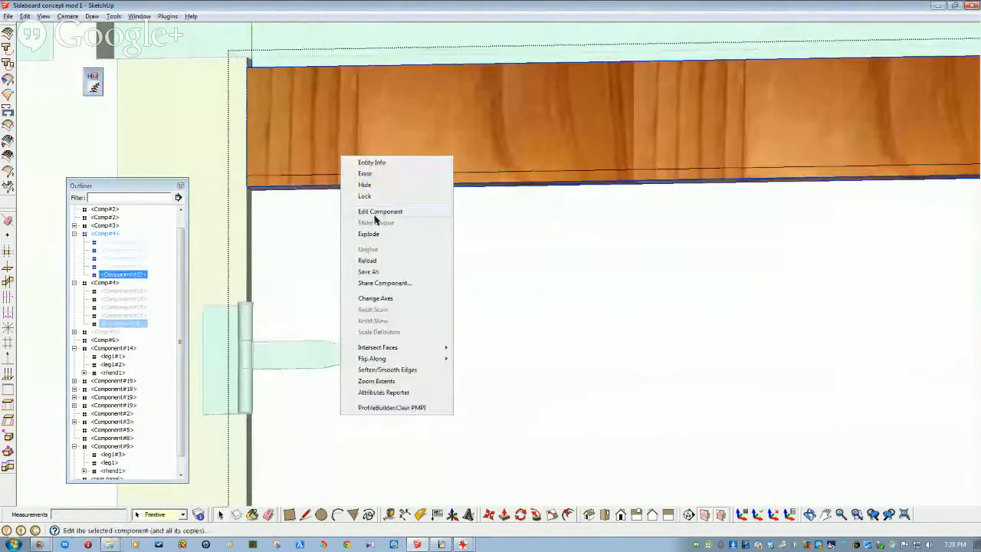
{"action": "left_click", "coordinate": [367, 186]}
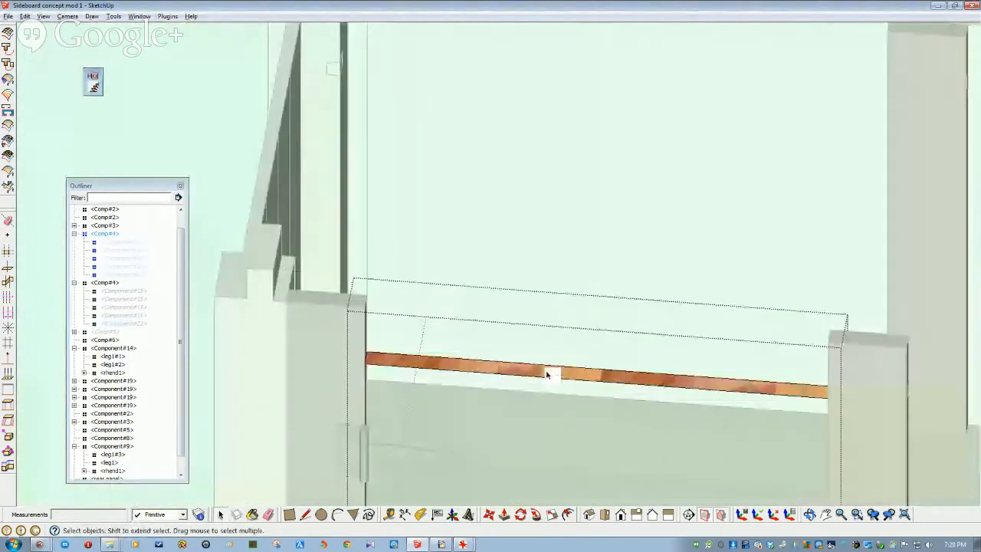
Delete the leftover strip face and its two long edges inside the left door, and check for further remnants.
{"action": "left_click", "coordinate": [497, 374]}
{"action": "key", "text": "Delete"}
{"action": "left_click", "coordinate": [485, 377]}
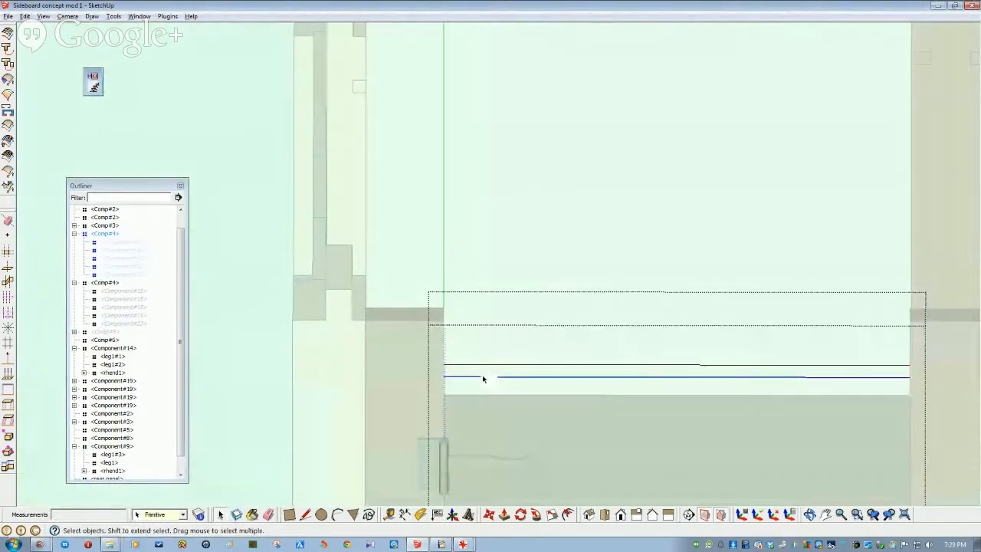
{"action": "key", "text": "Delete"}
{"action": "left_click", "coordinate": [452, 365]}
{"action": "key", "text": "Delete"}
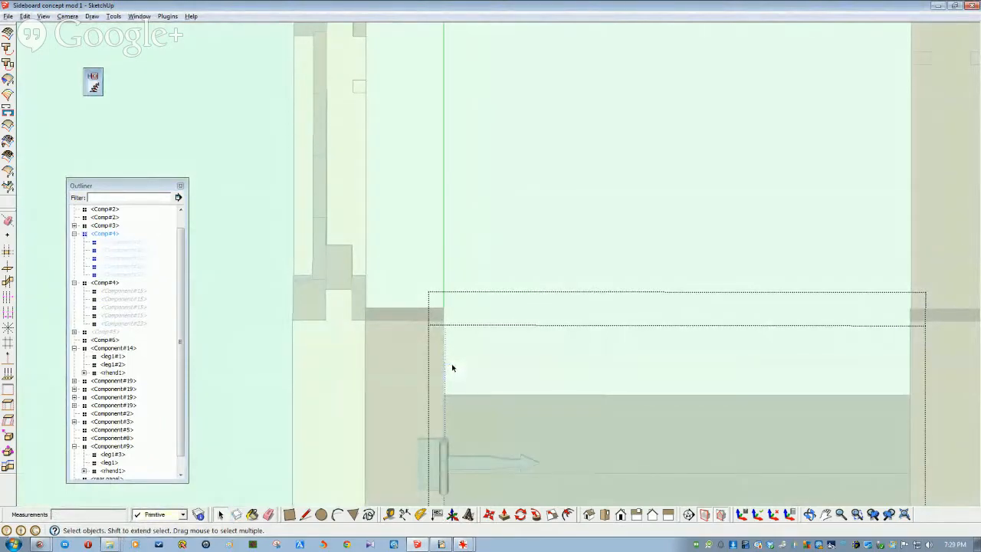
{"action": "middle_click_drag", "start_coordinate": [452, 371], "coordinate": [294, 274]}
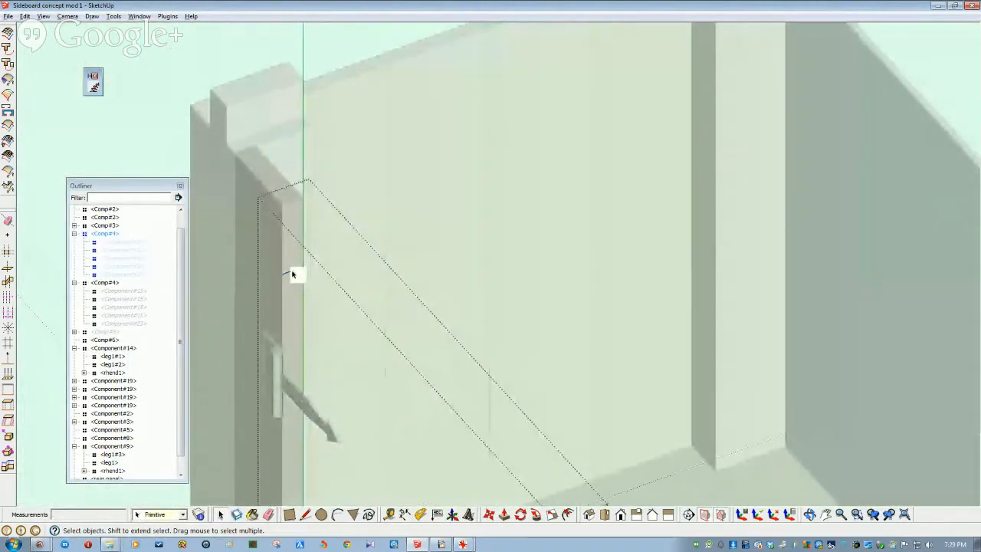
{"action": "middle_click_drag", "start_coordinate": [376, 339], "coordinate": [707, 428]}
{"action": "scroll", "coordinate": [707, 427], "scroll_direction": "up", "scroll_amount": 5}
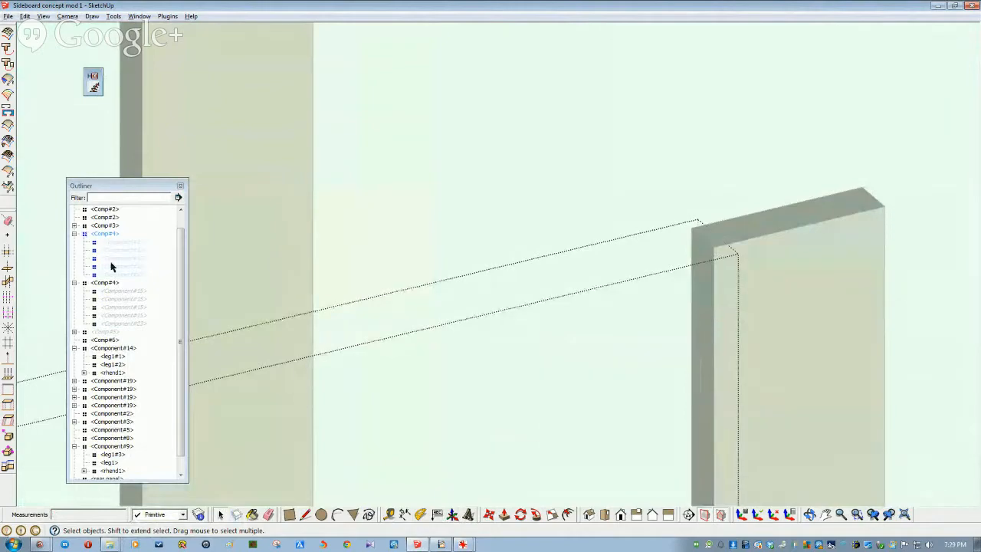
Unhide the left door's four planks and its top rail.
{"action": "left_click", "coordinate": [105, 233]}
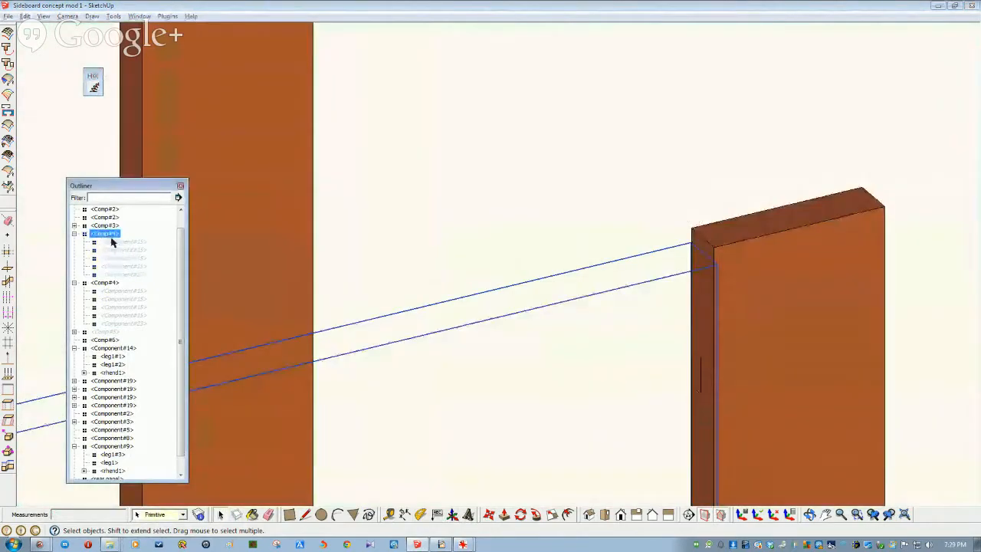
{"action": "left_click", "coordinate": [111, 242]}
{"action": "left_click", "coordinate": [120, 275]}
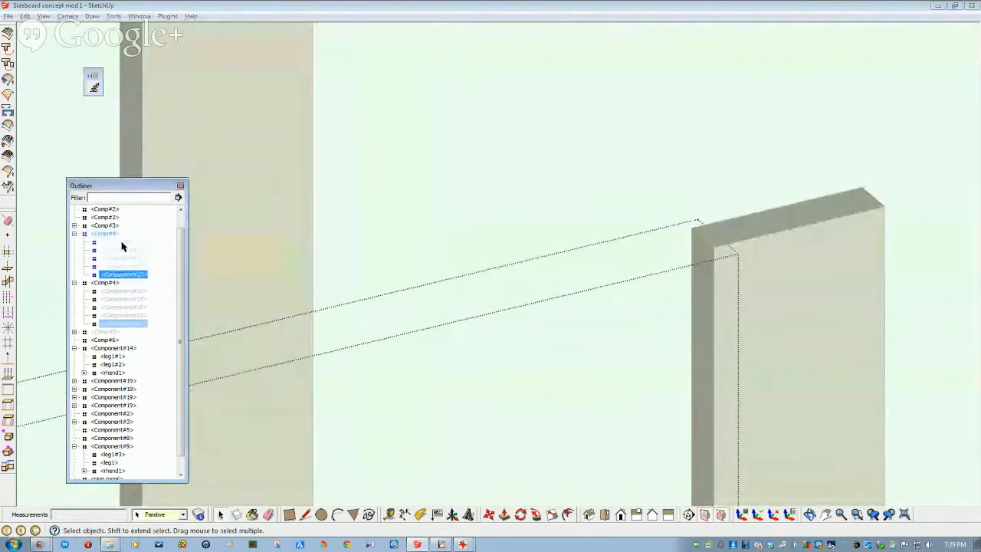
{"action": "left_click", "coordinate": [122, 243], "text": "shift"}
{"action": "right_click", "coordinate": [124, 245]}
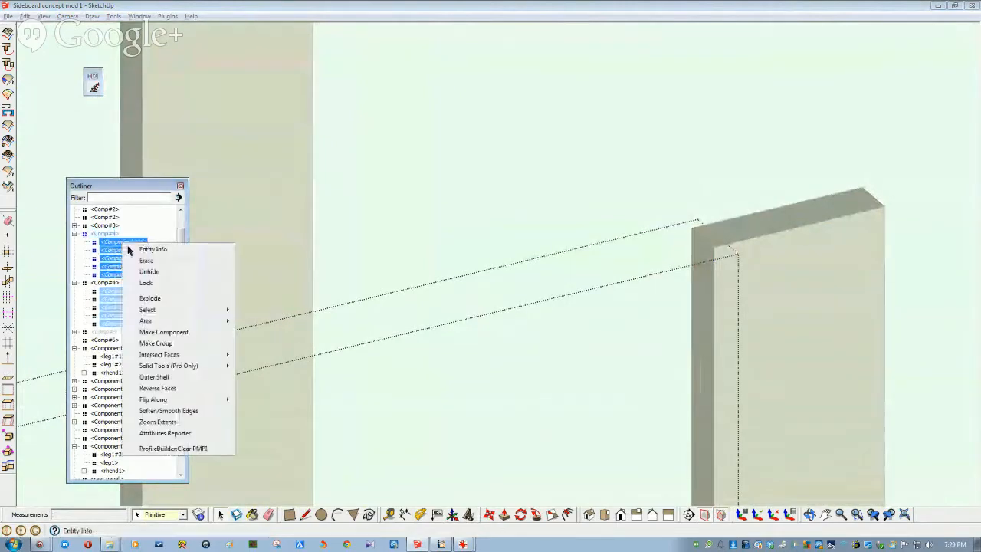
{"action": "left_click", "coordinate": [98, 237]}
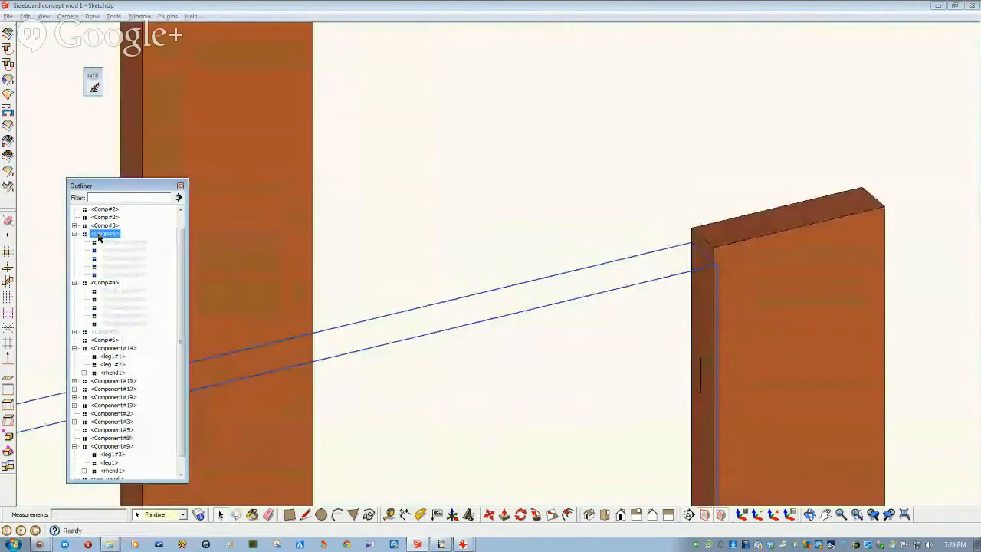
{"action": "left_click", "coordinate": [114, 242]}
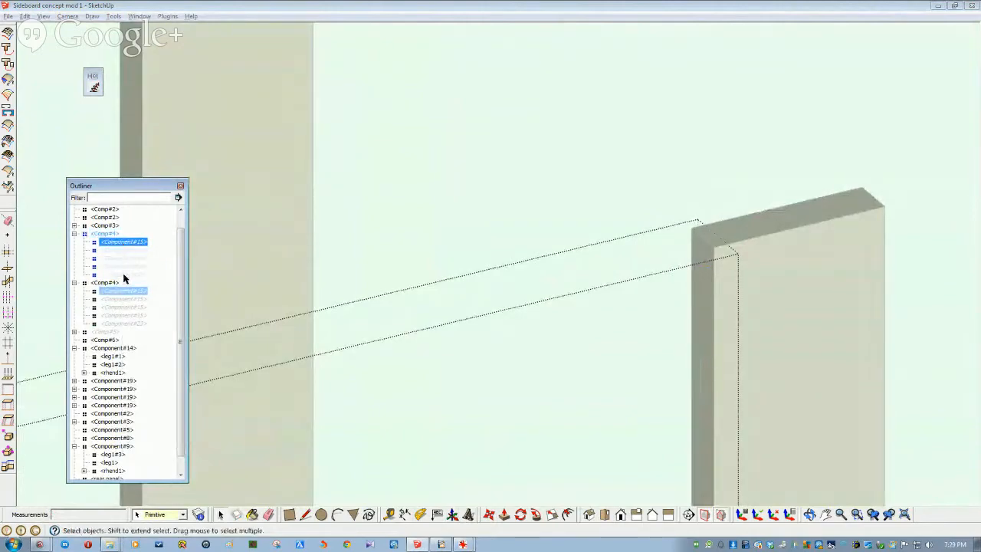
{"action": "left_click", "coordinate": [123, 276], "text": "shift"}
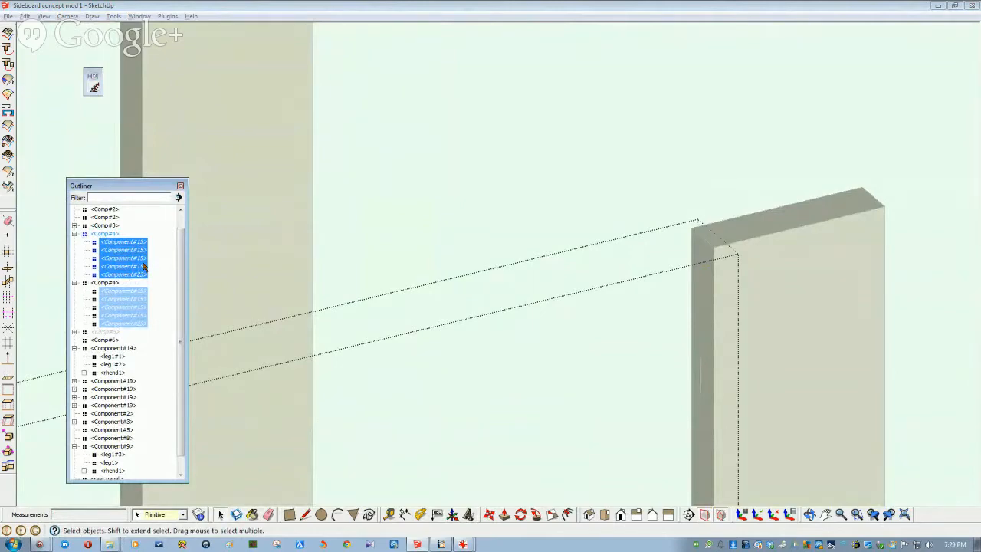
{"action": "right_click", "coordinate": [130, 263]}
{"action": "left_click", "coordinate": [155, 288]}
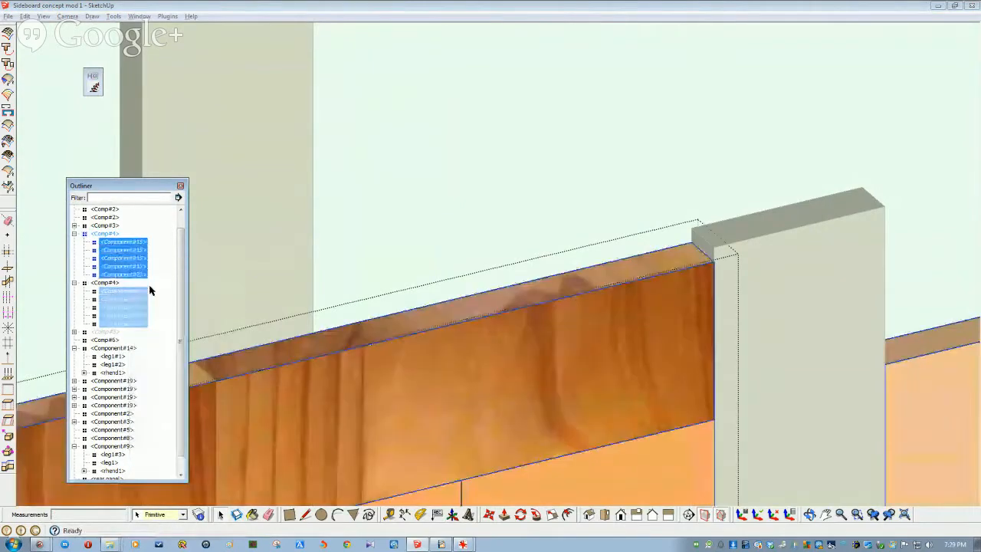
Copy the left door's top rail down to the lower end of the planks as a bottom rail, and finish editing the door.
{"action": "scroll", "coordinate": [328, 305], "scroll_direction": "up", "scroll_amount": 2}
{"action": "scroll", "coordinate": [328, 305], "scroll_direction": "down", "scroll_amount": 5}
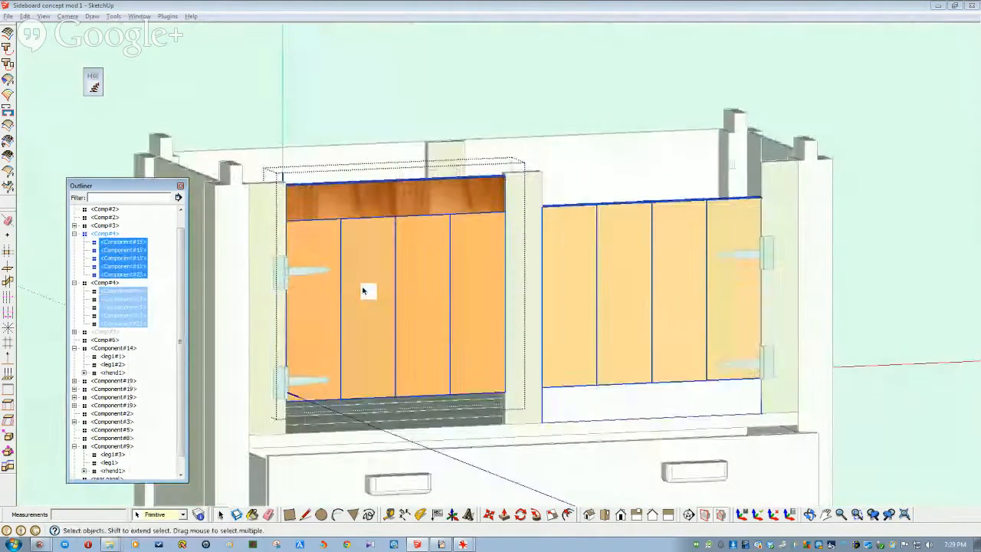
{"action": "scroll", "coordinate": [379, 337], "scroll_direction": "down", "scroll_amount": 2}
{"action": "scroll", "coordinate": [394, 220], "scroll_direction": "up", "scroll_amount": 1}
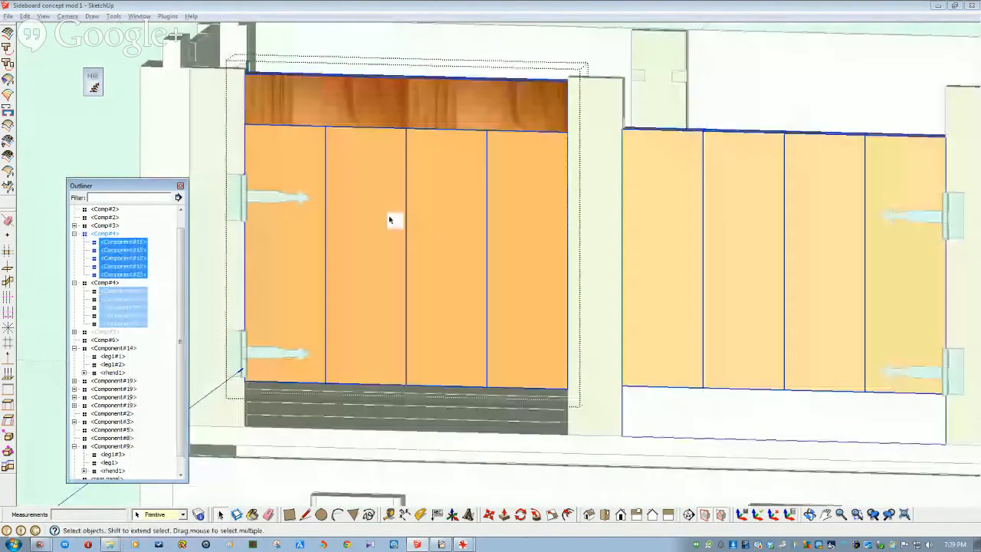
{"action": "scroll", "coordinate": [376, 108], "scroll_direction": "up", "scroll_amount": 2}
{"action": "left_click", "coordinate": [375, 106]}
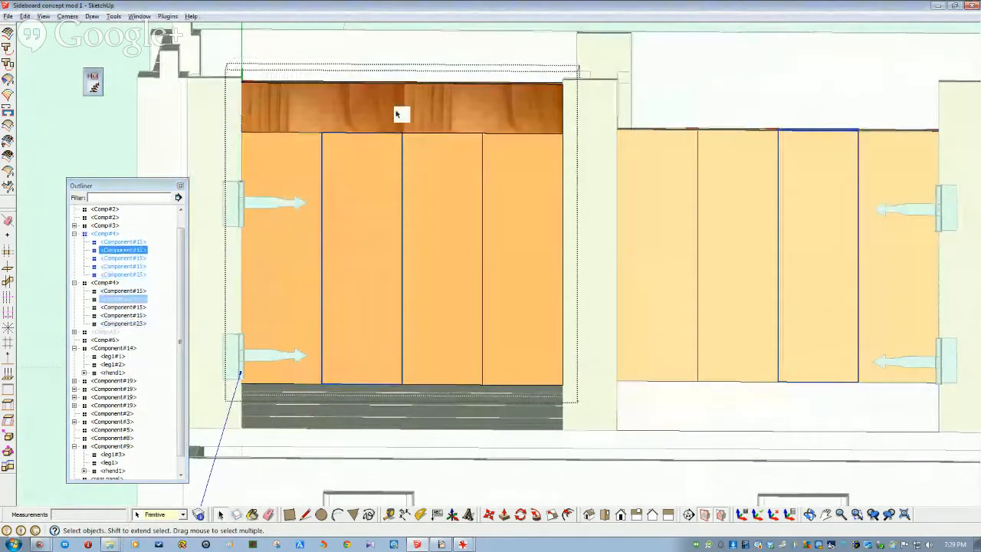
{"action": "middle_click_drag", "start_coordinate": [396, 113], "coordinate": [377, 113]}
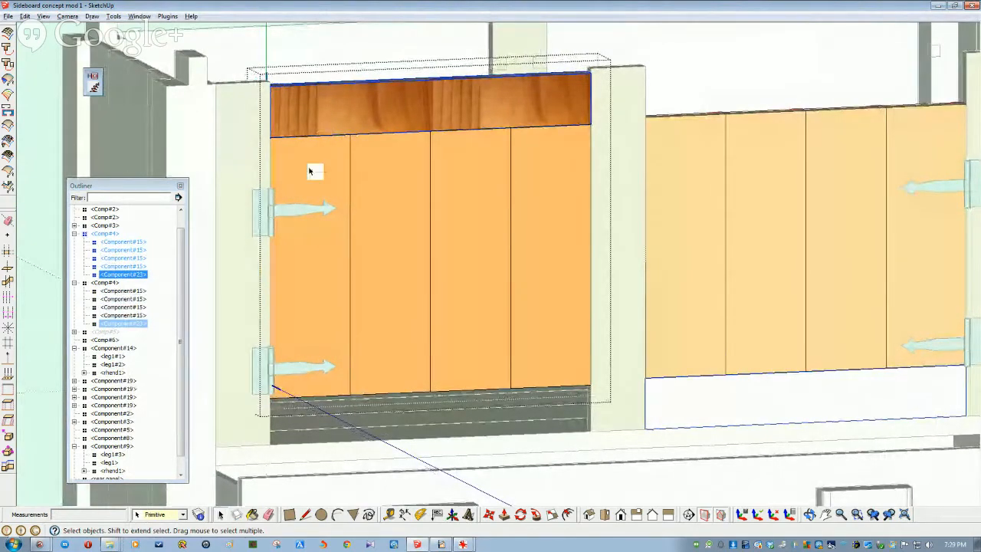
{"action": "left_click", "coordinate": [489, 516]}
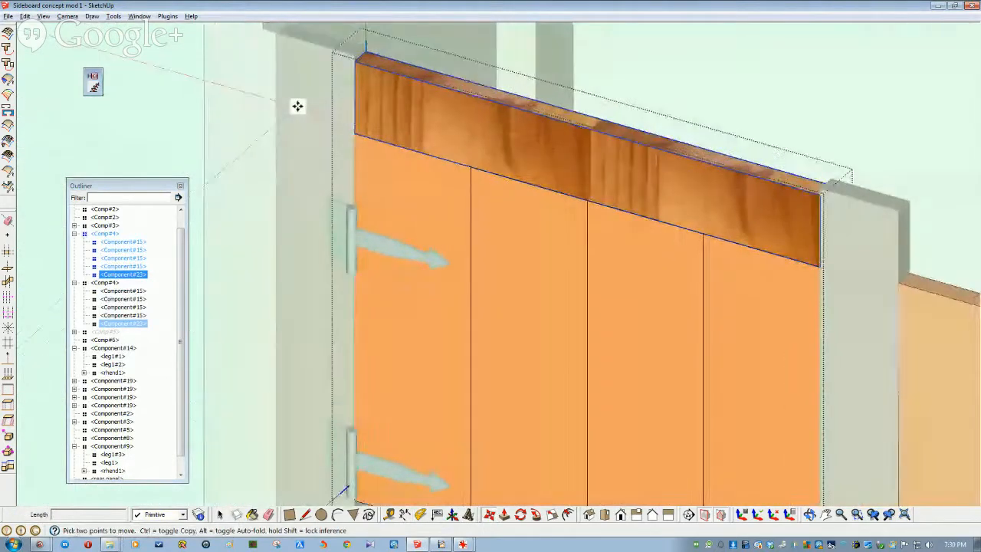
{"action": "left_click", "coordinate": [357, 70]}
{"action": "key", "text": "ctrl"}
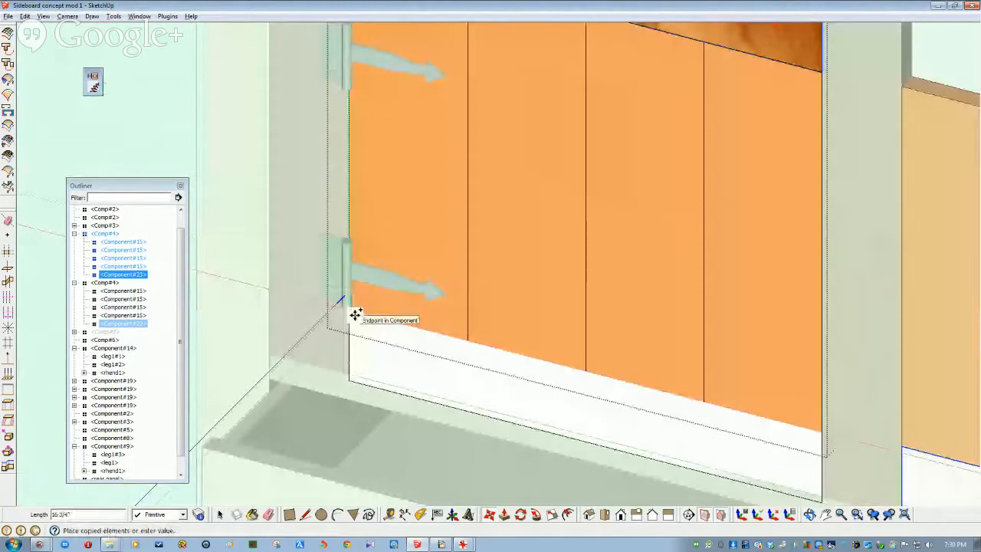
{"action": "left_click", "coordinate": [355, 314]}
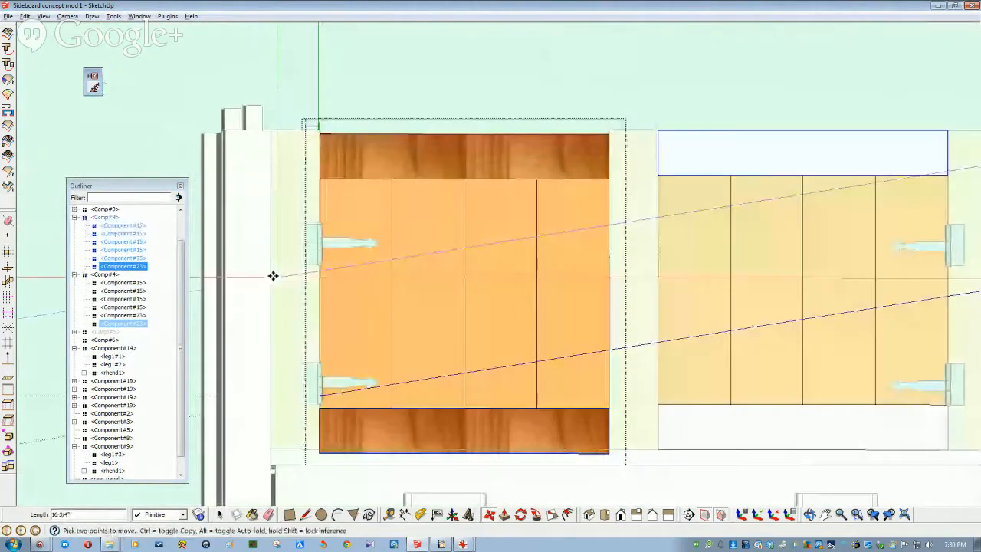
{"action": "key", "text": "space"}
{"action": "left_click", "coordinate": [156, 132]}
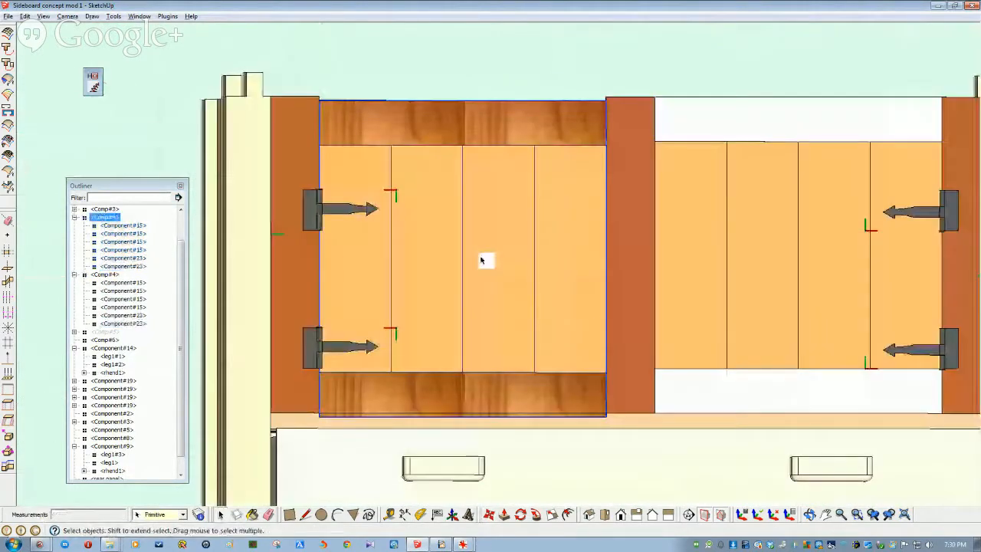
Move the left door up 1/4" so its top edge aligns with the top of the adjacent door support.
{"action": "middle_click_drag", "start_coordinate": [481, 261], "coordinate": [625, 324]}
{"action": "middle_click_drag", "start_coordinate": [434, 280], "coordinate": [432, 279]}
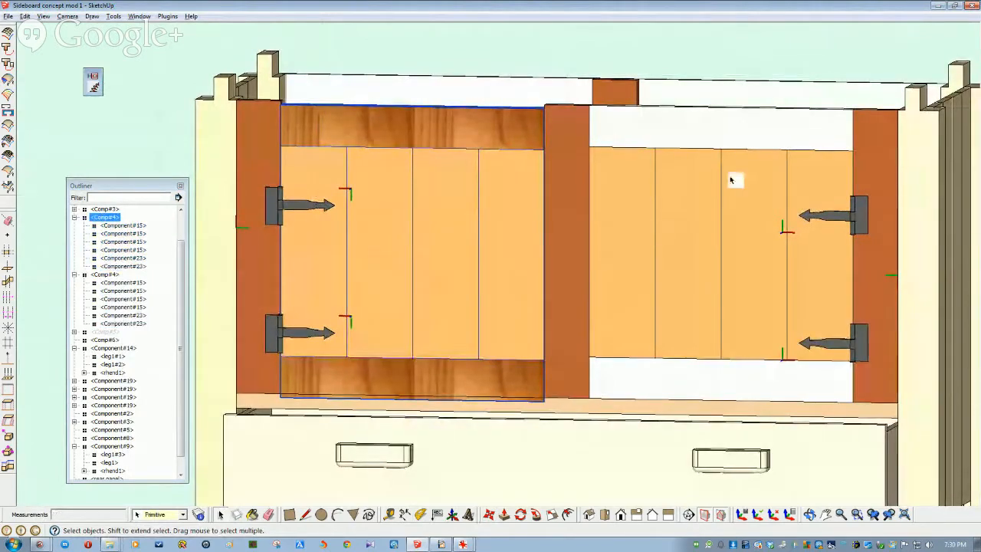
{"action": "middle_click_drag", "start_coordinate": [736, 372], "coordinate": [909, 119]}
{"action": "left_click", "coordinate": [94, 141]}
{"action": "left_click", "coordinate": [107, 217]}
{"action": "scroll", "coordinate": [327, 291], "scroll_direction": "up", "scroll_amount": 5}
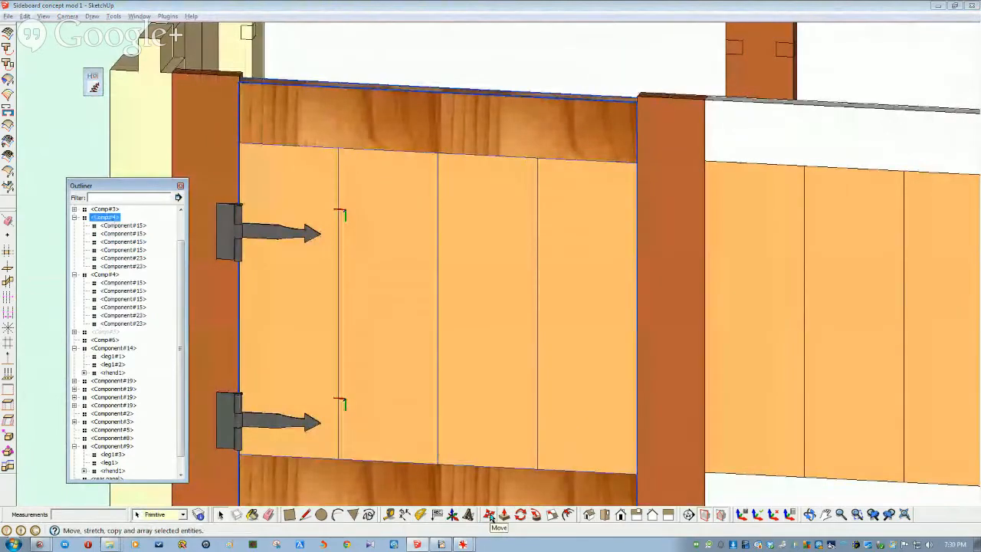
{"action": "left_click", "coordinate": [490, 515]}
{"action": "scroll", "coordinate": [305, 253], "scroll_direction": "up", "scroll_amount": 6}
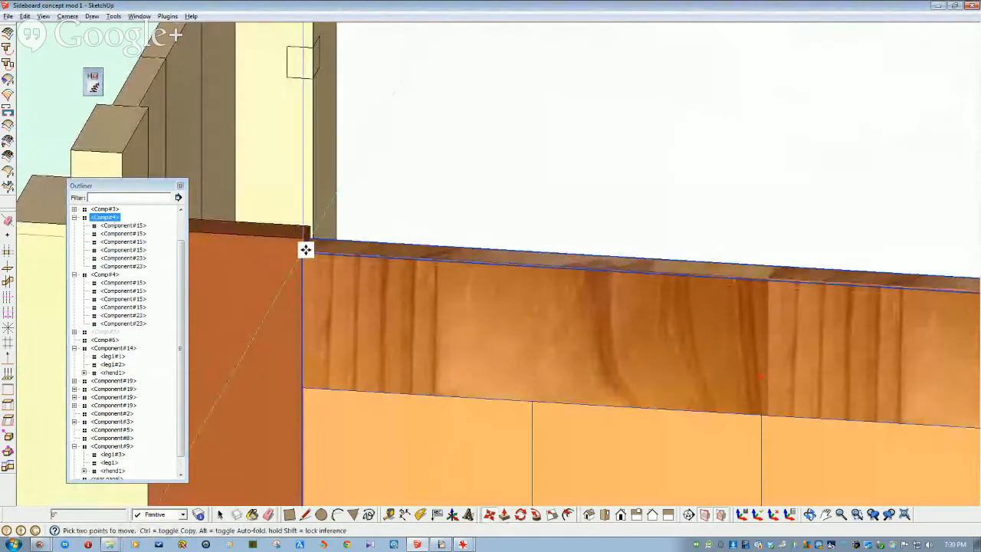
{"action": "left_click", "coordinate": [305, 249]}
{"action": "scroll", "coordinate": [305, 240], "scroll_direction": "down", "scroll_amount": 8}
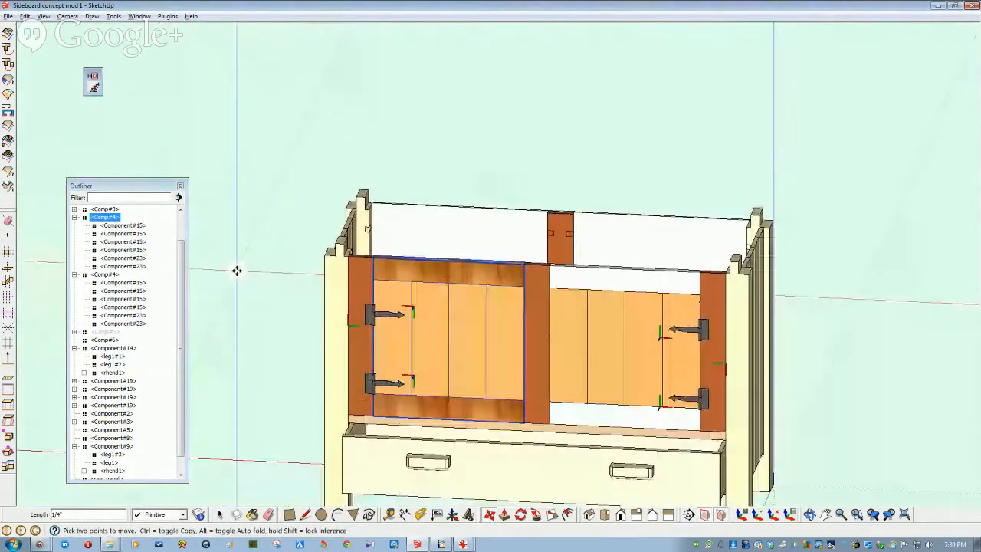
{"action": "key", "text": "space"}
{"action": "left_click", "coordinate": [259, 240]}
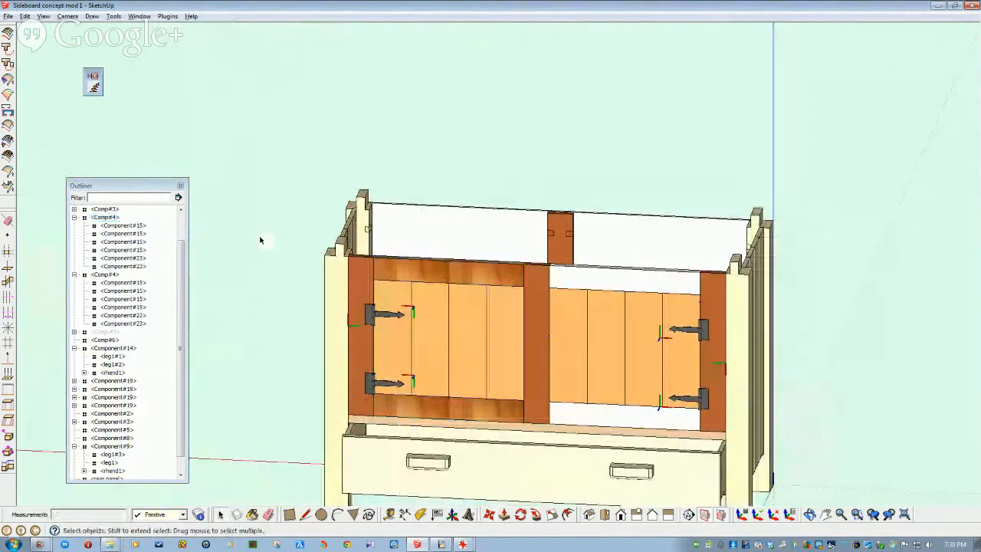
Examine the left door's rails and planks and their fit between the supports, from above and below.
{"action": "middle_click_drag", "start_coordinate": [351, 302], "coordinate": [330, 355]}
{"action": "scroll", "coordinate": [427, 294], "scroll_direction": "up", "scroll_amount": 3}
{"action": "mouse_move", "coordinate": [427, 293]}
{"action": "middle_mouse_down"}
{"action": "mouse_move", "coordinate": [313, 292]}
{"action": "mouse_move", "coordinate": [471, 409]}
{"action": "mouse_move", "coordinate": [438, 390]}
{"action": "mouse_move", "coordinate": [432, 315]}
{"action": "middle_mouse_up"}
{"action": "mouse_move", "coordinate": [367, 404]}
{"action": "middle_mouse_down"}
{"action": "mouse_move", "coordinate": [410, 386]}
{"action": "mouse_move", "coordinate": [463, 271]}
{"action": "middle_mouse_up"}
{"action": "middle_click_drag", "start_coordinate": [526, 227], "coordinate": [214, 173]}
{"action": "left_click", "coordinate": [208, 178]}
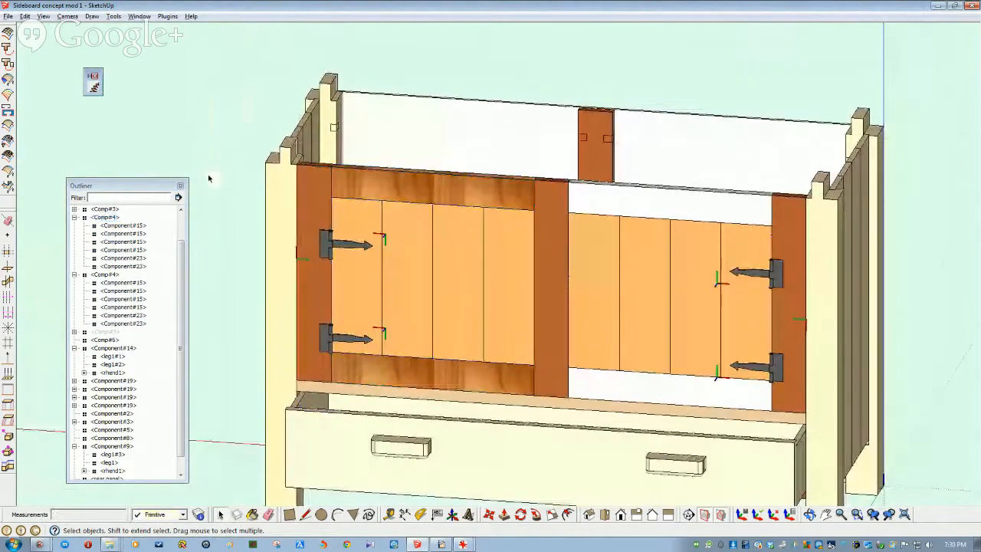
{"action": "mouse_move", "coordinate": [319, 242]}
{"action": "middle_mouse_down"}
{"action": "mouse_move", "coordinate": [313, 324]}
{"action": "mouse_move", "coordinate": [252, 322]}
{"action": "mouse_move", "coordinate": [233, 285]}
{"action": "middle_mouse_up"}
{"action": "middle_click_drag", "start_coordinate": [371, 356], "coordinate": [434, 291]}
{"action": "scroll", "coordinate": [434, 291], "scroll_direction": "up", "scroll_amount": 4}
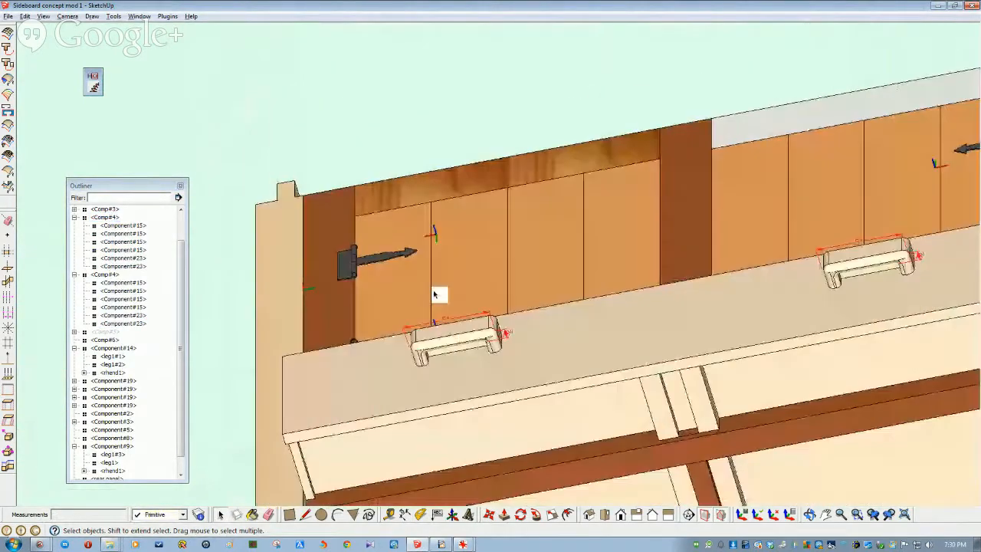
{"action": "left_click", "coordinate": [430, 364]}
Examine the drawer handle on the drawer front closely from beneath.
{"action": "mouse_move", "coordinate": [430, 364]}
{"action": "middle_mouse_down"}
{"action": "mouse_move", "coordinate": [390, 309]}
{"action": "mouse_move", "coordinate": [454, 272]}
{"action": "mouse_move", "coordinate": [418, 371]}
{"action": "mouse_move", "coordinate": [445, 398]}
{"action": "mouse_move", "coordinate": [427, 392]}
{"action": "mouse_move", "coordinate": [397, 304]}
{"action": "mouse_move", "coordinate": [289, 280]}
{"action": "mouse_move", "coordinate": [280, 260]}
{"action": "mouse_move", "coordinate": [390, 355]}
{"action": "mouse_move", "coordinate": [589, 366]}
{"action": "middle_mouse_up"}
{"action": "scroll", "coordinate": [455, 272], "scroll_direction": "up", "scroll_amount": 2}
{"action": "scroll", "coordinate": [398, 311], "scroll_direction": "down", "scroll_amount": 6}
{"action": "left_click", "coordinate": [280, 260]}
{"action": "scroll", "coordinate": [516, 359], "scroll_direction": "up", "scroll_amount": 8}
{"action": "middle_click_drag", "start_coordinate": [714, 340], "coordinate": [694, 272]}
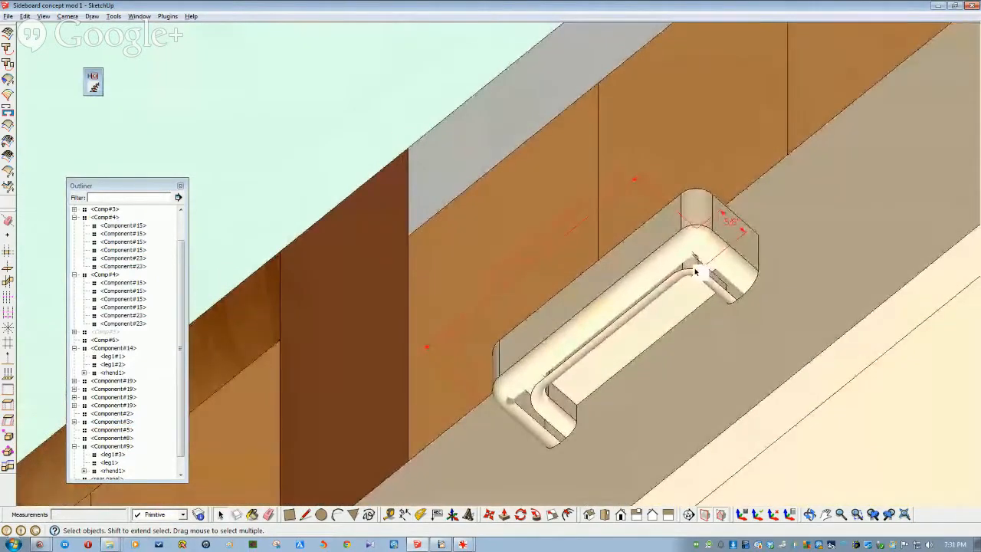
{"action": "scroll", "coordinate": [508, 401], "scroll_direction": "down", "scroll_amount": 3}
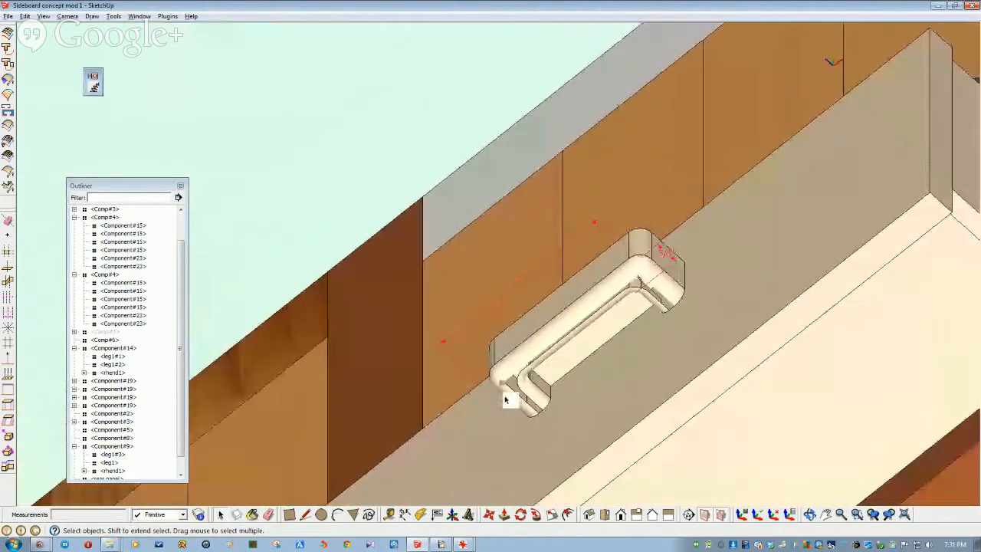
{"action": "middle_click_drag", "start_coordinate": [508, 401], "coordinate": [482, 368]}
{"action": "scroll", "coordinate": [410, 319], "scroll_direction": "down", "scroll_amount": 6}
Move the upper hinges of both doors up 3".
{"action": "mouse_move", "coordinate": [290, 279]}
{"action": "middle_mouse_down"}
{"action": "mouse_move", "coordinate": [265, 274]}
{"action": "mouse_move", "coordinate": [327, 293]}
{"action": "mouse_move", "coordinate": [348, 328]}
{"action": "mouse_move", "coordinate": [354, 259]}
{"action": "middle_mouse_up"}
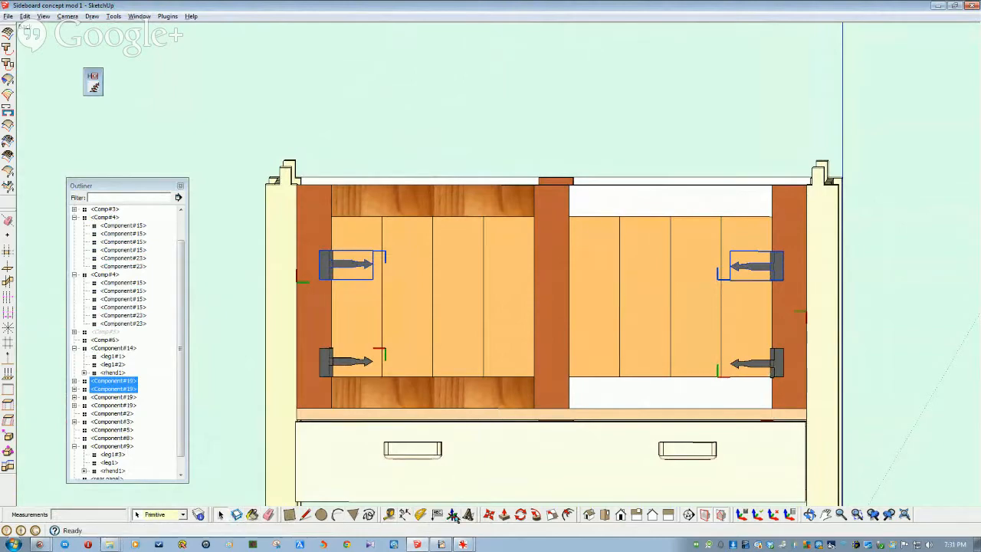
{"action": "left_click", "coordinate": [490, 515]}
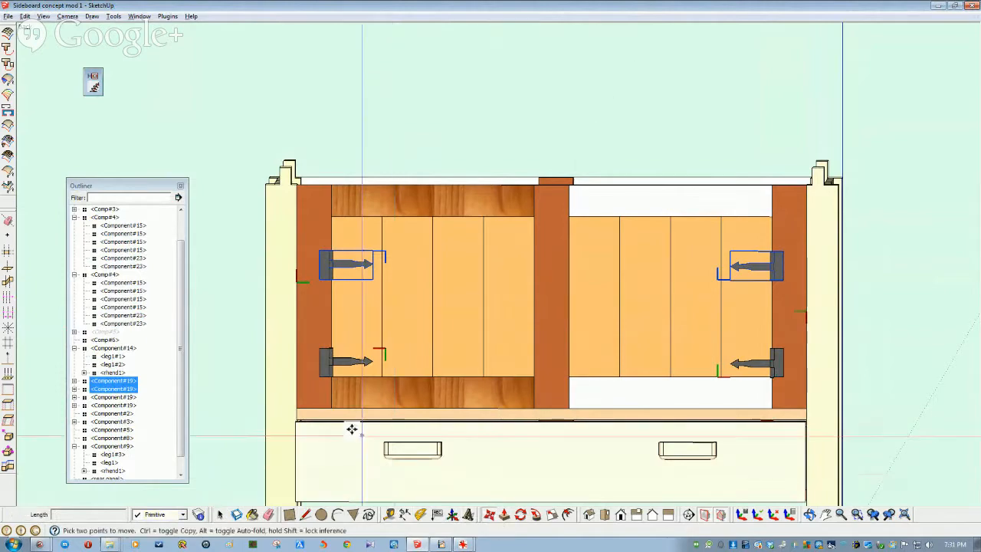
{"action": "left_click", "coordinate": [271, 404]}
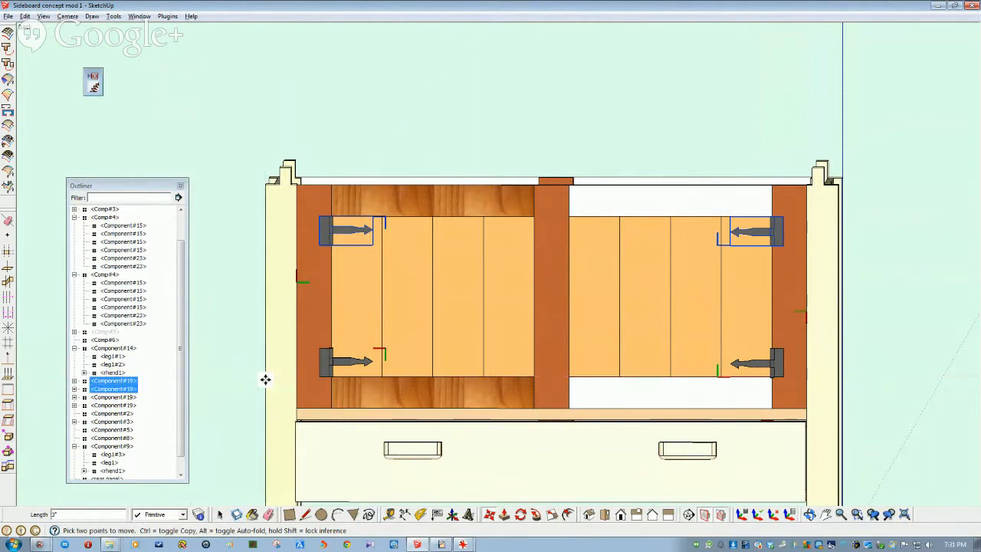
{"action": "key", "text": "space"}
{"action": "left_click", "coordinate": [266, 385]}
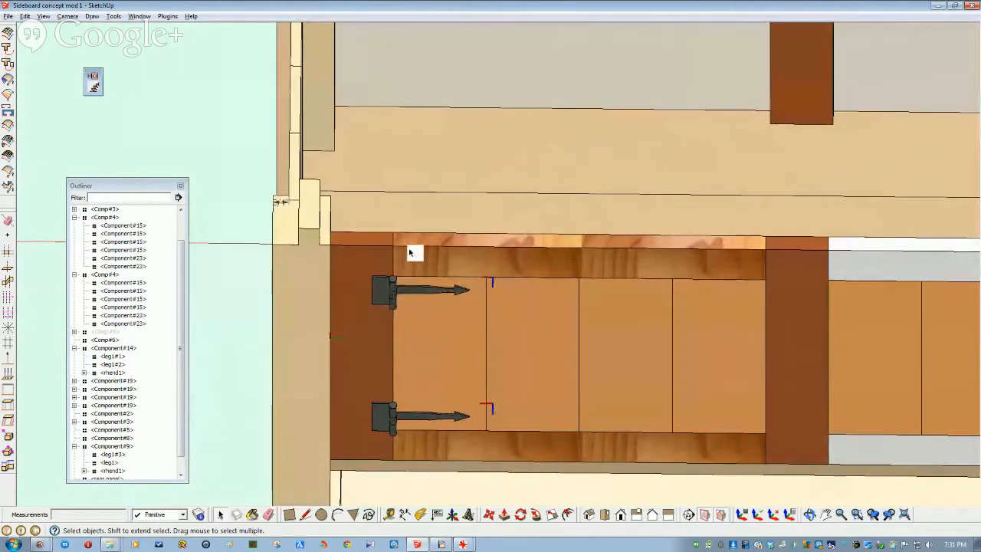
Hide the left door's top rail to inspect the planks' upper ends, undo the hiding, and leave the door component.
{"action": "scroll", "coordinate": [409, 253], "scroll_direction": "up", "scroll_amount": 3}
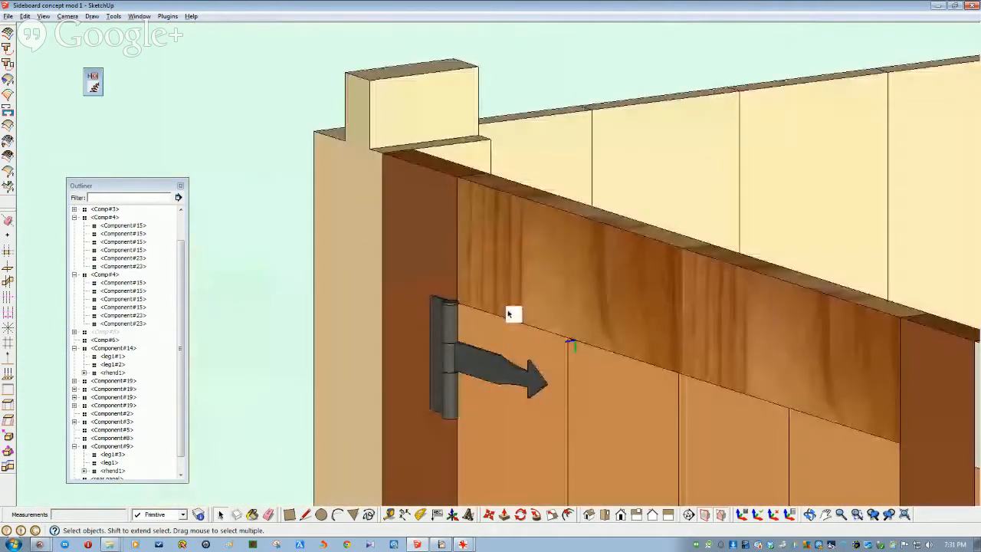
{"action": "middle_click_drag", "start_coordinate": [508, 313], "coordinate": [601, 278]}
{"action": "double_click", "coordinate": [567, 278]}
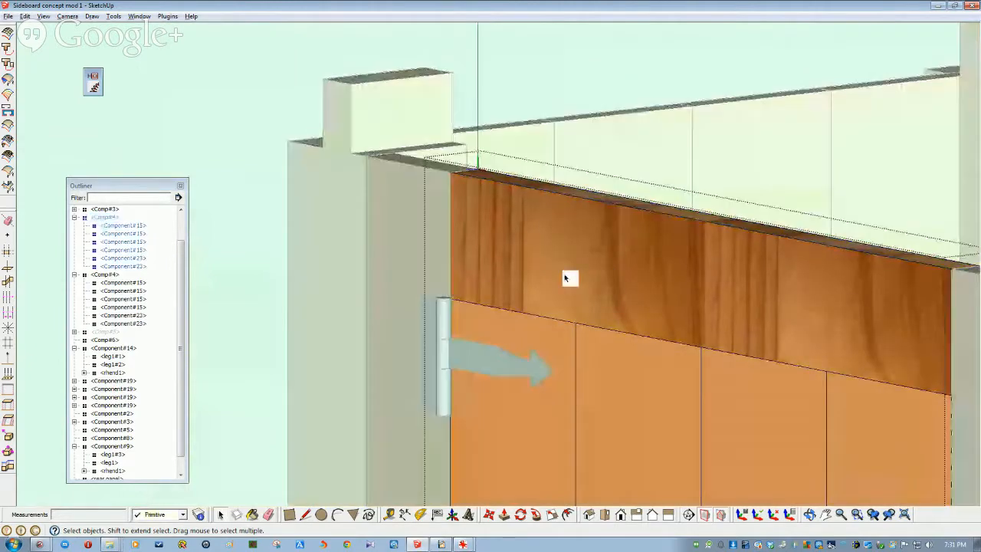
{"action": "right_click", "coordinate": [567, 278]}
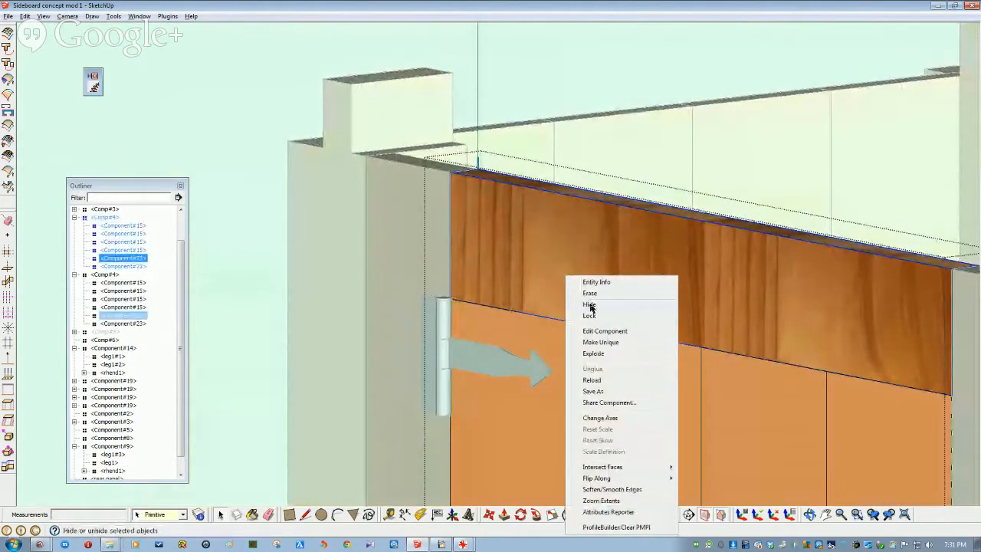
{"action": "left_click", "coordinate": [591, 305]}
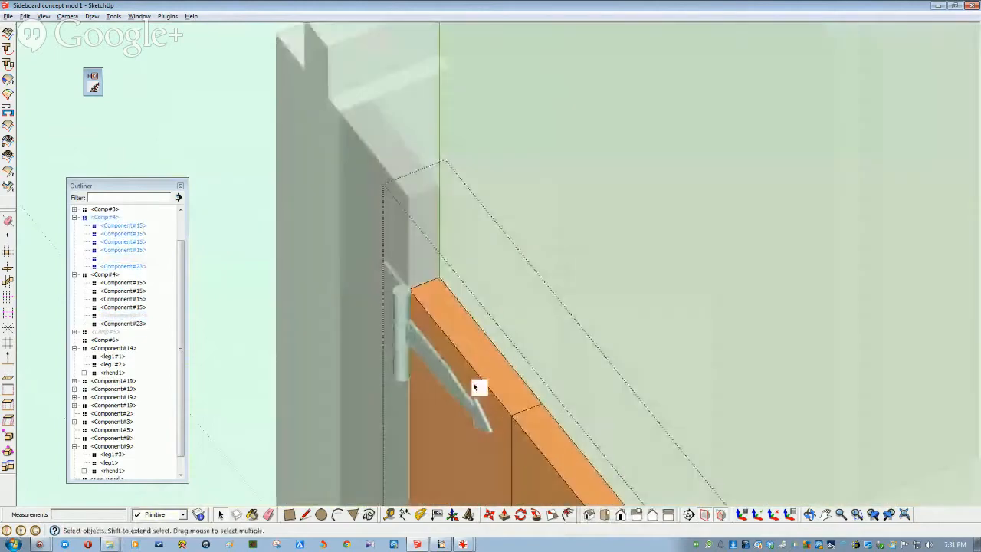
{"action": "middle_click_drag", "start_coordinate": [535, 416], "coordinate": [484, 307]}
{"action": "middle_click_drag", "start_coordinate": [403, 320], "coordinate": [472, 318]}
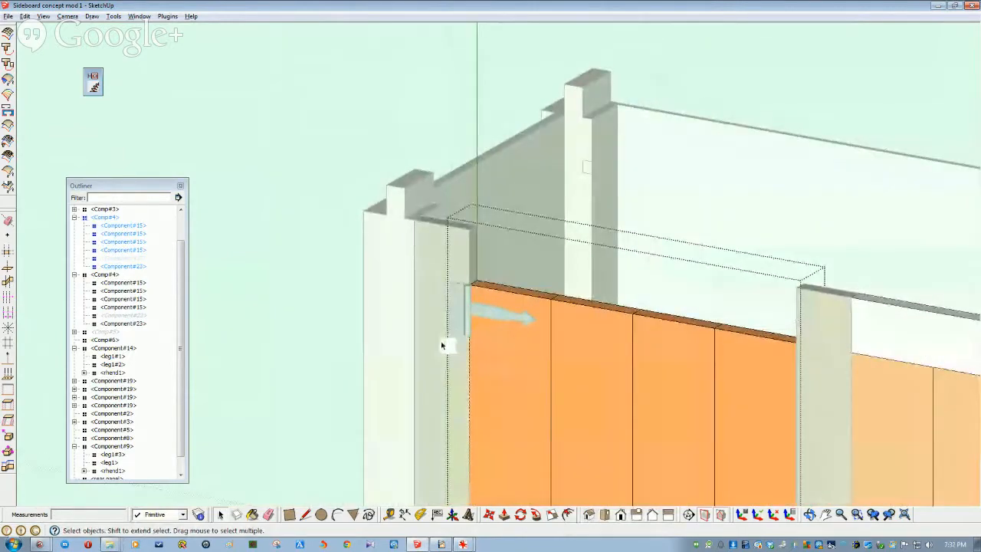
{"action": "scroll", "coordinate": [441, 342], "scroll_direction": "down", "scroll_amount": 2}
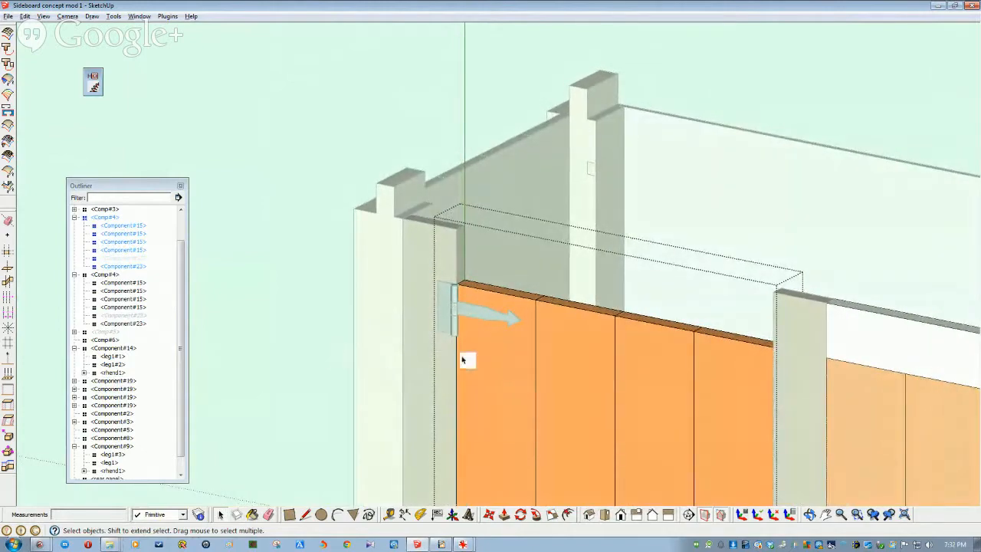
{"action": "middle_click_drag", "start_coordinate": [333, 378], "coordinate": [300, 444]}
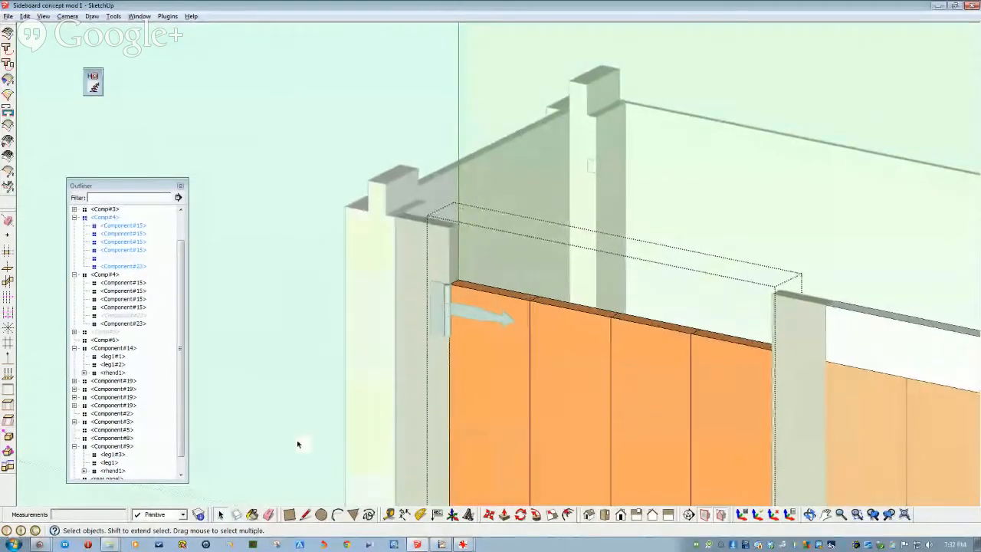
{"action": "key", "text": "ctrl+z"}
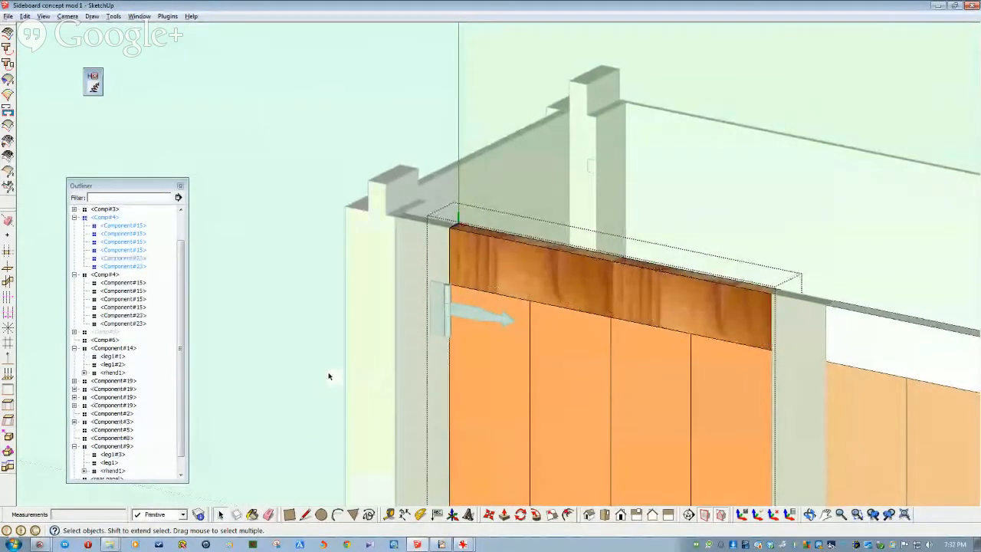
{"action": "scroll", "coordinate": [331, 379], "scroll_direction": "down", "scroll_amount": 4}
{"action": "middle_click_drag", "start_coordinate": [339, 388], "coordinate": [287, 296]}
{"action": "left_click", "coordinate": [342, 352]}
Bring up the OpenOffice Impress outline slide to check the modification list, and move it back out of the way.
{"action": "scroll", "coordinate": [494, 417], "scroll_direction": "up", "scroll_amount": 1}
{"action": "middle_click_drag", "start_coordinate": [341, 352], "coordinate": [490, 368]}
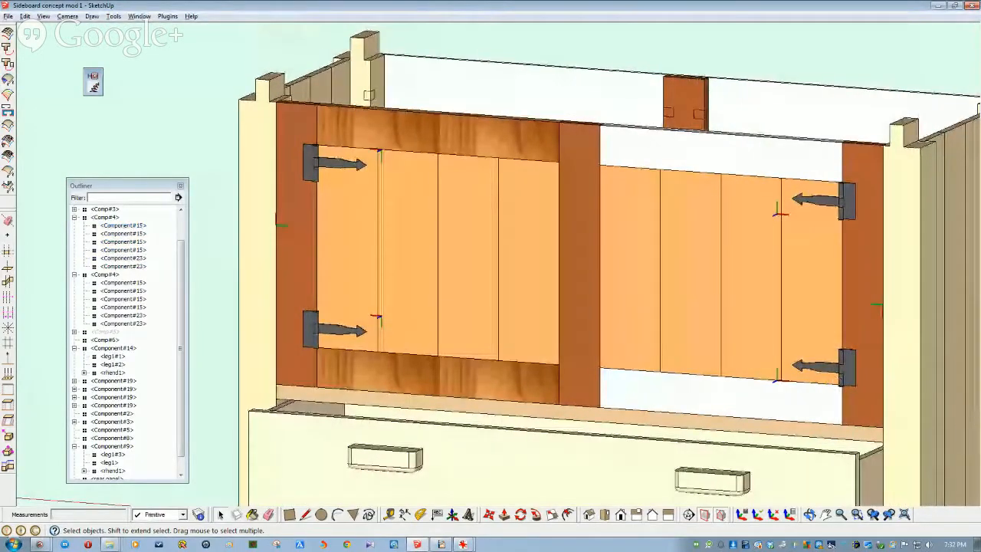
{"action": "left_click_drag", "start_coordinate": [980, 335], "coordinate": [495, 144]}
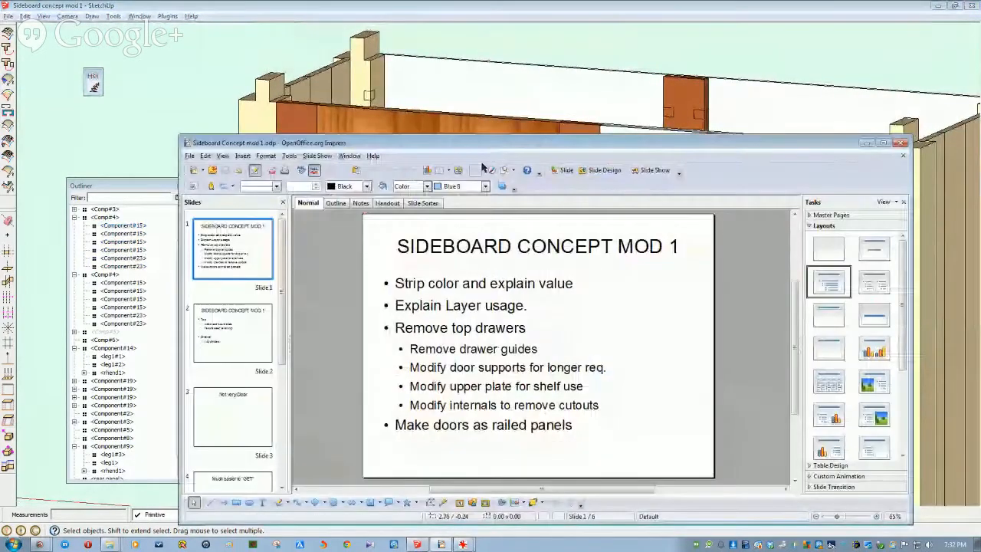
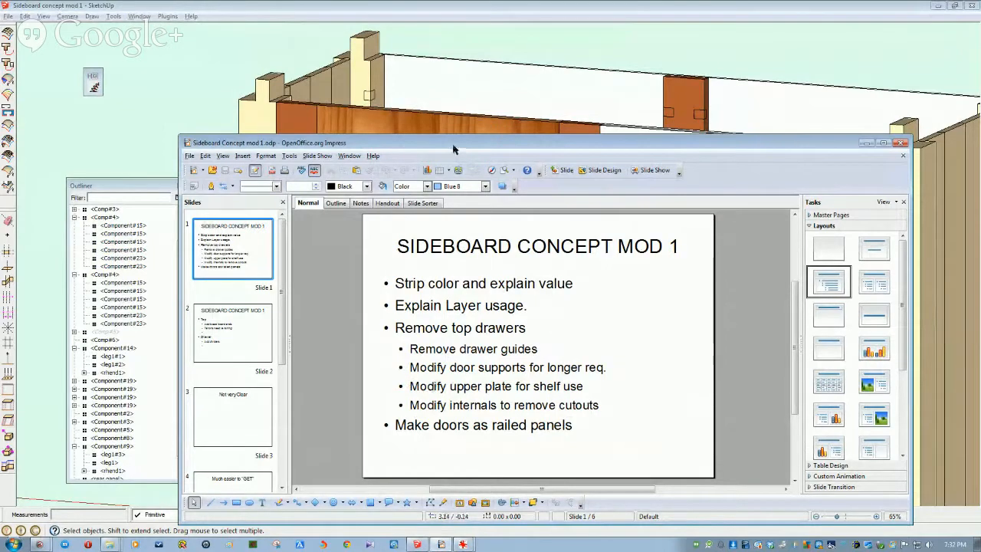
{"action": "left_click_drag", "start_coordinate": [452, 145], "coordinate": [980, 272]}
Unhide the hidden Comp#5 component of the sideboard.
{"action": "middle_click_drag", "start_coordinate": [344, 303], "coordinate": [249, 330]}
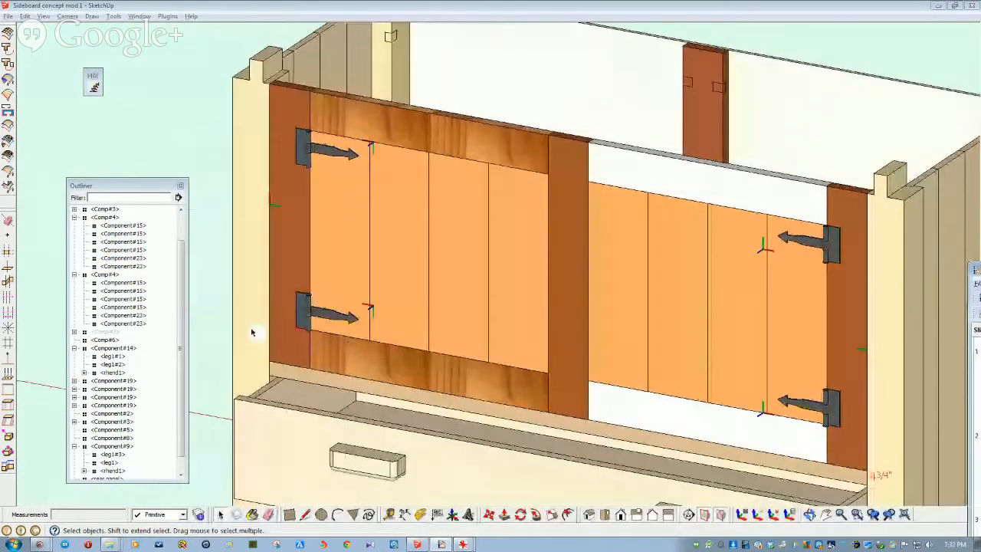
{"action": "left_click", "coordinate": [107, 331]}
{"action": "right_click", "coordinate": [106, 331]}
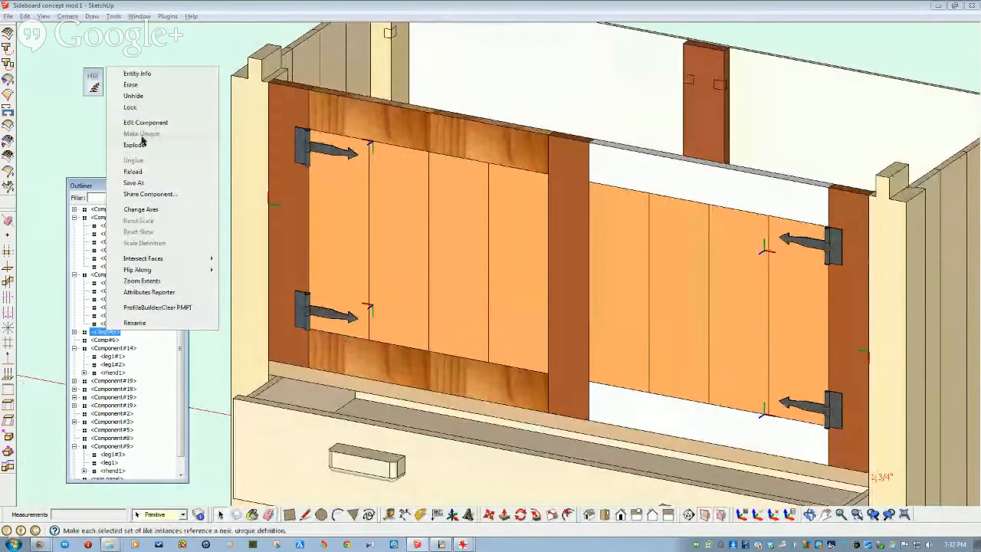
{"action": "left_click", "coordinate": [140, 99]}
{"action": "mouse_move", "coordinate": [295, 195]}
{"action": "middle_mouse_down"}
{"action": "mouse_move", "coordinate": [265, 204]}
{"action": "mouse_move", "coordinate": [375, 239]}
{"action": "mouse_move", "coordinate": [351, 287]}
{"action": "mouse_move", "coordinate": [373, 303]}
{"action": "mouse_move", "coordinate": [339, 271]}
{"action": "mouse_move", "coordinate": [453, 266]}
{"action": "mouse_move", "coordinate": [396, 248]}
{"action": "mouse_move", "coordinate": [394, 206]}
{"action": "mouse_move", "coordinate": [369, 255]}
{"action": "mouse_move", "coordinate": [376, 232]}
{"action": "mouse_move", "coordinate": [368, 222]}
{"action": "mouse_move", "coordinate": [477, 237]}
{"action": "mouse_move", "coordinate": [547, 222]}
{"action": "mouse_move", "coordinate": [546, 160]}
{"action": "mouse_move", "coordinate": [611, 169]}
{"action": "mouse_move", "coordinate": [541, 212]}
{"action": "mouse_move", "coordinate": [530, 232]}
{"action": "mouse_move", "coordinate": [536, 254]}
{"action": "mouse_move", "coordinate": [486, 232]}
{"action": "mouse_move", "coordinate": [429, 243]}
{"action": "mouse_move", "coordinate": [434, 262]}
{"action": "middle_mouse_up"}
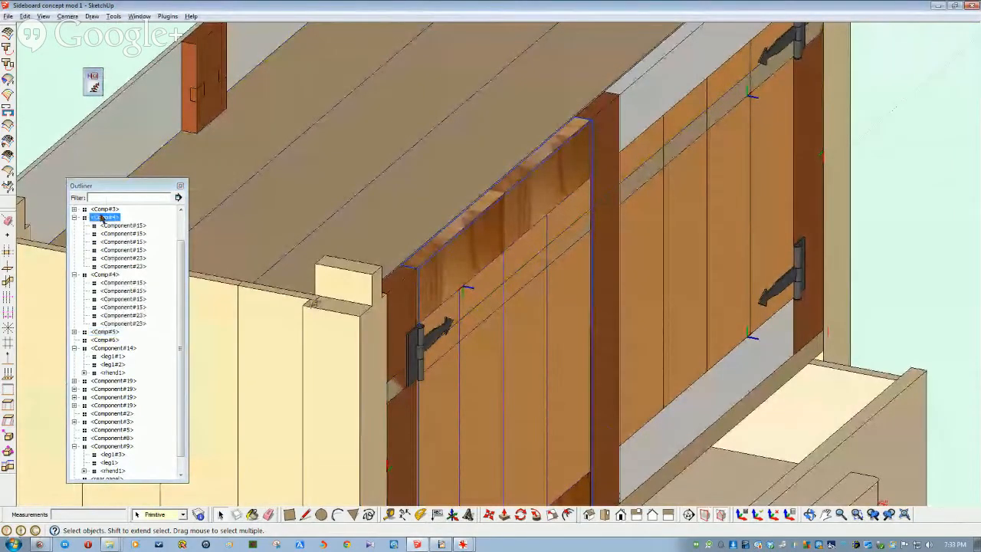
Hide the left door component to expose the shelf behind it.
{"action": "right_click", "coordinate": [107, 220]}
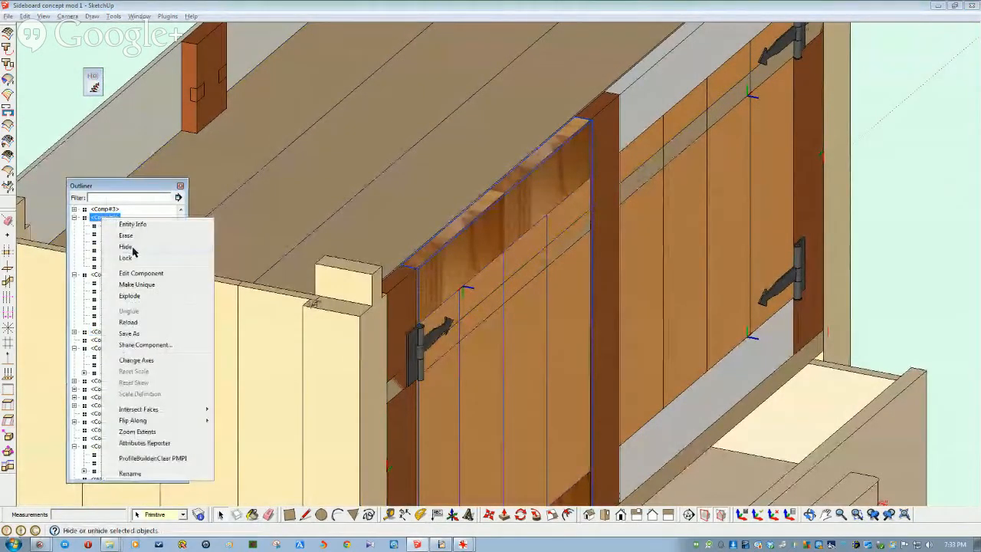
{"action": "left_click", "coordinate": [130, 246]}
{"action": "scroll", "coordinate": [391, 264], "scroll_direction": "up", "scroll_amount": 6}
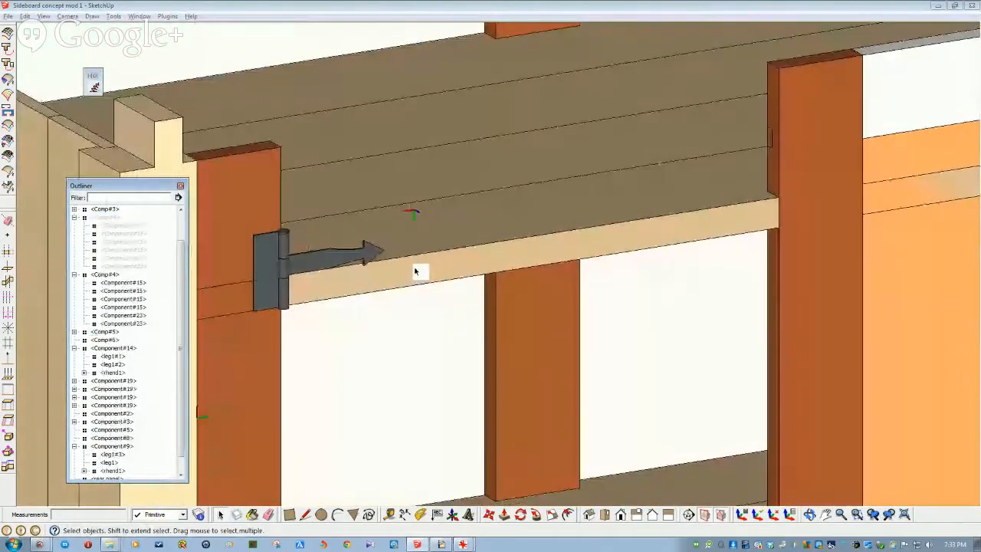
Open the shelf component and make its front plank unique.
{"action": "double_click", "coordinate": [415, 270]}
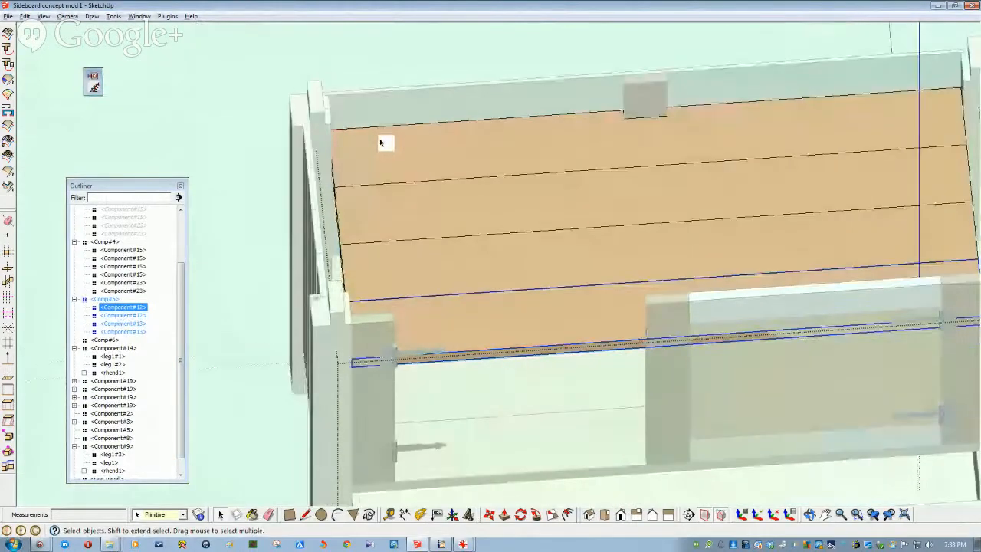
{"action": "left_click", "coordinate": [123, 315], "text": "shift"}
{"action": "middle_click_drag", "start_coordinate": [456, 310], "coordinate": [622, 281]}
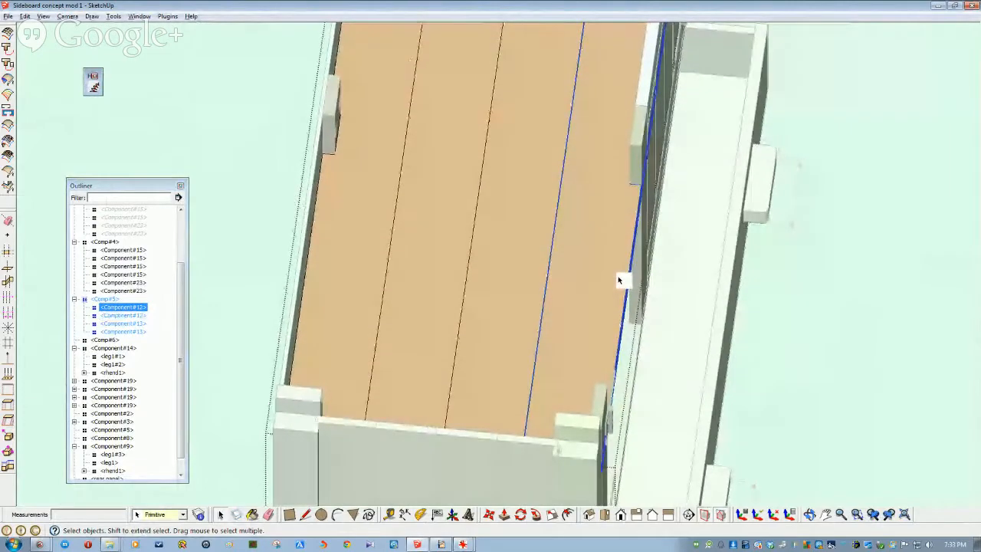
{"action": "middle_click_drag", "start_coordinate": [364, 244], "coordinate": [490, 330]}
{"action": "double_click", "coordinate": [477, 330]}
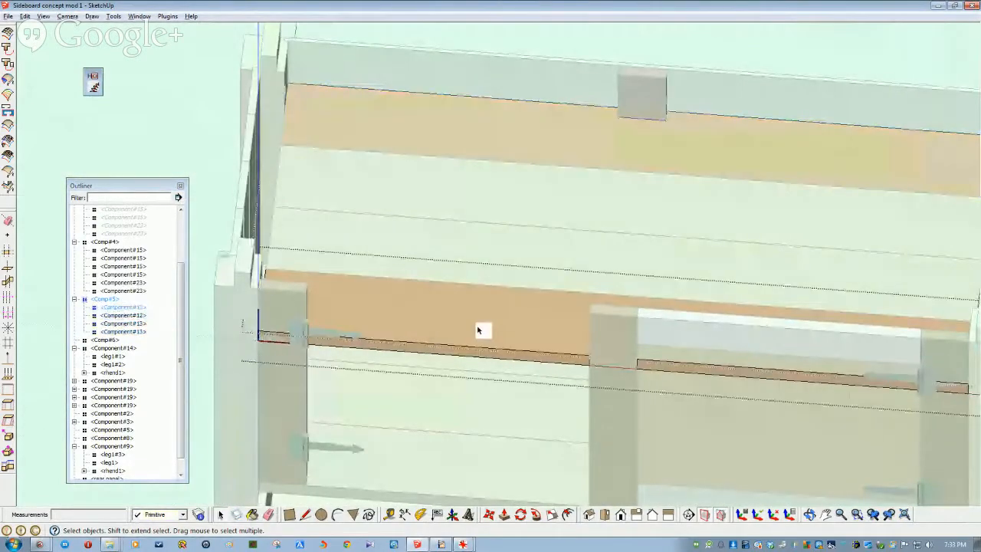
{"action": "double_click", "coordinate": [356, 287]}
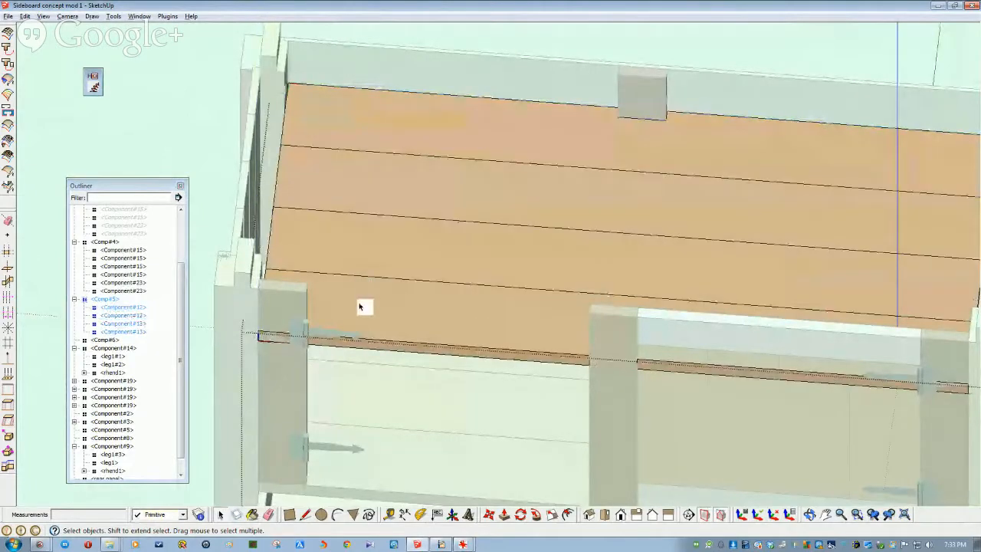
{"action": "left_click", "coordinate": [381, 309]}
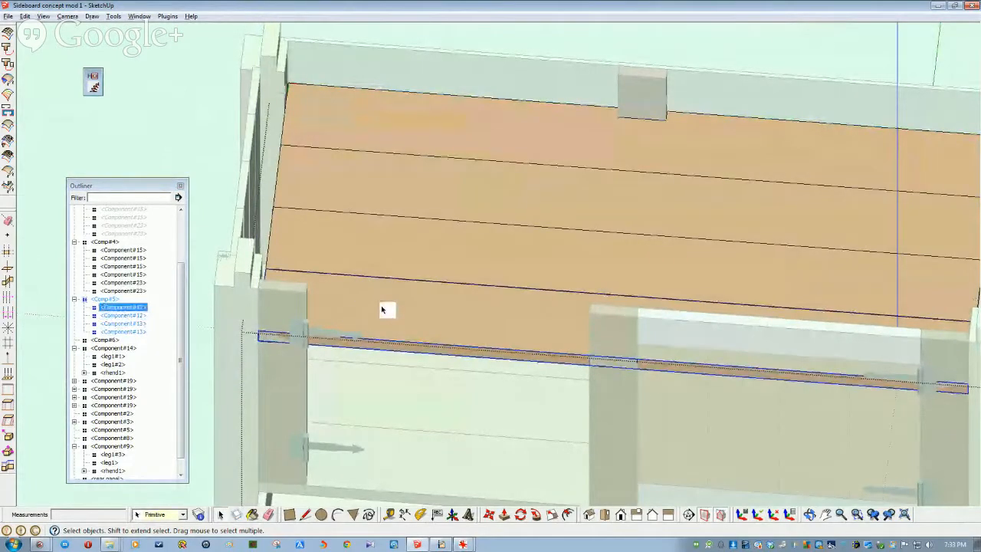
{"action": "right_click", "coordinate": [382, 310]}
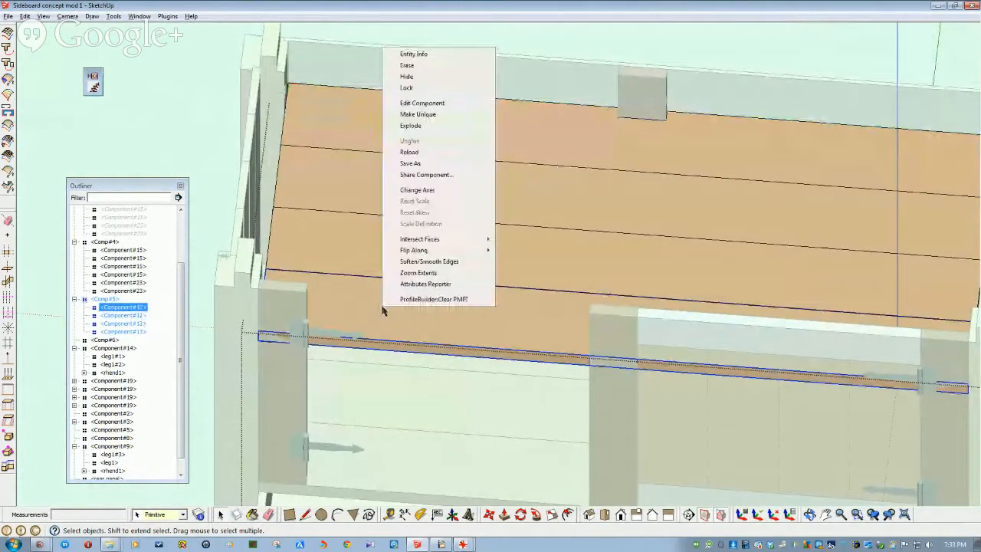
{"action": "left_click", "coordinate": [412, 115]}
Leave the shelf component and hide the right door and the front center stile.
{"action": "middle_click_drag", "start_coordinate": [371, 280], "coordinate": [688, 248]}
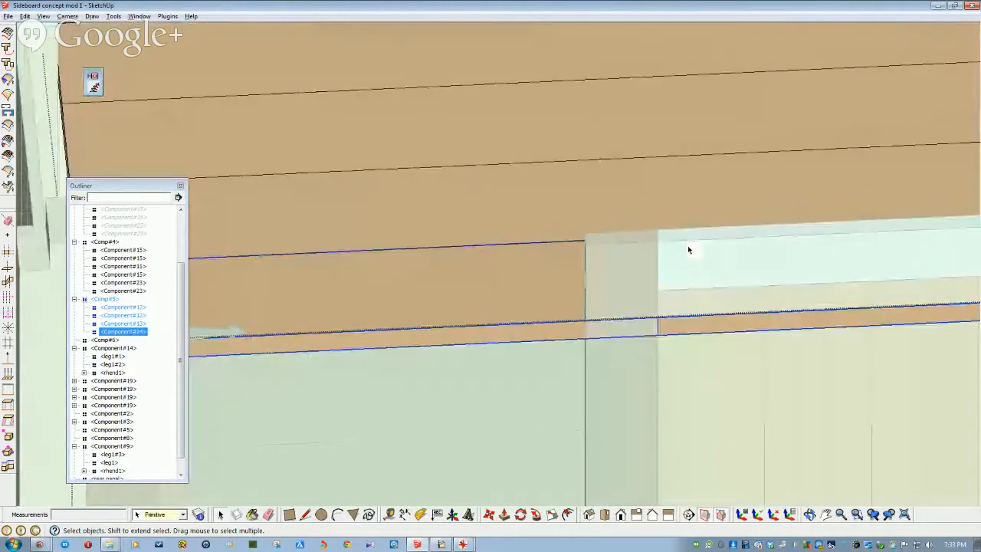
{"action": "scroll", "coordinate": [23, 332], "scroll_direction": "down", "scroll_amount": 4}
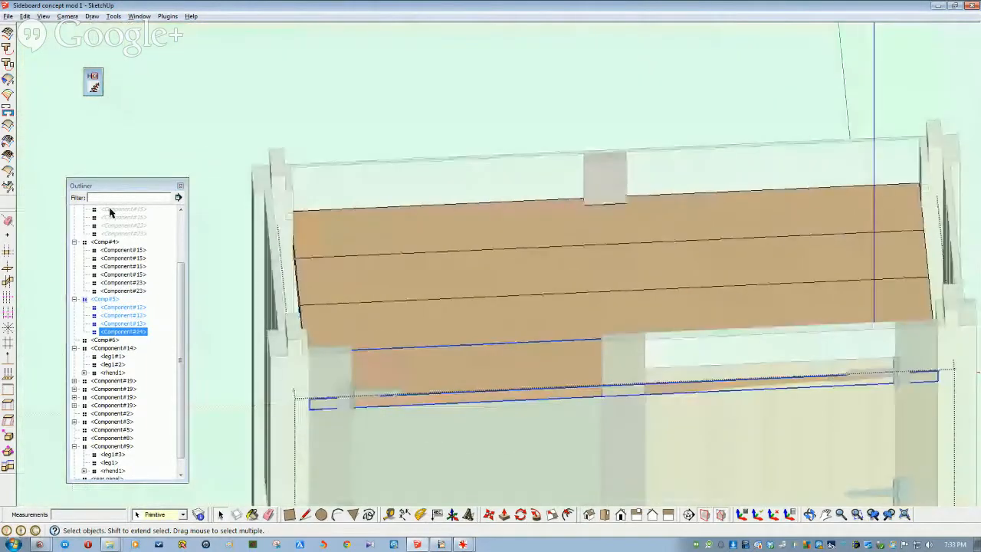
{"action": "left_click", "coordinate": [219, 115]}
{"action": "right_click", "coordinate": [687, 350]}
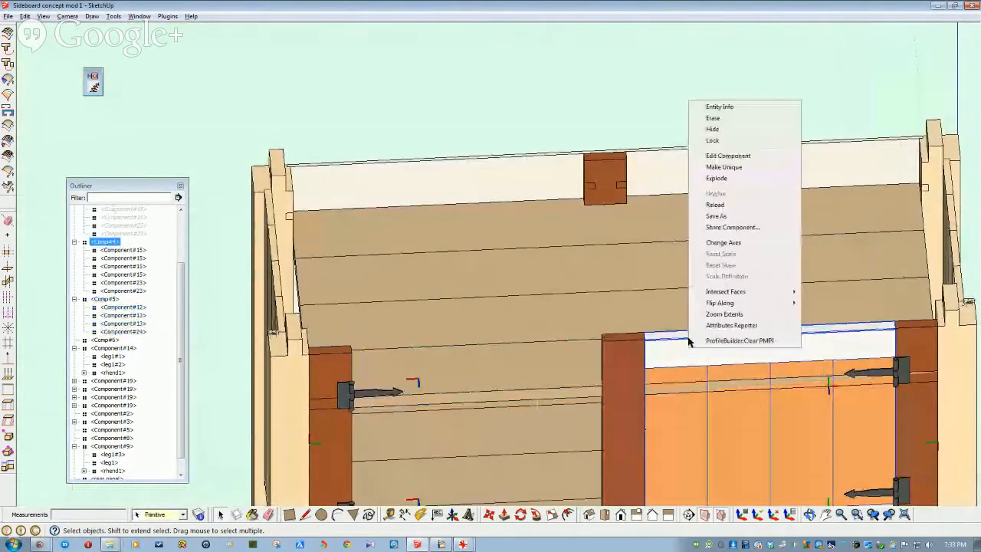
{"action": "left_click", "coordinate": [714, 128]}
{"action": "right_click", "coordinate": [626, 360]}
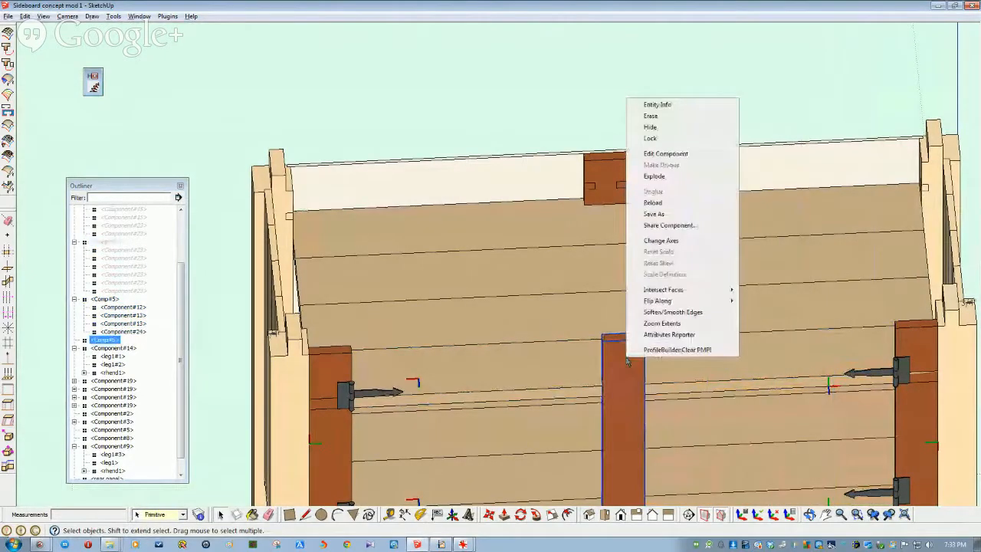
{"action": "left_click", "coordinate": [651, 128]}
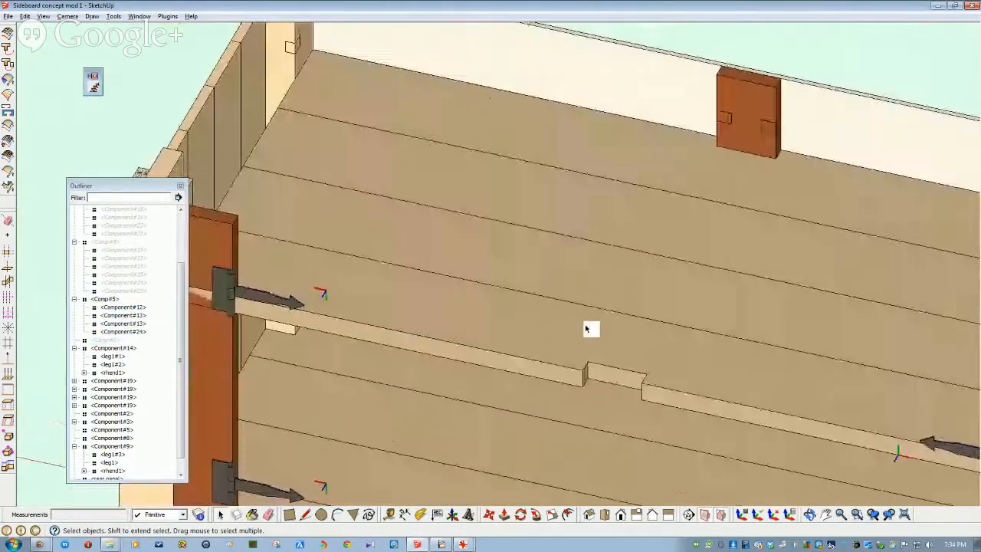
Open the shelf's front plank and push the left side of its center notch to the left stile.
{"action": "mouse_move", "coordinate": [636, 355]}
{"action": "middle_mouse_down"}
{"action": "mouse_move", "coordinate": [578, 382]}
{"action": "mouse_move", "coordinate": [526, 368]}
{"action": "mouse_move", "coordinate": [532, 385]}
{"action": "middle_mouse_up"}
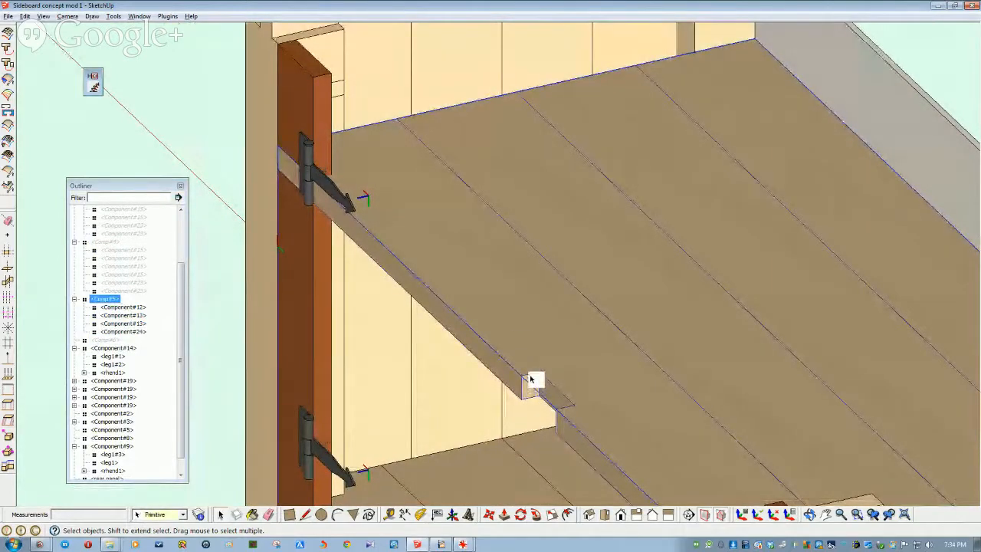
{"action": "mouse_move", "coordinate": [497, 318]}
{"action": "middle_mouse_down"}
{"action": "mouse_move", "coordinate": [532, 385]}
{"action": "mouse_move", "coordinate": [513, 371]}
{"action": "middle_mouse_up"}
{"action": "middle_click_drag", "start_coordinate": [502, 314], "coordinate": [530, 358]}
{"action": "middle_click_drag", "start_coordinate": [452, 383], "coordinate": [563, 330]}
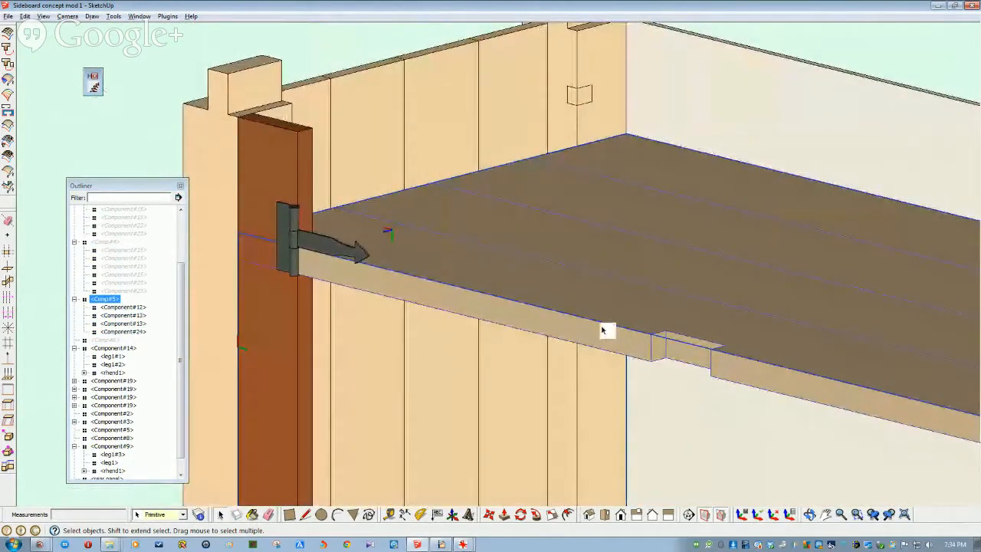
{"action": "double_click", "coordinate": [592, 335]}
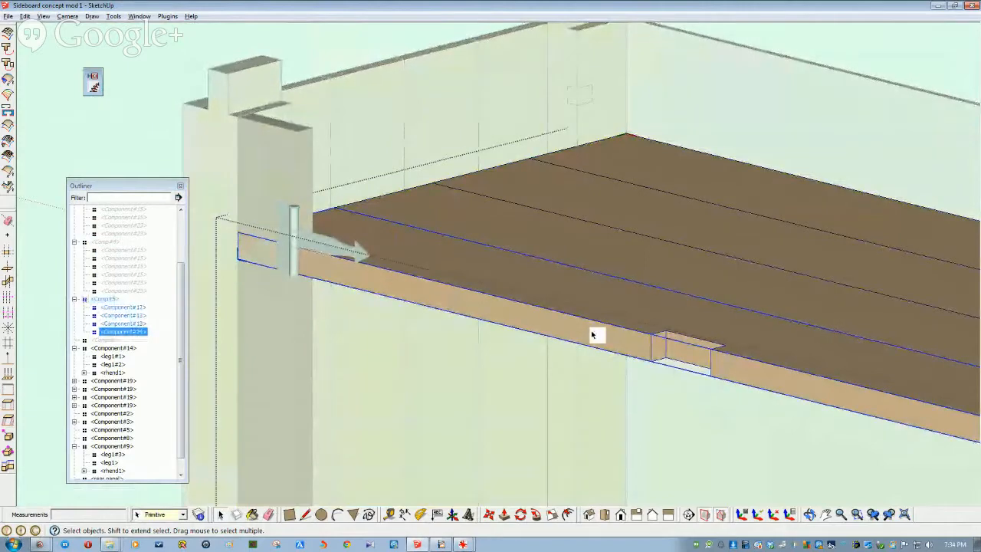
{"action": "double_click", "coordinate": [592, 335]}
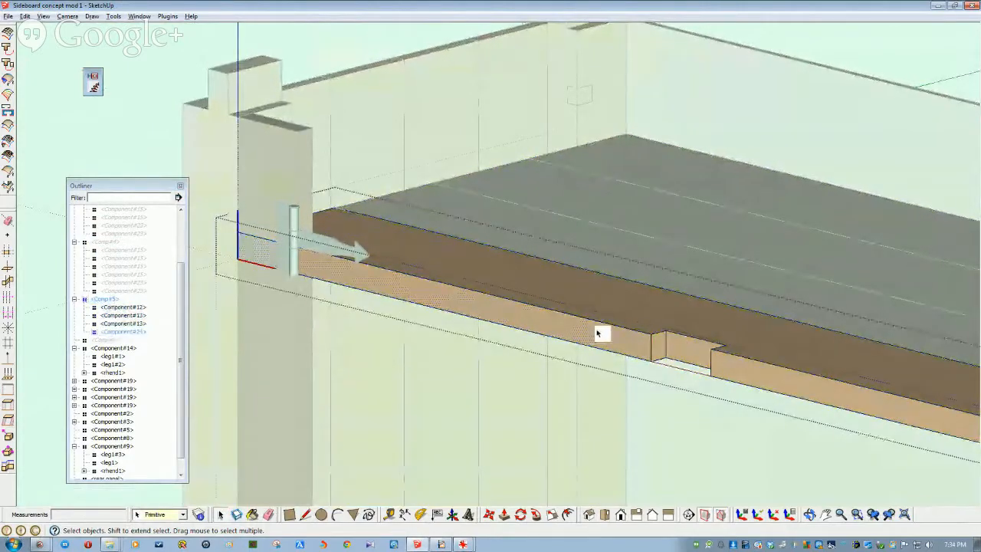
{"action": "middle_click_drag", "start_coordinate": [648, 349], "coordinate": [483, 358]}
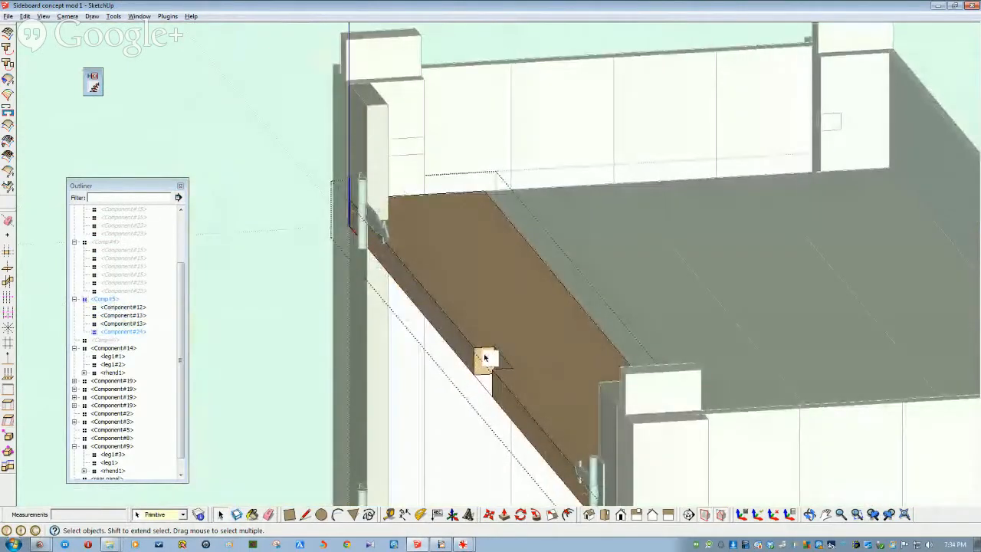
{"action": "middle_click_drag", "start_coordinate": [511, 447], "coordinate": [463, 459]}
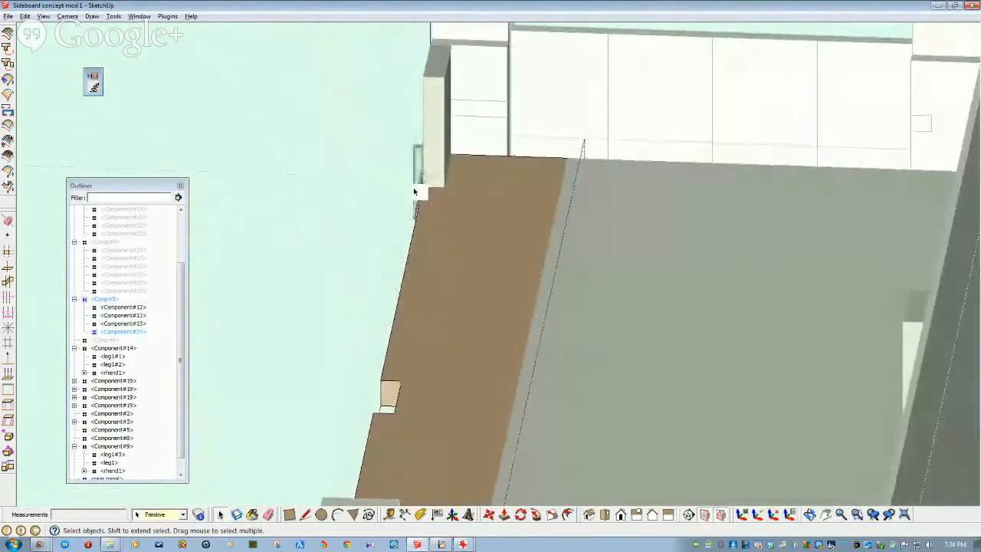
{"action": "middle_click_drag", "start_coordinate": [420, 419], "coordinate": [443, 506]}
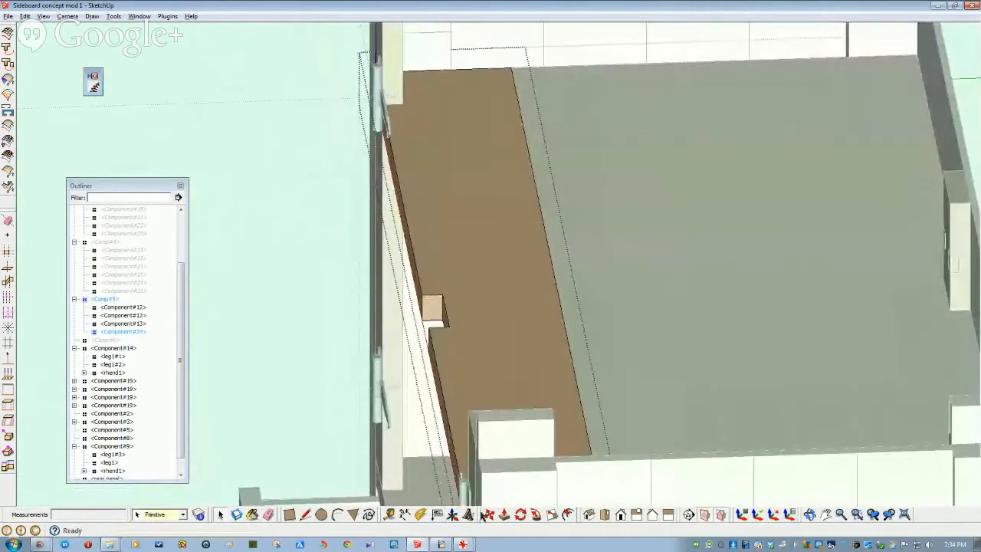
{"action": "left_click", "coordinate": [510, 515]}
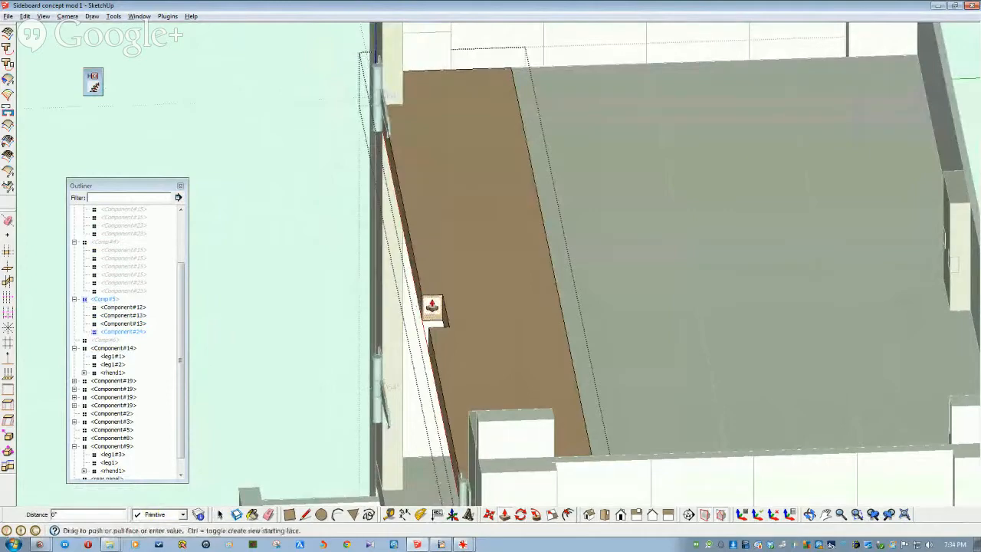
{"action": "left_click", "coordinate": [429, 307]}
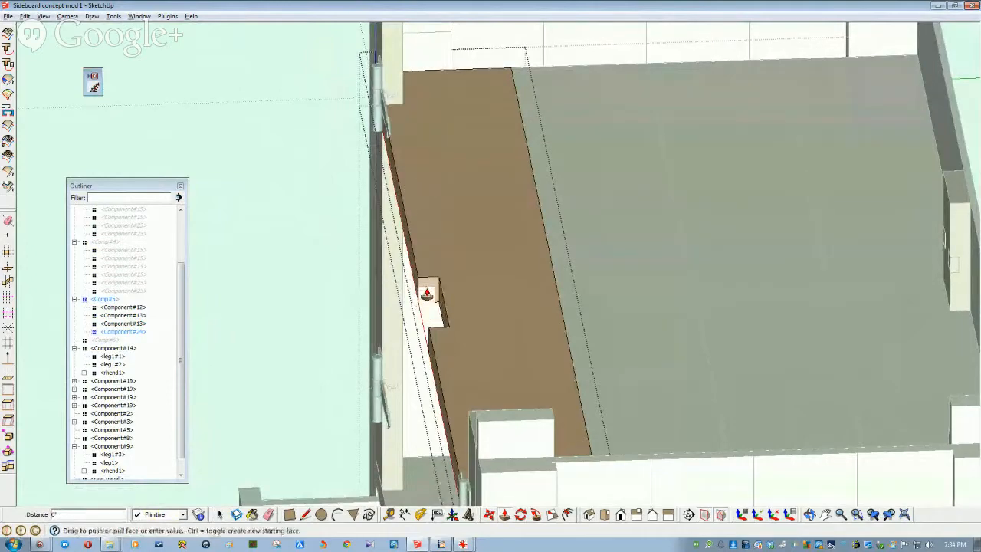
{"action": "left_click", "coordinate": [400, 103]}
Push the right side of the front plank's notch 20 3/4" towards the right stile.
{"action": "middle_click_drag", "start_coordinate": [400, 104], "coordinate": [476, 370]}
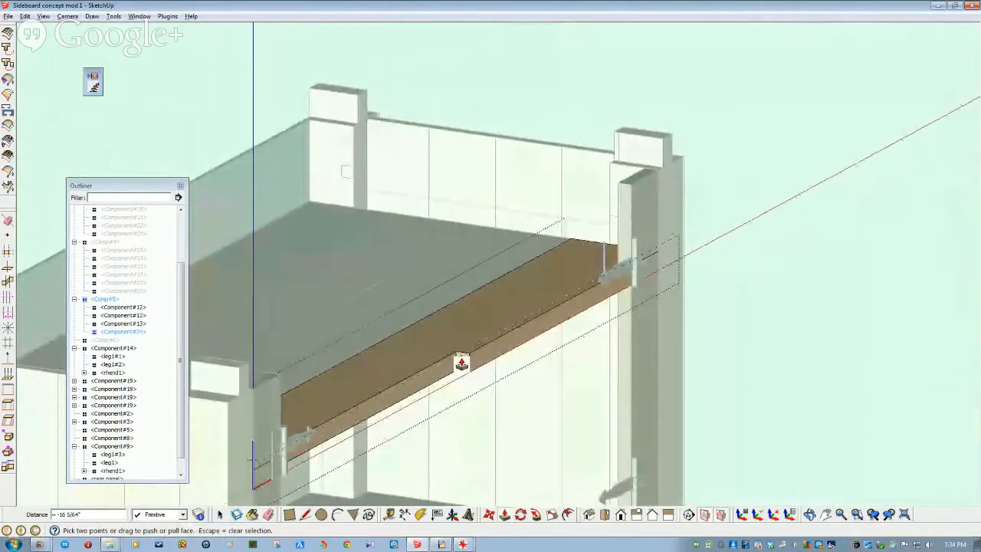
{"action": "scroll", "coordinate": [463, 370], "scroll_direction": "up", "scroll_amount": 3}
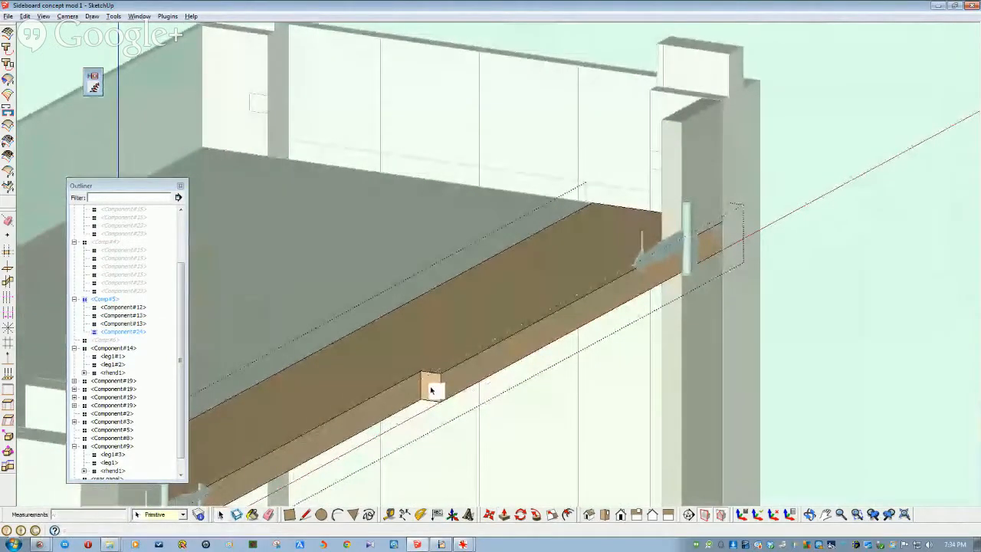
{"action": "left_click", "coordinate": [503, 516]}
{"action": "left_click", "coordinate": [428, 391]}
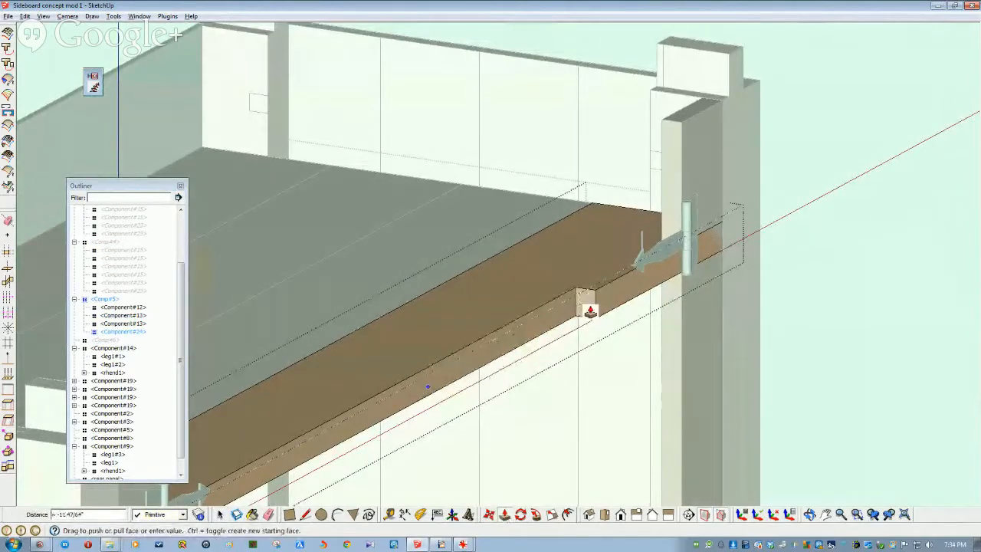
{"action": "left_click", "coordinate": [722, 250]}
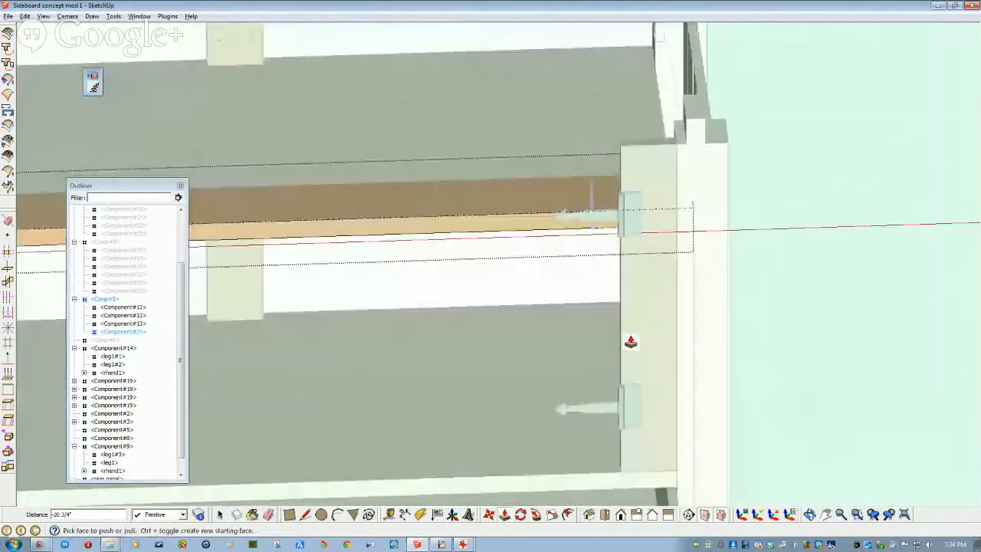
{"action": "middle_click_drag", "start_coordinate": [630, 341], "coordinate": [474, 361]}
{"action": "key", "text": "space"}
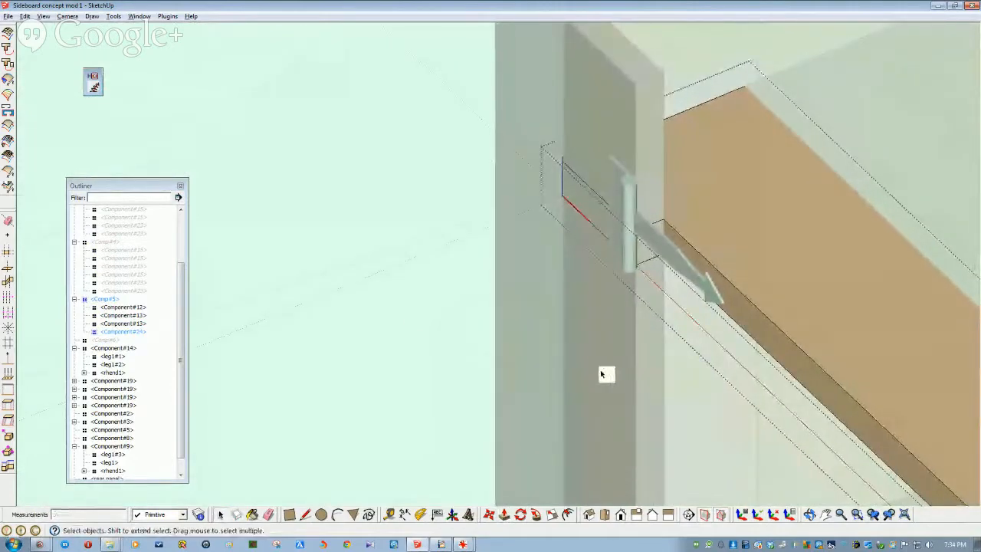
Leave the plank and shelf components and hide the front left stile.
{"action": "left_click", "coordinate": [446, 330]}
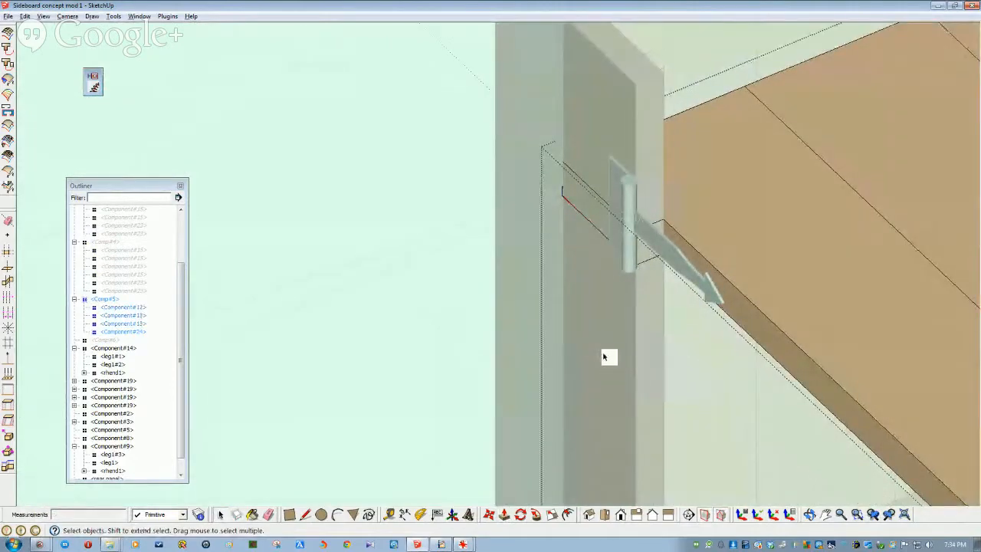
{"action": "left_click", "coordinate": [328, 311]}
{"action": "right_click", "coordinate": [607, 325]}
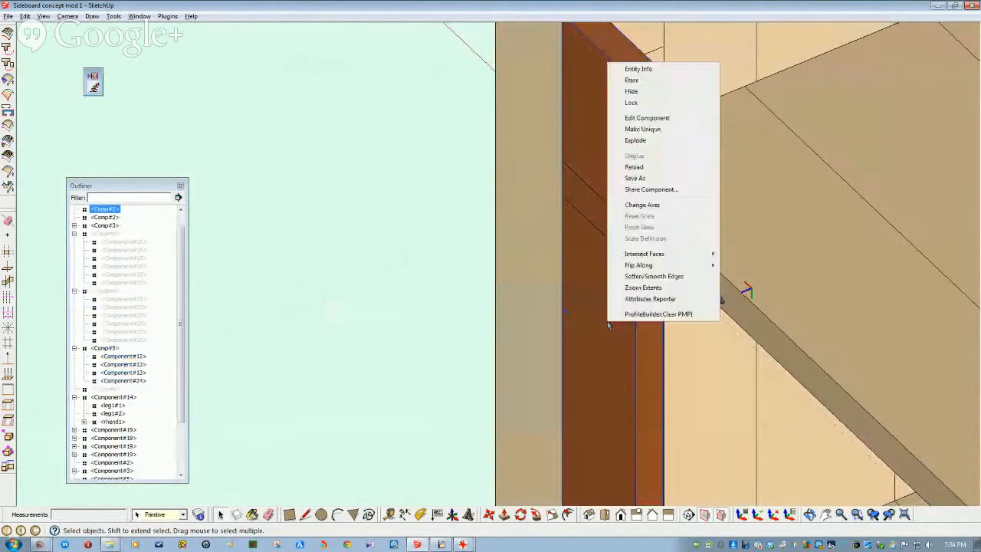
{"action": "left_click", "coordinate": [636, 94]}
Reopen the shelf's front plank and push the remaining front block at its left end back 2".
{"action": "middle_click_drag", "start_coordinate": [642, 202], "coordinate": [596, 268]}
{"action": "scroll", "coordinate": [630, 202], "scroll_direction": "up", "scroll_amount": 5}
{"action": "middle_click_drag", "start_coordinate": [623, 202], "coordinate": [659, 212]}
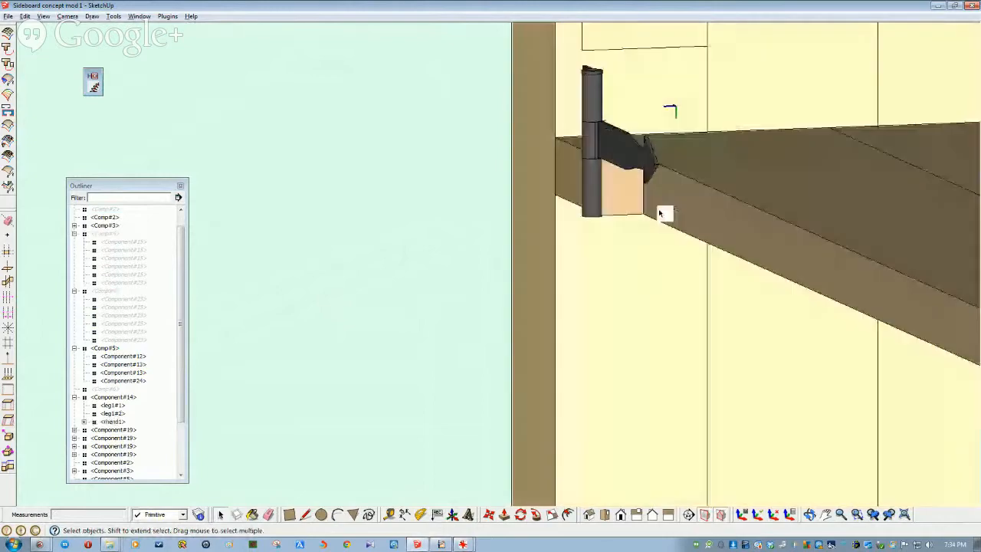
{"action": "double_click", "coordinate": [615, 197]}
{"action": "left_click", "coordinate": [615, 198]}
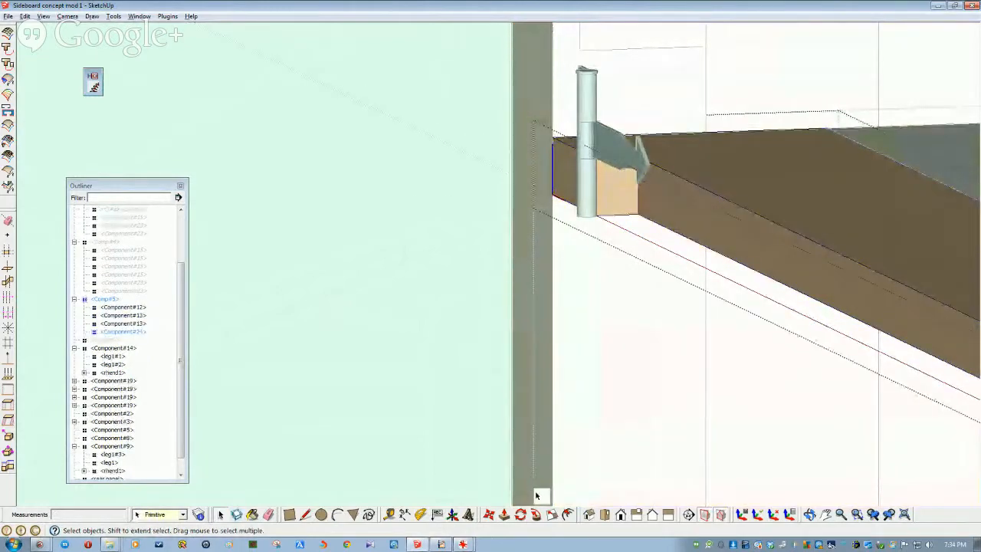
{"action": "left_click", "coordinate": [503, 515]}
{"action": "left_click", "coordinate": [614, 195]}
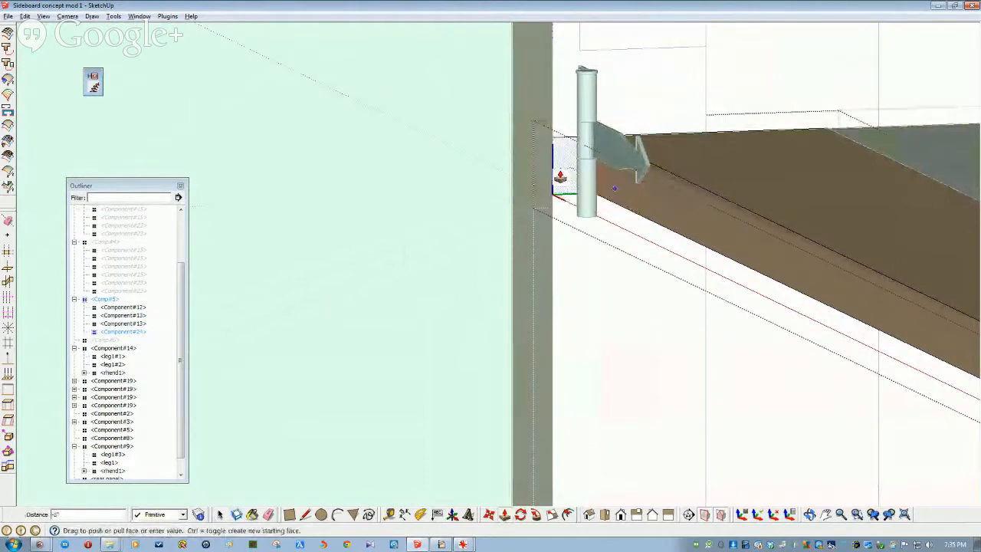
{"action": "key", "text": "space"}
Hide the third plank of the right end panel, leave the panel, and select the shelf component.
{"action": "scroll", "coordinate": [552, 504], "scroll_direction": "down", "scroll_amount": 5}
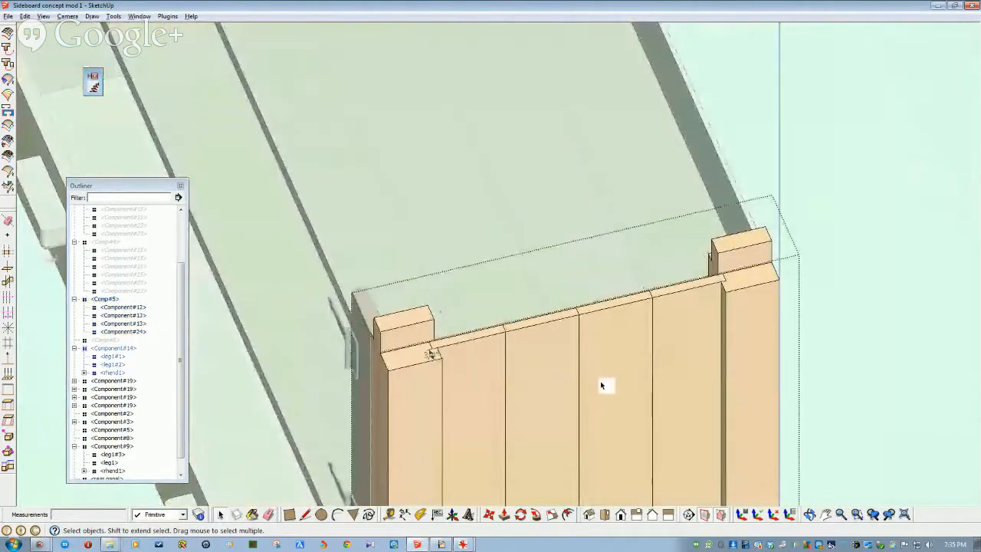
{"action": "left_click", "coordinate": [602, 386]}
{"action": "double_click", "coordinate": [602, 386]}
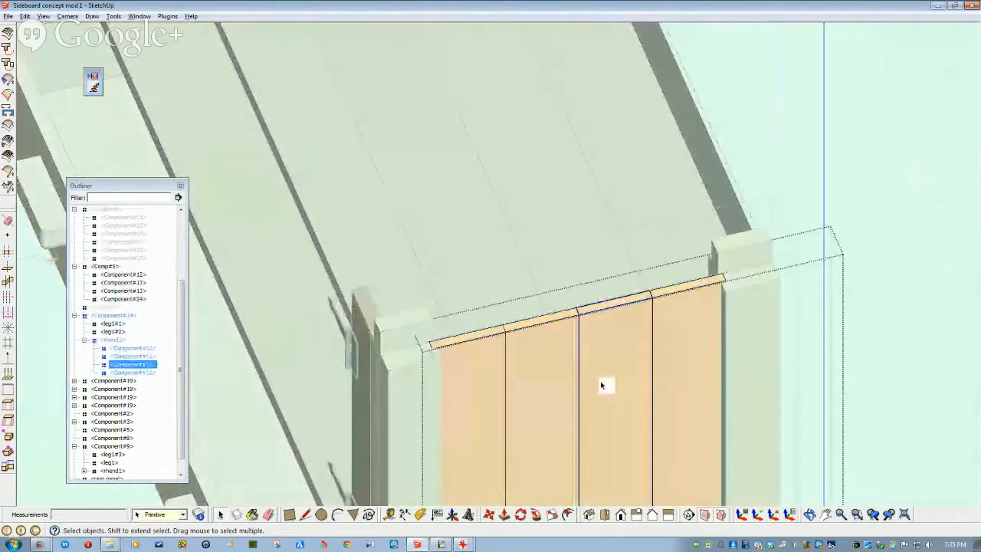
{"action": "right_click", "coordinate": [602, 385]}
{"action": "left_click", "coordinate": [626, 153]}
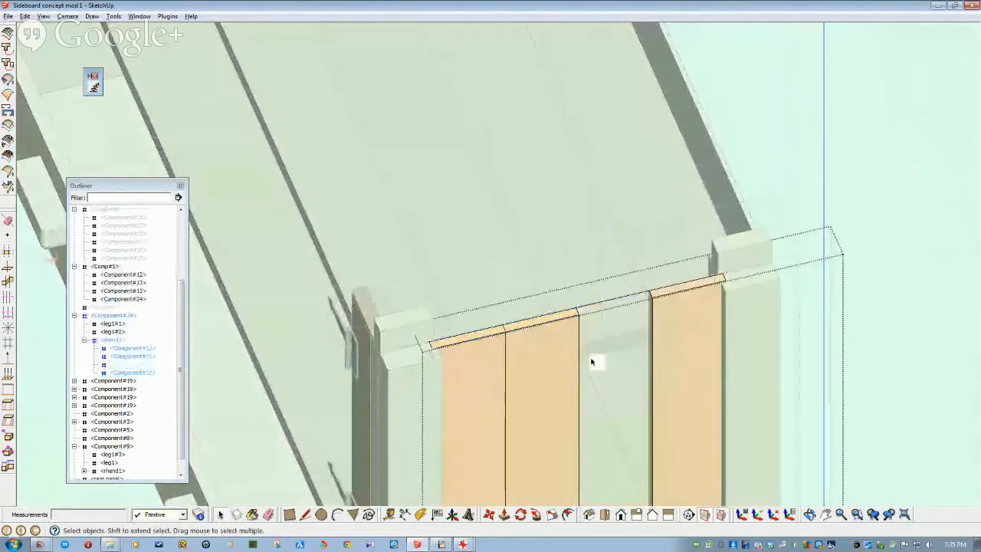
{"action": "middle_click_drag", "start_coordinate": [592, 362], "coordinate": [728, 442]}
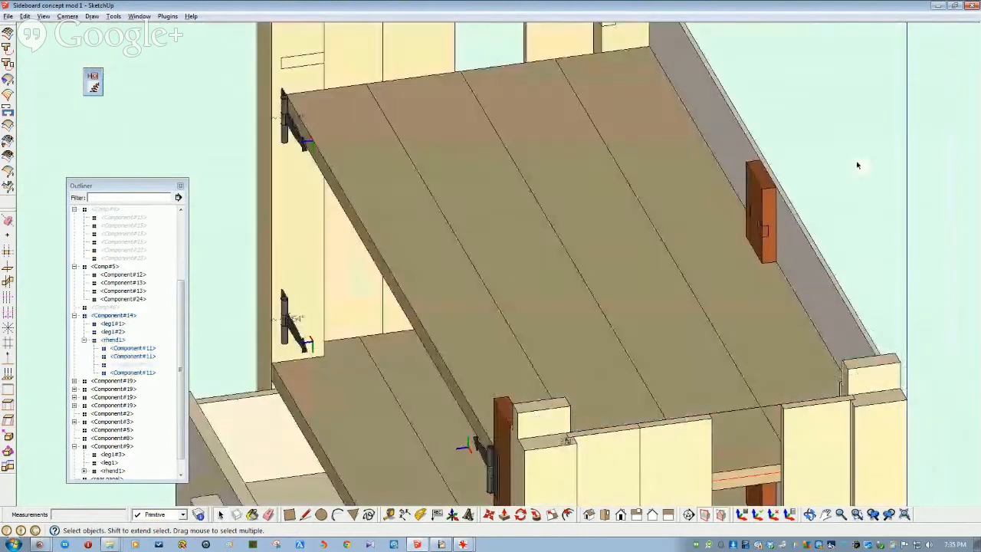
{"action": "left_click", "coordinate": [720, 458]}
{"action": "middle_click_drag", "start_coordinate": [720, 459], "coordinate": [691, 384]}
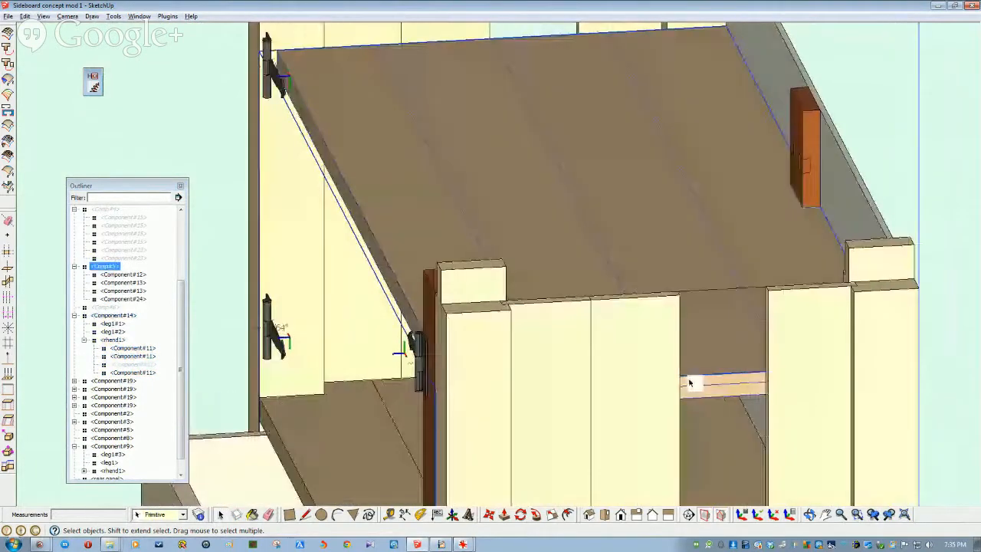
Extend the end face of the inner upper-shelf board by 1 1/2" with Push/Pull.
{"action": "double_click", "coordinate": [713, 355]}
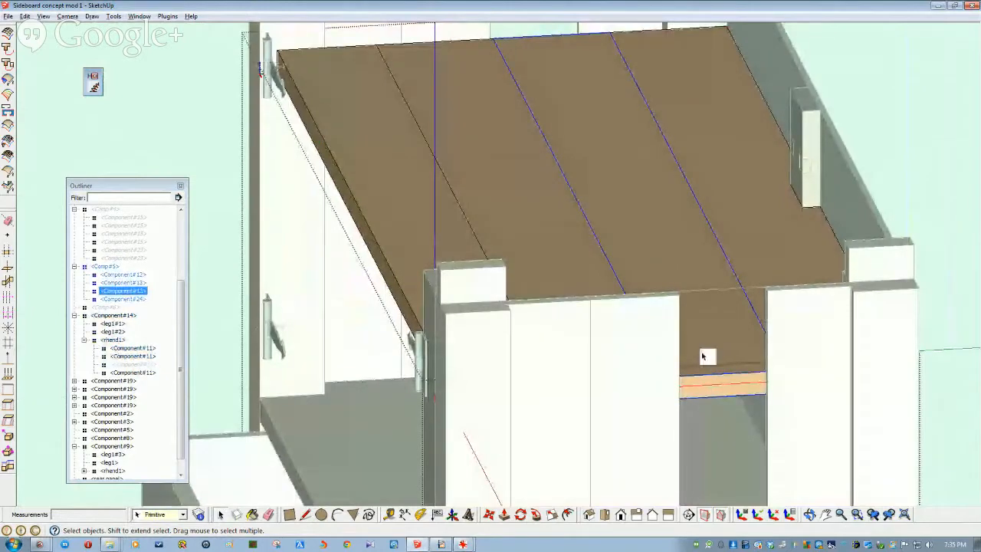
{"action": "double_click", "coordinate": [700, 365]}
{"action": "middle_click_drag", "start_coordinate": [675, 442], "coordinate": [791, 460]}
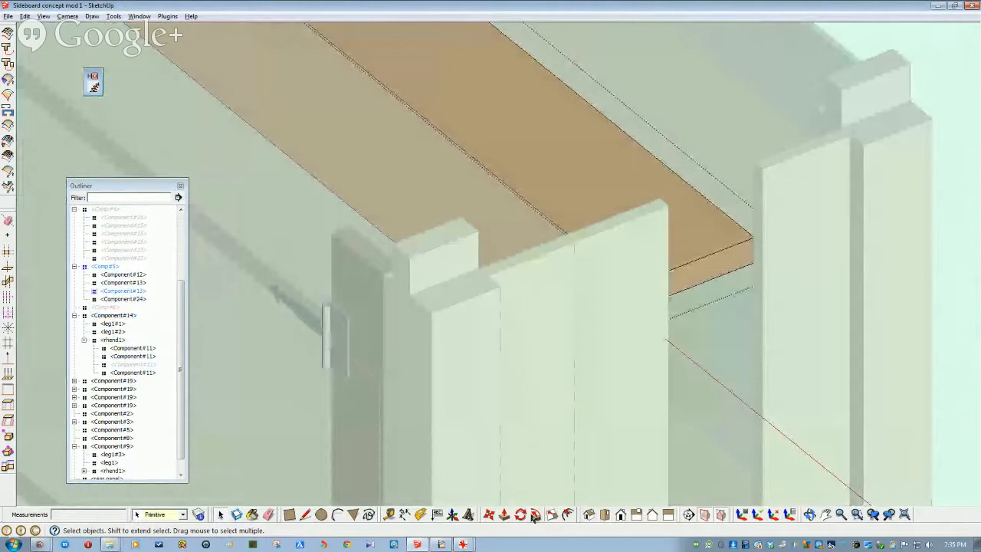
{"action": "left_click", "coordinate": [506, 518]}
{"action": "mouse_move", "coordinate": [701, 282]}
{"action": "left_mouse_down"}
{"action": "mouse_move", "coordinate": [745, 290]}
{"action": "mouse_move", "coordinate": [746, 278]}
{"action": "mouse_move", "coordinate": [795, 313]}
{"action": "mouse_move", "coordinate": [811, 292]}
{"action": "mouse_move", "coordinate": [791, 266]}
{"action": "left_mouse_up"}
{"action": "scroll", "coordinate": [746, 278], "scroll_direction": "up", "scroll_amount": 5}
{"action": "scroll", "coordinate": [729, 400], "scroll_direction": "down", "scroll_amount": 8}
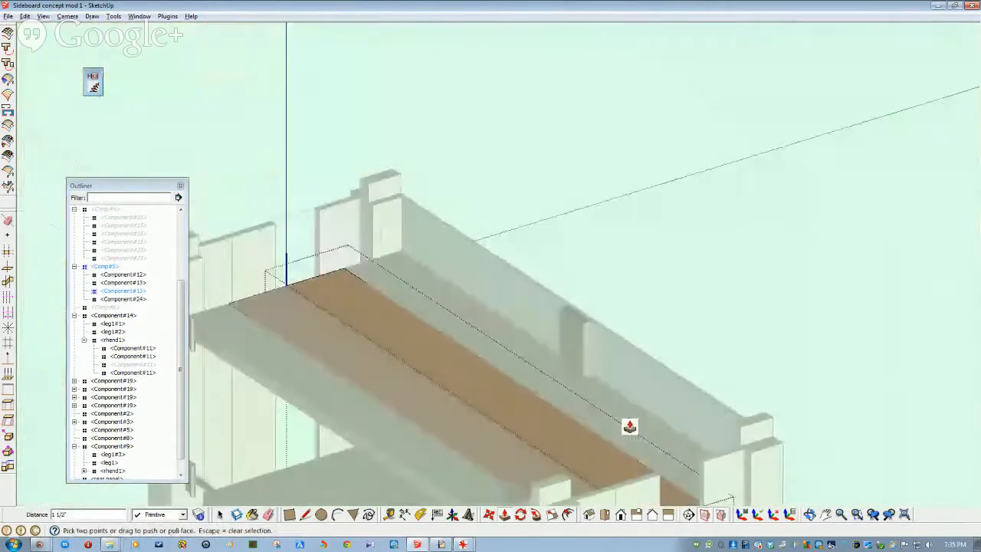
Extend the opposite end of the same inner shelf board with Push/Pull and close the board for editing.
{"action": "mouse_move", "coordinate": [628, 426]}
{"action": "middle_mouse_down"}
{"action": "mouse_move", "coordinate": [745, 428]}
{"action": "mouse_move", "coordinate": [814, 281]}
{"action": "middle_mouse_up"}
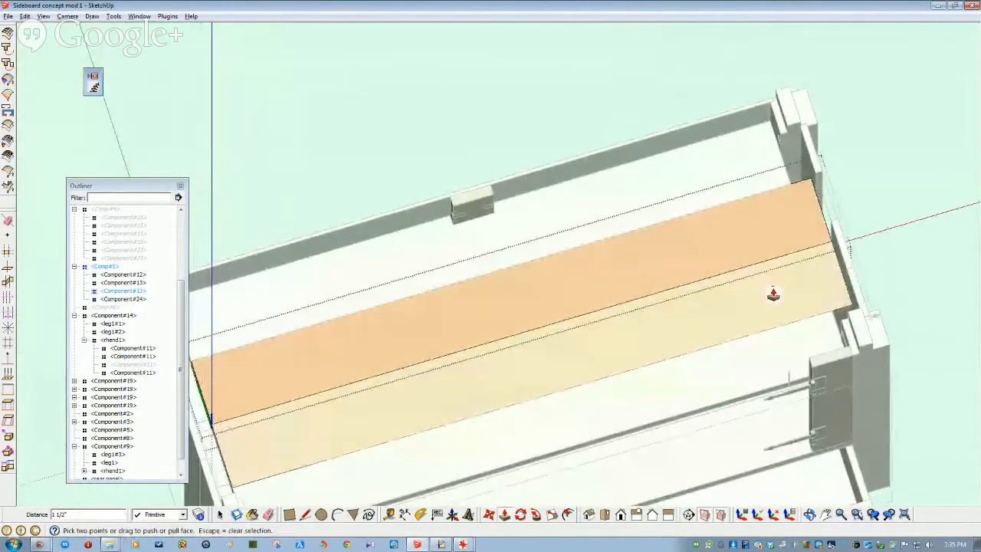
{"action": "mouse_move", "coordinate": [725, 308]}
{"action": "middle_mouse_down"}
{"action": "mouse_move", "coordinate": [817, 279]}
{"action": "mouse_move", "coordinate": [412, 415]}
{"action": "mouse_move", "coordinate": [454, 339]}
{"action": "mouse_move", "coordinate": [466, 346]}
{"action": "middle_mouse_up"}
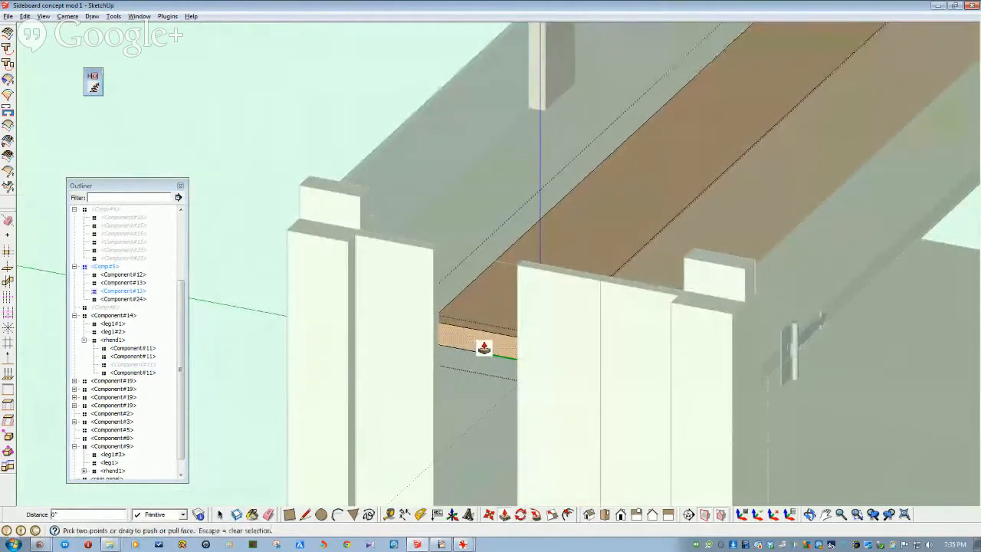
{"action": "mouse_move", "coordinate": [480, 345]}
{"action": "middle_mouse_down"}
{"action": "mouse_move", "coordinate": [482, 390]}
{"action": "mouse_move", "coordinate": [446, 442]}
{"action": "mouse_move", "coordinate": [440, 325]}
{"action": "middle_mouse_up"}
{"action": "mouse_move", "coordinate": [552, 313]}
{"action": "middle_mouse_down"}
{"action": "mouse_move", "coordinate": [619, 313]}
{"action": "mouse_move", "coordinate": [534, 312]}
{"action": "mouse_move", "coordinate": [526, 373]}
{"action": "mouse_move", "coordinate": [806, 309]}
{"action": "middle_mouse_up"}
{"action": "key", "text": "space"}
{"action": "scroll", "coordinate": [648, 297], "scroll_direction": "up", "scroll_amount": 2}
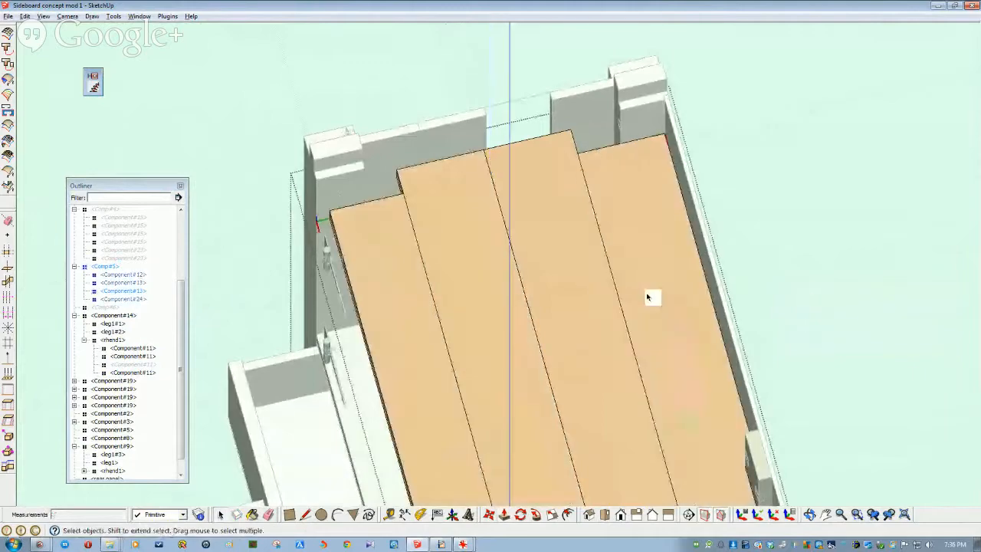
Open the end-panel assembly and hide the two slats that cover the outer shelf boards' ends.
{"action": "mouse_move", "coordinate": [417, 300]}
{"action": "middle_mouse_down"}
{"action": "mouse_move", "coordinate": [511, 325]}
{"action": "mouse_move", "coordinate": [616, 309]}
{"action": "mouse_move", "coordinate": [616, 376]}
{"action": "mouse_move", "coordinate": [572, 421]}
{"action": "mouse_move", "coordinate": [585, 405]}
{"action": "middle_mouse_up"}
{"action": "double_click", "coordinate": [585, 405]}
{"action": "left_click", "coordinate": [585, 405]}
{"action": "double_click", "coordinate": [585, 404]}
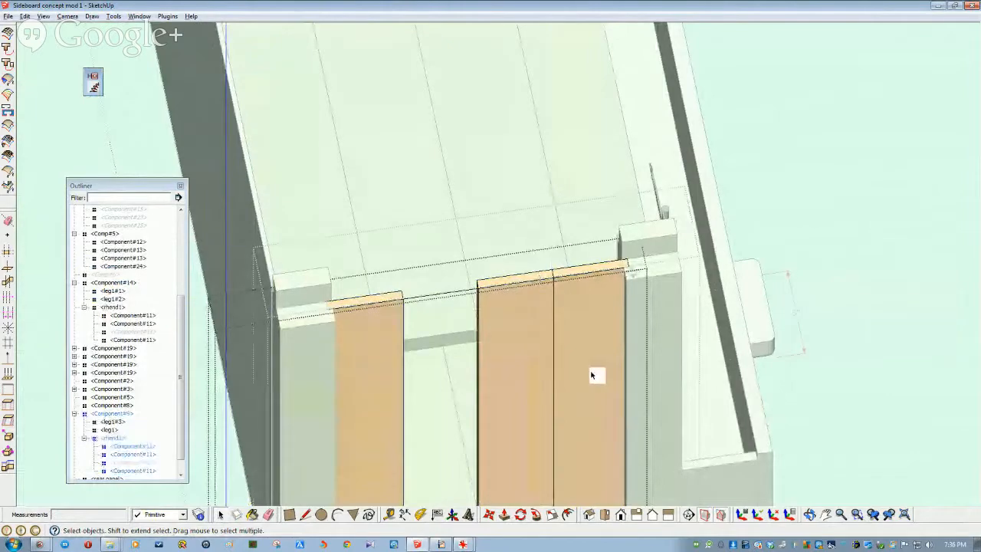
{"action": "left_click", "coordinate": [591, 376]}
{"action": "left_click", "coordinate": [367, 400], "text": "shift"}
{"action": "right_click", "coordinate": [365, 401]}
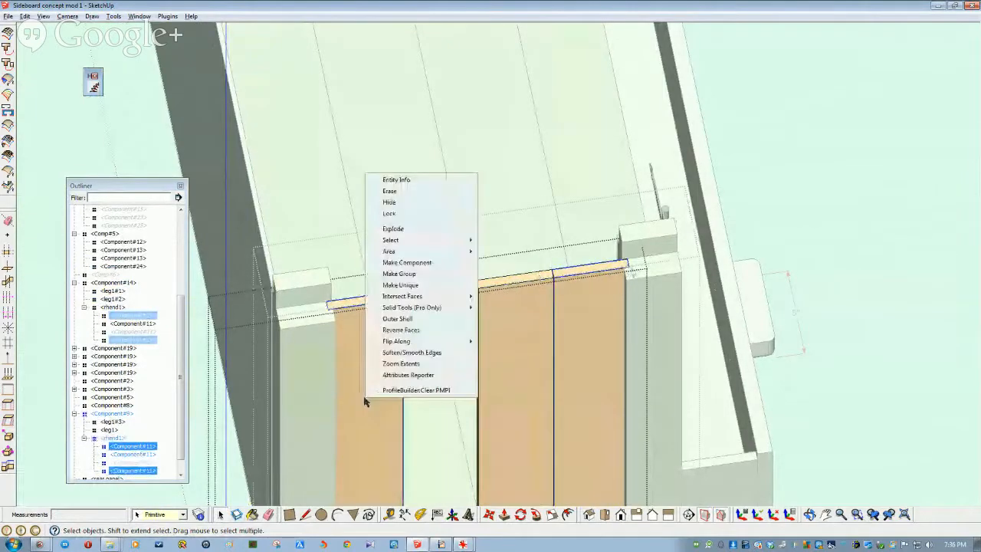
{"action": "left_click", "coordinate": [391, 203]}
Open the outer rear shelf board, split its end face with a line at the leg corner, and extend the exposed part with Push/Pull.
{"action": "middle_click_drag", "start_coordinate": [561, 352], "coordinate": [338, 344]}
{"action": "double_click", "coordinate": [389, 259]}
{"action": "left_click", "coordinate": [391, 260]}
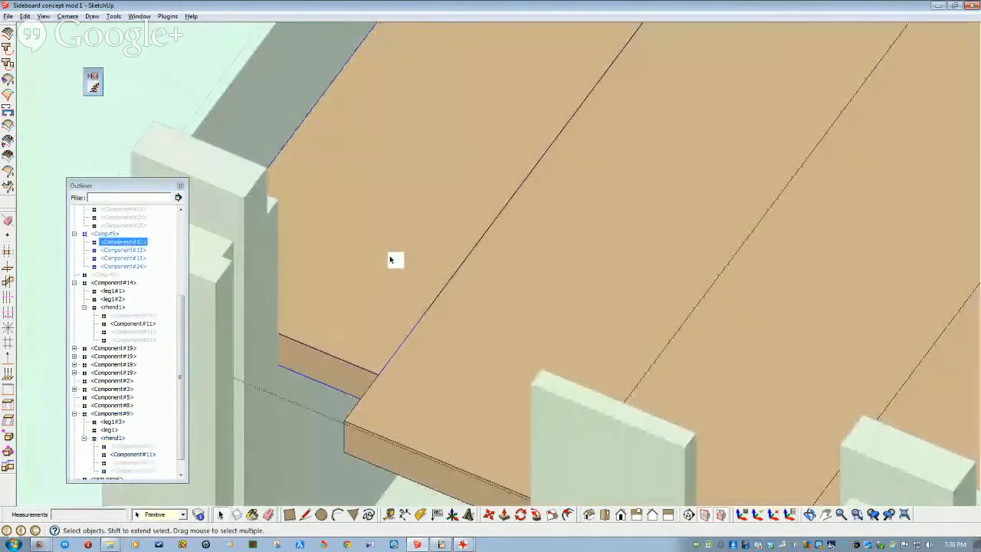
{"action": "middle_click_drag", "start_coordinate": [390, 260], "coordinate": [321, 535]}
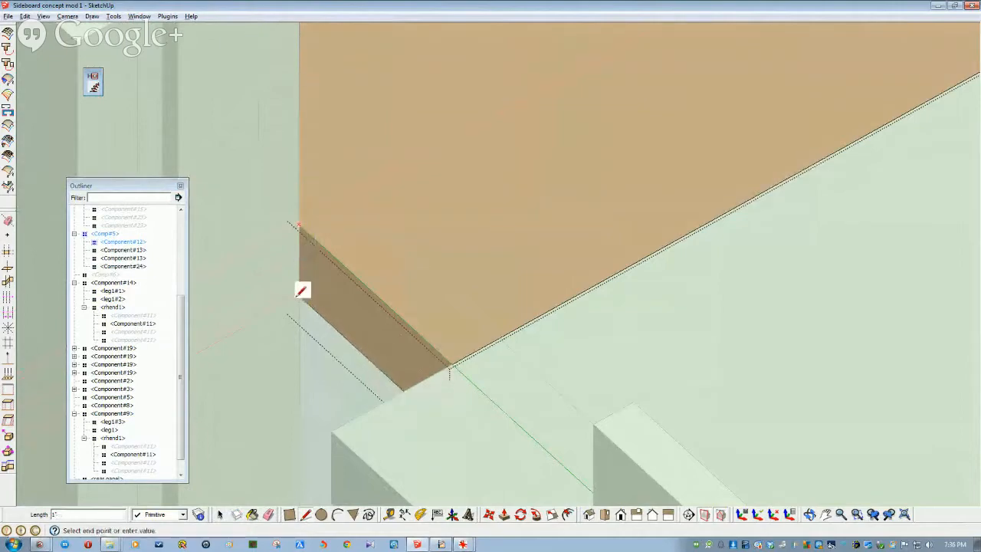
{"action": "scroll", "coordinate": [299, 297], "scroll_direction": "down", "scroll_amount": 3}
{"action": "key", "text": "space"}
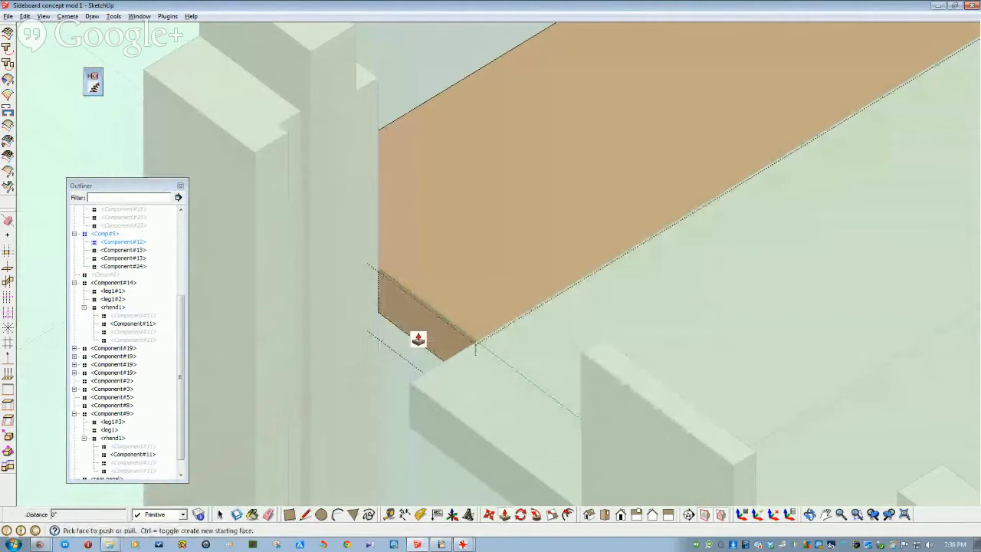
{"action": "double_click", "coordinate": [419, 339]}
Open the outer front shelf board, split its end face with a line beside the leg, and extend the exposed part with Push/Pull.
{"action": "scroll", "coordinate": [425, 363], "scroll_direction": "down", "scroll_amount": 3}
{"action": "middle_click_drag", "start_coordinate": [464, 506], "coordinate": [486, 490]}
{"action": "scroll", "coordinate": [486, 491], "scroll_direction": "up", "scroll_amount": 3}
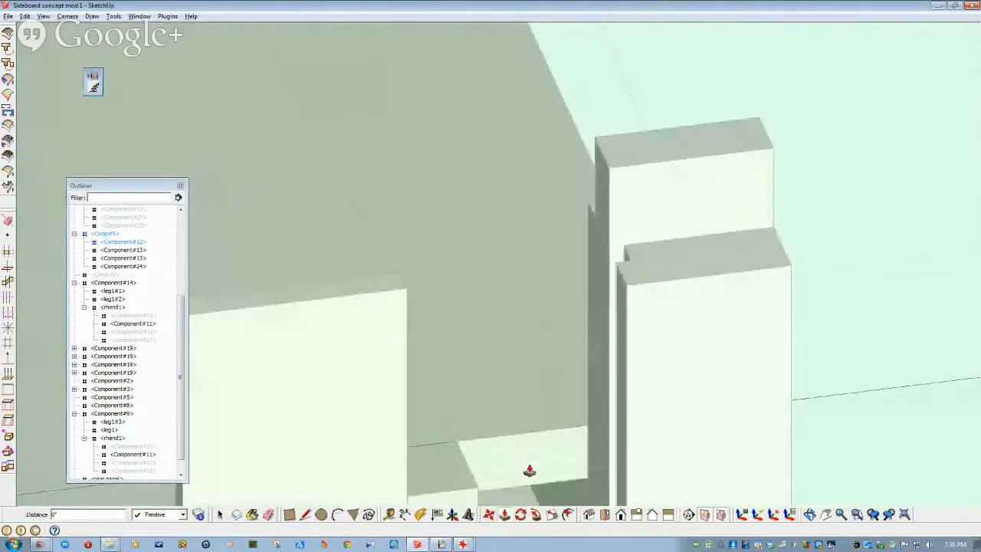
{"action": "key", "text": "space"}
{"action": "left_click", "coordinate": [528, 462]}
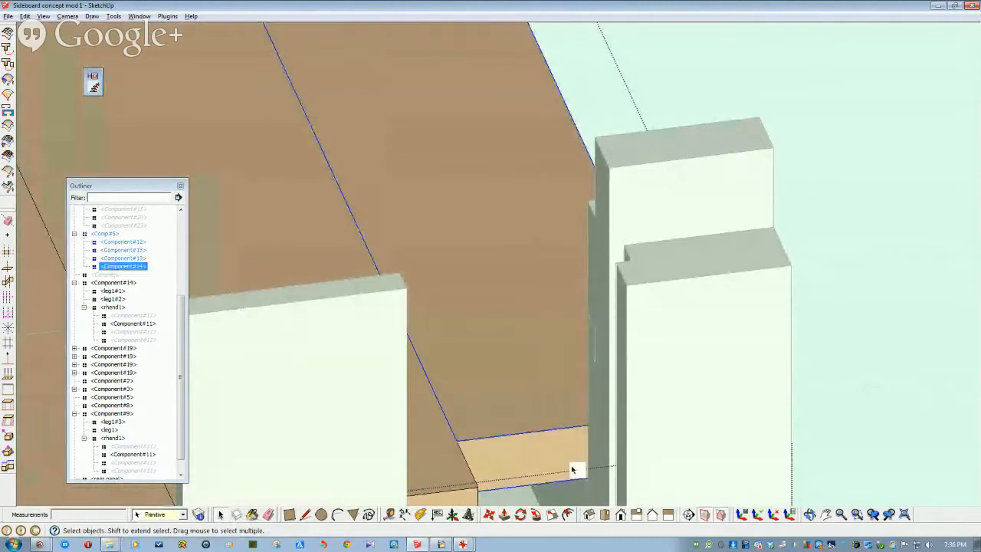
{"action": "key", "text": "h"}
{"action": "left_click", "coordinate": [519, 519]}
{"action": "left_click", "coordinate": [587, 424]}
{"action": "key", "text": "space"}
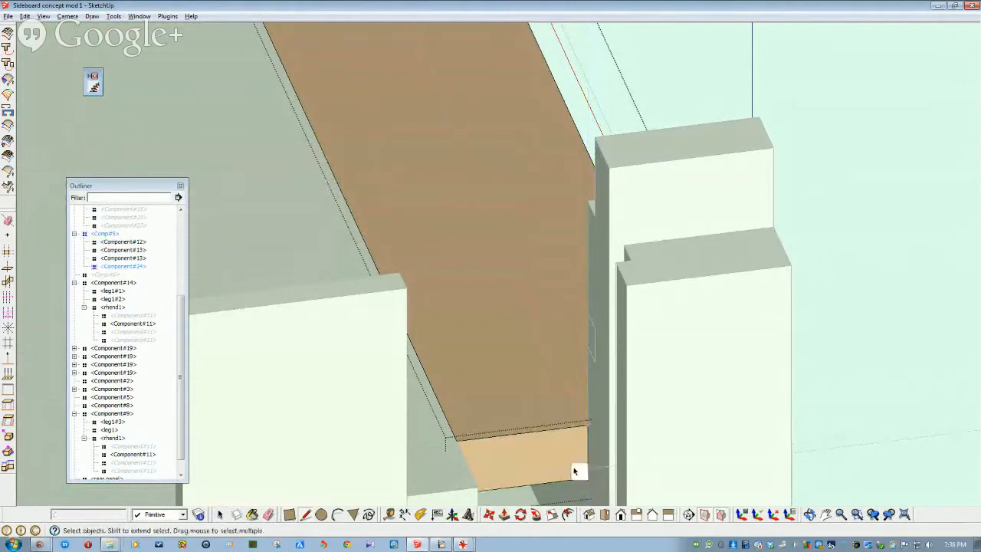
{"action": "left_click", "coordinate": [505, 514]}
{"action": "double_click", "coordinate": [521, 466]}
Split the front shelf board's opposite end face at the leg and extend the exposed part with Push/Pull.
{"action": "middle_click_drag", "start_coordinate": [521, 468], "coordinate": [493, 519]}
{"action": "key", "text": "l"}
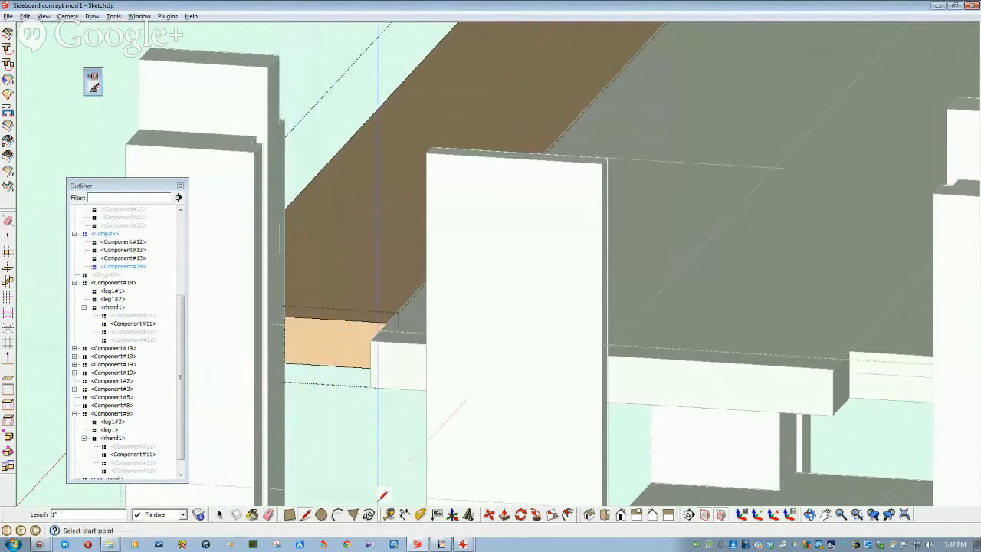
{"action": "left_click", "coordinate": [505, 519]}
{"action": "double_click", "coordinate": [333, 350]}
{"action": "key", "text": "space"}
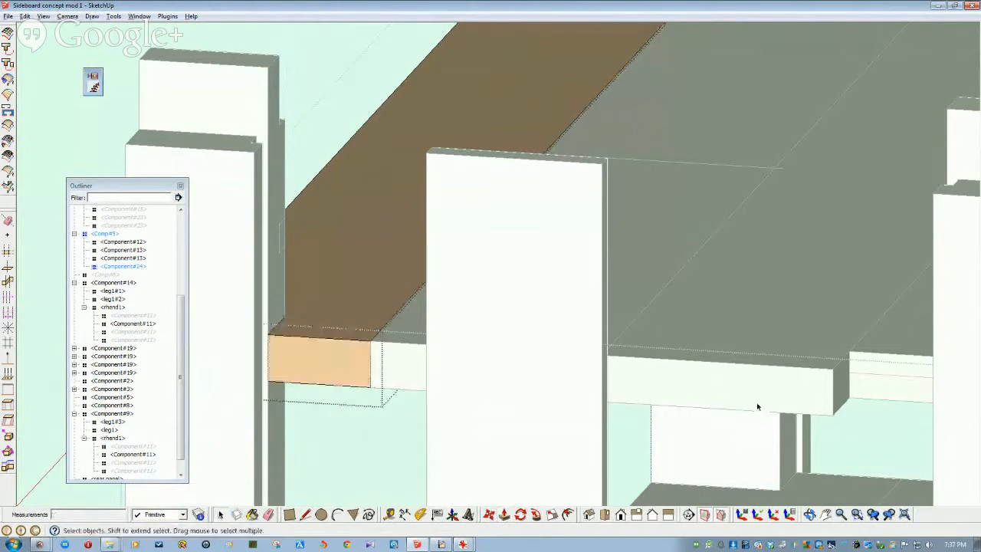
Reopen the rear shelf board, draw a vertical line at the leg on its remaining end face, and extend the exposed part.
{"action": "double_click", "coordinate": [758, 405]}
{"action": "double_click", "coordinate": [884, 381]}
{"action": "mouse_move", "coordinate": [884, 381]}
{"action": "middle_mouse_down"}
{"action": "mouse_move", "coordinate": [860, 437]}
{"action": "mouse_move", "coordinate": [924, 453]}
{"action": "middle_mouse_up"}
{"action": "key", "text": "l"}
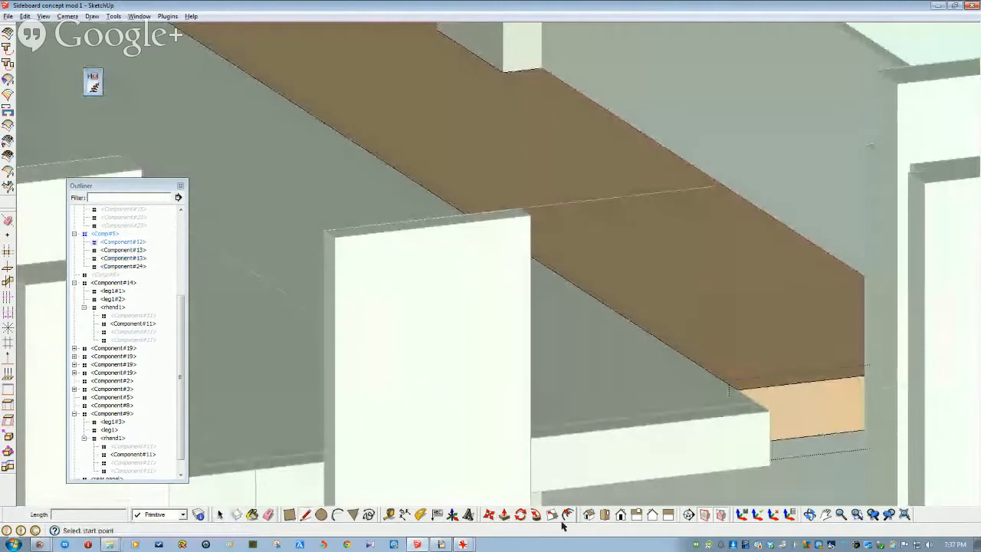
{"action": "left_click", "coordinate": [864, 375]}
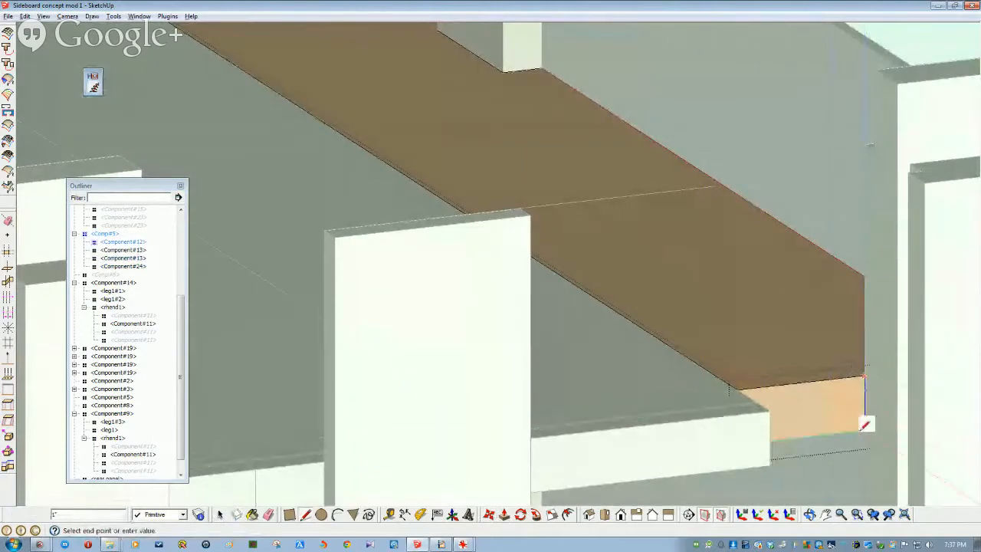
{"action": "middle_click_drag", "start_coordinate": [826, 434], "coordinate": [568, 517]}
{"action": "left_click", "coordinate": [503, 518]}
{"action": "double_click", "coordinate": [734, 383]}
{"action": "key", "text": "space"}
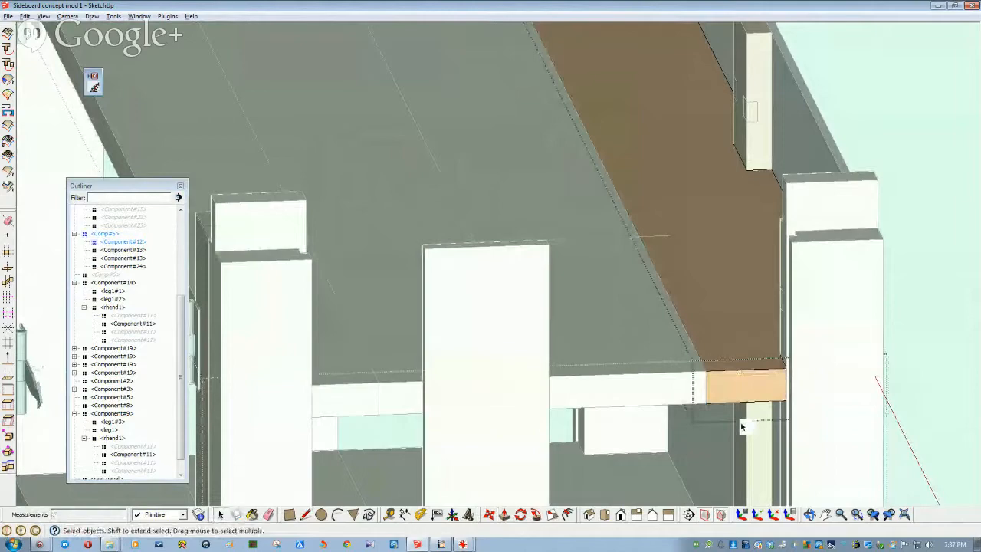
Examine the extended upper shelf from several sides and compare it with the boards of the lower shelf assembly.
{"action": "middle_click_drag", "start_coordinate": [826, 435], "coordinate": [280, 312]}
{"action": "middle_click_drag", "start_coordinate": [535, 303], "coordinate": [403, 437]}
{"action": "left_click", "coordinate": [467, 373]}
{"action": "middle_click_drag", "start_coordinate": [559, 339], "coordinate": [338, 385]}
{"action": "middle_click_drag", "start_coordinate": [436, 392], "coordinate": [406, 371]}
{"action": "left_click", "coordinate": [404, 400]}
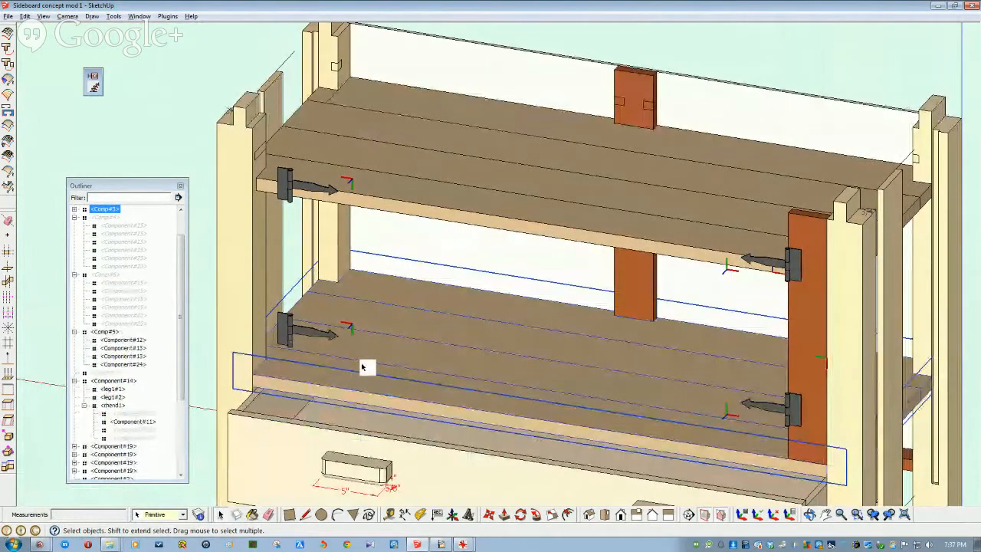
{"action": "double_click", "coordinate": [269, 387]}
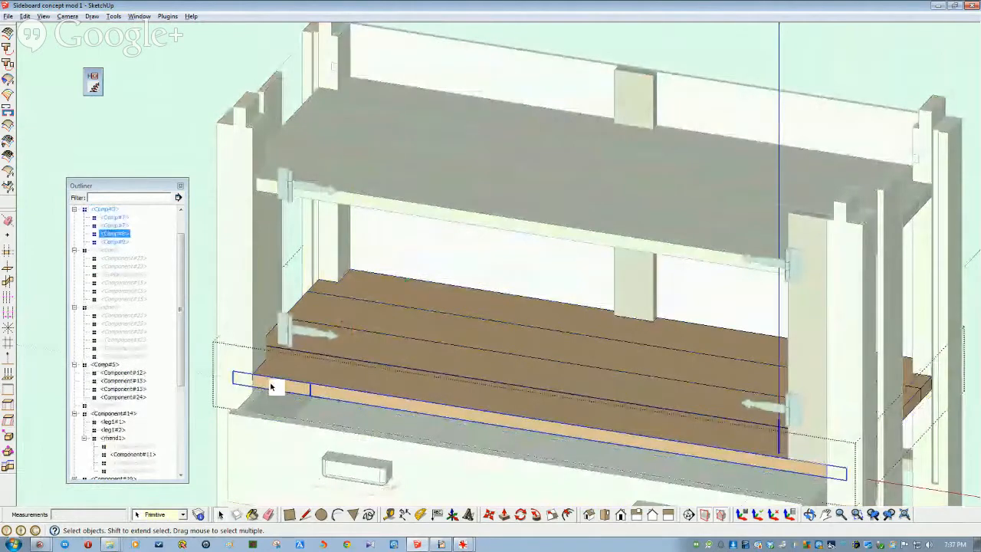
{"action": "left_click", "coordinate": [193, 300]}
{"action": "scroll", "coordinate": [257, 392], "scroll_direction": "up", "scroll_amount": 2}
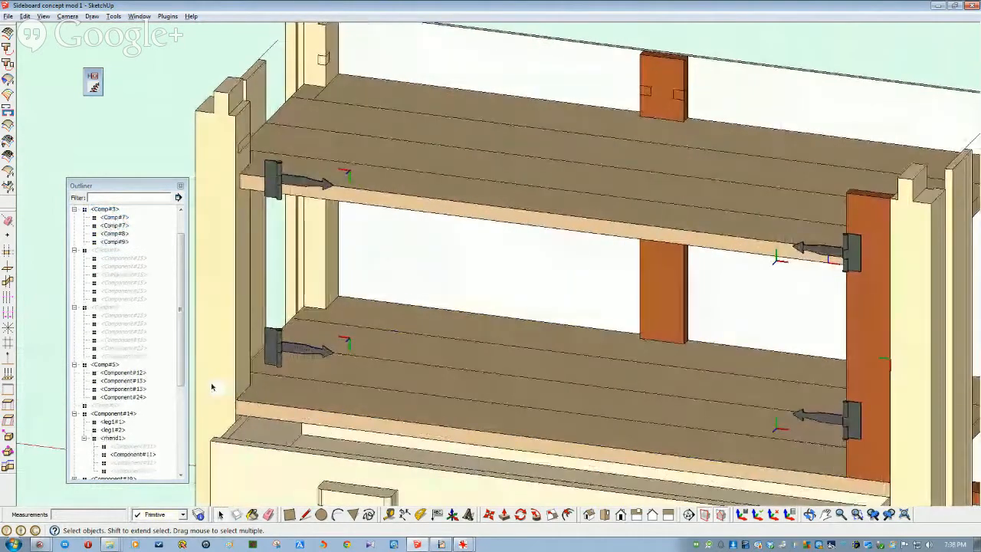
Hide the whole leg-and-panel end assembly to inspect the shelf ends, and undo the hiding.
{"action": "left_click", "coordinate": [213, 387]}
{"action": "middle_click_drag", "start_coordinate": [211, 387], "coordinate": [259, 331]}
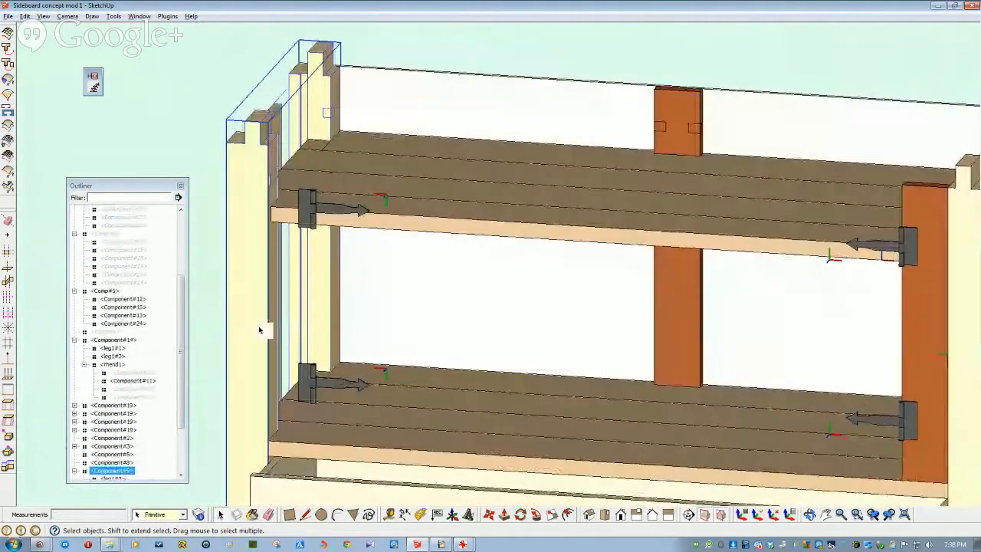
{"action": "right_click", "coordinate": [247, 335]}
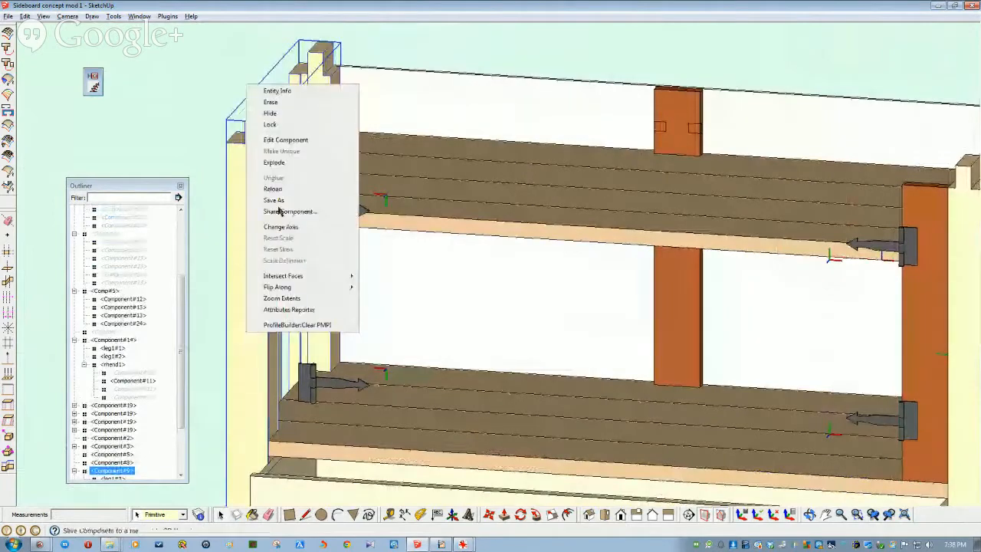
{"action": "left_click", "coordinate": [274, 114]}
{"action": "middle_click_drag", "start_coordinate": [274, 118], "coordinate": [287, 350]}
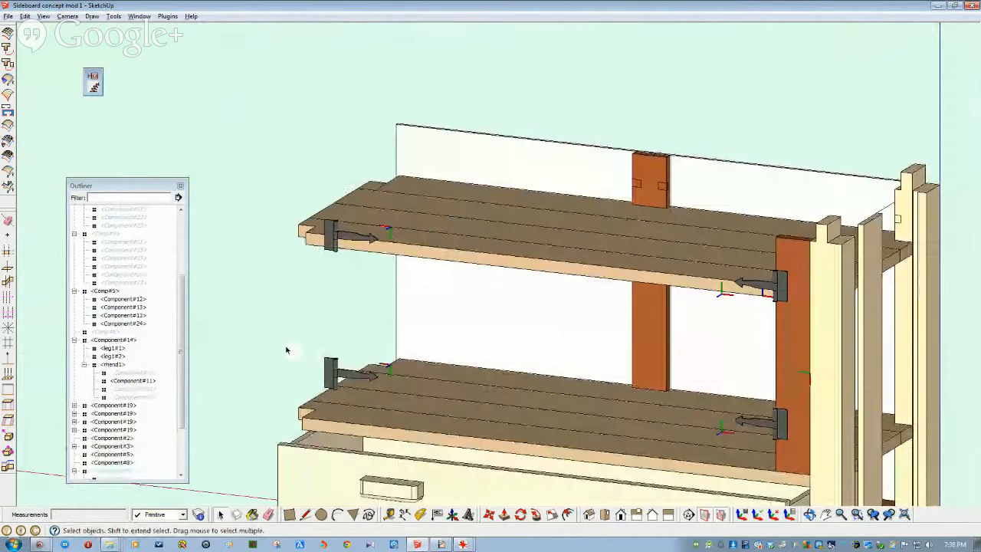
{"action": "key", "text": "ctrl+z"}
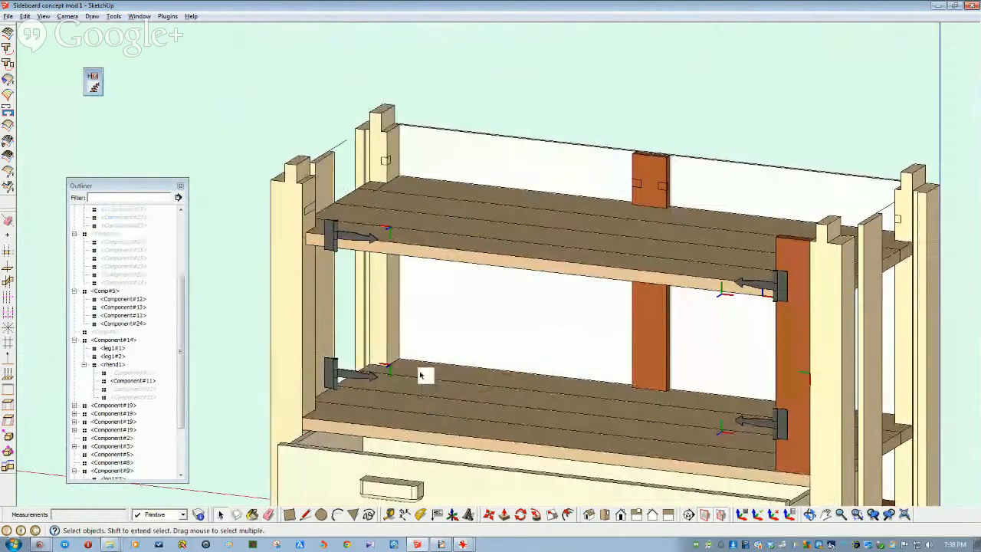
Unhide the sideboard's top1 component from the Outliner.
{"action": "middle_click_drag", "start_coordinate": [442, 304], "coordinate": [467, 265]}
{"action": "left_click", "coordinate": [467, 266]}
{"action": "middle_click_drag", "start_coordinate": [470, 304], "coordinate": [230, 288]}
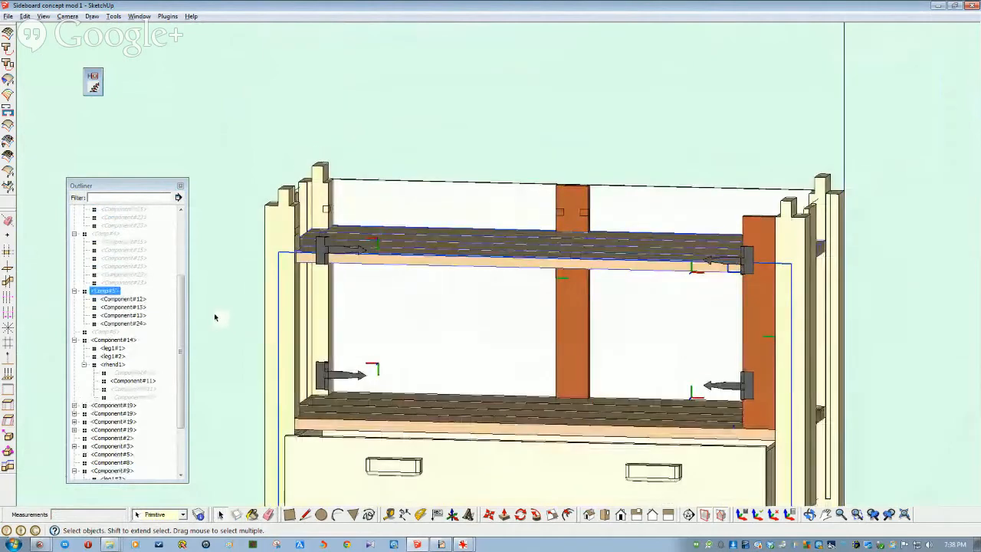
{"action": "left_click", "coordinate": [214, 317]}
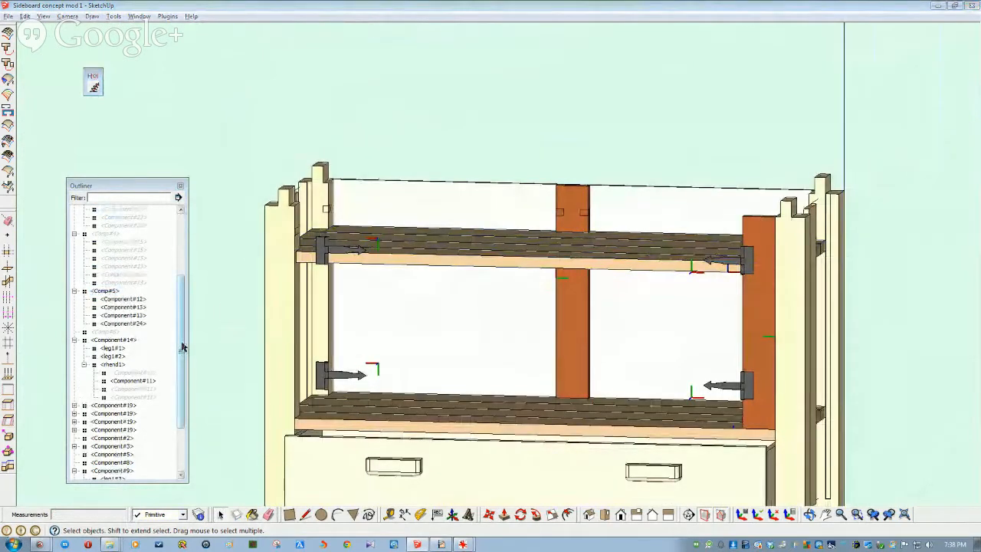
{"action": "left_click_drag", "start_coordinate": [182, 344], "coordinate": [182, 387]}
{"action": "right_click", "coordinate": [103, 475]}
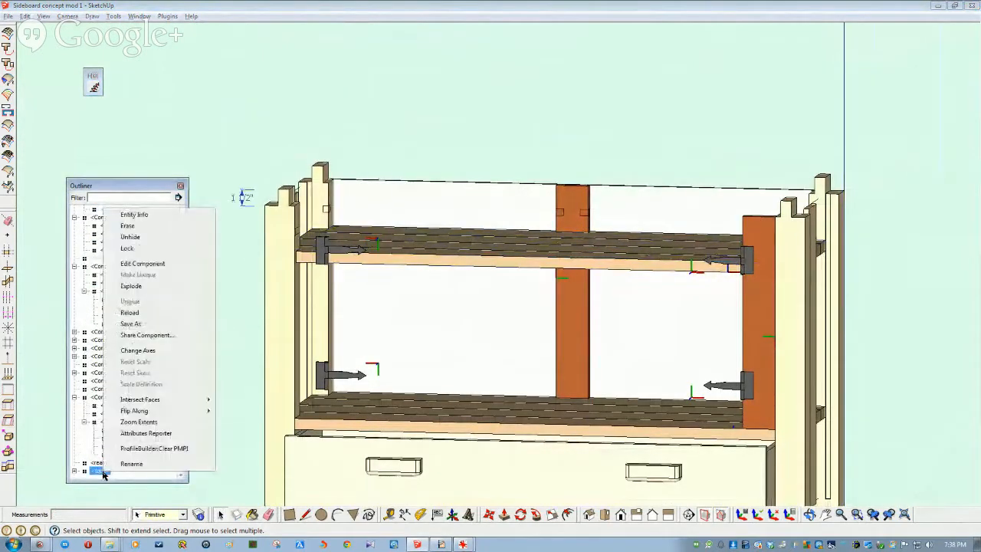
{"action": "left_click", "coordinate": [129, 237]}
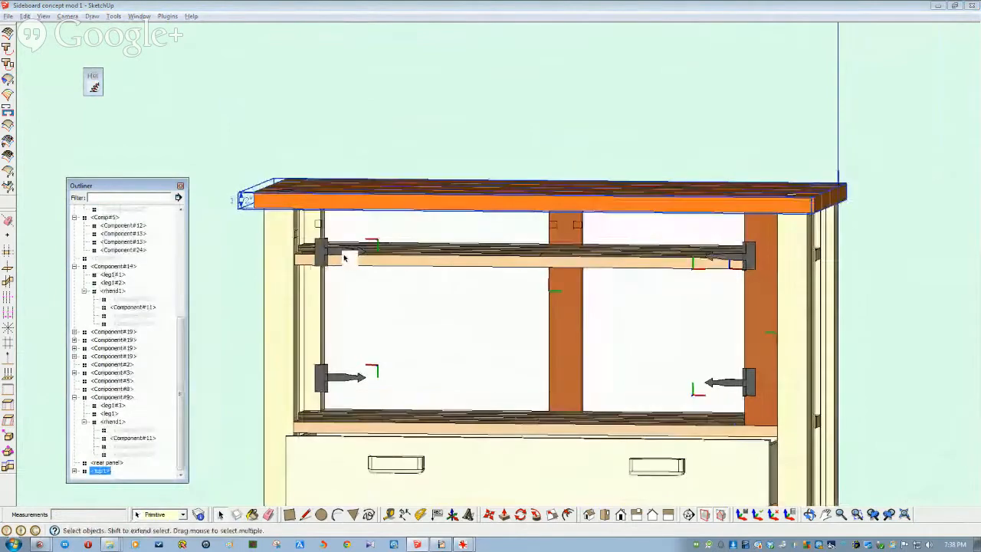
Move the upper shelf straight down by 3.75".
{"action": "middle_click_drag", "start_coordinate": [373, 265], "coordinate": [478, 261]}
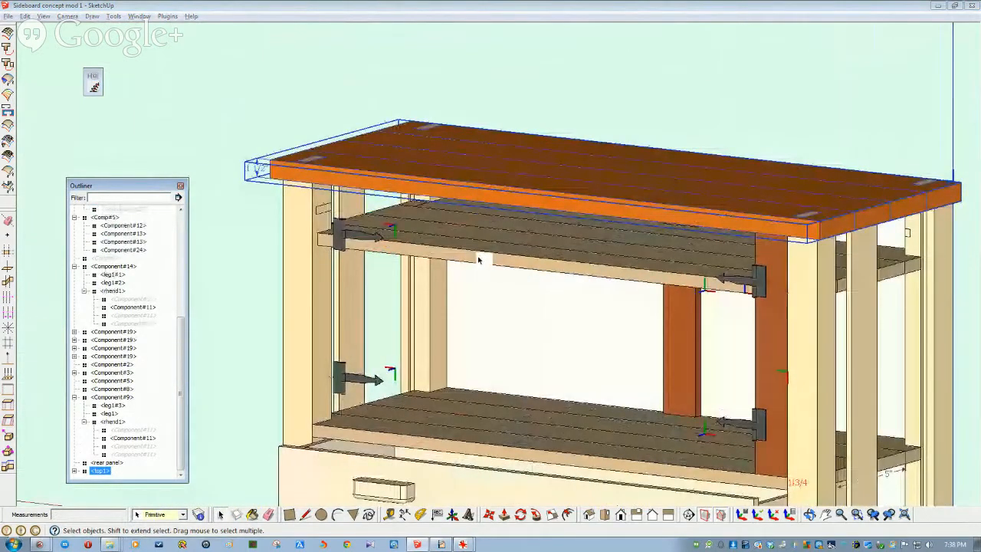
{"action": "left_click", "coordinate": [479, 261]}
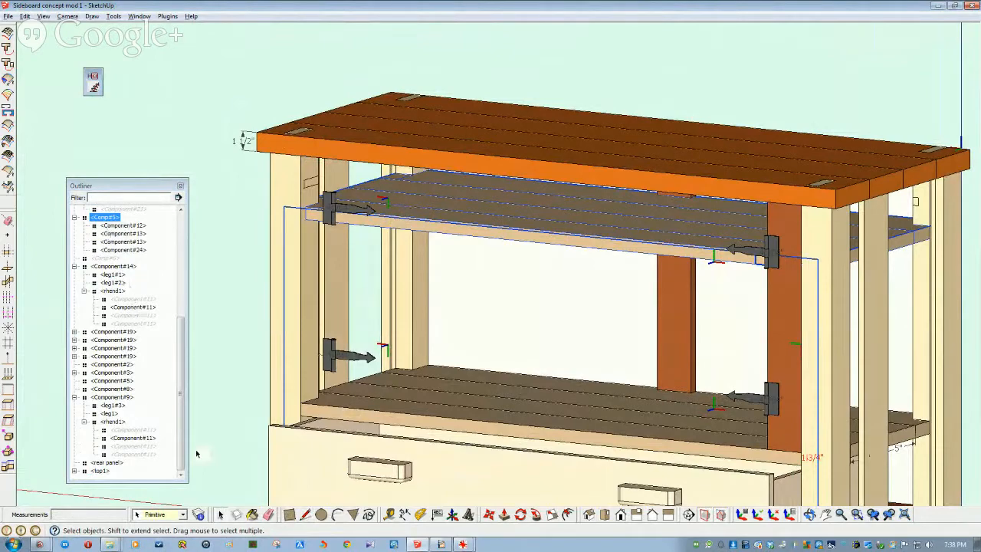
{"action": "left_click", "coordinate": [488, 516]}
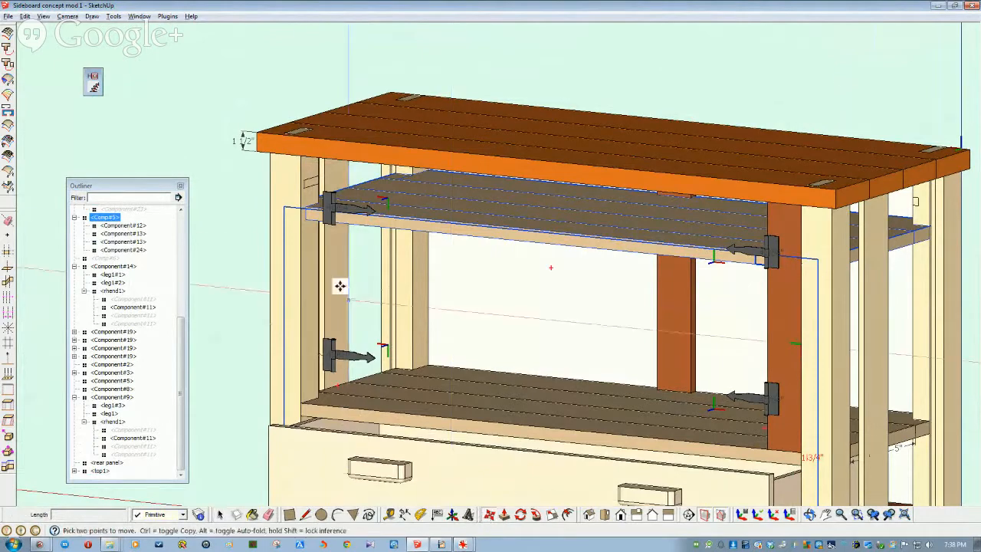
{"action": "left_click", "coordinate": [299, 238]}
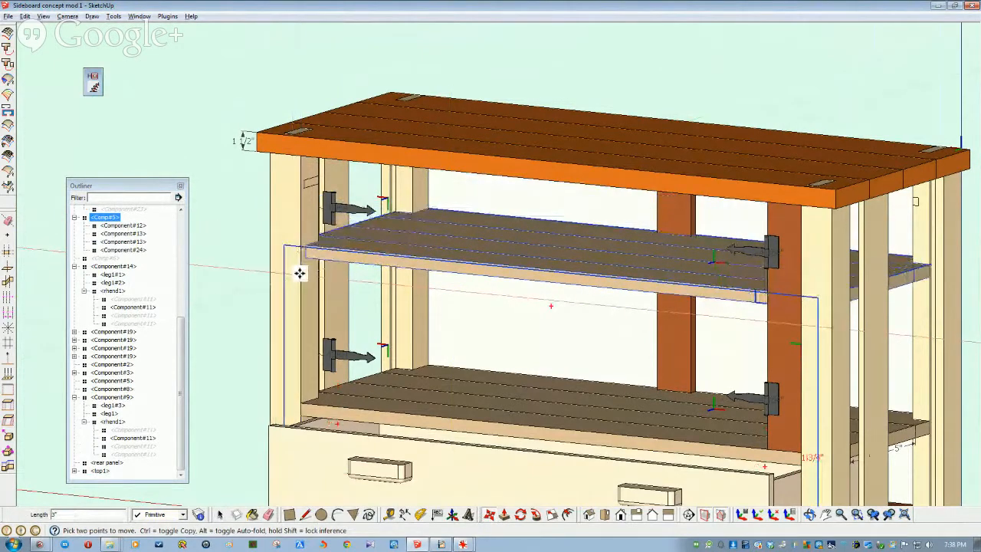
{"action": "type", "text": "5"}
{"action": "key", "text": "Return"}
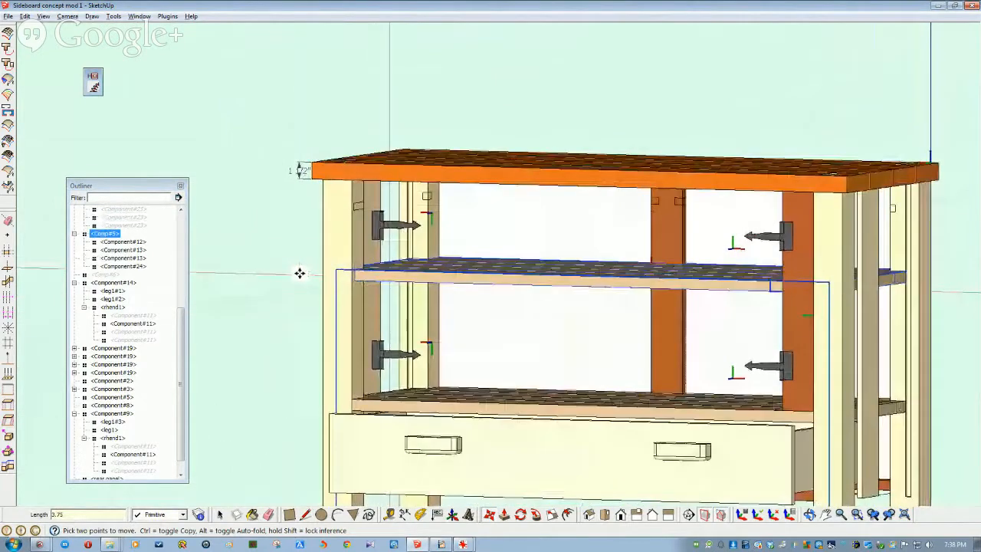
Inspect the lowered upper shelf and the lower shelf assembly from the front, above and the side.
{"action": "key", "text": "space"}
{"action": "left_click", "coordinate": [238, 315]}
{"action": "left_click", "coordinate": [481, 383]}
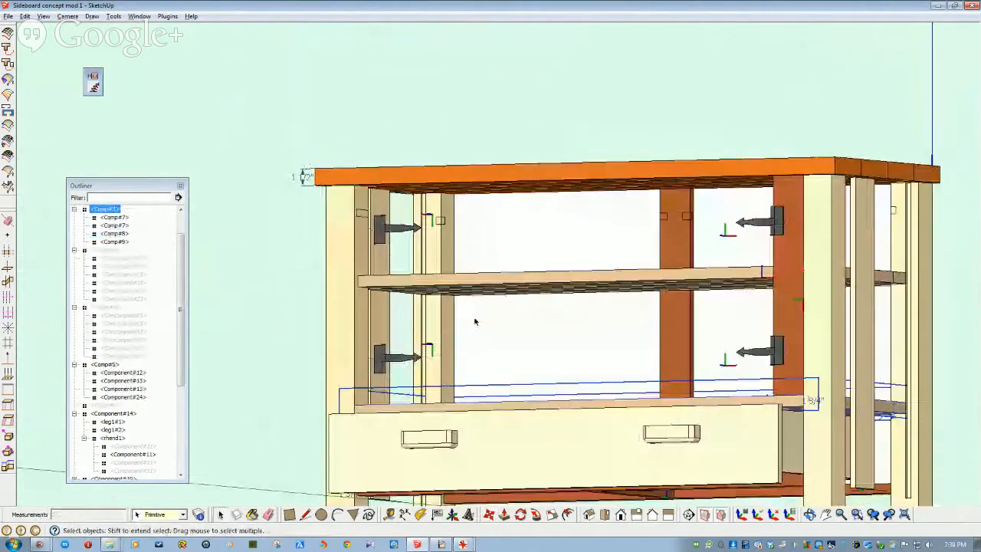
{"action": "middle_click_drag", "start_coordinate": [475, 322], "coordinate": [504, 368]}
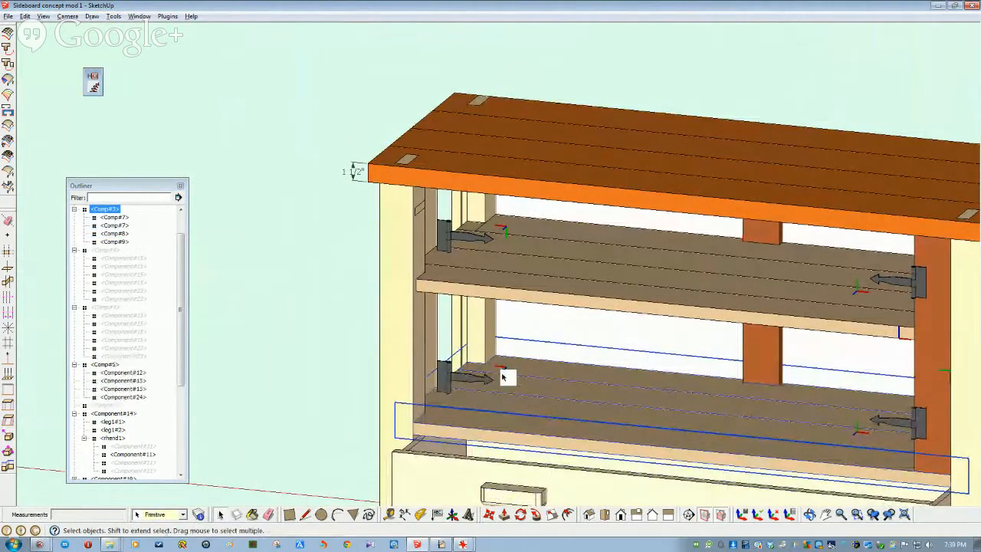
{"action": "middle_click_drag", "start_coordinate": [503, 376], "coordinate": [258, 403]}
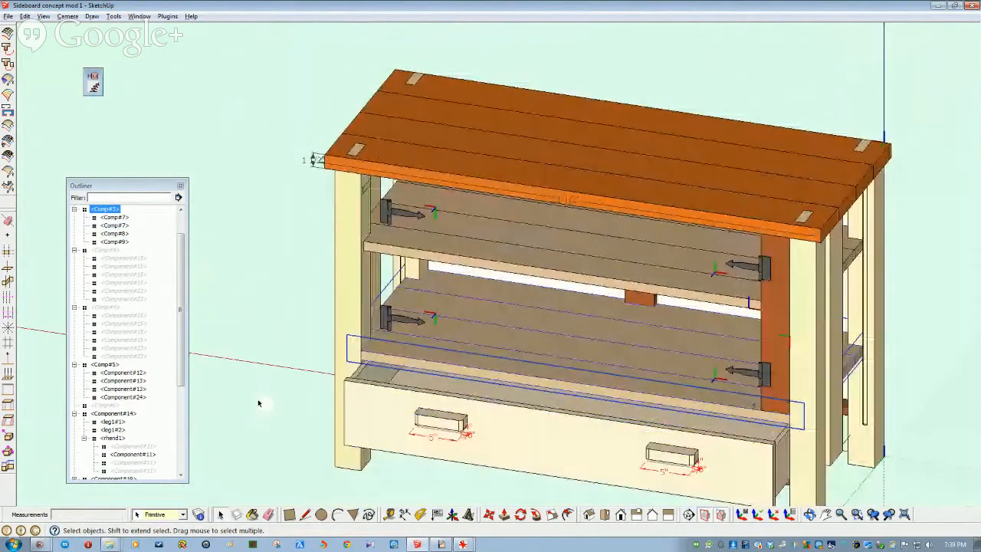
{"action": "middle_click_drag", "start_coordinate": [351, 459], "coordinate": [416, 385]}
Switch to the OpenOffice Impress notes, review the first two Sideboard Concept Mod 1 slides, and move the notes window aside.
{"action": "mouse_move", "coordinate": [980, 264]}
{"action": "left_mouse_down"}
{"action": "mouse_move", "coordinate": [843, 156]}
{"action": "mouse_move", "coordinate": [526, 122]}
{"action": "mouse_move", "coordinate": [522, 113]}
{"action": "left_mouse_up"}
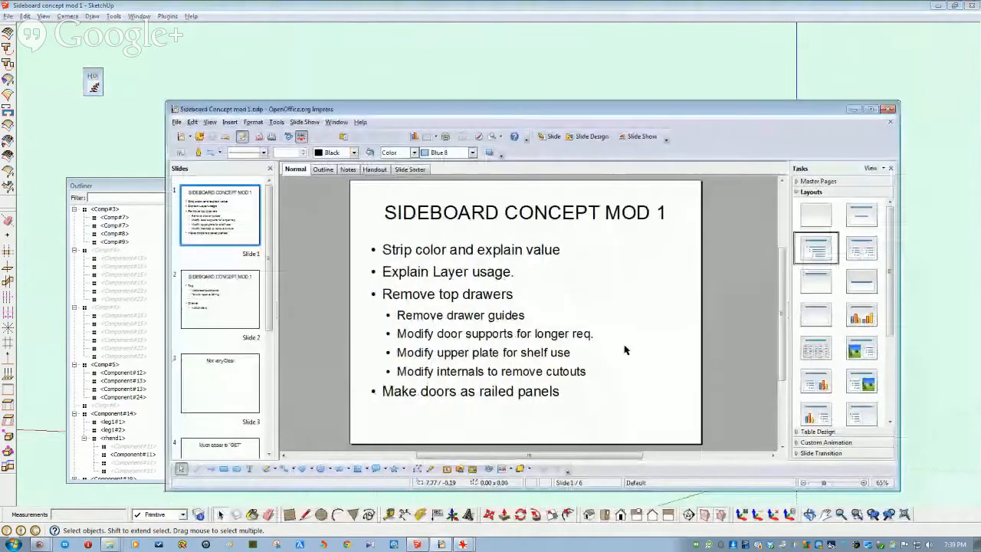
{"action": "scroll", "coordinate": [627, 343], "scroll_direction": "down", "scroll_amount": 1}
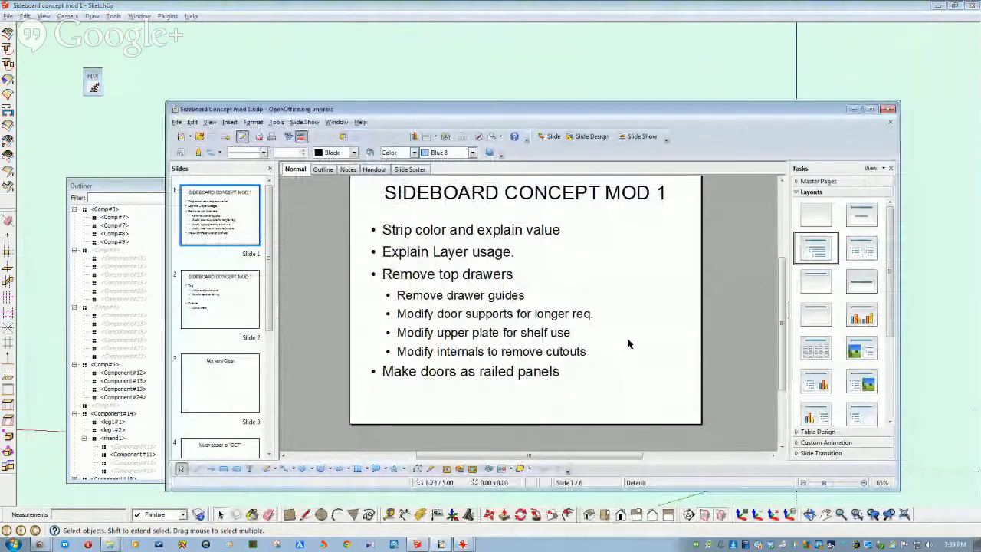
{"action": "left_click", "coordinate": [210, 302]}
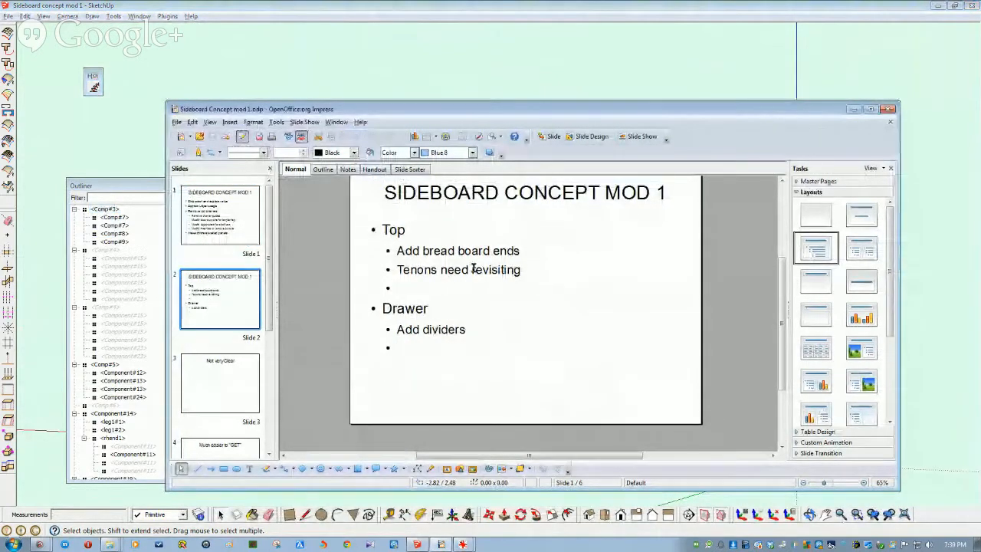
{"action": "mouse_move", "coordinate": [519, 108]}
{"action": "left_mouse_down"}
{"action": "mouse_move", "coordinate": [980, 164]}
{"action": "mouse_move", "coordinate": [974, 172]}
{"action": "left_mouse_up"}
Draw a 1 1/2" by 20 3/4" rectangle covering the end face of the sideboard's top.
{"action": "mouse_move", "coordinate": [528, 169]}
{"action": "middle_mouse_down"}
{"action": "mouse_move", "coordinate": [485, 155]}
{"action": "mouse_move", "coordinate": [401, 216]}
{"action": "mouse_move", "coordinate": [408, 239]}
{"action": "mouse_move", "coordinate": [464, 248]}
{"action": "mouse_move", "coordinate": [460, 275]}
{"action": "mouse_move", "coordinate": [470, 251]}
{"action": "mouse_move", "coordinate": [452, 265]}
{"action": "mouse_move", "coordinate": [460, 284]}
{"action": "middle_mouse_up"}
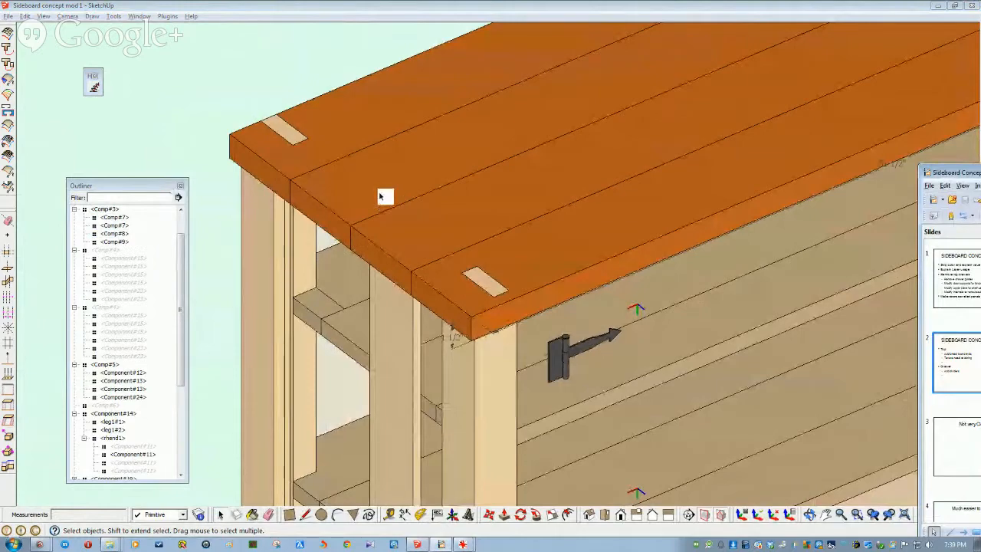
{"action": "mouse_move", "coordinate": [474, 251]}
{"action": "middle_mouse_down"}
{"action": "mouse_move", "coordinate": [486, 277]}
{"action": "mouse_move", "coordinate": [475, 278]}
{"action": "mouse_move", "coordinate": [425, 183]}
{"action": "mouse_move", "coordinate": [443, 239]}
{"action": "middle_mouse_up"}
{"action": "key", "text": "ctrl+5"}
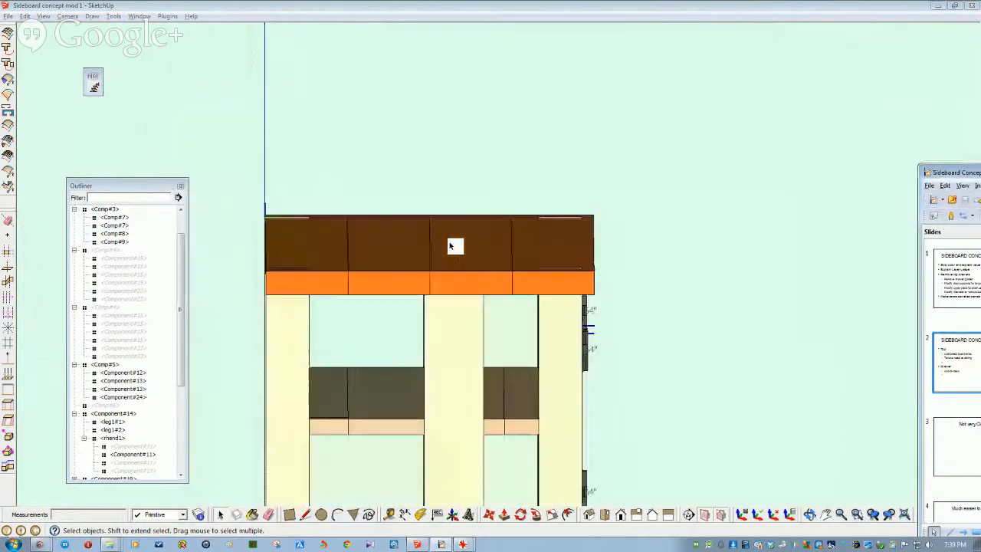
{"action": "middle_click_drag", "start_coordinate": [449, 244], "coordinate": [347, 238]}
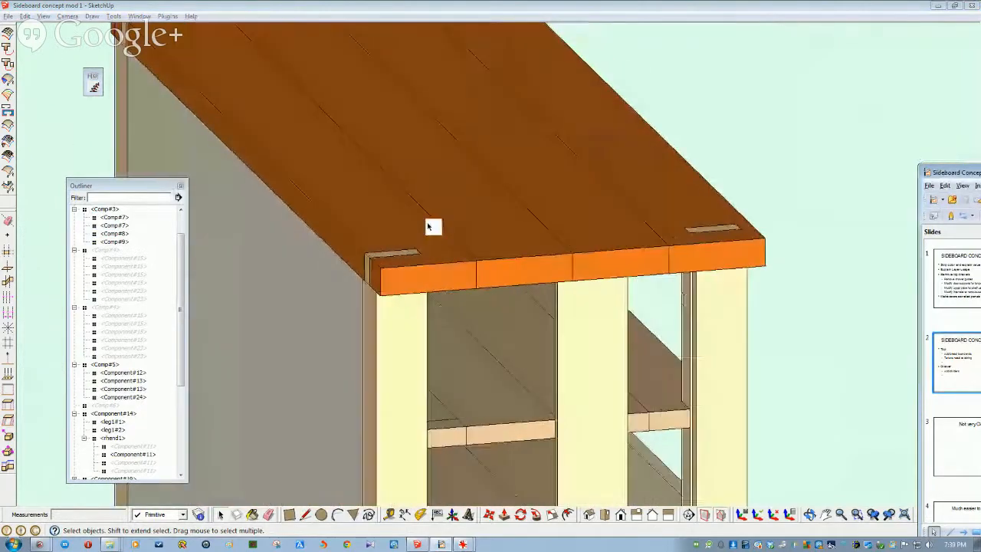
{"action": "mouse_move", "coordinate": [436, 223]}
{"action": "middle_mouse_down"}
{"action": "mouse_move", "coordinate": [486, 253]}
{"action": "mouse_move", "coordinate": [495, 221]}
{"action": "mouse_move", "coordinate": [470, 219]}
{"action": "mouse_move", "coordinate": [449, 192]}
{"action": "mouse_move", "coordinate": [508, 189]}
{"action": "mouse_move", "coordinate": [422, 205]}
{"action": "mouse_move", "coordinate": [349, 243]}
{"action": "mouse_move", "coordinate": [244, 264]}
{"action": "middle_mouse_up"}
{"action": "scroll", "coordinate": [392, 220], "scroll_direction": "up", "scroll_amount": 2}
{"action": "left_click", "coordinate": [391, 224]}
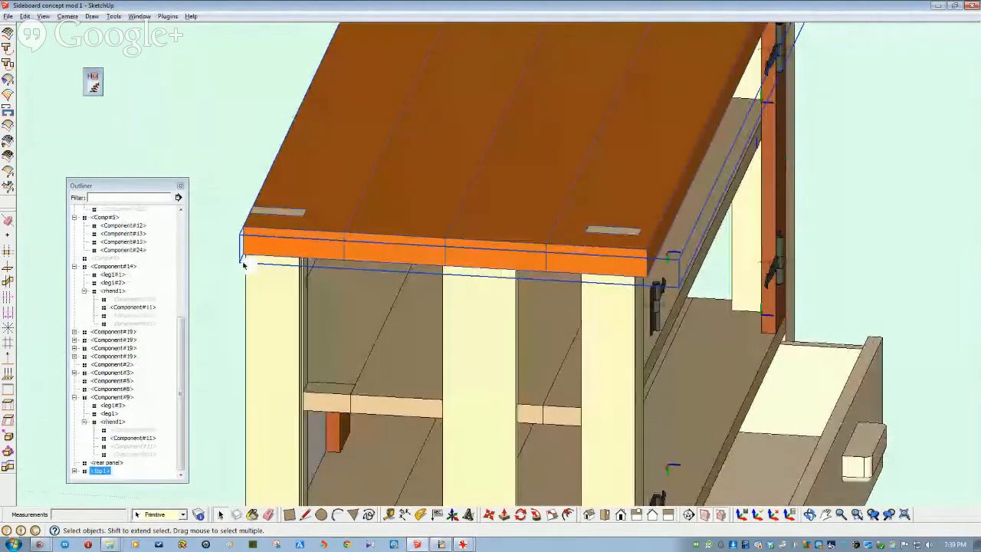
{"action": "key", "text": "r"}
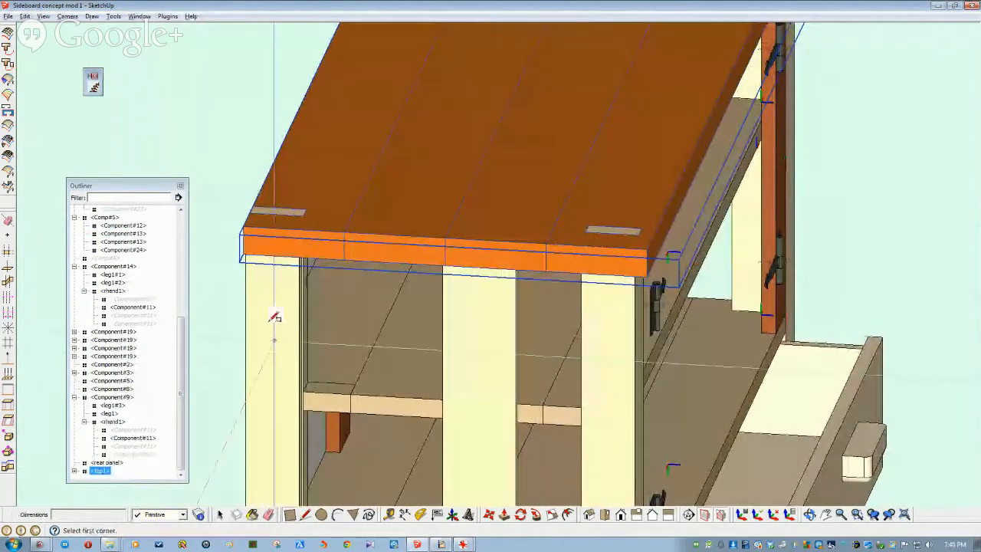
{"action": "left_click", "coordinate": [278, 228]}
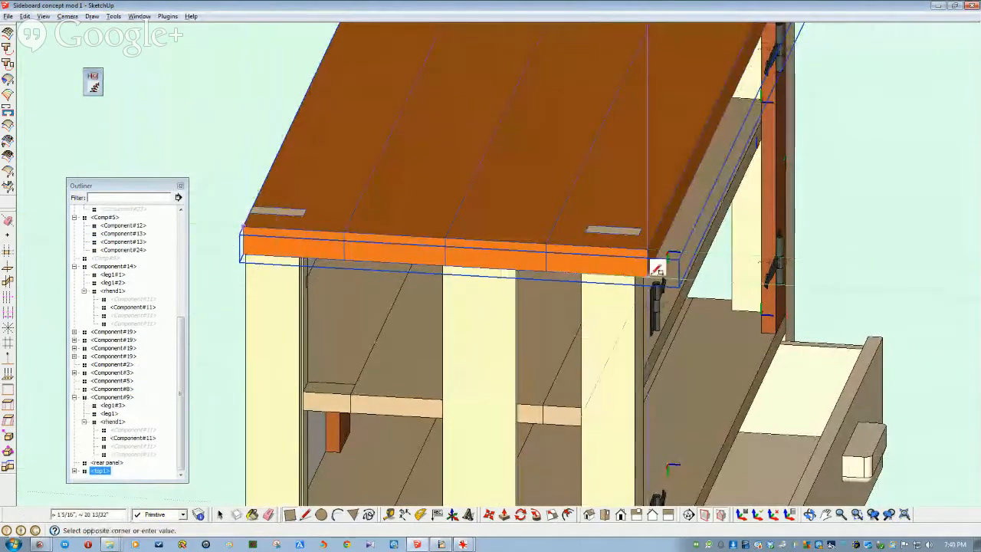
{"action": "left_click", "coordinate": [651, 276]}
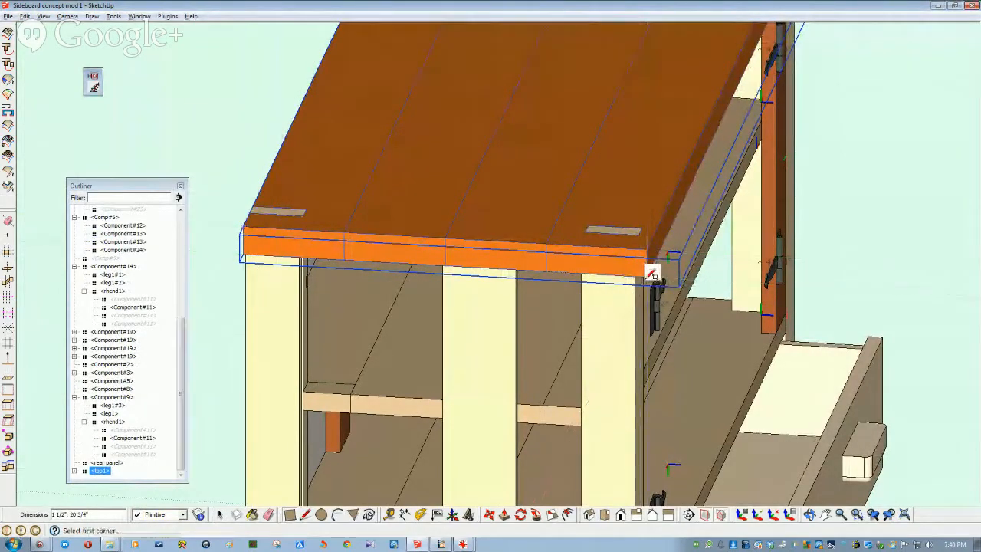
Turn the rectangle on the top's end face into a component with the default name.
{"action": "key", "text": "space"}
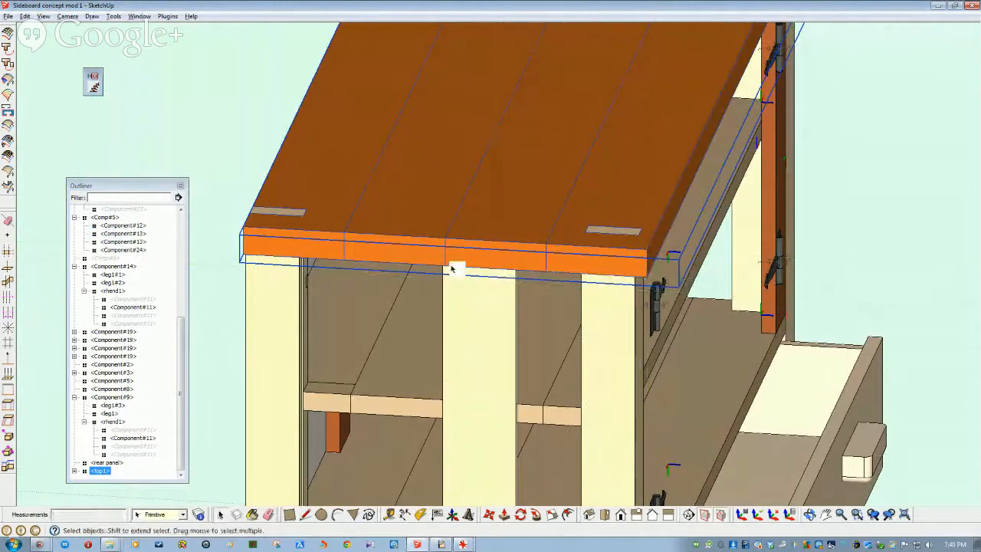
{"action": "key", "text": "Escape"}
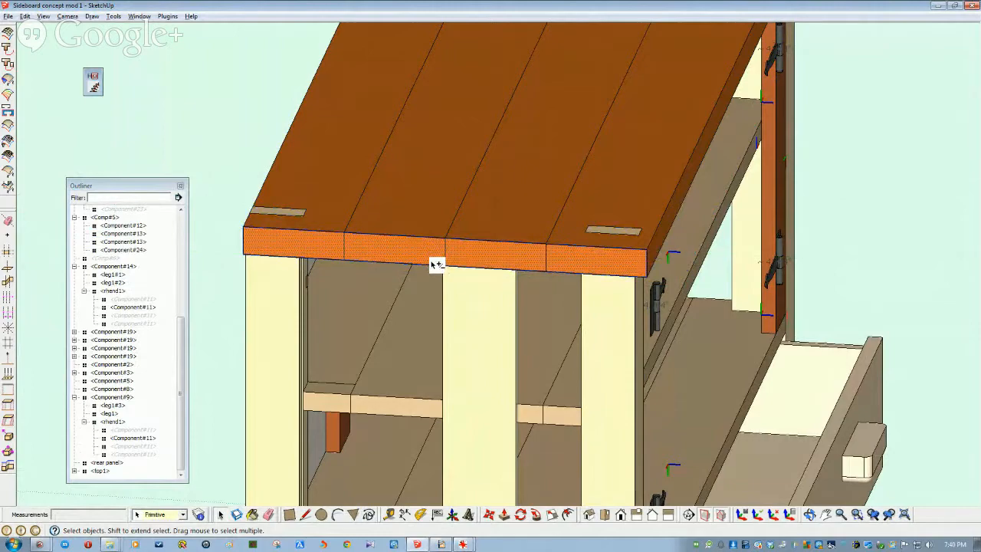
{"action": "key", "text": "g"}
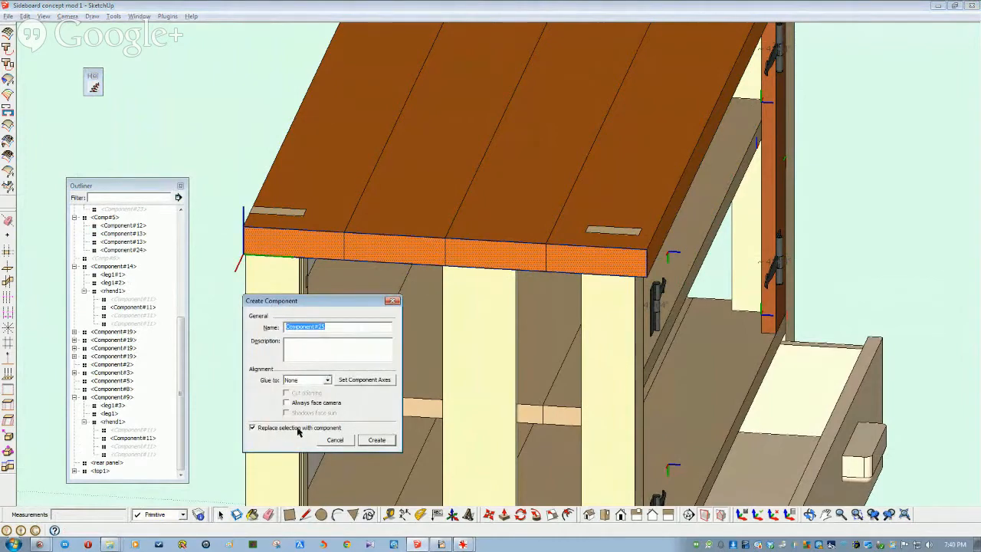
{"action": "left_click", "coordinate": [378, 442]}
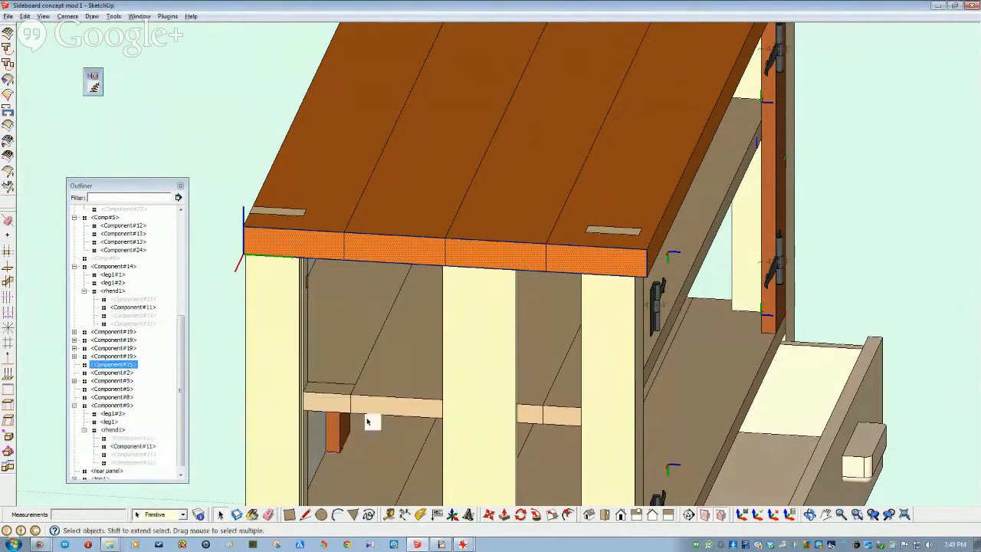
Extrude the new component's face 5" outward from the end of the top and close the component.
{"action": "scroll", "coordinate": [265, 264], "scroll_direction": "up", "scroll_amount": 2}
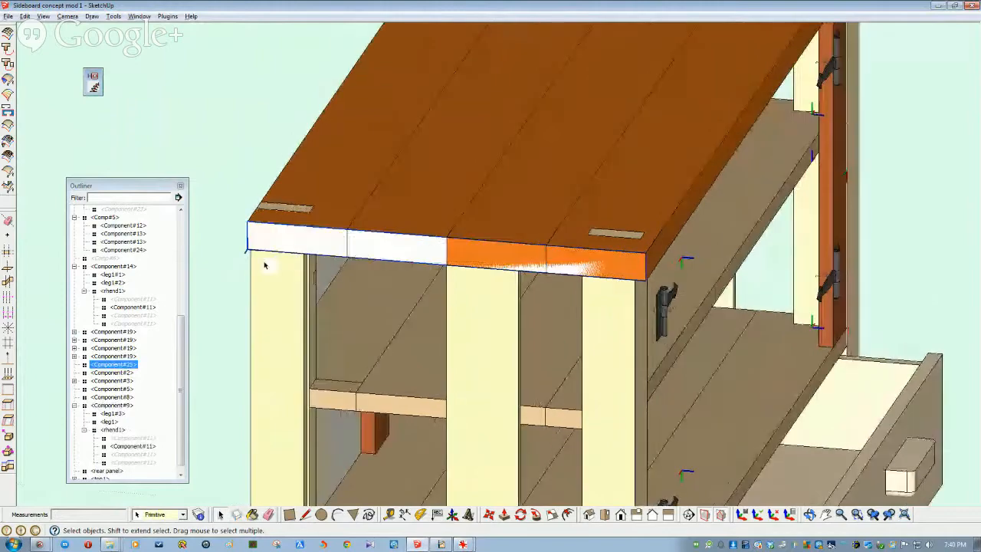
{"action": "double_click", "coordinate": [134, 366]}
{"action": "left_click", "coordinate": [273, 248]}
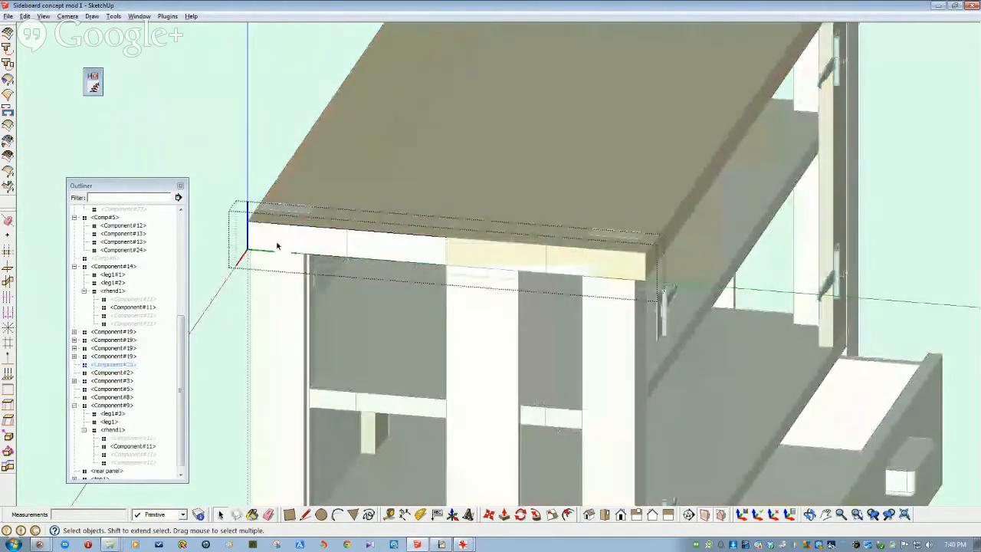
{"action": "left_click", "coordinate": [504, 514]}
{"action": "left_click", "coordinate": [412, 240]}
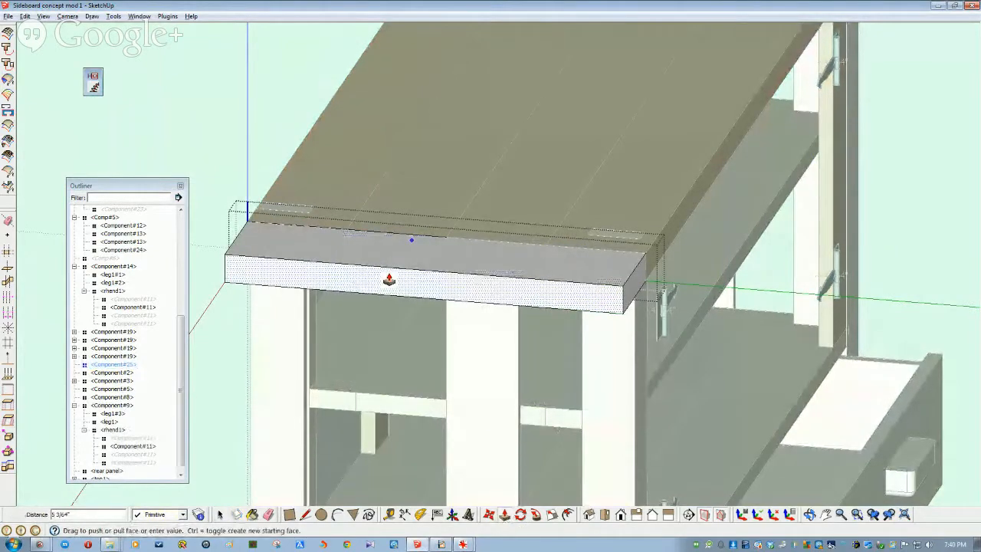
{"action": "type", "text": "5"}
{"action": "key", "text": "Return"}
{"action": "key", "text": "space"}
{"action": "left_click", "coordinate": [390, 277]}
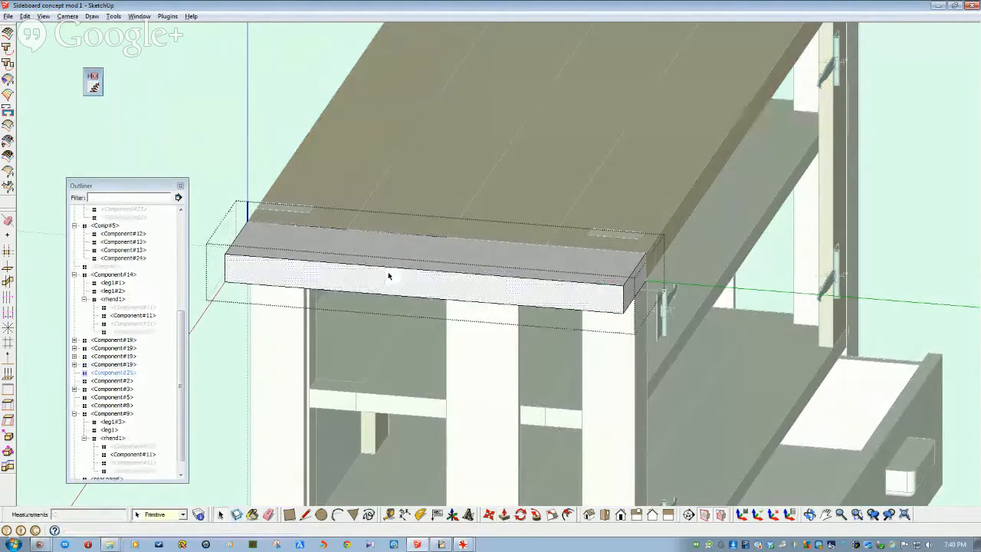
{"action": "middle_click_drag", "start_coordinate": [334, 316], "coordinate": [280, 363]}
{"action": "left_click", "coordinate": [368, 339]}
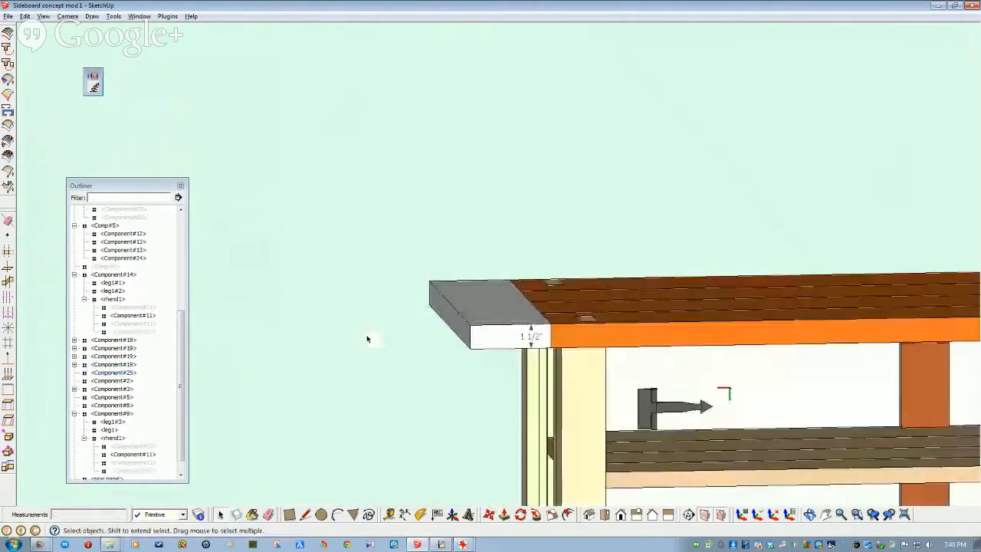
{"action": "middle_click_drag", "start_coordinate": [367, 340], "coordinate": [371, 398]}
Nest the new breadboard end component inside the top1 component in the Outliner and check it there.
{"action": "left_click", "coordinate": [491, 307]}
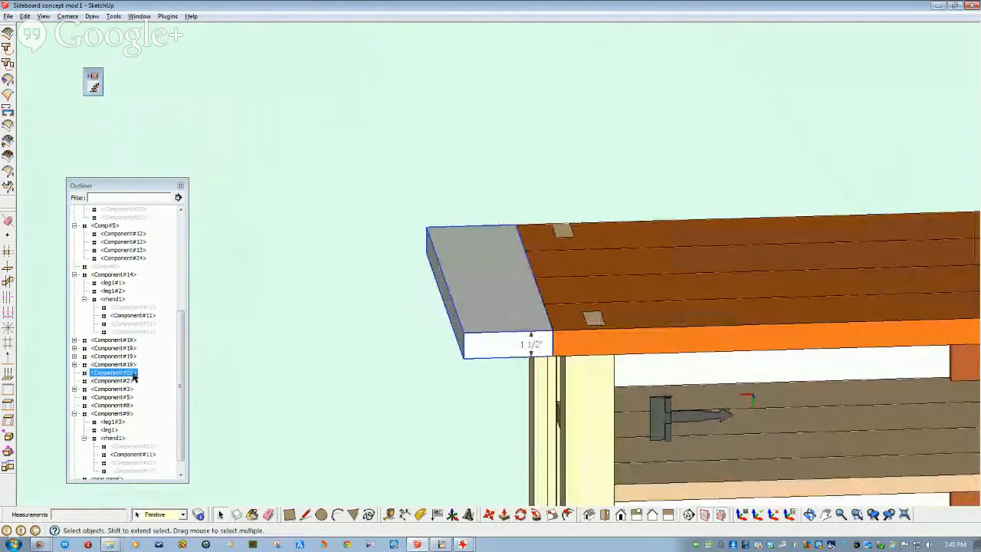
{"action": "middle_click_drag", "start_coordinate": [276, 360], "coordinate": [414, 310]}
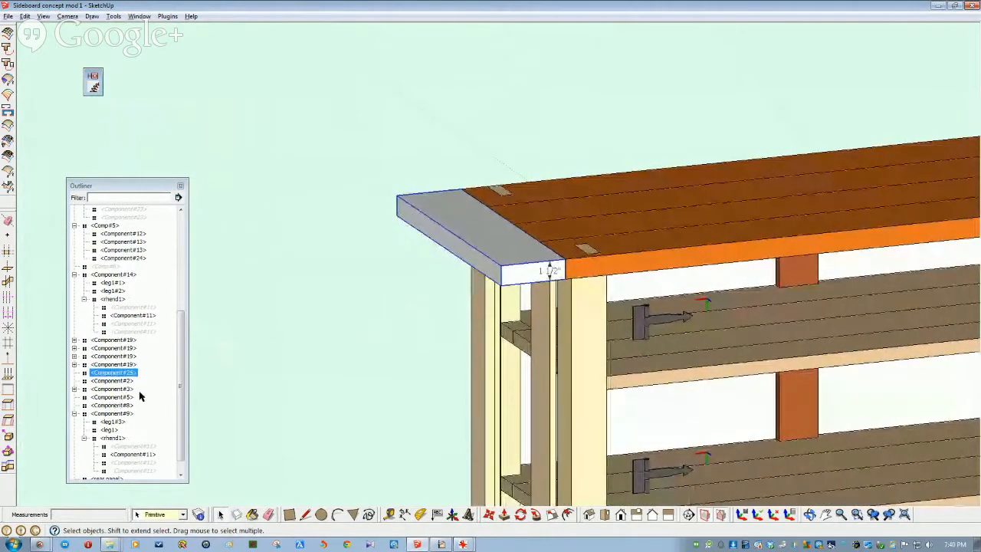
{"action": "scroll", "coordinate": [181, 385], "scroll_direction": "down", "scroll_amount": 1}
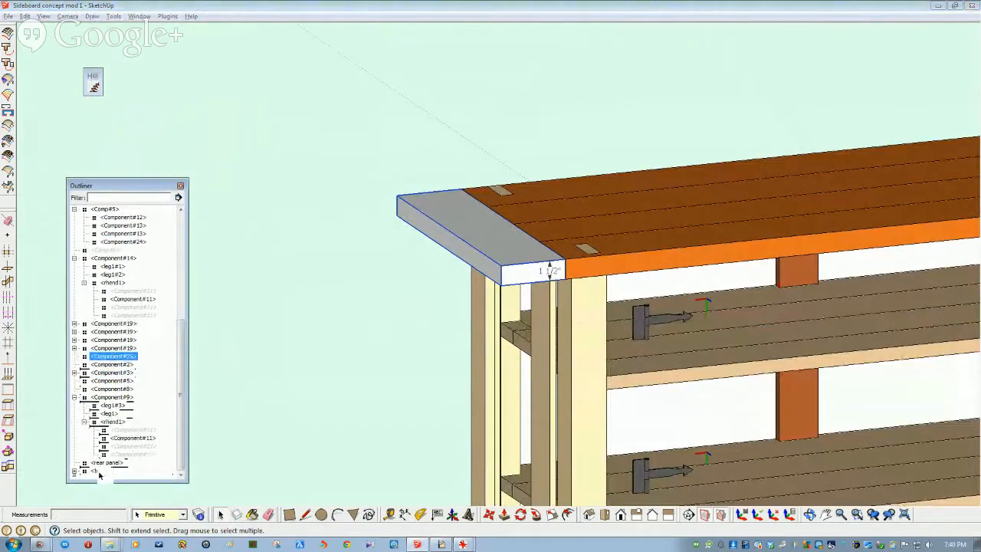
{"action": "left_click_drag", "start_coordinate": [99, 471], "coordinate": [100, 472]}
{"action": "left_click", "coordinate": [74, 471]}
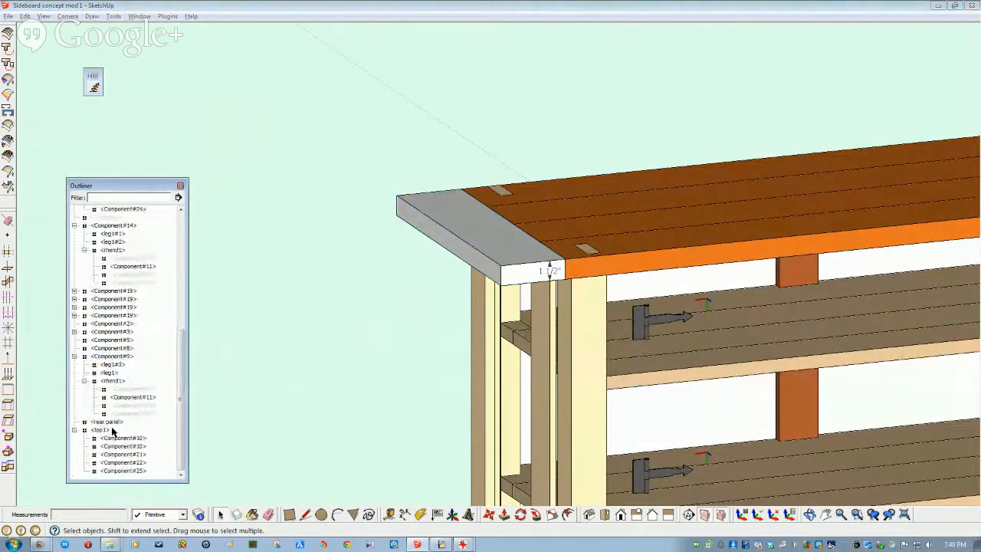
{"action": "left_click", "coordinate": [132, 473]}
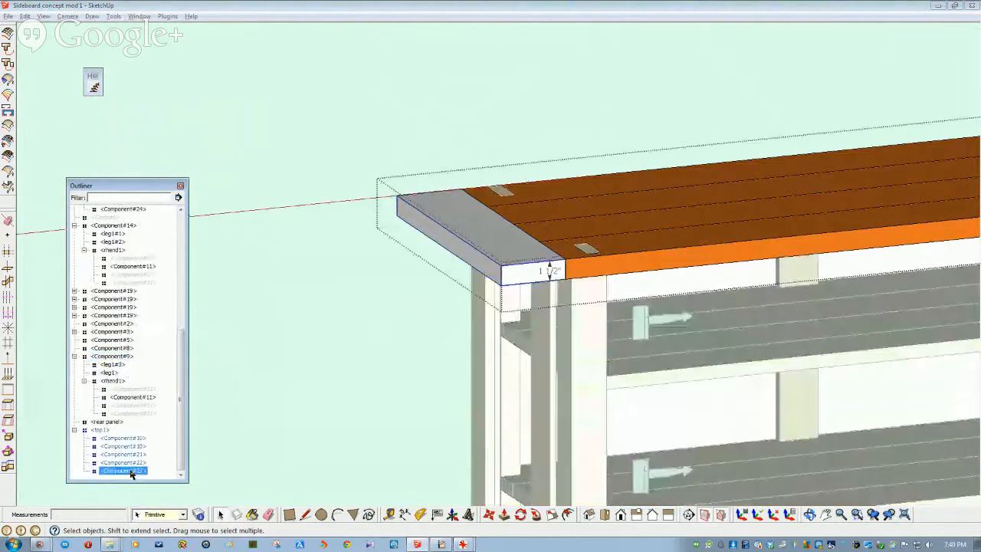
{"action": "left_click", "coordinate": [291, 365]}
Copy the breadboard end within top1 along the top's length so it meets the opposite end.
{"action": "scroll", "coordinate": [284, 366], "scroll_direction": "down", "scroll_amount": 2}
{"action": "scroll", "coordinate": [284, 366], "scroll_direction": "down", "scroll_amount": 5}
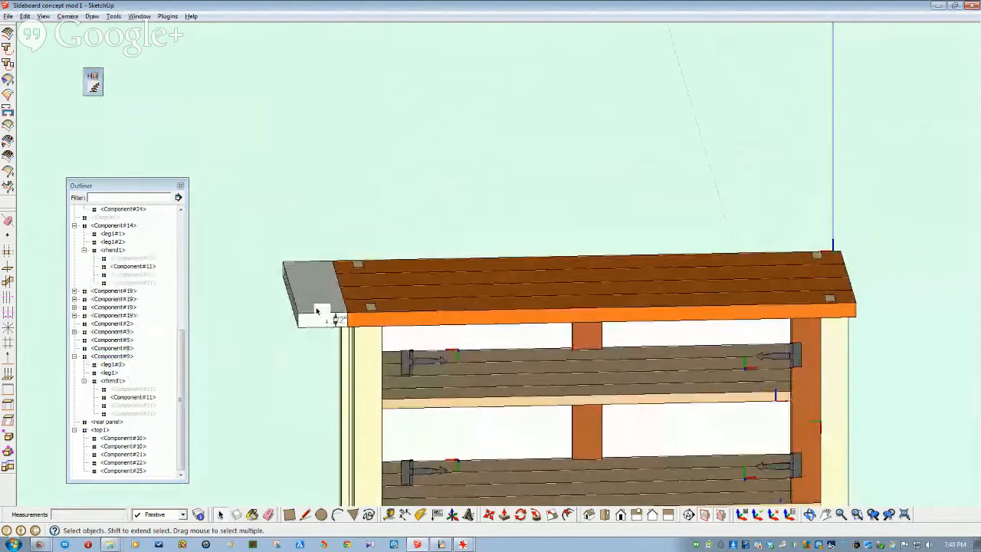
{"action": "left_click", "coordinate": [307, 325]}
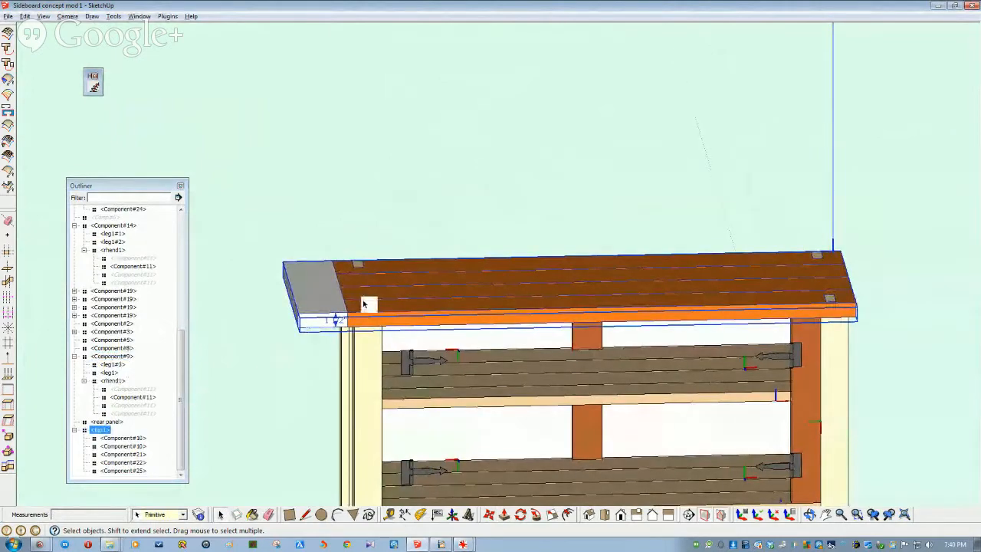
{"action": "double_click", "coordinate": [341, 314]}
{"action": "left_click", "coordinate": [299, 340]}
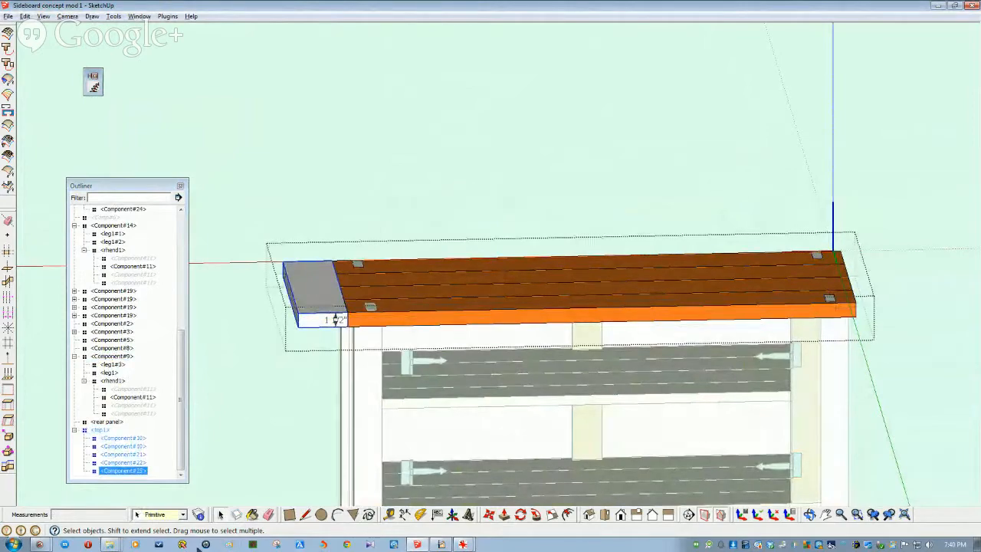
{"action": "left_click", "coordinate": [452, 515]}
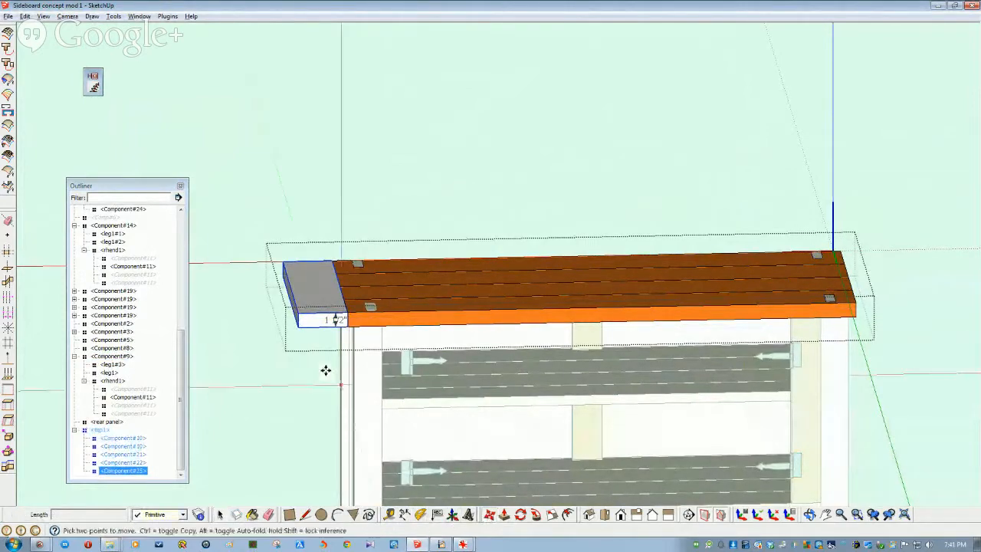
{"action": "left_click", "coordinate": [298, 314]}
{"action": "key", "text": "ctrl"}
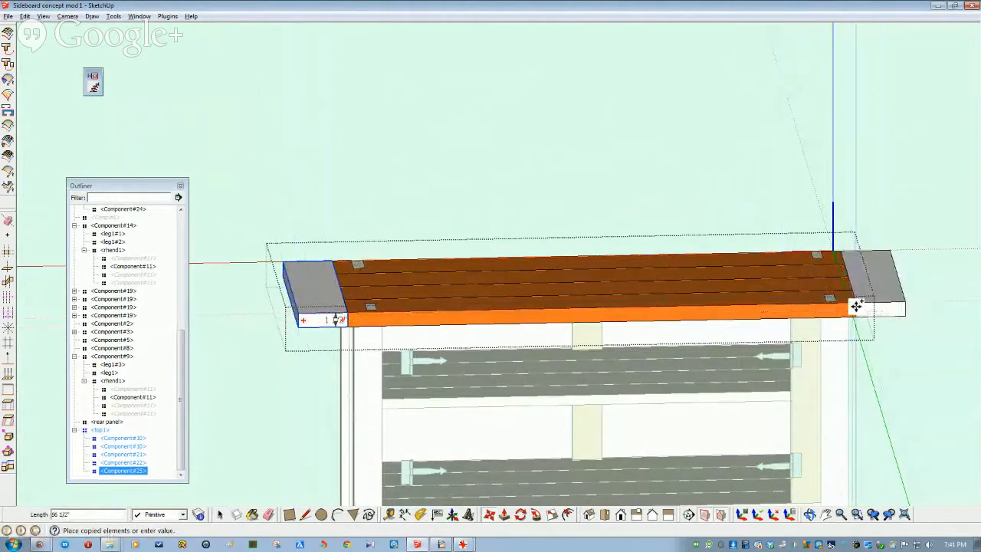
{"action": "left_click", "coordinate": [853, 308]}
{"action": "key", "text": "space"}
Shorten the two identical middle boards of the top by reducing their third dimension with Resize Board.
{"action": "middle_click_drag", "start_coordinate": [493, 424], "coordinate": [394, 498]}
{"action": "scroll", "coordinate": [350, 500], "scroll_direction": "up", "scroll_amount": 3}
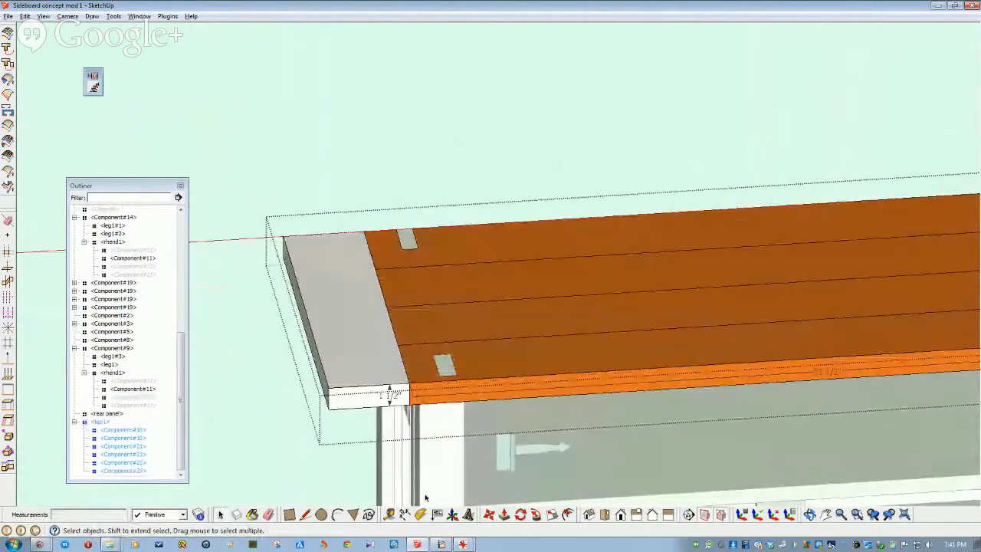
{"action": "middle_click_drag", "start_coordinate": [497, 400], "coordinate": [394, 399]}
{"action": "double_click", "coordinate": [464, 380]}
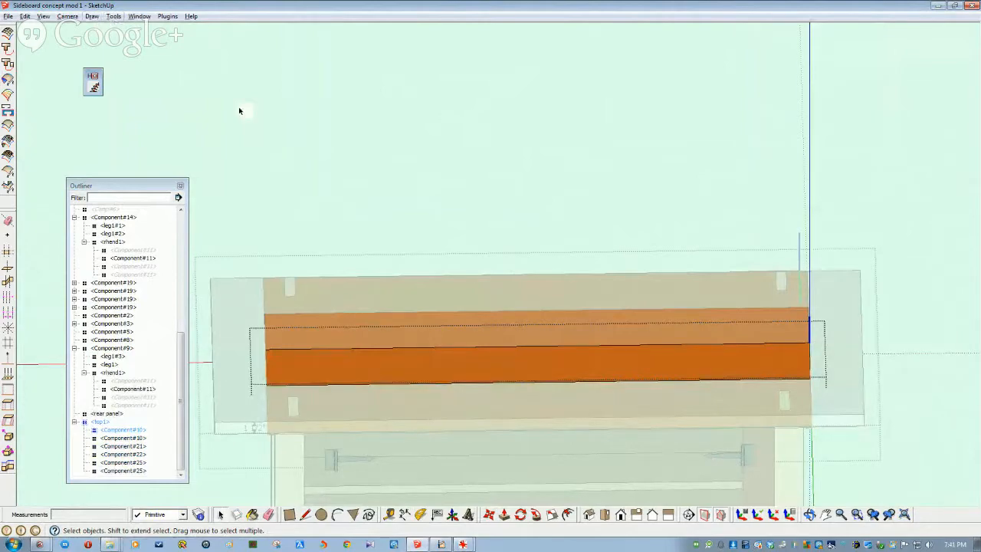
{"action": "left_click", "coordinate": [91, 16]}
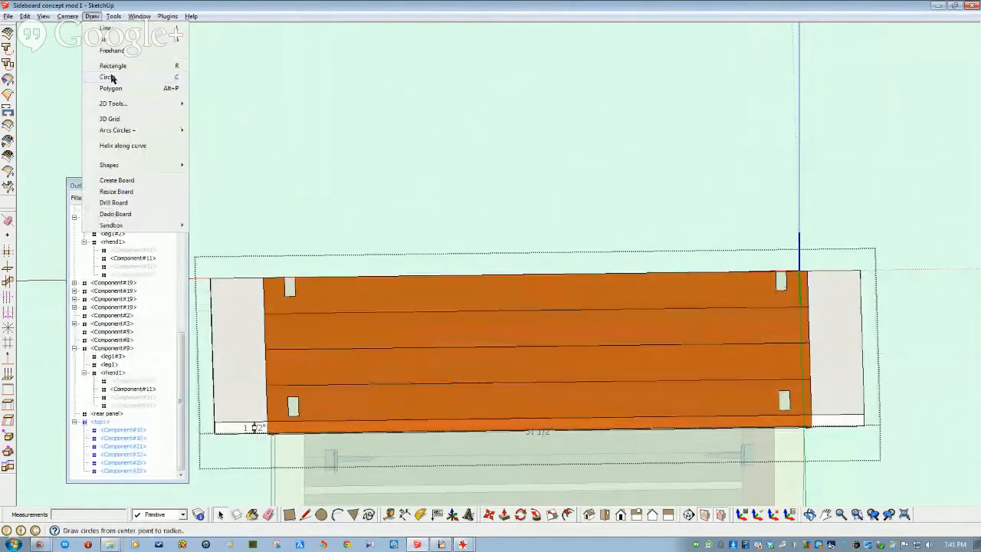
{"action": "left_click", "coordinate": [119, 192]}
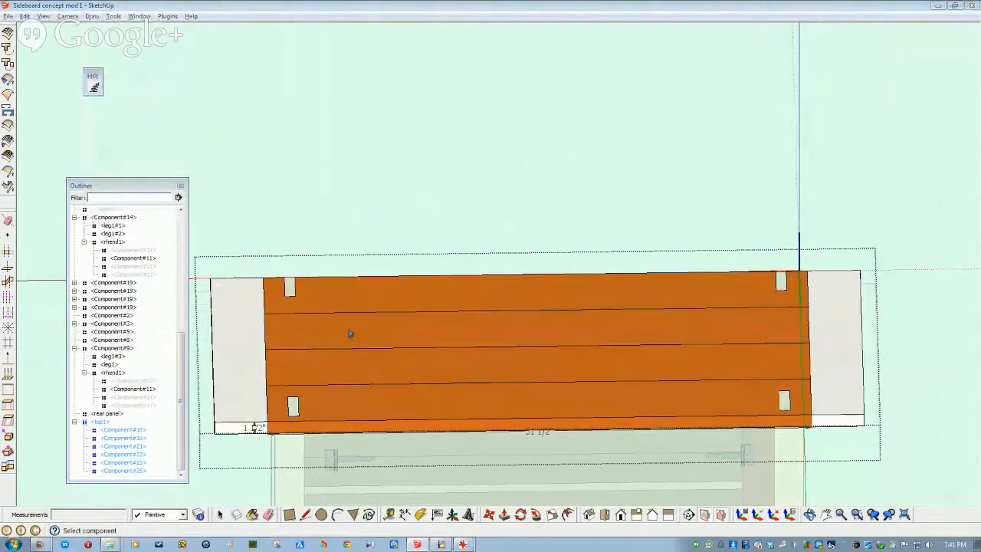
{"action": "left_click", "coordinate": [348, 333]}
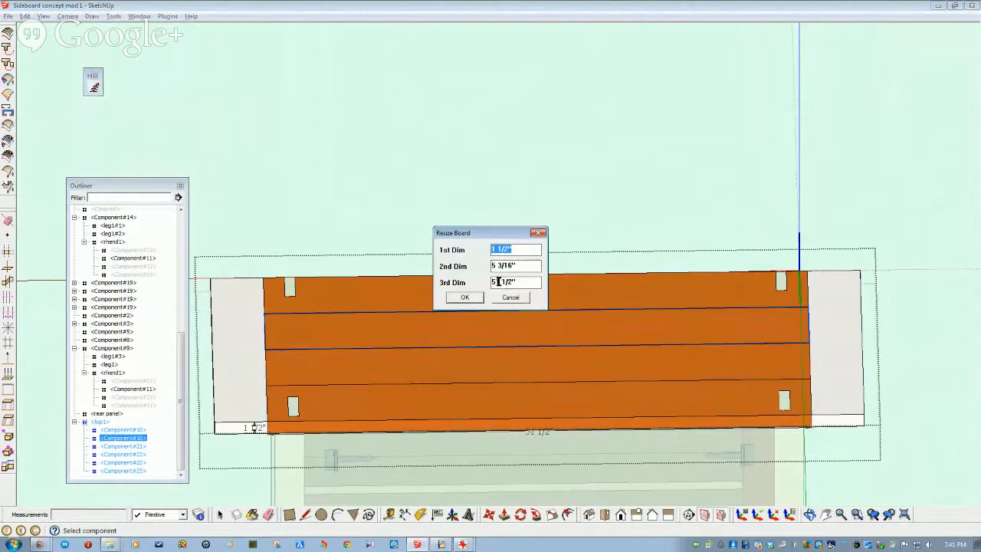
{"action": "double_click", "coordinate": [494, 282]}
{"action": "key", "text": "Return"}
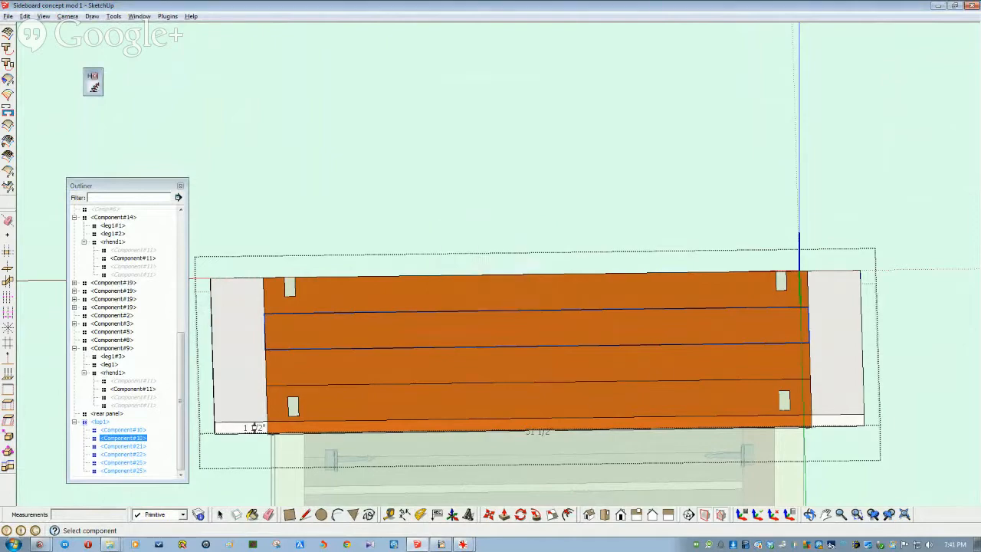
{"action": "left_click", "coordinate": [379, 407]}
{"action": "middle_click_drag", "start_coordinate": [378, 408], "coordinate": [374, 411]}
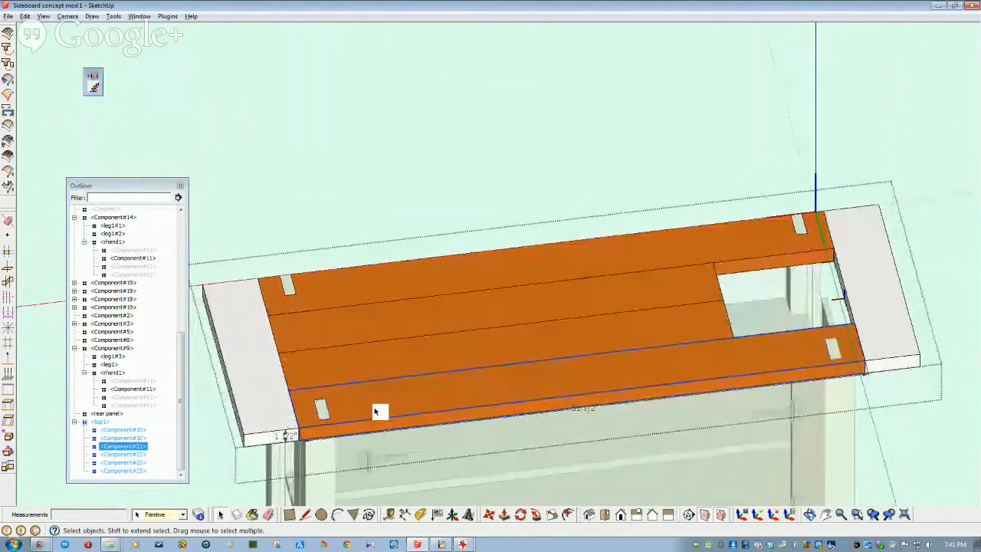
{"action": "left_click", "coordinate": [92, 16]}
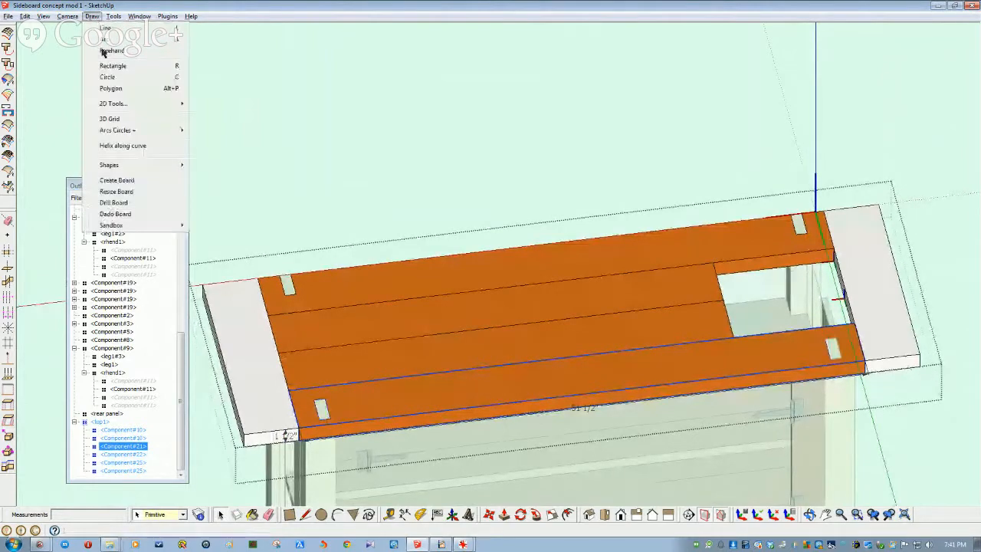
{"action": "left_click", "coordinate": [119, 192]}
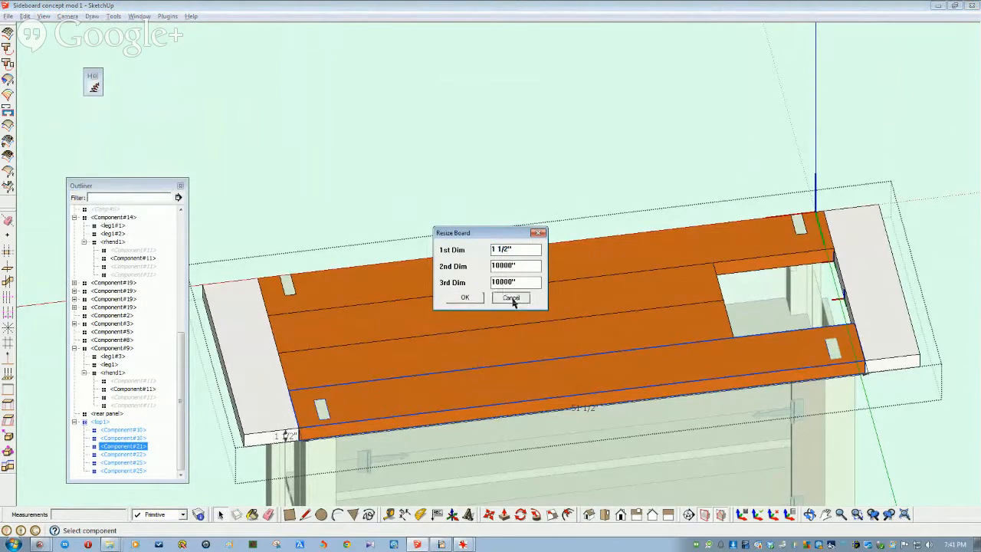
{"action": "left_click", "coordinate": [512, 299]}
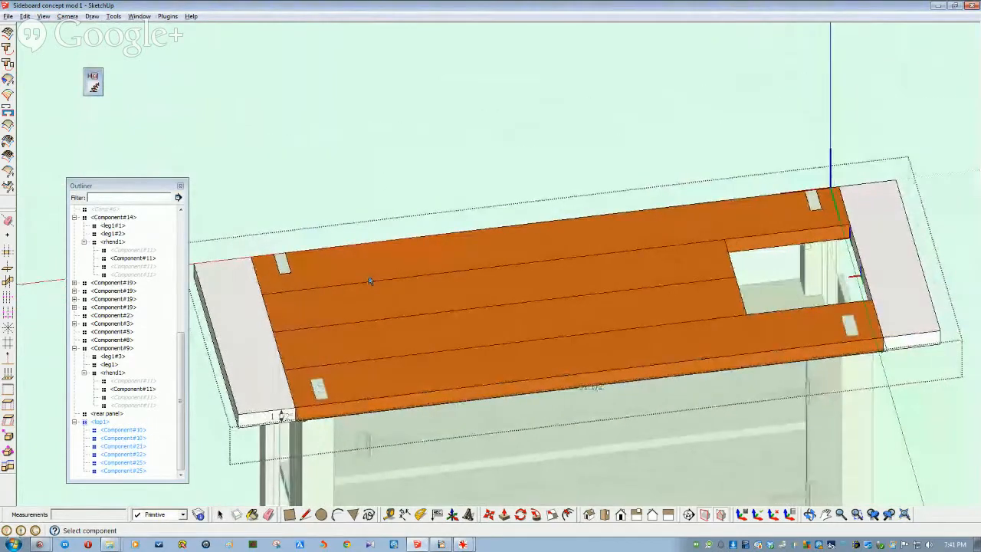
{"action": "left_click", "coordinate": [397, 390]}
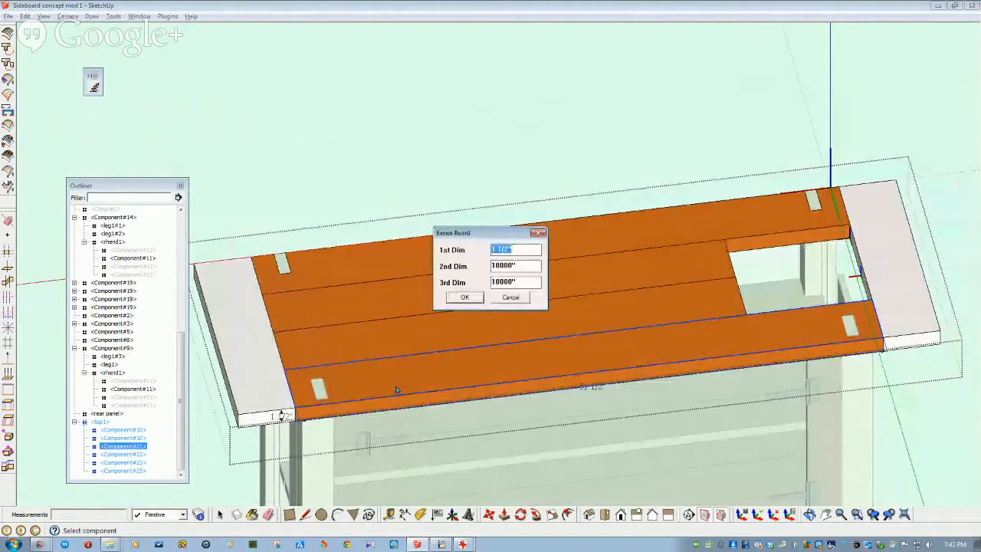
{"action": "left_click", "coordinate": [509, 297]}
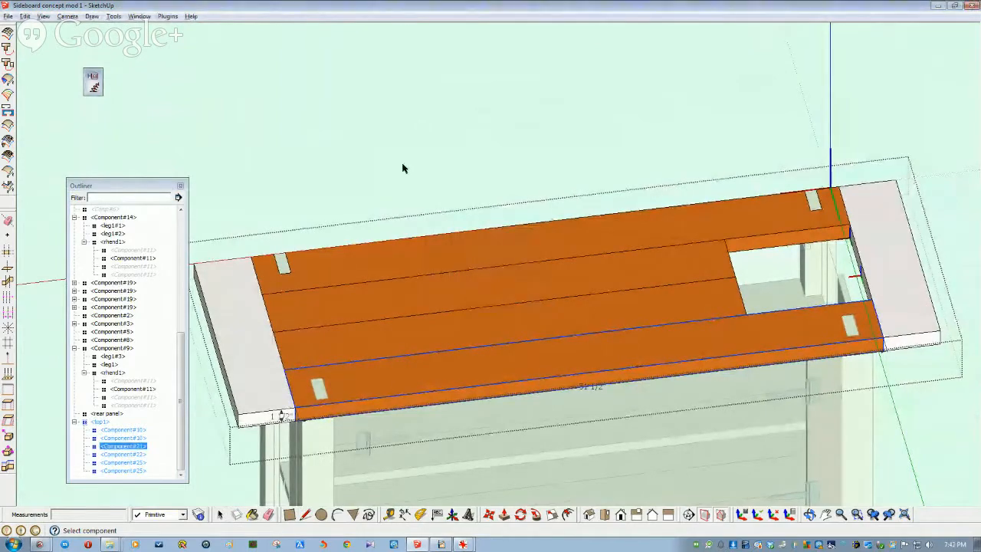
Delete the full-length front and rear boards inside the top1 component.
{"action": "left_click", "coordinate": [309, 156]}
{"action": "left_click", "coordinate": [388, 393]}
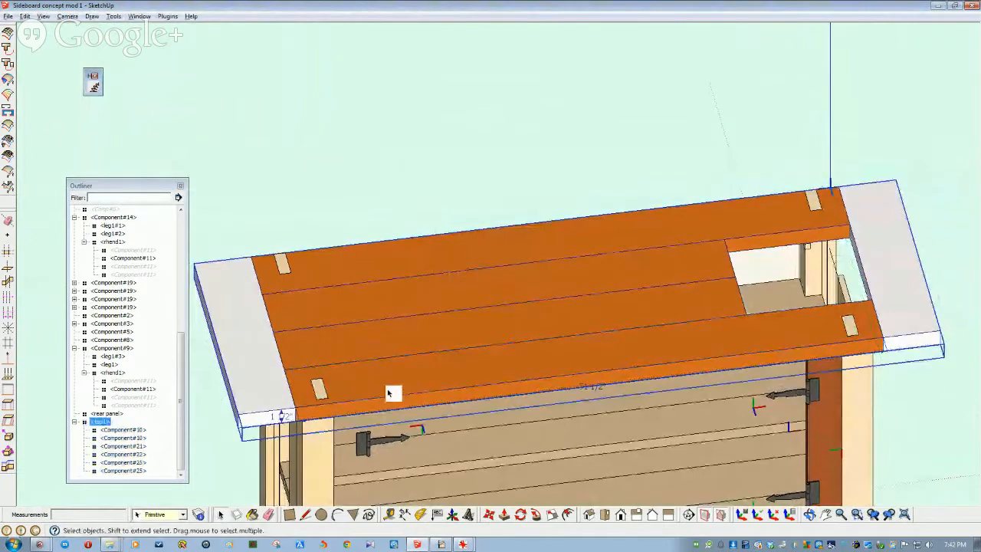
{"action": "double_click", "coordinate": [392, 393]}
{"action": "left_click", "coordinate": [392, 393]}
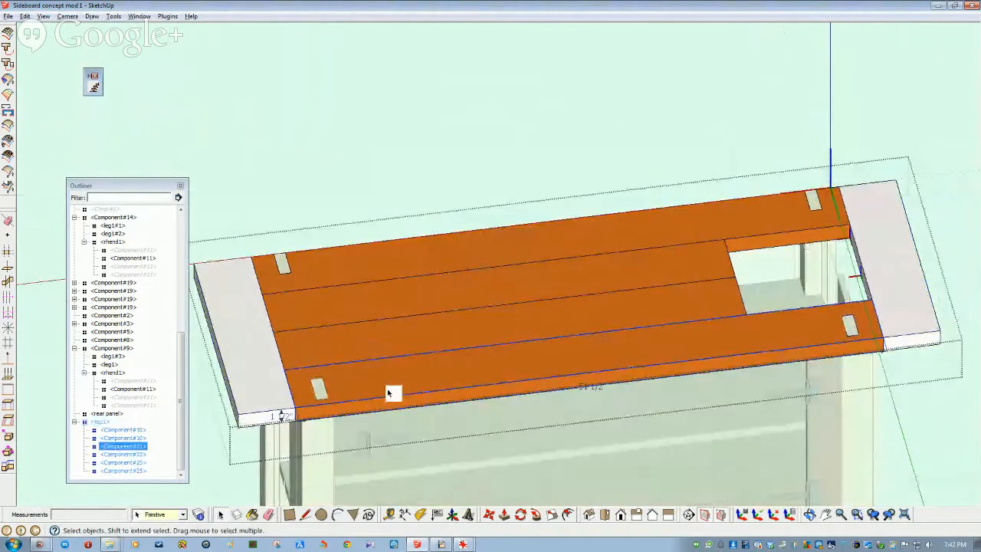
{"action": "left_click", "coordinate": [315, 263], "text": "ctrl"}
{"action": "key", "text": "Delete"}
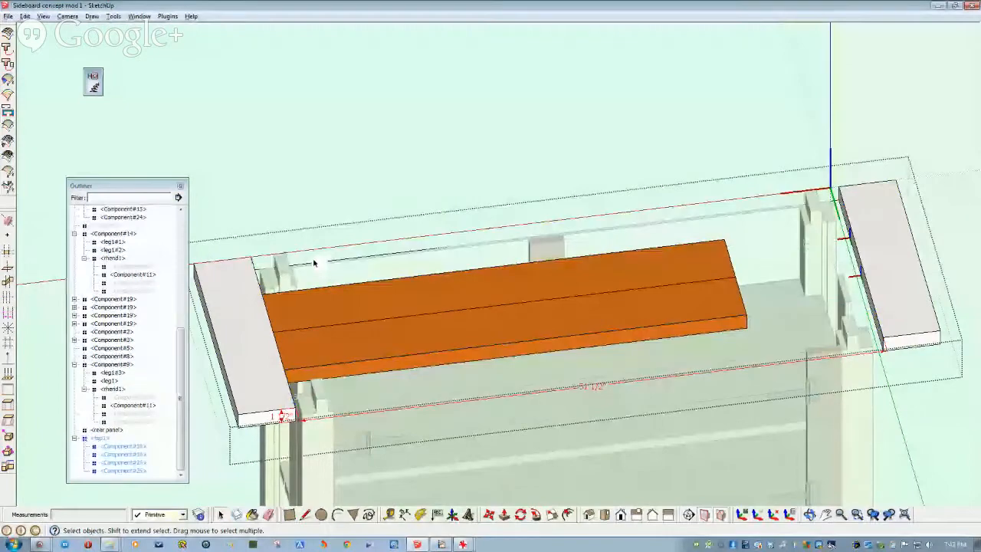
Copy the rear shortened board 5 3/16" toward the back and multiply the copy 2X to get four adjoining boards.
{"action": "left_click", "coordinate": [347, 309]}
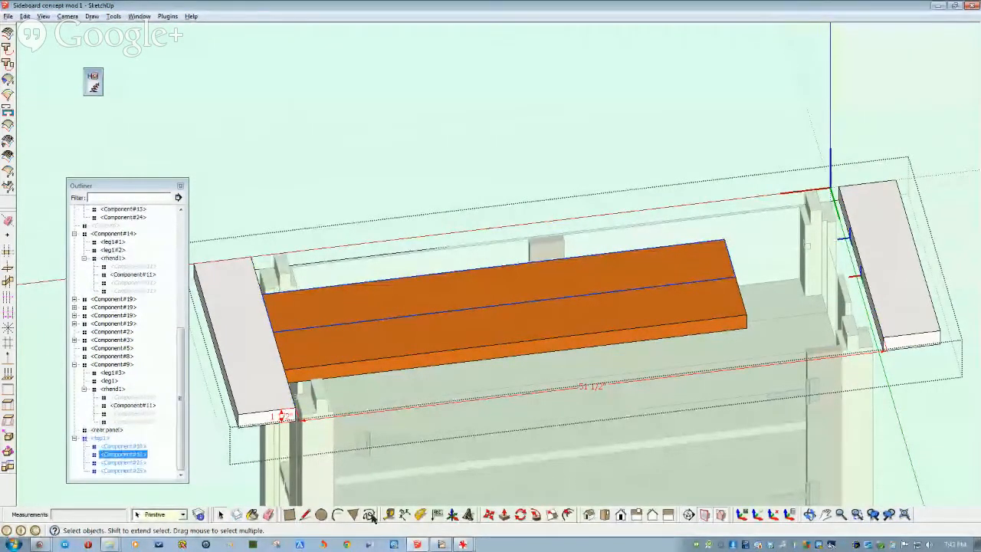
{"action": "left_click", "coordinate": [453, 514]}
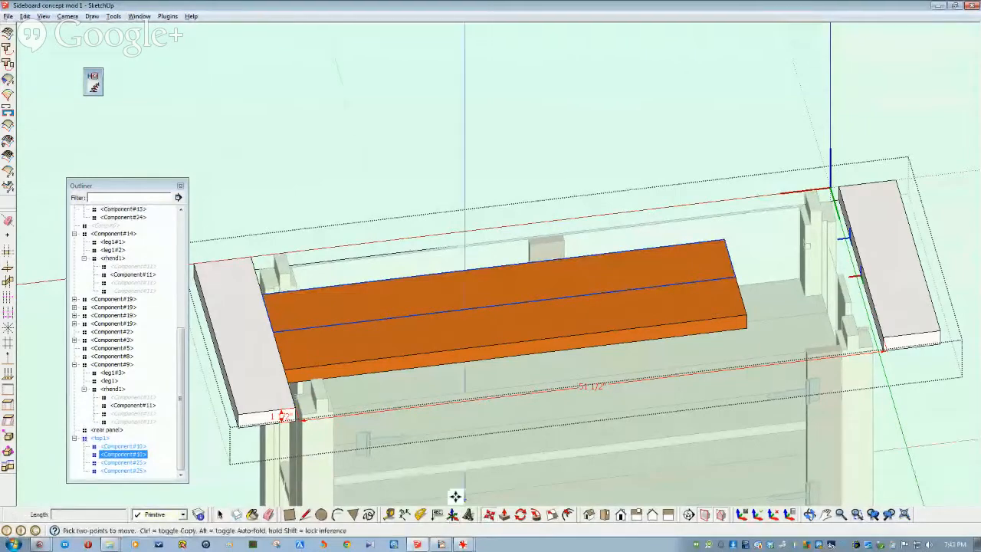
{"action": "key", "text": "ctrl"}
{"action": "left_click", "coordinate": [282, 369]}
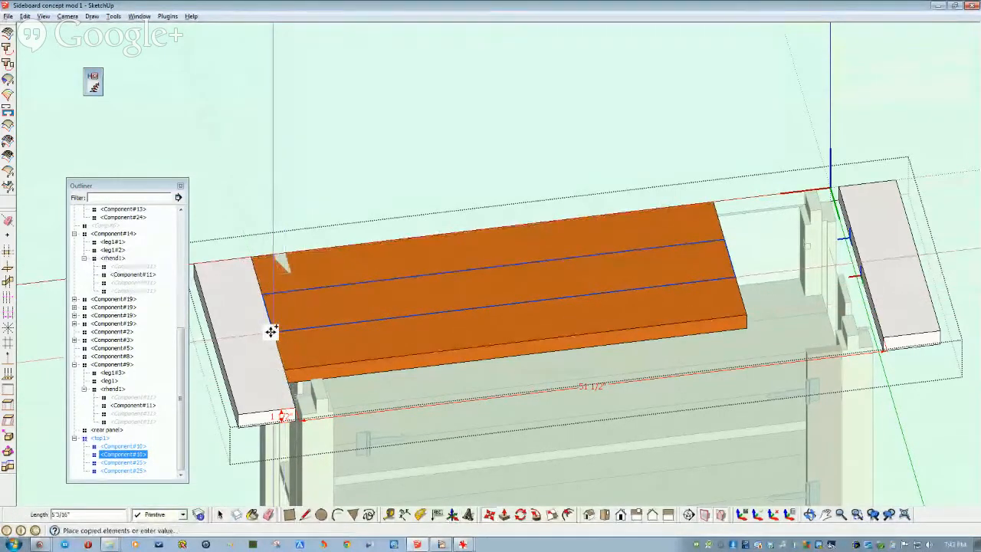
{"action": "left_click", "coordinate": [270, 332]}
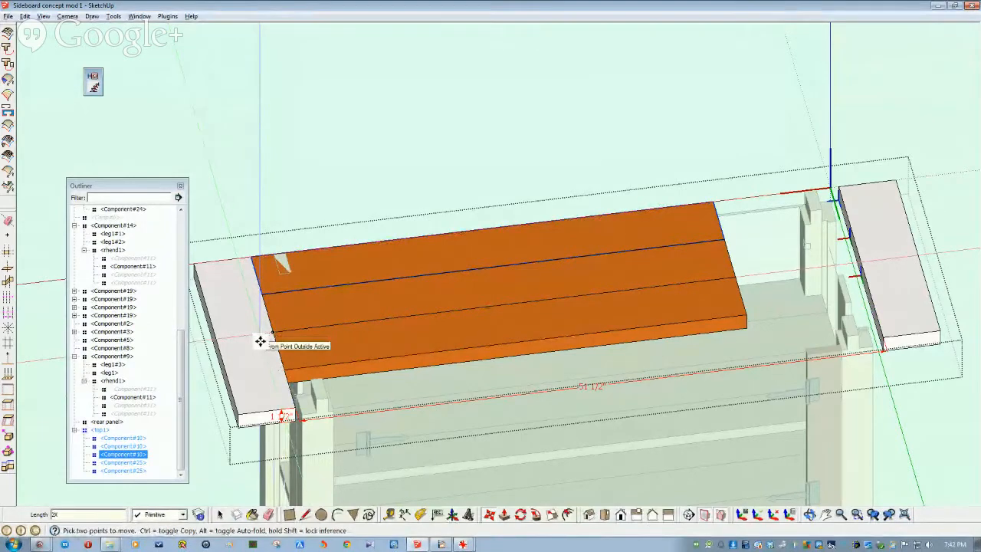
{"action": "key", "text": "Return"}
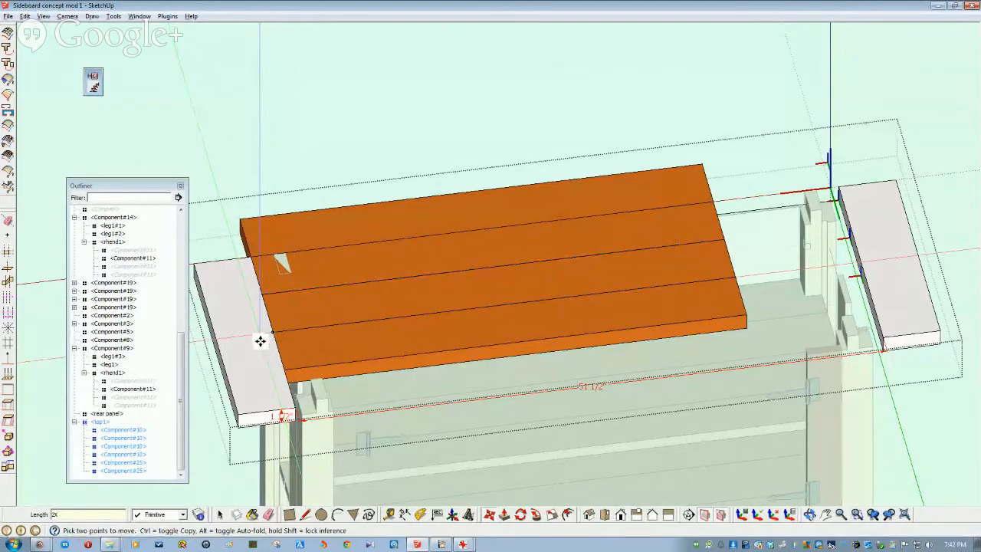
Move all four shortened boards forward together so their rear outer corner meets the rear corner of the adjoining breadboard end.
{"action": "key", "text": "space"}
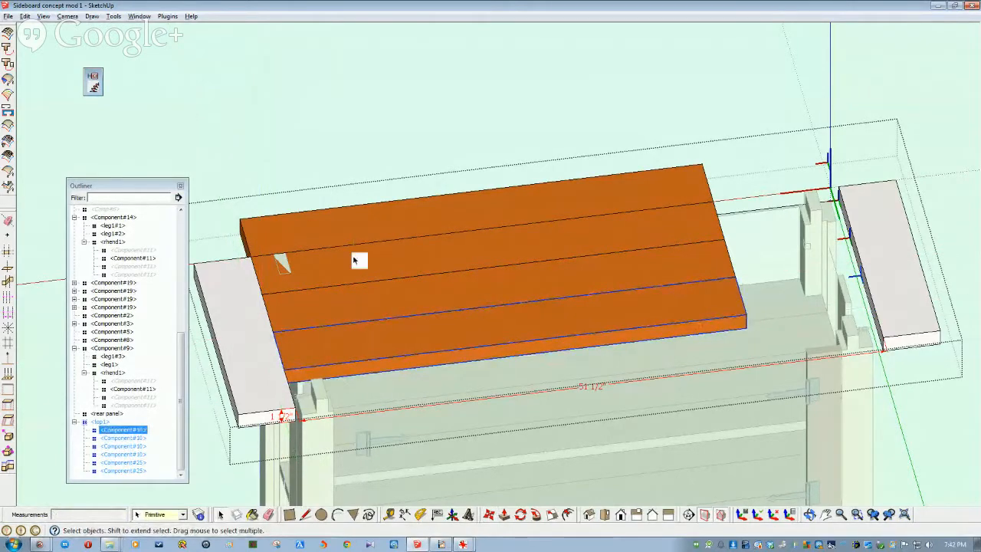
{"action": "left_click", "coordinate": [342, 265], "text": "ctrl"}
{"action": "left_click", "coordinate": [346, 278], "text": "ctrl"}
{"action": "left_click", "coordinate": [356, 318], "text": "ctrl"}
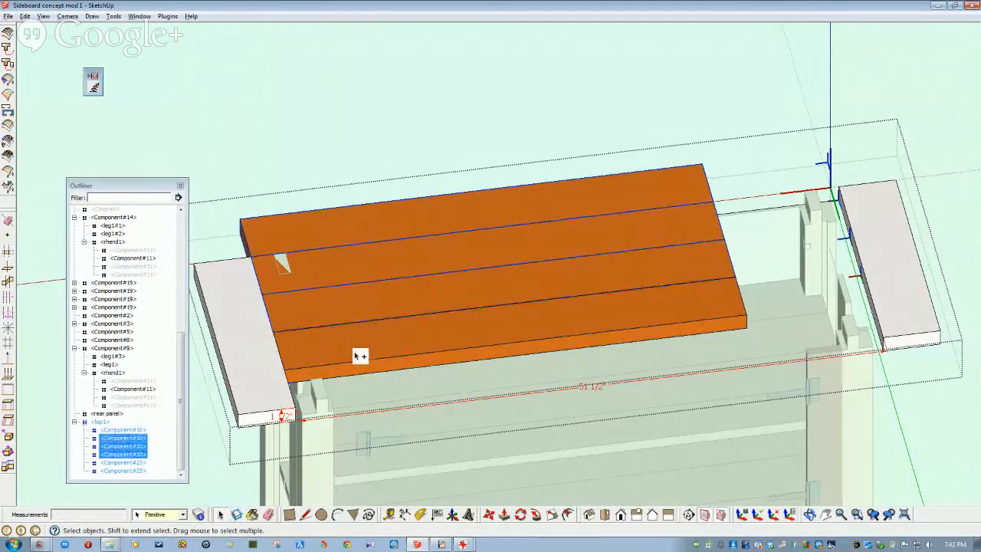
{"action": "left_click", "coordinate": [358, 354], "text": "ctrl"}
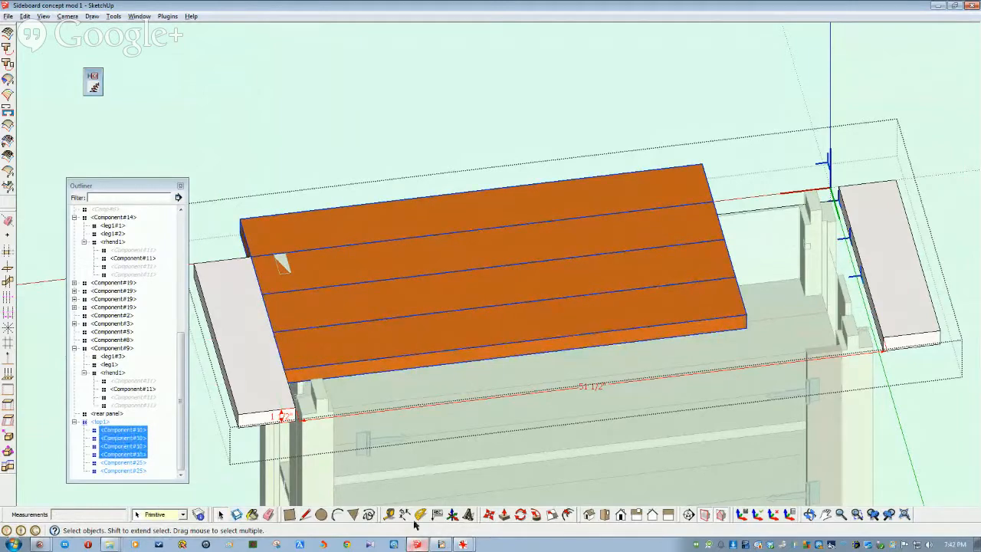
{"action": "left_click", "coordinate": [489, 515]}
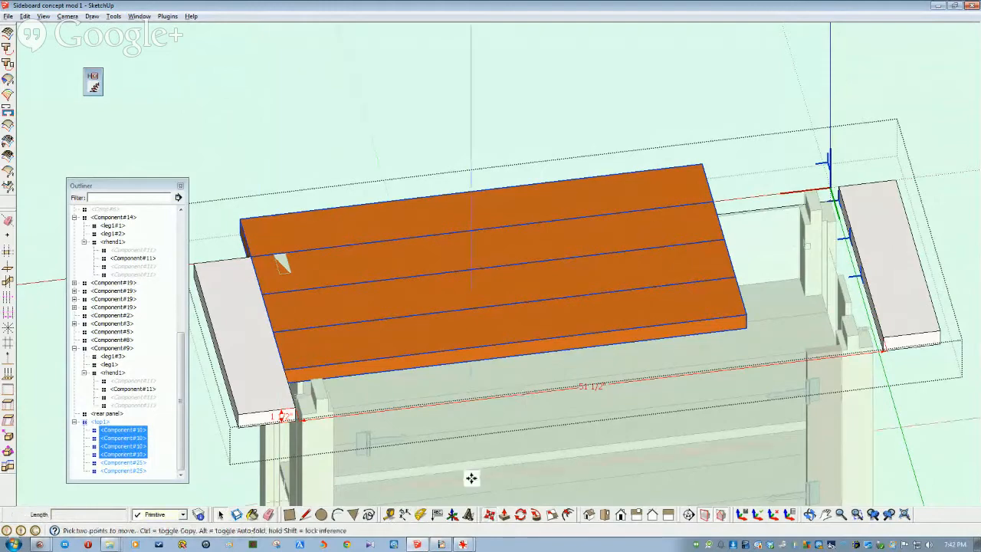
{"action": "left_click", "coordinate": [241, 218]}
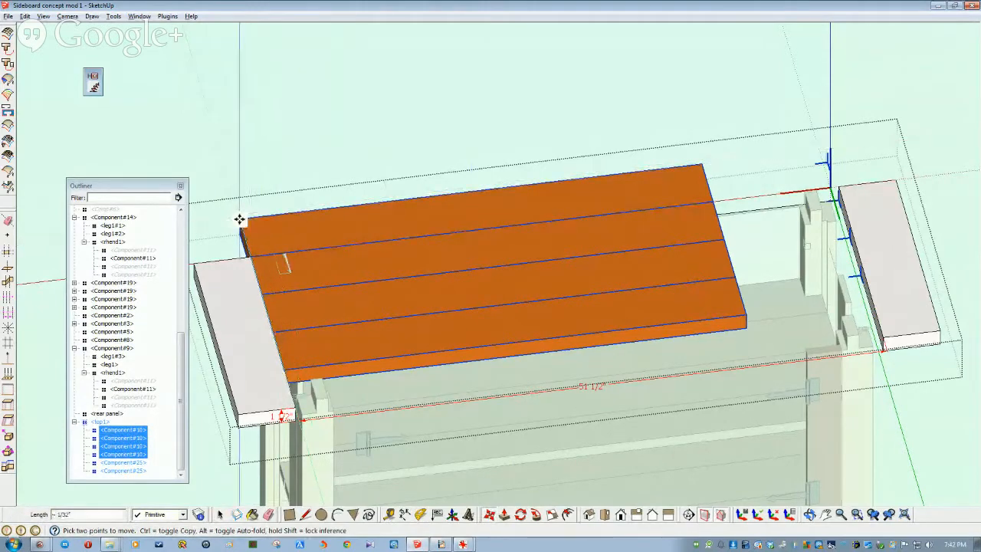
{"action": "left_click", "coordinate": [251, 252]}
{"action": "key", "text": "space"}
Combine the four shortened boards into one nested component within top1, keeping the default name.
{"action": "left_click", "coordinate": [254, 343]}
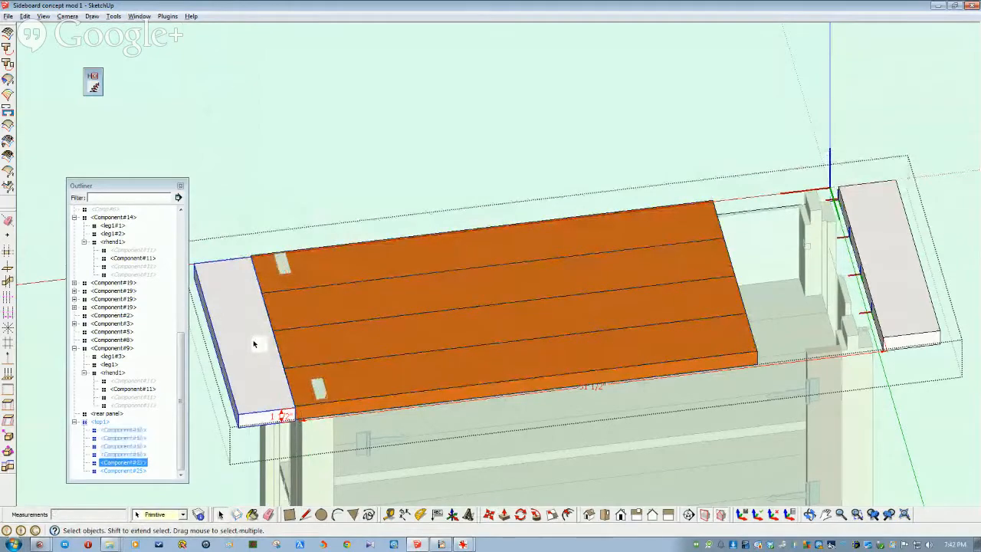
{"action": "middle_click_drag", "start_coordinate": [253, 341], "coordinate": [314, 298]}
{"action": "left_click", "coordinate": [316, 310], "text": "ctrl"}
{"action": "left_click", "coordinate": [323, 274], "text": "ctrl"}
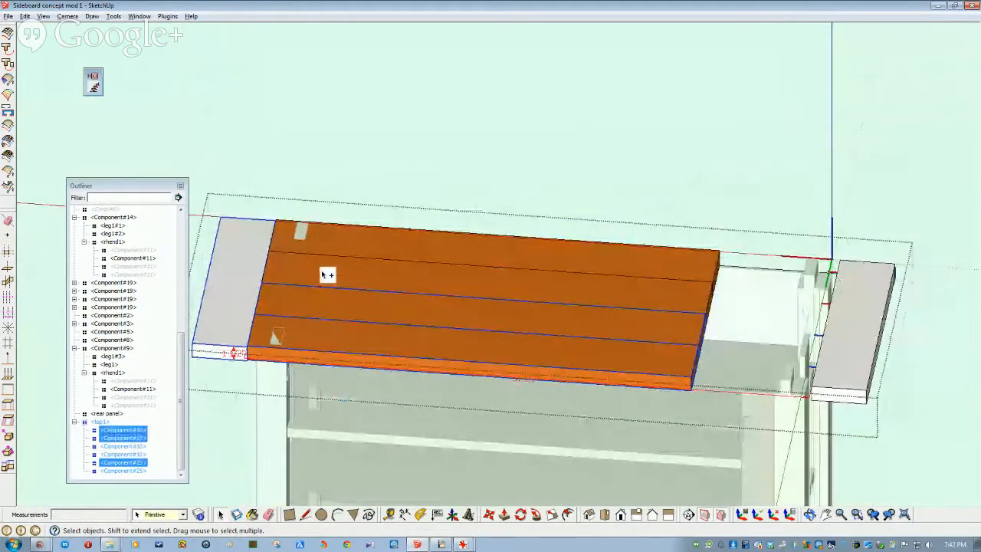
{"action": "left_click", "coordinate": [132, 431]}
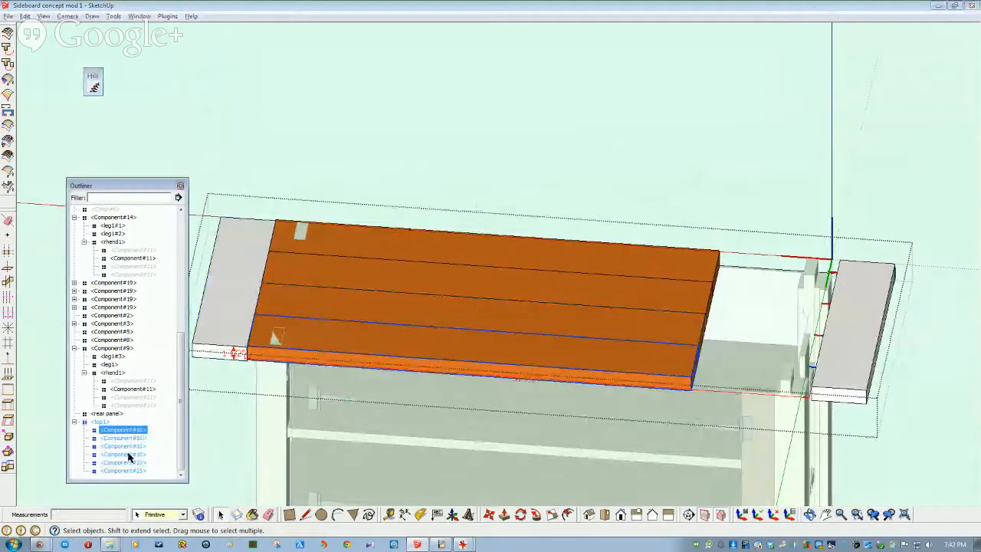
{"action": "left_click", "coordinate": [129, 455], "text": "shift"}
{"action": "right_click", "coordinate": [129, 454]}
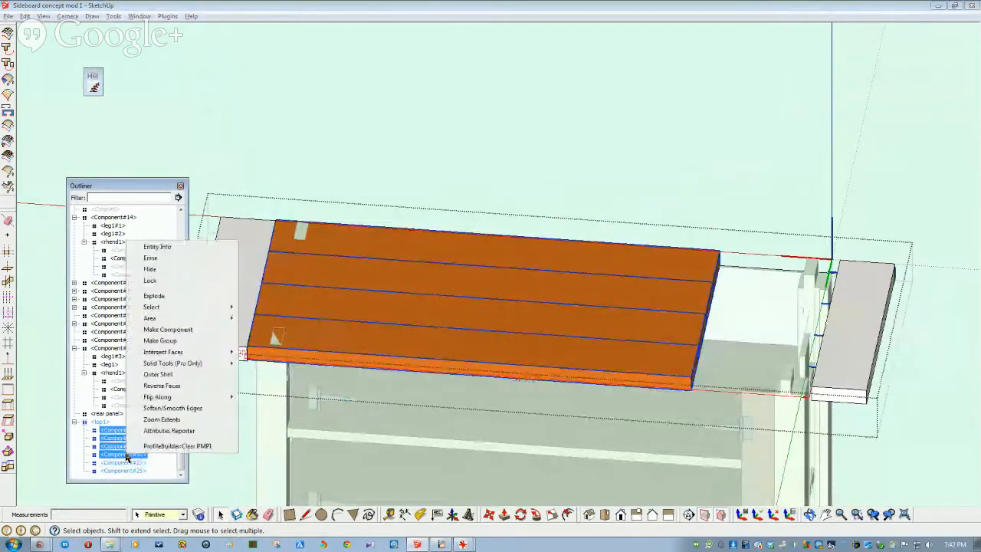
{"action": "left_click", "coordinate": [168, 329]}
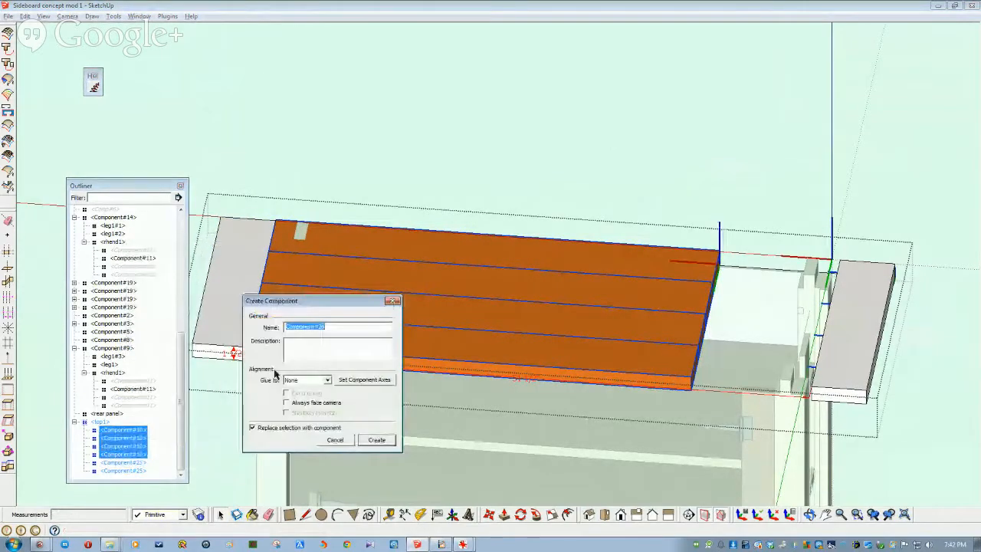
{"action": "left_click", "coordinate": [376, 440]}
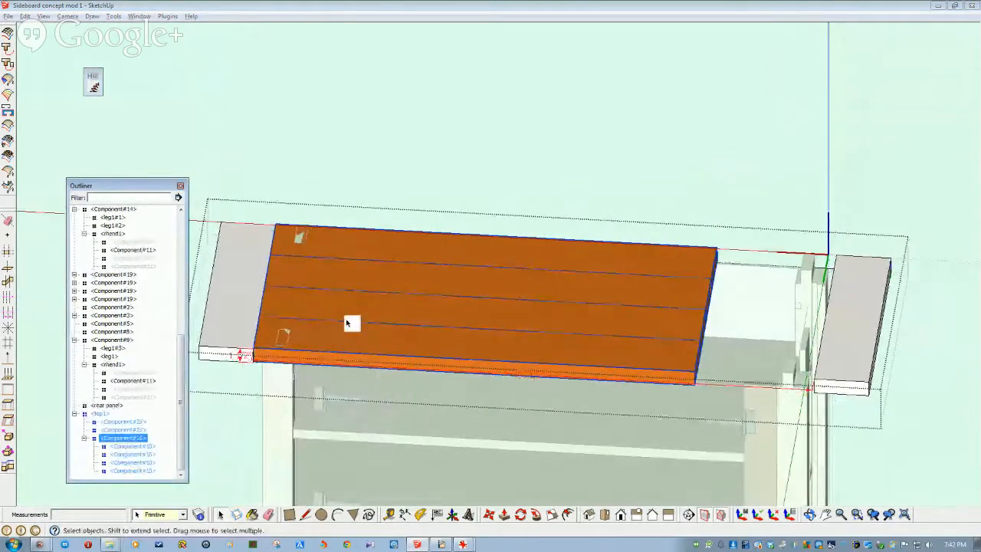
Move the left breadboard end and the nested four-board component together 6" toward the right breadboard end.
{"action": "middle_click_drag", "start_coordinate": [351, 305], "coordinate": [315, 310]}
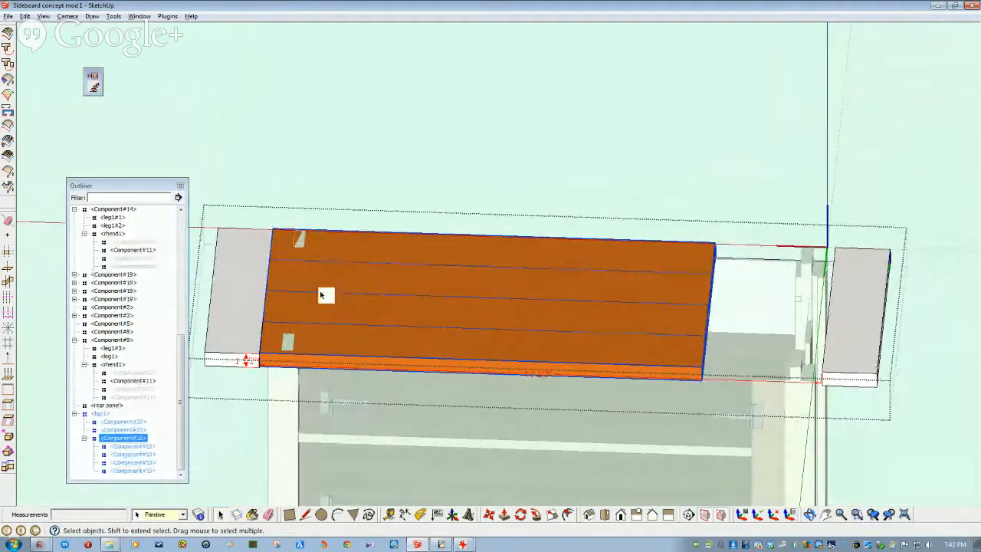
{"action": "left_click", "coordinate": [238, 297]}
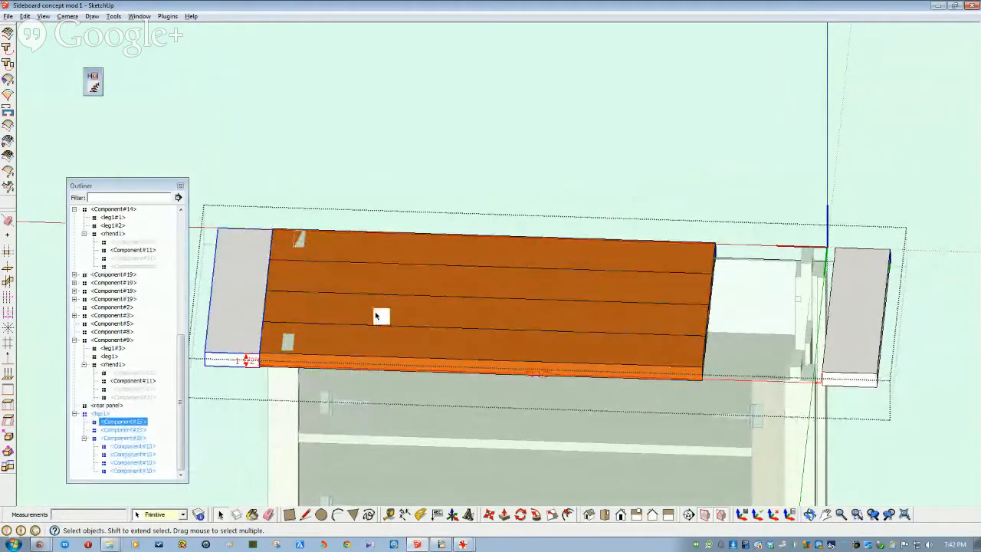
{"action": "left_click", "coordinate": [132, 438], "text": "ctrl"}
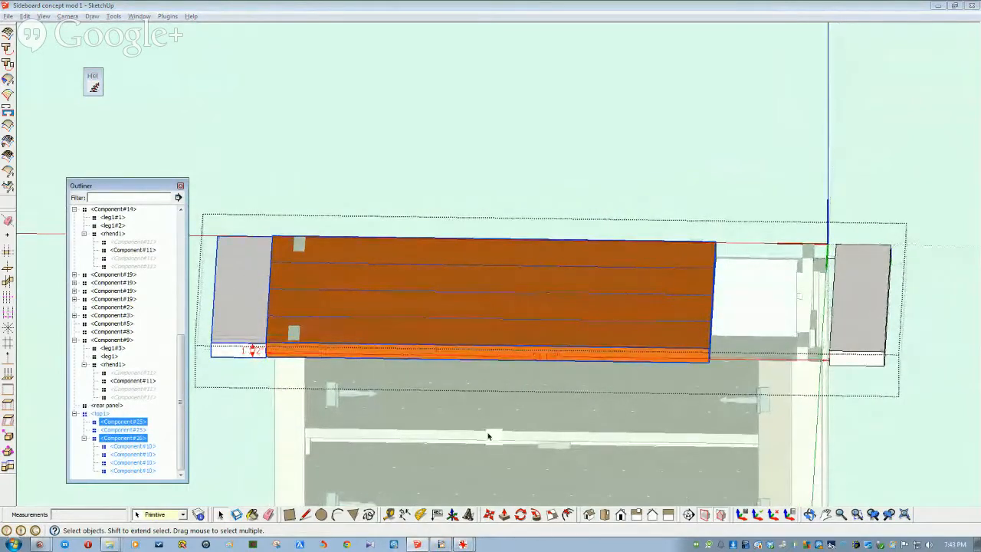
{"action": "left_click", "coordinate": [489, 514]}
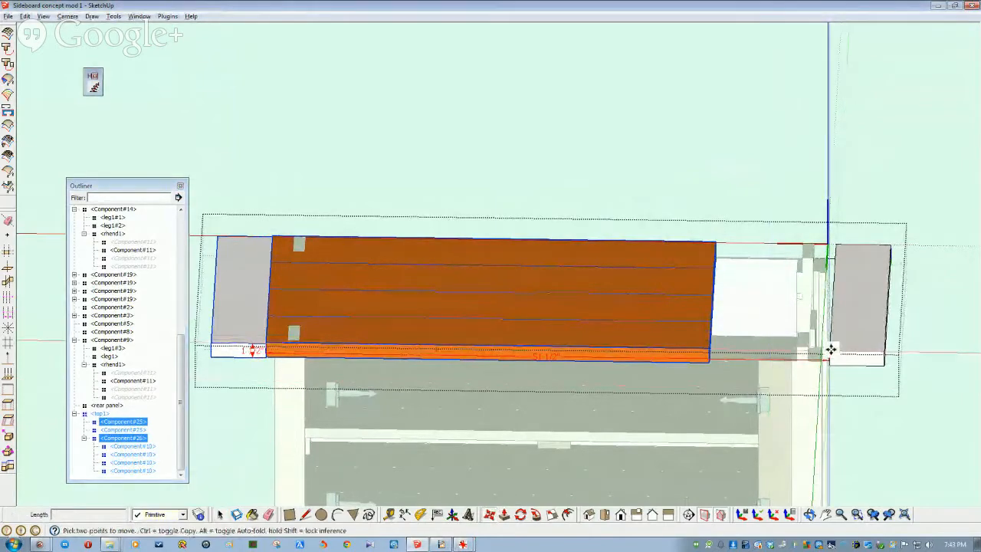
{"action": "left_click", "coordinate": [835, 350]}
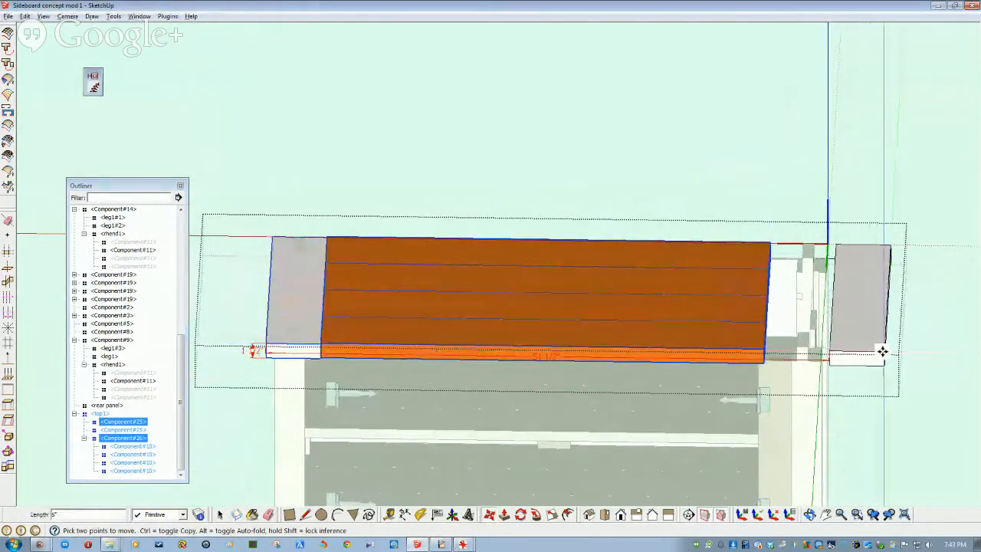
Move the right breadboard end against the ends of the shortened boards so their corners meet.
{"action": "middle_click_drag", "start_coordinate": [883, 351], "coordinate": [662, 485]}
{"action": "key", "text": "space"}
{"action": "left_click", "coordinate": [755, 472]}
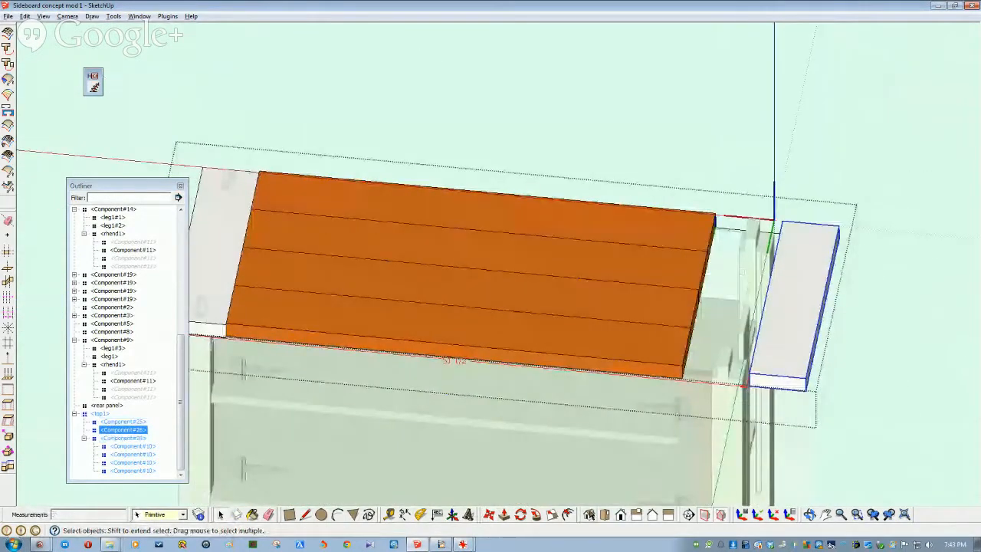
{"action": "left_click", "coordinate": [489, 514]}
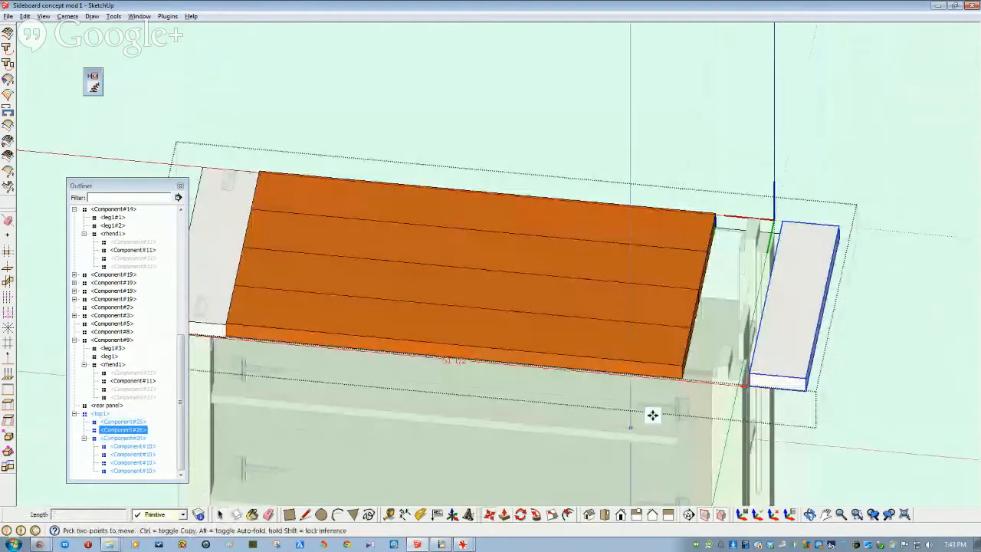
{"action": "left_click", "coordinate": [805, 376]}
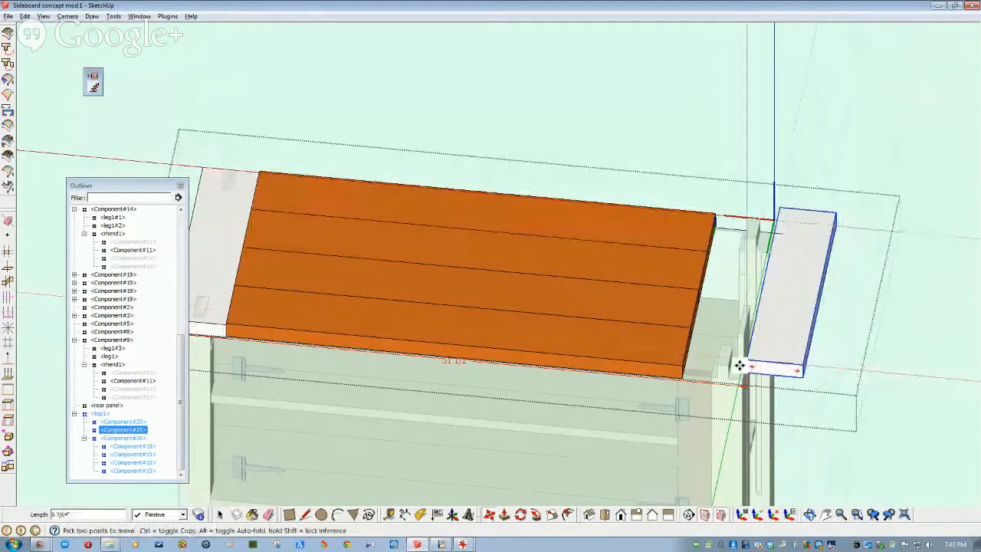
{"action": "scroll", "coordinate": [652, 407], "scroll_direction": "down", "scroll_amount": 5}
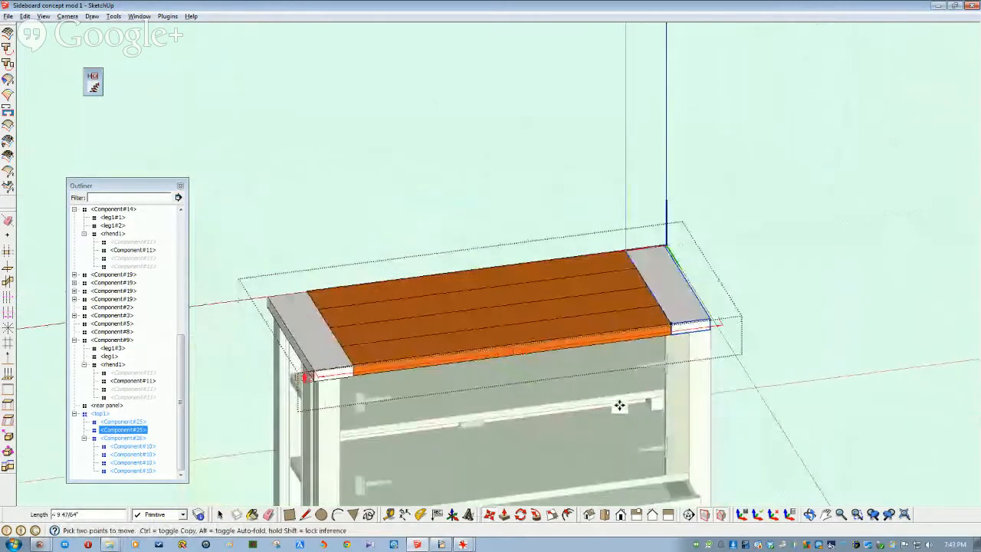
Move the whole top1 component 3/4" along the red axis so its lower front left corner meets the front left leg's outer corner.
{"action": "scroll", "coordinate": [510, 342], "scroll_direction": "up", "scroll_amount": 6}
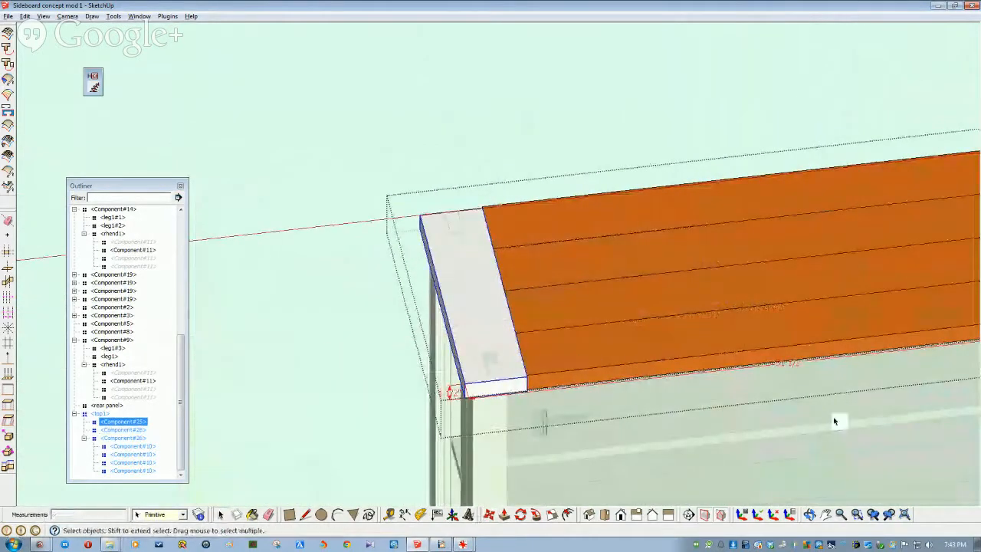
{"action": "scroll", "coordinate": [831, 421], "scroll_direction": "down", "scroll_amount": 2}
{"action": "mouse_move", "coordinate": [825, 421]}
{"action": "middle_mouse_down"}
{"action": "mouse_move", "coordinate": [817, 426]}
{"action": "mouse_move", "coordinate": [849, 400]}
{"action": "mouse_move", "coordinate": [833, 410]}
{"action": "middle_mouse_up"}
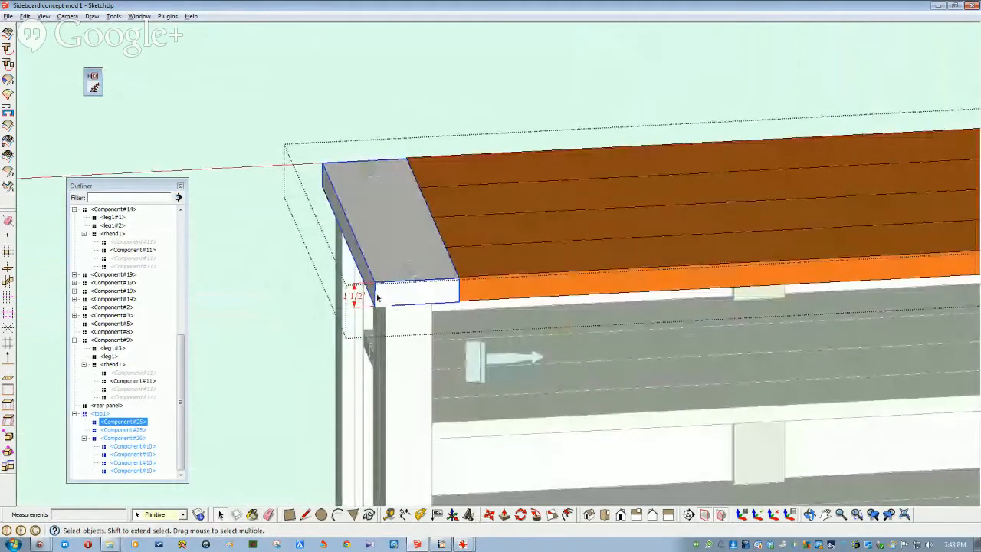
{"action": "left_click", "coordinate": [101, 414]}
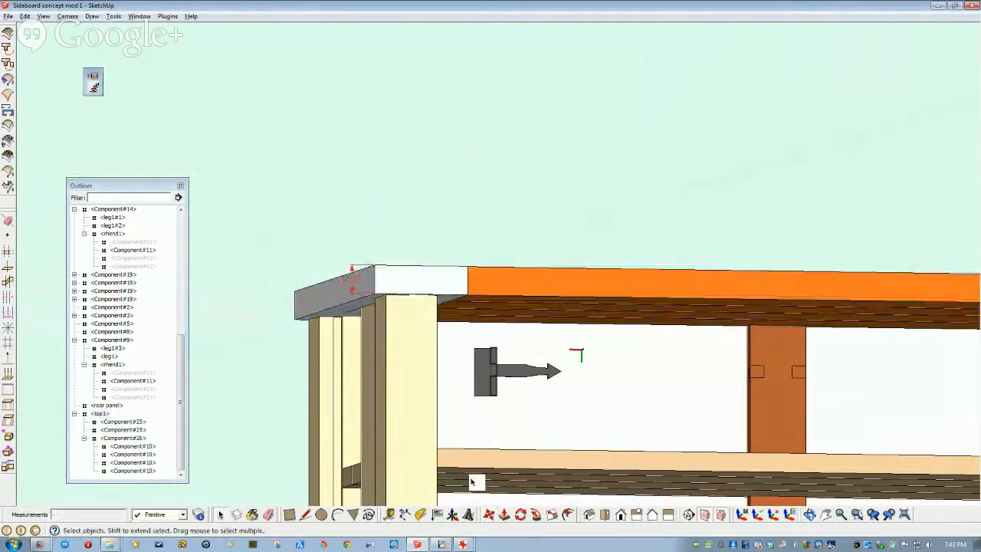
{"action": "left_click", "coordinate": [489, 514]}
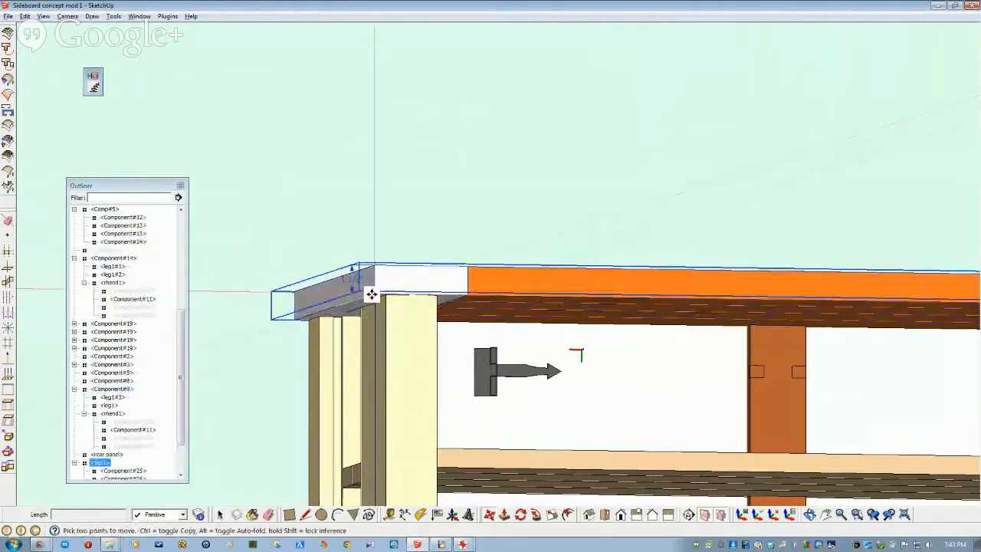
{"action": "left_click", "coordinate": [371, 294]}
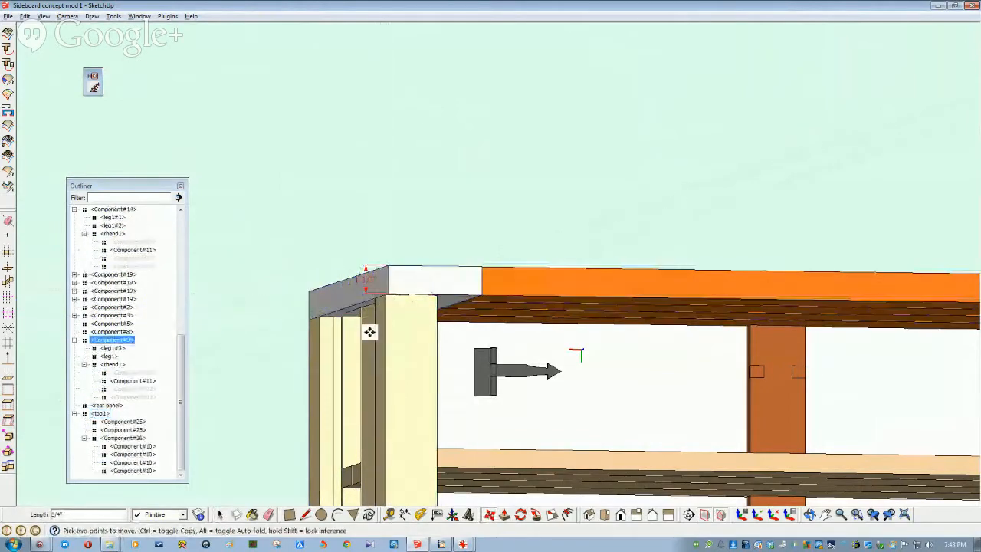
Move top1 1/2" along the red axis so its rear corner at the origin end lines up with the rear leg's outer corner.
{"action": "key", "text": "F5"}
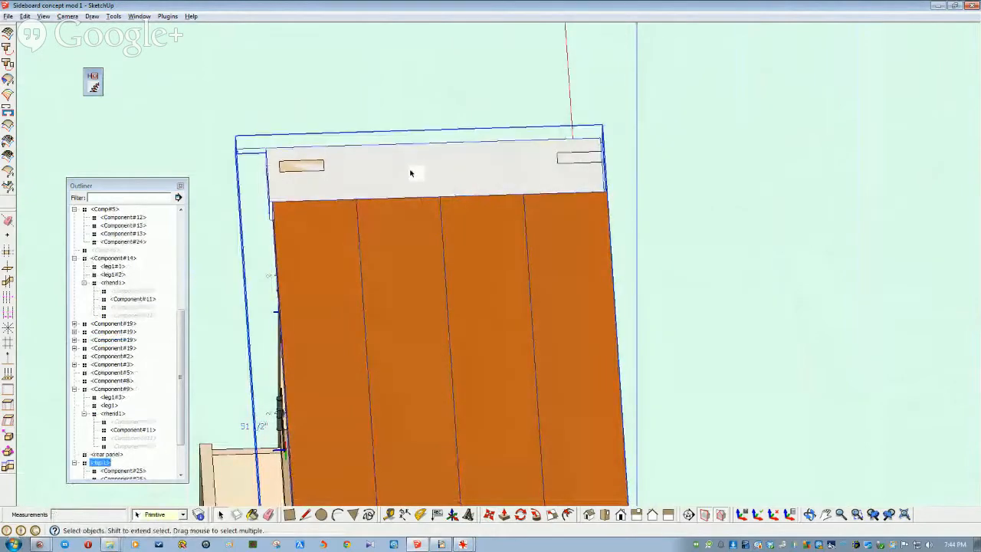
{"action": "double_click", "coordinate": [410, 173]}
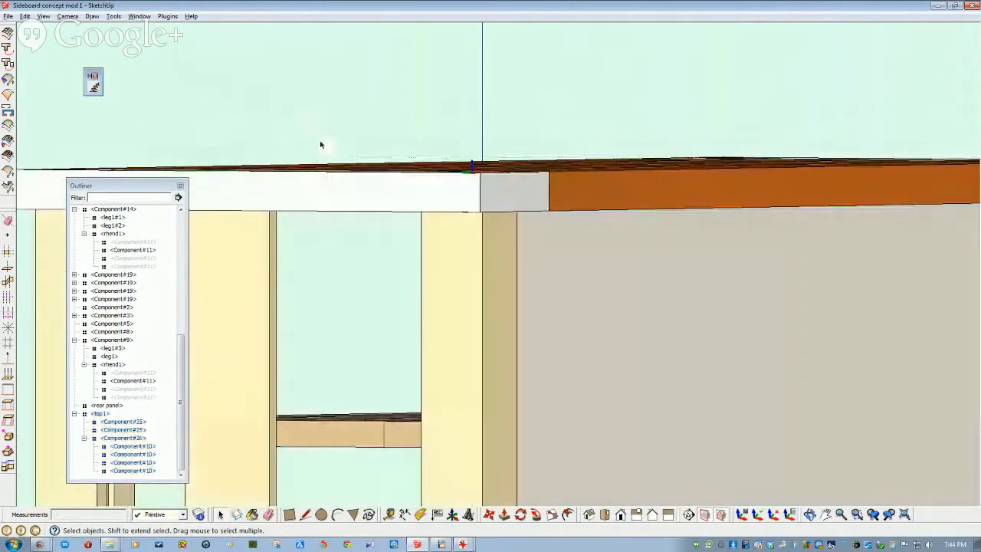
{"action": "left_click", "coordinate": [436, 216]}
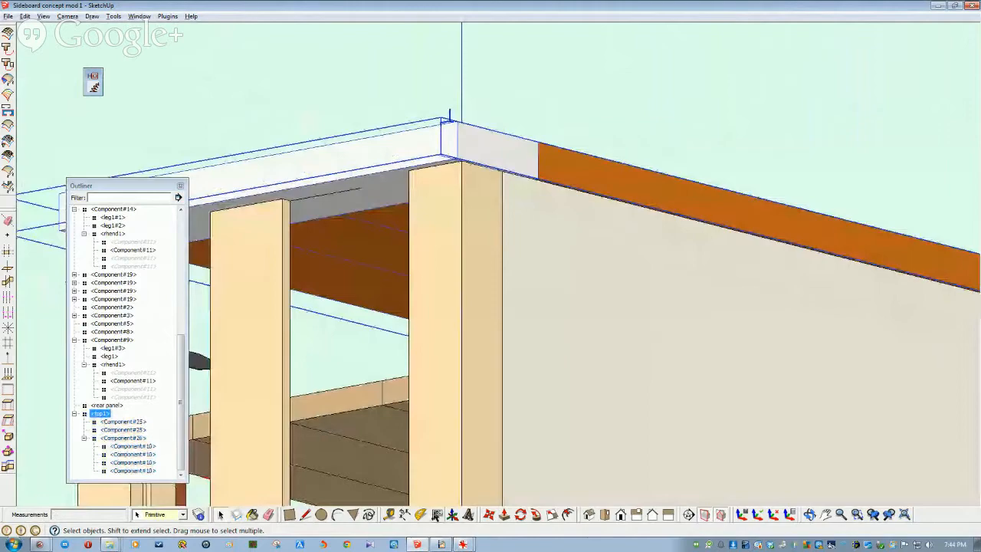
{"action": "left_click", "coordinate": [455, 156]}
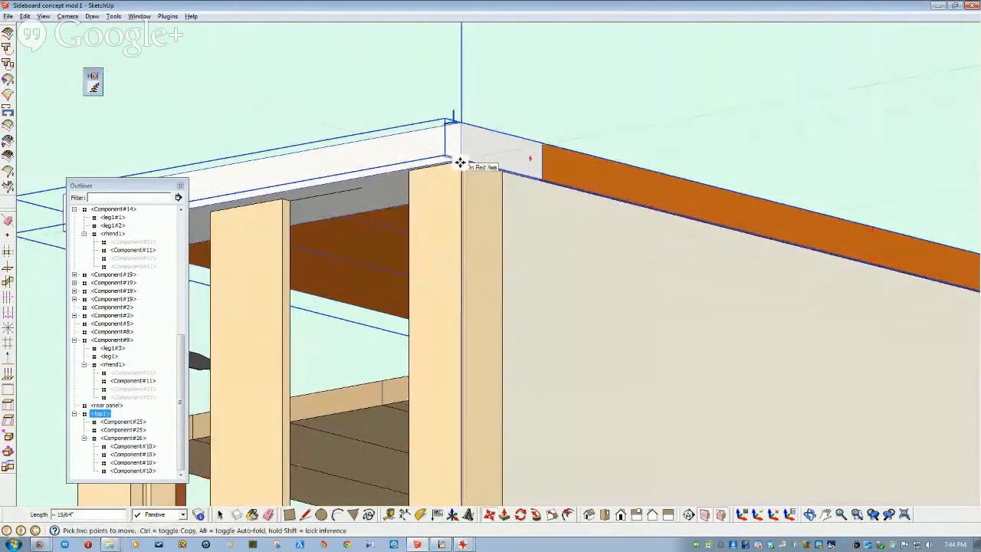
{"action": "left_click", "coordinate": [463, 164]}
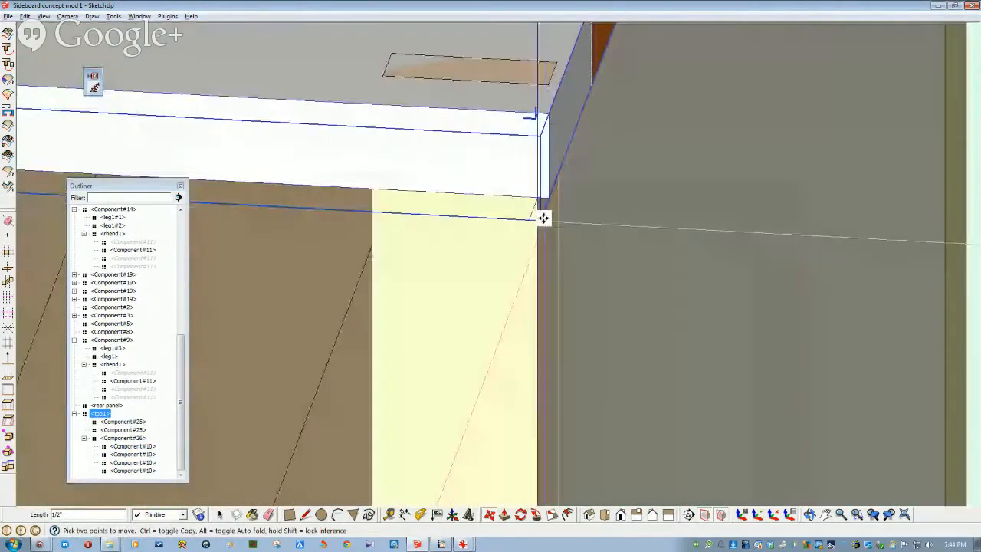
{"action": "left_click", "coordinate": [550, 204]}
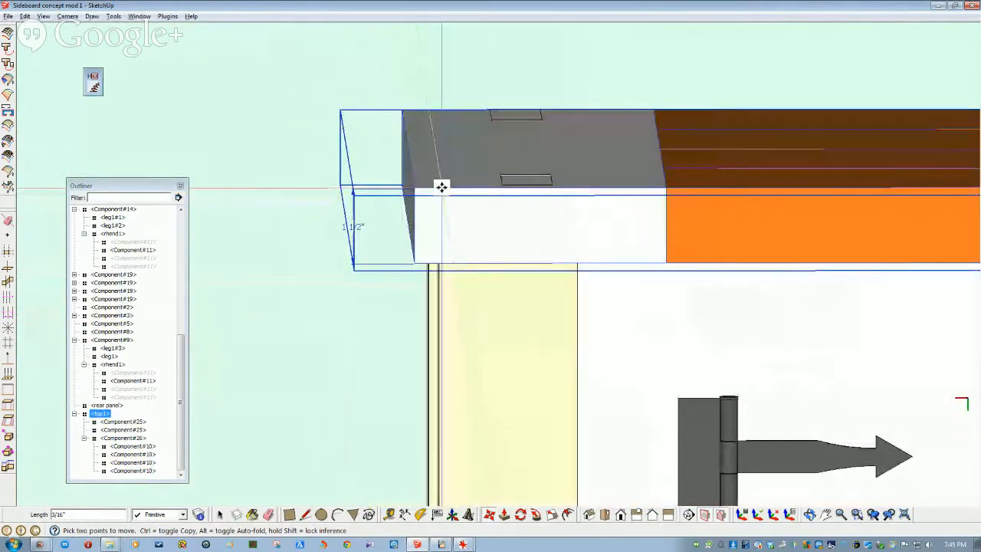
Shift top1 0.25" back along the red axis toward the origin end to even out the overhang at both ends.
{"action": "left_click", "coordinate": [435, 187]}
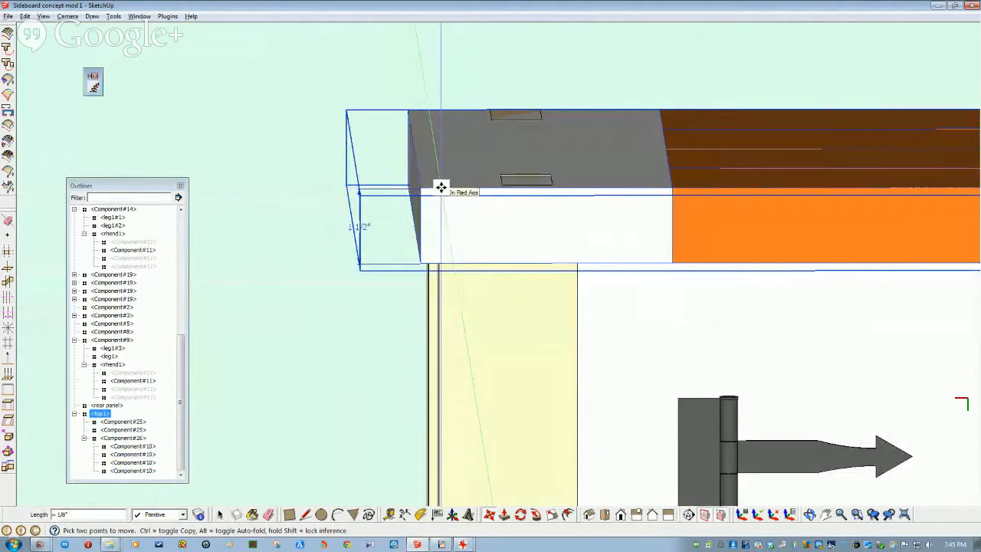
{"action": "key", "text": "Return"}
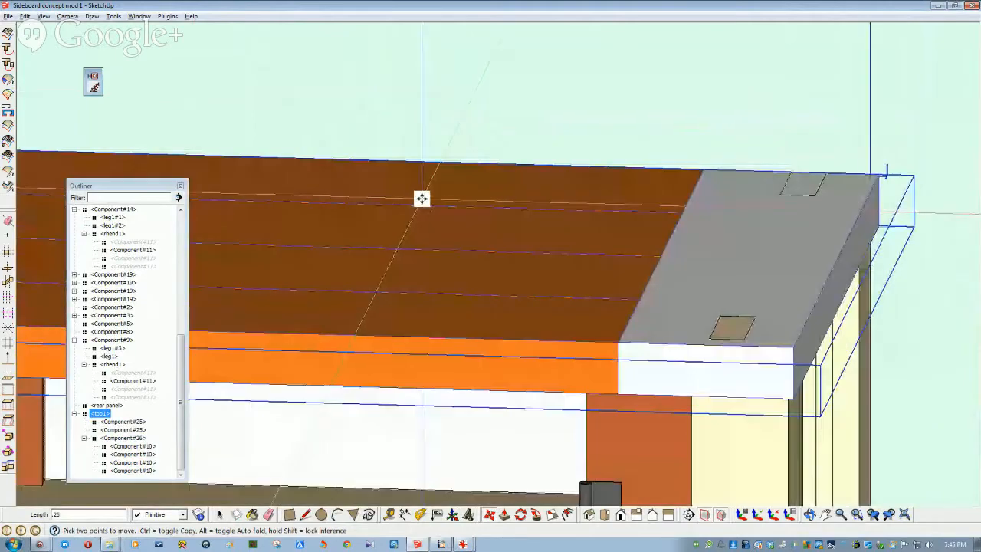
{"action": "key", "text": "space"}
{"action": "left_click", "coordinate": [437, 91]}
{"action": "left_click", "coordinate": [676, 267]}
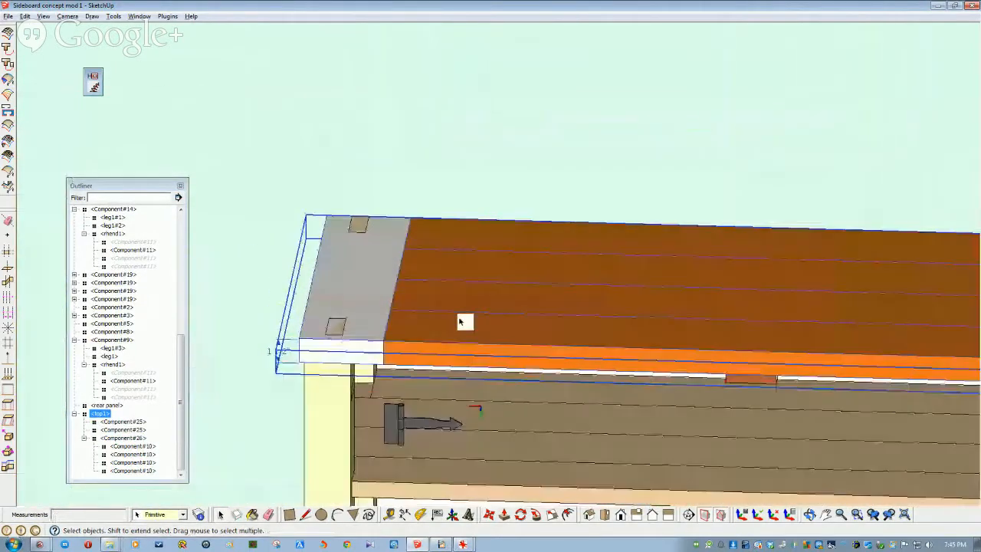
Open the left breadboard end inside top1 and cut the front leg's tenon opening through its 1 1/2" thickness.
{"action": "double_click", "coordinate": [309, 336]}
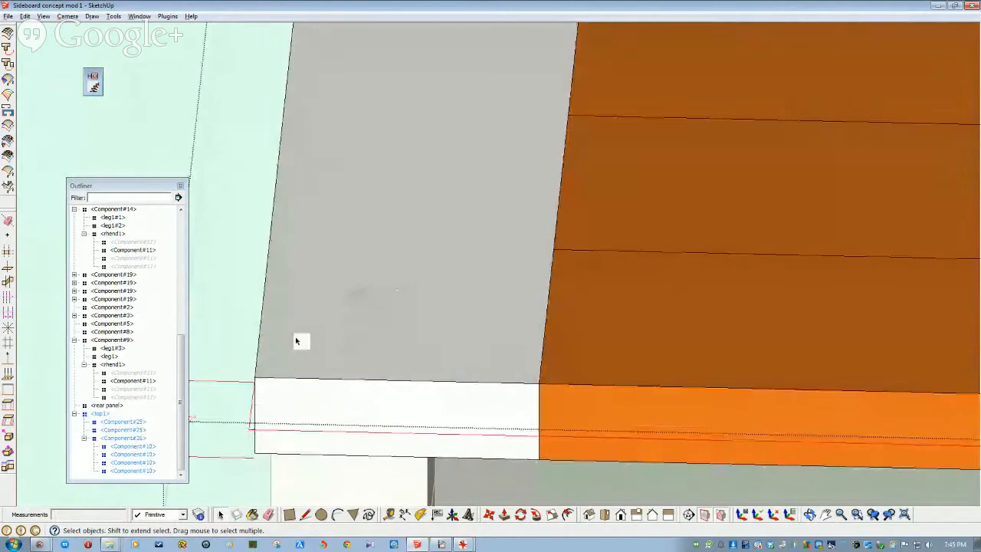
{"action": "double_click", "coordinate": [296, 341]}
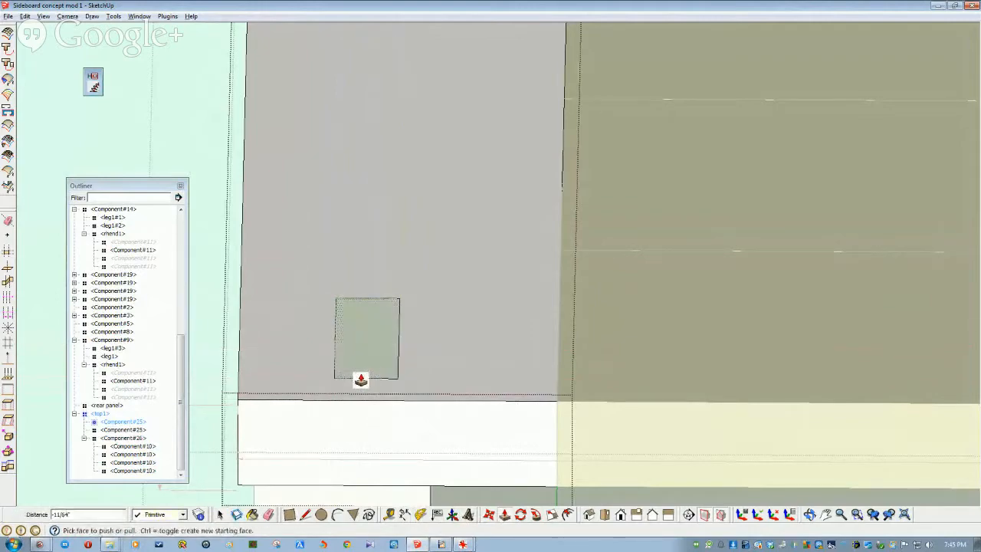
{"action": "type", "text": "5"}
{"action": "key", "text": "Return"}
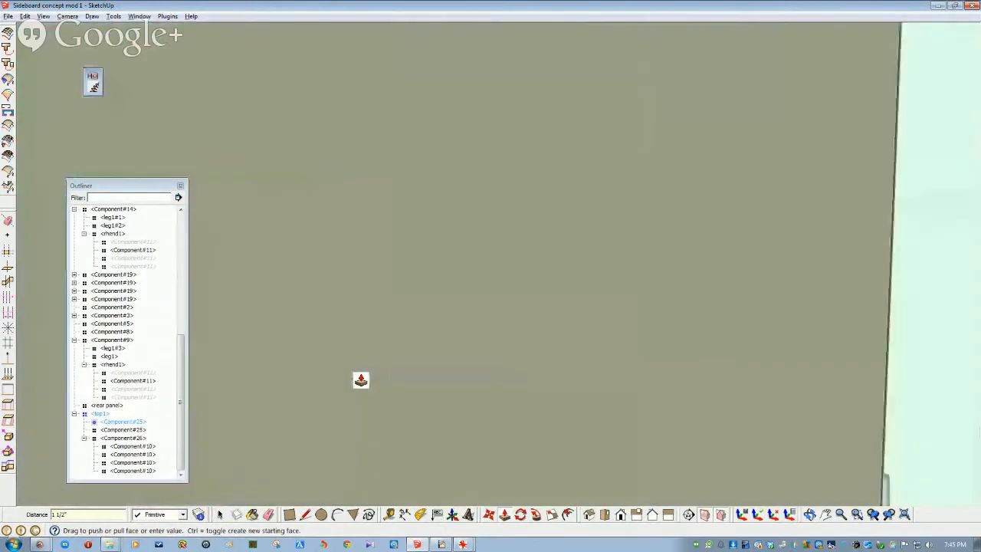
Cut the matching rear leg tenon notch, open at the back edge, through the same breadboard end.
{"action": "scroll", "coordinate": [249, 410], "scroll_direction": "down", "scroll_amount": 6}
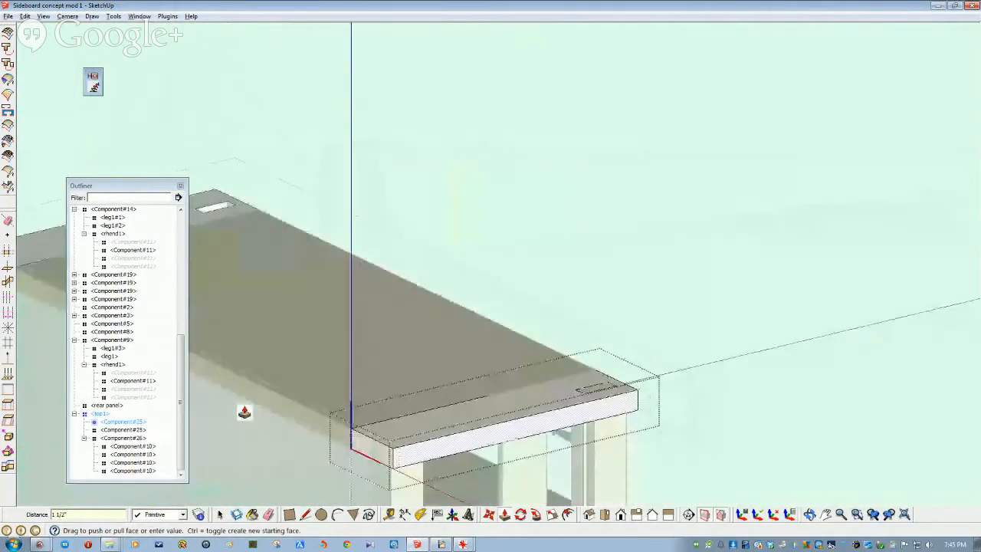
{"action": "scroll", "coordinate": [287, 431], "scroll_direction": "up", "scroll_amount": 10}
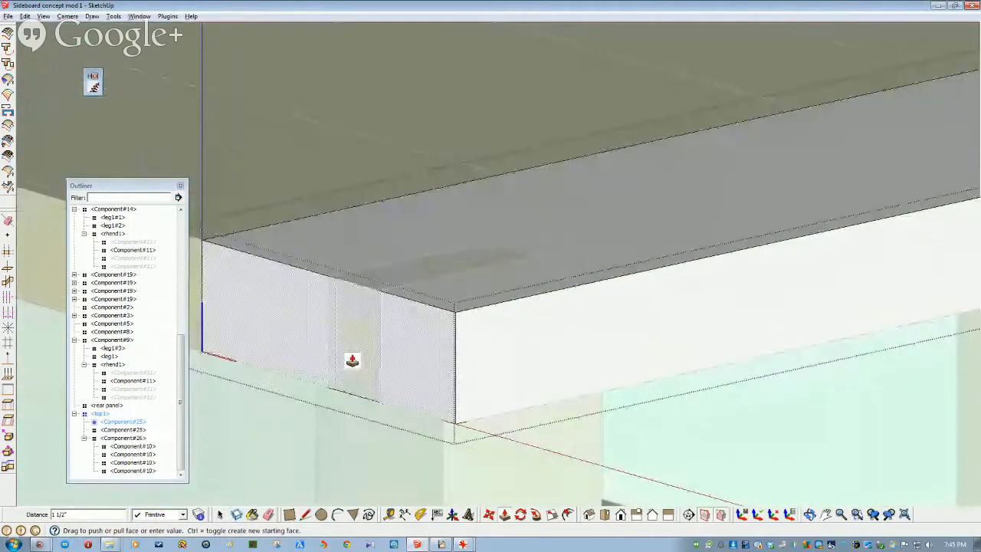
{"action": "scroll", "coordinate": [352, 360], "scroll_direction": "up", "scroll_amount": 2}
{"action": "key", "text": "l"}
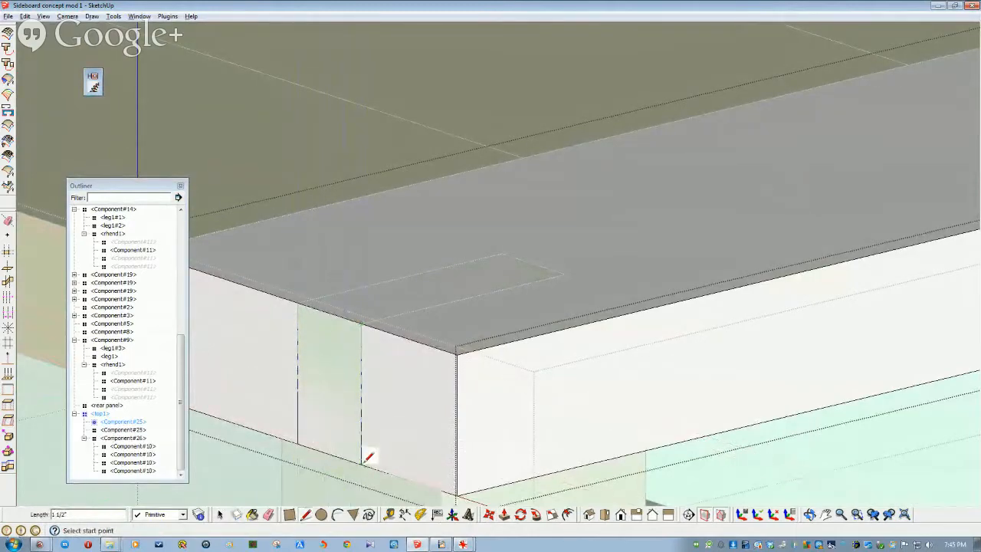
{"action": "left_click", "coordinate": [505, 516]}
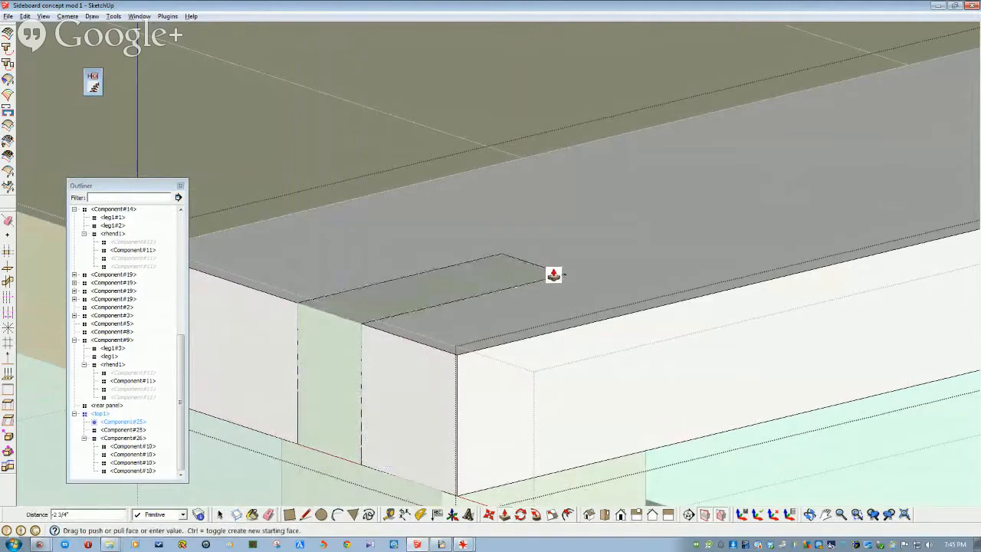
Rotate the right breadboard end half a turn and move it back against the boards so its cutouts match the leg tenons.
{"action": "scroll", "coordinate": [492, 465], "scroll_direction": "down", "scroll_amount": 8}
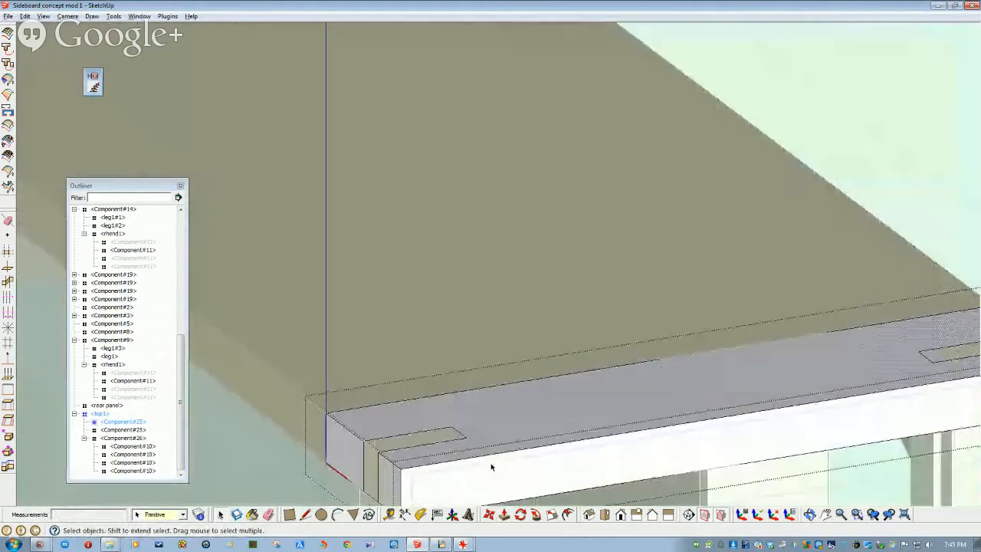
{"action": "scroll", "coordinate": [234, 298], "scroll_direction": "down", "scroll_amount": 10}
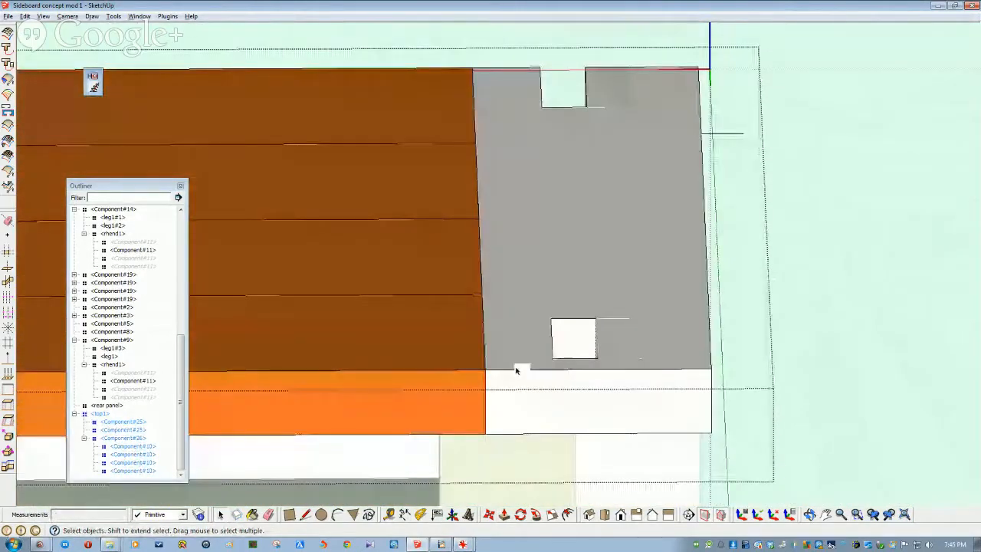
{"action": "left_click", "coordinate": [511, 331]}
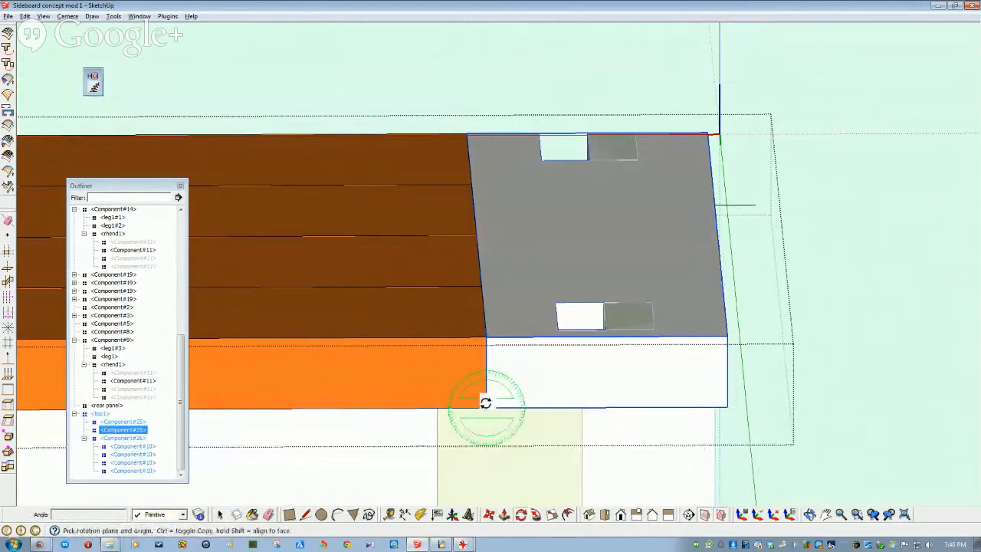
{"action": "left_click", "coordinate": [723, 407]}
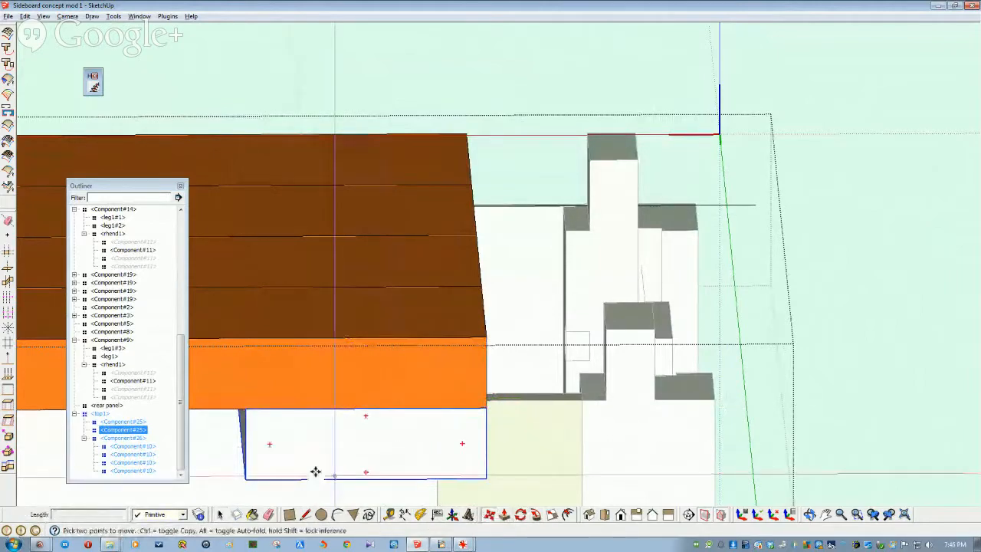
{"action": "left_click", "coordinate": [246, 481]}
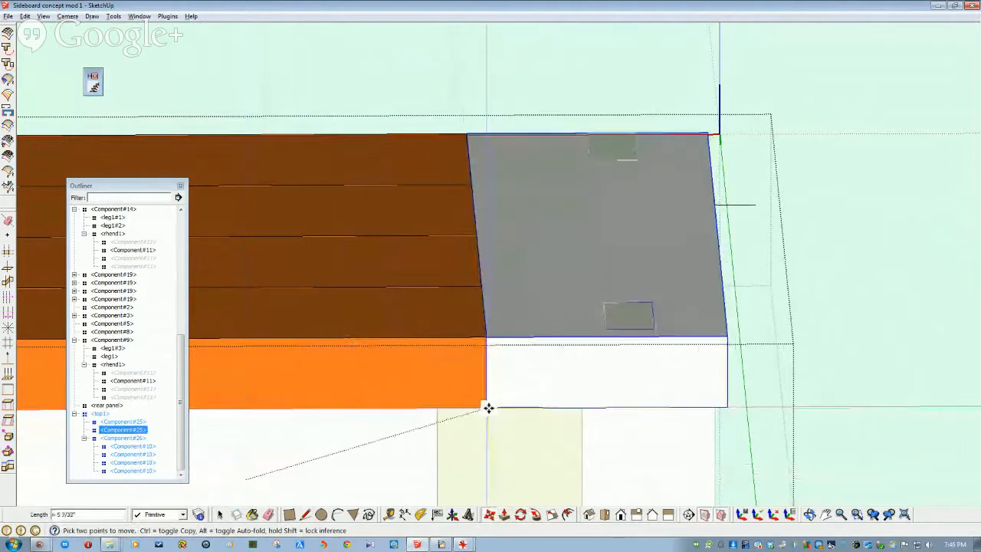
Close the breadboard end and top1 to return to the whole sideboard model.
{"action": "middle_click_drag", "start_coordinate": [488, 408], "coordinate": [201, 420]}
{"action": "middle_click_drag", "start_coordinate": [491, 549], "coordinate": [474, 241]}
{"action": "key", "text": "space"}
{"action": "left_click", "coordinate": [476, 321]}
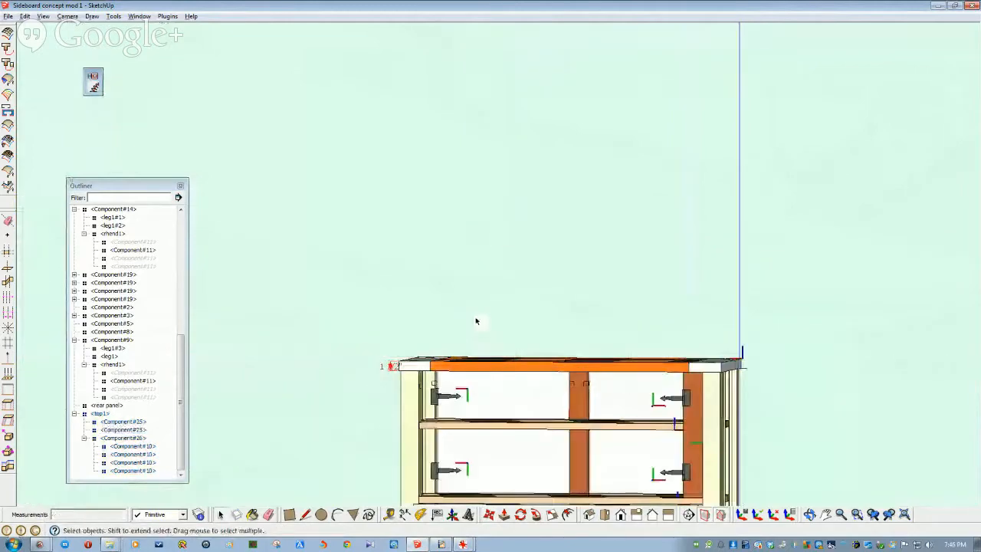
{"action": "middle_click_drag", "start_coordinate": [483, 381], "coordinate": [405, 373]}
{"action": "scroll", "coordinate": [437, 400], "scroll_direction": "up", "scroll_amount": 5}
{"action": "scroll", "coordinate": [405, 372], "scroll_direction": "down", "scroll_amount": 3}
{"action": "middle_click_drag", "start_coordinate": [298, 319], "coordinate": [334, 335]}
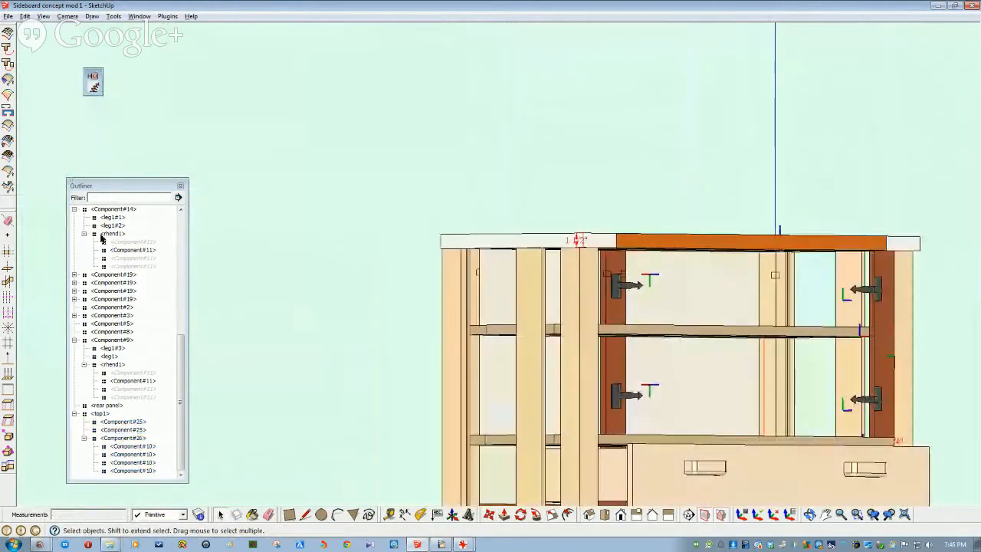
Unhide all hidden parts at the top level of the sideboard model.
{"action": "left_click", "coordinate": [25, 16]}
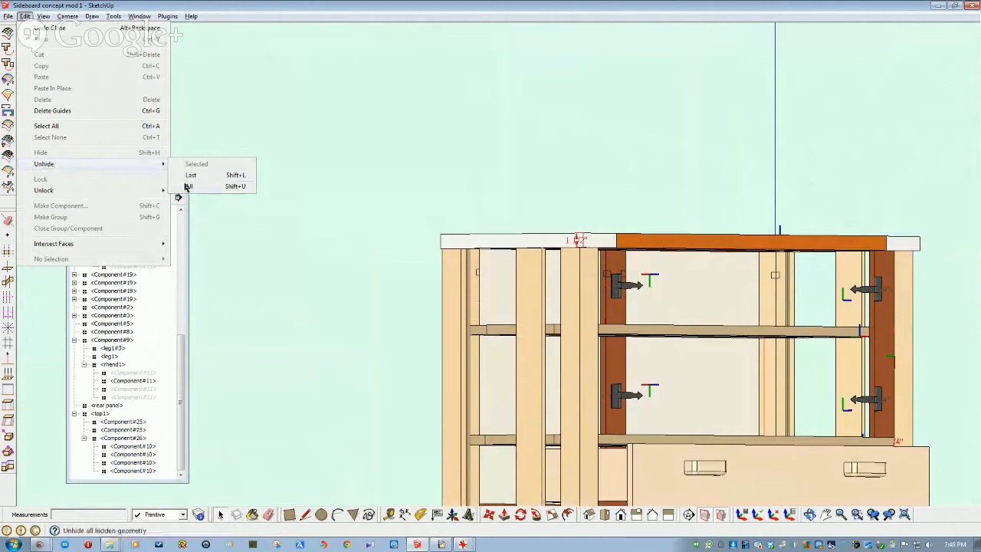
{"action": "left_click", "coordinate": [191, 191]}
{"action": "middle_click_drag", "start_coordinate": [271, 274], "coordinate": [514, 251]}
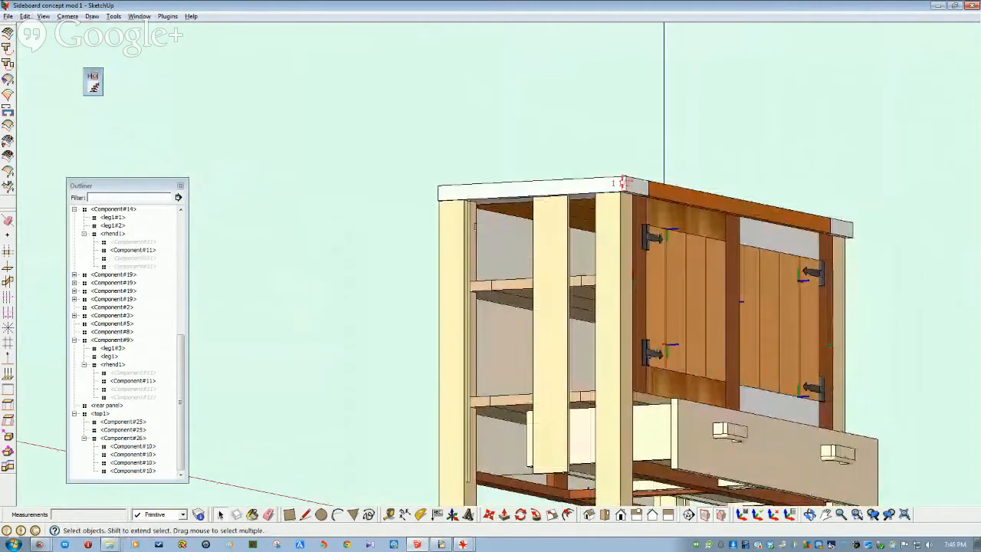
{"action": "left_click", "coordinate": [25, 16]}
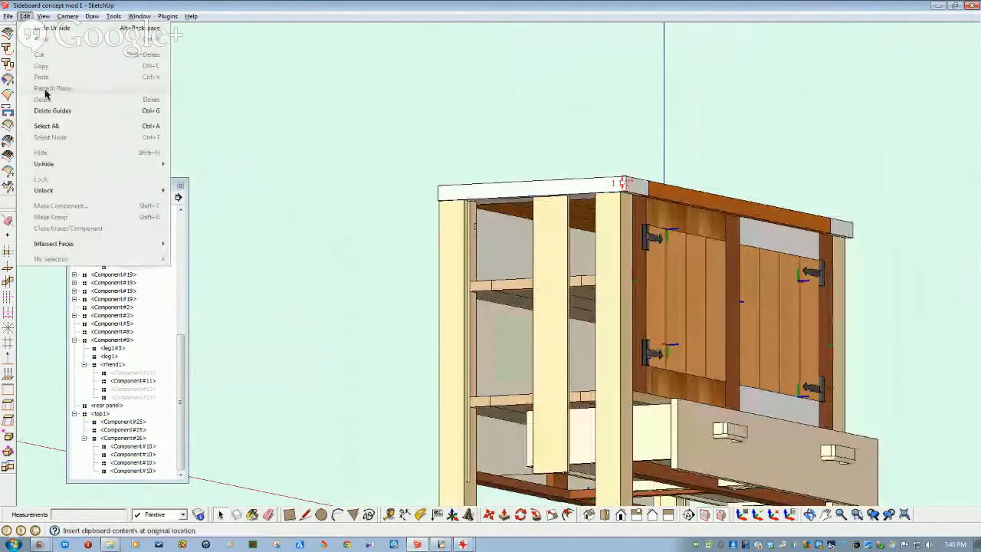
{"action": "mouse_move", "coordinate": [108, 167]}
{"action": "left_click", "coordinate": [190, 187]}
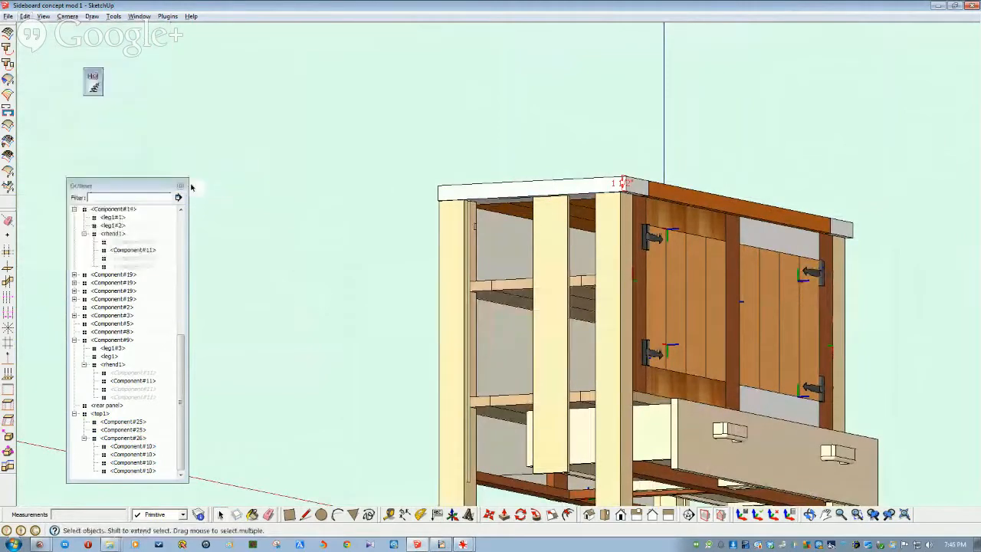
Open rhend1 inside Component#14, unhide all its side boards, and return to the full sideboard.
{"action": "left_click", "coordinate": [109, 236]}
{"action": "right_click", "coordinate": [110, 237]}
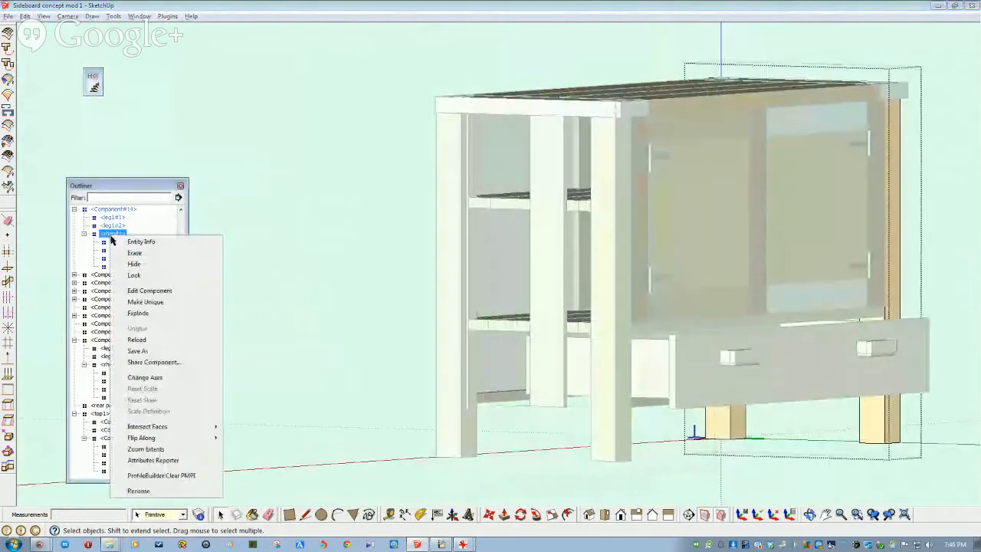
{"action": "key", "text": "h"}
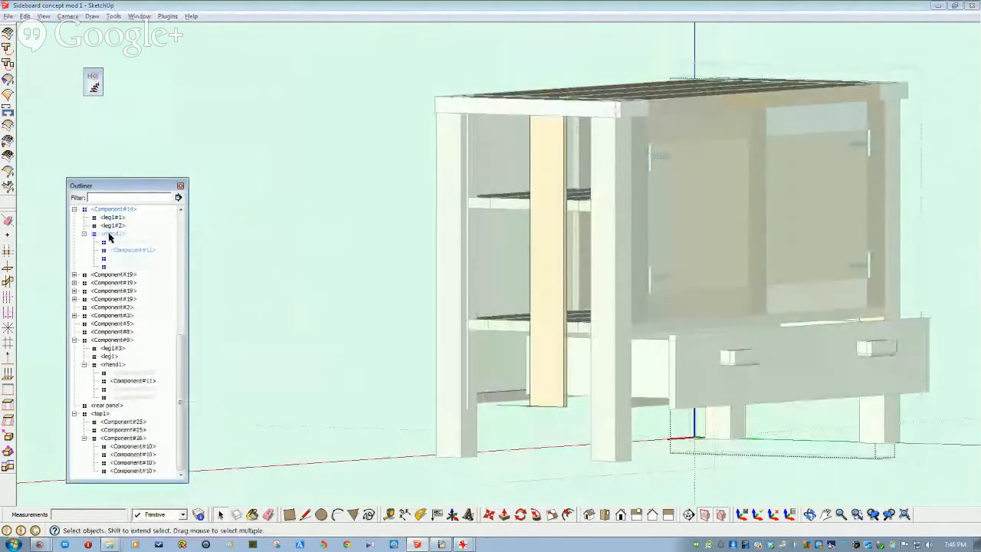
{"action": "left_click", "coordinate": [44, 16]}
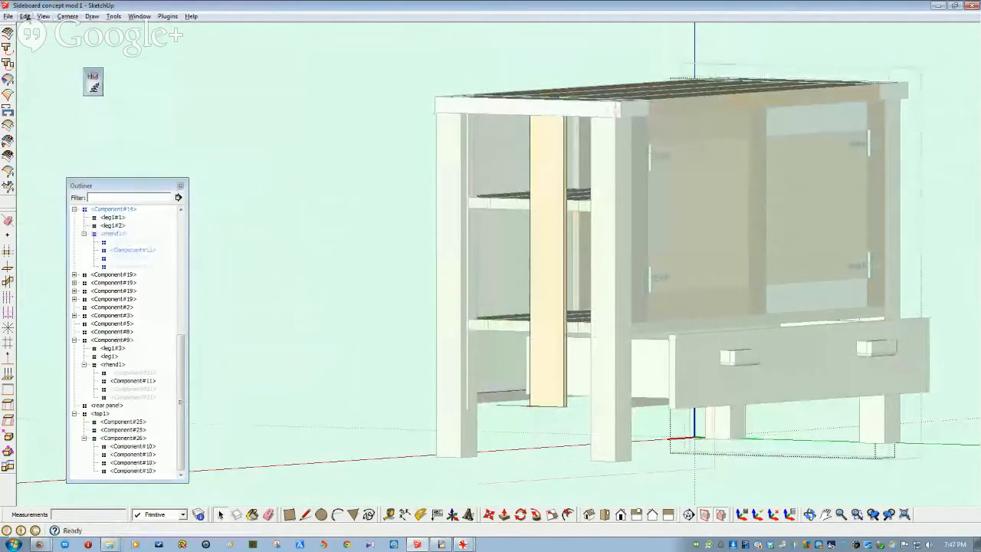
{"action": "left_click", "coordinate": [25, 17]}
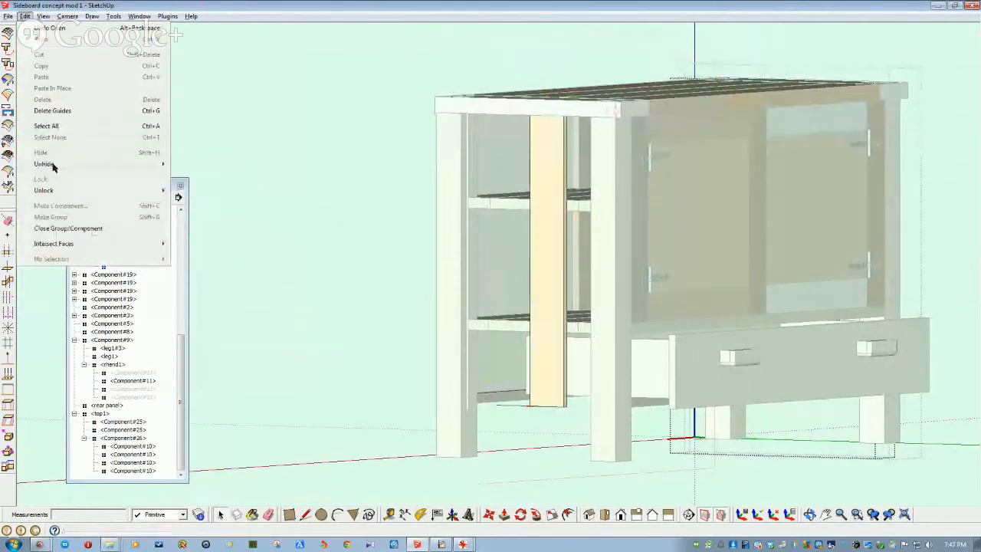
{"action": "left_click", "coordinate": [192, 186]}
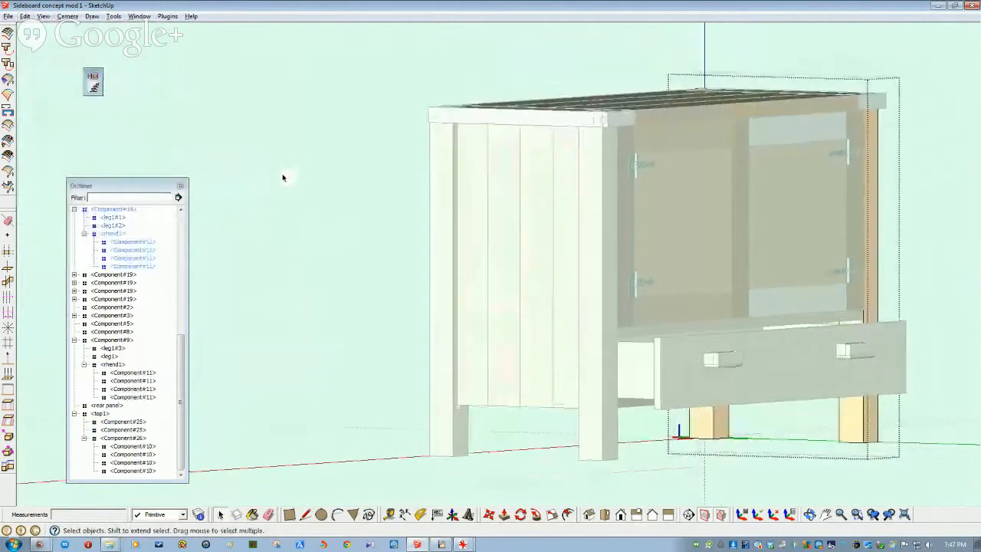
{"action": "middle_click_drag", "start_coordinate": [660, 188], "coordinate": [450, 24]}
{"action": "middle_click_drag", "start_coordinate": [292, 62], "coordinate": [898, 266]}
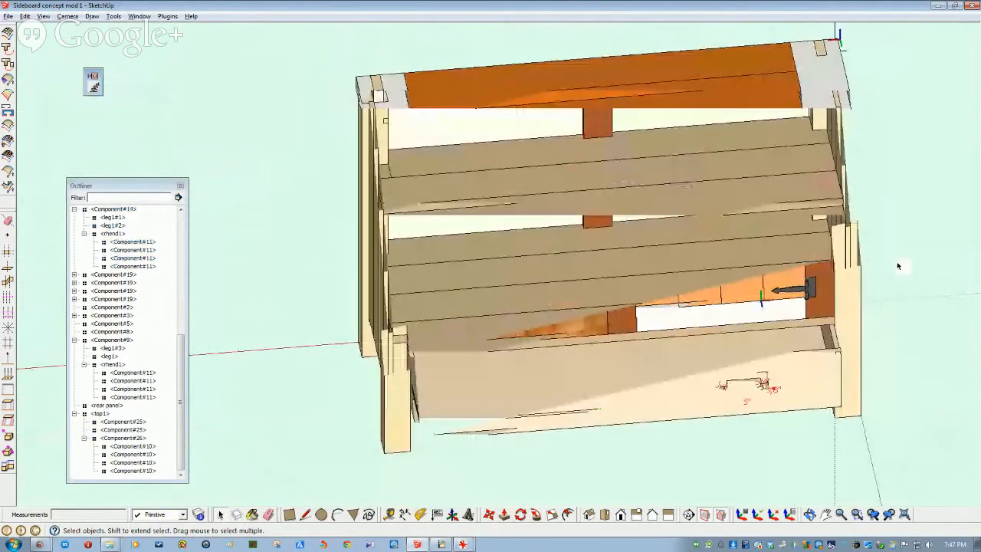
{"action": "left_click", "coordinate": [906, 514]}
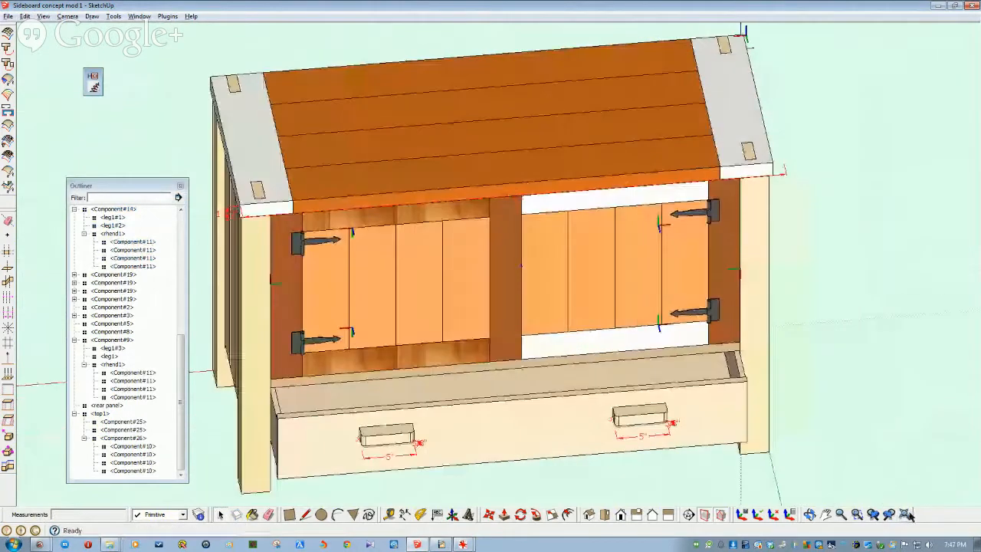
Move the drawer 20" straight out from the front of the cabinet.
{"action": "middle_click_drag", "start_coordinate": [642, 342], "coordinate": [520, 377]}
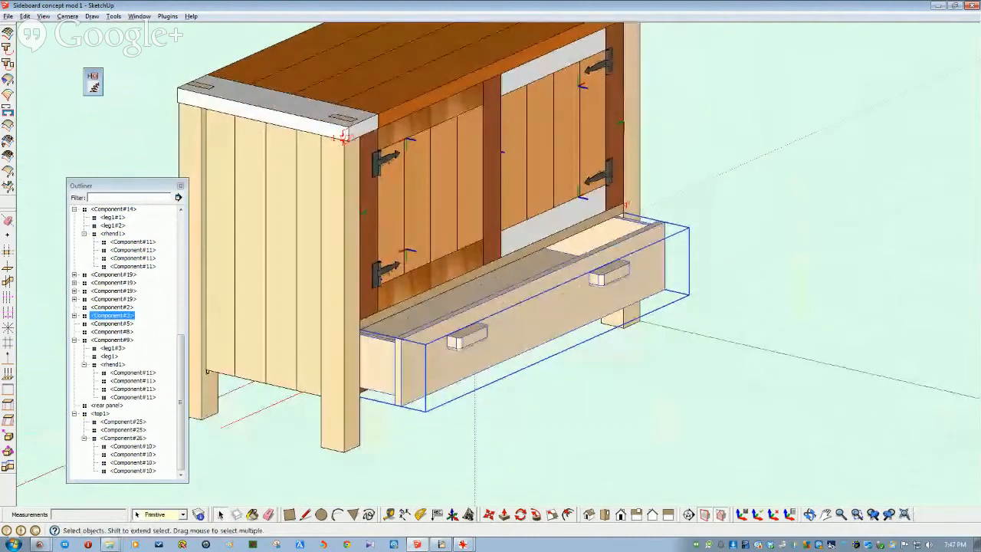
{"action": "left_click", "coordinate": [488, 515]}
{"action": "middle_click_drag", "start_coordinate": [458, 484], "coordinate": [376, 416]}
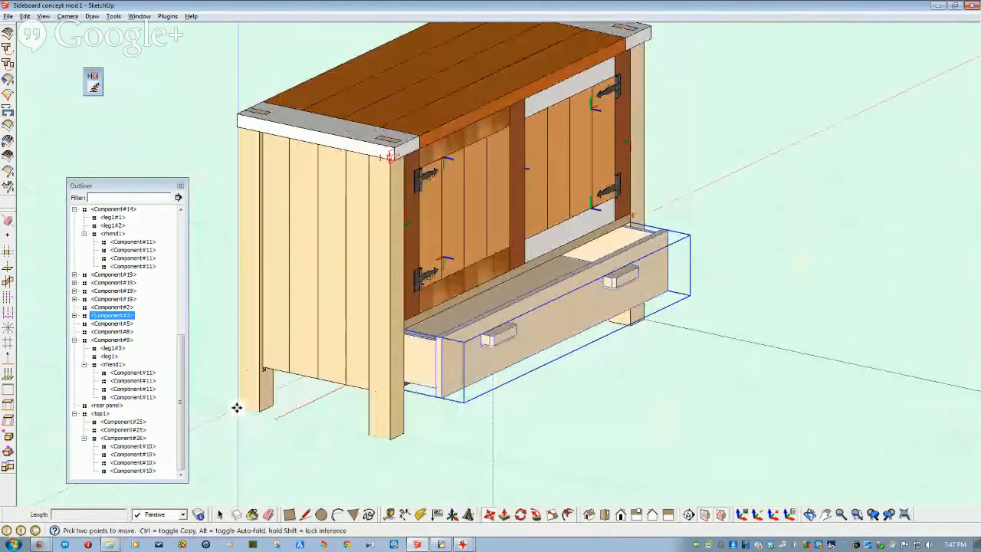
{"action": "left_click", "coordinate": [238, 408]}
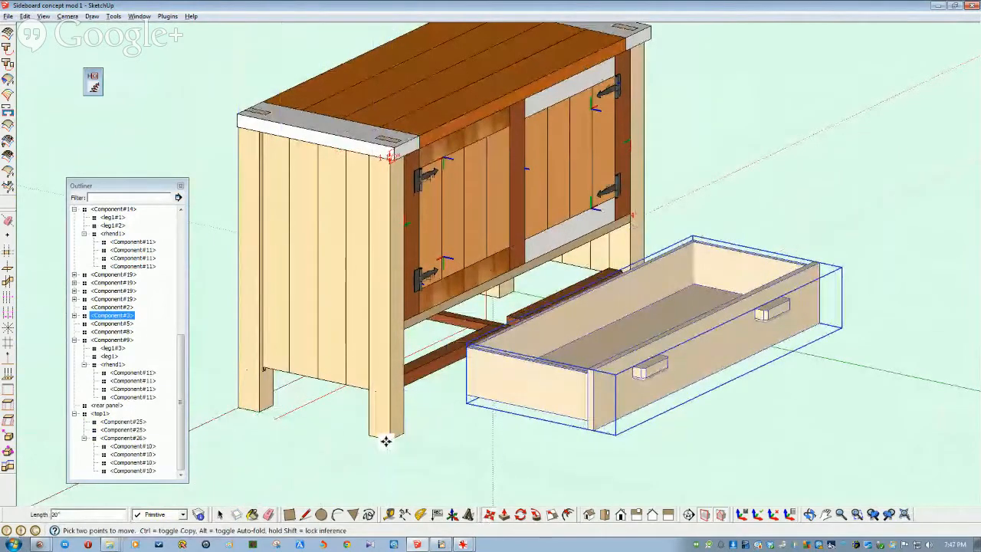
{"action": "middle_click_drag", "start_coordinate": [418, 491], "coordinate": [383, 382]}
{"action": "scroll", "coordinate": [383, 381], "scroll_direction": "down", "scroll_amount": 3}
{"action": "key", "text": "space"}
Select the rear panel and examine how it fits between the rear legs and below the top.
{"action": "left_click", "coordinate": [652, 340]}
{"action": "middle_click_drag", "start_coordinate": [637, 375], "coordinate": [590, 324]}
{"action": "left_click", "coordinate": [589, 324]}
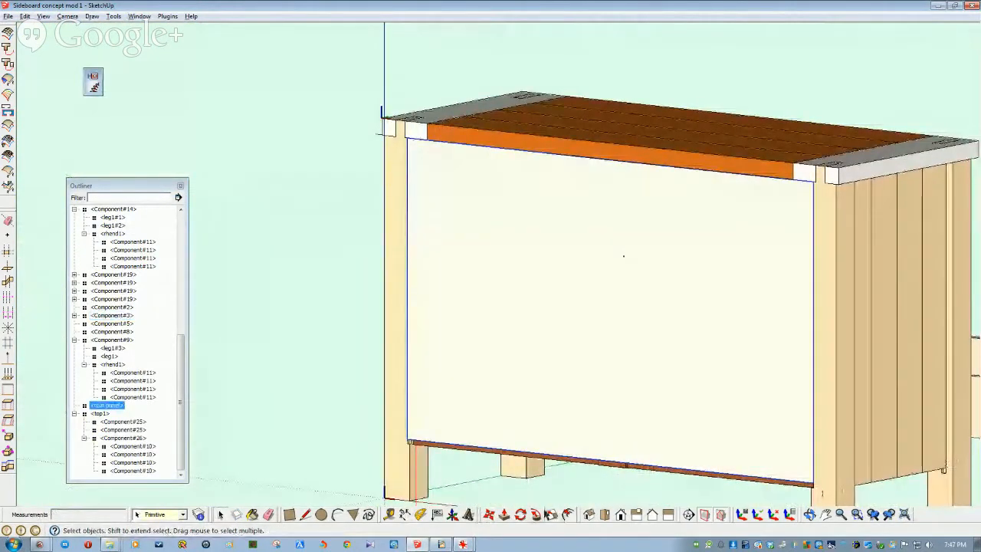
{"action": "middle_click_drag", "start_coordinate": [559, 471], "coordinate": [574, 323]}
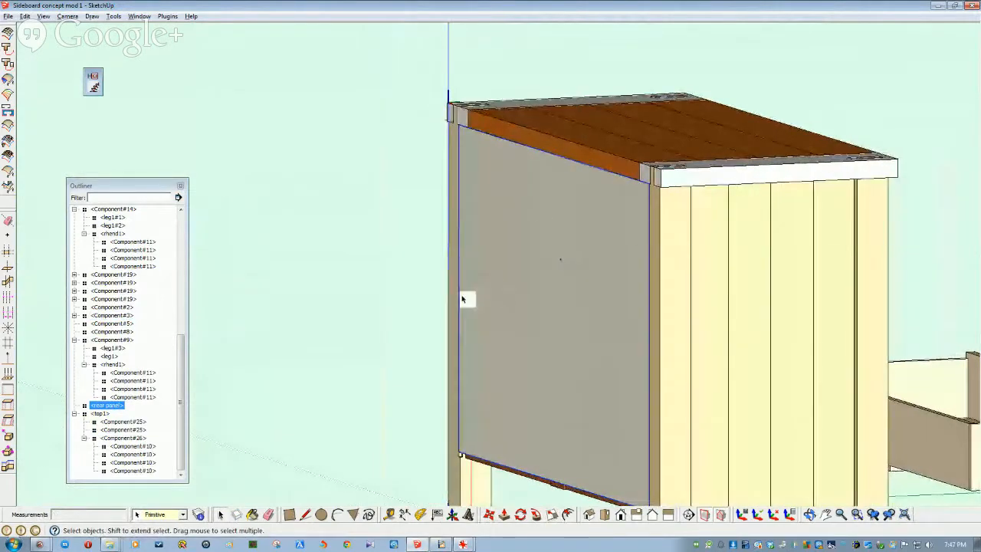
{"action": "middle_click_drag", "start_coordinate": [555, 368], "coordinate": [447, 394]}
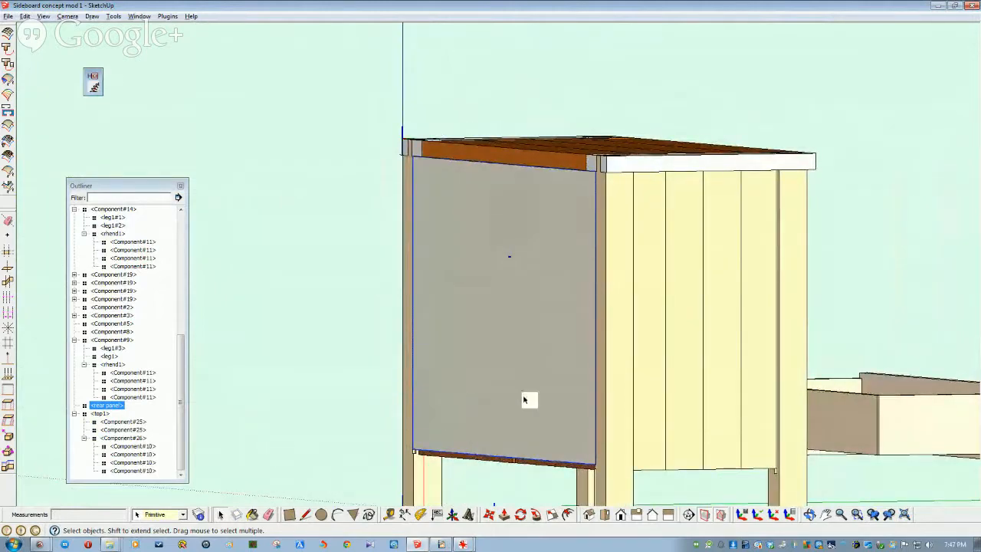
{"action": "middle_click_drag", "start_coordinate": [568, 402], "coordinate": [611, 382]}
Open the pulled-out drawer component for editing and select its side board nearest the origin.
{"action": "scroll", "coordinate": [627, 439], "scroll_direction": "up", "scroll_amount": 6}
{"action": "left_click", "coordinate": [763, 447]}
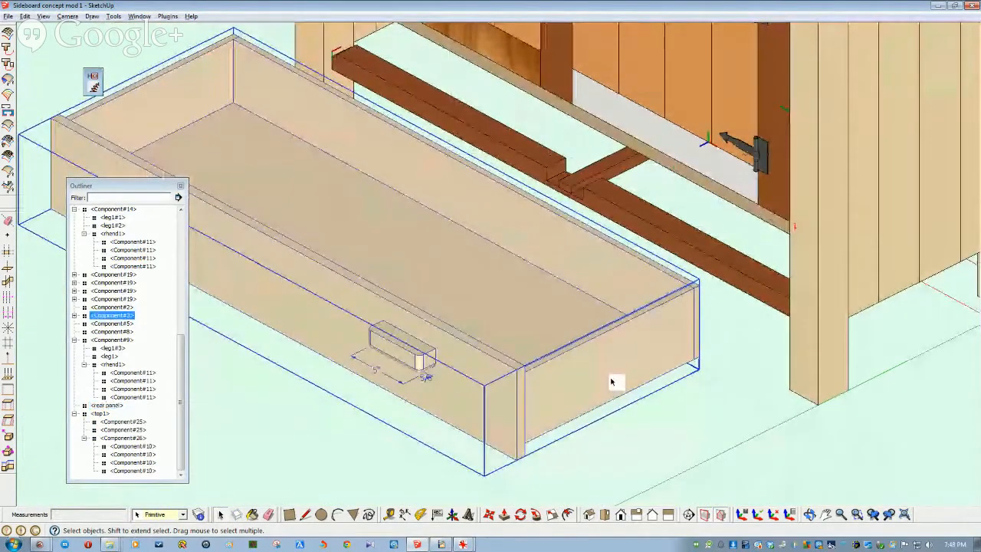
{"action": "right_click", "coordinate": [604, 377]}
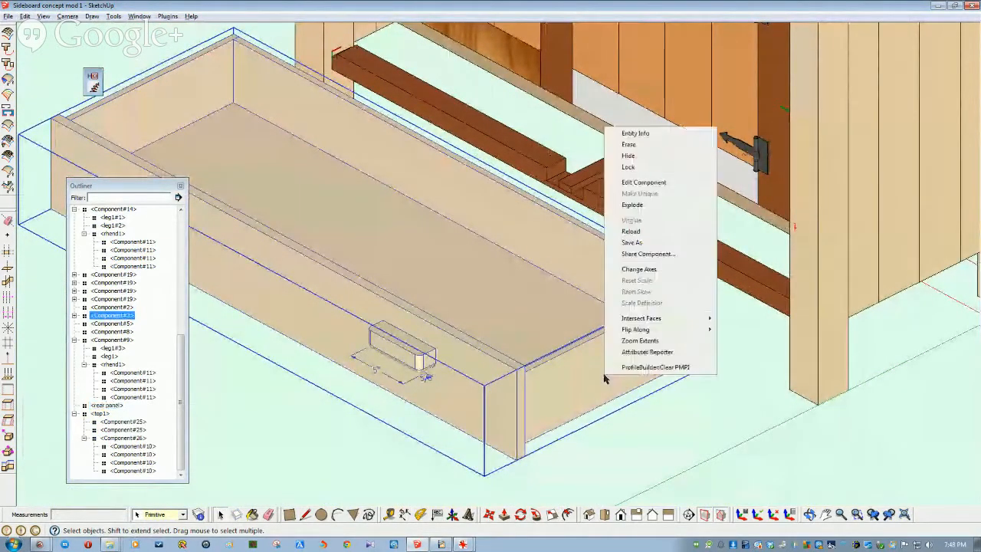
{"action": "double_click", "coordinate": [586, 381]}
{"action": "left_click", "coordinate": [586, 381]}
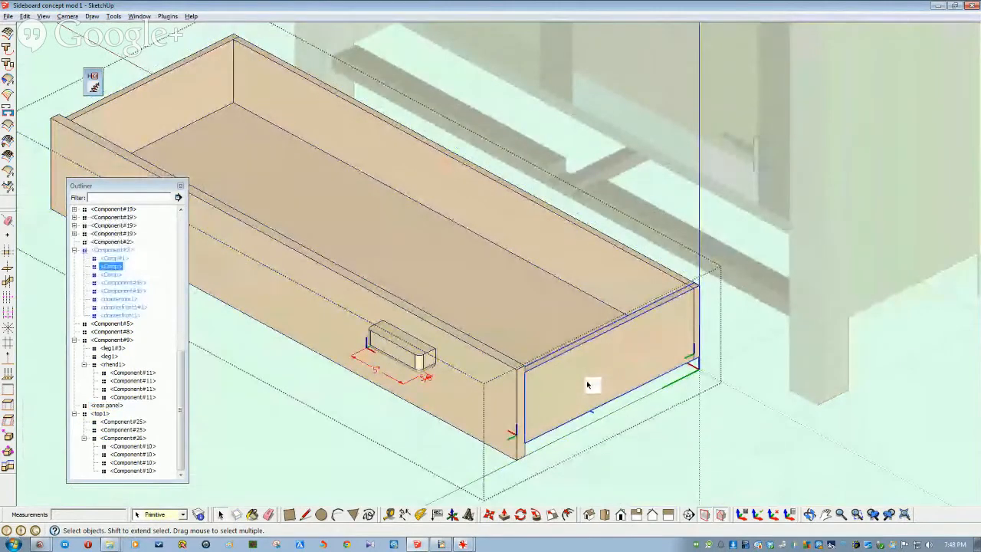
{"action": "middle_click_drag", "start_coordinate": [602, 372], "coordinate": [609, 344]}
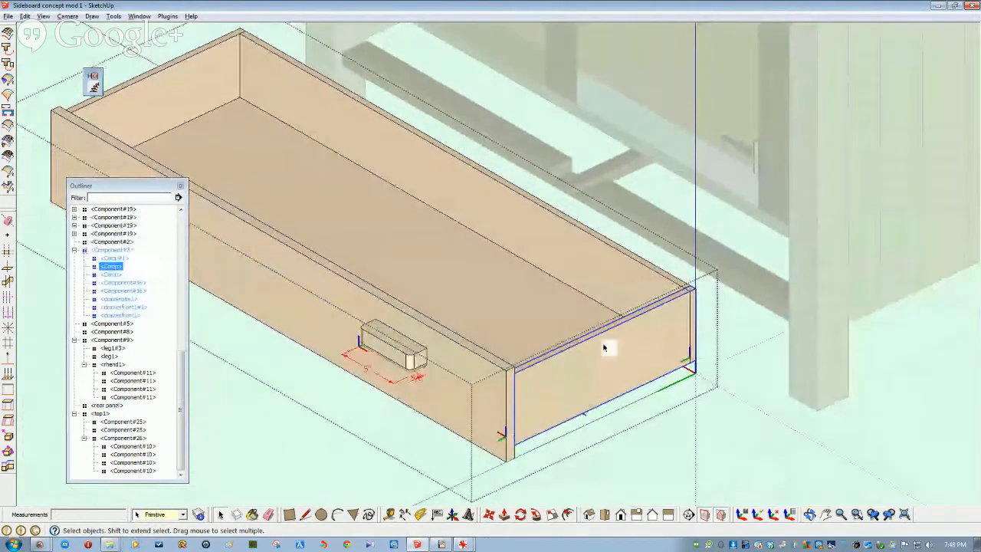
Hide the drawer's back board and the side board nearest the origin.
{"action": "left_click", "coordinate": [609, 269]}
{"action": "right_click", "coordinate": [609, 269]}
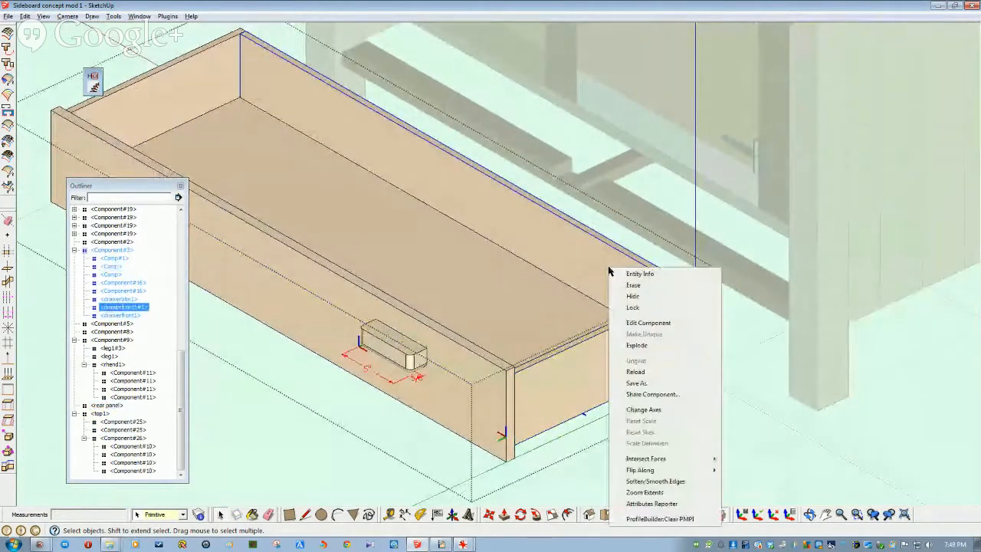
{"action": "left_click", "coordinate": [633, 297]}
{"action": "middle_click_drag", "start_coordinate": [652, 332], "coordinate": [622, 335]}
{"action": "left_click", "coordinate": [625, 374]}
{"action": "right_click", "coordinate": [624, 374]}
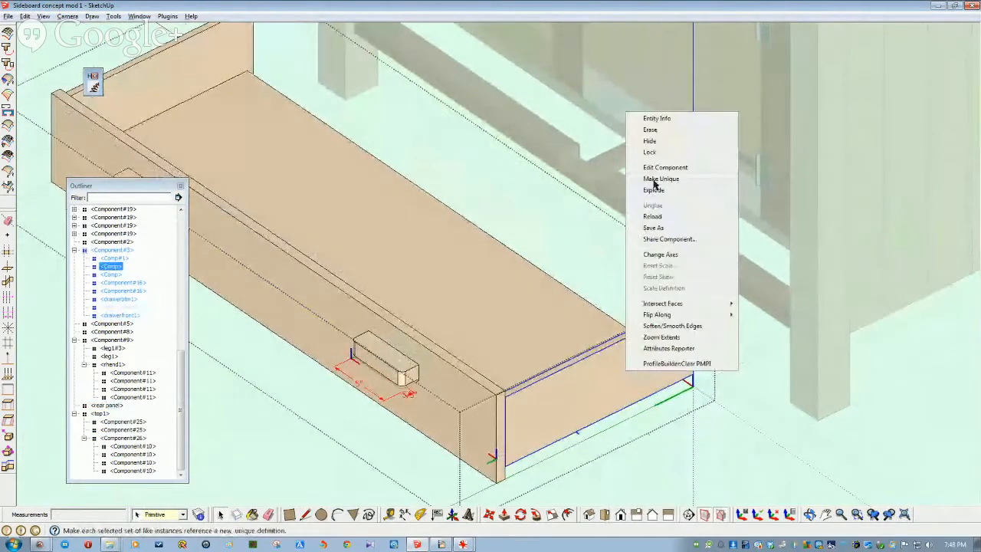
{"action": "left_click", "coordinate": [650, 141]}
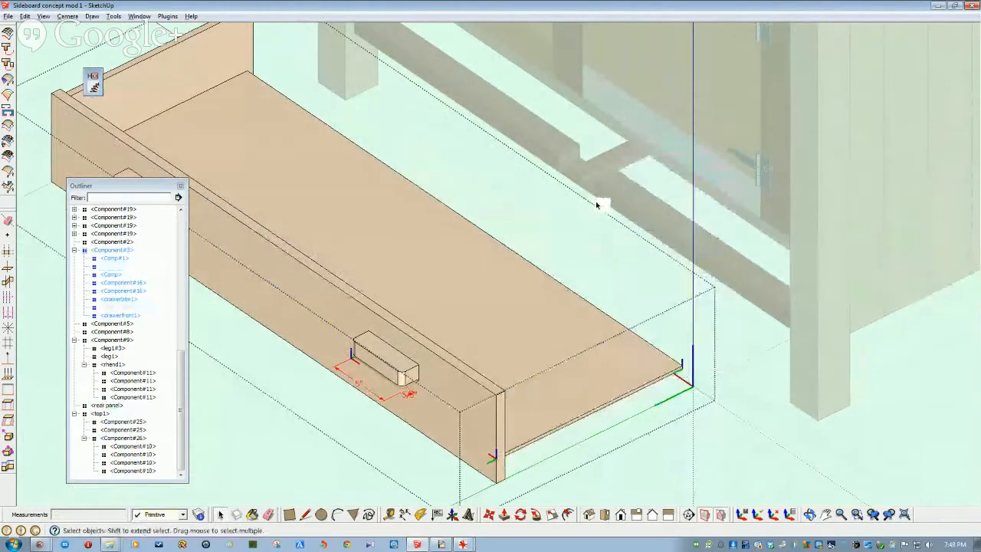
Unhide the drawer back board, drawerfront1#1, leaving the side board hidden.
{"action": "right_click", "coordinate": [128, 309]}
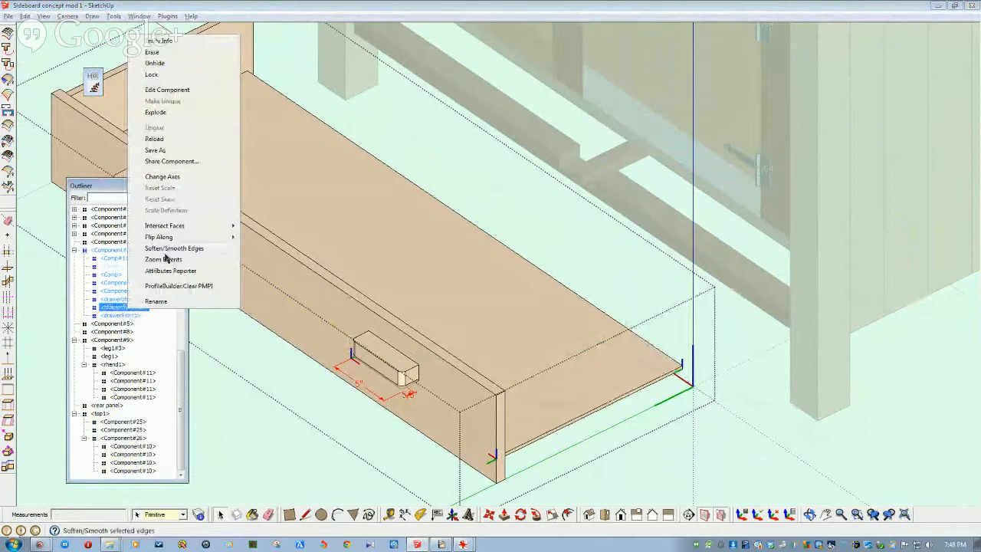
{"action": "left_click", "coordinate": [156, 63]}
{"action": "middle_click_drag", "start_coordinate": [354, 252], "coordinate": [718, 434]}
{"action": "scroll", "coordinate": [718, 434], "scroll_direction": "up", "scroll_amount": 4}
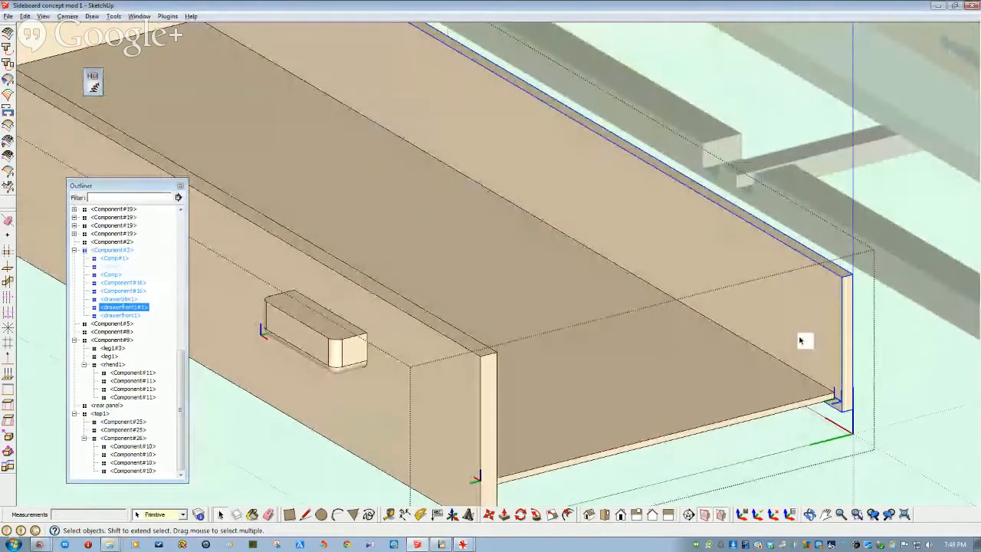
Open the drawer back board and push its exposed end face in by 1/2" to shorten it.
{"action": "double_click", "coordinate": [799, 340]}
{"action": "middle_click_drag", "start_coordinate": [798, 344], "coordinate": [470, 336]}
{"action": "scroll", "coordinate": [517, 328], "scroll_direction": "down", "scroll_amount": 3}
{"action": "middle_click_drag", "start_coordinate": [567, 326], "coordinate": [562, 294]}
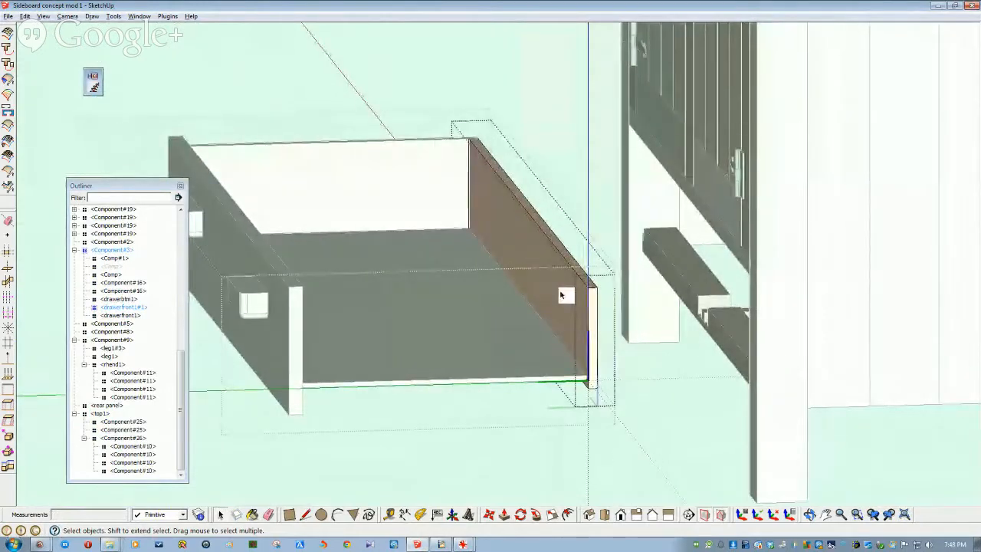
{"action": "scroll", "coordinate": [562, 295], "scroll_direction": "up", "scroll_amount": 4}
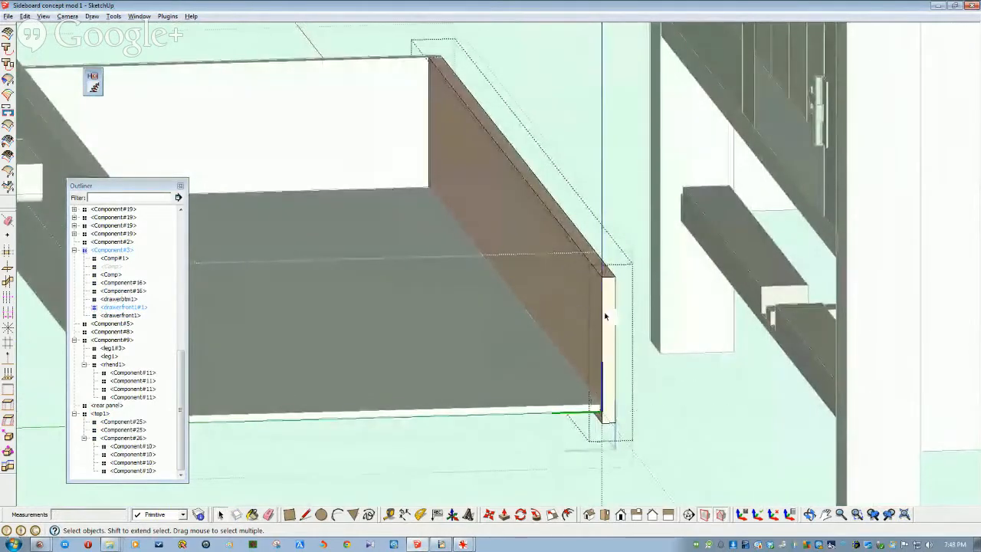
{"action": "scroll", "coordinate": [565, 287], "scroll_direction": "down", "scroll_amount": 2}
{"action": "left_click", "coordinate": [553, 290]}
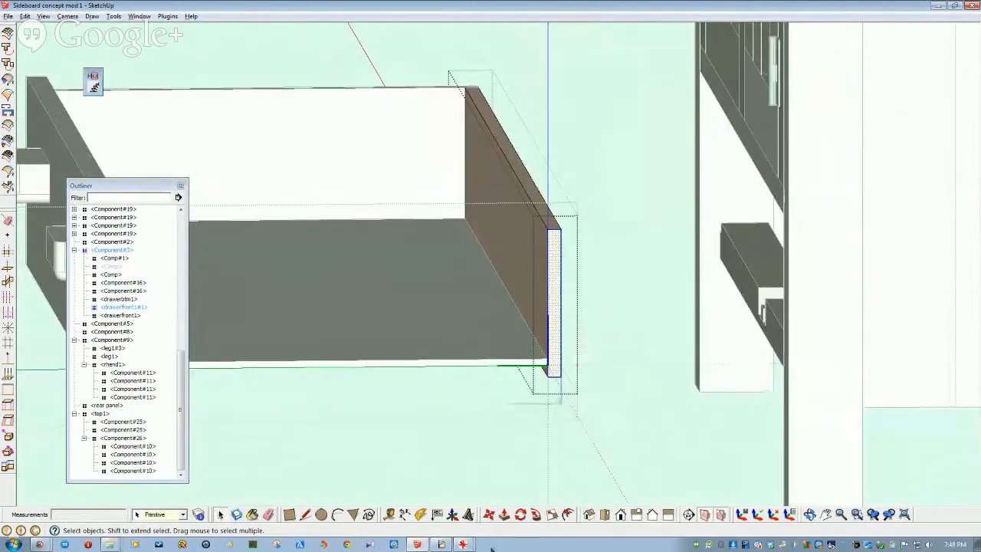
{"action": "left_click", "coordinate": [506, 516]}
{"action": "scroll", "coordinate": [596, 372], "scroll_direction": "up", "scroll_amount": 3}
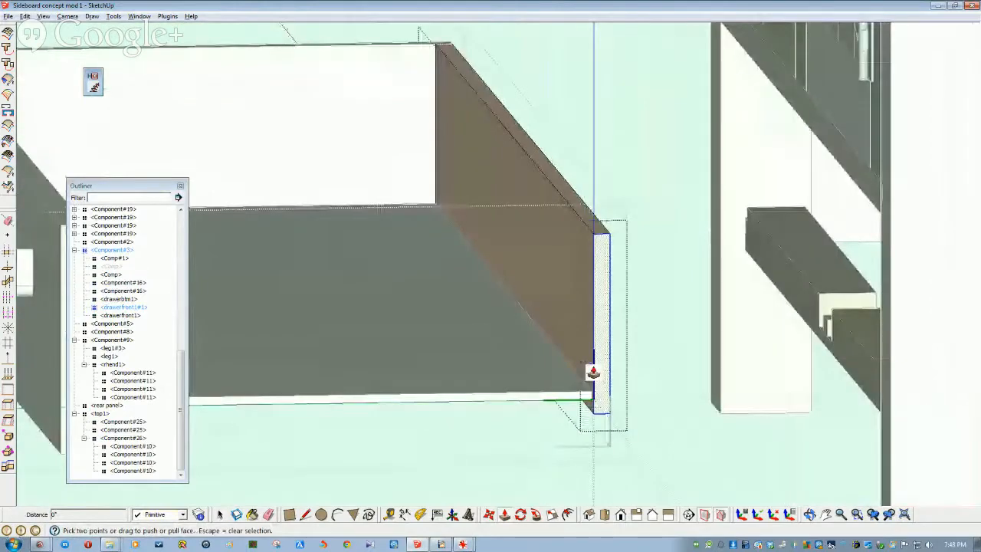
{"action": "left_click", "coordinate": [679, 485]}
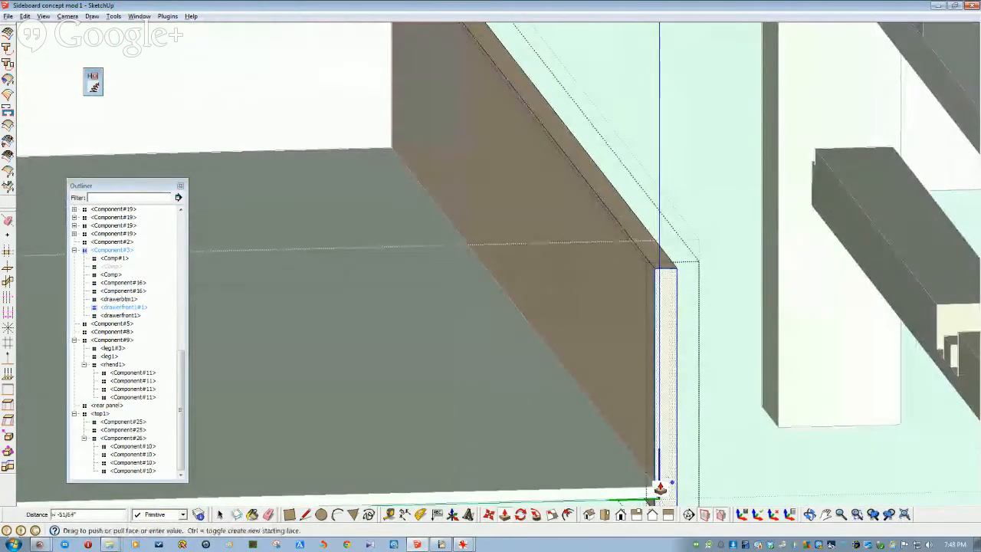
{"action": "scroll", "coordinate": [638, 493], "scroll_direction": "down", "scroll_amount": 5}
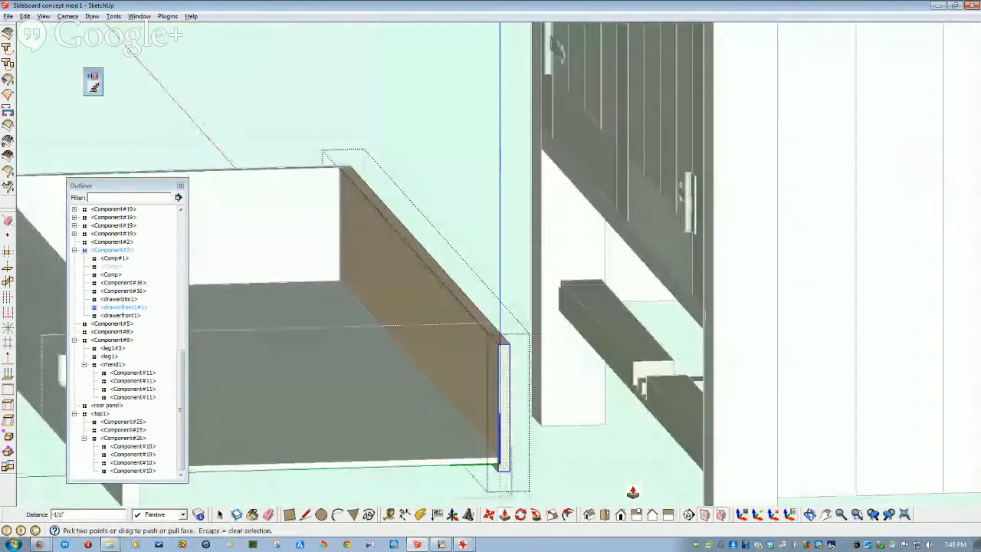
{"action": "left_click", "coordinate": [528, 475]}
{"action": "mouse_move", "coordinate": [510, 468]}
{"action": "middle_mouse_down"}
{"action": "mouse_move", "coordinate": [603, 425]}
{"action": "mouse_move", "coordinate": [508, 482]}
{"action": "middle_mouse_up"}
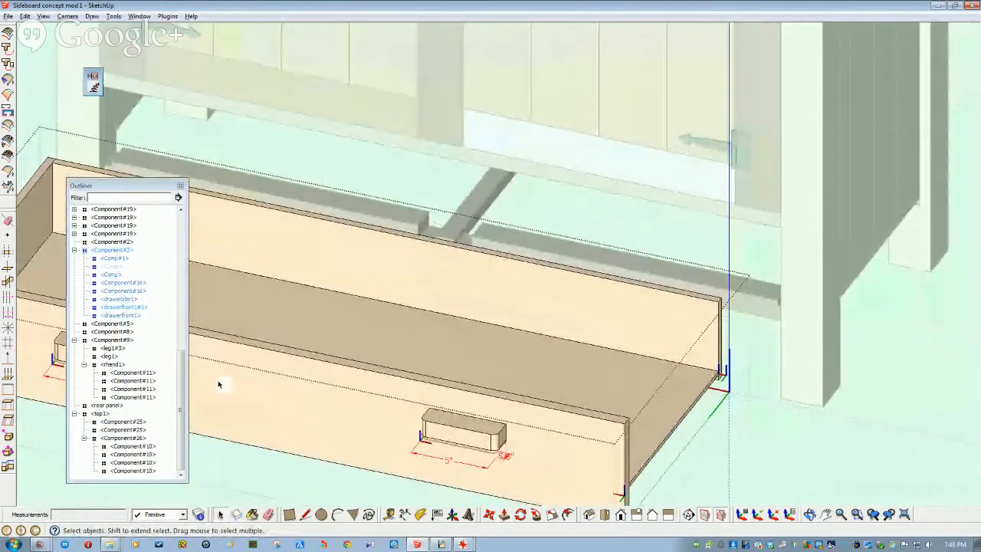
Unhide the hidden drawer side board, the Comp part nearest the origin.
{"action": "right_click", "coordinate": [115, 267]}
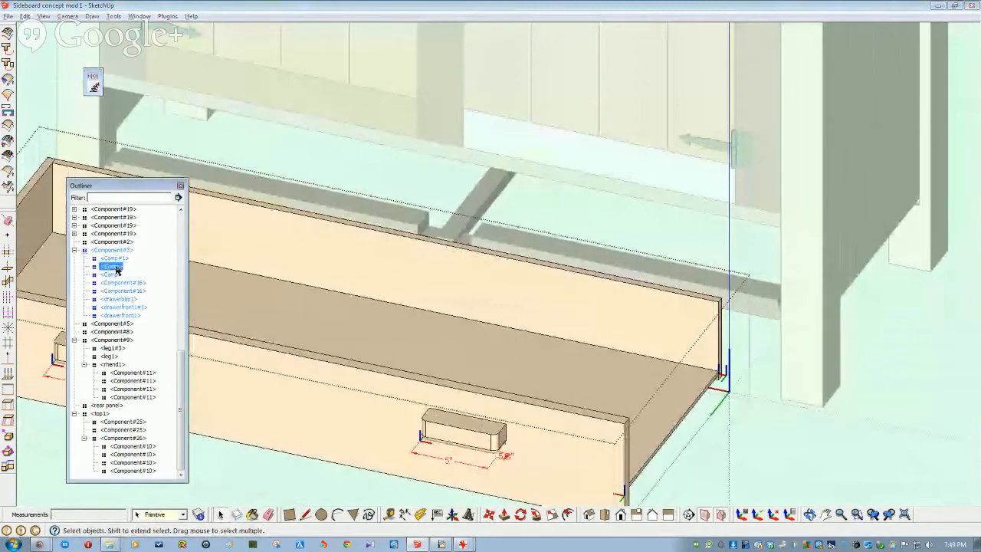
{"action": "left_click", "coordinate": [150, 293]}
{"action": "scroll", "coordinate": [453, 337], "scroll_direction": "down", "scroll_amount": 3}
{"action": "middle_click_drag", "start_coordinate": [429, 358], "coordinate": [641, 296]}
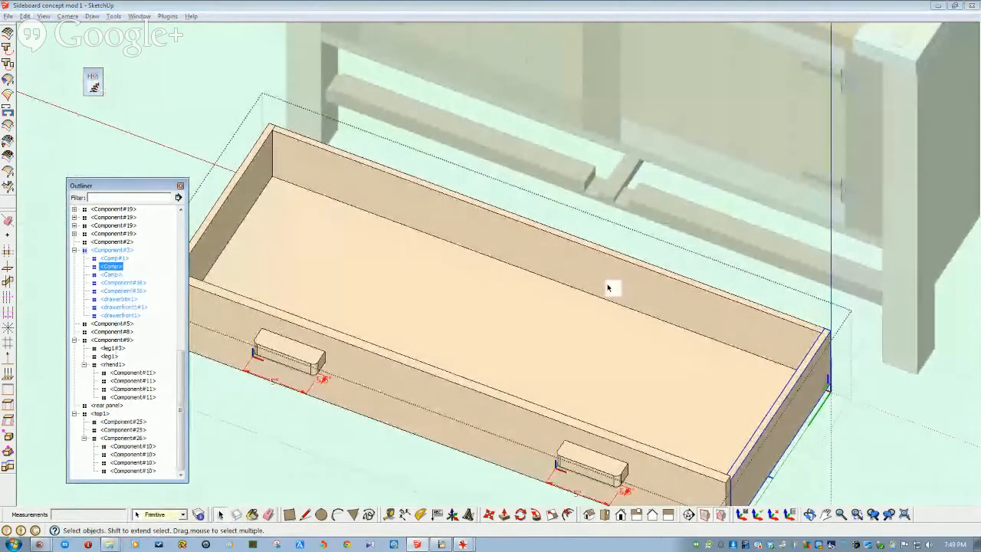
Copy the drawer back board about 8" toward the drawer front to make a lengthwise divider across the middle of the box.
{"action": "left_click", "coordinate": [608, 286]}
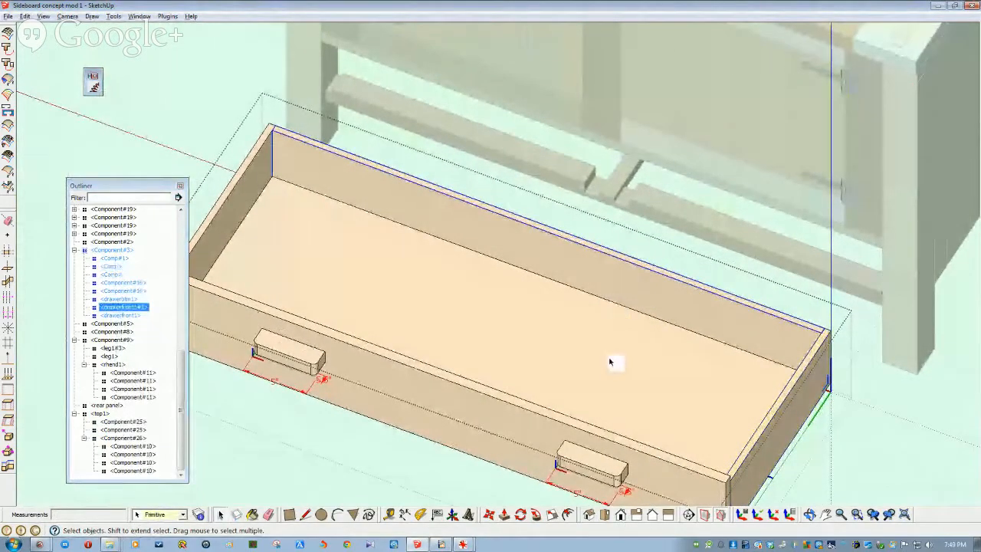
{"action": "left_click", "coordinate": [489, 515]}
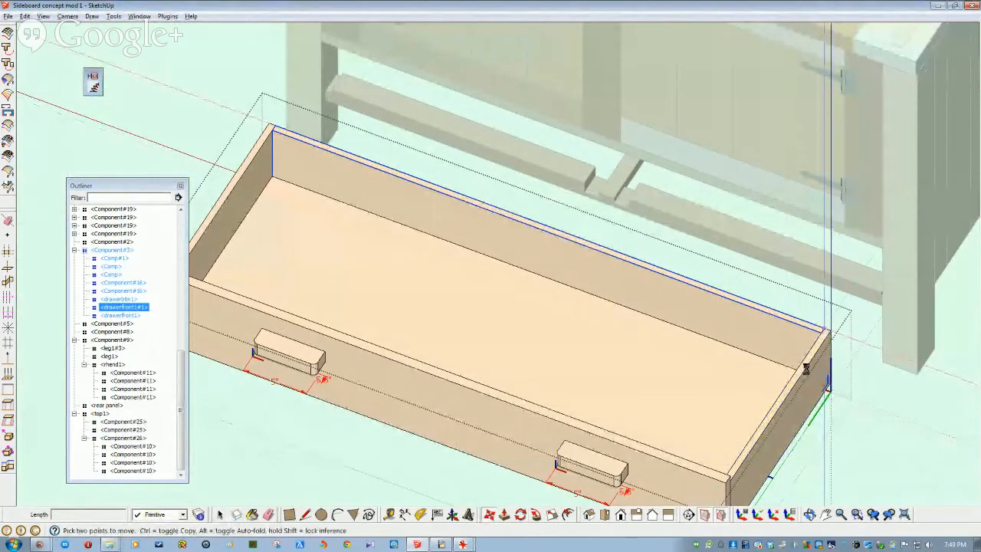
{"action": "scroll", "coordinate": [789, 381], "scroll_direction": "up", "scroll_amount": 10}
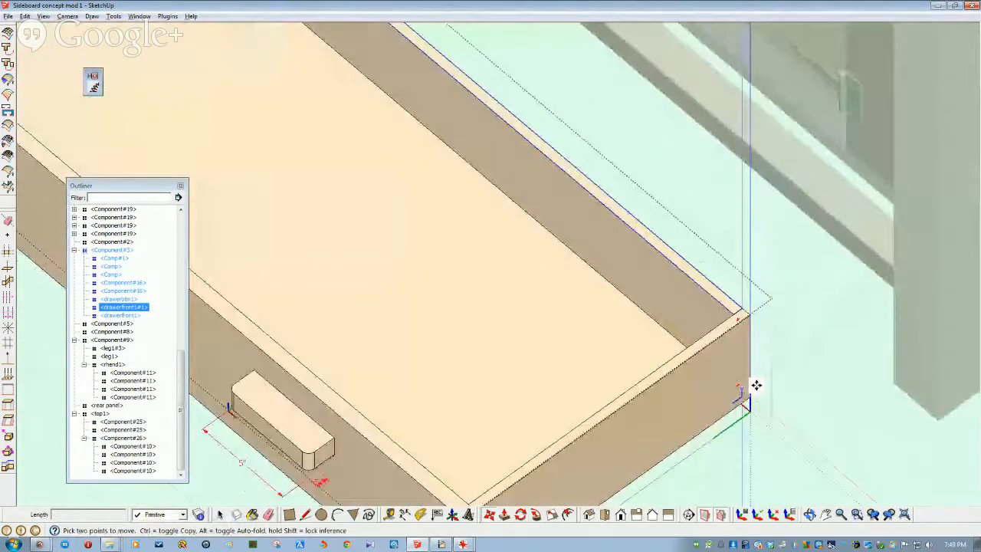
{"action": "scroll", "coordinate": [730, 387], "scroll_direction": "up", "scroll_amount": 8}
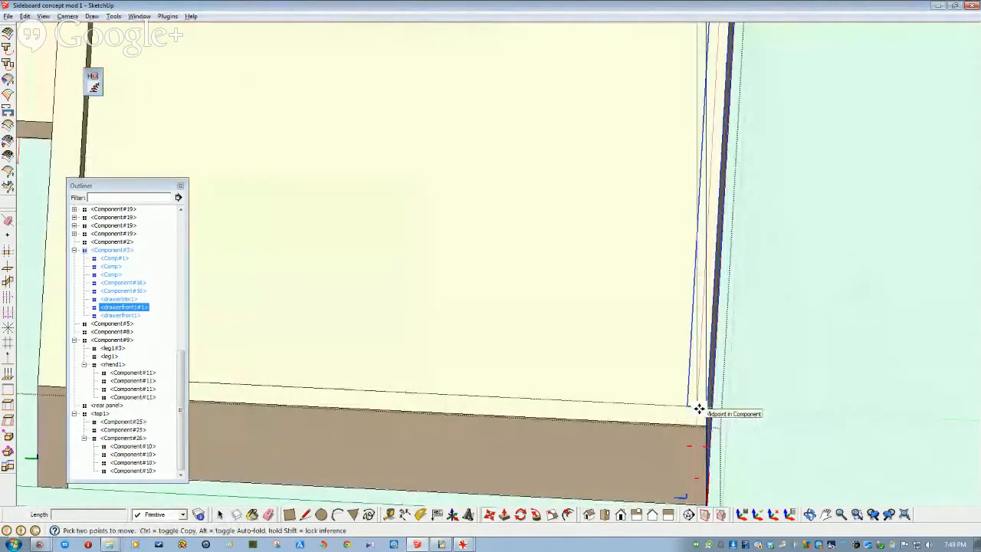
{"action": "key", "text": "ctrl"}
{"action": "left_click", "coordinate": [700, 408]}
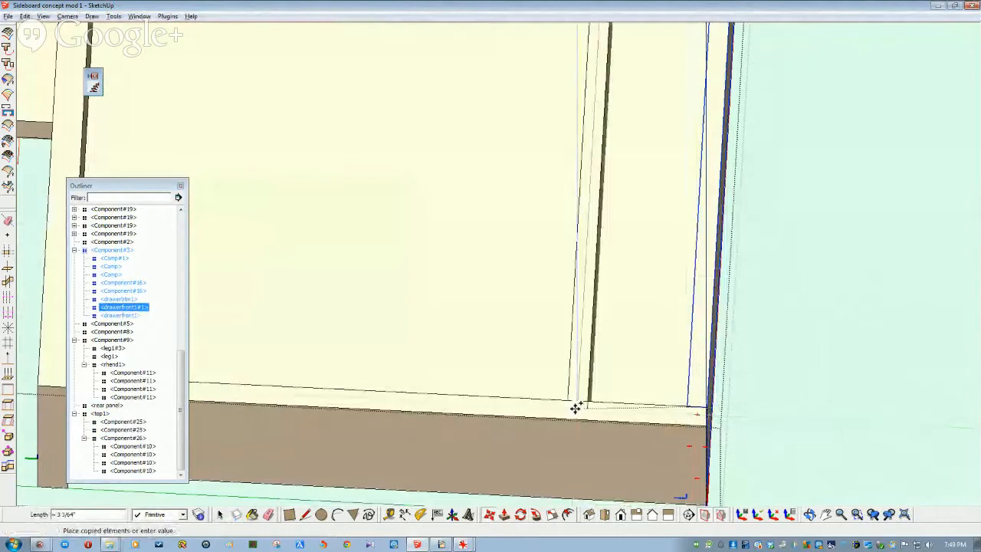
{"action": "scroll", "coordinate": [412, 396], "scroll_direction": "down", "scroll_amount": 3}
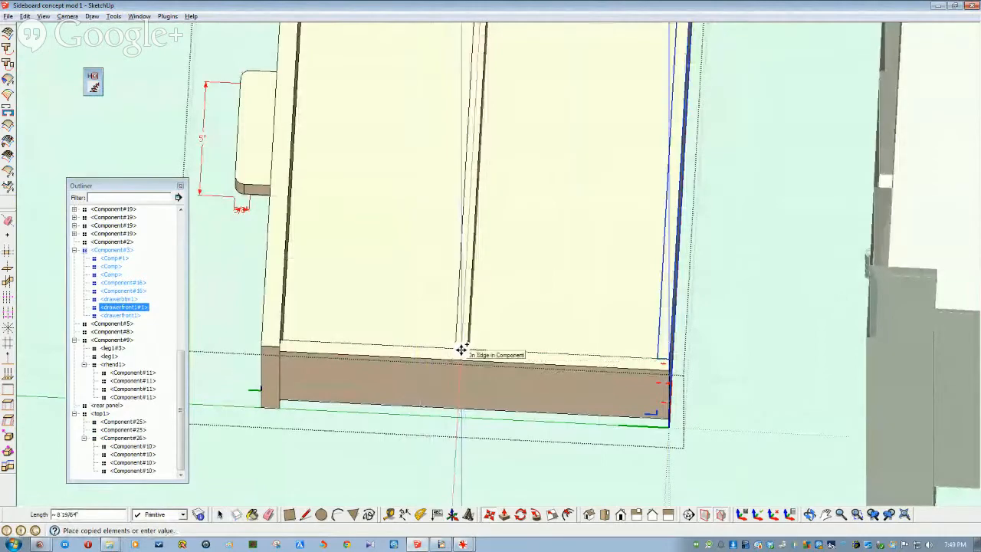
{"action": "left_click", "coordinate": [470, 349]}
{"action": "middle_click_drag", "start_coordinate": [467, 350], "coordinate": [535, 484]}
{"action": "key", "text": "space"}
Copy the side board nearest the origin 15" inward to make the first crosswise divider.
{"action": "left_click", "coordinate": [636, 381]}
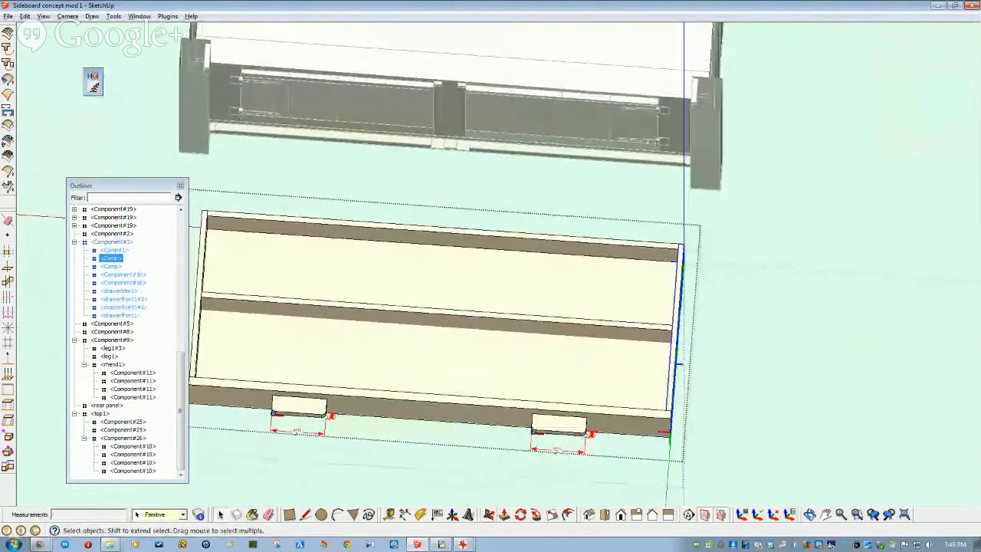
{"action": "left_click", "coordinate": [490, 515]}
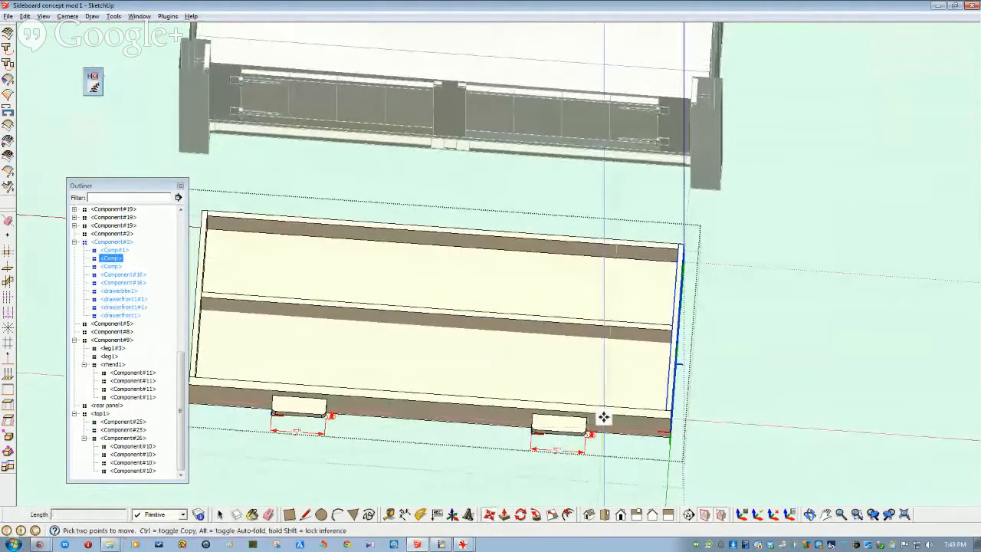
{"action": "left_click", "coordinate": [603, 414]}
{"action": "key", "text": "ctrl"}
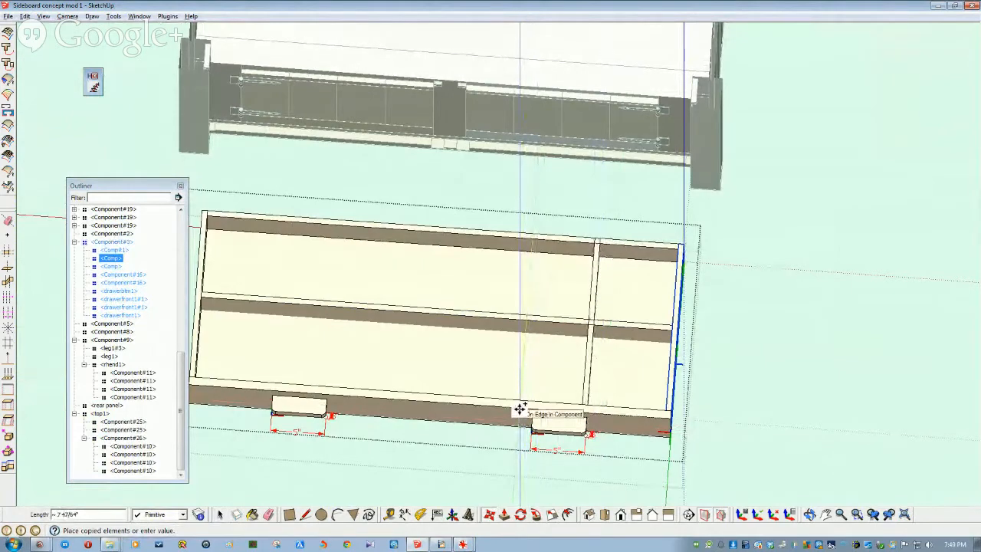
{"action": "type", "text": "15"}
{"action": "key", "text": "Return"}
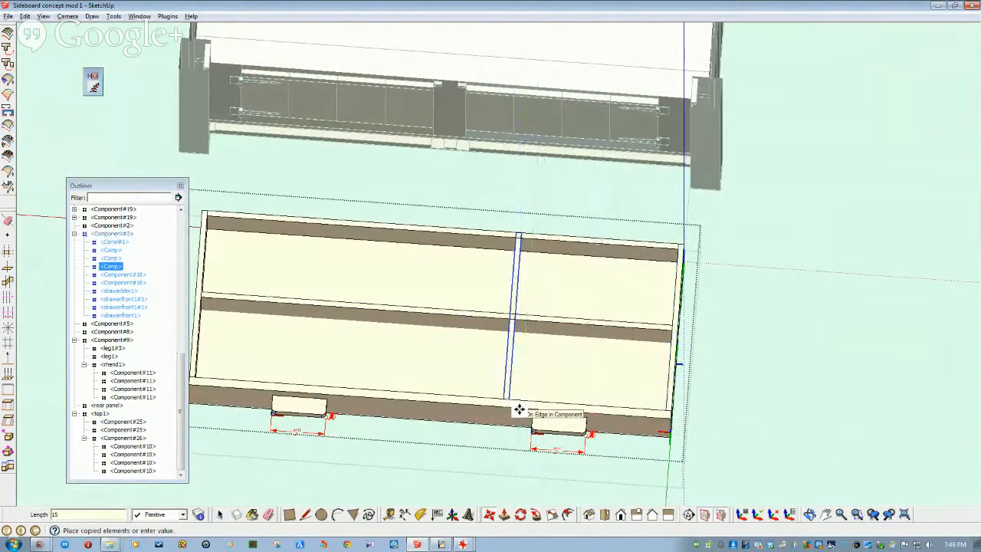
{"action": "key", "text": "space"}
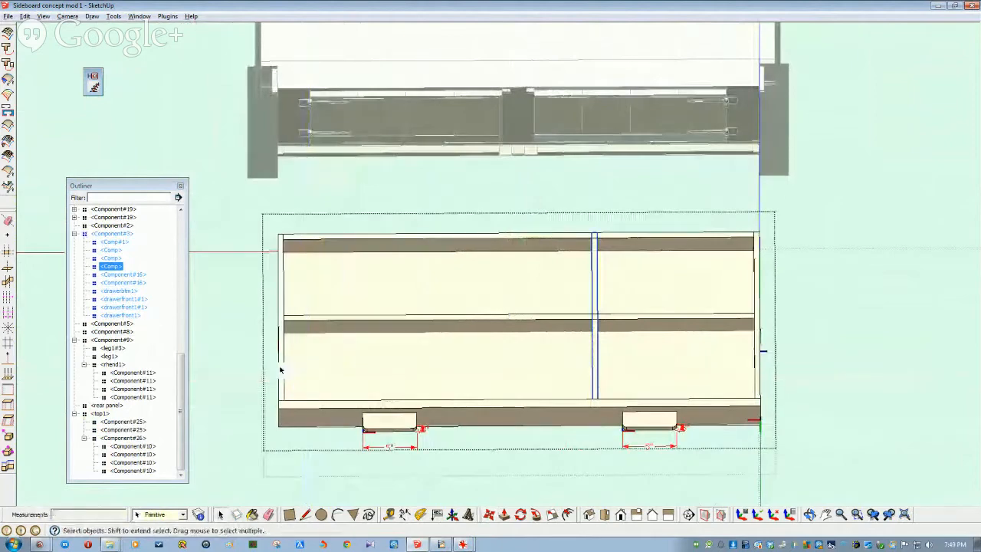
Copy the opposite side board inward by the same 15" to make the second crosswise divider.
{"action": "left_click", "coordinate": [280, 371]}
{"action": "left_click", "coordinate": [491, 515]}
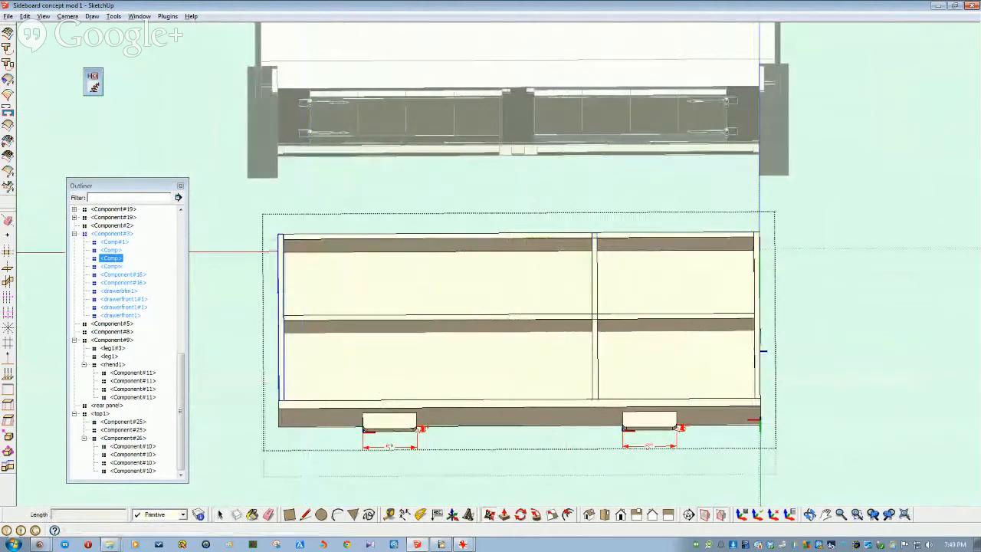
{"action": "key", "text": "ctrl"}
{"action": "left_click", "coordinate": [276, 410]}
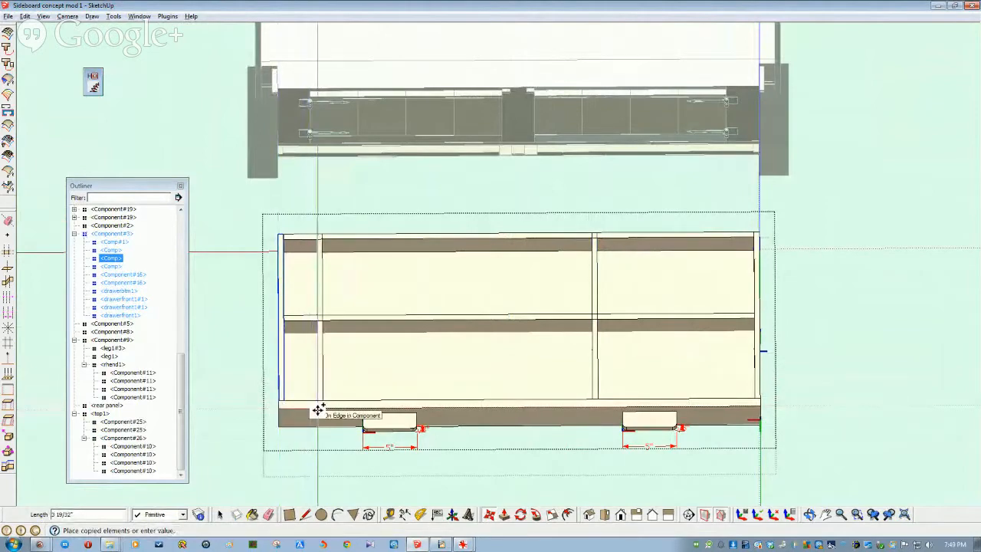
{"action": "key", "text": "Return"}
{"action": "key", "text": "space"}
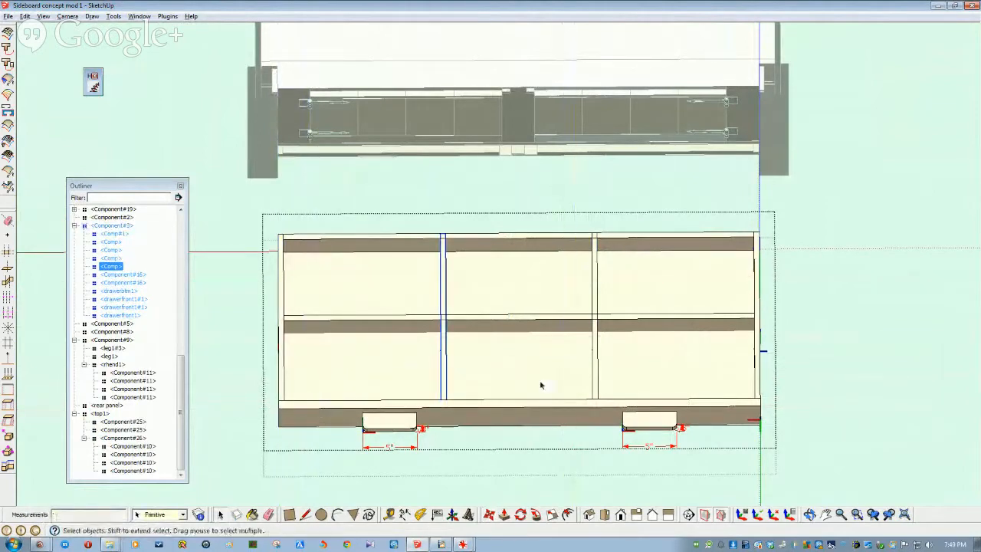
Make the lengthwise divider and both crosswise dividers unique from the original back and side boards.
{"action": "left_click", "coordinate": [525, 377]}
{"action": "scroll", "coordinate": [540, 457], "scroll_direction": "up", "scroll_amount": 5}
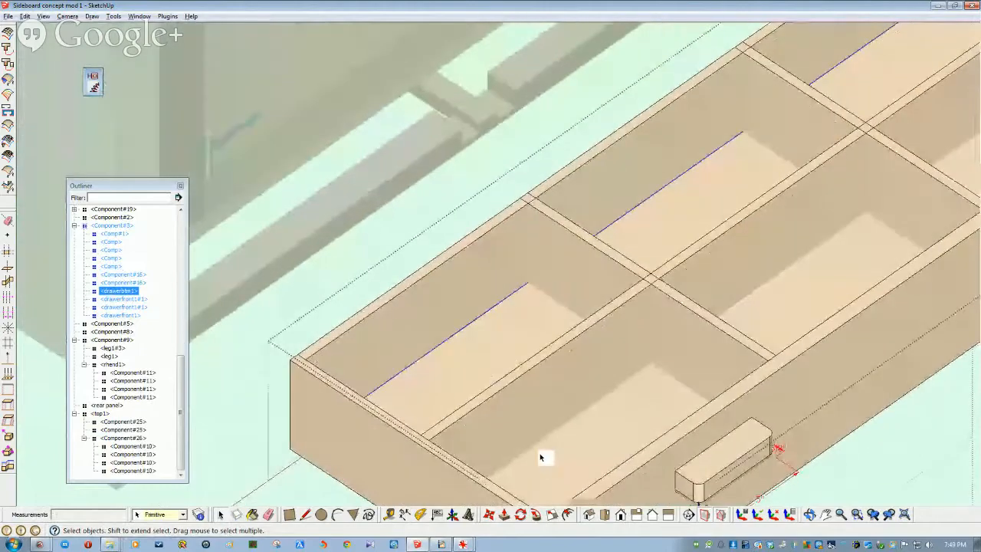
{"action": "mouse_move", "coordinate": [521, 463]}
{"action": "middle_mouse_down"}
{"action": "mouse_move", "coordinate": [488, 412]}
{"action": "mouse_move", "coordinate": [462, 397]}
{"action": "mouse_move", "coordinate": [434, 403]}
{"action": "mouse_move", "coordinate": [398, 391]}
{"action": "middle_mouse_up"}
{"action": "mouse_move", "coordinate": [572, 297]}
{"action": "middle_mouse_down"}
{"action": "mouse_move", "coordinate": [560, 276]}
{"action": "mouse_move", "coordinate": [364, 332]}
{"action": "mouse_move", "coordinate": [364, 320]}
{"action": "middle_mouse_up"}
{"action": "key", "text": "f"}
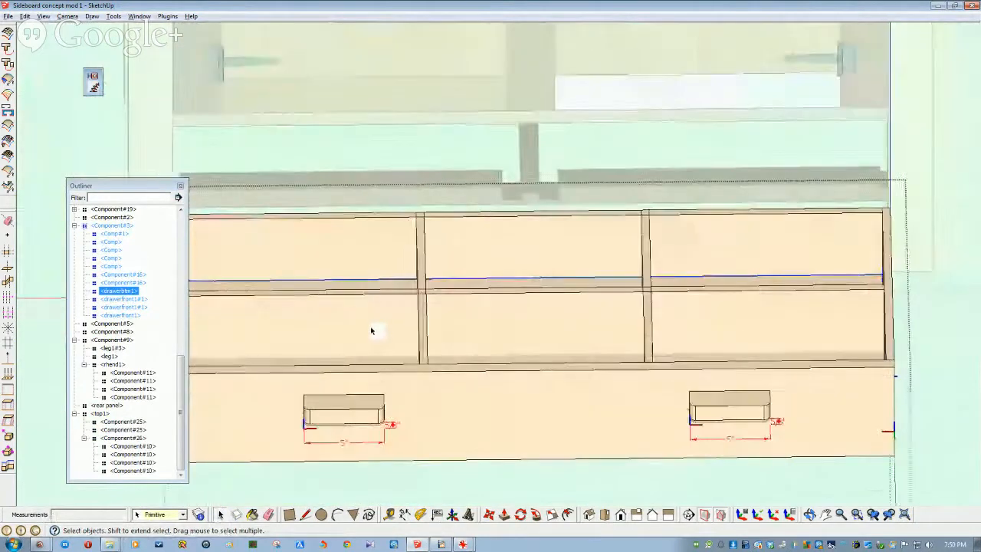
{"action": "left_click", "coordinate": [373, 330]}
{"action": "left_click", "coordinate": [427, 321], "text": "shift"}
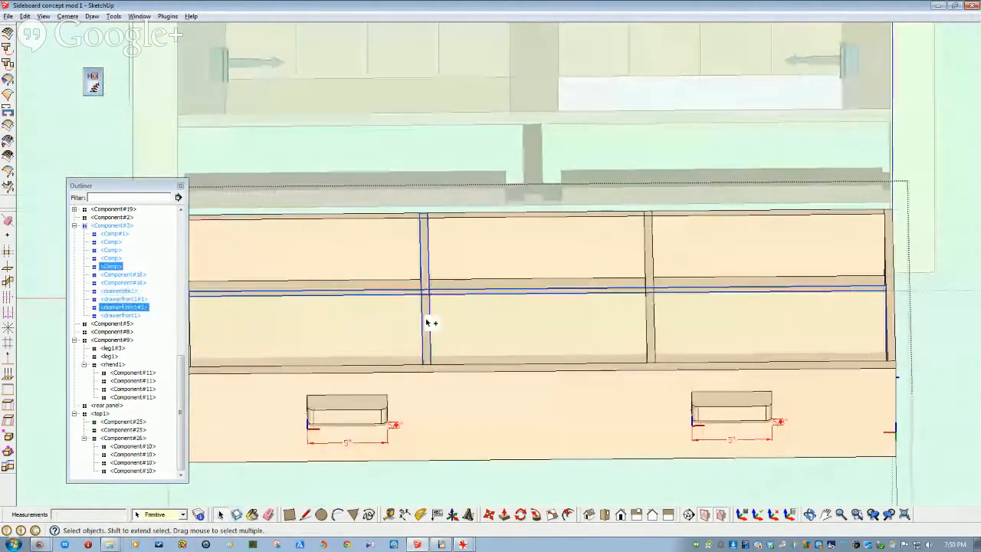
{"action": "left_click", "coordinate": [651, 324], "text": "shift"}
{"action": "right_click", "coordinate": [650, 325]}
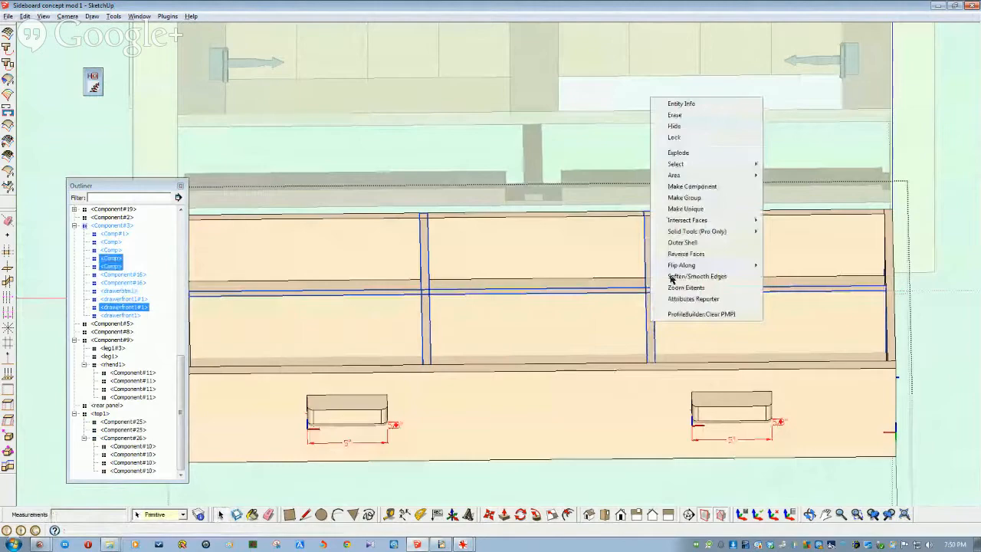
{"action": "left_click", "coordinate": [682, 209]}
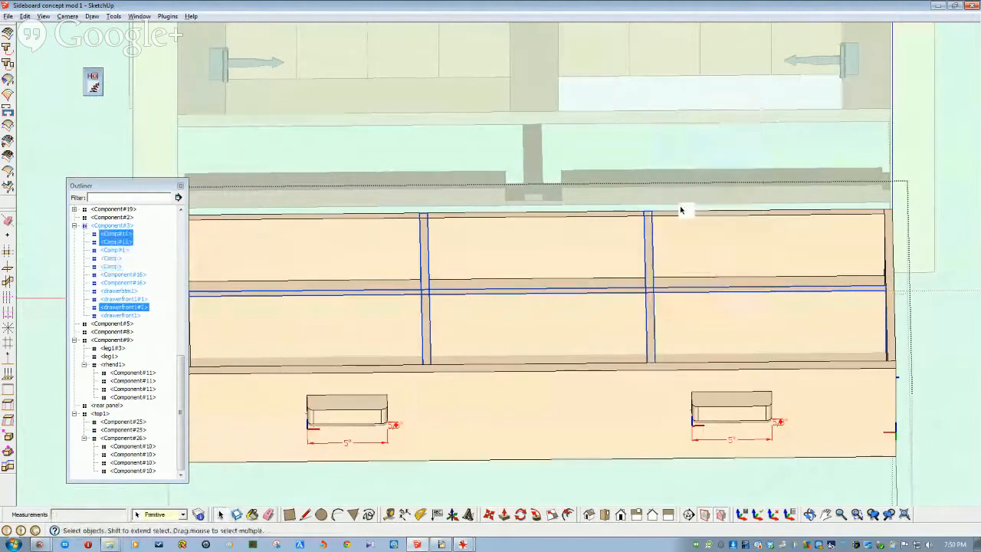
{"action": "left_click", "coordinate": [112, 234]}
Hide the drawer front, drawer bottom and drawer back board to expose the ends of the dividers.
{"action": "middle_click_drag", "start_coordinate": [454, 323], "coordinate": [412, 300]}
{"action": "scroll", "coordinate": [412, 300], "scroll_direction": "down", "scroll_amount": 4}
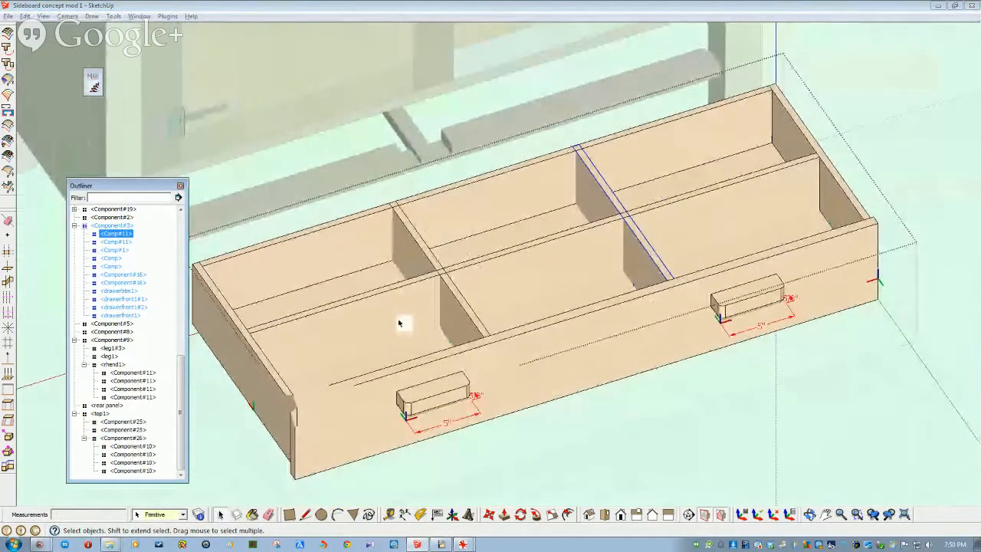
{"action": "left_click", "coordinate": [518, 395]}
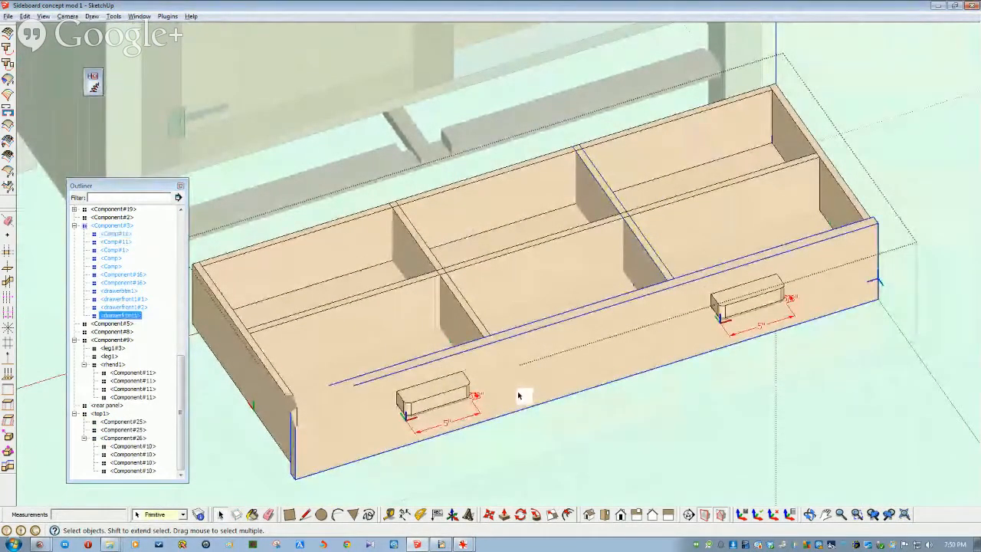
{"action": "right_click", "coordinate": [518, 396]}
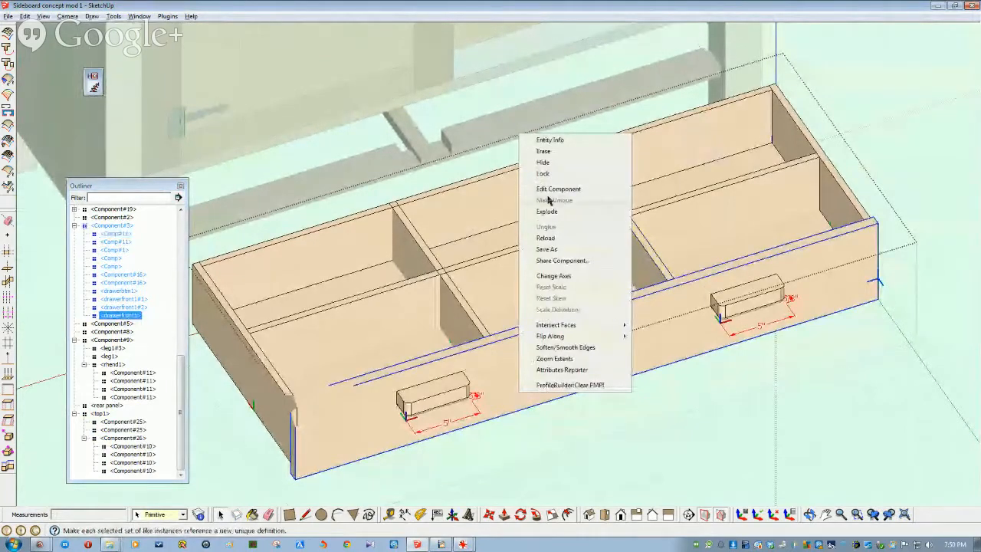
{"action": "left_click", "coordinate": [542, 163]}
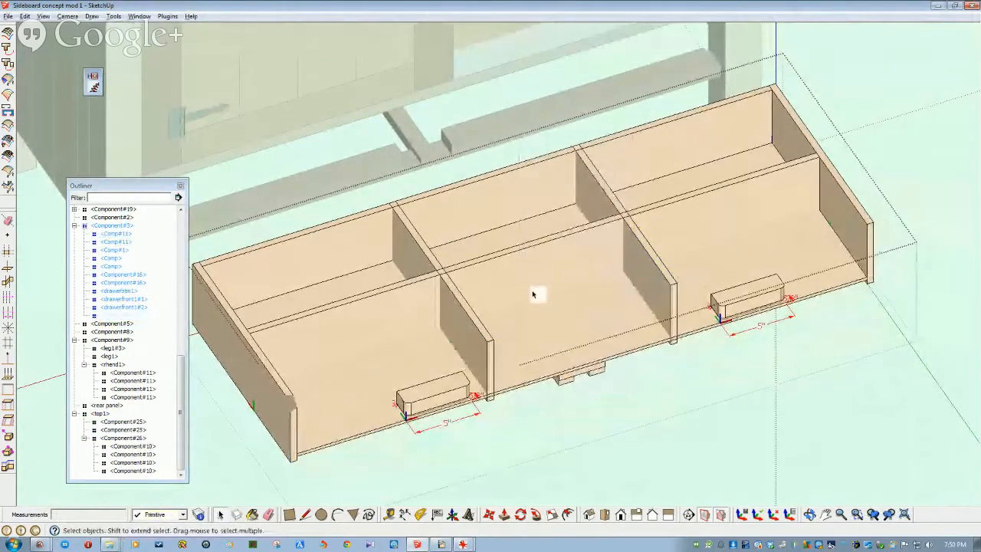
{"action": "right_click", "coordinate": [557, 347]}
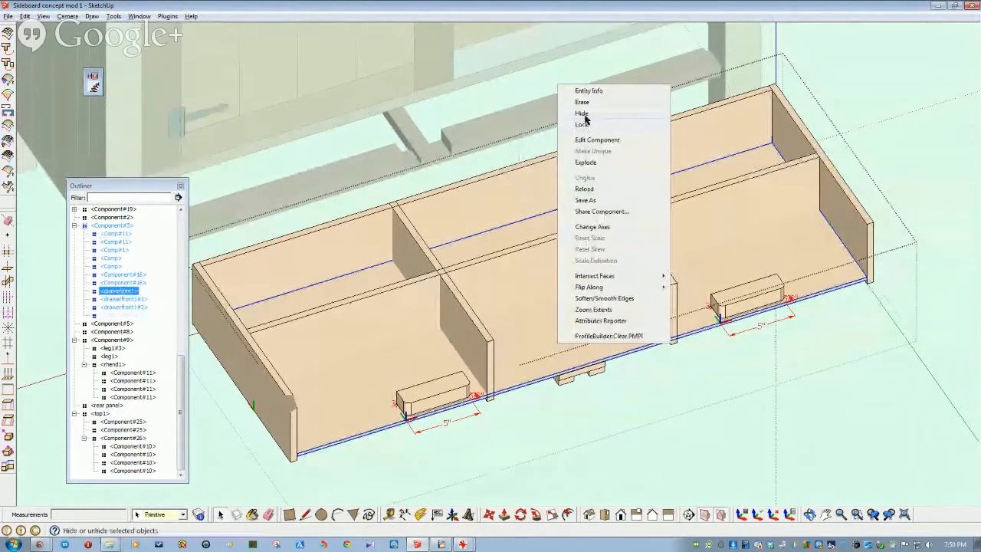
{"action": "left_click", "coordinate": [583, 113]}
{"action": "left_click", "coordinate": [356, 229]}
{"action": "right_click", "coordinate": [353, 233]}
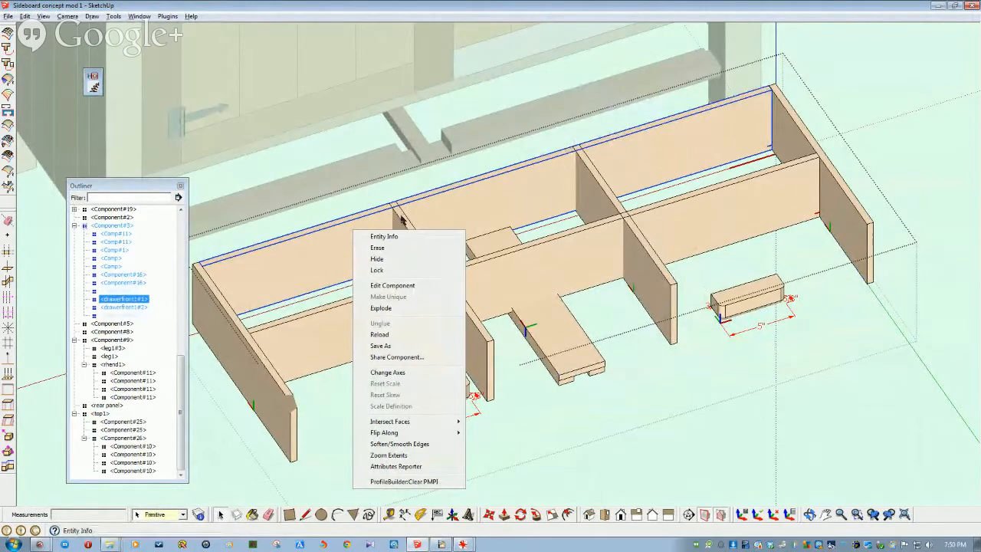
{"action": "left_click", "coordinate": [377, 259]}
Open a crosswise divider for editing and push its back end face in by 1/2" to shorten it.
{"action": "middle_click_drag", "start_coordinate": [383, 259], "coordinate": [453, 324]}
{"action": "left_click", "coordinate": [455, 326]}
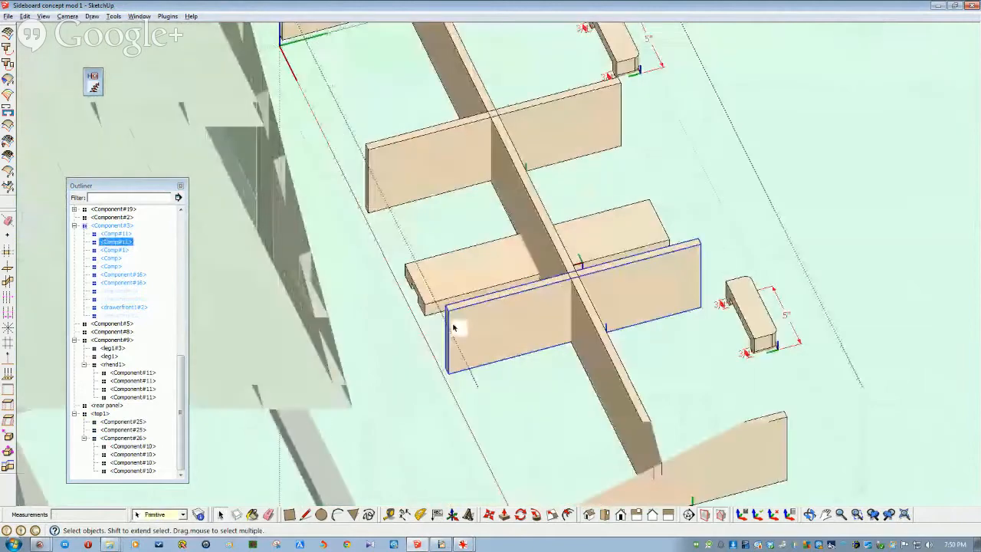
{"action": "scroll", "coordinate": [520, 331], "scroll_direction": "up", "scroll_amount": 3}
{"action": "scroll", "coordinate": [520, 331], "scroll_direction": "up", "scroll_amount": 2}
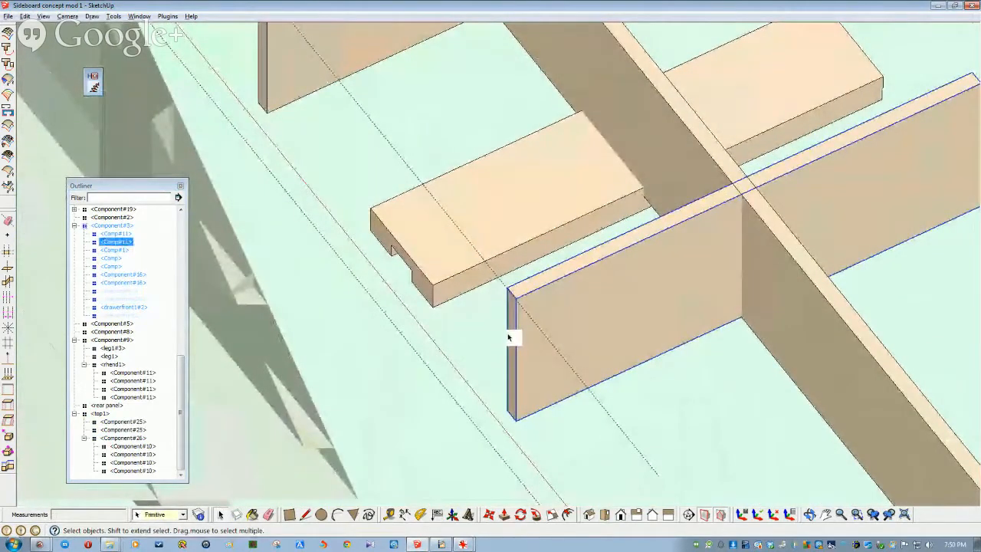
{"action": "double_click", "coordinate": [519, 327]}
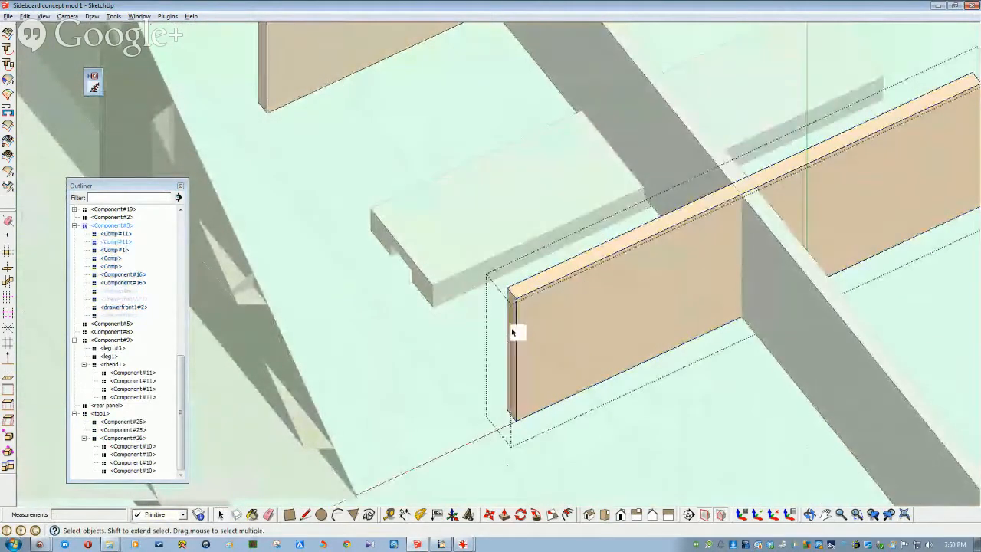
{"action": "left_click", "coordinate": [504, 515]}
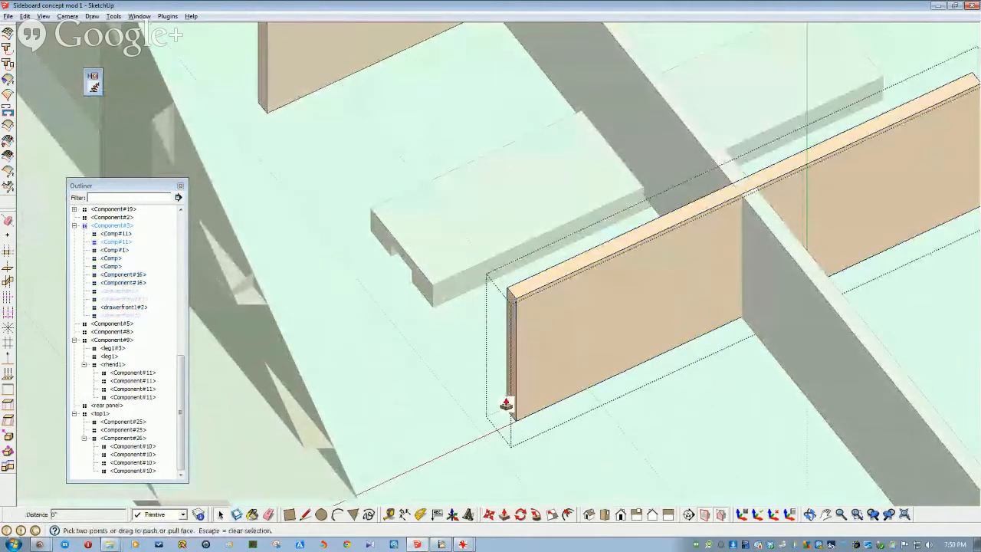
{"action": "left_click", "coordinate": [508, 399]}
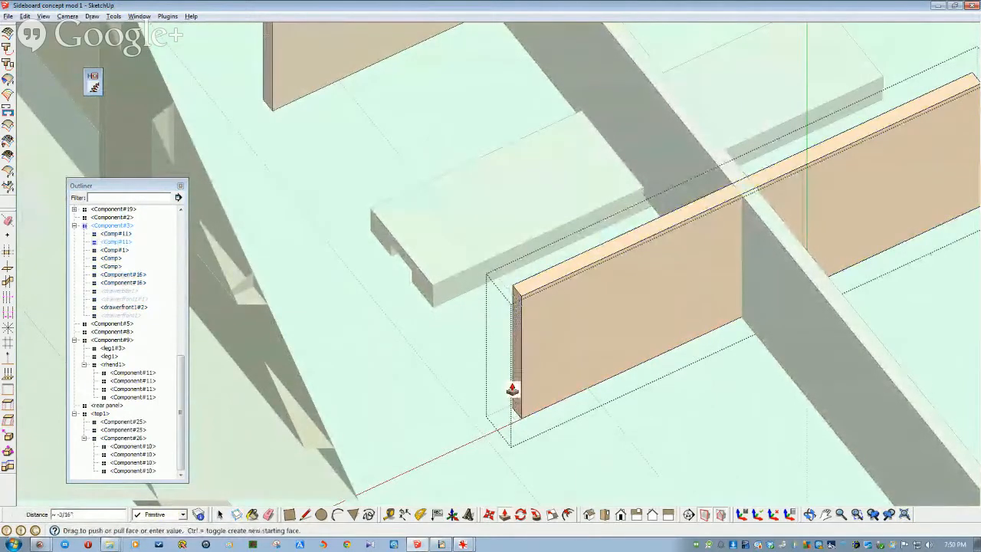
{"action": "type", "text": "1/2"}
{"action": "key", "text": "Return"}
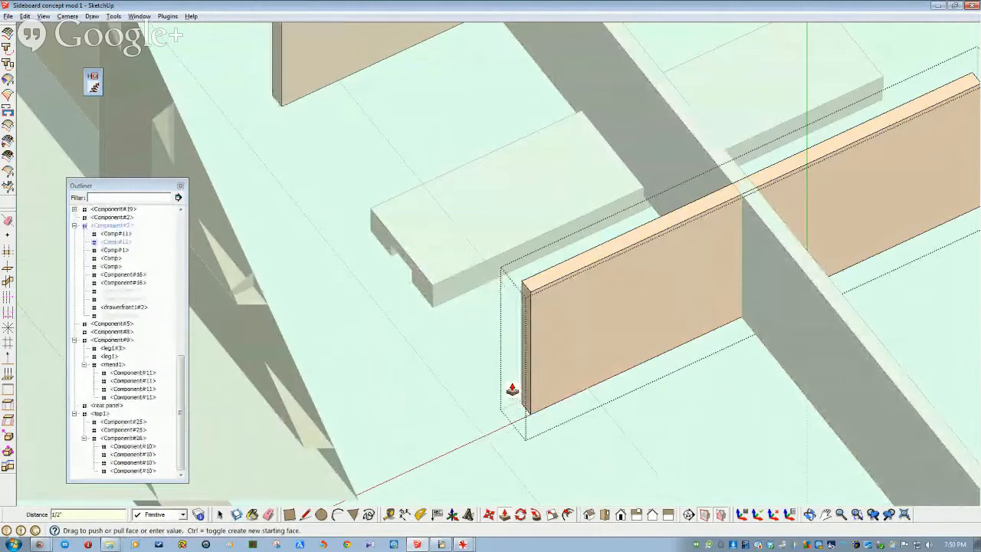
{"action": "key", "text": "space"}
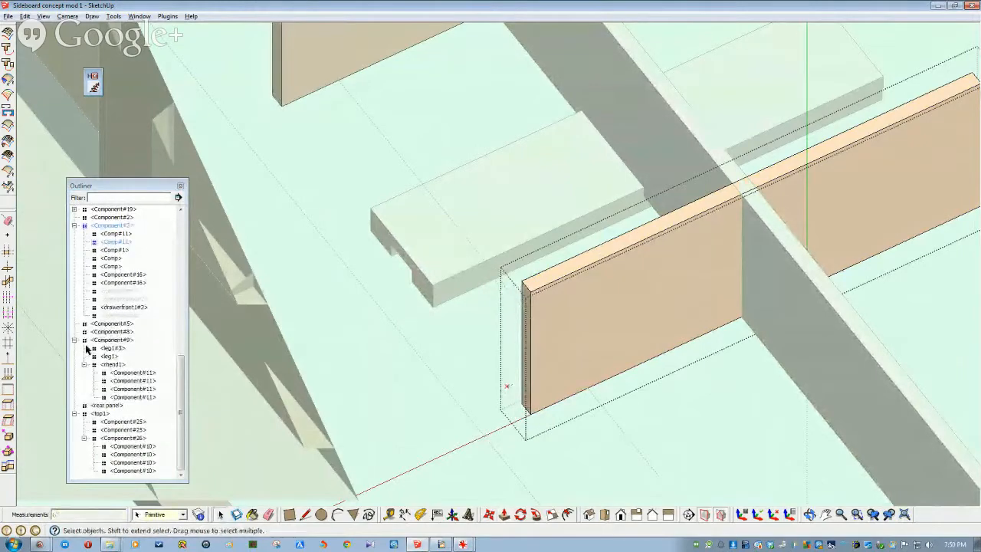
{"action": "left_click", "coordinate": [113, 292]}
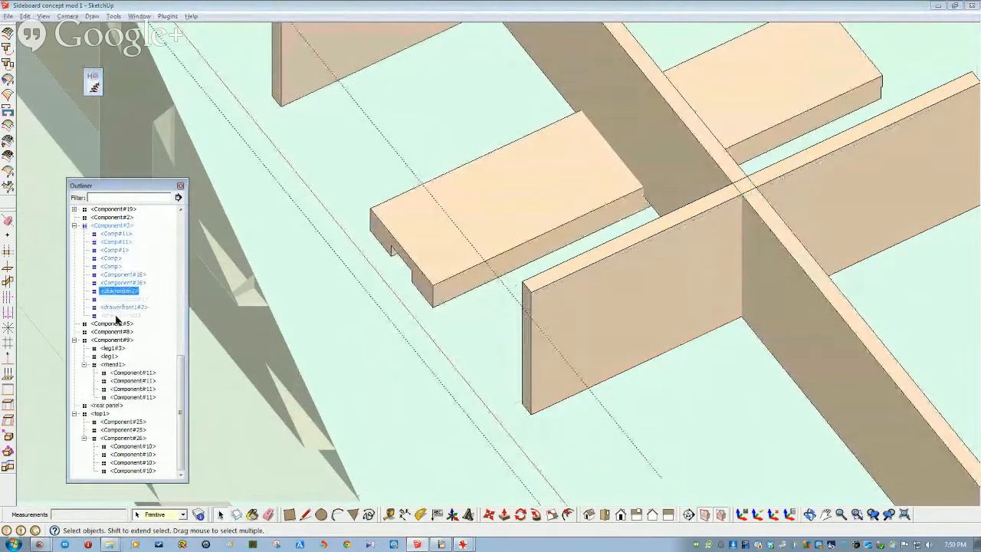
{"action": "left_click", "coordinate": [117, 315]}
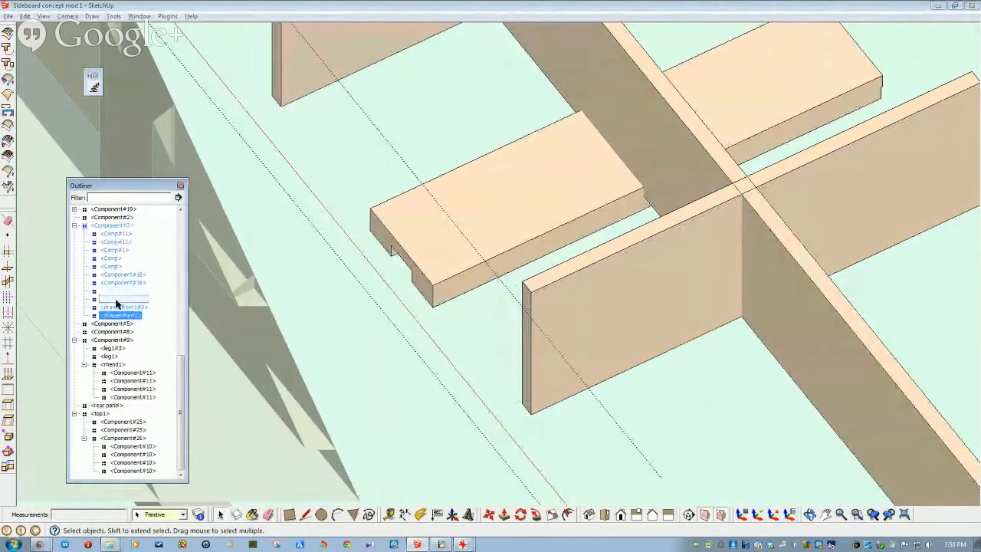
{"action": "right_click", "coordinate": [117, 303]}
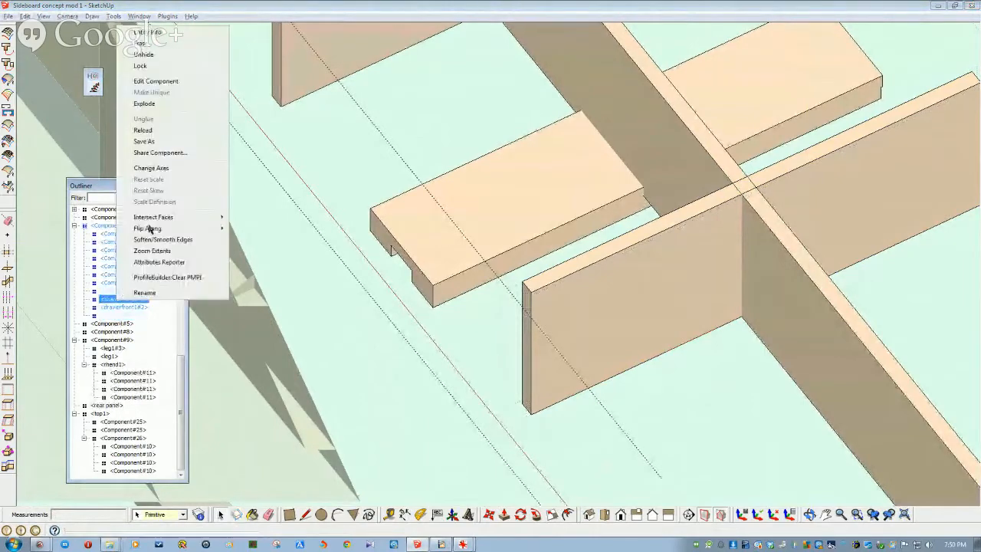
{"action": "left_click", "coordinate": [148, 57]}
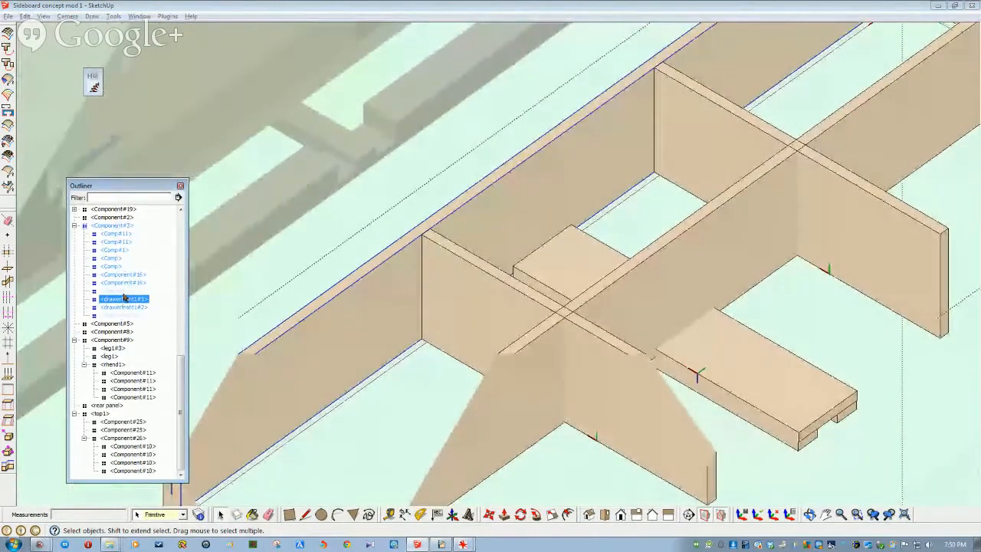
{"action": "right_click", "coordinate": [125, 301]}
{"action": "left_click", "coordinate": [146, 48]}
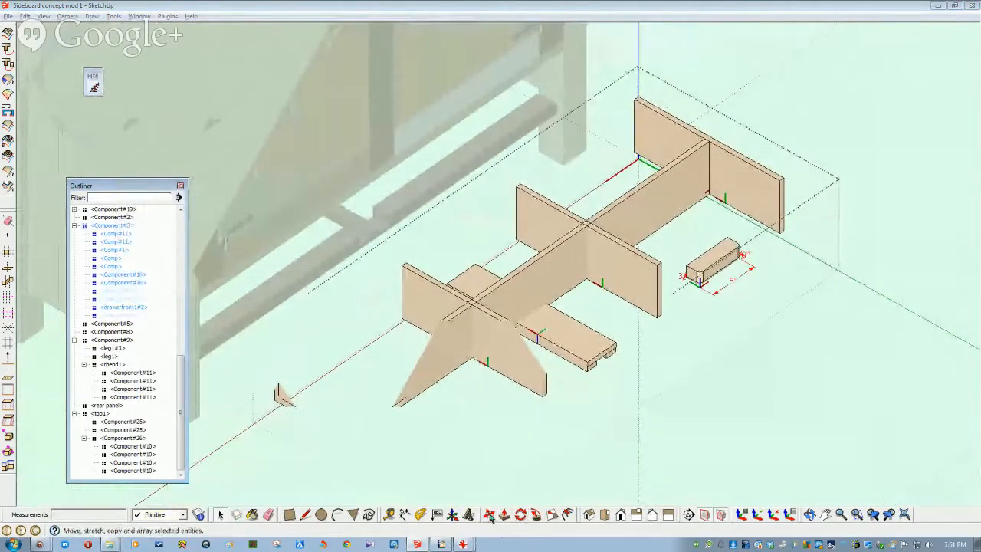
Hide both drawer side boards, the grooved middle board and the two dimensioned 5" blocks surrounding the dividers.
{"action": "left_click", "coordinate": [905, 514]}
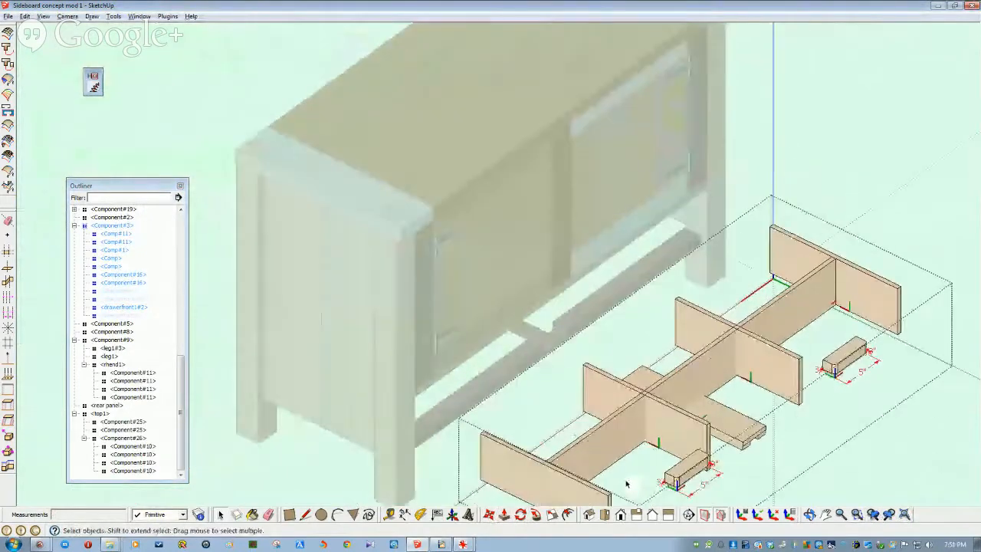
{"action": "scroll", "coordinate": [626, 484], "scroll_direction": "up", "scroll_amount": 3}
{"action": "middle_click_drag", "start_coordinate": [605, 466], "coordinate": [388, 420]}
{"action": "left_click", "coordinate": [387, 421]}
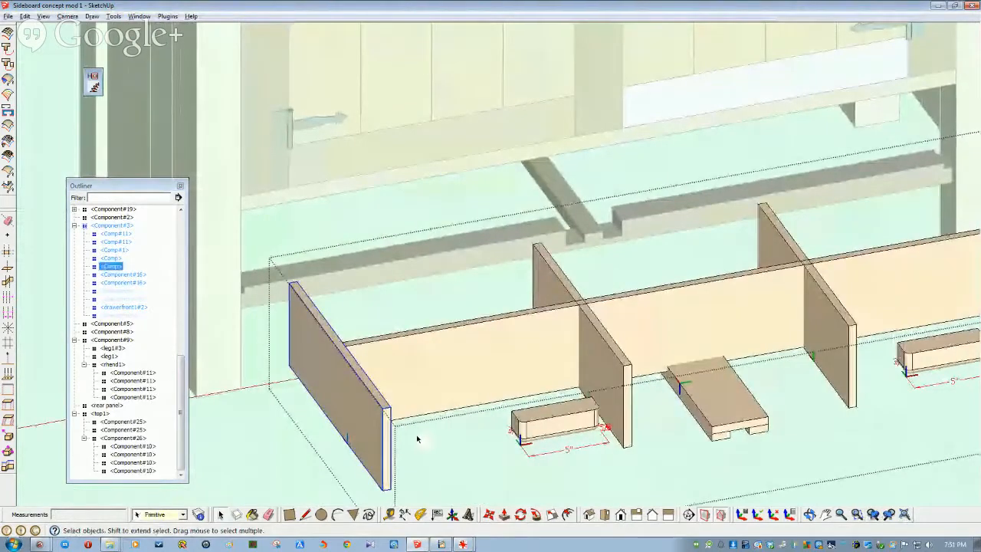
{"action": "left_click", "coordinate": [541, 429], "text": "shift"}
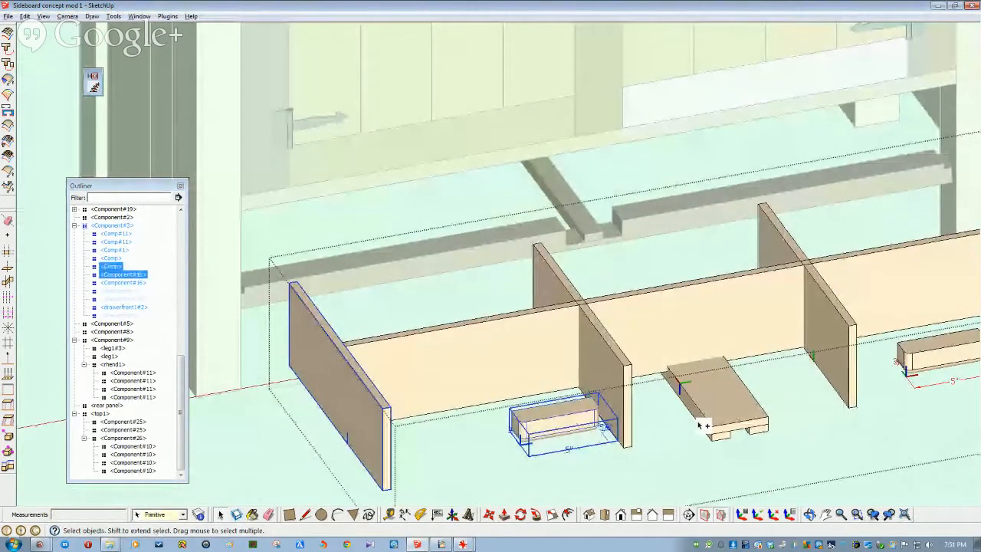
{"action": "left_click", "coordinate": [699, 424], "text": "shift"}
{"action": "middle_click_drag", "start_coordinate": [817, 440], "coordinate": [819, 383]}
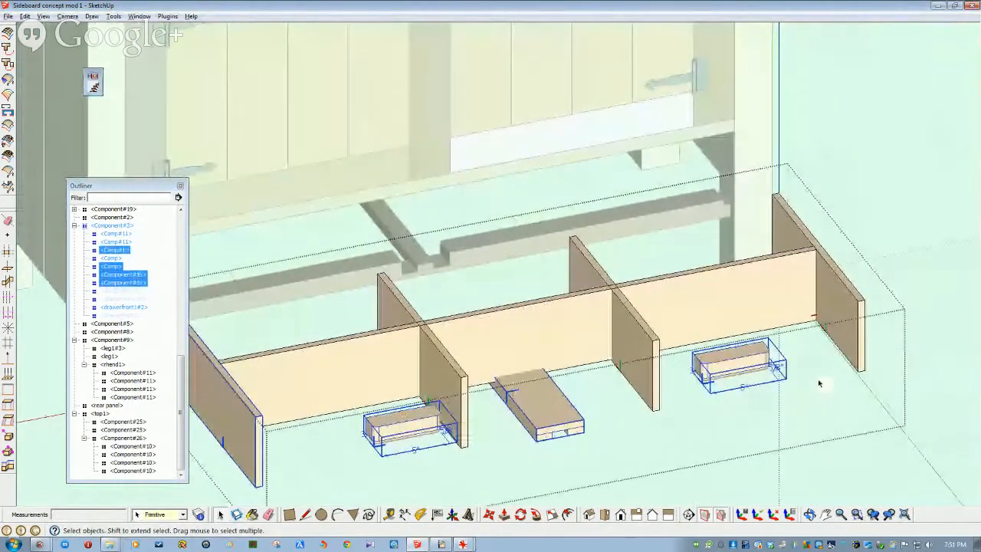
{"action": "right_click", "coordinate": [841, 341]}
{"action": "mouse_move", "coordinate": [860, 208]}
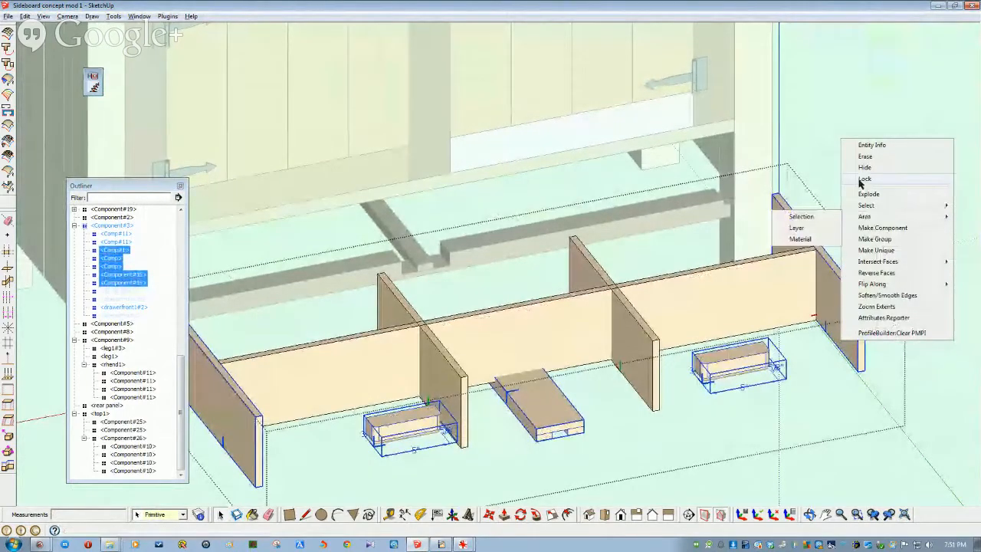
{"action": "left_click", "coordinate": [864, 169]}
Select the lengthwise divider and both crosswise dividers and intersect their faces with the model.
{"action": "middle_click_drag", "start_coordinate": [789, 233], "coordinate": [624, 272]}
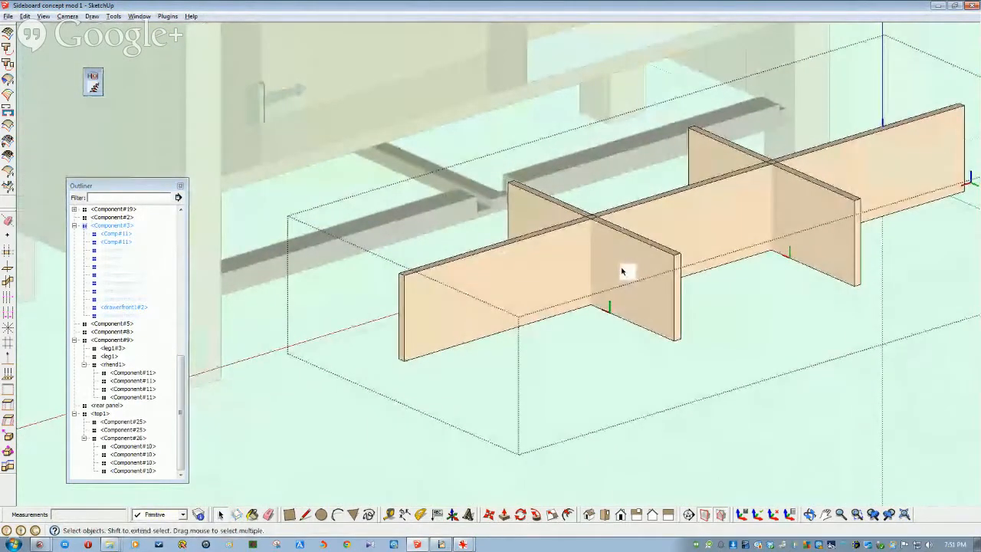
{"action": "left_click", "coordinate": [621, 272]}
{"action": "left_click", "coordinate": [565, 271], "text": "ctrl"}
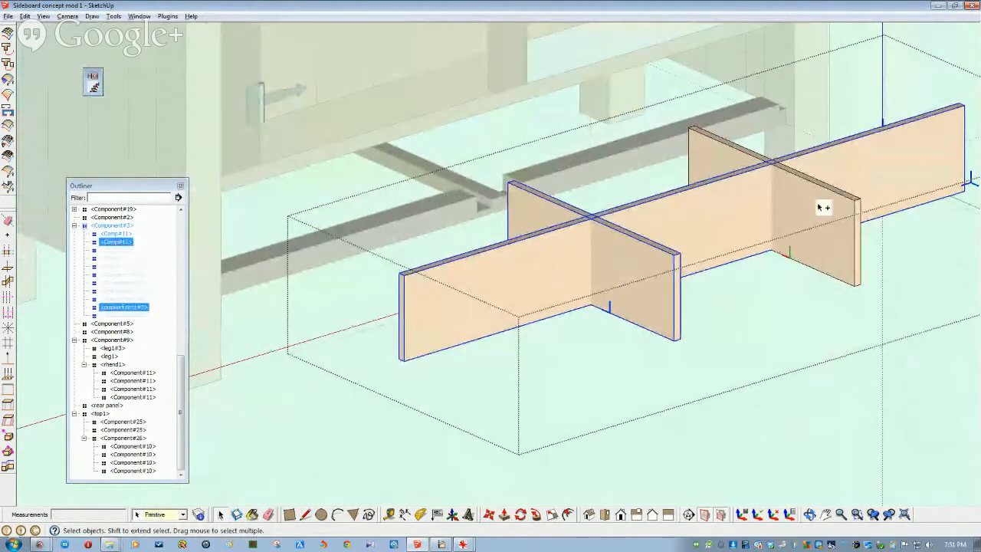
{"action": "left_click", "coordinate": [792, 262], "text": "ctrl"}
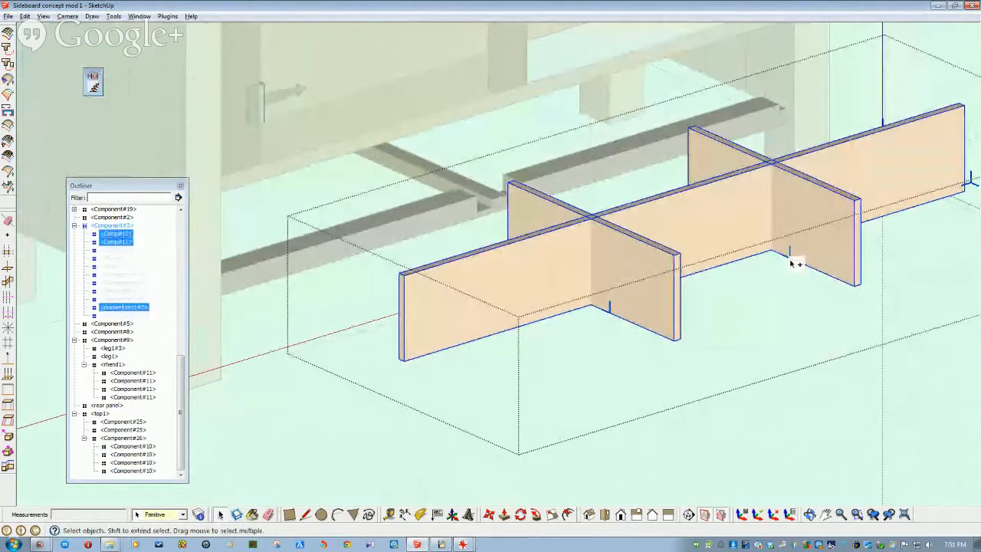
{"action": "left_click", "coordinate": [26, 16]}
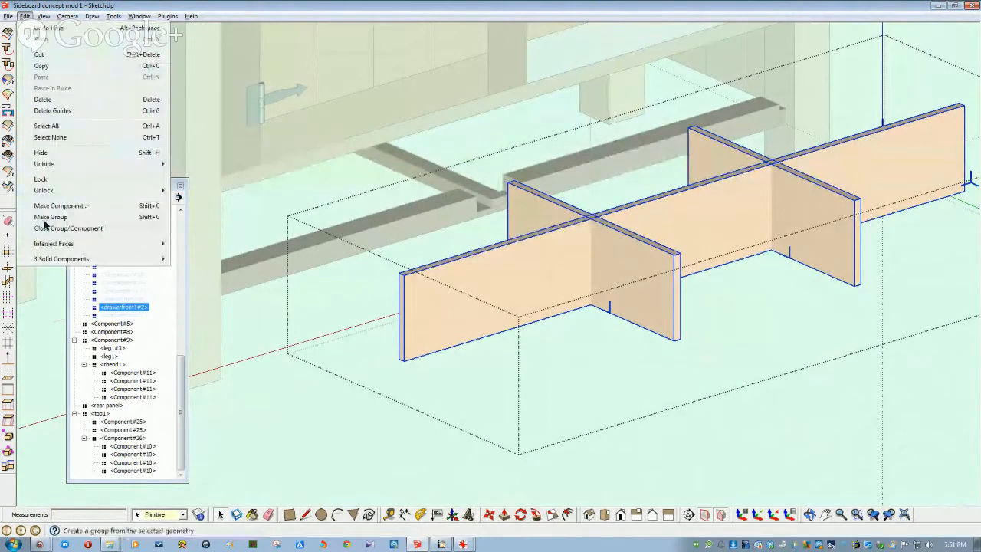
{"action": "mouse_move", "coordinate": [51, 245]}
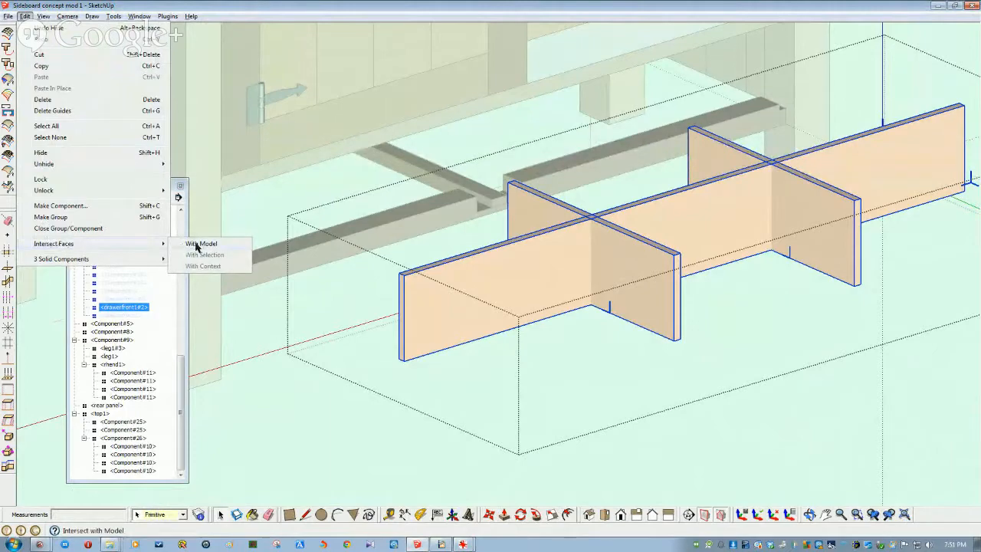
{"action": "left_click", "coordinate": [196, 244]}
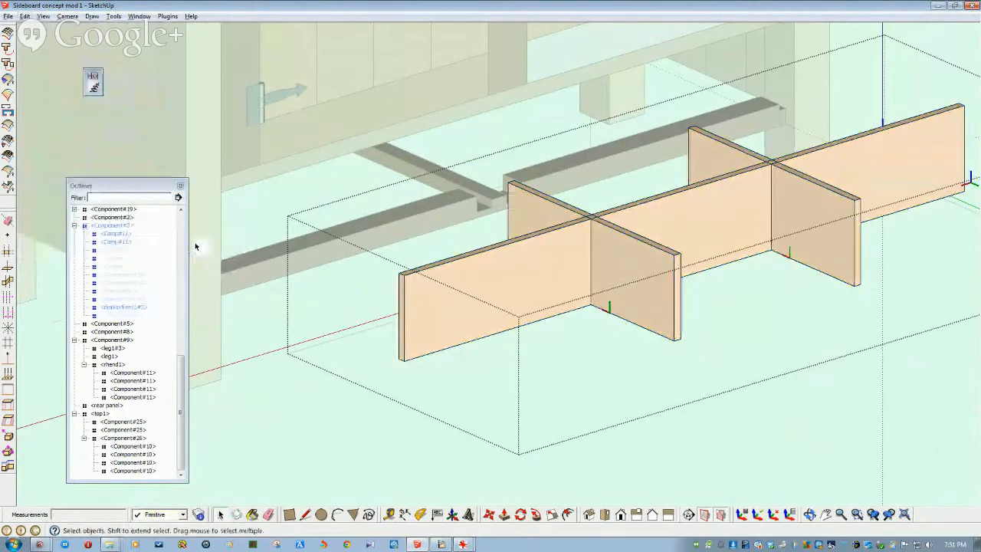
Hide the first crosswise divider and open the lengthwise divider for editing at that crossing.
{"action": "left_click", "coordinate": [560, 266]}
{"action": "scroll", "coordinate": [559, 266], "scroll_direction": "up", "scroll_amount": 5}
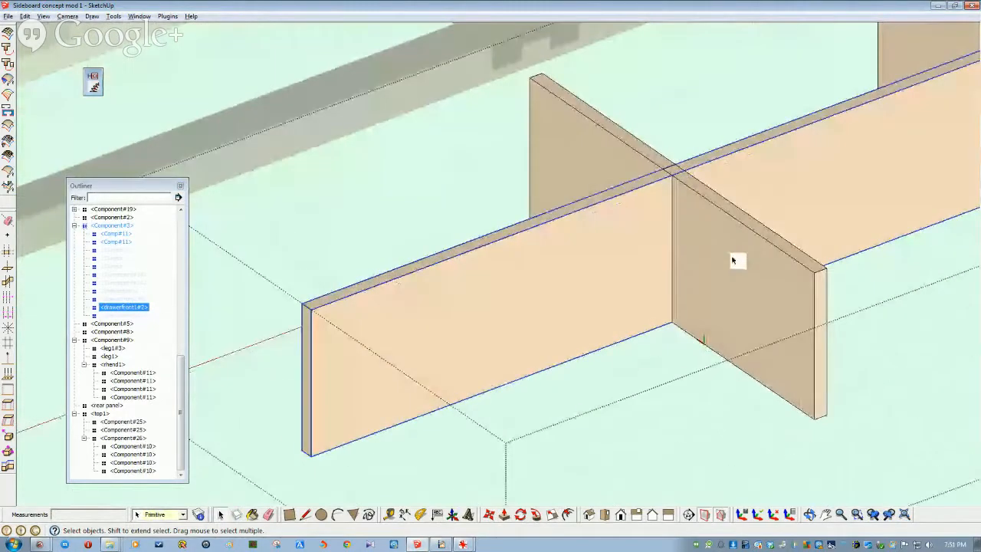
{"action": "left_click", "coordinate": [734, 263]}
{"action": "right_click", "coordinate": [732, 265]}
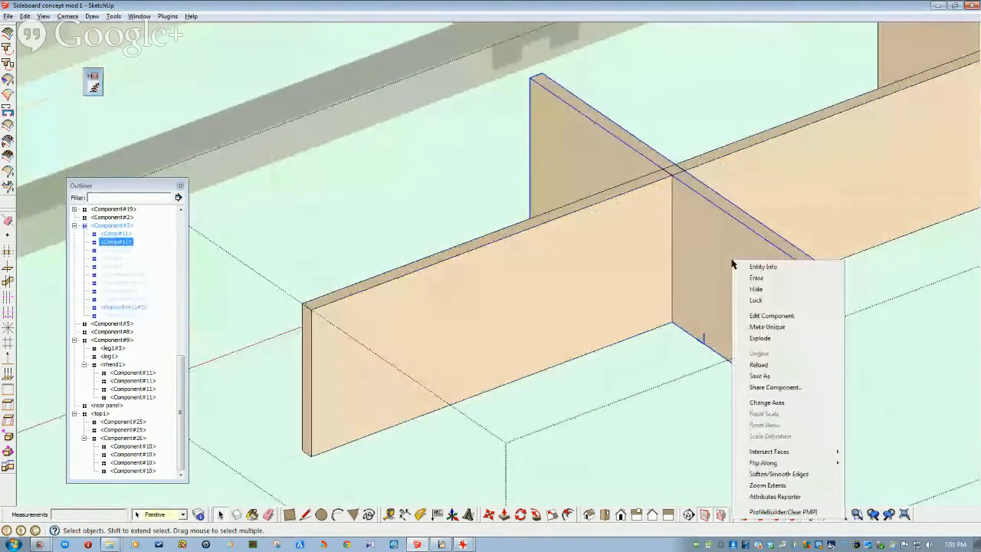
{"action": "left_click", "coordinate": [757, 290]}
{"action": "mouse_move", "coordinate": [751, 291]}
{"action": "middle_mouse_down"}
{"action": "mouse_move", "coordinate": [704, 270]}
{"action": "mouse_move", "coordinate": [596, 269]}
{"action": "mouse_move", "coordinate": [578, 230]}
{"action": "mouse_move", "coordinate": [601, 241]}
{"action": "middle_mouse_up"}
{"action": "left_click", "coordinate": [660, 261]}
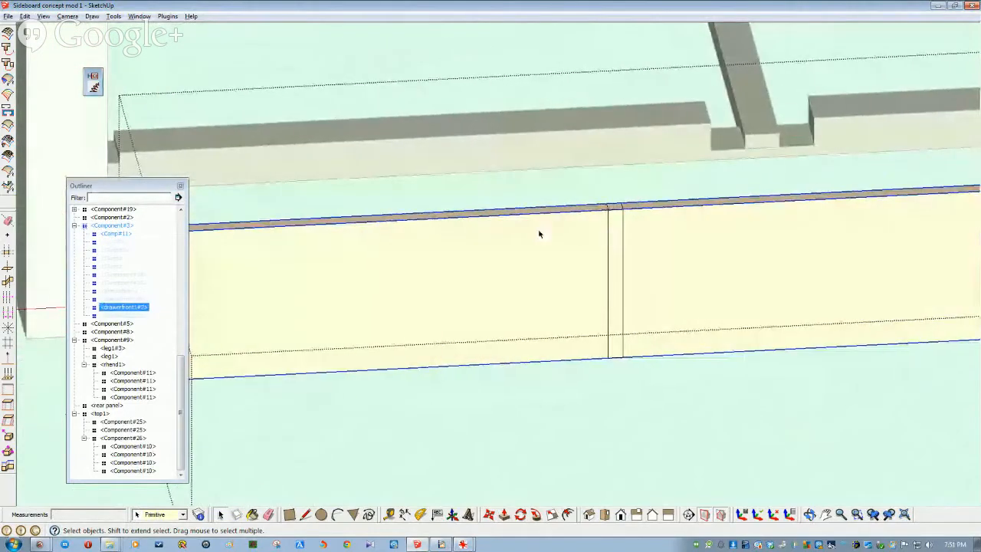
{"action": "double_click", "coordinate": [530, 255]}
{"action": "middle_click_drag", "start_coordinate": [530, 255], "coordinate": [532, 300]}
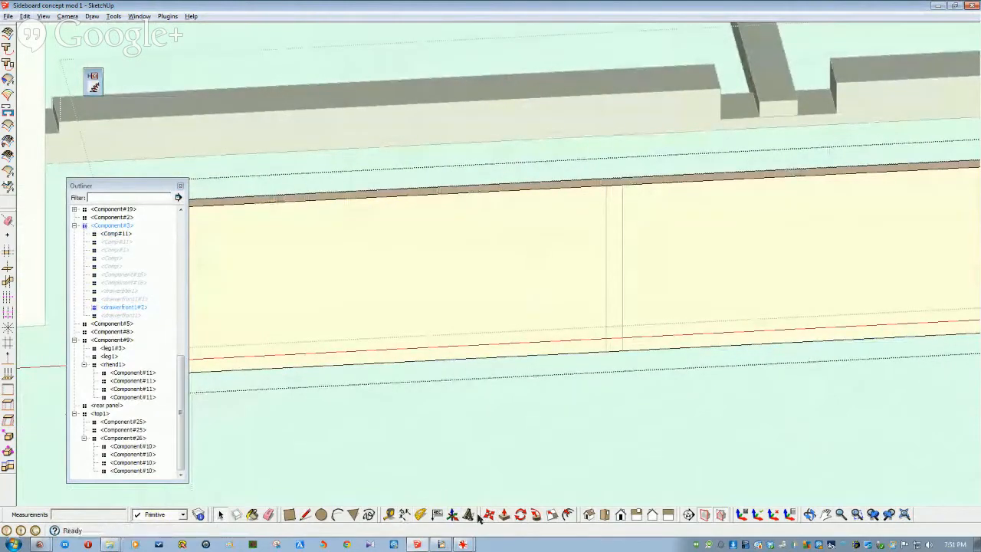
Outline a 2 3/4" deep half-lap notch on the lengthwise divider from the first crossing's midpoints up to the top edge.
{"action": "key", "text": "l"}
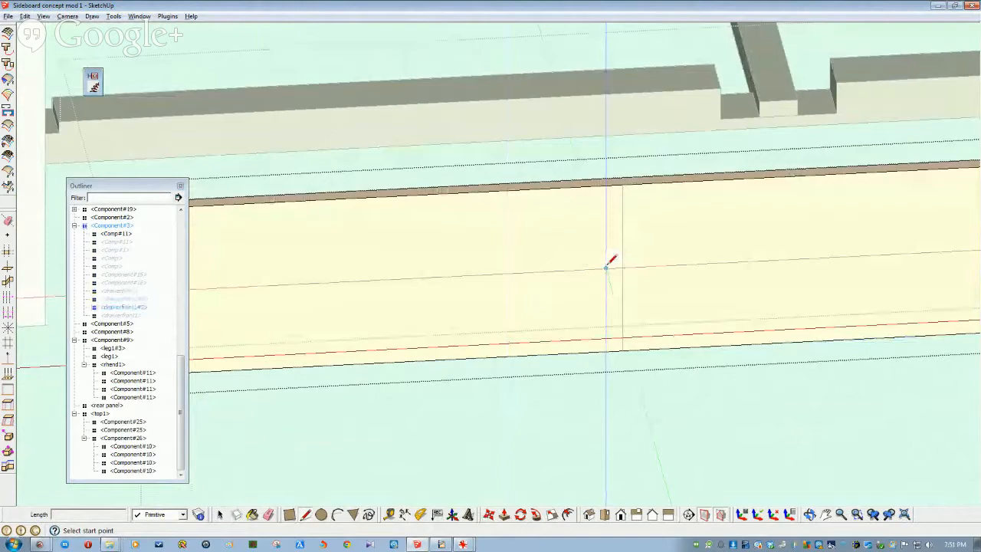
{"action": "left_click", "coordinate": [607, 268]}
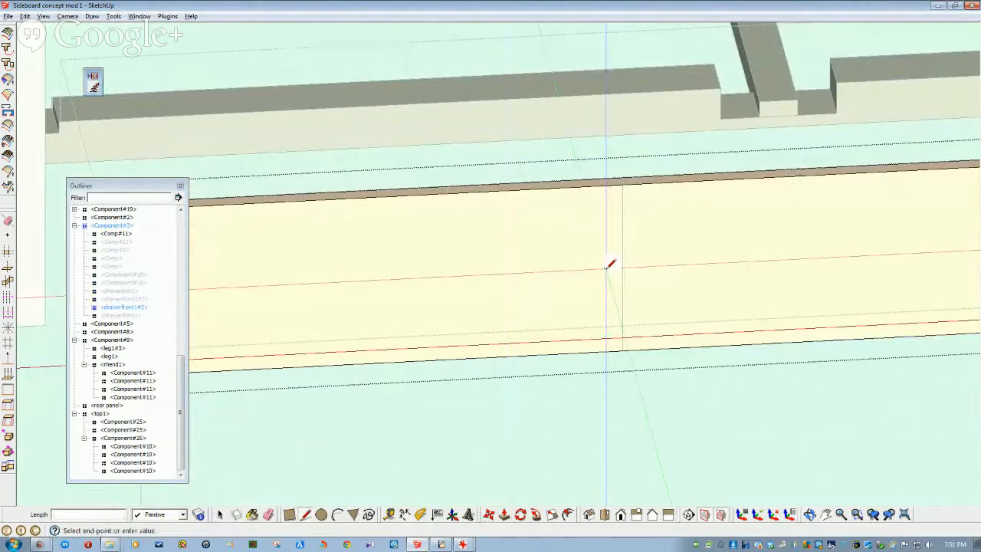
{"action": "left_click", "coordinate": [622, 268]}
{"action": "left_click", "coordinate": [606, 185]}
{"action": "left_click", "coordinate": [606, 268]}
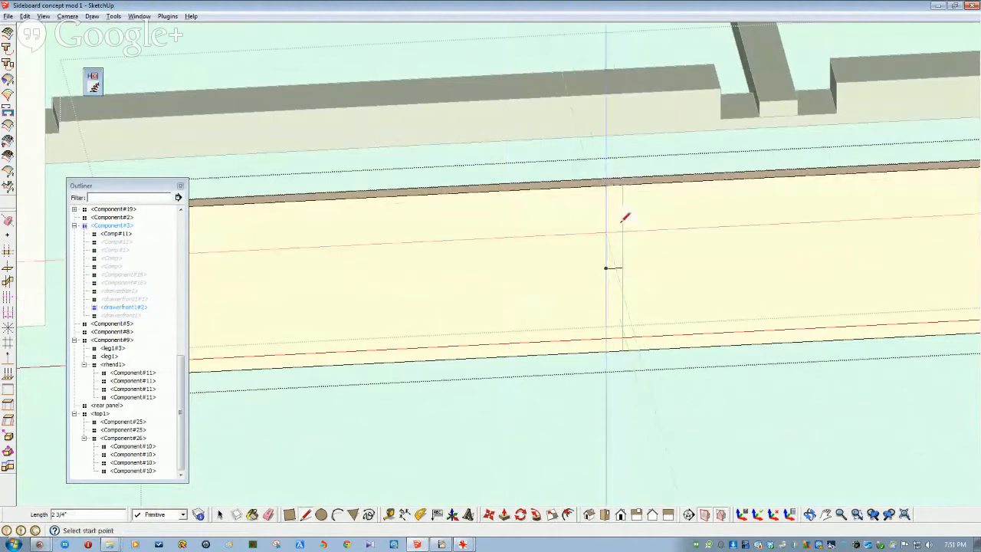
{"action": "left_click", "coordinate": [622, 184]}
{"action": "left_click", "coordinate": [622, 268]}
{"action": "middle_click_drag", "start_coordinate": [620, 258], "coordinate": [626, 347]}
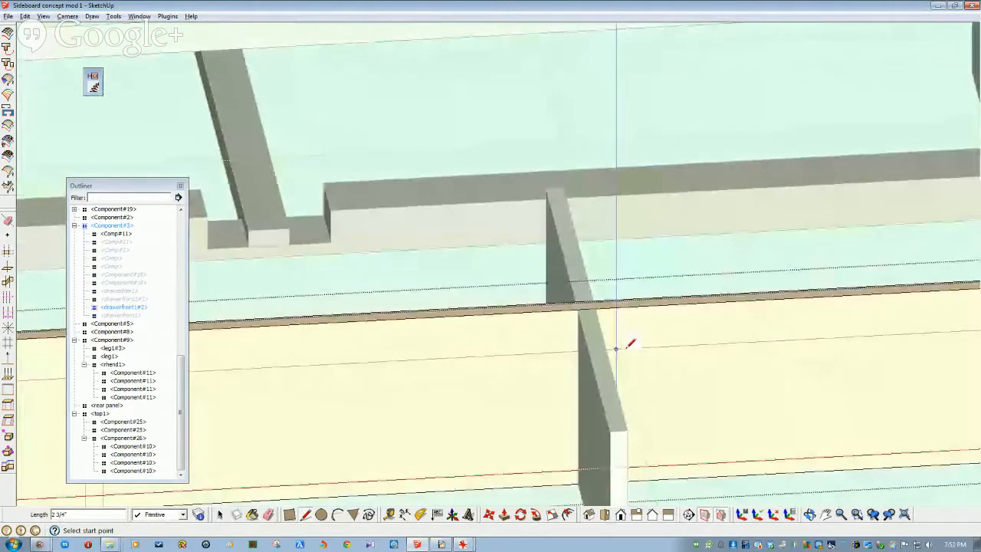
Hide the second crosswise divider and reopen the lengthwise divider for editing.
{"action": "key", "text": "space"}
{"action": "scroll", "coordinate": [474, 267], "scroll_direction": "down", "scroll_amount": 1}
{"action": "left_click", "coordinate": [473, 267]}
{"action": "right_click", "coordinate": [583, 345]}
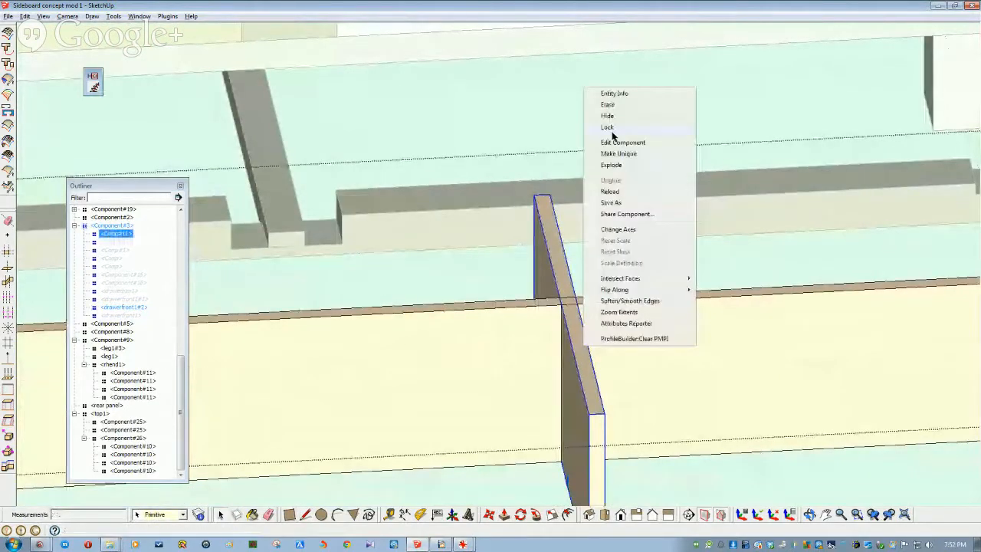
{"action": "left_click", "coordinate": [606, 117]}
{"action": "double_click", "coordinate": [523, 339]}
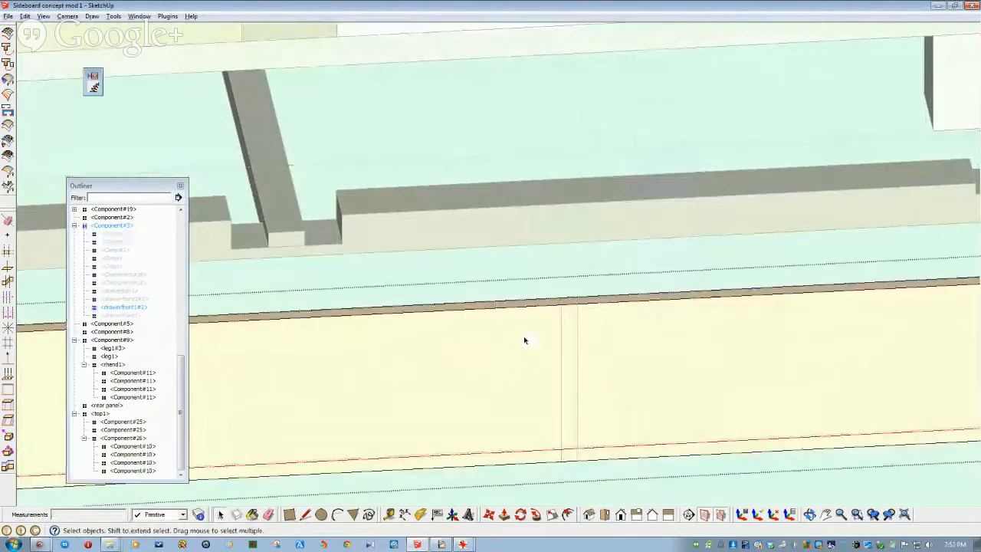
Outline a half-lap notch 1/2" wide and 2 3/4" deep at the second crossing, from the midpoints up to the top edge.
{"action": "key", "text": "l"}
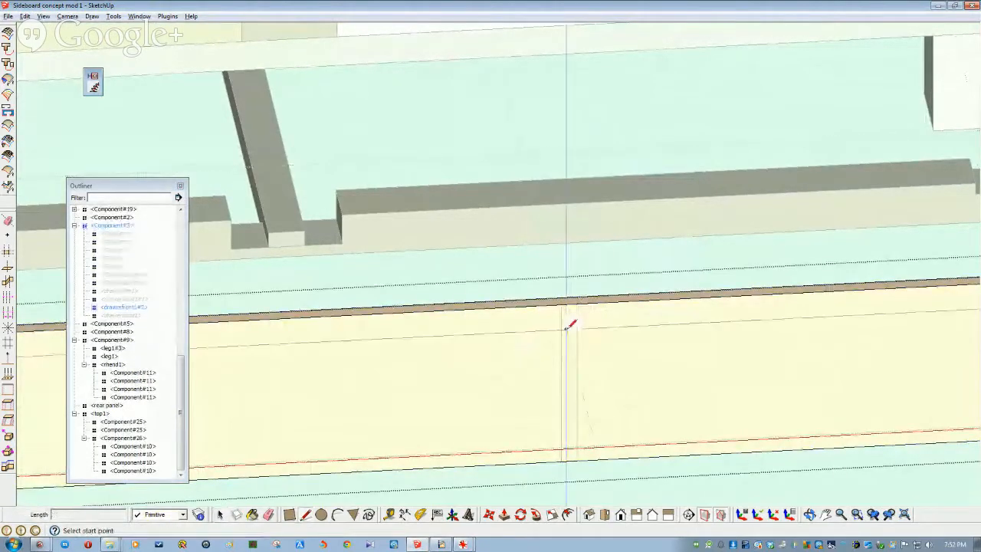
{"action": "left_click", "coordinate": [562, 381]}
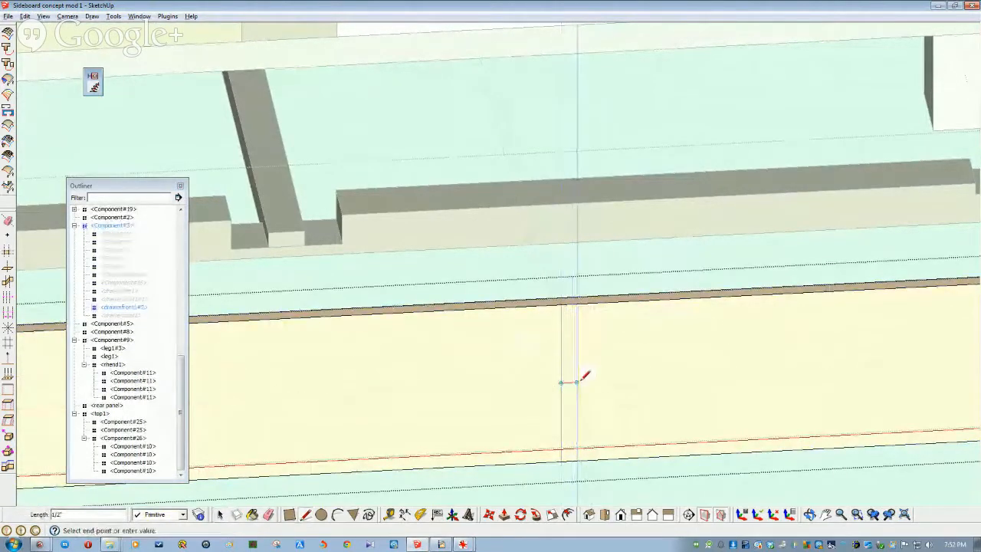
{"action": "left_click", "coordinate": [577, 382]}
{"action": "left_click", "coordinate": [577, 304]}
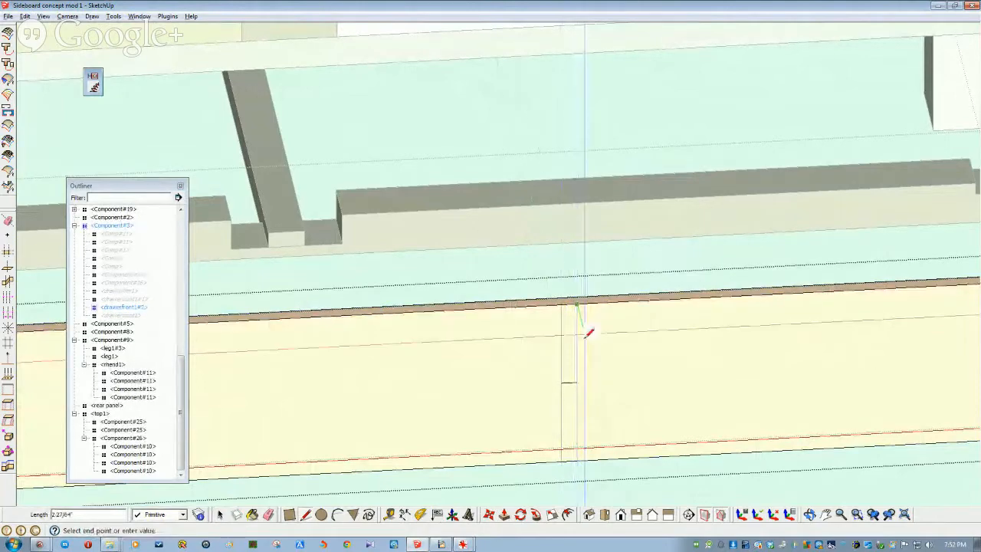
{"action": "left_click", "coordinate": [577, 382]}
{"action": "left_click", "coordinate": [561, 304]}
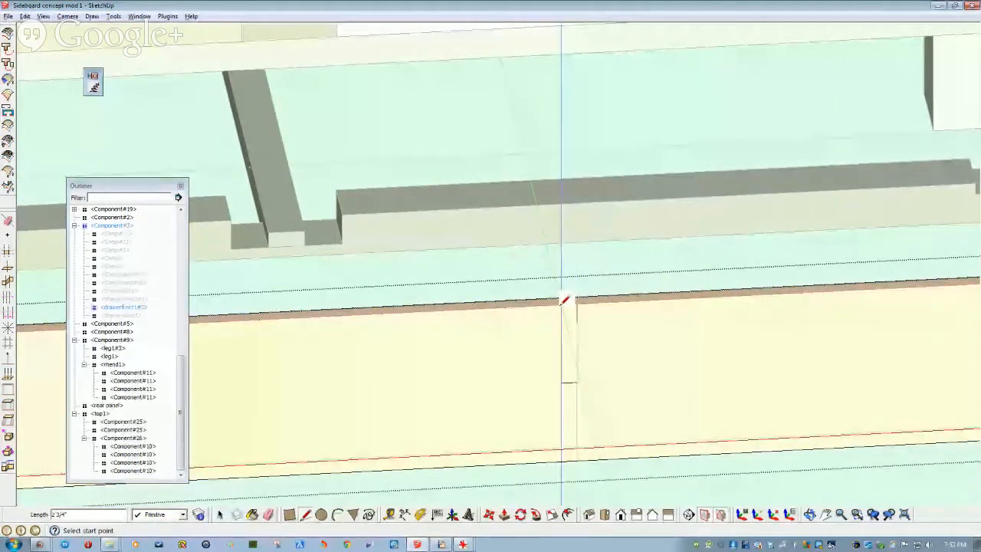
{"action": "left_click", "coordinate": [561, 381]}
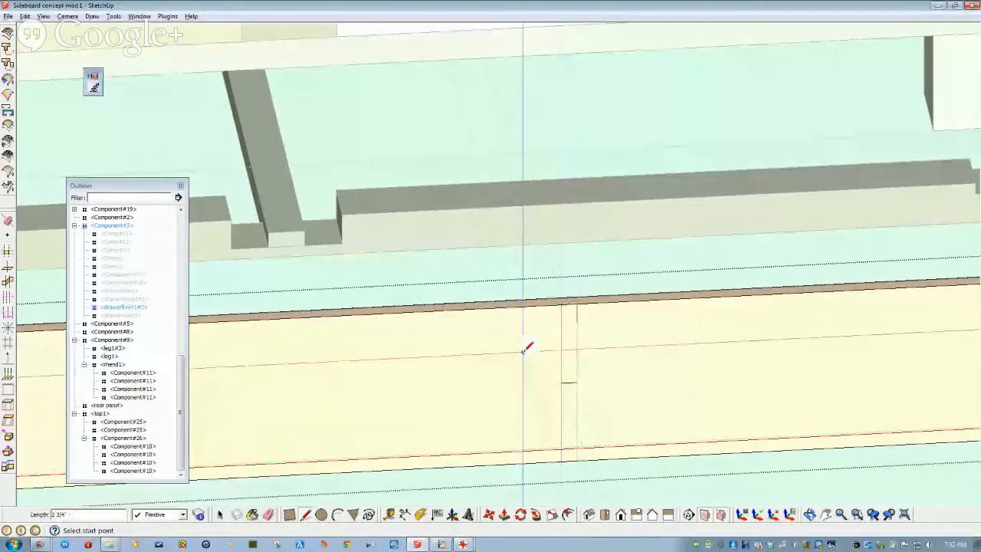
Push the second notch outline through the full thickness of the lengthwise divider to cut the slot.
{"action": "key", "text": "space"}
{"action": "left_click", "coordinate": [531, 351]}
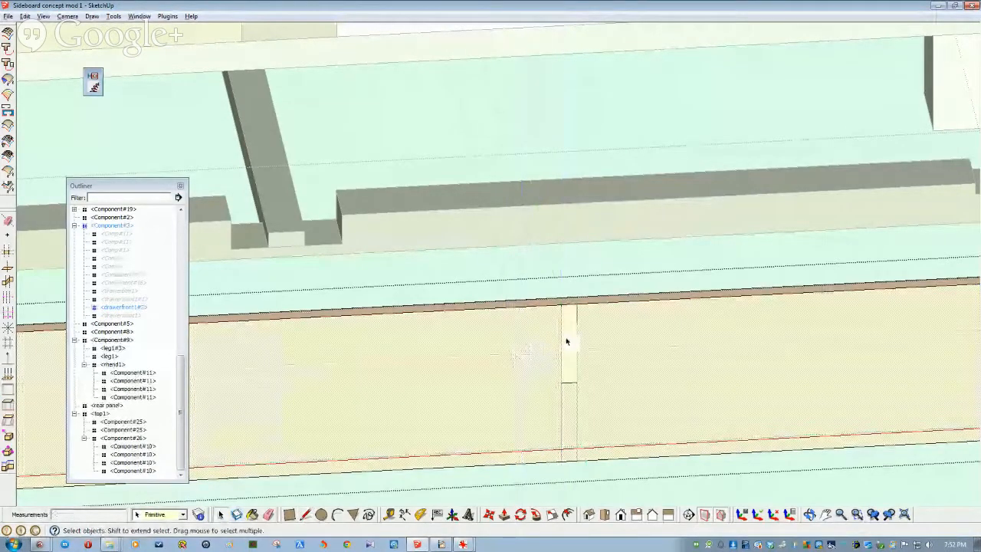
{"action": "left_click", "coordinate": [566, 341]}
{"action": "scroll", "coordinate": [566, 342], "scroll_direction": "down", "scroll_amount": 2}
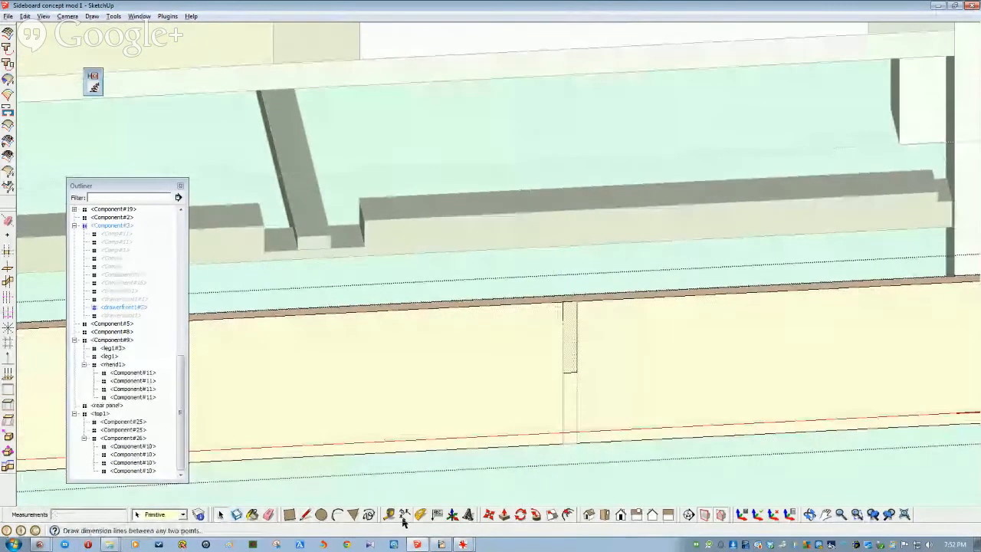
{"action": "left_click", "coordinate": [503, 515]}
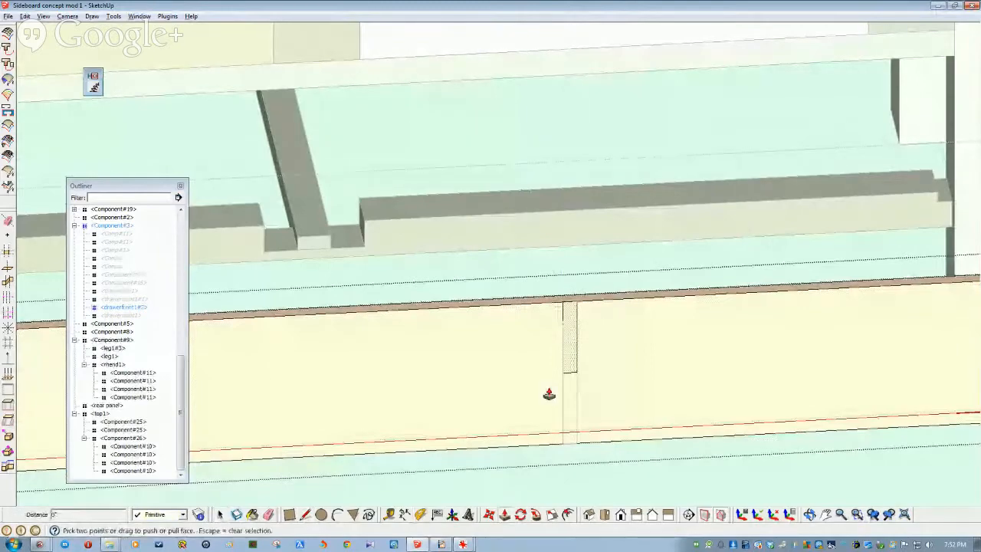
{"action": "left_click", "coordinate": [570, 333]}
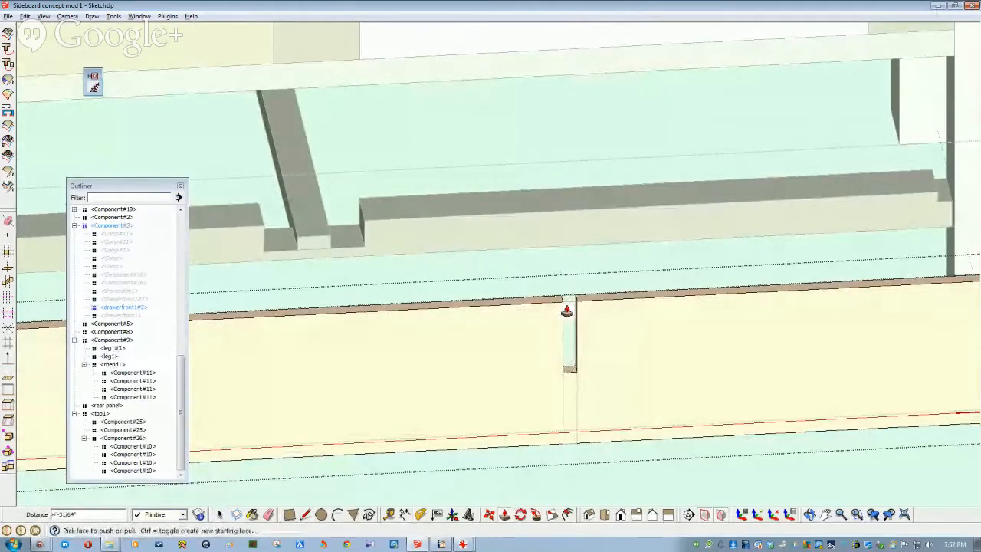
Push the first crossing's notch outline through the full thickness of the lengthwise divider to cut the slot.
{"action": "scroll", "coordinate": [567, 331], "scroll_direction": "down", "scroll_amount": 4}
{"action": "left_click_drag", "start_coordinate": [498, 380], "coordinate": [498, 369]}
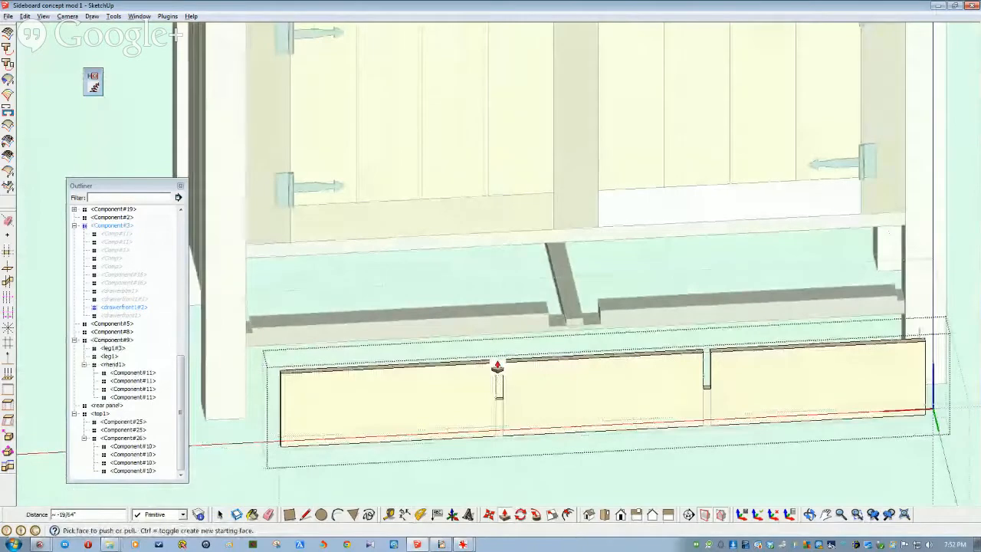
{"action": "scroll", "coordinate": [299, 326], "scroll_direction": "up", "scroll_amount": 3}
{"action": "scroll", "coordinate": [532, 389], "scroll_direction": "up", "scroll_amount": 3}
{"action": "left_click", "coordinate": [681, 427]}
{"action": "scroll", "coordinate": [681, 427], "scroll_direction": "down", "scroll_amount": 2}
{"action": "key", "text": "space"}
{"action": "middle_click_drag", "start_coordinate": [437, 443], "coordinate": [437, 420]}
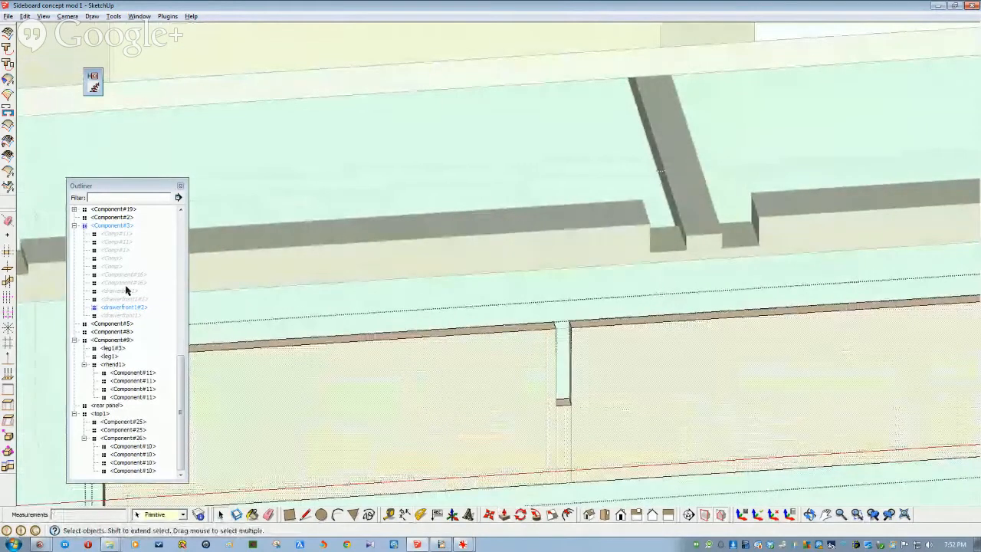
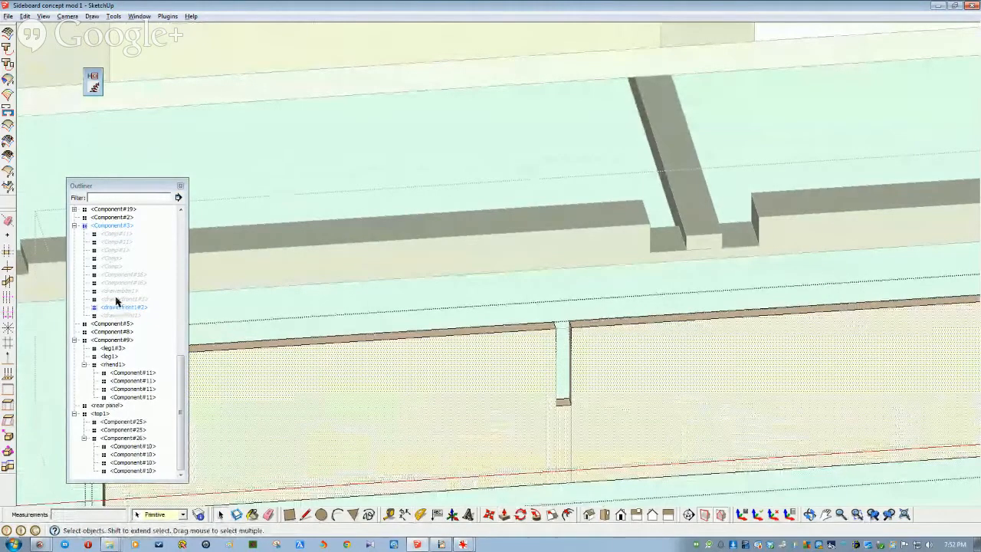
Unhide the two drawer pull components of the drawer assembly.
{"action": "left_click", "coordinate": [123, 275]}
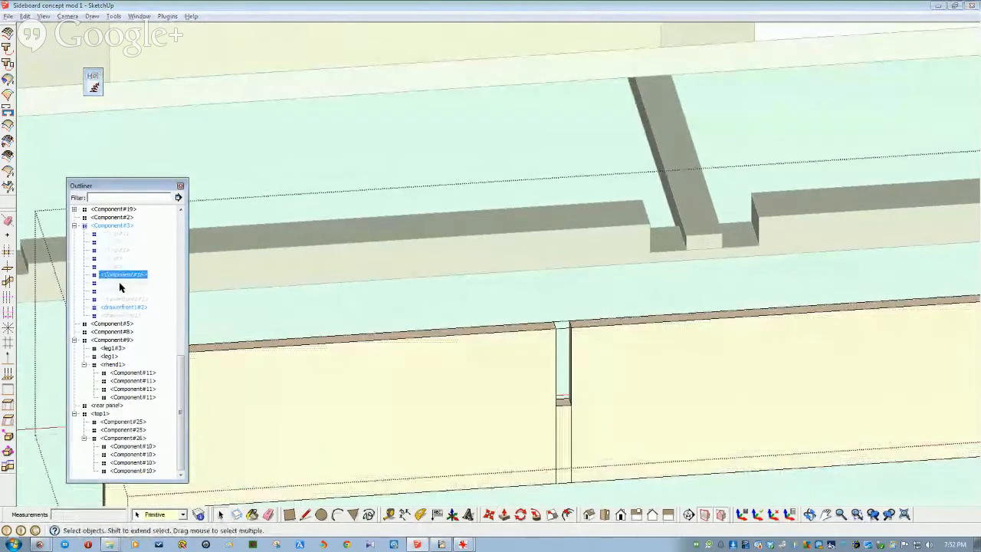
{"action": "left_click", "coordinate": [120, 283], "text": "shift"}
{"action": "right_click", "coordinate": [129, 281]}
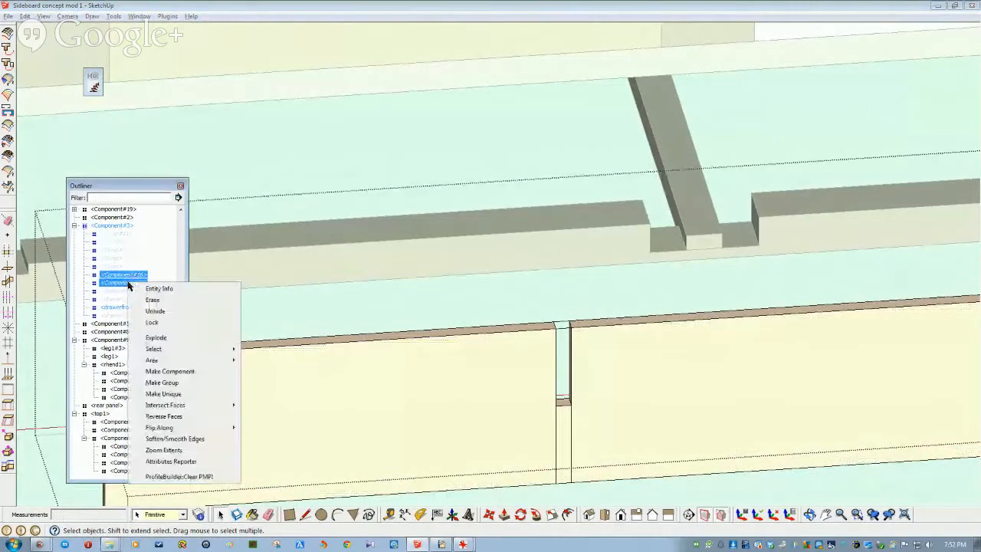
{"action": "left_click", "coordinate": [164, 314]}
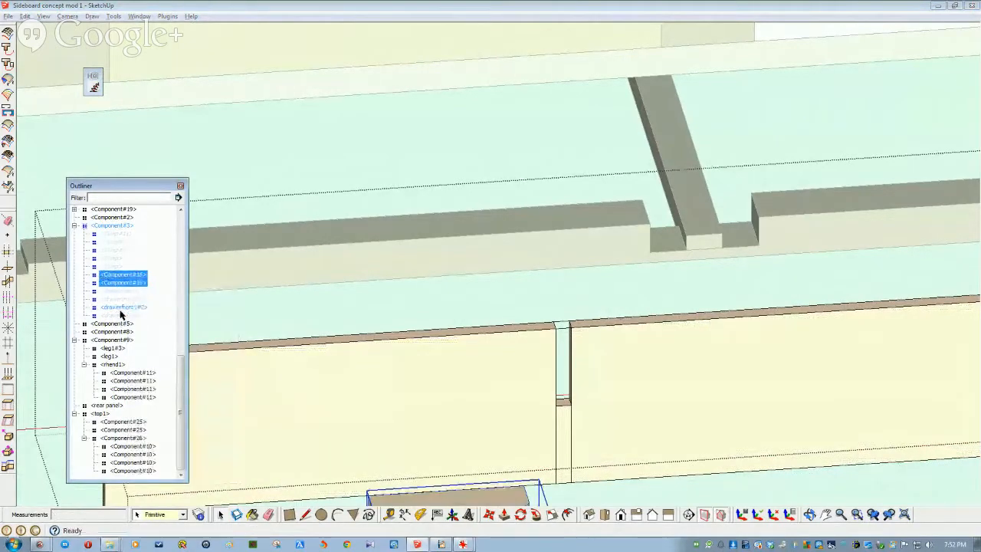
Unhide the two crosswise dividers in the drawer assembly.
{"action": "left_click", "coordinate": [117, 234]}
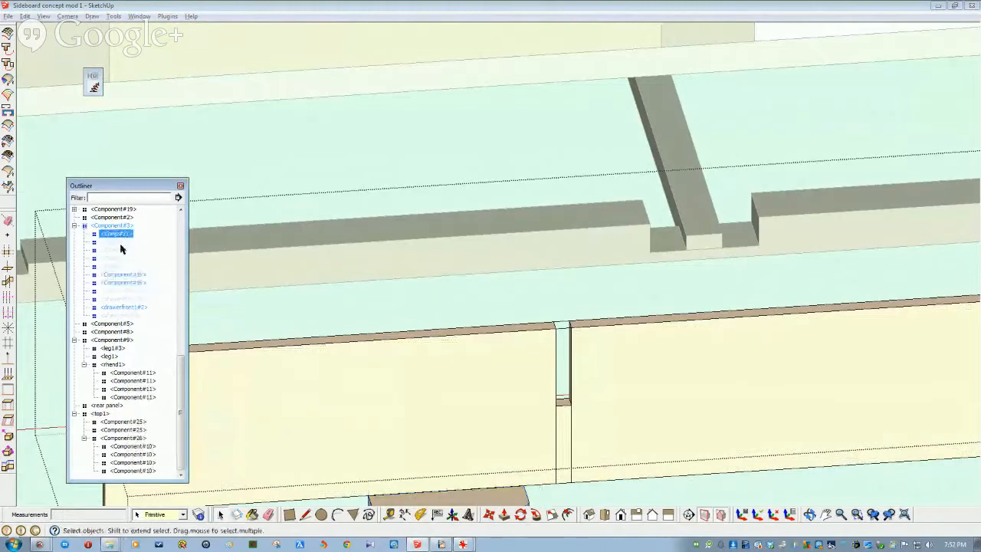
{"action": "right_click", "coordinate": [120, 244]}
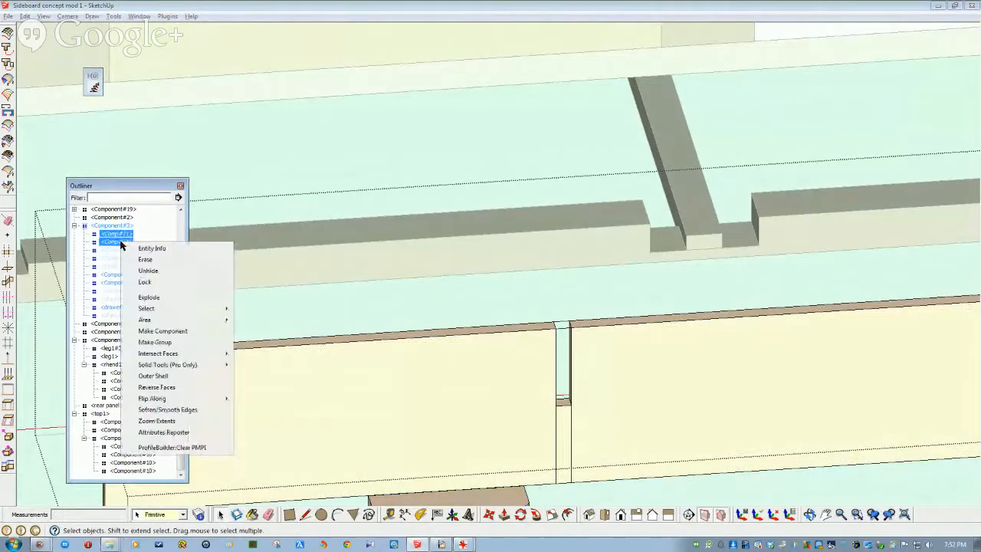
{"action": "left_click", "coordinate": [159, 275]}
{"action": "scroll", "coordinate": [521, 418], "scroll_direction": "up", "scroll_amount": 6}
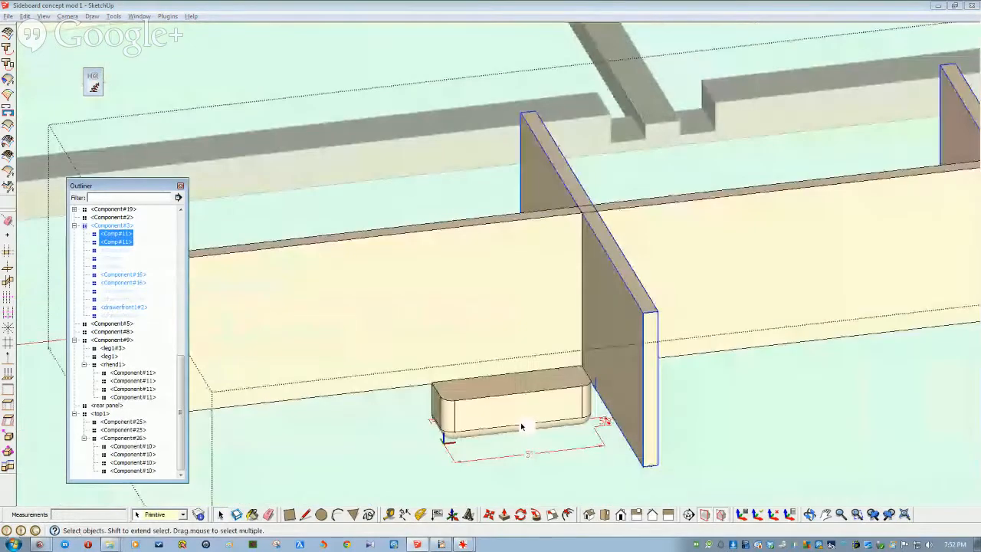
Hide both drawer pull components.
{"action": "left_click", "coordinate": [527, 387]}
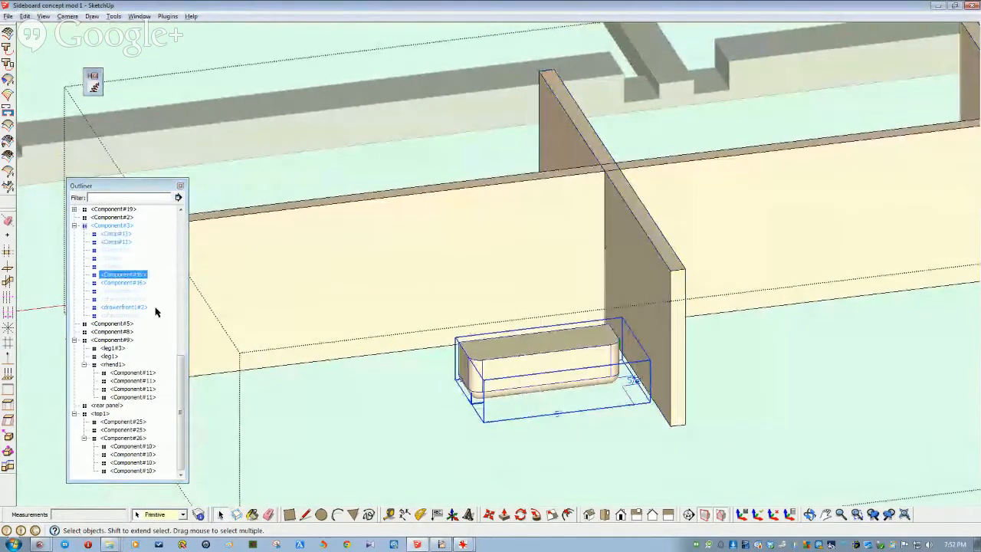
{"action": "left_click", "coordinate": [126, 282], "text": "shift"}
{"action": "right_click", "coordinate": [131, 283]}
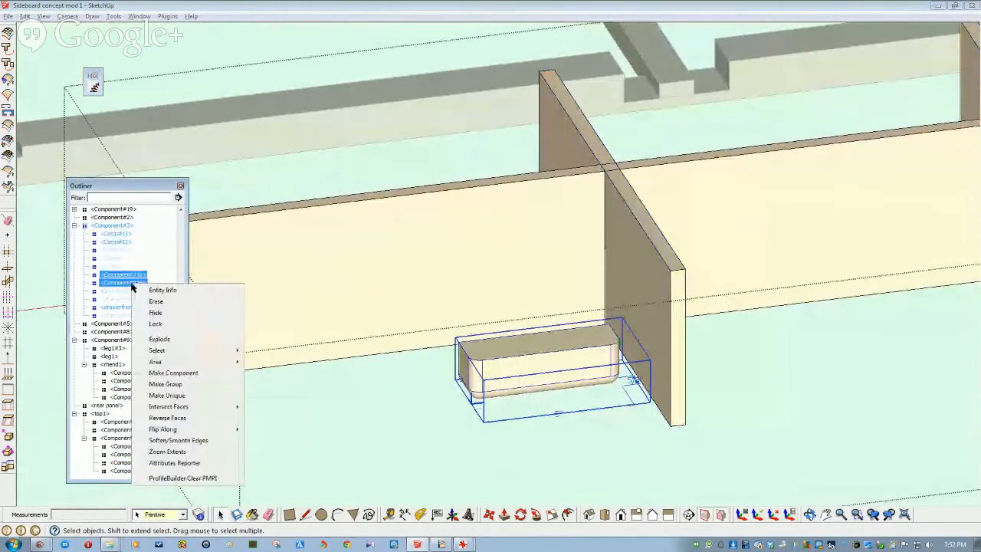
{"action": "left_click", "coordinate": [156, 313]}
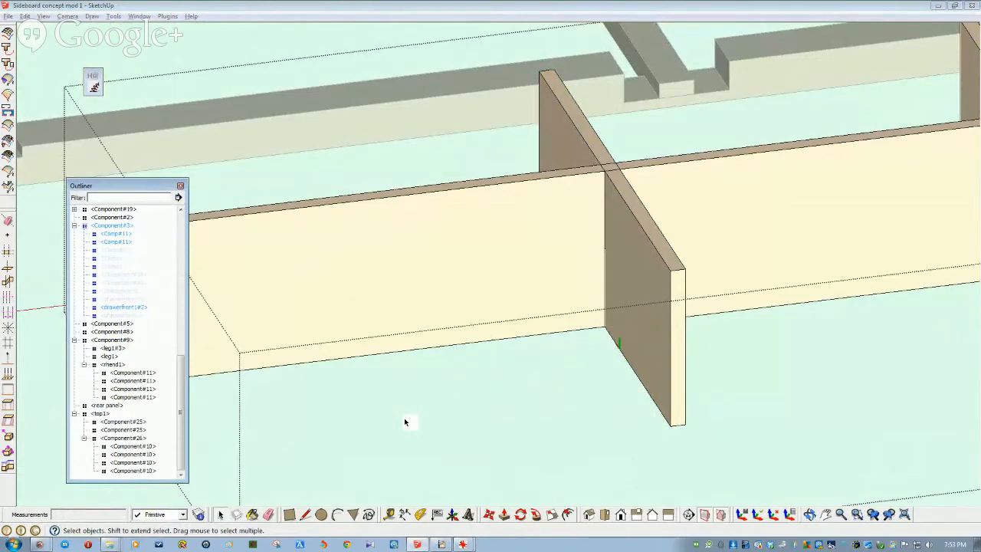
Hide the lengthwise divider and select one crosswise divider to inspect it alone.
{"action": "middle_click_drag", "start_coordinate": [404, 422], "coordinate": [495, 412]}
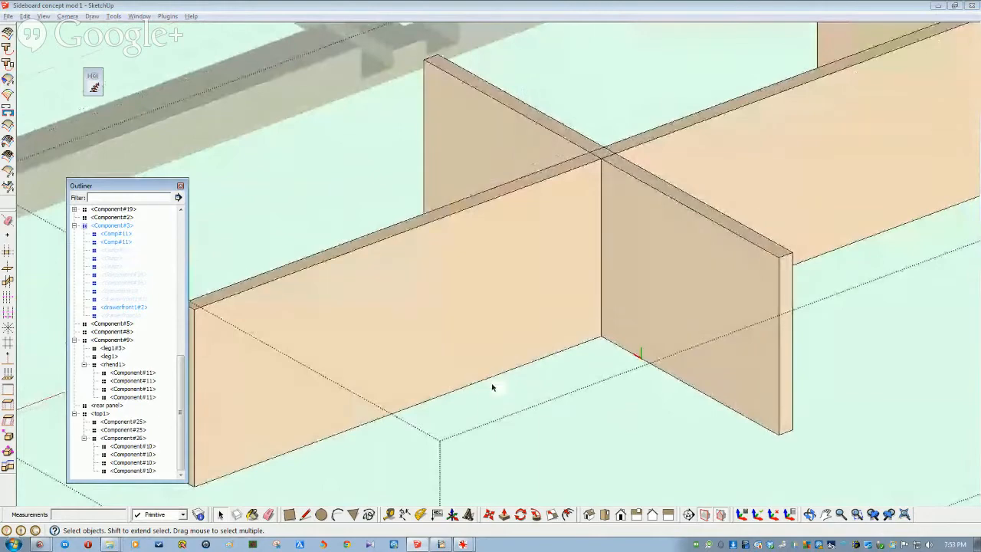
{"action": "middle_click_drag", "start_coordinate": [469, 385], "coordinate": [460, 358]}
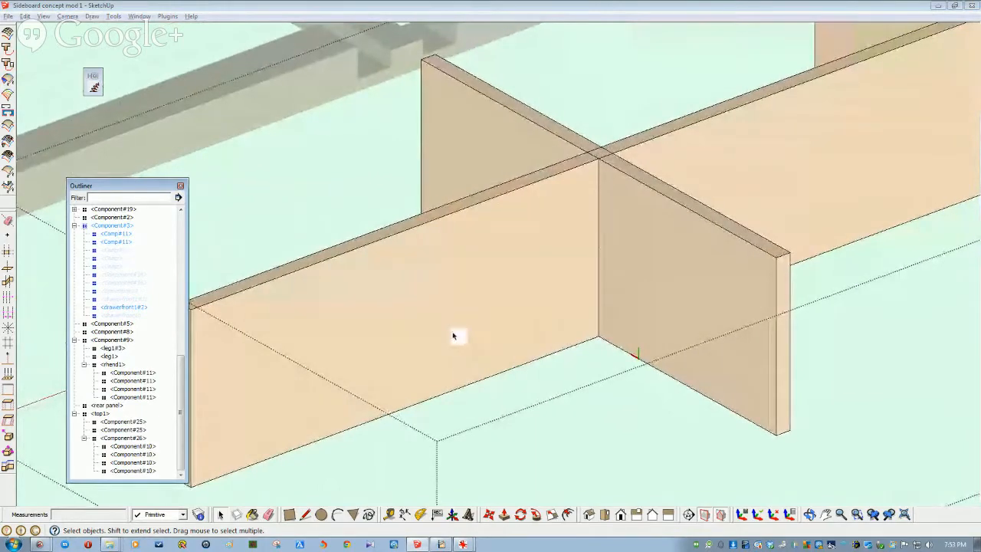
{"action": "left_click", "coordinate": [453, 325]}
{"action": "right_click", "coordinate": [453, 325]}
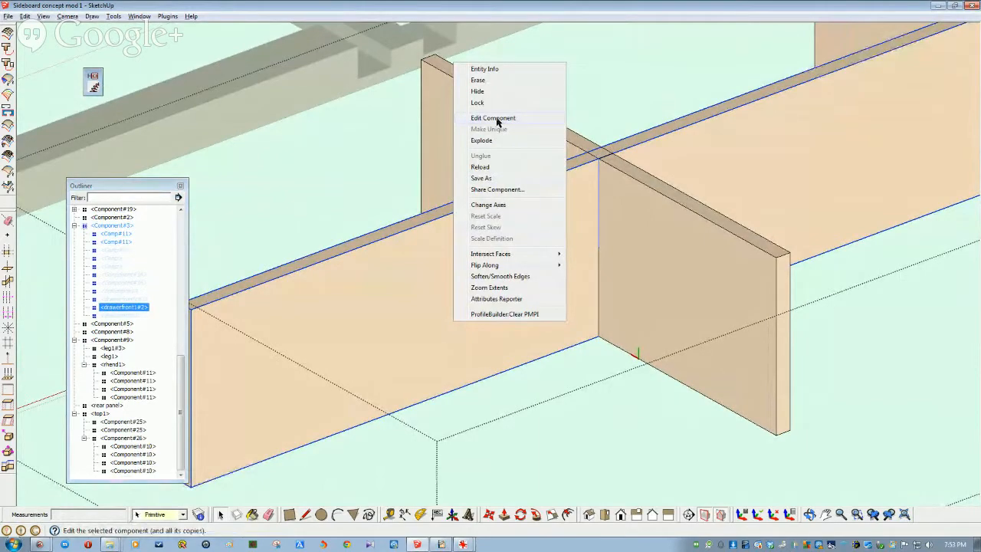
{"action": "left_click", "coordinate": [409, 163]}
{"action": "left_click", "coordinate": [526, 239]}
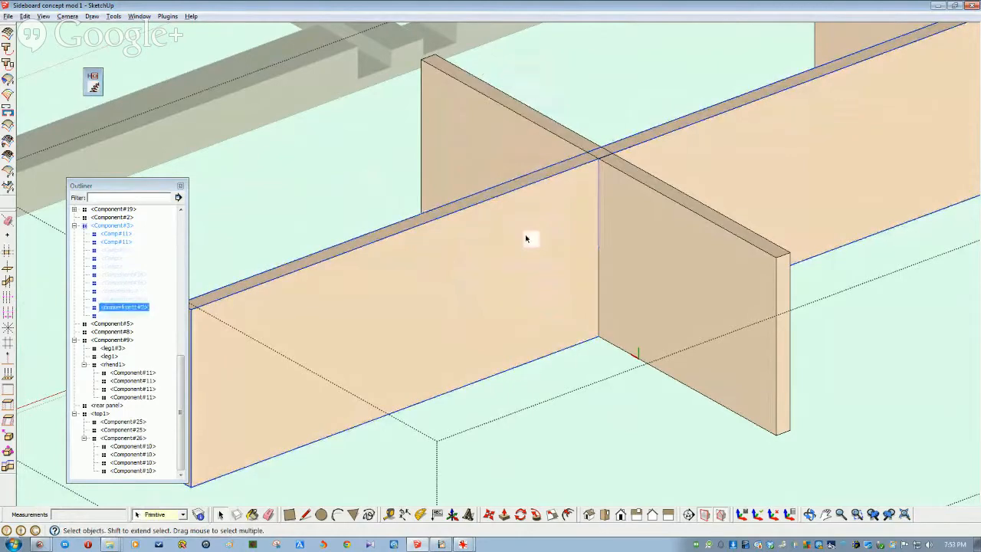
{"action": "right_click", "coordinate": [120, 309]}
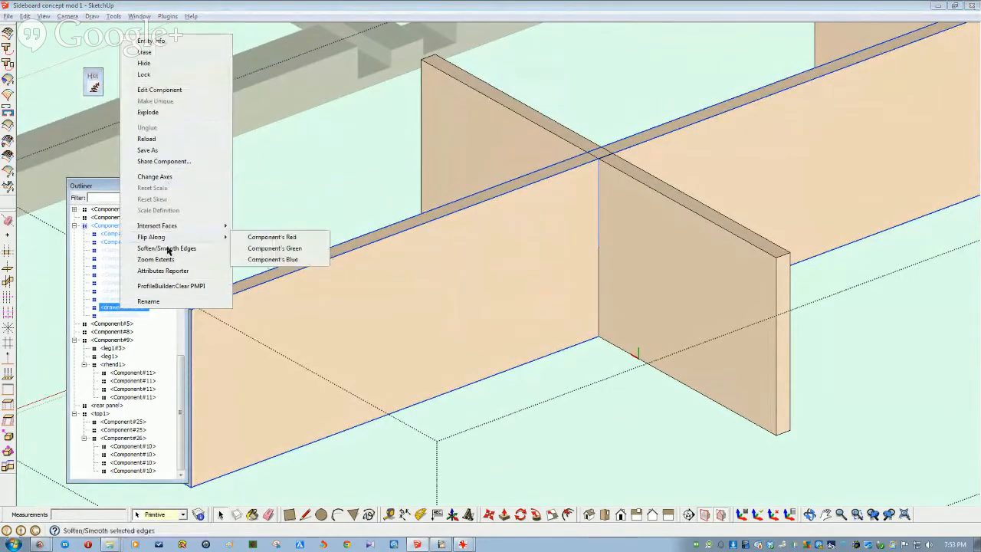
{"action": "left_click", "coordinate": [144, 63]}
{"action": "middle_click_drag", "start_coordinate": [591, 276], "coordinate": [385, 381]}
{"action": "left_click", "coordinate": [685, 274]}
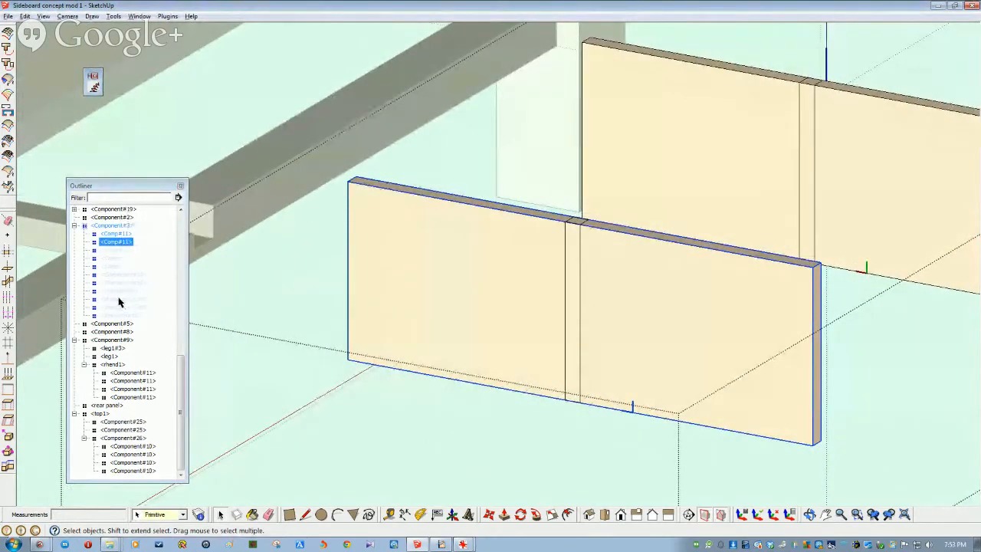
{"action": "scroll", "coordinate": [118, 303], "scroll_direction": "up", "scroll_amount": 2}
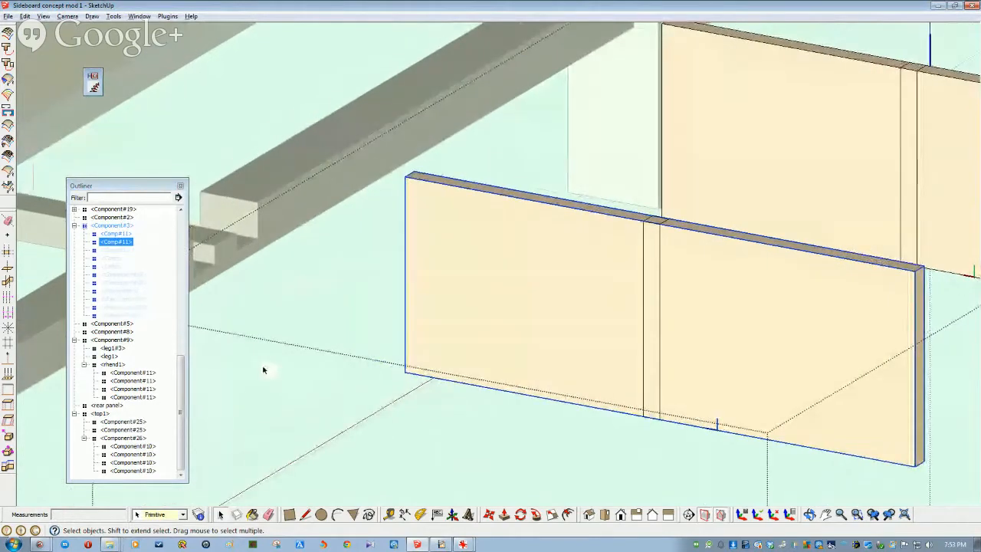
Undo hiding the lengthwise divider and try moving it vertically out of the crosswise dividers.
{"action": "key", "text": "ctrl+z"}
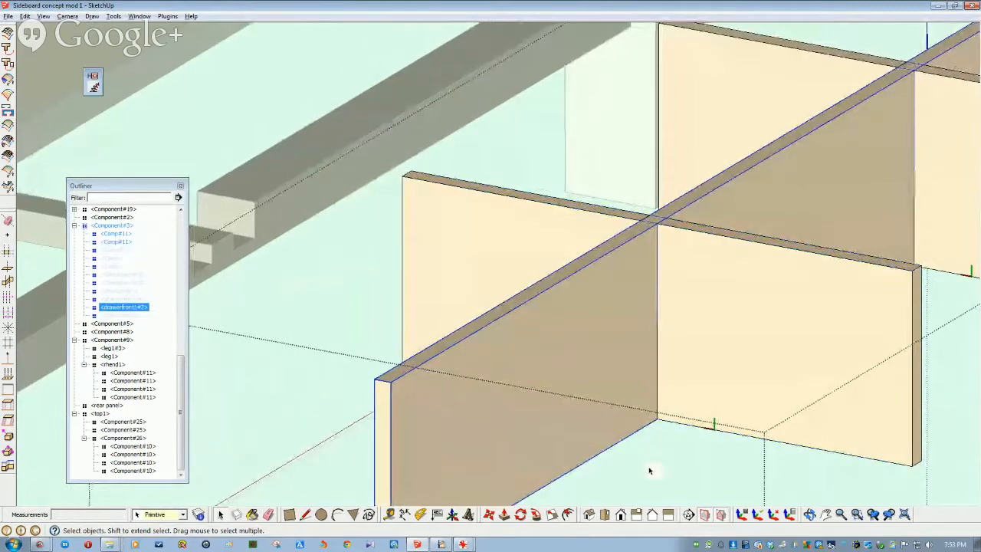
{"action": "middle_click_drag", "start_coordinate": [648, 462], "coordinate": [622, 461]}
{"action": "left_click", "coordinate": [489, 514]}
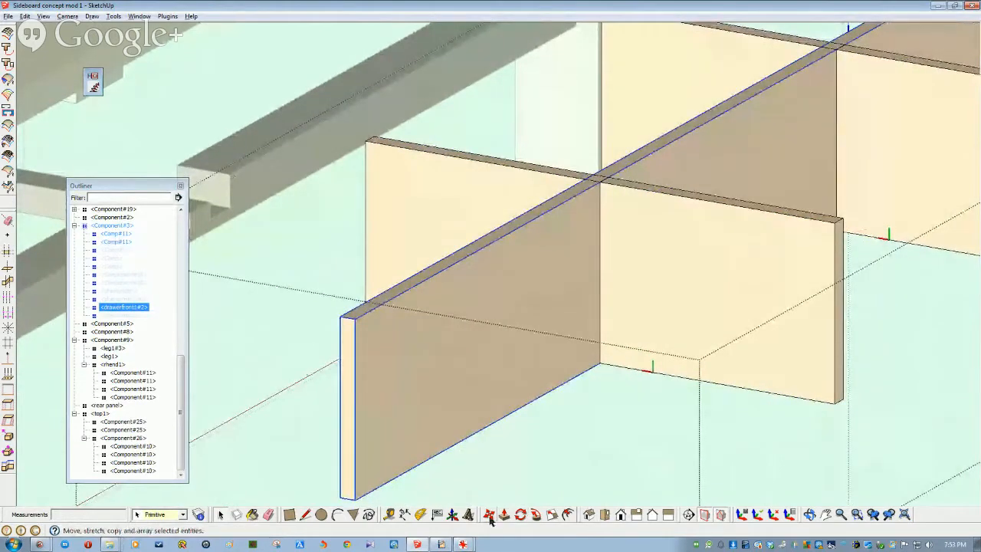
{"action": "left_click", "coordinate": [834, 403]}
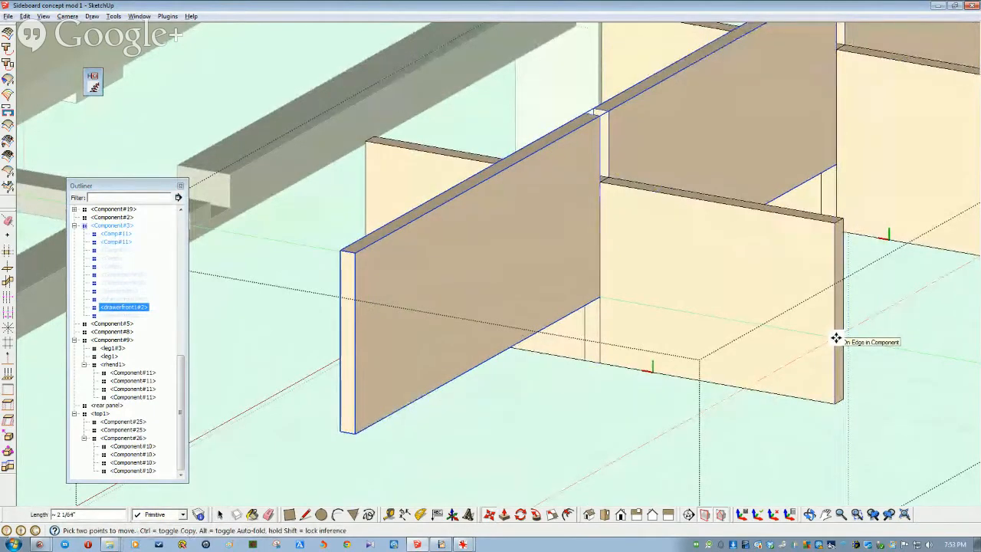
{"action": "left_click", "coordinate": [636, 346]}
{"action": "key", "text": "space"}
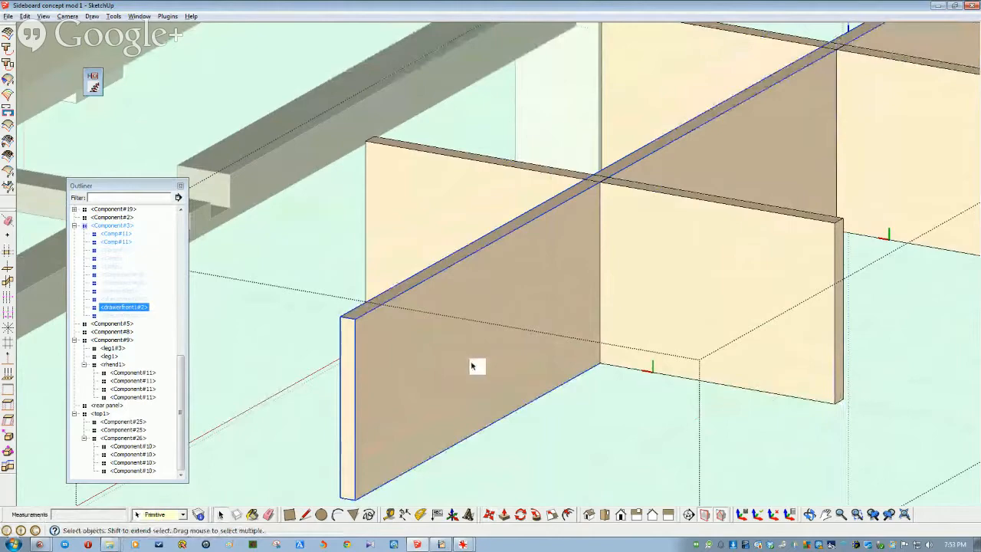
Hide the lengthwise divider and open a crosswise divider component for editing.
{"action": "right_click", "coordinate": [472, 366]}
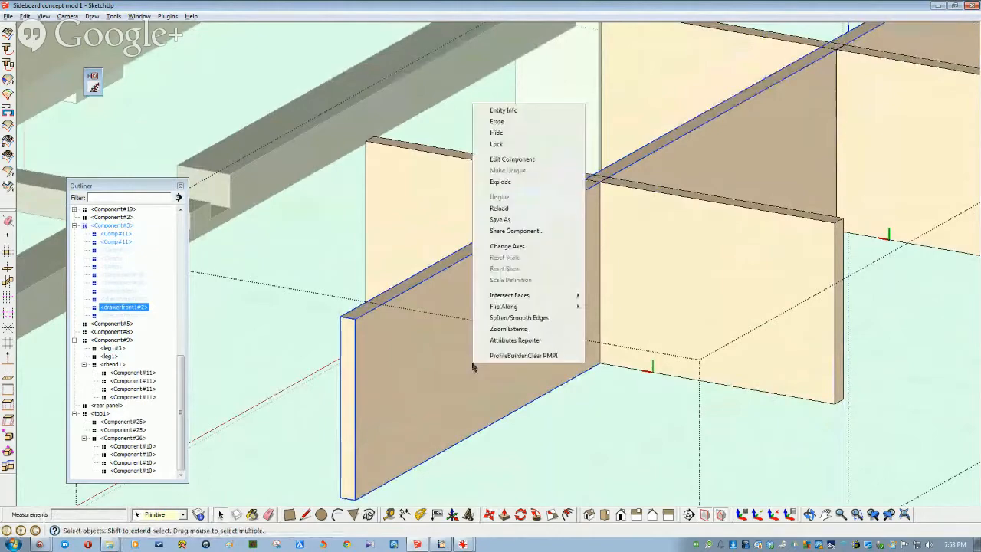
{"action": "left_click", "coordinate": [498, 133]}
{"action": "scroll", "coordinate": [587, 245], "scroll_direction": "up", "scroll_amount": 4}
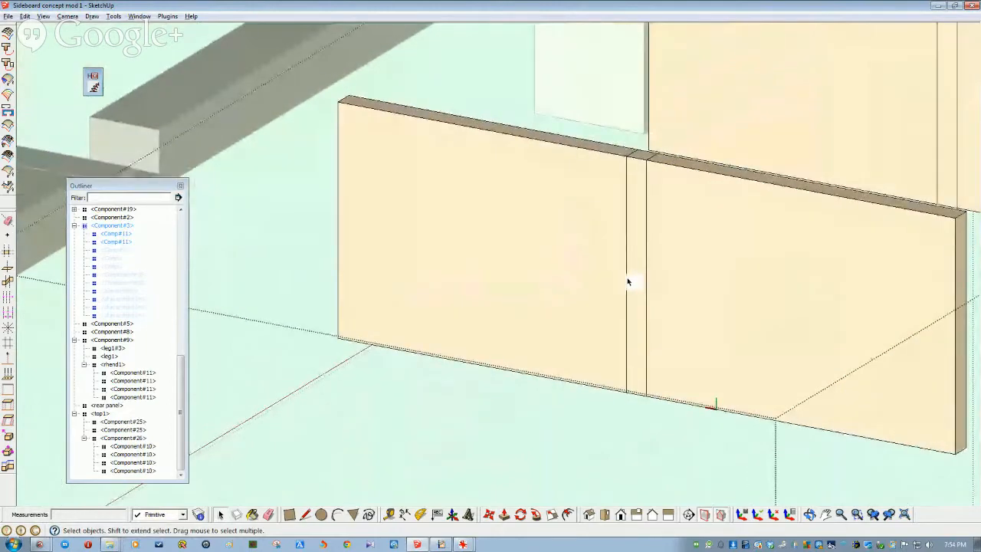
{"action": "double_click", "coordinate": [585, 268]}
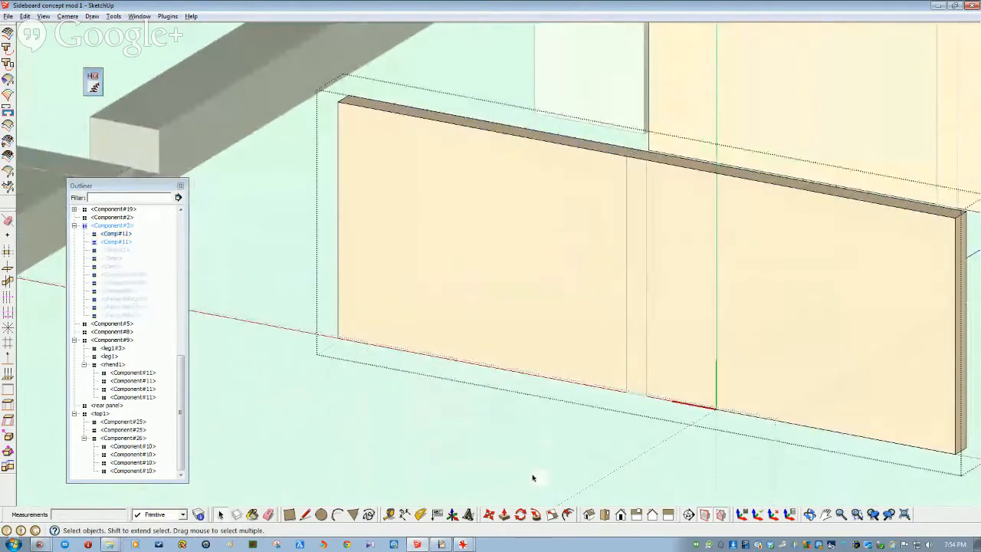
Outline a 2 3/4" deep half-lap notch on the crosswise divider from the crossing's midpoints down to the bottom edge.
{"action": "key", "text": "t"}
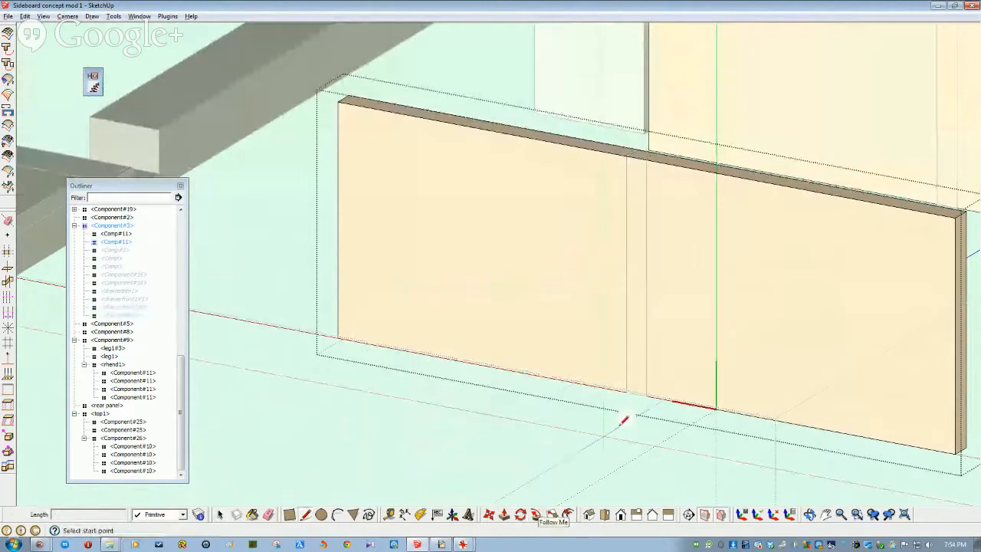
{"action": "left_click", "coordinate": [627, 274]}
{"action": "left_click", "coordinate": [649, 273]}
{"action": "left_click", "coordinate": [628, 274]}
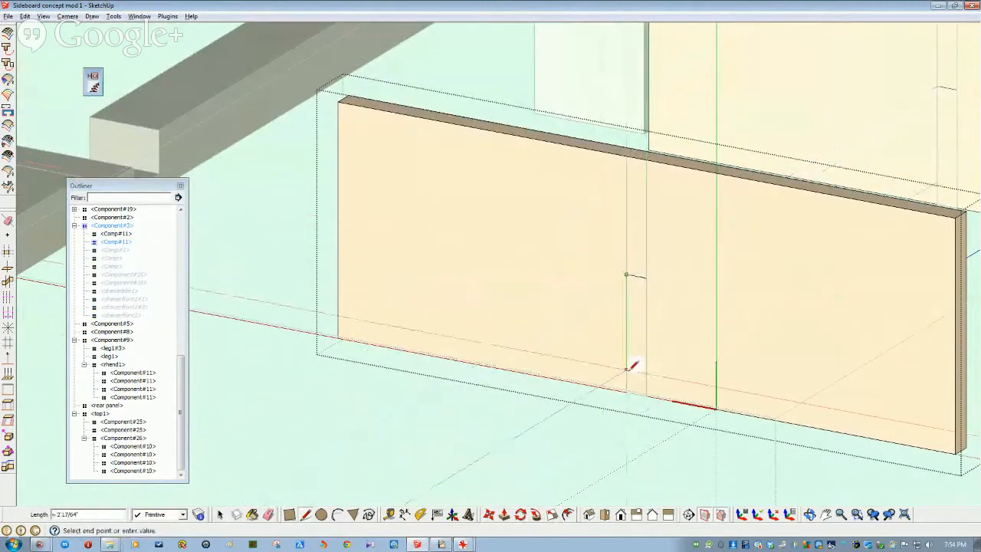
{"action": "left_click", "coordinate": [631, 387]}
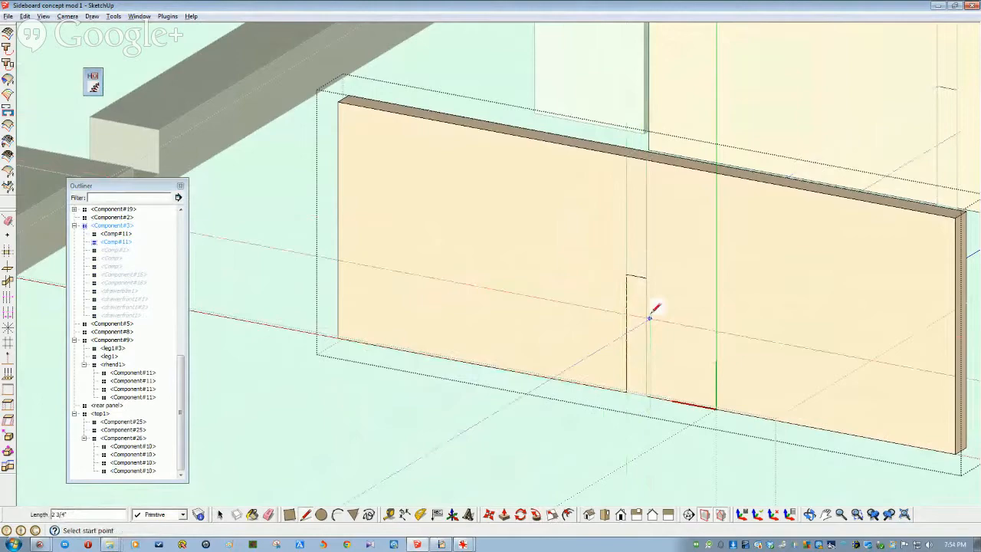
{"action": "left_click", "coordinate": [648, 276]}
{"action": "left_click", "coordinate": [646, 394]}
{"action": "key", "text": "space"}
Push the notch outline through the full thickness of the crosswise divider and finish editing the component.
{"action": "left_click", "coordinate": [639, 363]}
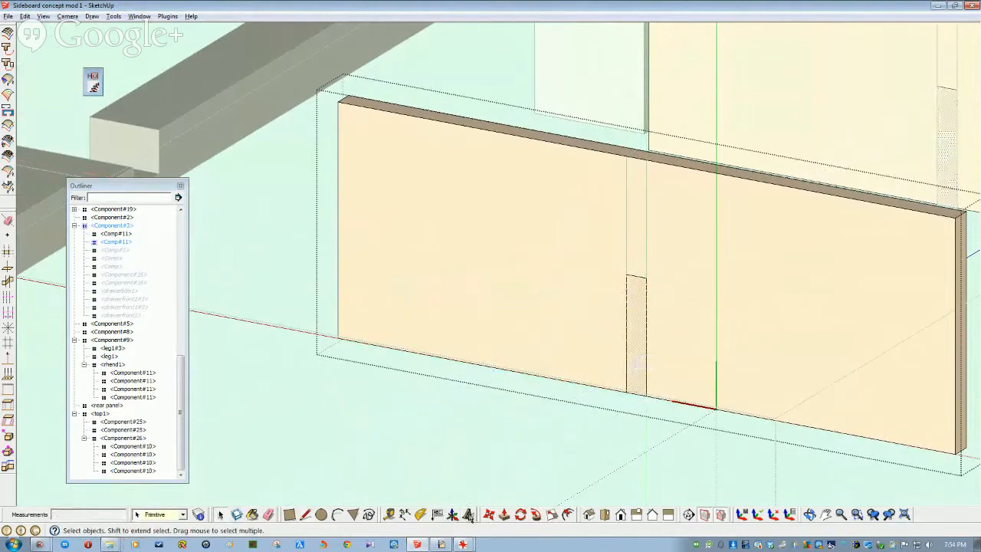
{"action": "left_click", "coordinate": [504, 515]}
{"action": "left_click", "coordinate": [628, 363]}
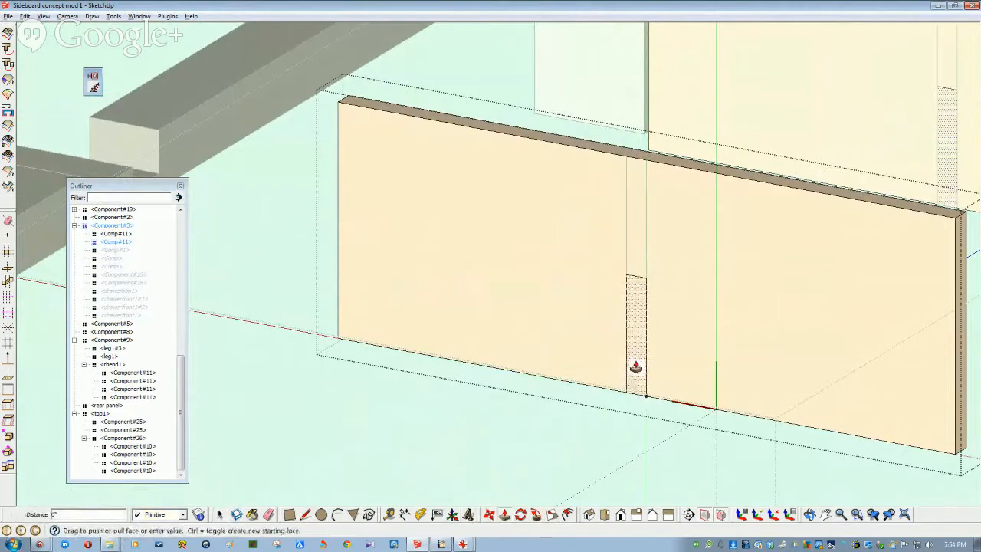
{"action": "middle_click_drag", "start_coordinate": [648, 318], "coordinate": [656, 356]}
{"action": "left_click", "coordinate": [655, 339]}
{"action": "key", "text": "space"}
{"action": "left_click", "coordinate": [687, 434]}
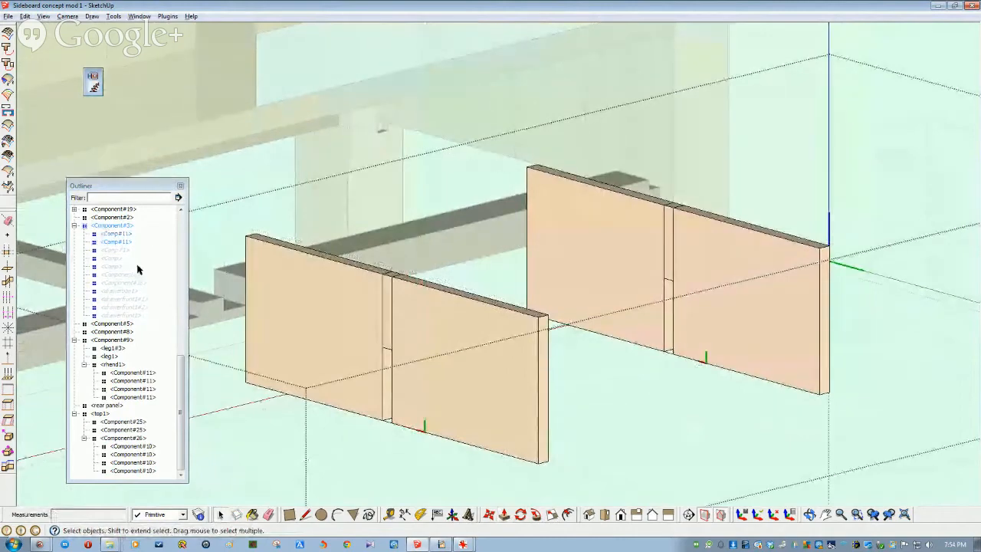
Unhide all hidden parts of the drawer assembly.
{"action": "left_click", "coordinate": [27, 16]}
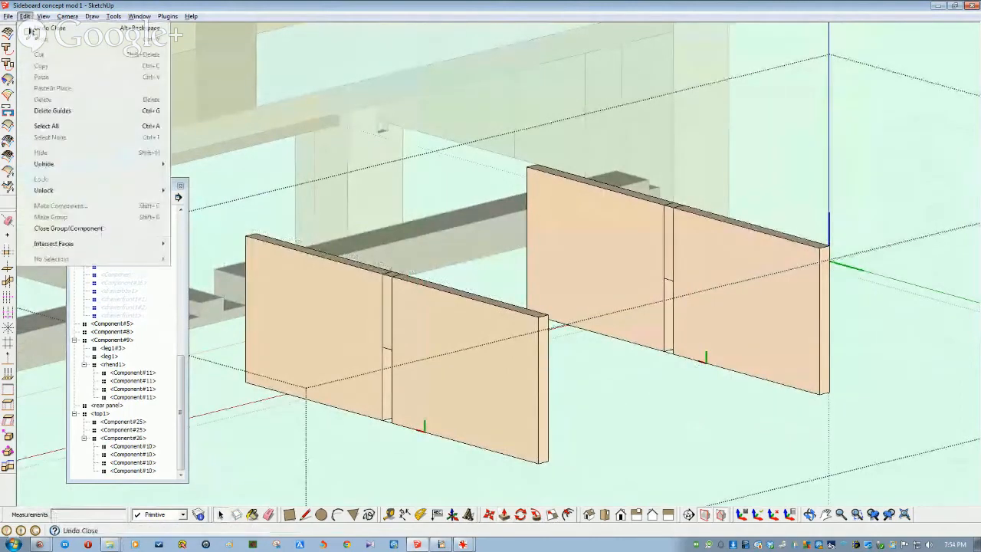
{"action": "mouse_move", "coordinate": [55, 164]}
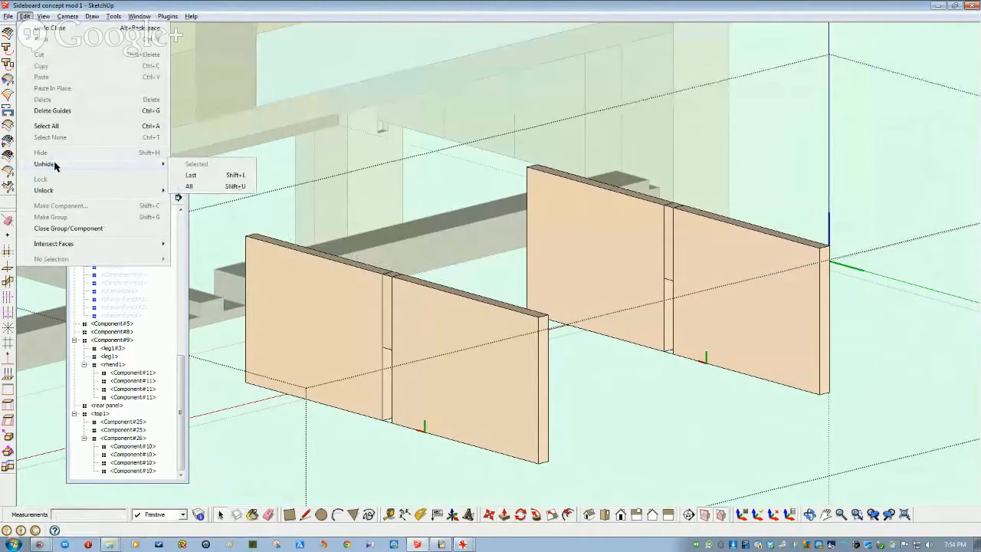
{"action": "left_click", "coordinate": [195, 189]}
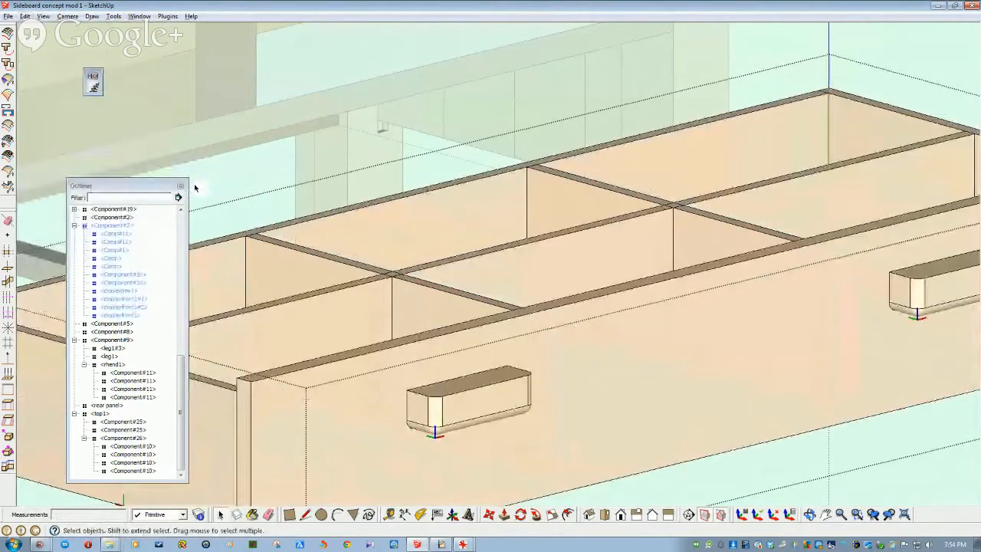
Finish editing the drawer, try hiding all top-level components of the sideboard at once, and undo the hiding.
{"action": "scroll", "coordinate": [115, 164], "scroll_direction": "down", "scroll_amount": 5}
{"action": "left_click", "coordinate": [157, 129]}
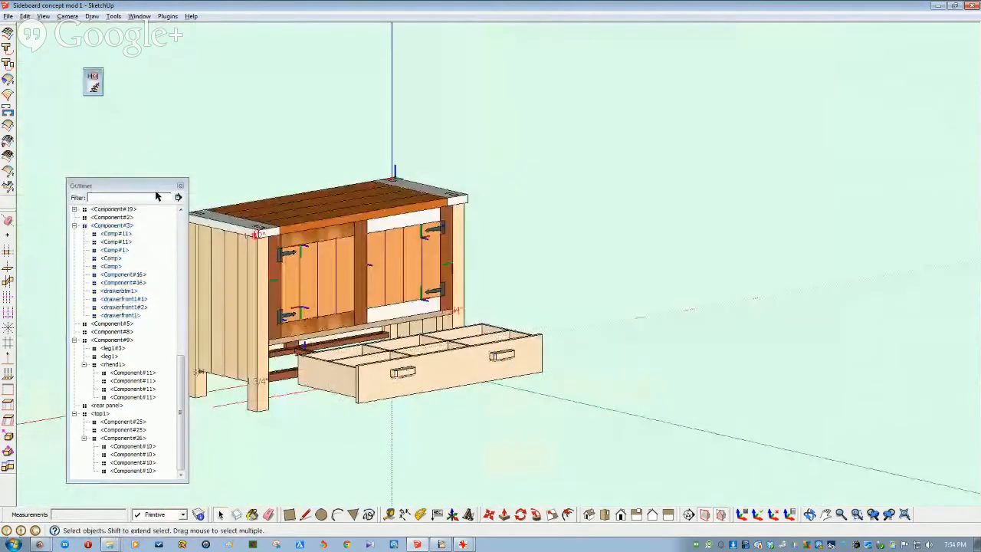
{"action": "left_click_drag", "start_coordinate": [184, 374], "coordinate": [183, 211]}
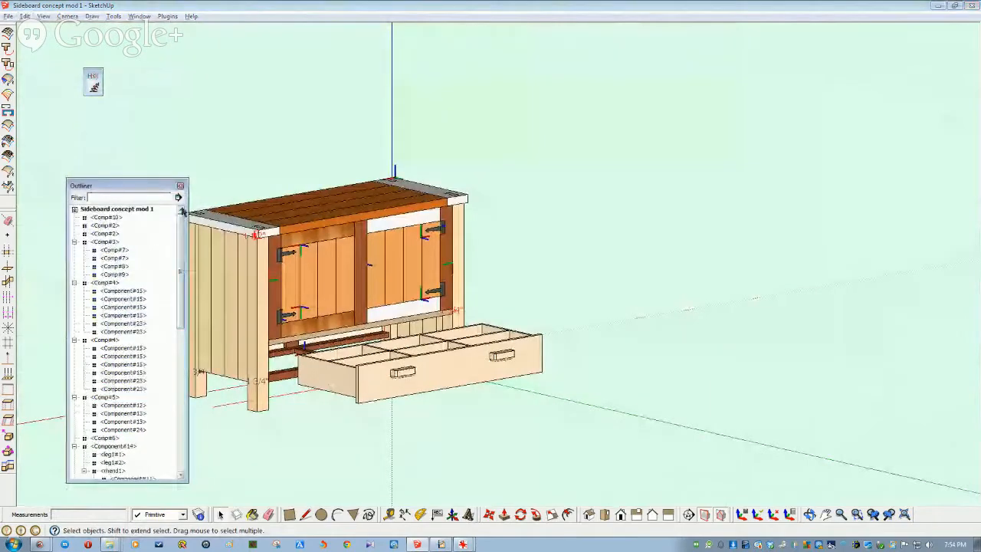
{"action": "left_click", "coordinate": [114, 217]}
{"action": "left_click_drag", "start_coordinate": [183, 243], "coordinate": [163, 396]}
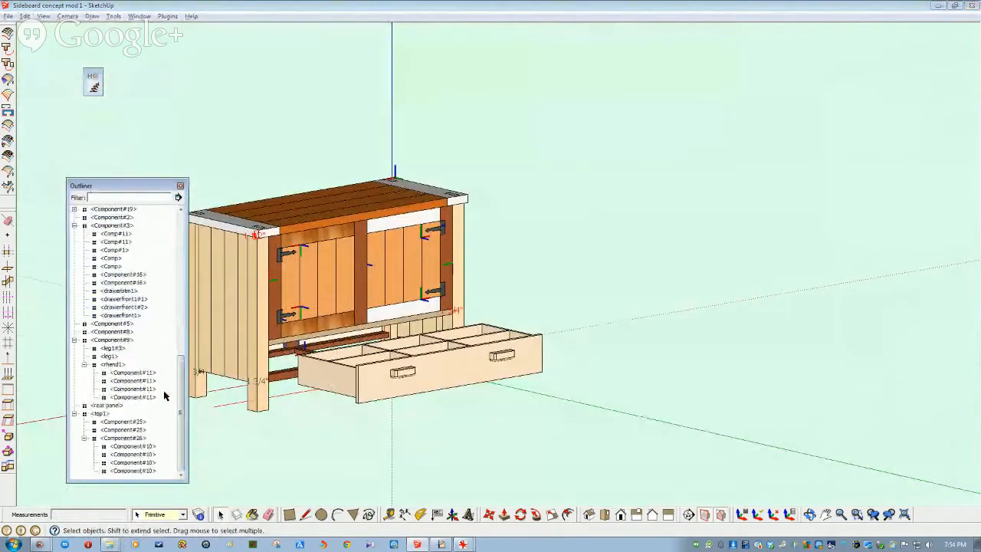
{"action": "left_click", "coordinate": [102, 414], "text": "shift"}
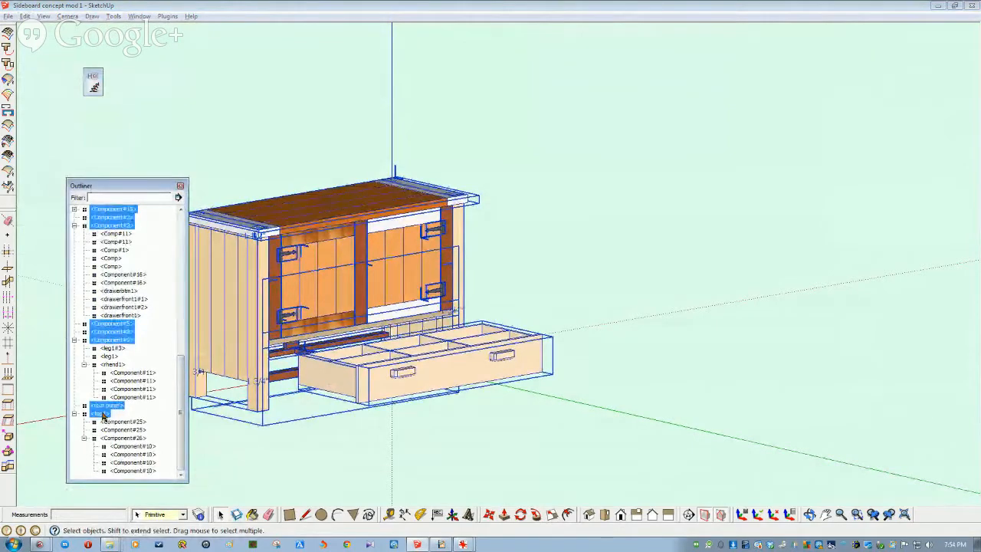
{"action": "right_click", "coordinate": [101, 415]}
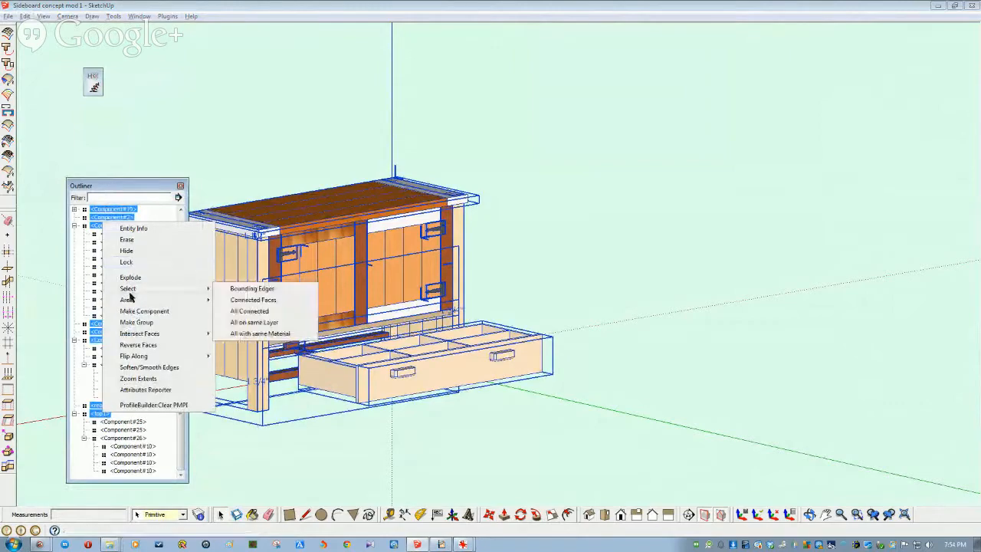
{"action": "left_click", "coordinate": [127, 250]}
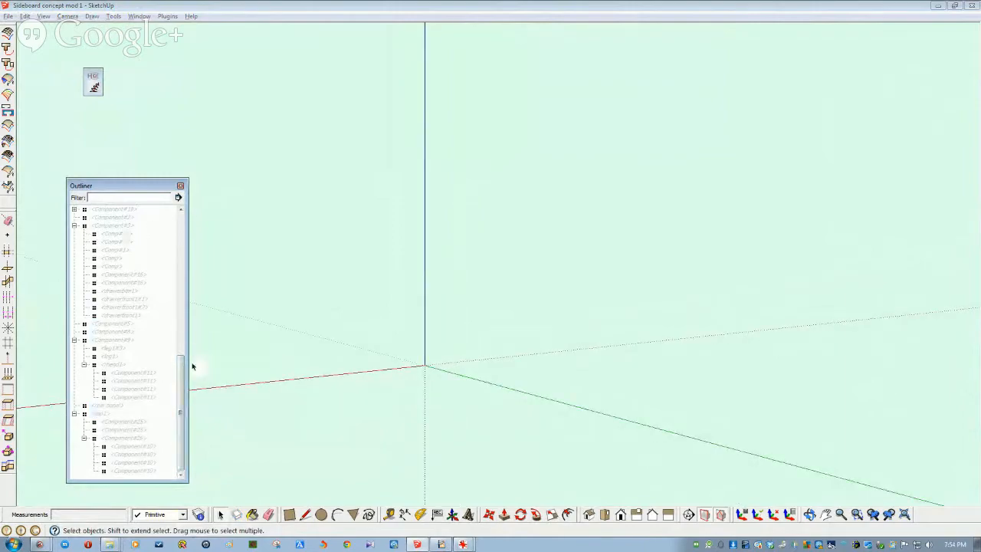
{"action": "key", "text": "ctrl+z"}
Hide all the nested parts of the drawer assembly by selecting them together in the Outliner.
{"action": "left_click", "coordinate": [401, 372]}
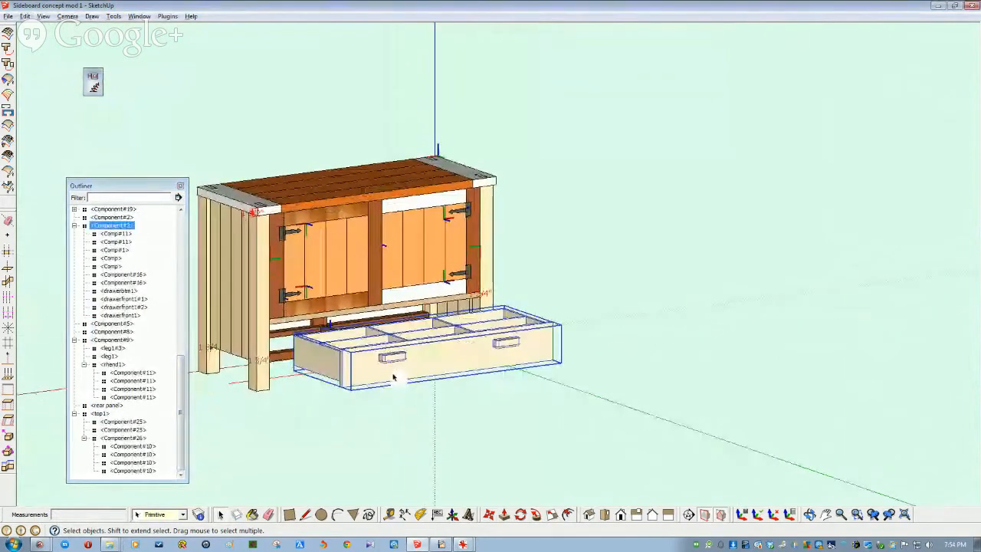
{"action": "scroll", "coordinate": [417, 371], "scroll_direction": "up", "scroll_amount": 5}
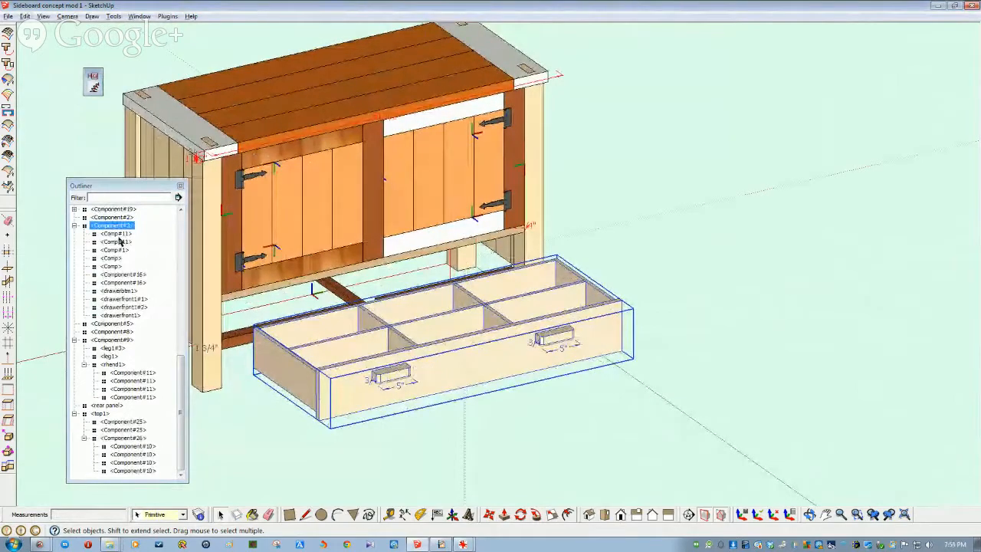
{"action": "left_click", "coordinate": [115, 233]}
{"action": "left_click", "coordinate": [119, 316], "text": "shift"}
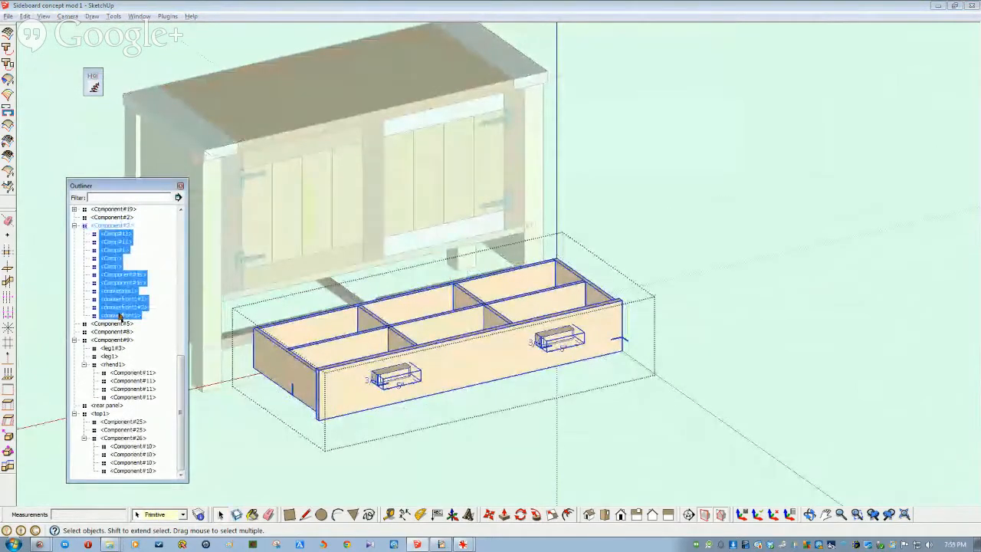
{"action": "right_click", "coordinate": [130, 315]}
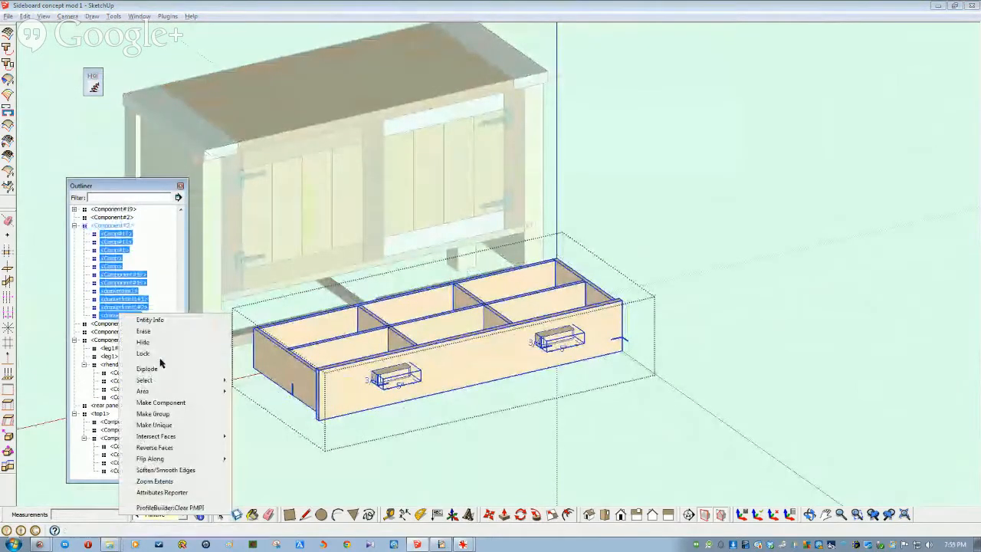
{"action": "left_click", "coordinate": [143, 342]}
{"action": "middle_click_drag", "start_coordinate": [411, 383], "coordinate": [555, 399]}
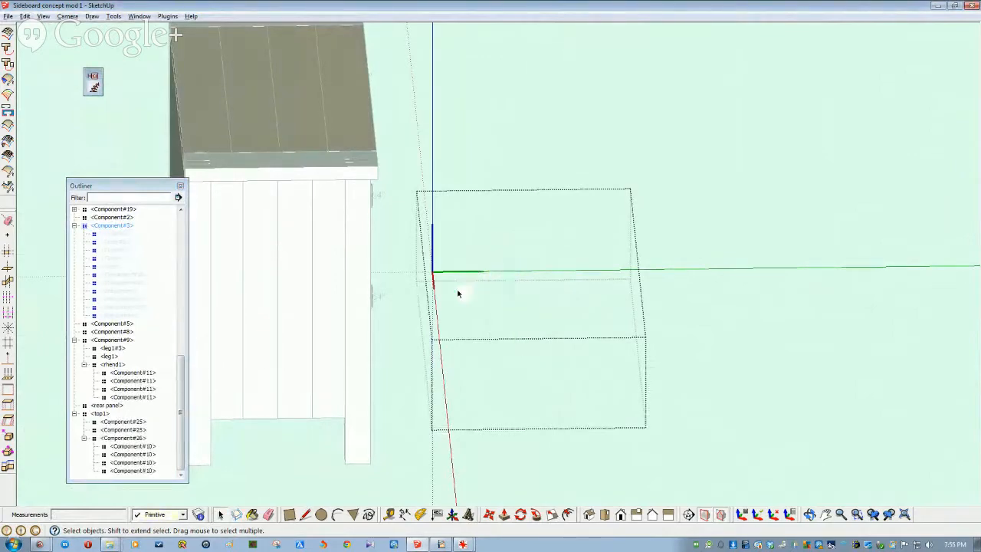
Unhide all the nested parts of the drawer assembly together and finish editing the drawer component.
{"action": "left_click", "coordinate": [111, 234]}
{"action": "left_click", "coordinate": [109, 315], "text": "shift"}
{"action": "right_click", "coordinate": [121, 316]}
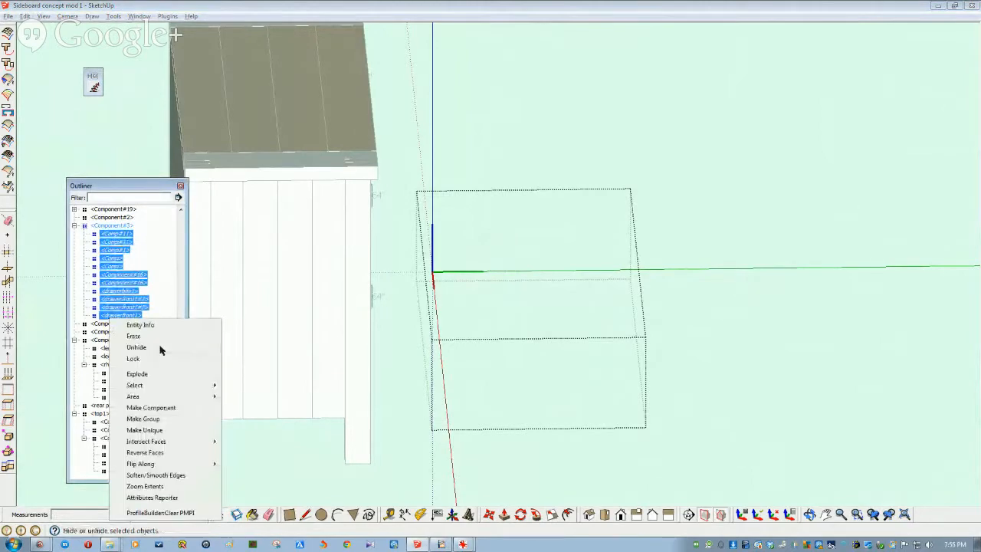
{"action": "left_click", "coordinate": [152, 351]}
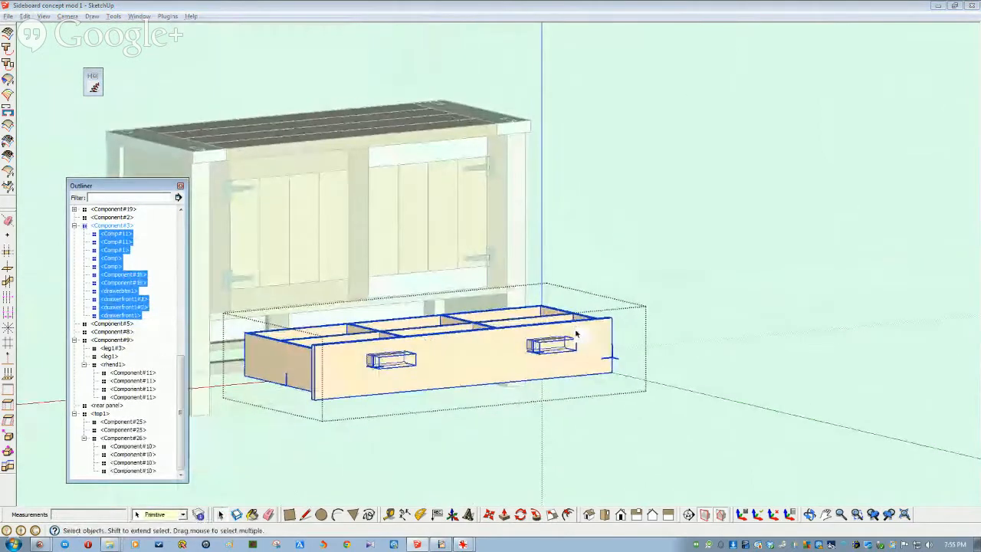
{"action": "left_click", "coordinate": [677, 306]}
Move the drawer assembly about 20" back into the cabinet, using the corners of the side's front and rear legs as reference points.
{"action": "middle_click_drag", "start_coordinate": [536, 342], "coordinate": [526, 346]}
{"action": "middle_click_drag", "start_coordinate": [416, 331], "coordinate": [542, 351]}
{"action": "left_click", "coordinate": [541, 351]}
{"action": "middle_click_drag", "start_coordinate": [337, 434], "coordinate": [386, 497]}
{"action": "left_click", "coordinate": [490, 516]}
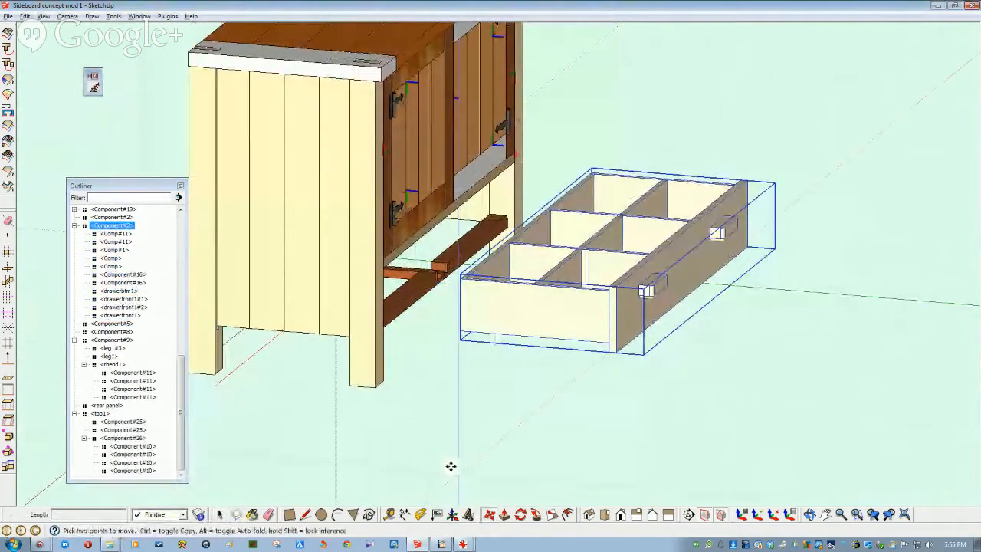
{"action": "left_click", "coordinate": [374, 388]}
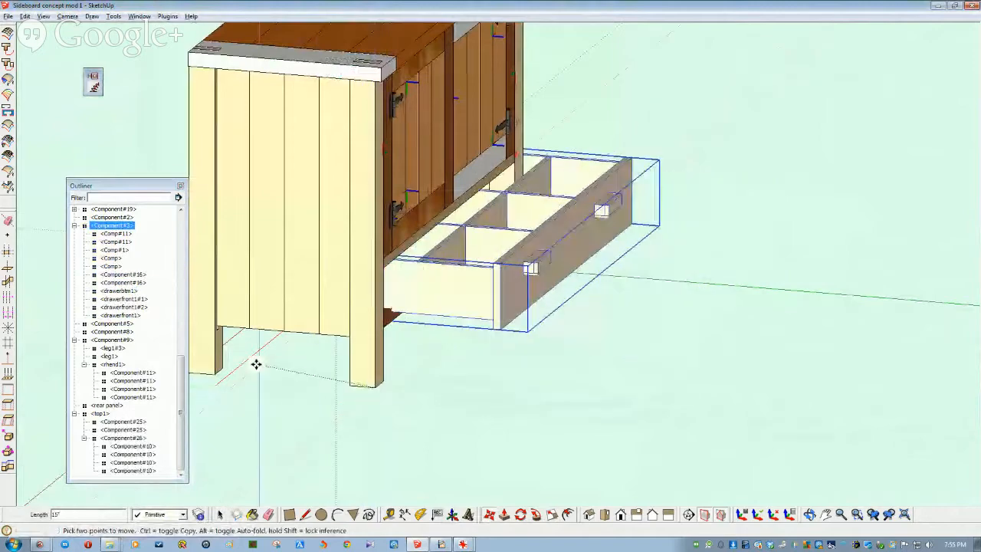
{"action": "scroll", "coordinate": [218, 373], "scroll_direction": "down", "scroll_amount": 2}
{"action": "left_click", "coordinate": [231, 371]}
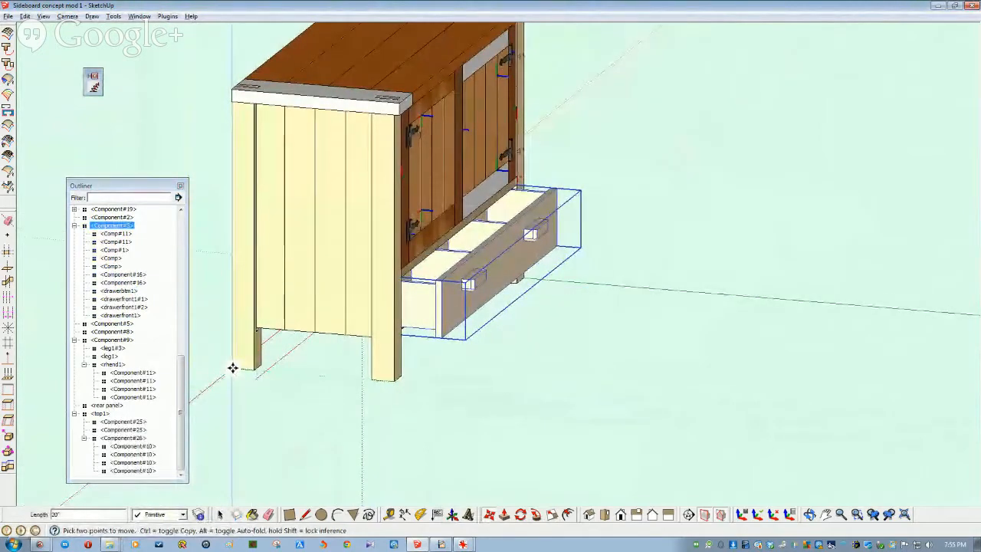
{"action": "middle_click_drag", "start_coordinate": [398, 437], "coordinate": [727, 388]}
{"action": "key", "text": "space"}
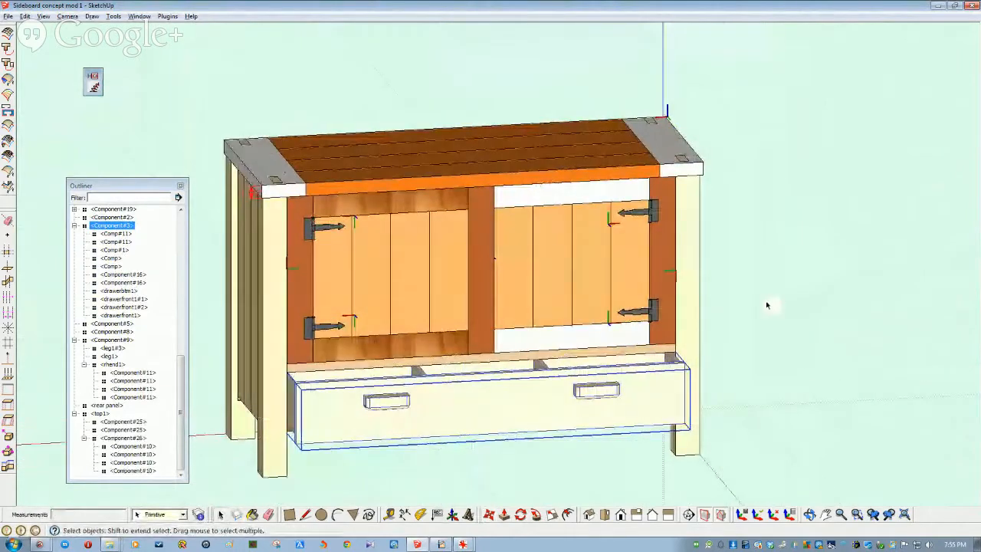
{"action": "left_click", "coordinate": [766, 305]}
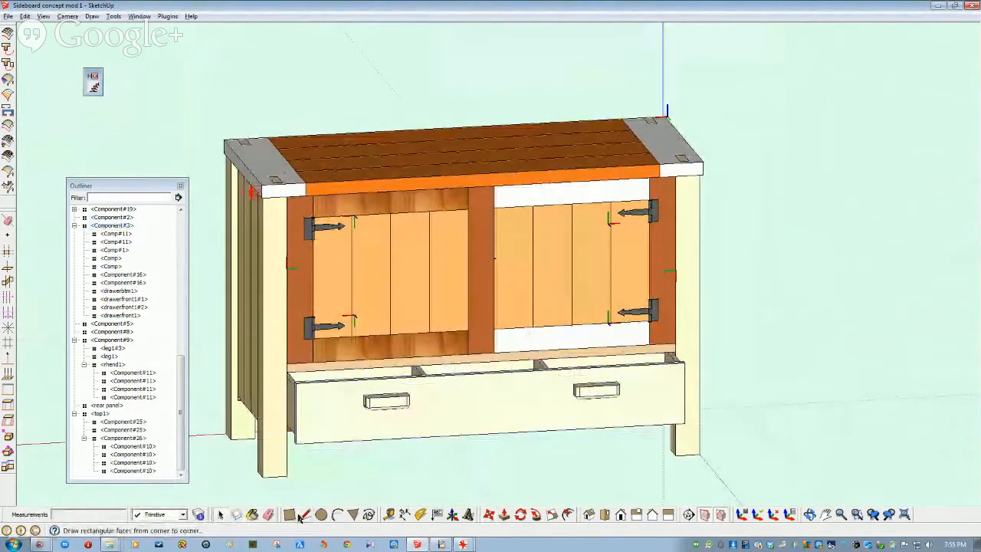
Paint both breadboard ends of the sideboard top with the 0041_Chocolate colour.
{"action": "key", "text": "b"}
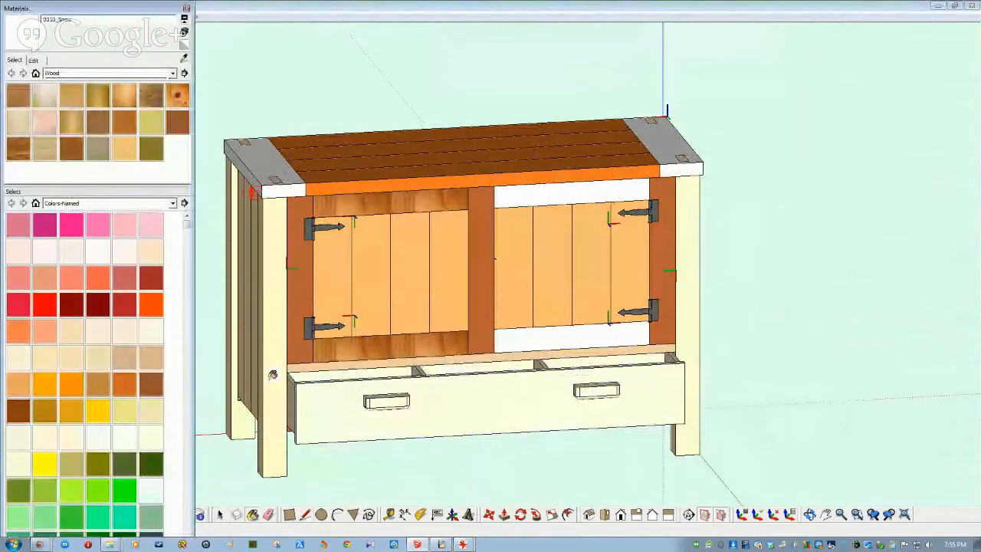
{"action": "middle_click_drag", "start_coordinate": [304, 407], "coordinate": [472, 314]}
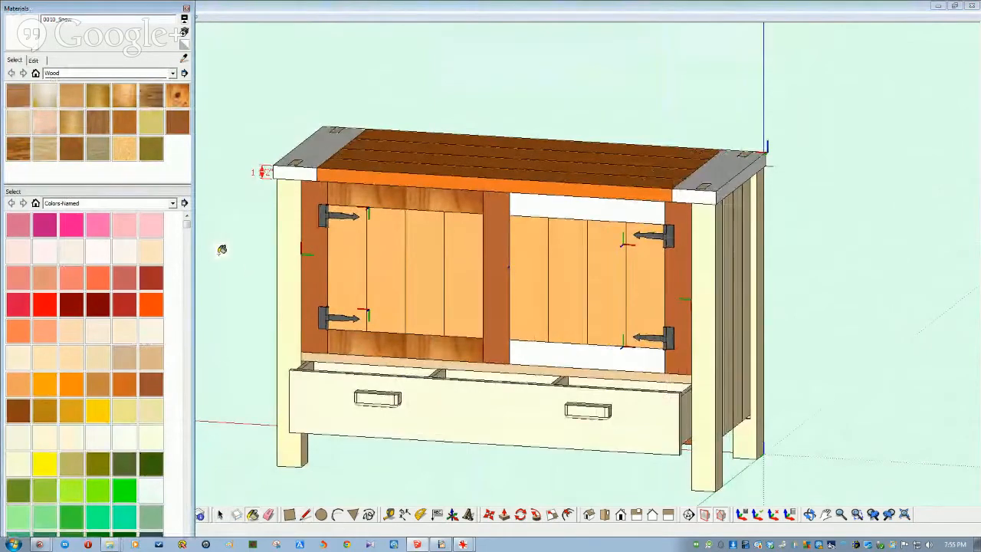
{"action": "key", "text": "space"}
{"action": "double_click", "coordinate": [309, 149]}
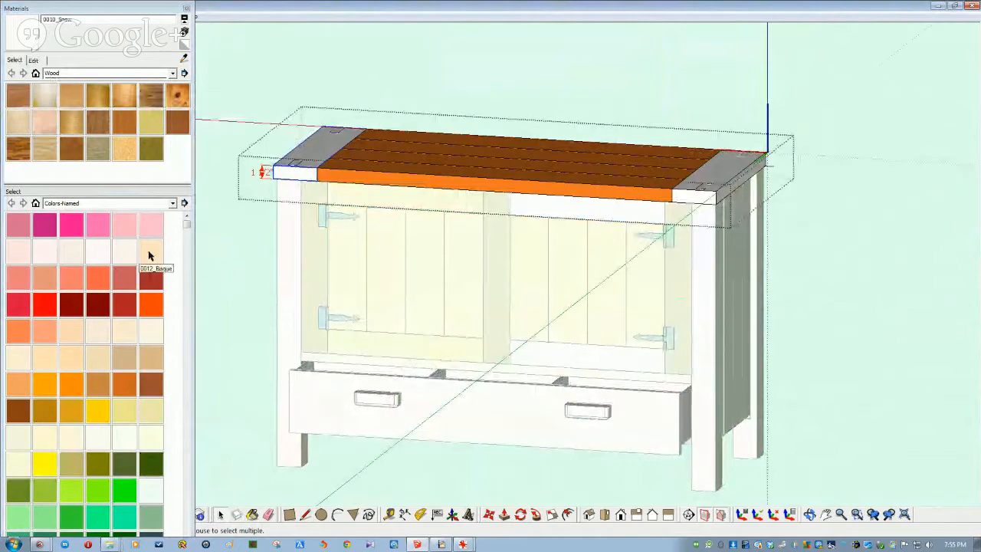
{"action": "left_click", "coordinate": [130, 387]}
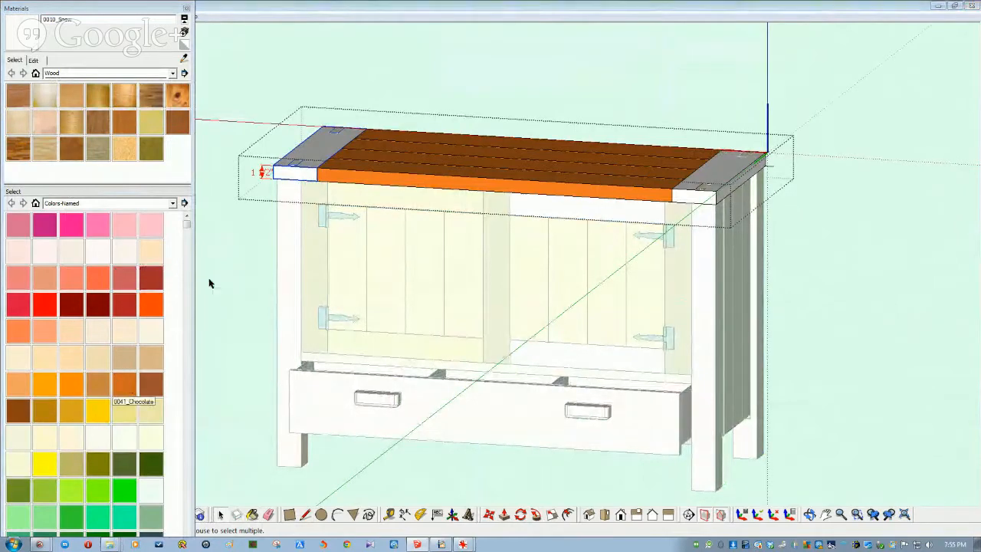
{"action": "left_click", "coordinate": [313, 150]}
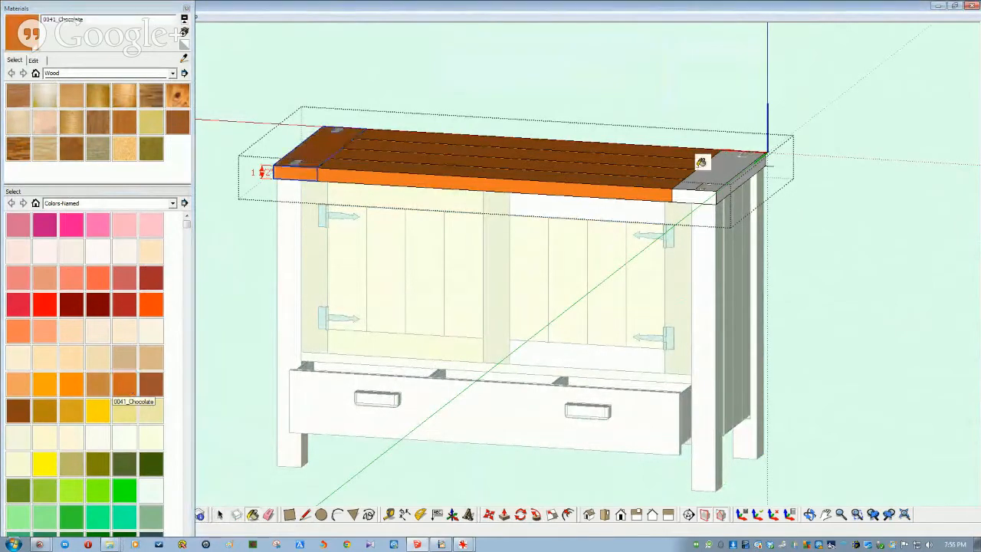
{"action": "left_click", "coordinate": [720, 173]}
{"action": "key", "text": "space"}
{"action": "left_click", "coordinate": [246, 307]}
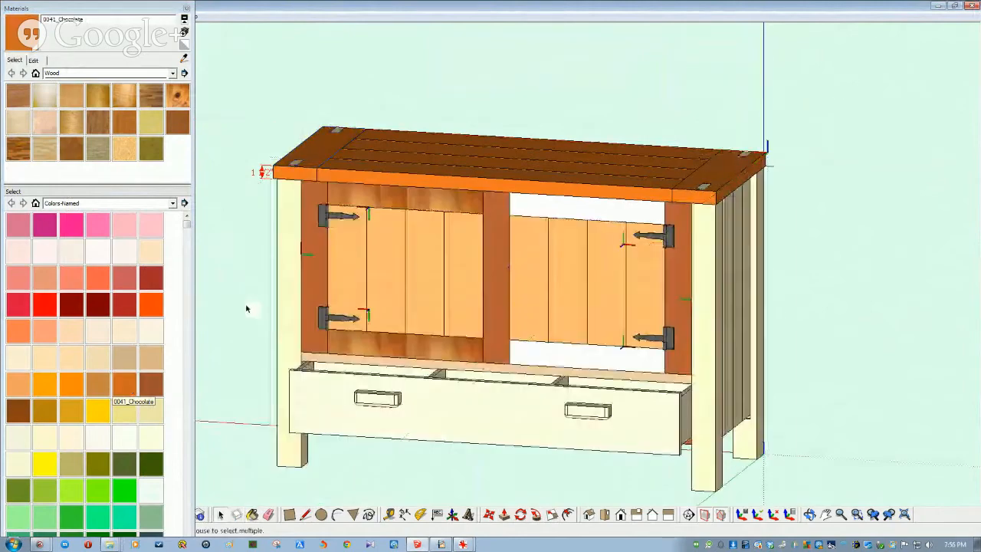
Paint the upper and lower white rails of the right door with the knotty pine1 wood material.
{"action": "mouse_move", "coordinate": [311, 280]}
{"action": "middle_mouse_down"}
{"action": "mouse_move", "coordinate": [305, 316]}
{"action": "mouse_move", "coordinate": [492, 301]}
{"action": "mouse_move", "coordinate": [539, 248]}
{"action": "mouse_move", "coordinate": [550, 256]}
{"action": "middle_mouse_up"}
{"action": "double_click", "coordinate": [553, 257]}
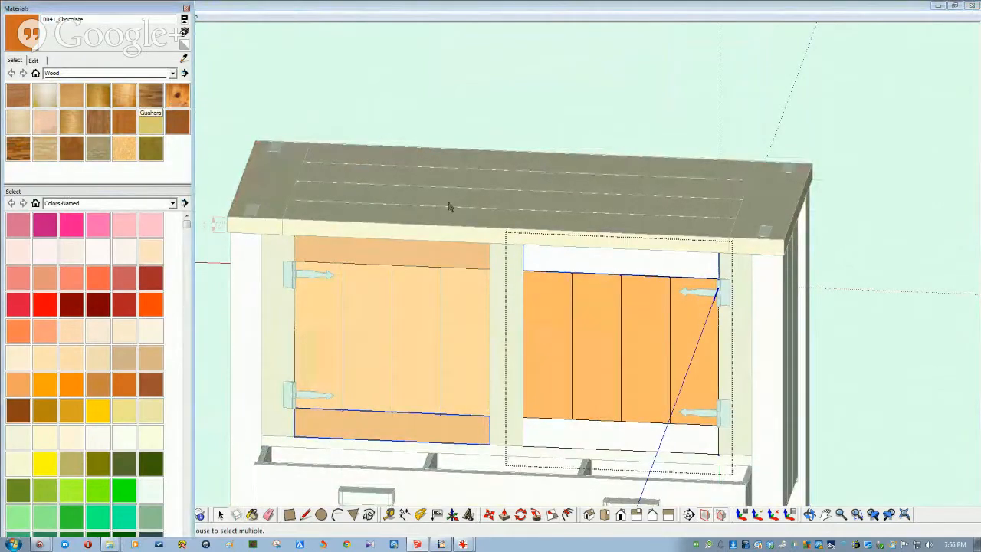
{"action": "left_click", "coordinate": [570, 258]}
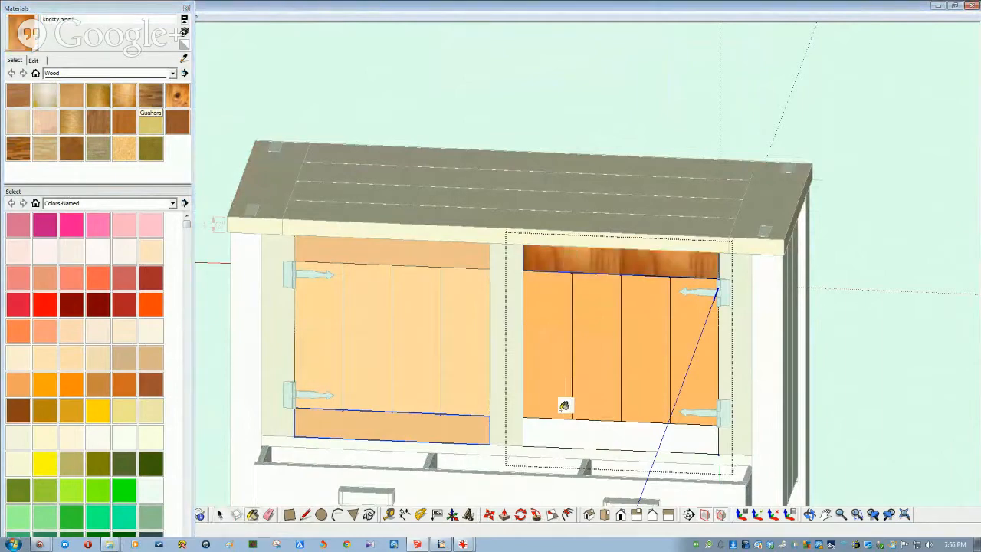
{"action": "left_click", "coordinate": [560, 436]}
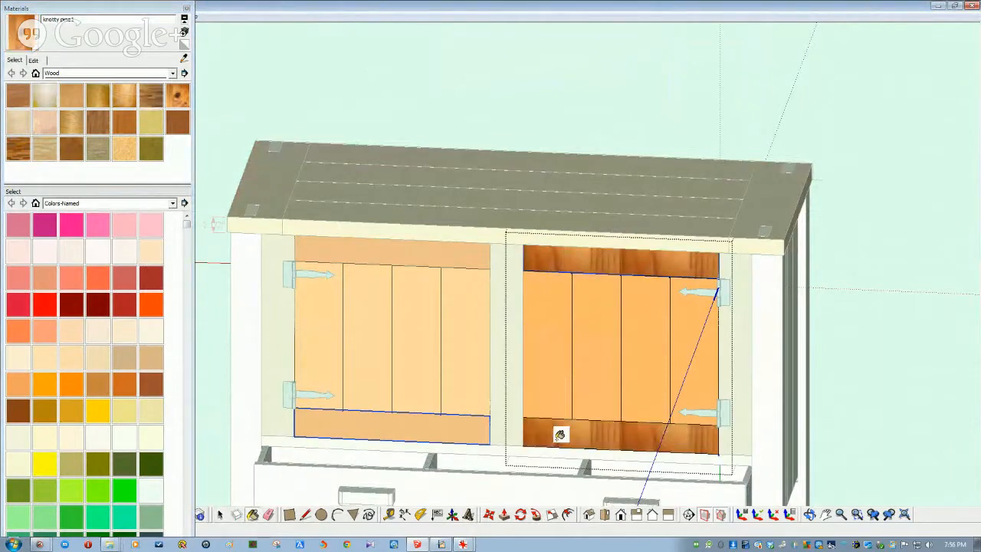
{"action": "key", "text": "space"}
{"action": "left_click", "coordinate": [606, 103]}
{"action": "middle_click_drag", "start_coordinate": [504, 322], "coordinate": [453, 308]}
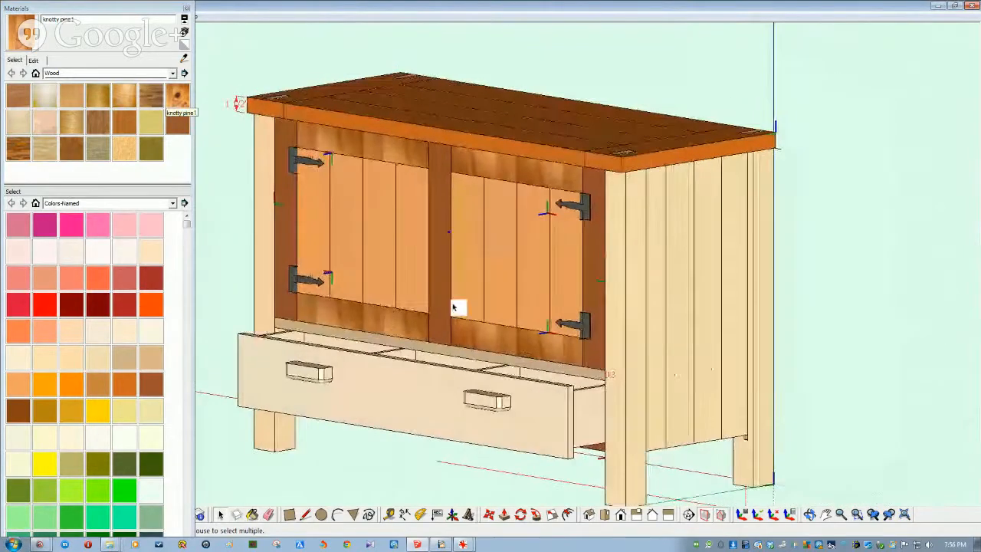
{"action": "scroll", "coordinate": [453, 307], "scroll_direction": "down", "scroll_amount": 3}
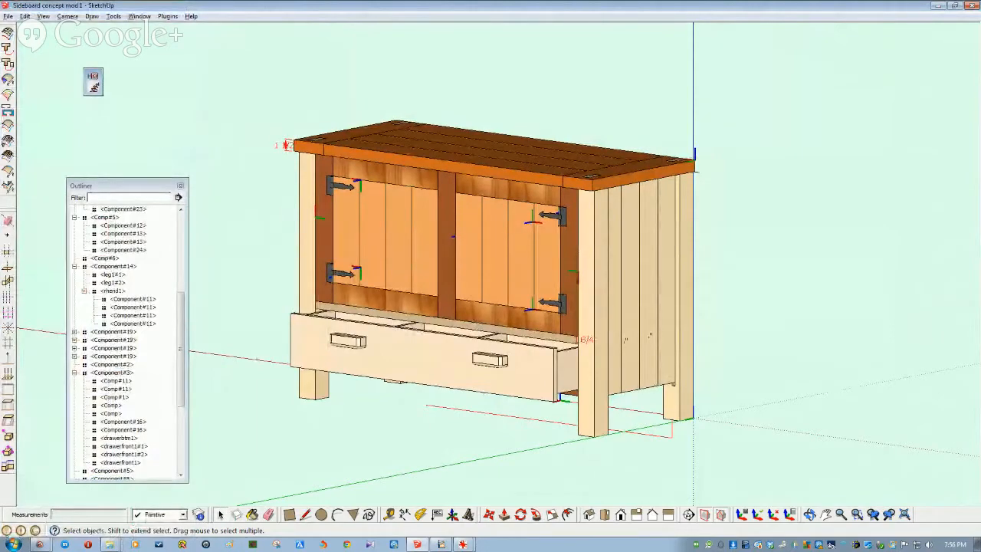
Switch to the OpenOffice Impress presentation and review the Sideboard Concept Mod 1 task list on slide 1.
{"action": "left_click_drag", "start_coordinate": [980, 172], "coordinate": [735, 74]}
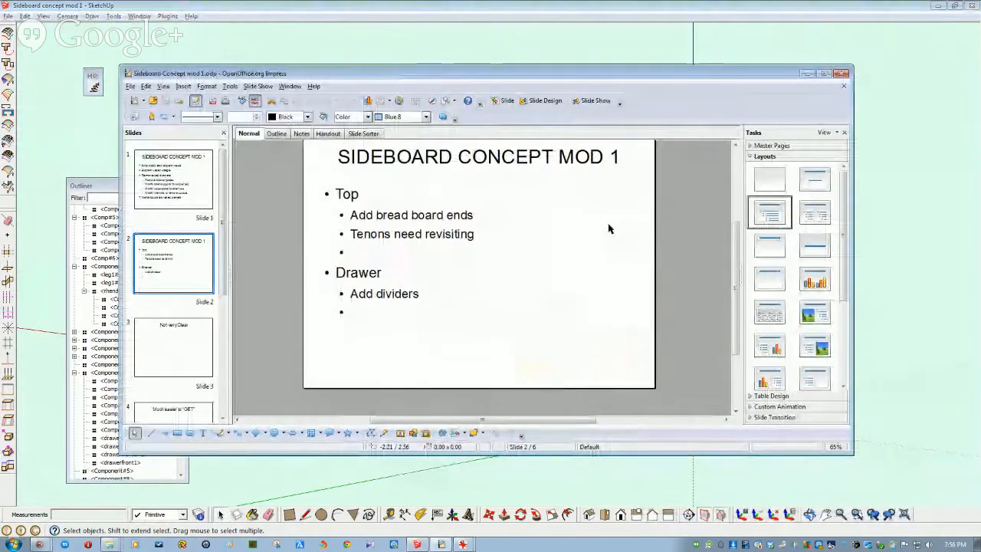
{"action": "scroll", "coordinate": [613, 226], "scroll_direction": "up", "scroll_amount": 3}
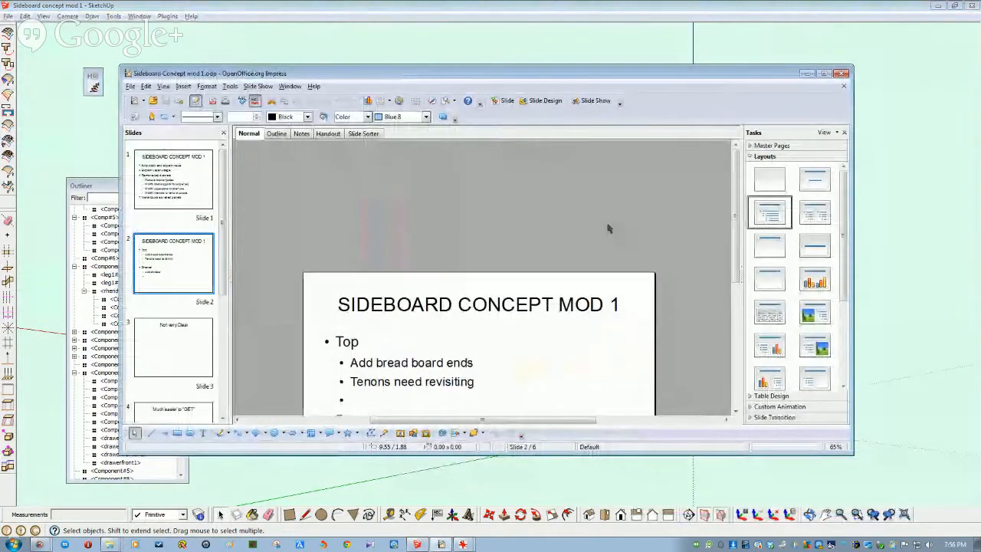
{"action": "left_click", "coordinate": [144, 167]}
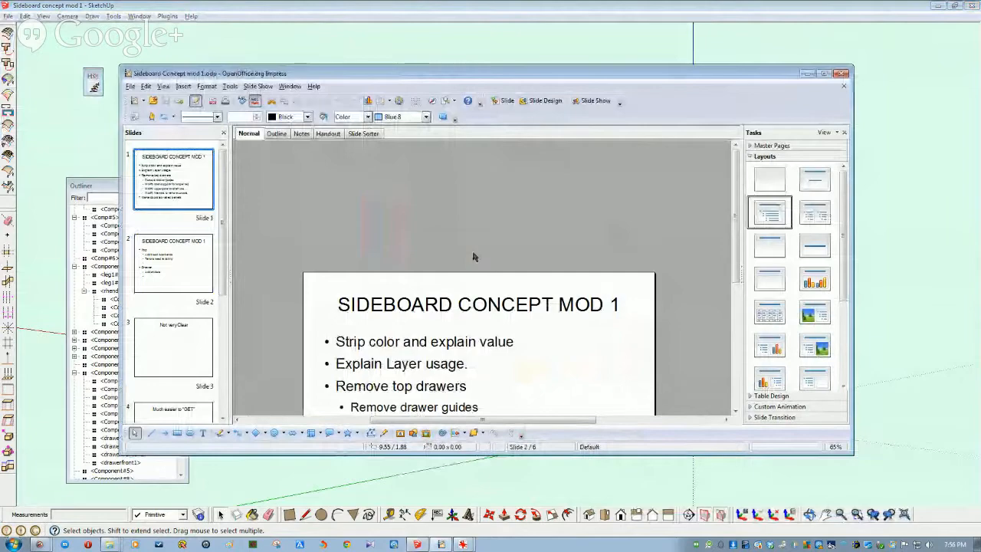
{"action": "scroll", "coordinate": [385, 216], "scroll_direction": "down", "scroll_amount": 1}
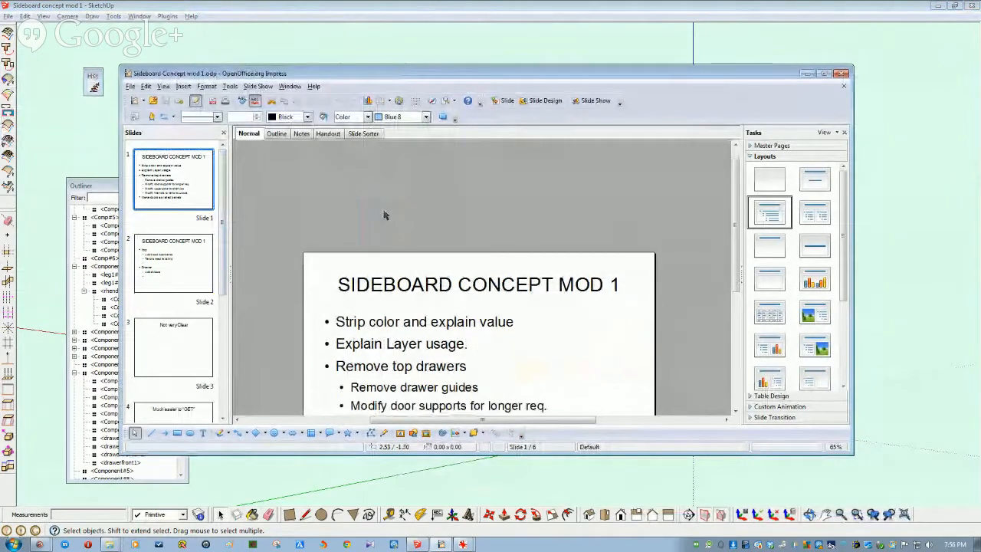
{"action": "scroll", "coordinate": [385, 215], "scroll_direction": "down", "scroll_amount": 3}
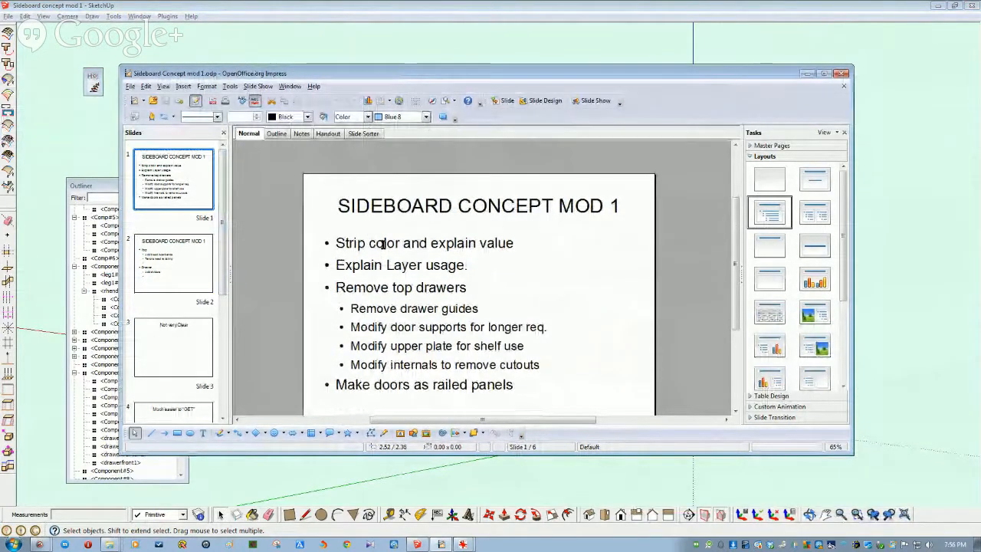
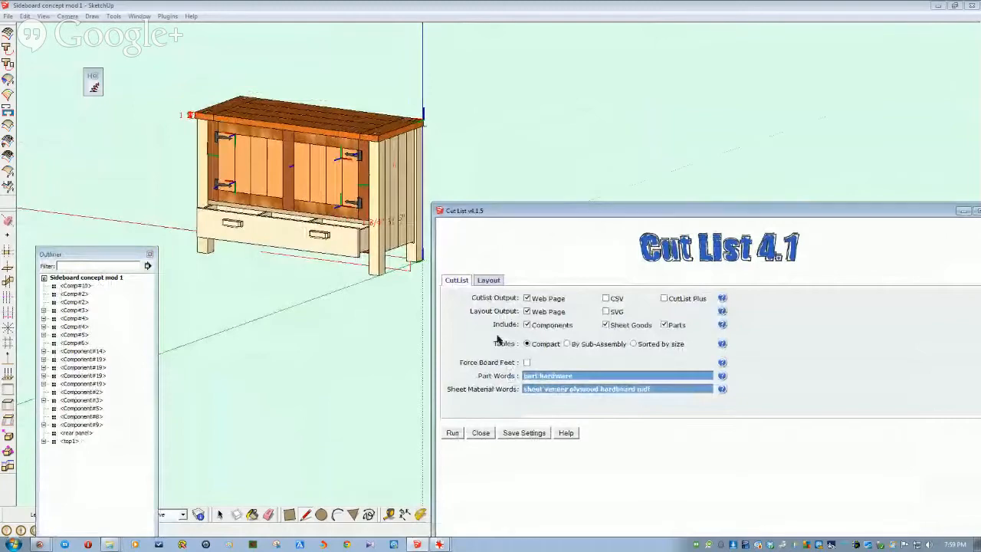
Enable CSV cut list output and SVG layout output, and check the board and sheet layout settings.
{"action": "left_click", "coordinate": [605, 298]}
{"action": "left_click", "coordinate": [605, 311]}
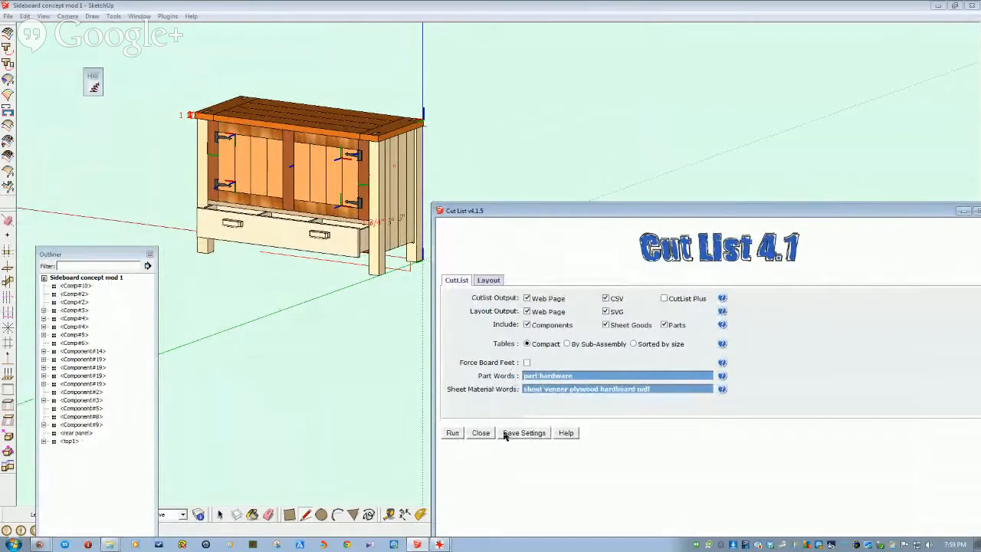
{"action": "left_click", "coordinate": [488, 280]}
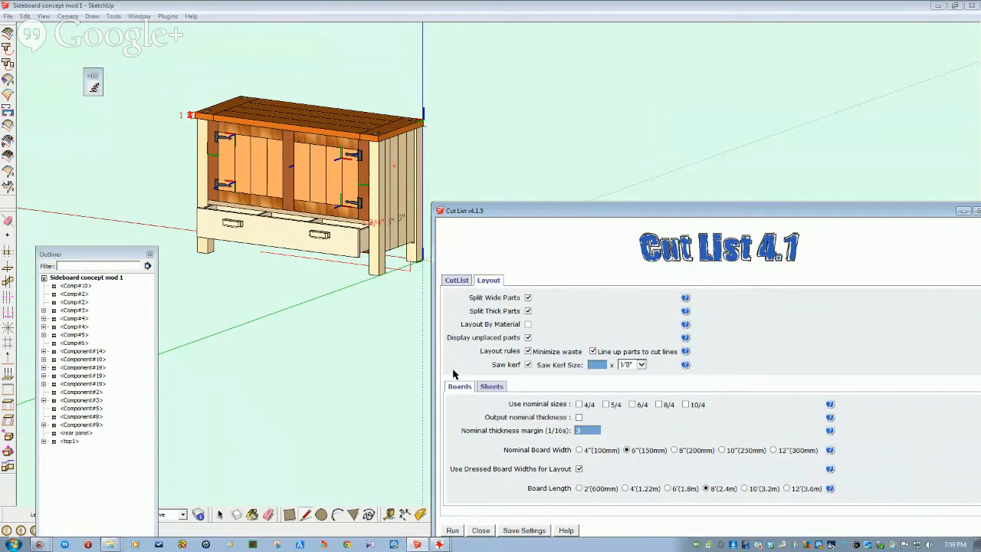
{"action": "left_click", "coordinate": [491, 387]}
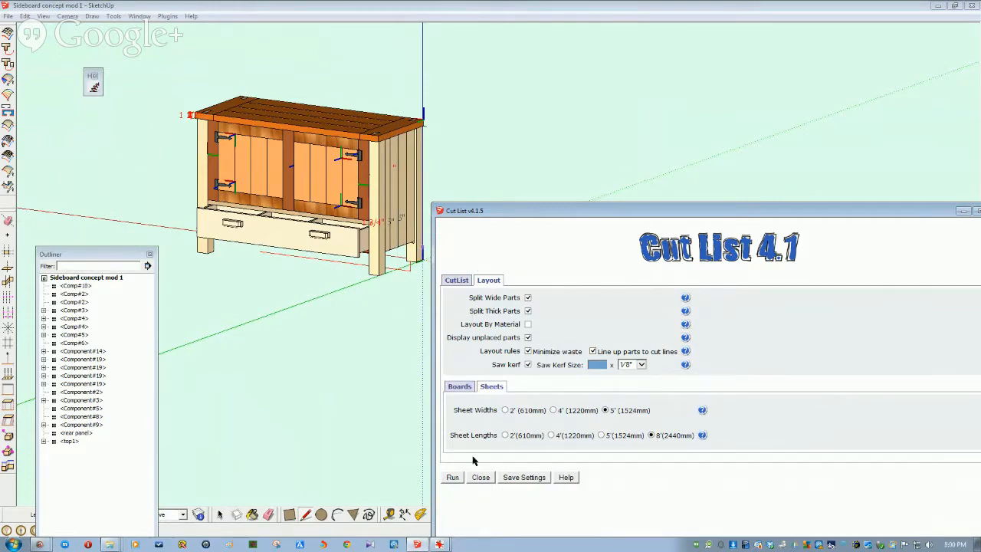
{"action": "left_click", "coordinate": [456, 282]}
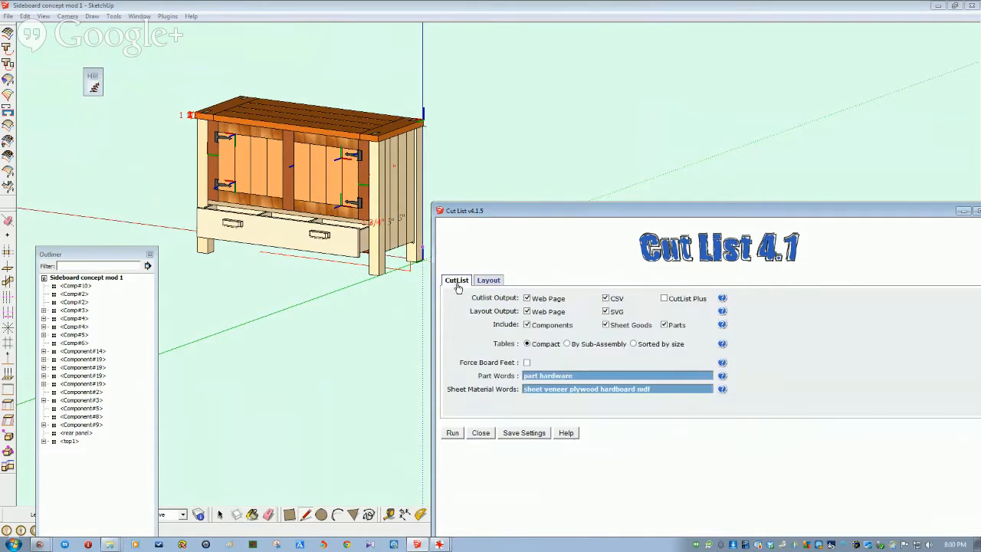
Run the cut list on all visible parts of the sideboard, accepting the export of the CSV and SVG layout files.
{"action": "left_click", "coordinate": [452, 433]}
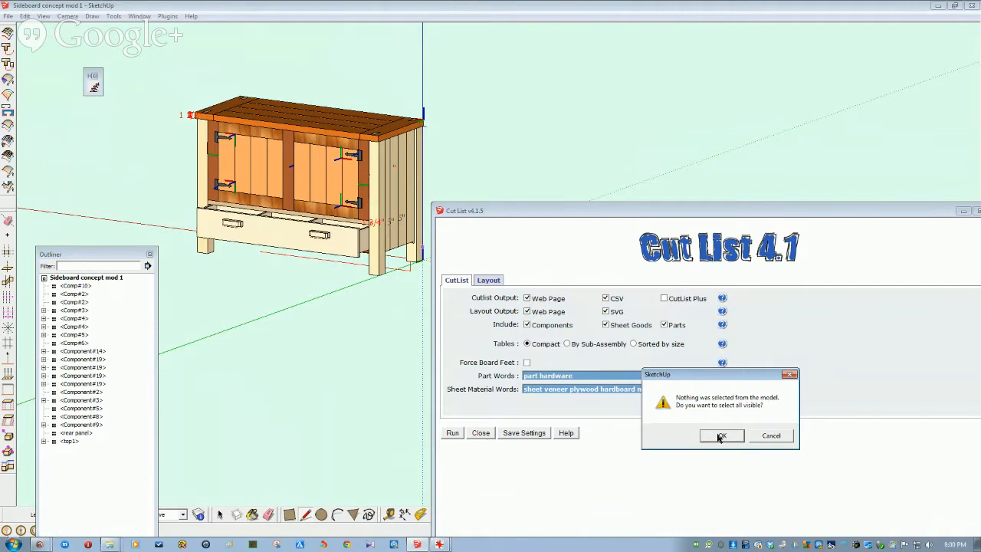
{"action": "left_click", "coordinate": [720, 436]}
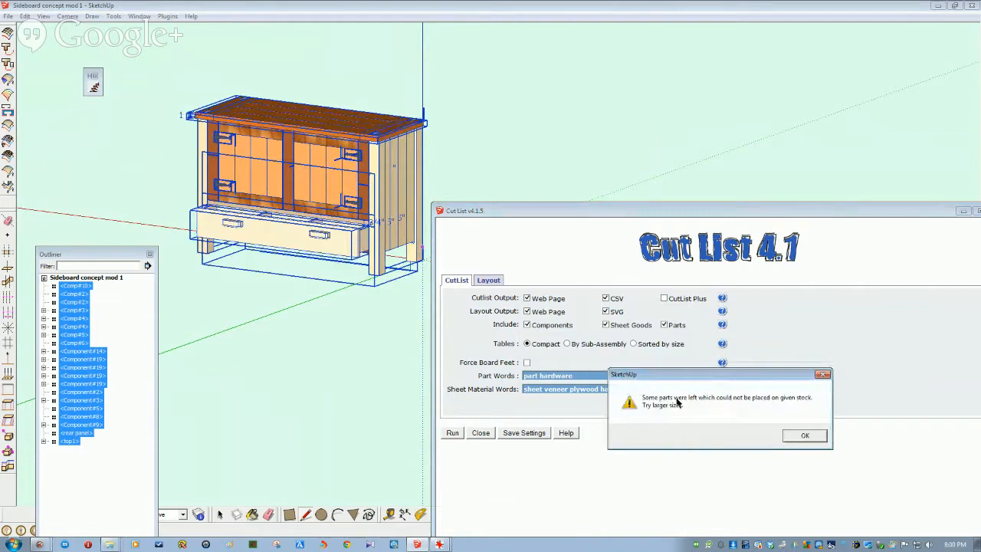
{"action": "left_click", "coordinate": [810, 436]}
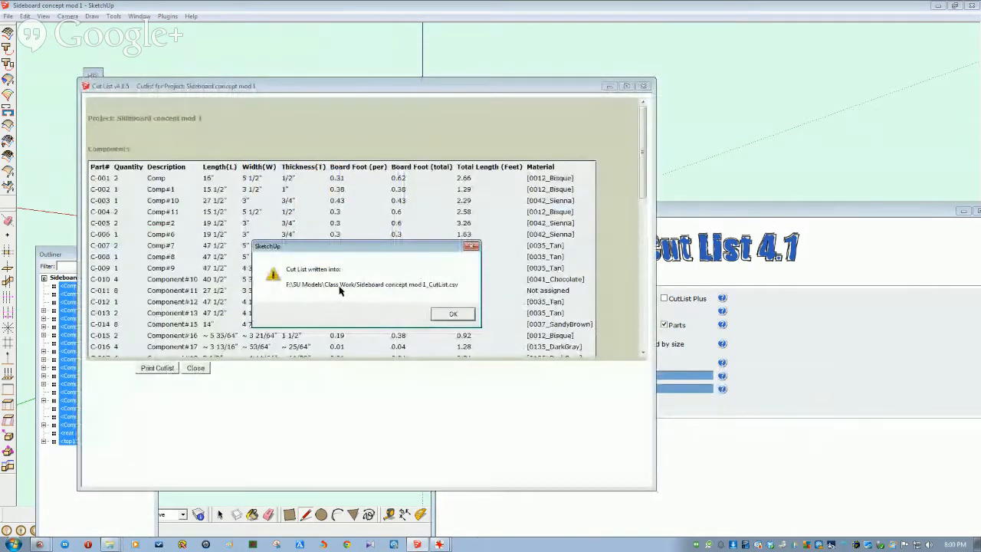
{"action": "left_click", "coordinate": [451, 314]}
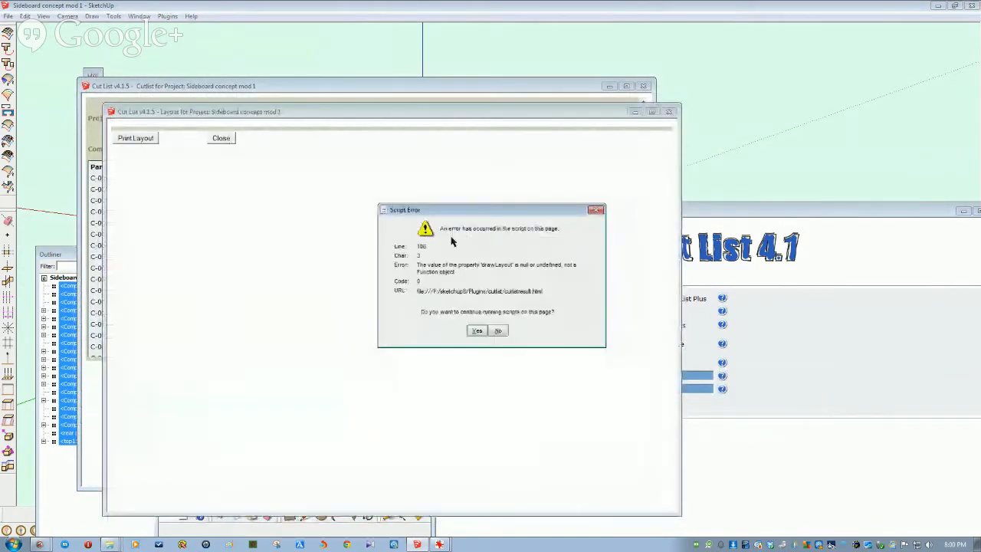
{"action": "left_click", "coordinate": [476, 331]}
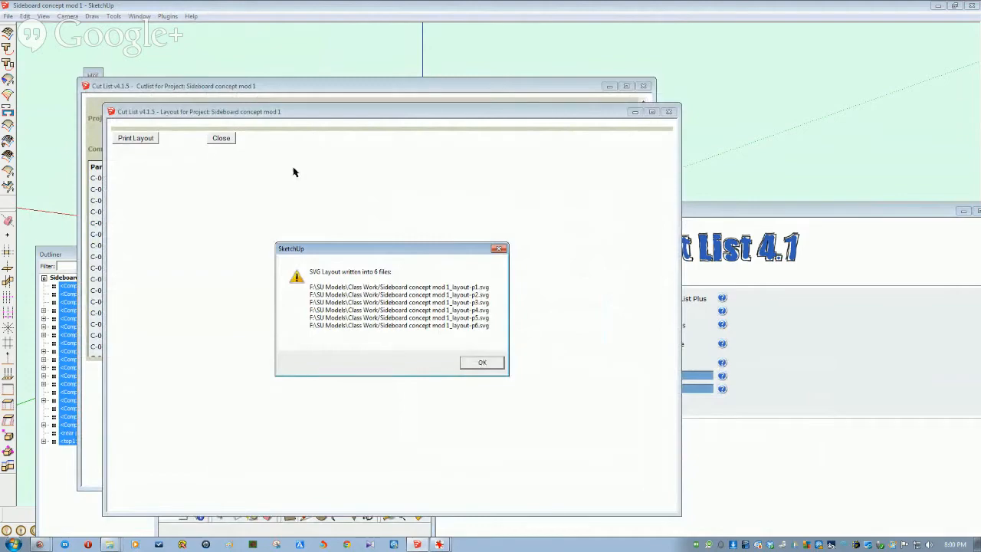
{"action": "left_click", "coordinate": [482, 364]}
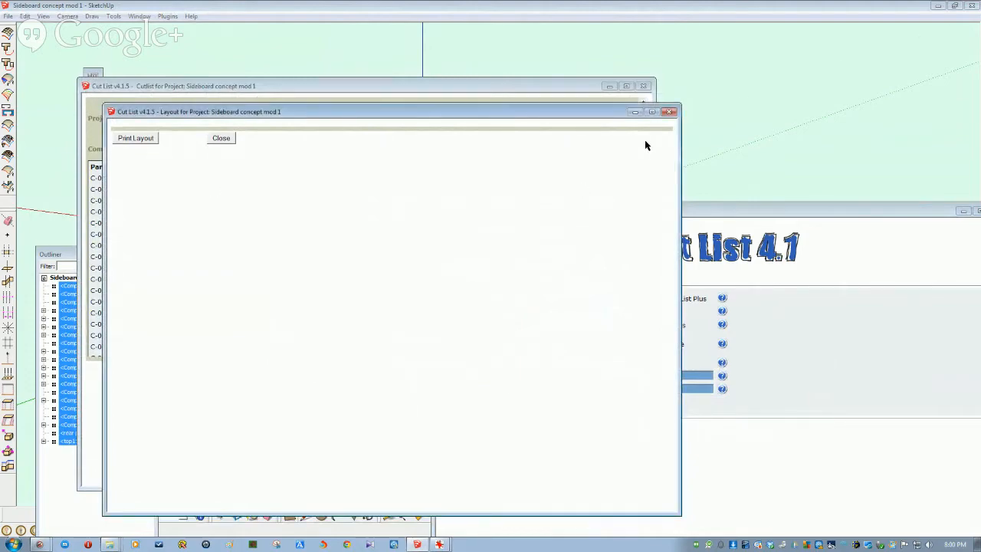
Review the component table of the generated cut list and close all the Cut List windows.
{"action": "left_click", "coordinate": [668, 112]}
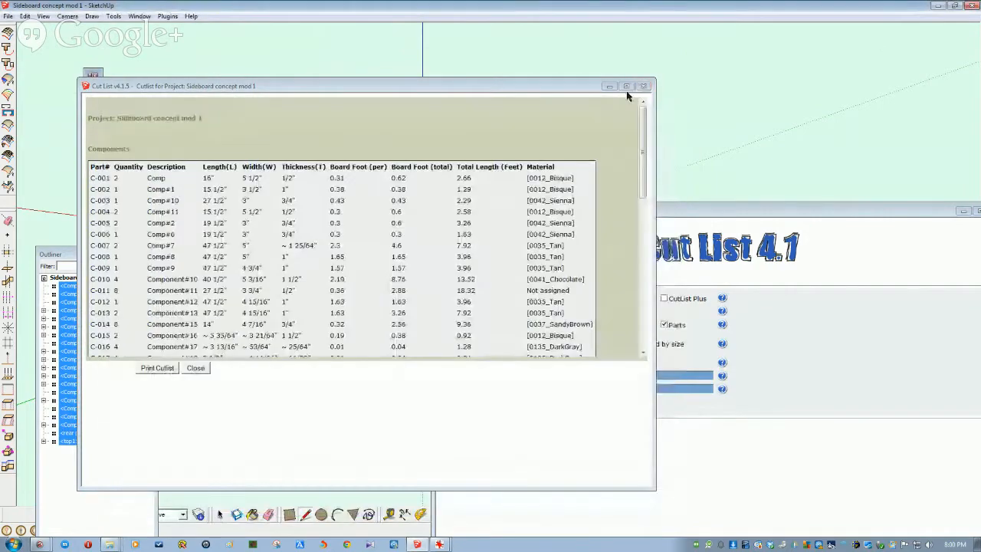
{"action": "mouse_move", "coordinate": [643, 162]}
{"action": "left_mouse_down"}
{"action": "mouse_move", "coordinate": [642, 248]}
{"action": "mouse_move", "coordinate": [633, 157]}
{"action": "mouse_move", "coordinate": [630, 210]}
{"action": "left_mouse_up"}
{"action": "left_click", "coordinate": [688, 114]}
{"action": "key", "text": "space"}
{"action": "left_click", "coordinate": [677, 115]}
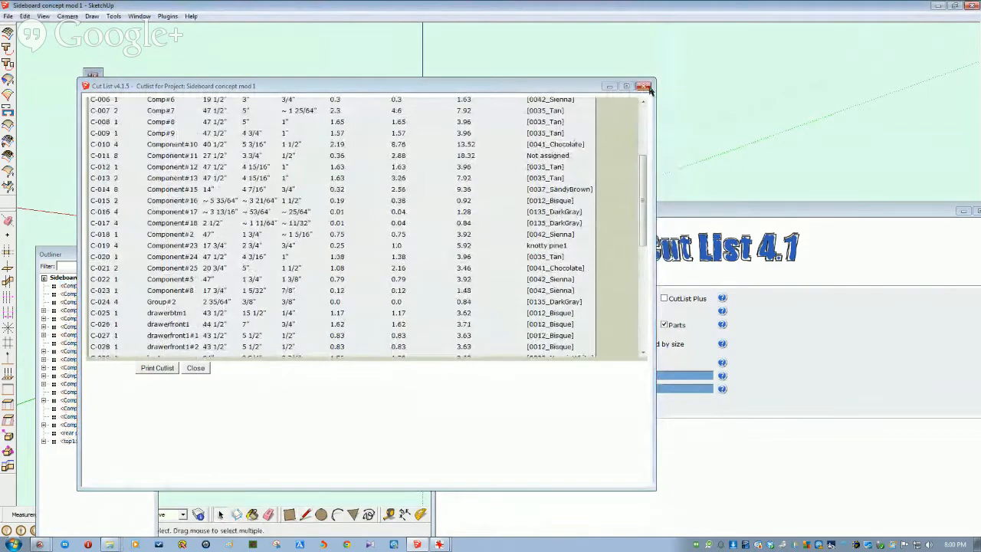
{"action": "left_click", "coordinate": [938, 6]}
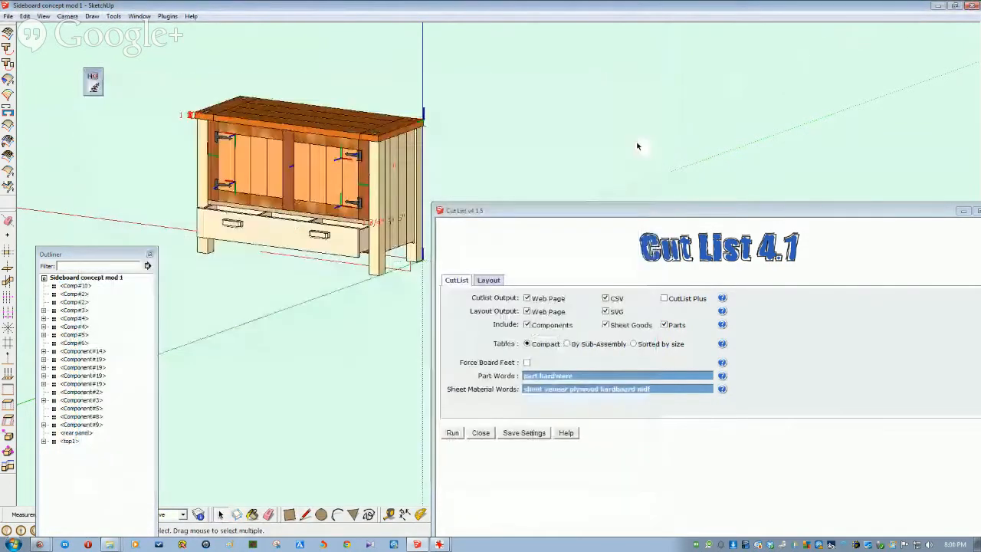
{"action": "left_click_drag", "start_coordinate": [828, 209], "coordinate": [703, 204]}
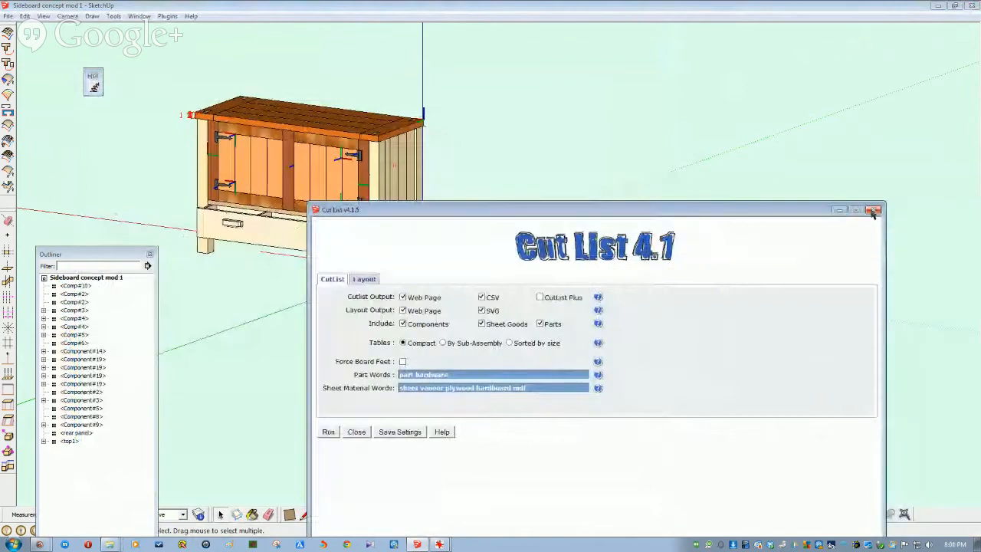
{"action": "left_click", "coordinate": [877, 208]}
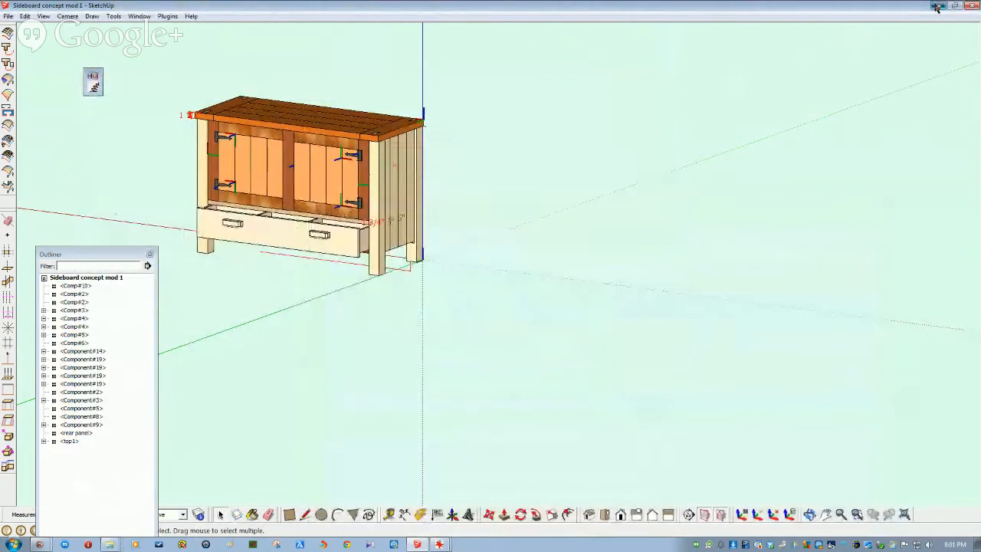
Switch to Windows Explorer, clearing the other windows away, and open the Class Work folder inside SU Models on the Toshiba drive.
{"action": "left_click", "coordinate": [938, 6]}
{"action": "left_click", "coordinate": [938, 6]}
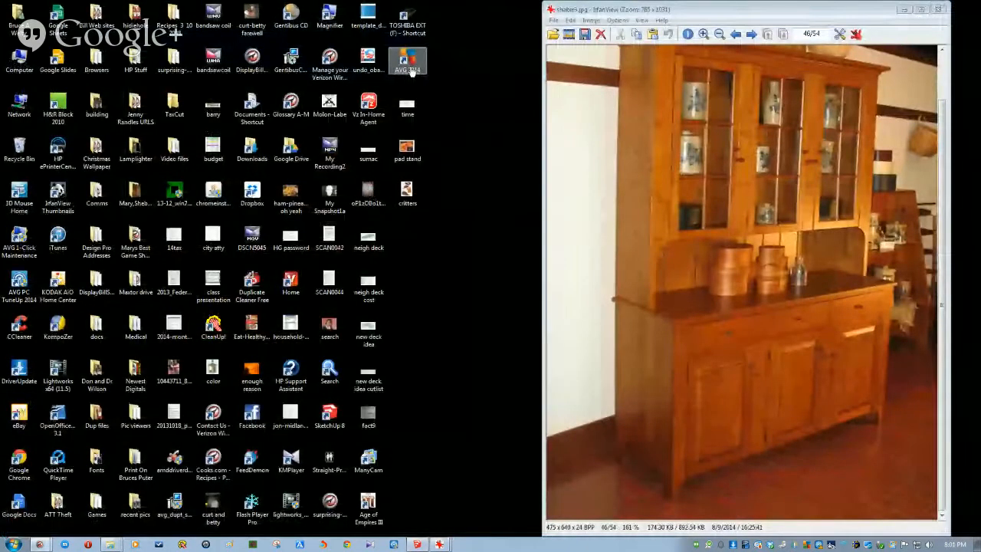
{"action": "key", "text": "space"}
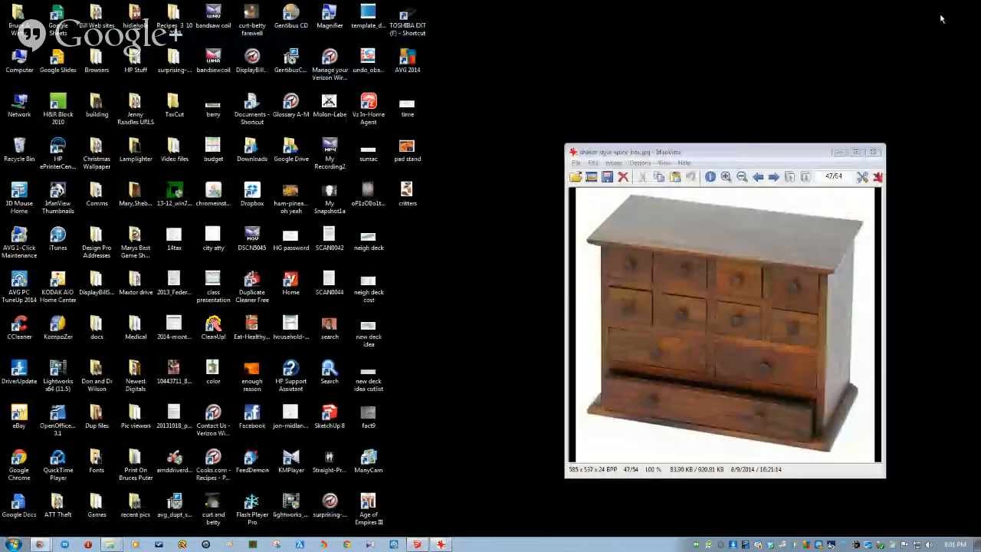
{"action": "left_click", "coordinate": [838, 153]}
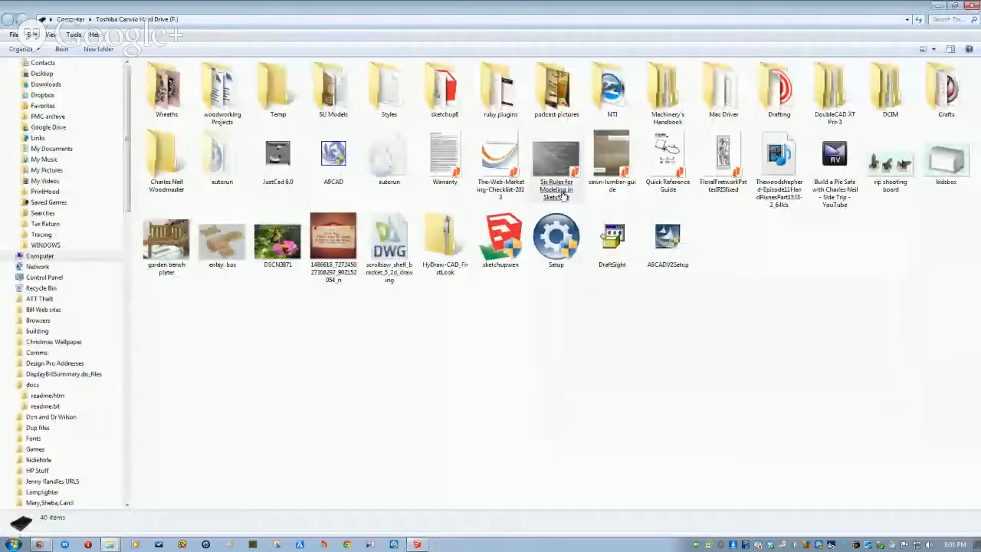
{"action": "double_click", "coordinate": [333, 98]}
{"action": "double_click", "coordinate": [162, 100]}
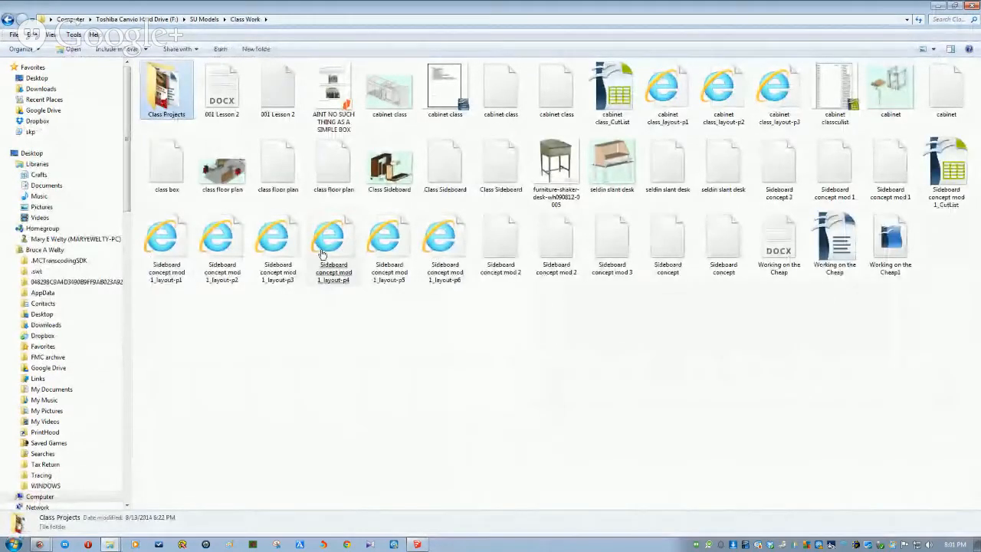
Open the Sideboard concept mod 1_CutList file in OpenOffice Calc with comma separation, review its parts and material board footage, and close it.
{"action": "double_click", "coordinate": [945, 171]}
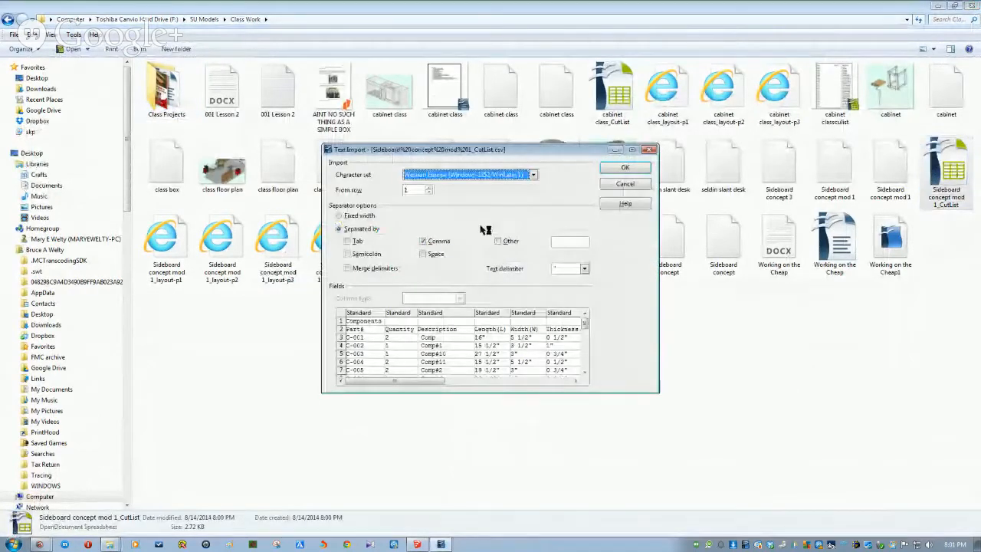
{"action": "left_click", "coordinate": [625, 168]}
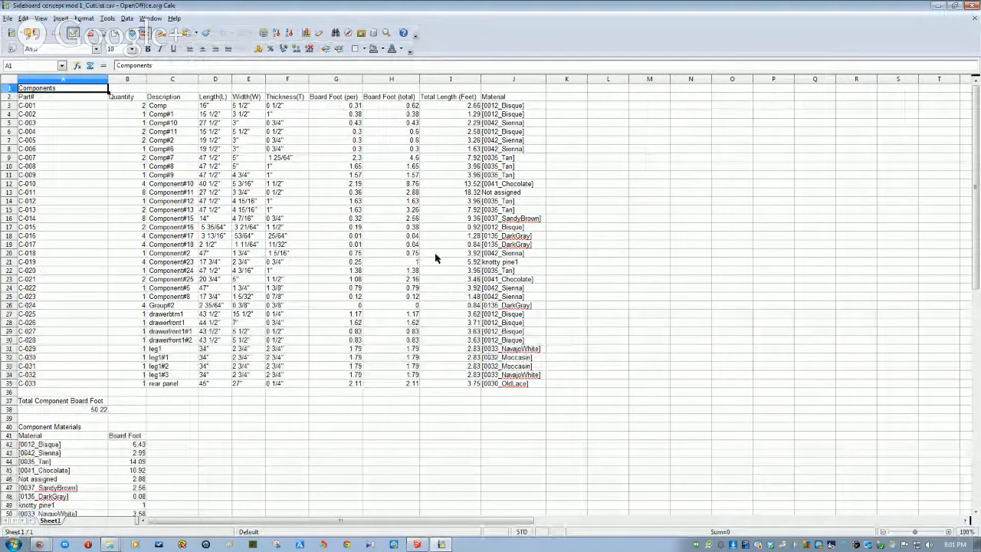
{"action": "scroll", "coordinate": [158, 460], "scroll_direction": "down", "scroll_amount": 1}
{"action": "scroll", "coordinate": [160, 445], "scroll_direction": "down", "scroll_amount": 1}
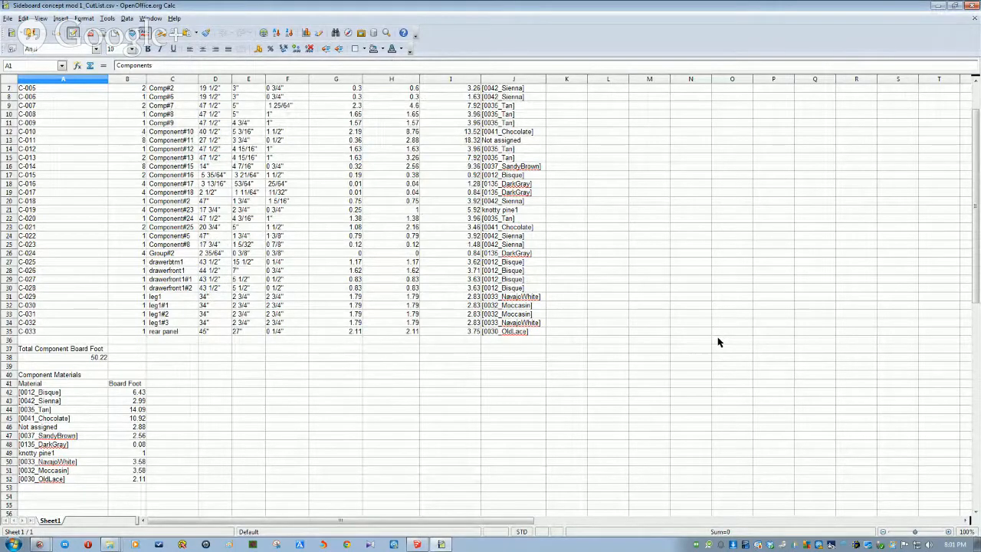
{"action": "scroll", "coordinate": [460, 207], "scroll_direction": "up", "scroll_amount": 2}
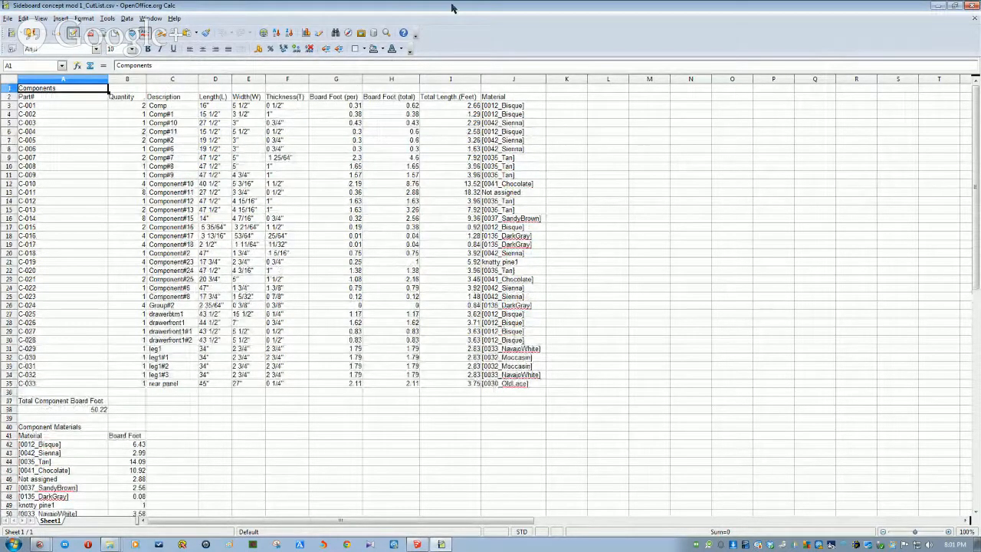
{"action": "left_click", "coordinate": [972, 5]}
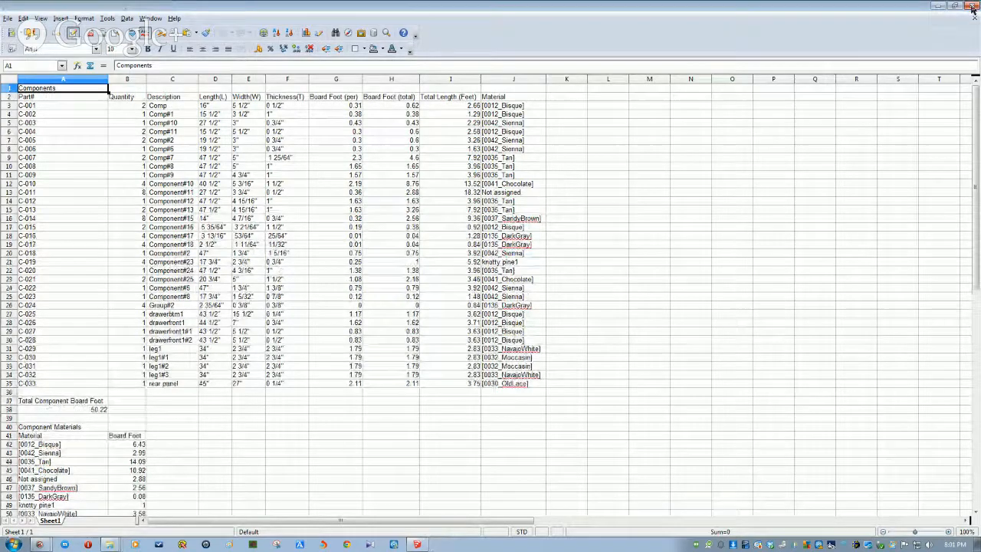
View the board cutting diagrams in cabinet class_layout-p2 and cabinet class_layout-p1 in Internet Explorer, closing each file after viewing.
{"action": "left_click", "coordinate": [723, 109]}
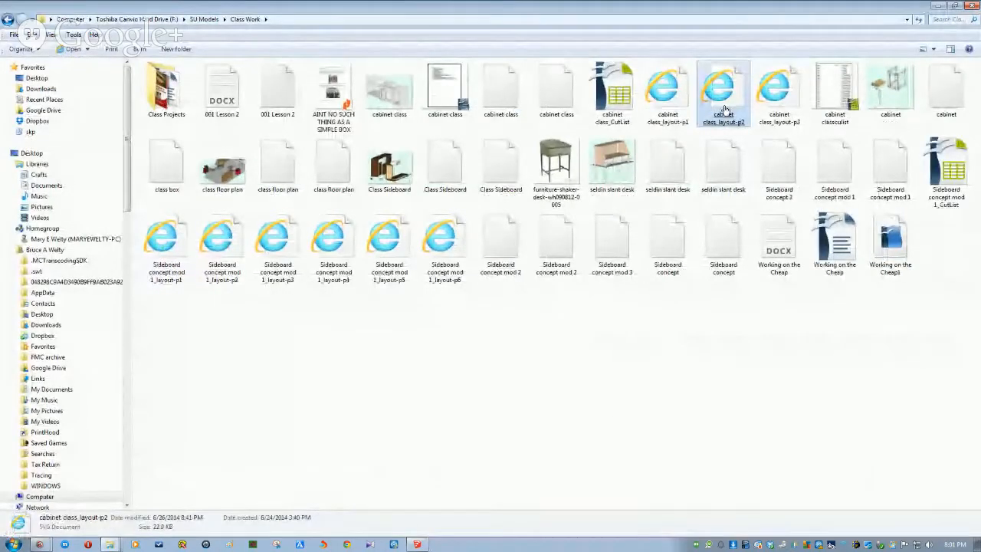
{"action": "double_click", "coordinate": [724, 109]}
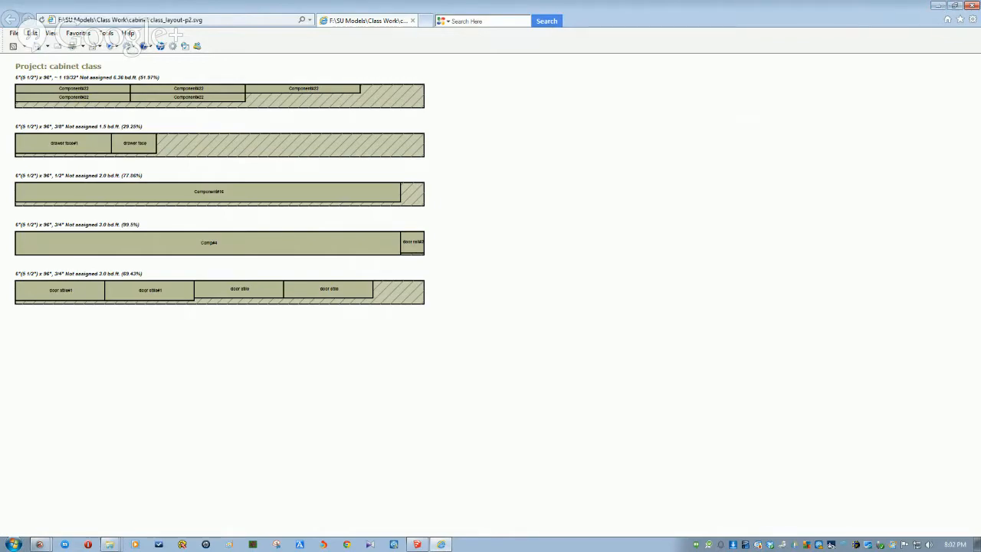
{"action": "left_click", "coordinate": [973, 6]}
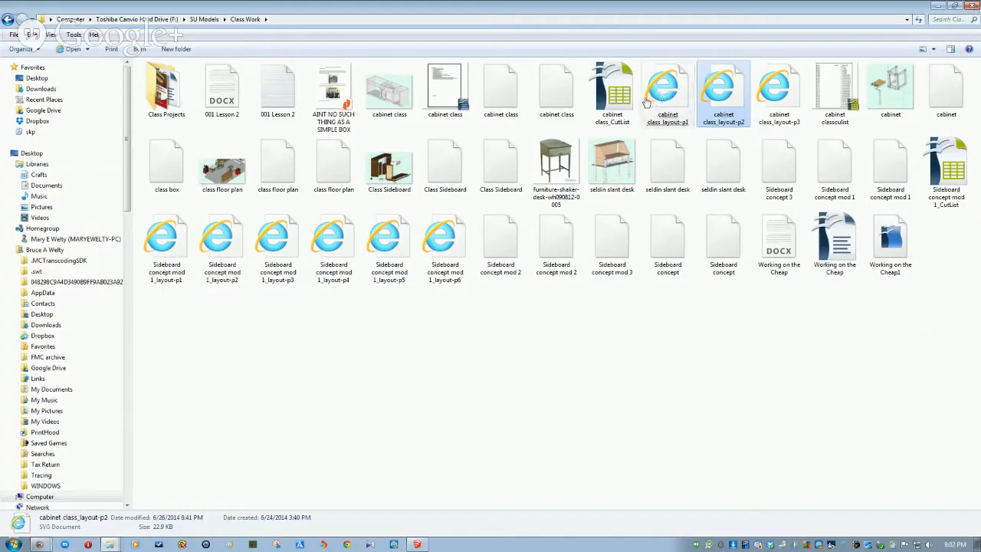
{"action": "double_click", "coordinate": [679, 98]}
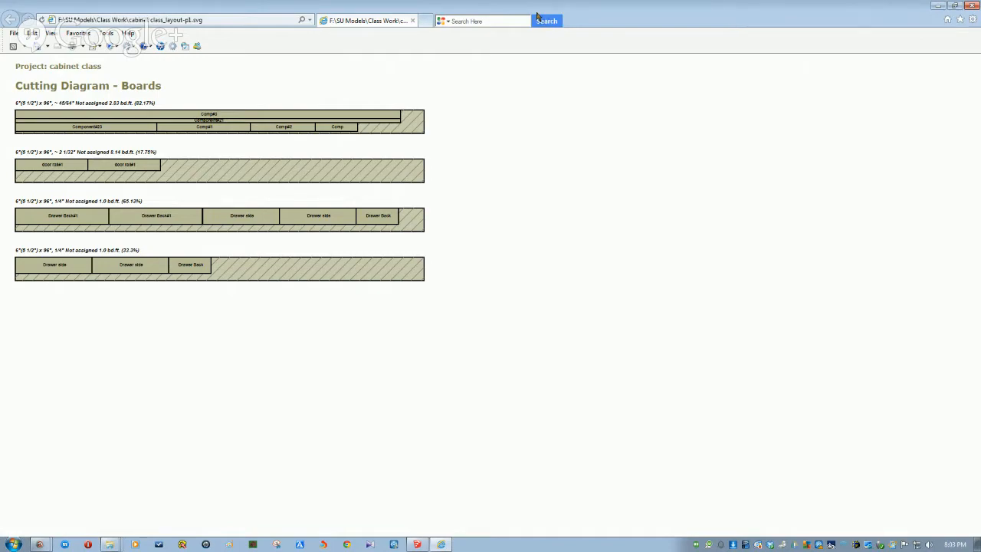
{"action": "left_click", "coordinate": [971, 8]}
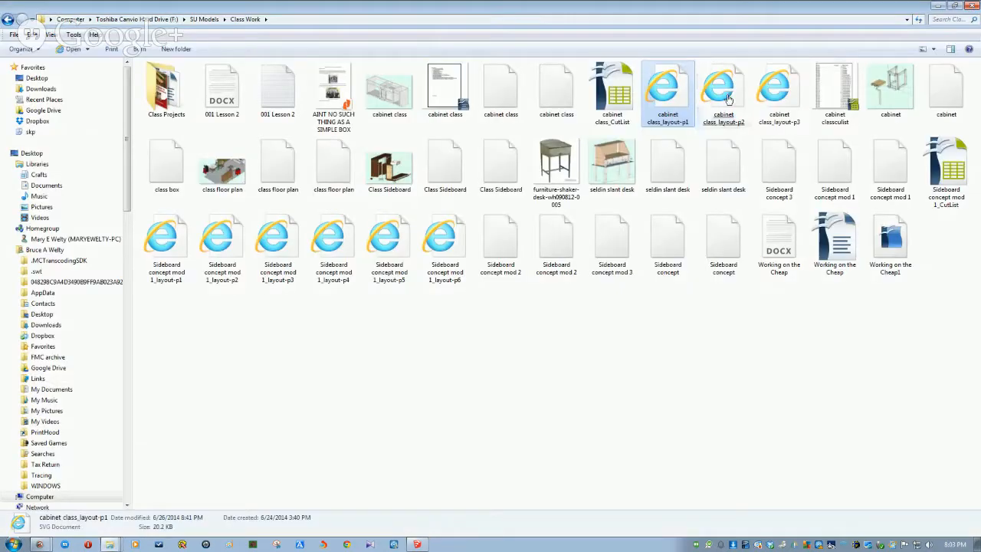
View the cutting diagram and list of unplaced parts in cabinet class_layout-p3, and close the file and the Class Work folder.
{"action": "left_click", "coordinate": [776, 105]}
{"action": "double_click", "coordinate": [777, 105]}
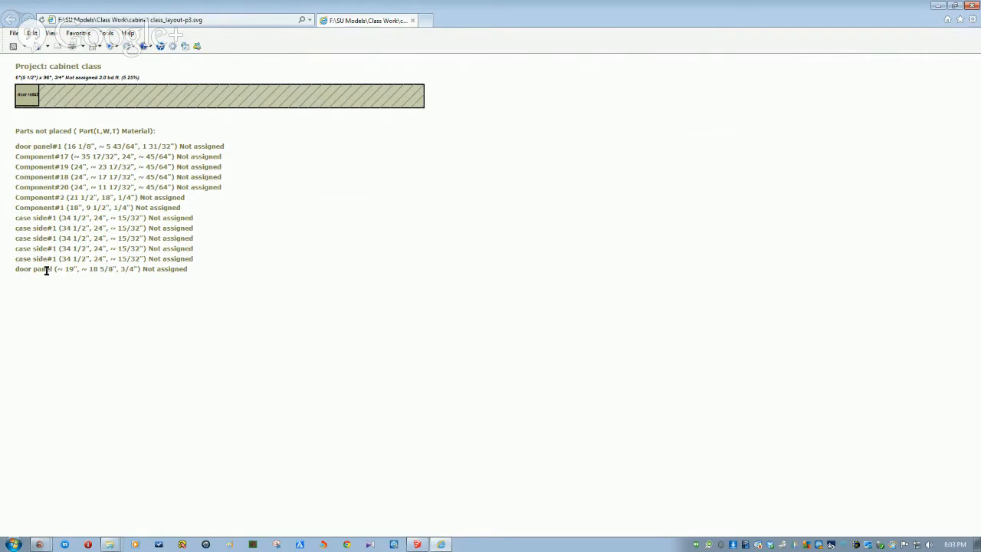
{"action": "left_click", "coordinate": [969, 6]}
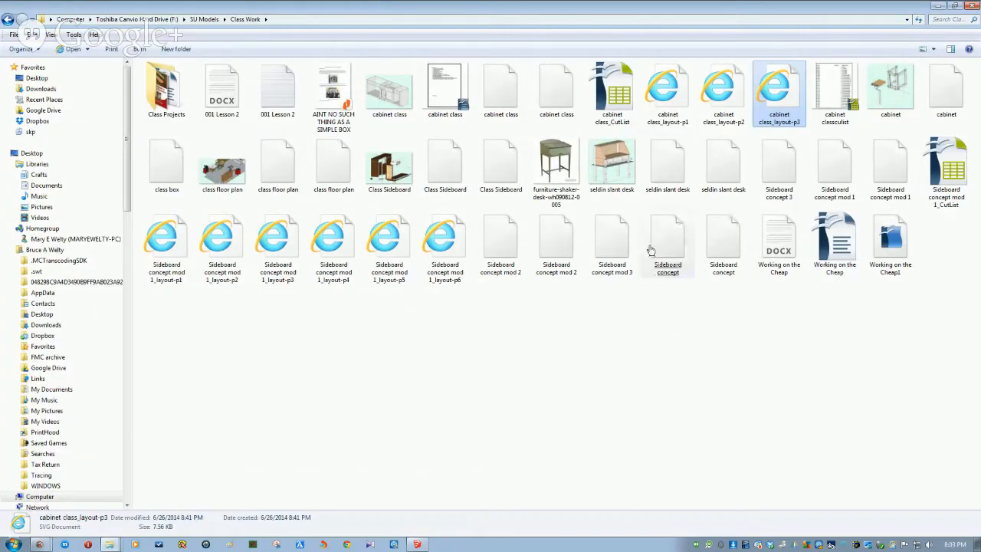
{"action": "left_click", "coordinate": [650, 251]}
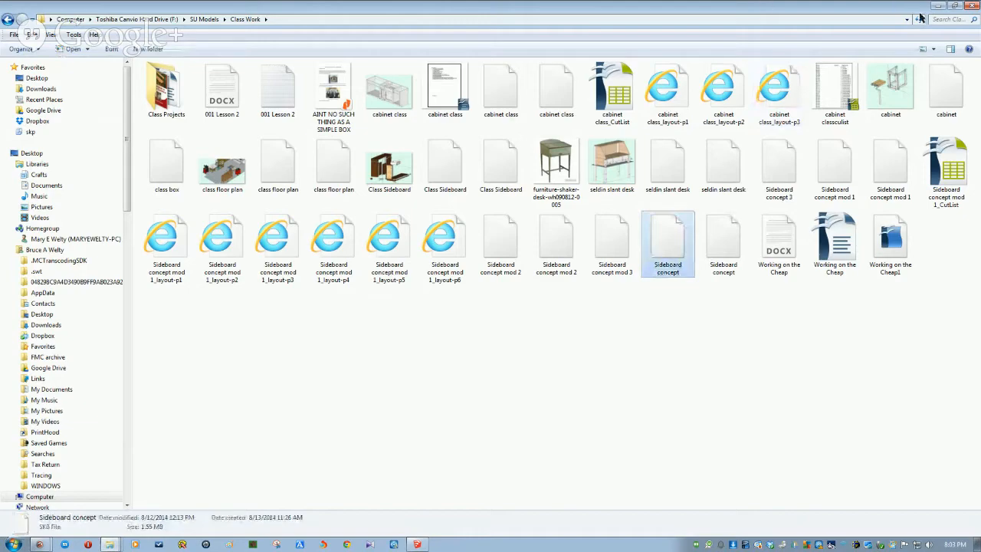
{"action": "left_click", "coordinate": [970, 6]}
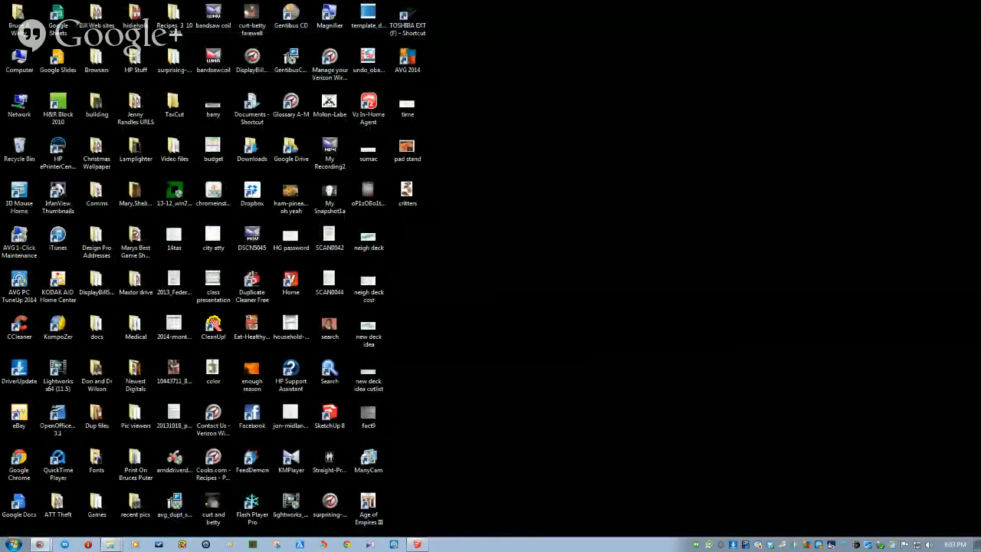